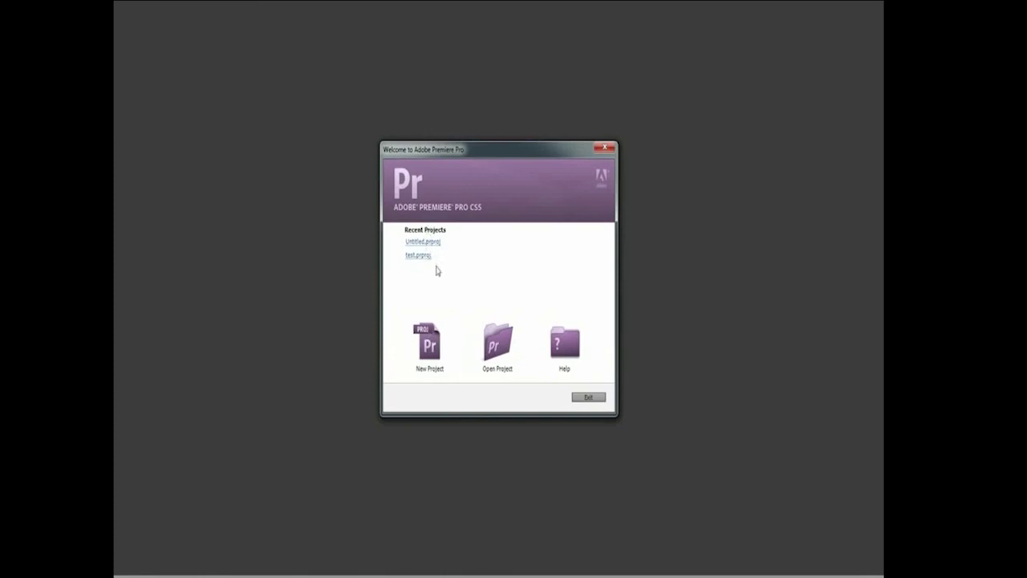
# - Start a new project, keeping Timecode, Audio Samples and DV as the display and capture formats
pyautogui.click(432, 335)
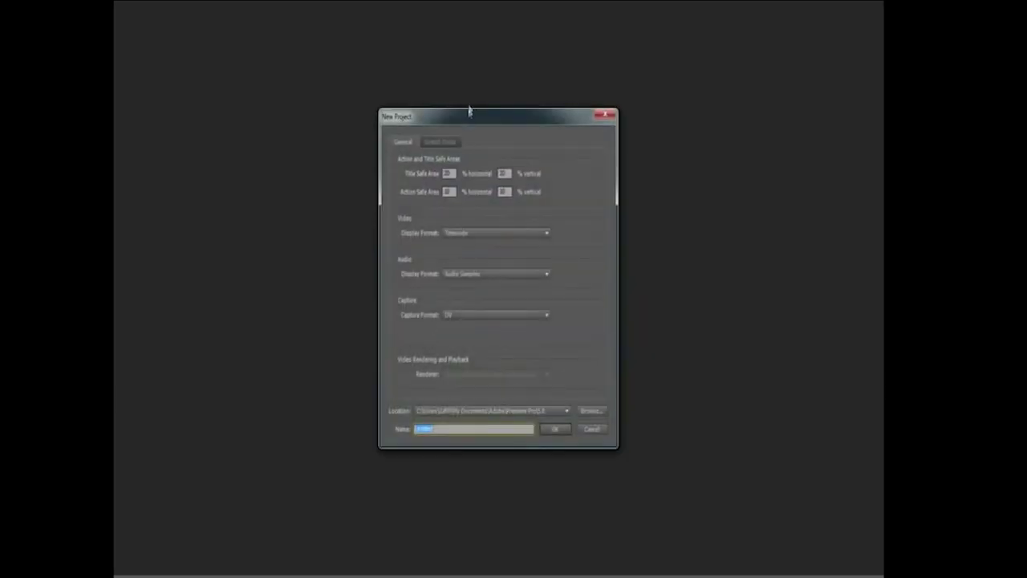
pyautogui.moveTo(470, 111); pyautogui.dragTo(425, 106)
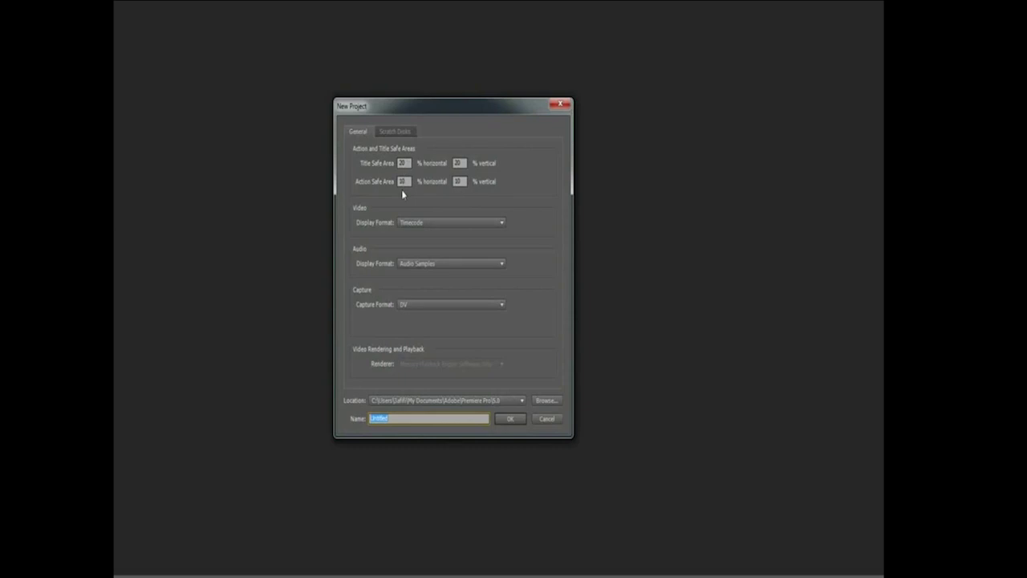
pyautogui.click(454, 222)
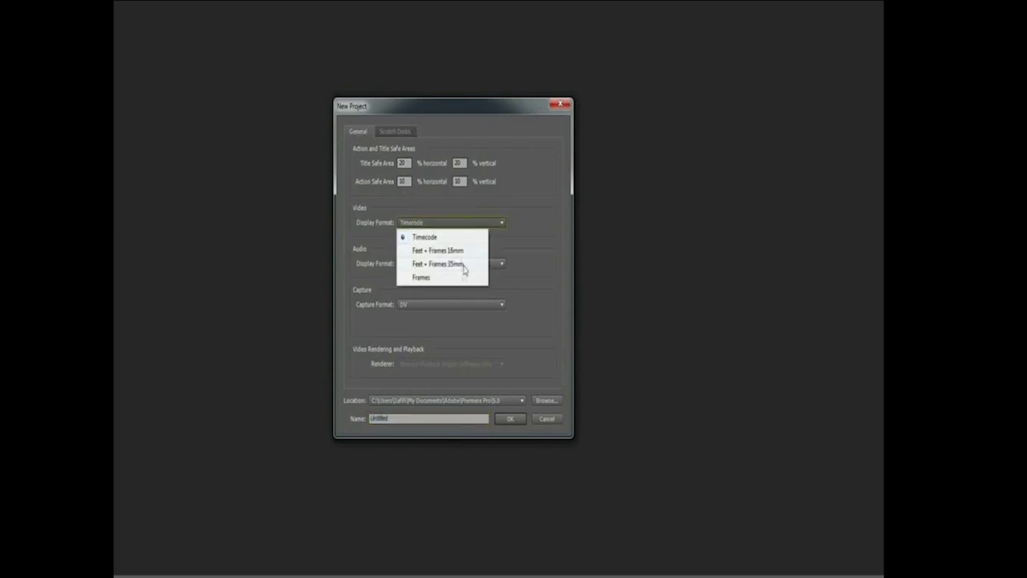
pyautogui.click(512, 238)
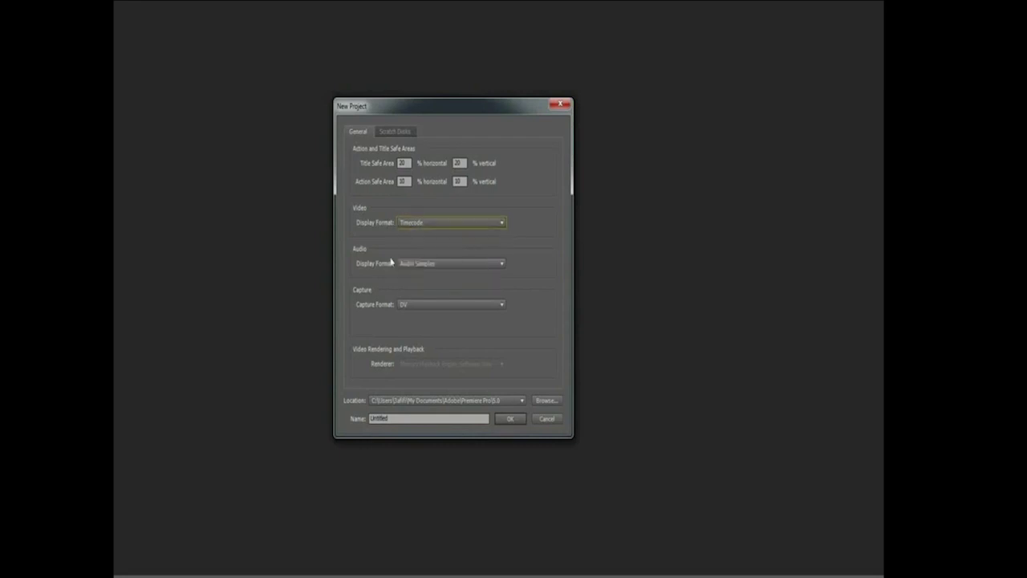
pyautogui.click(438, 264)
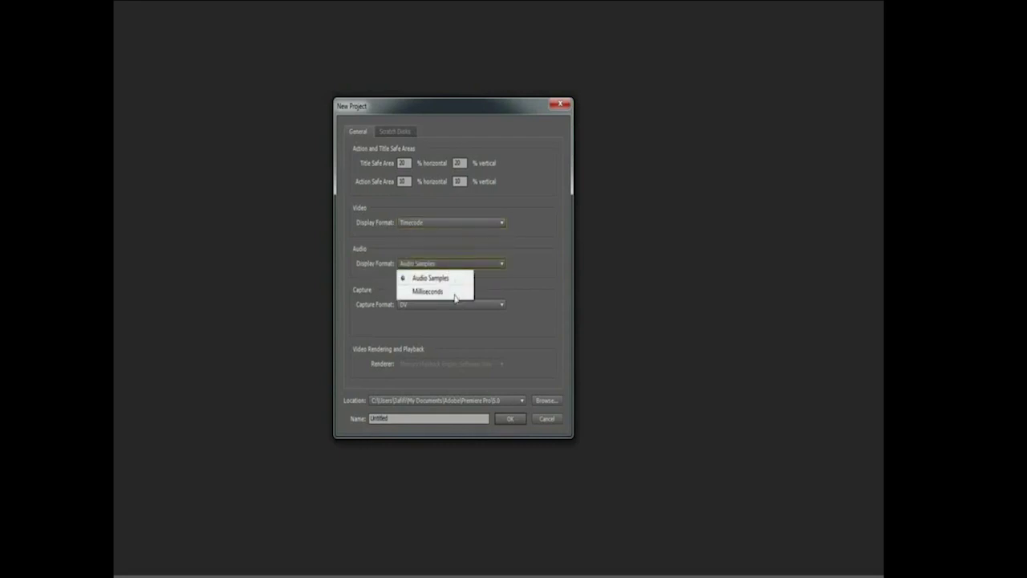
pyautogui.click(464, 279)
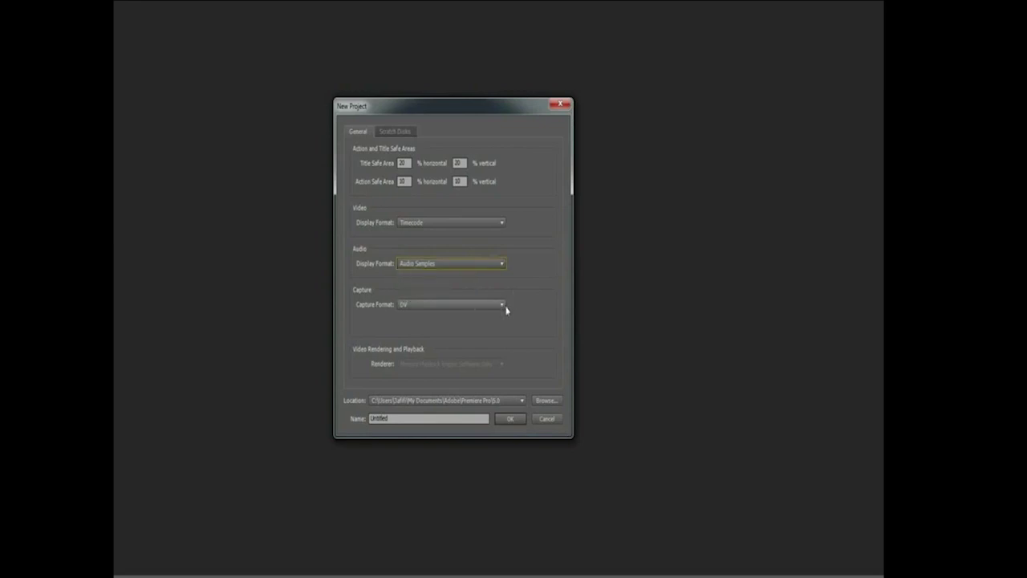
pyautogui.click(504, 305)
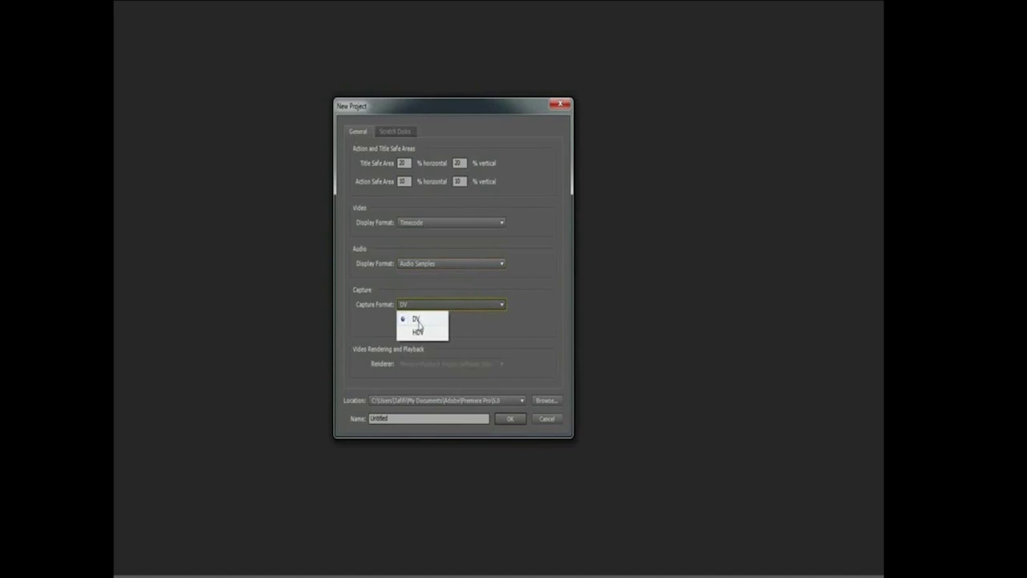
pyautogui.click(468, 340)
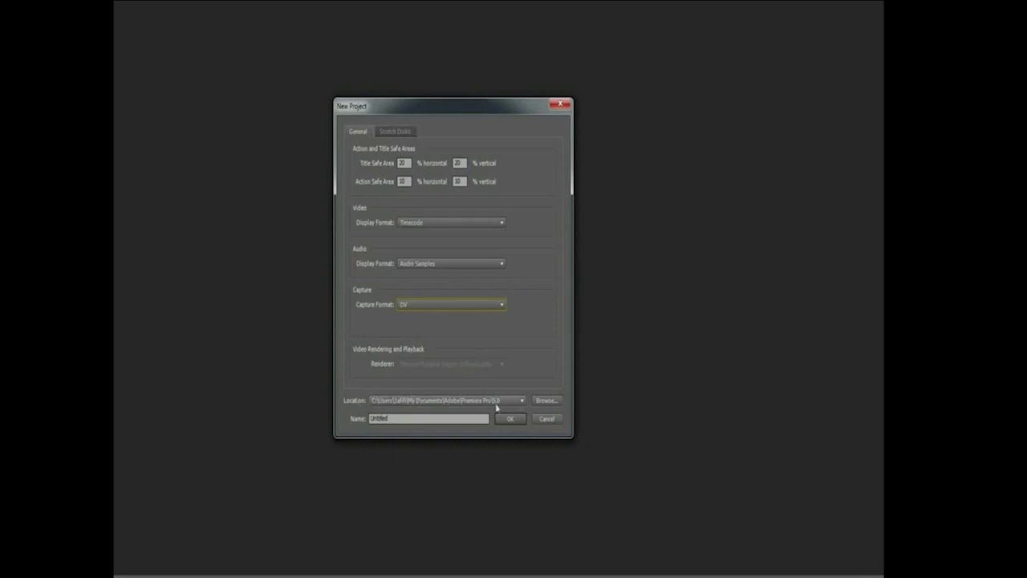
# - Keep the project name Untitled, confirm, and agree to overwrite the existing project
pyautogui.doubleClick(379, 418)
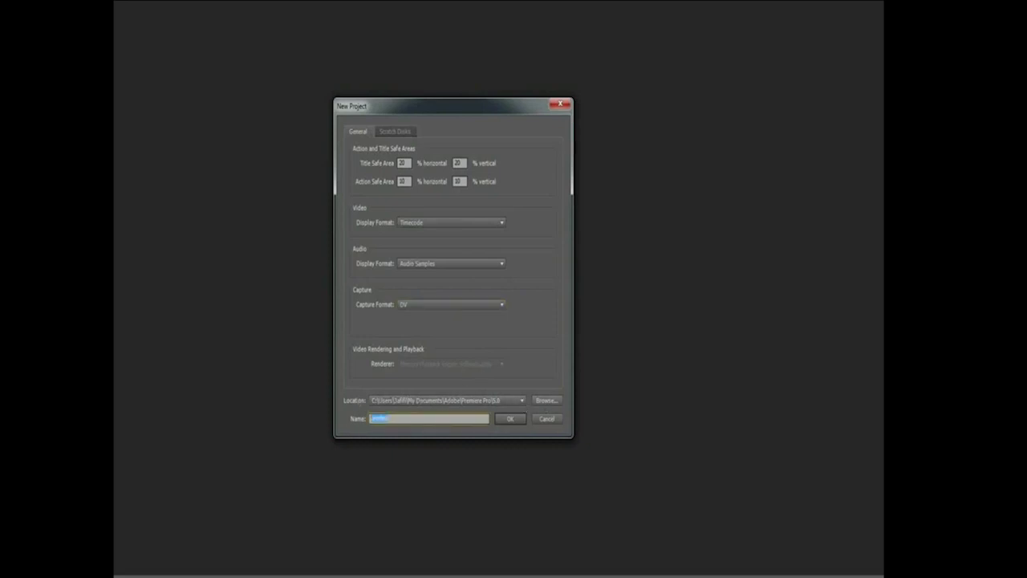
pyautogui.click(505, 420)
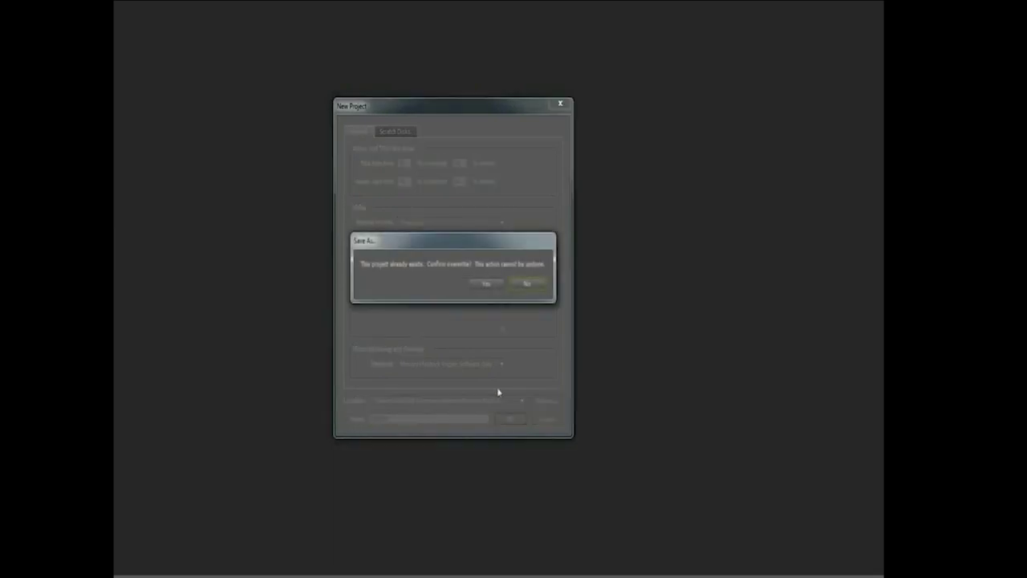
pyautogui.click(484, 286)
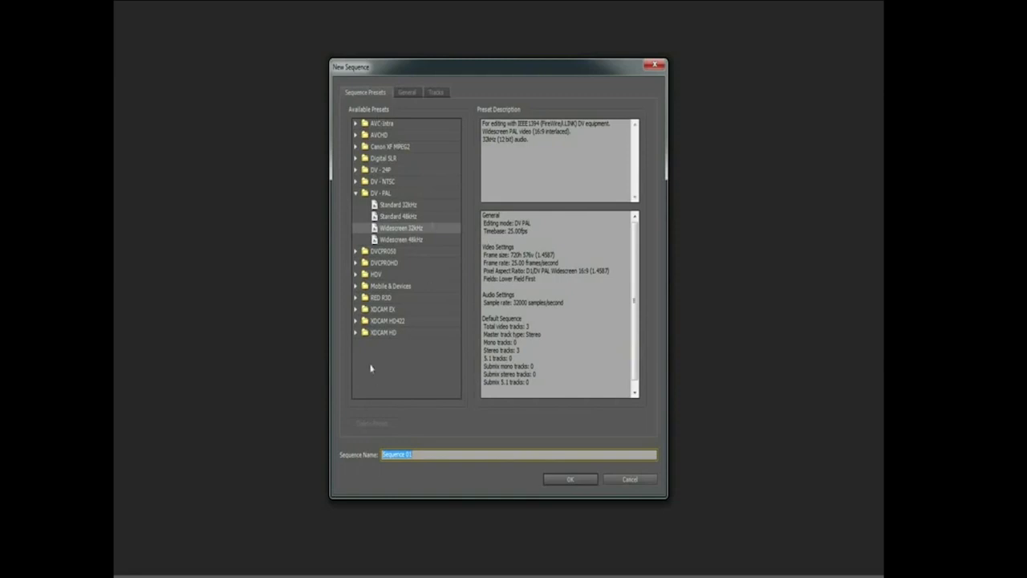
# - Show the General settings for the DV-PAL Widescreen 32kHz sequence preset
pyautogui.click(408, 93)
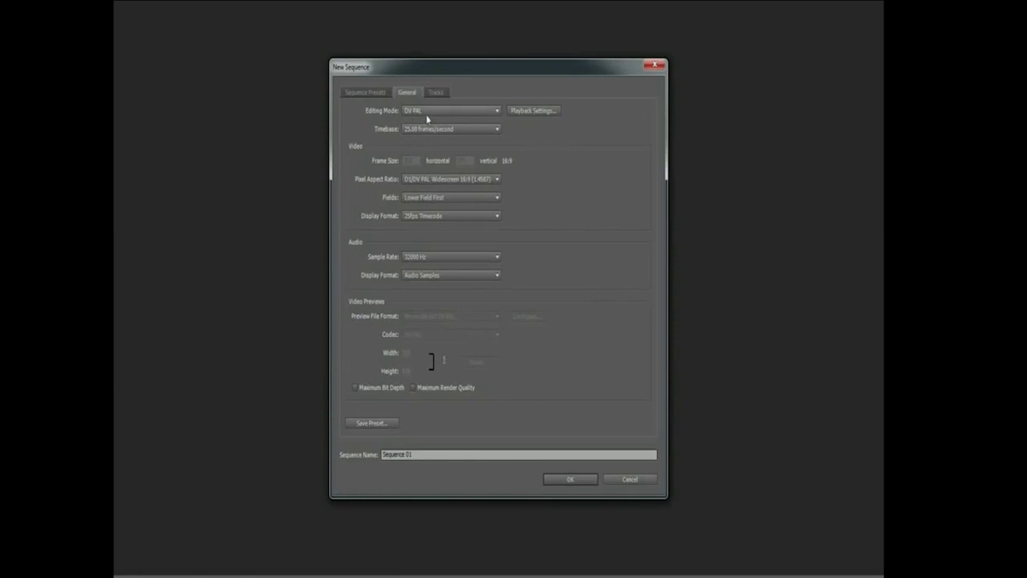
# - Try the Desktop editing mode while keeping the timebase at 25.00 frames/second
pyautogui.click(434, 109)
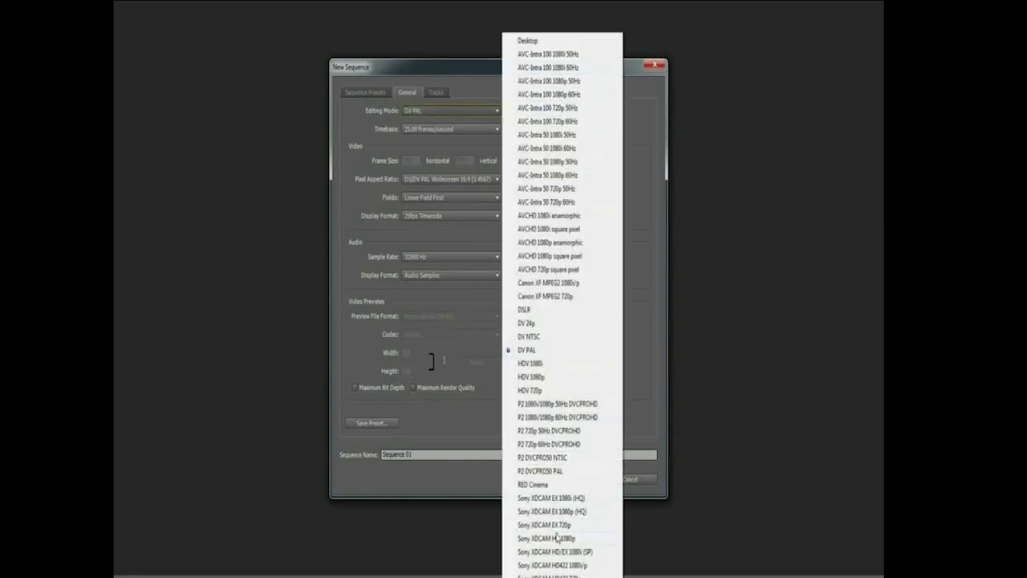
pyautogui.click(374, 169)
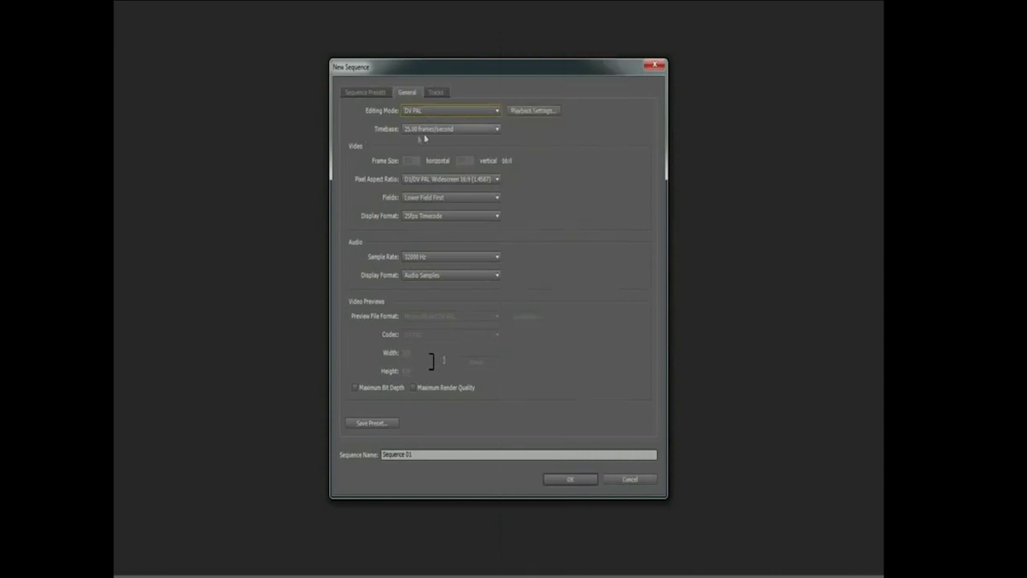
pyautogui.click(465, 130)
pyautogui.click(464, 132)
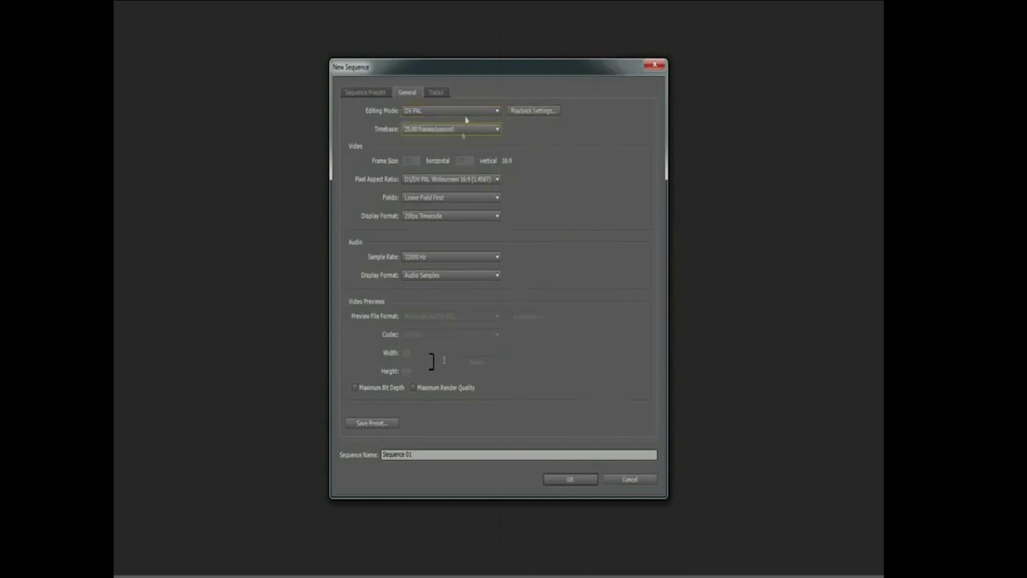
pyautogui.click(470, 111)
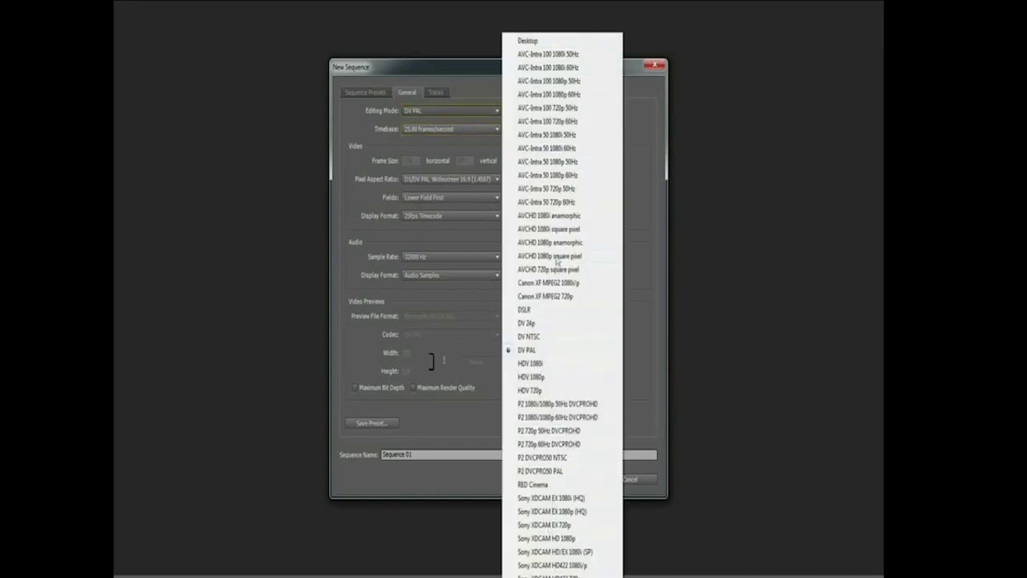
pyautogui.click(541, 44)
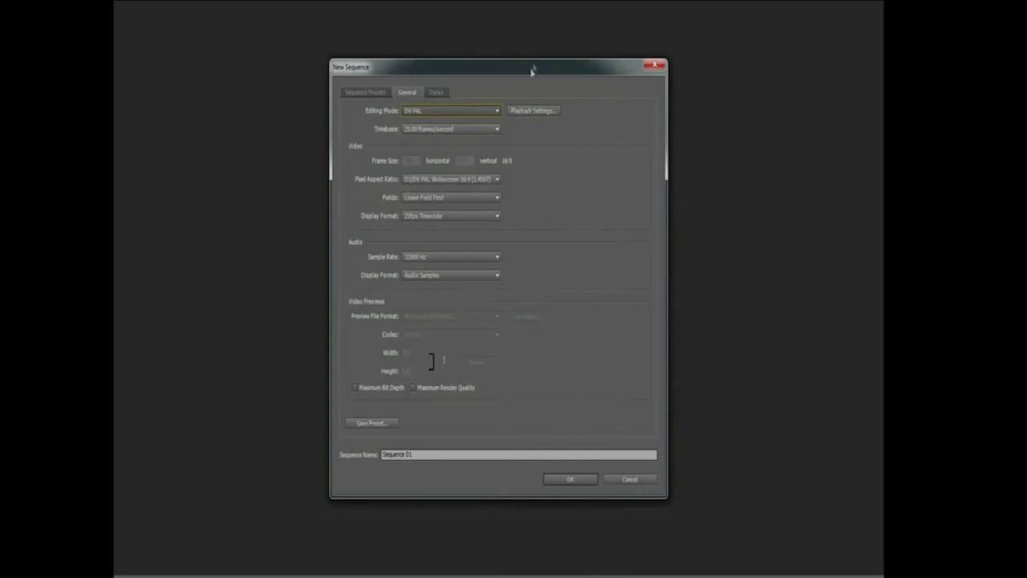
pyautogui.click(464, 114)
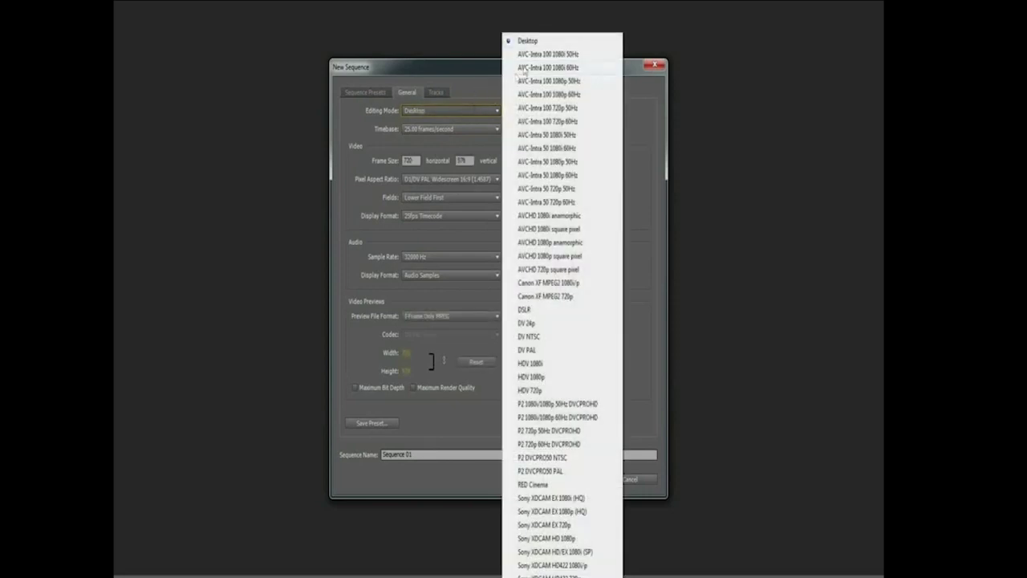
pyautogui.click(531, 41)
pyautogui.click(459, 129)
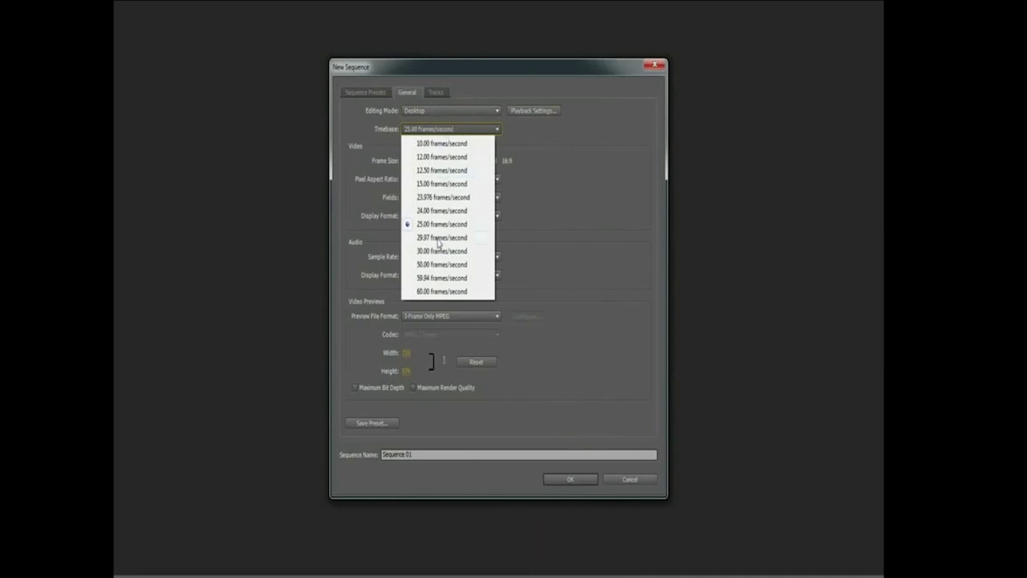
pyautogui.click(351, 174)
pyautogui.click(415, 161)
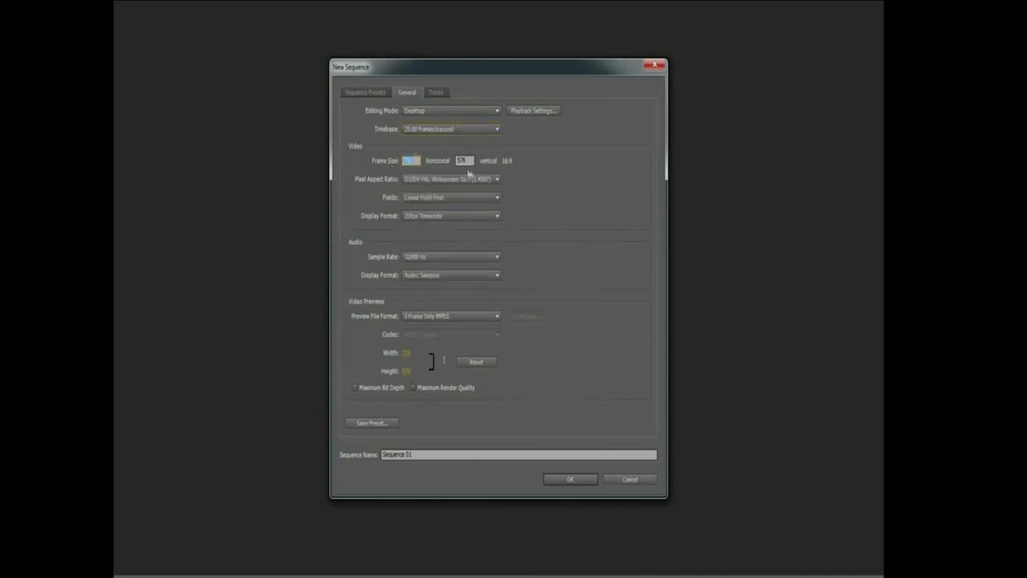
# - Switch the editing mode to HDV 1080i, keeping 25.00 fps and 25fps Timecode display
pyautogui.click(462, 110)
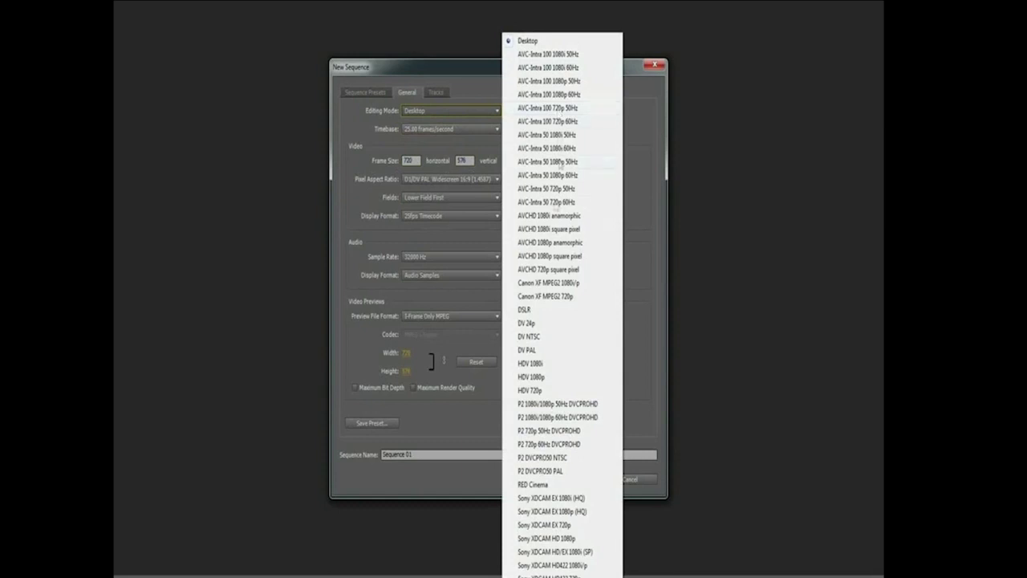
pyautogui.click(548, 367)
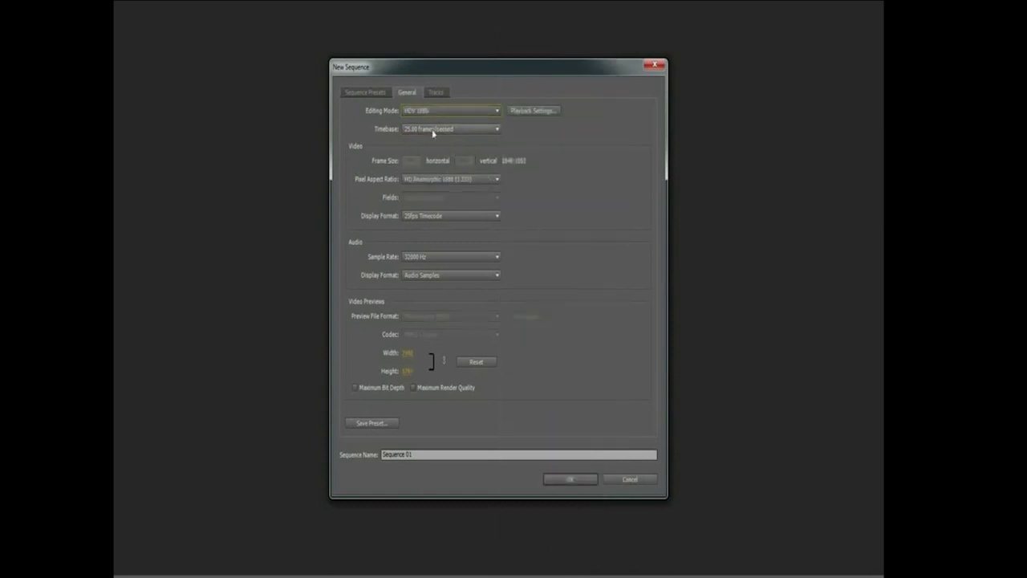
pyautogui.click(433, 131)
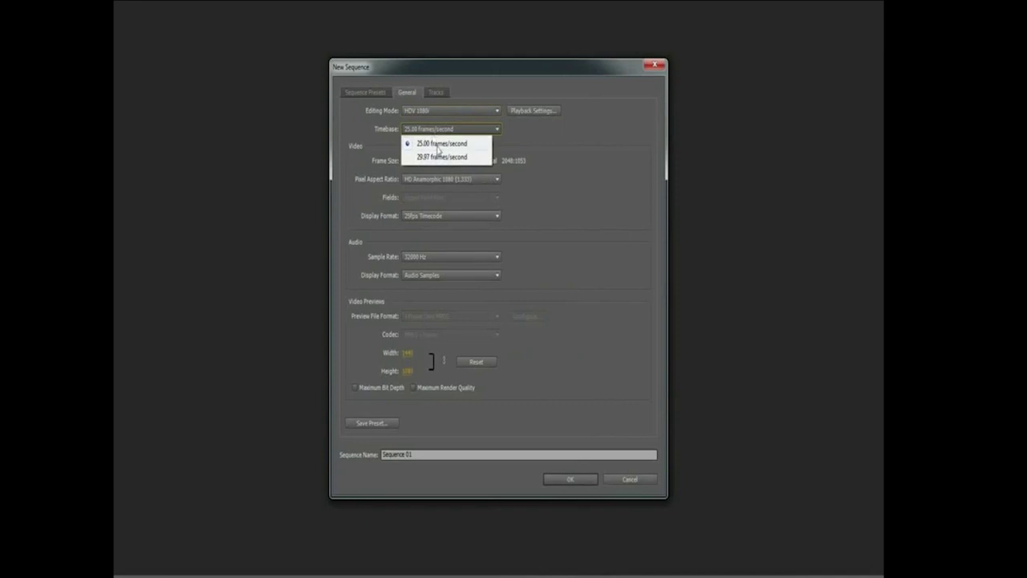
pyautogui.click(377, 151)
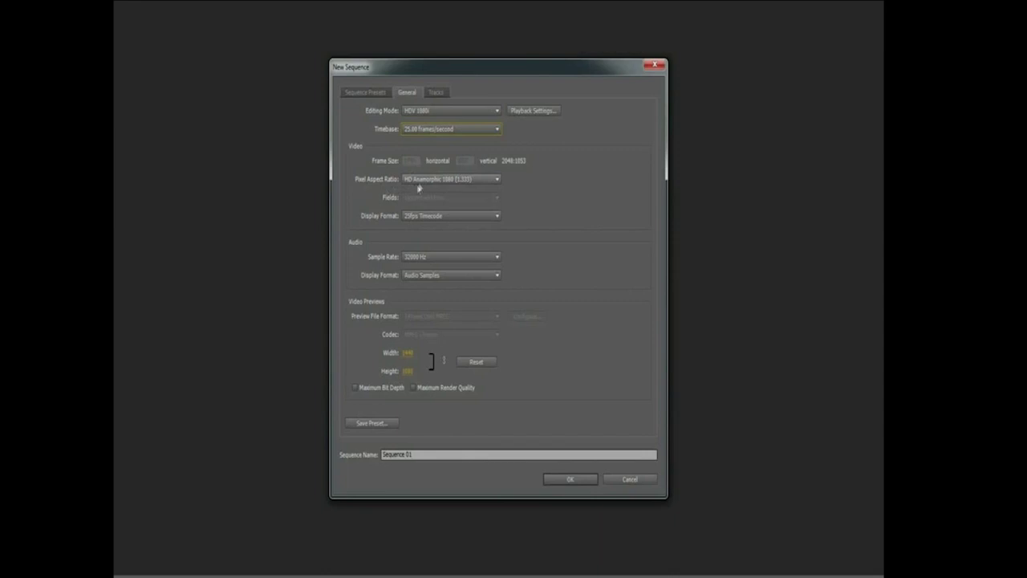
pyautogui.click(414, 181)
pyautogui.click(413, 193)
pyautogui.click(453, 217)
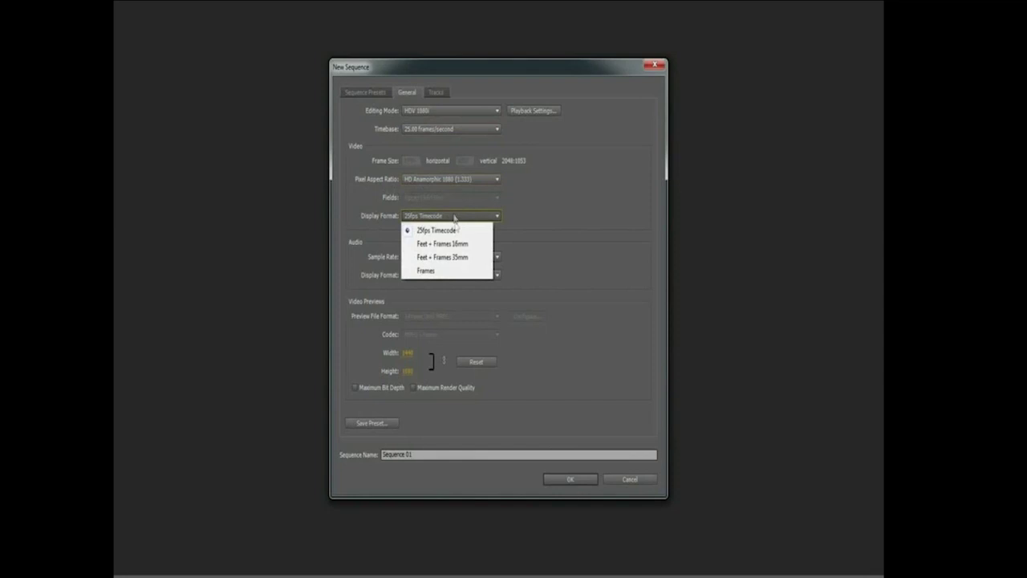
pyautogui.click(392, 263)
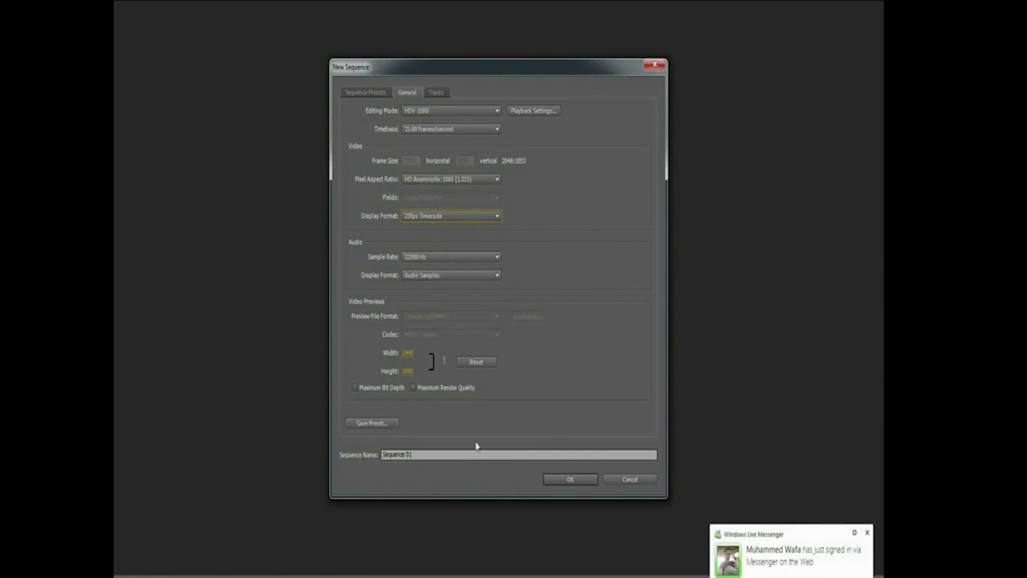
# - Review the sequence's track settings, keeping Stereo as the master audio track
pyautogui.click(441, 95)
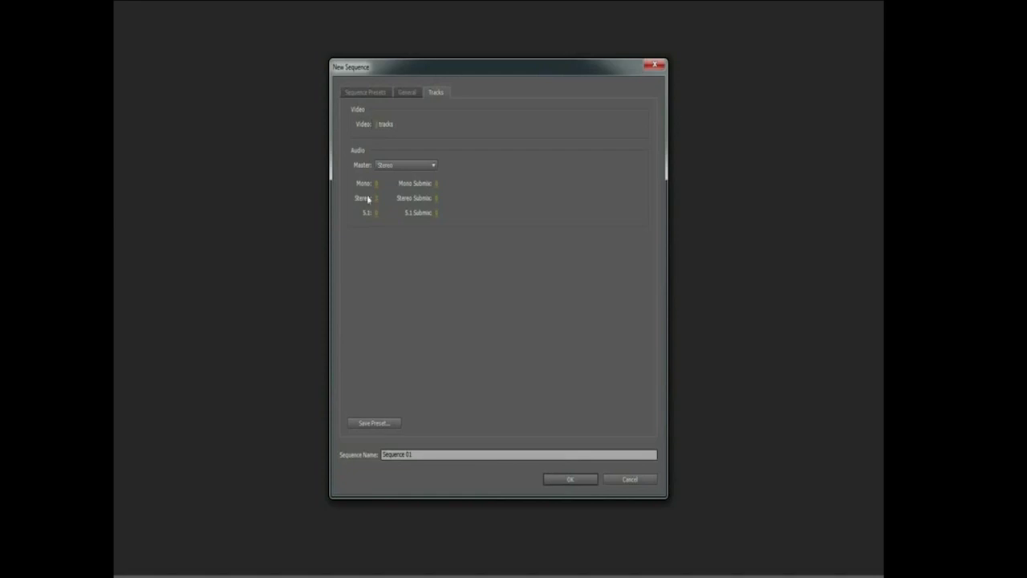
pyautogui.click(414, 165)
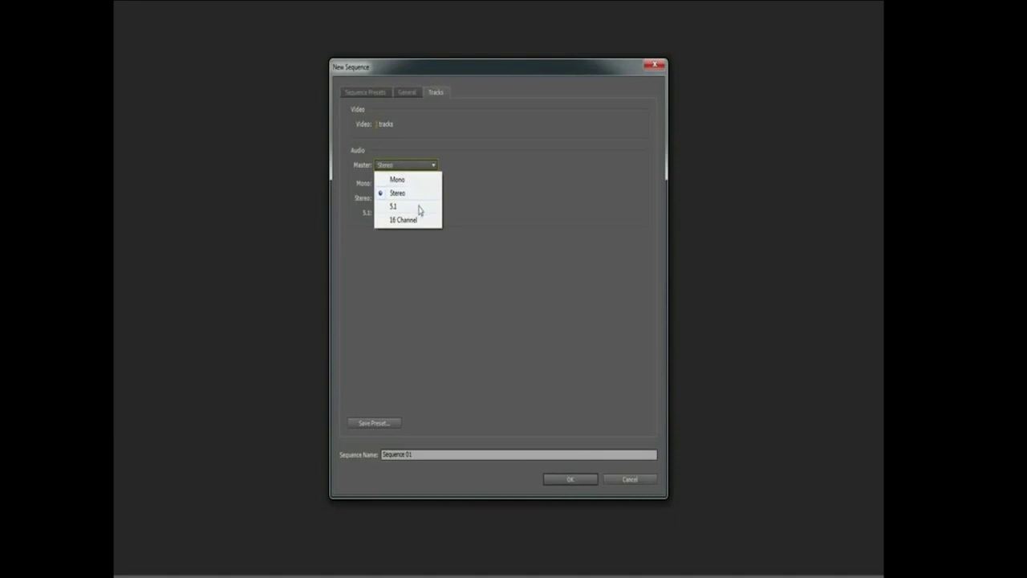
pyautogui.click(423, 262)
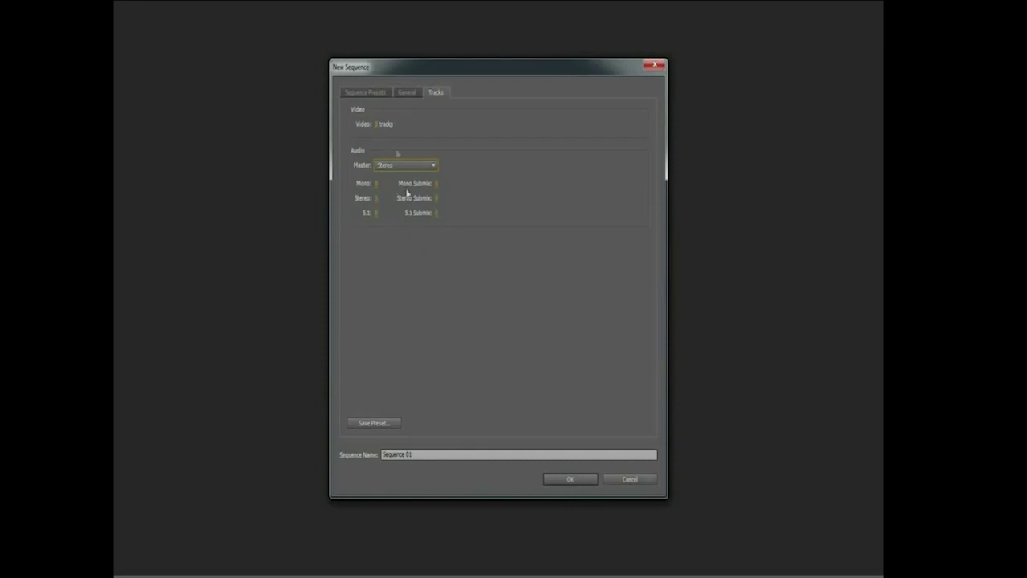
pyautogui.click(405, 93)
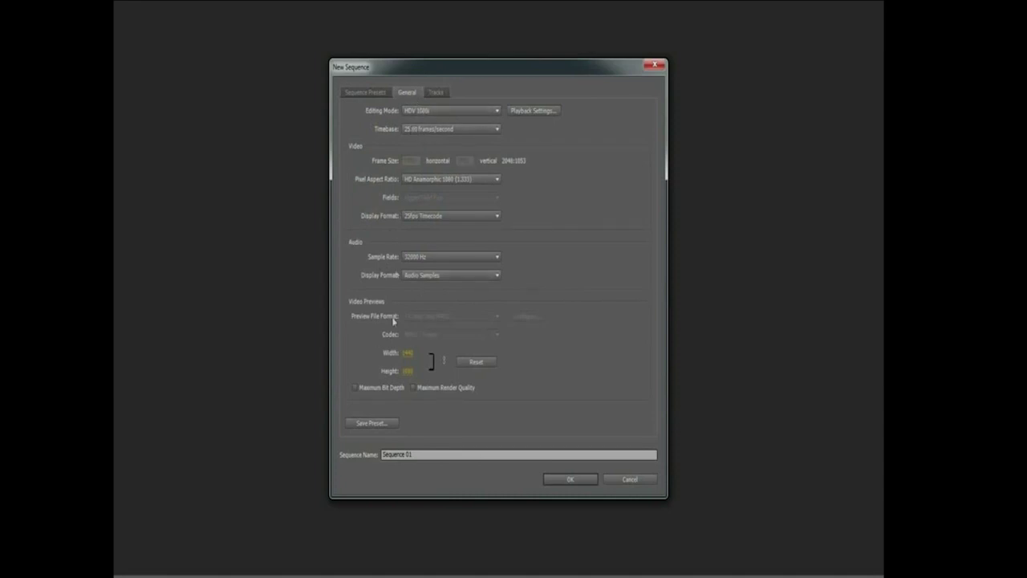
pyautogui.click(436, 92)
# - Choose the DV-PAL Widescreen 32kHz preset and create Sequence 01
pyautogui.click(377, 92)
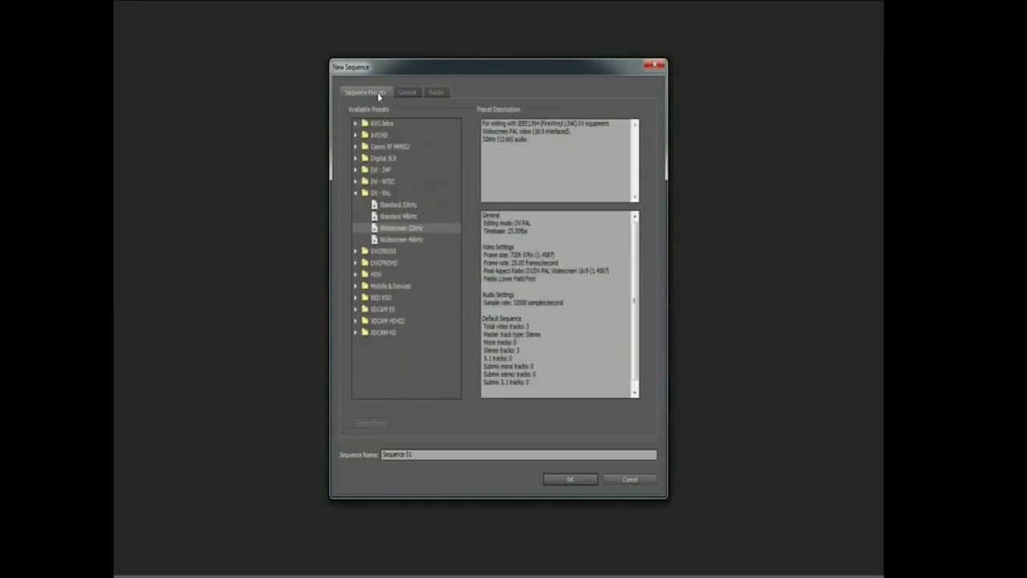
pyautogui.click(390, 241)
pyautogui.click(567, 479)
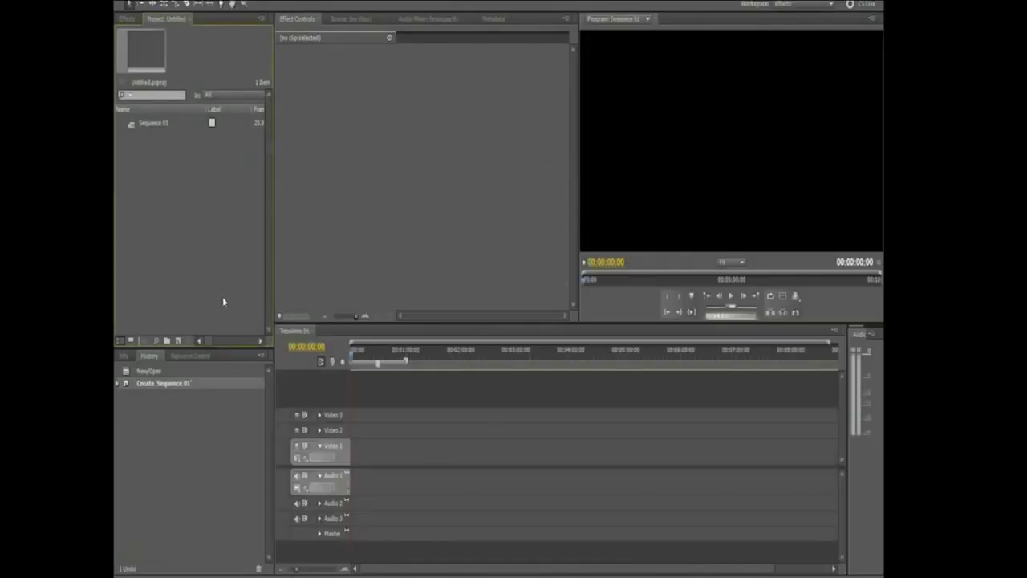
# - Check Sequence 01 in the Info panel, then revert to the New/Open history state
pyautogui.click(153, 123)
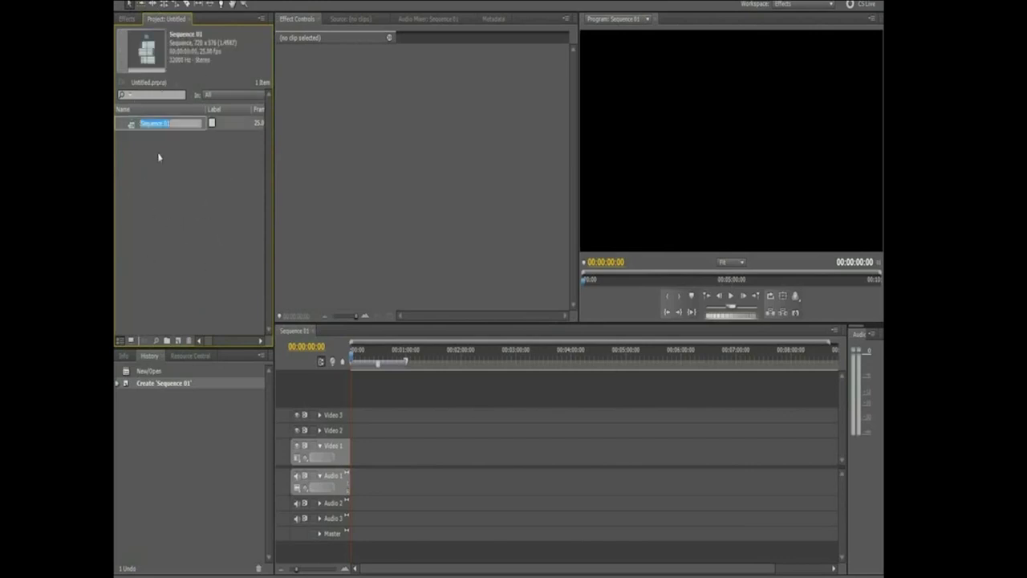
pyautogui.click(159, 157)
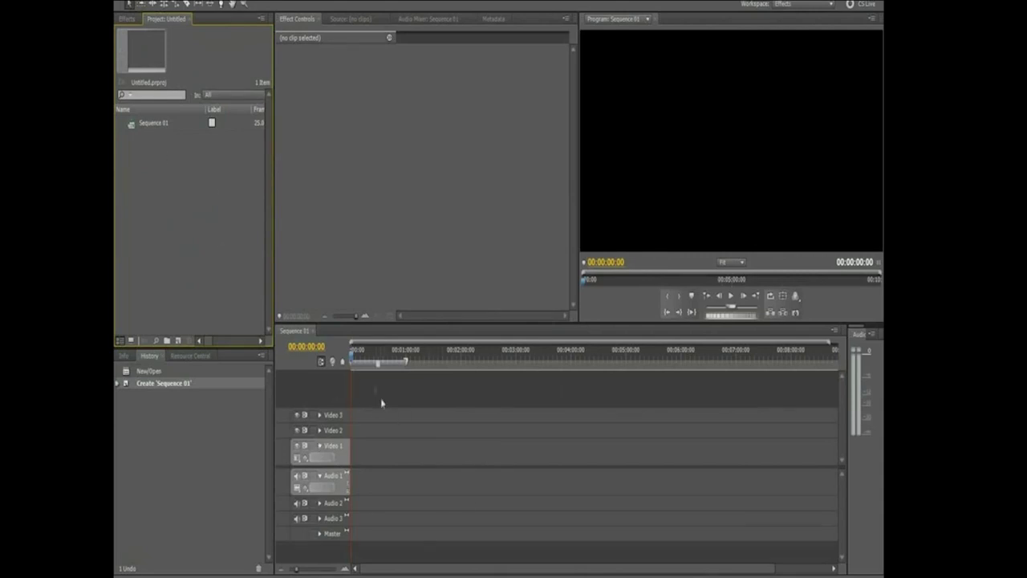
pyautogui.click(362, 365)
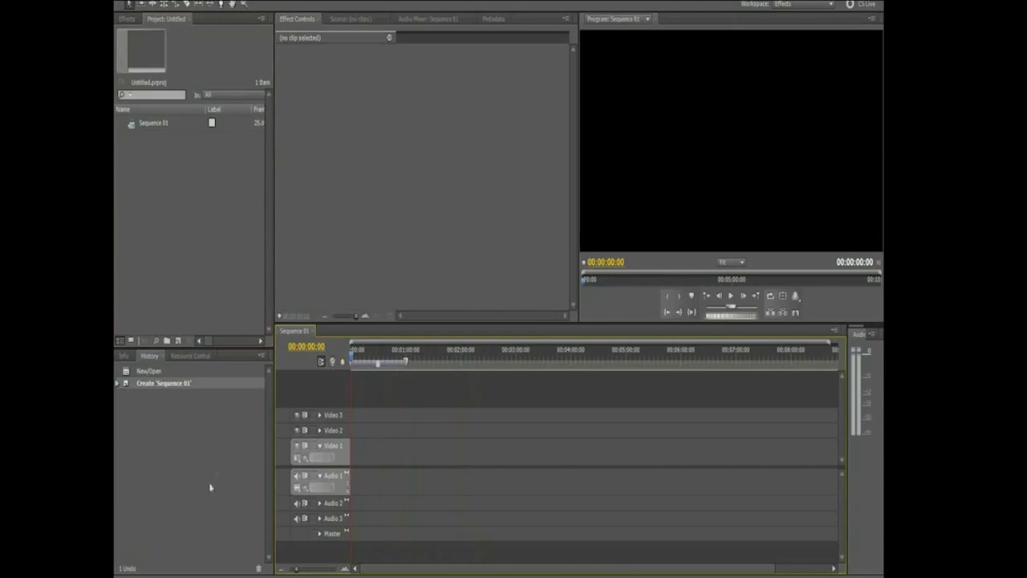
pyautogui.click(125, 356)
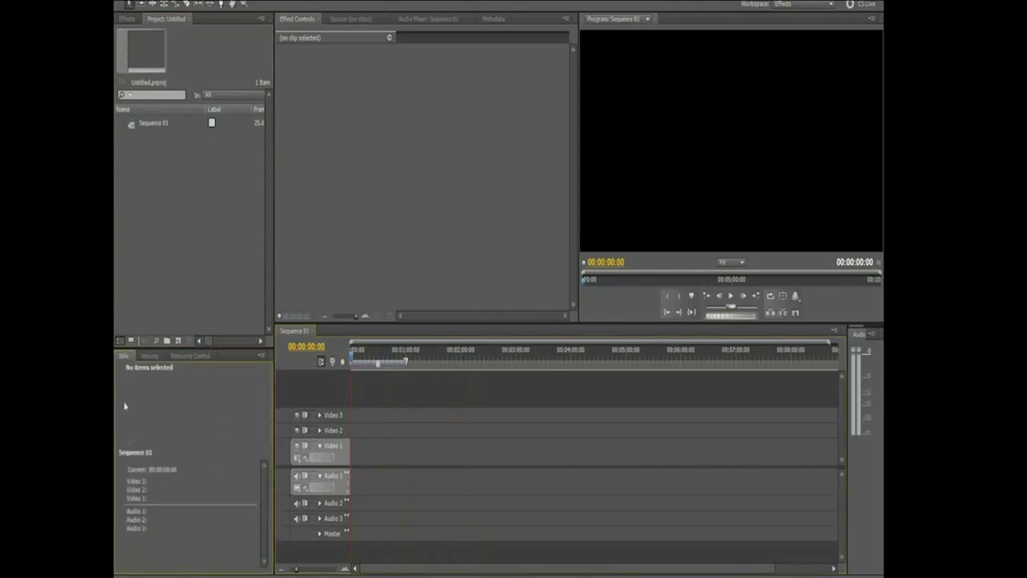
pyautogui.click(157, 126)
pyautogui.click(152, 141)
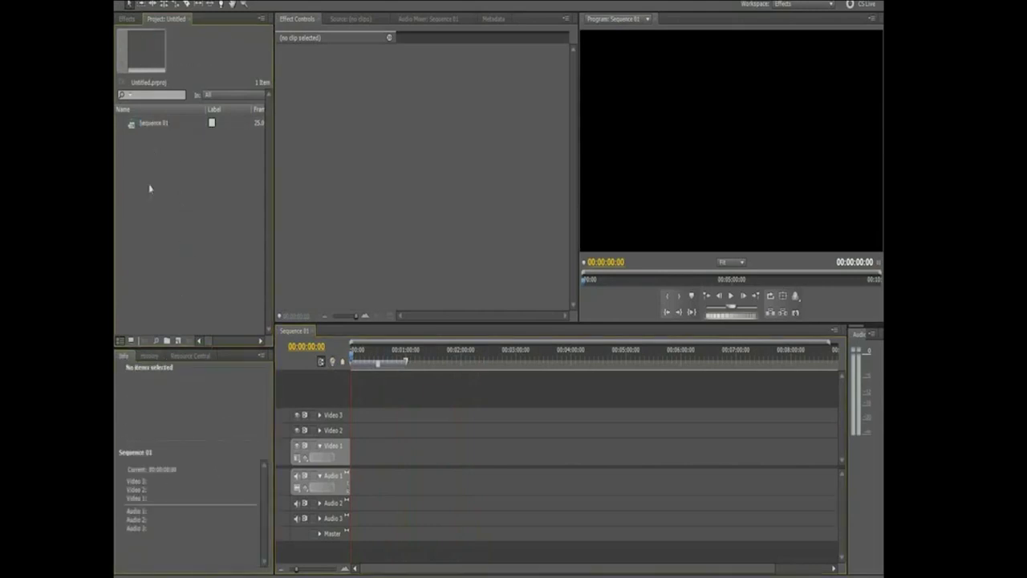
pyautogui.click(147, 358)
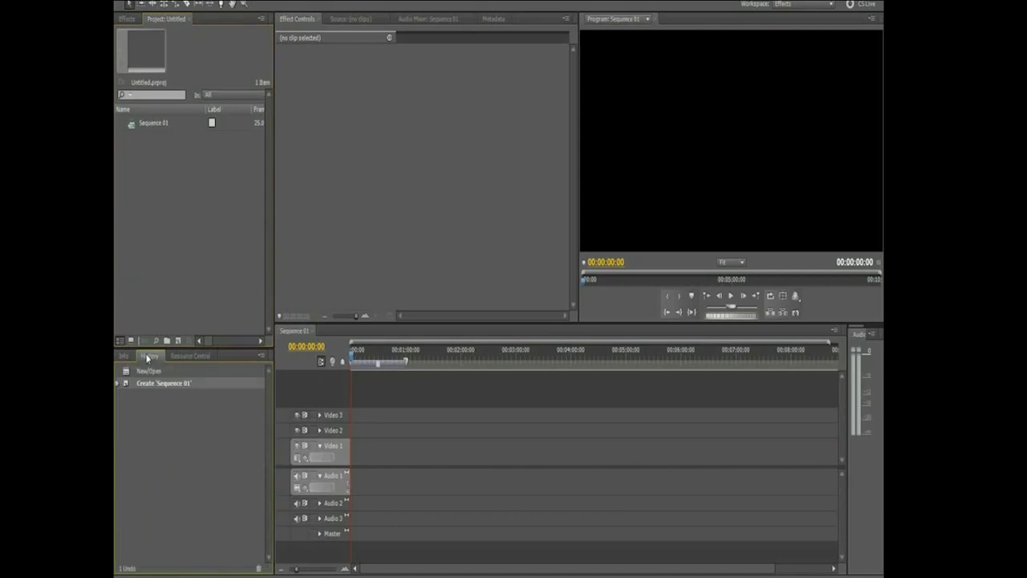
pyautogui.click(149, 372)
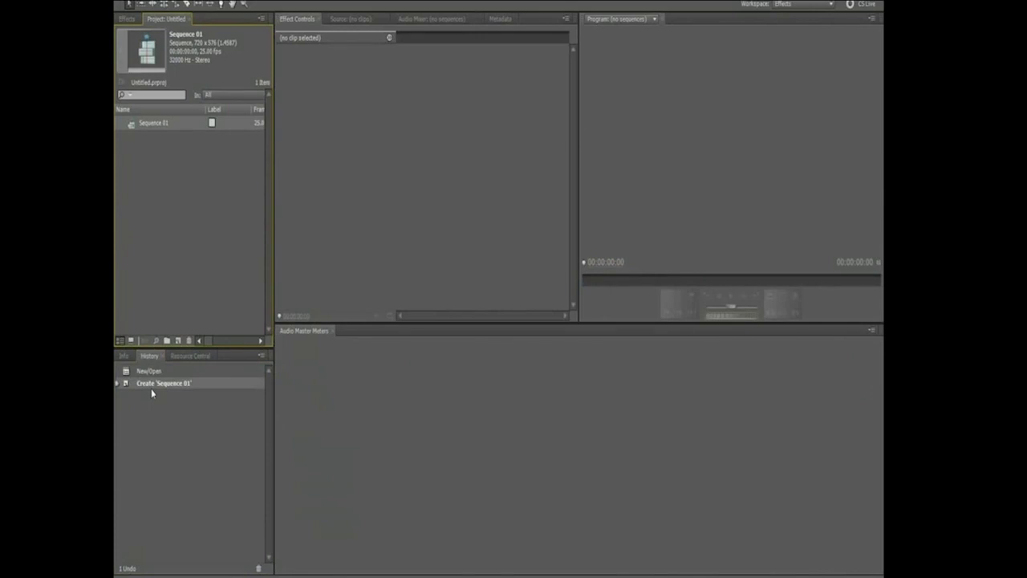
# - Open the Media Browser panel from the Window menu
pyautogui.click(213, 207)
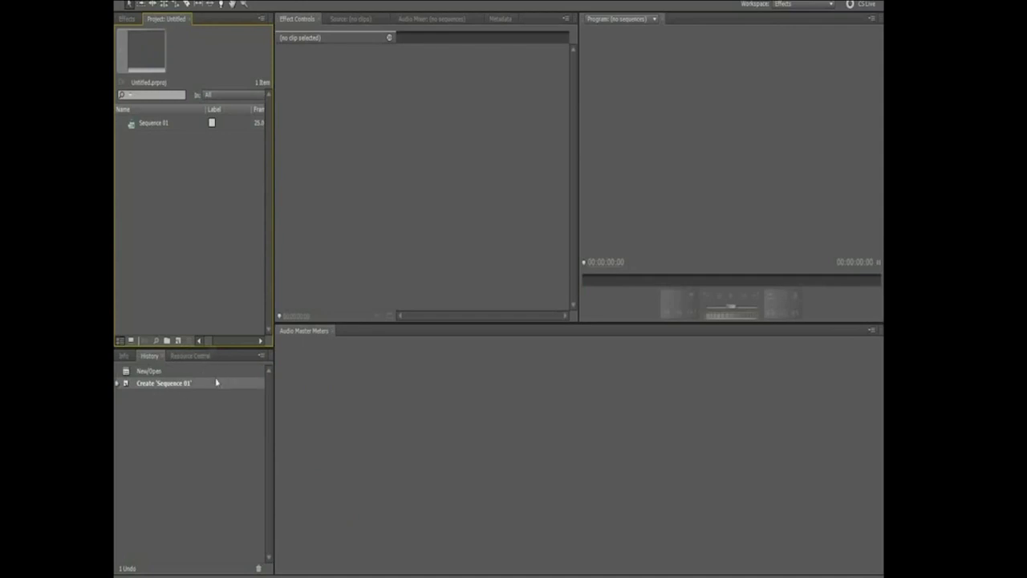
pyautogui.click(270, 2)
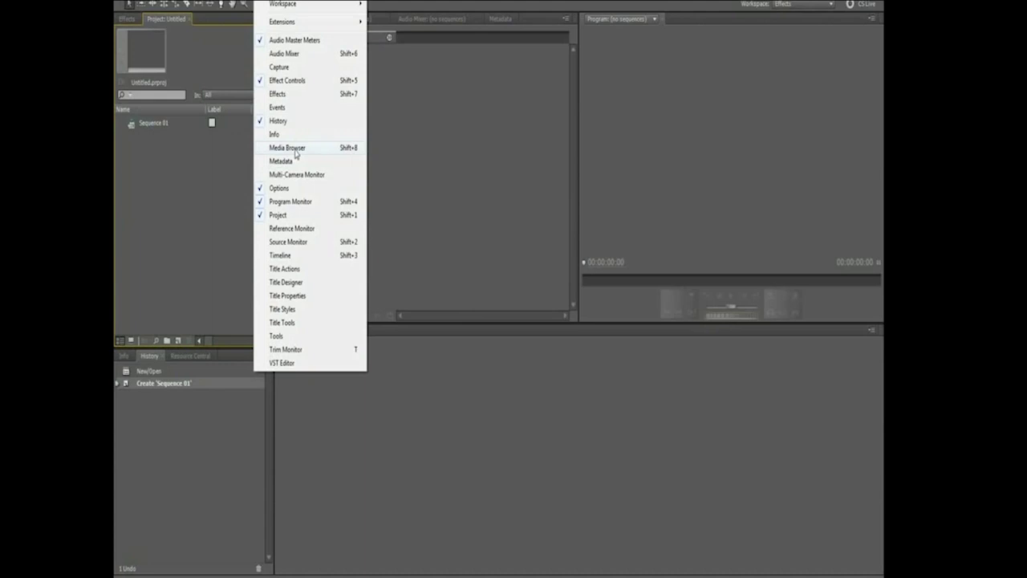
pyautogui.click(296, 150)
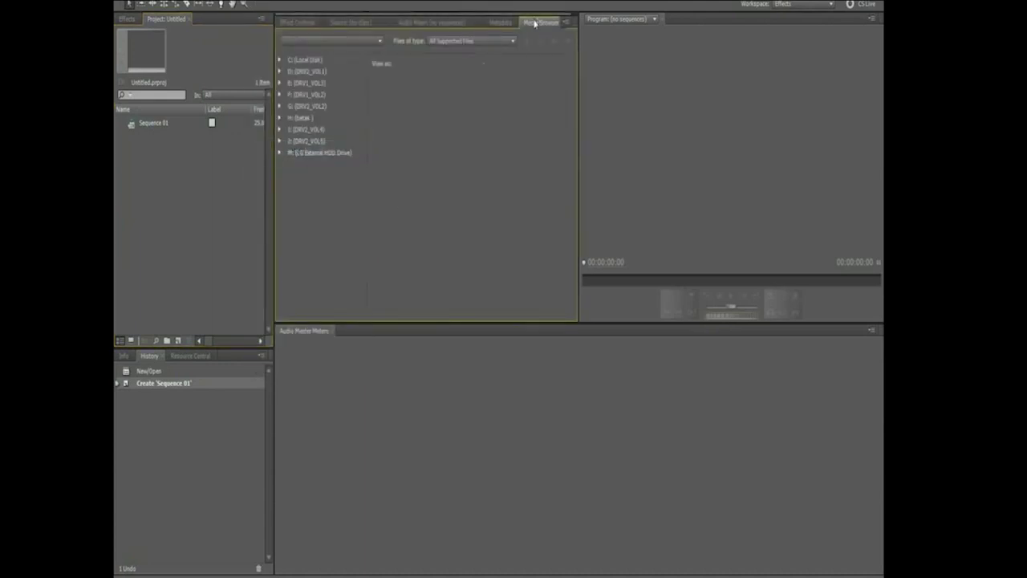
# - Dock the Media Browser into the History and Info panel group
pyautogui.moveTo(534, 23)
pyautogui.mouseDown()
pyautogui.moveTo(419, 148)
pyautogui.moveTo(439, 52)
pyautogui.mouseUp()
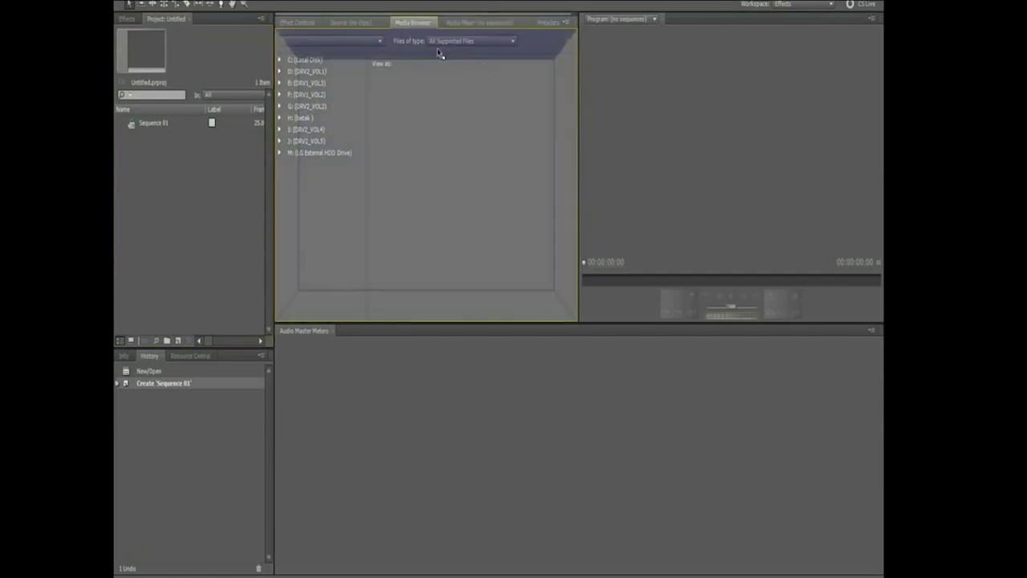
pyautogui.moveTo(439, 53); pyautogui.dragTo(441, 50)
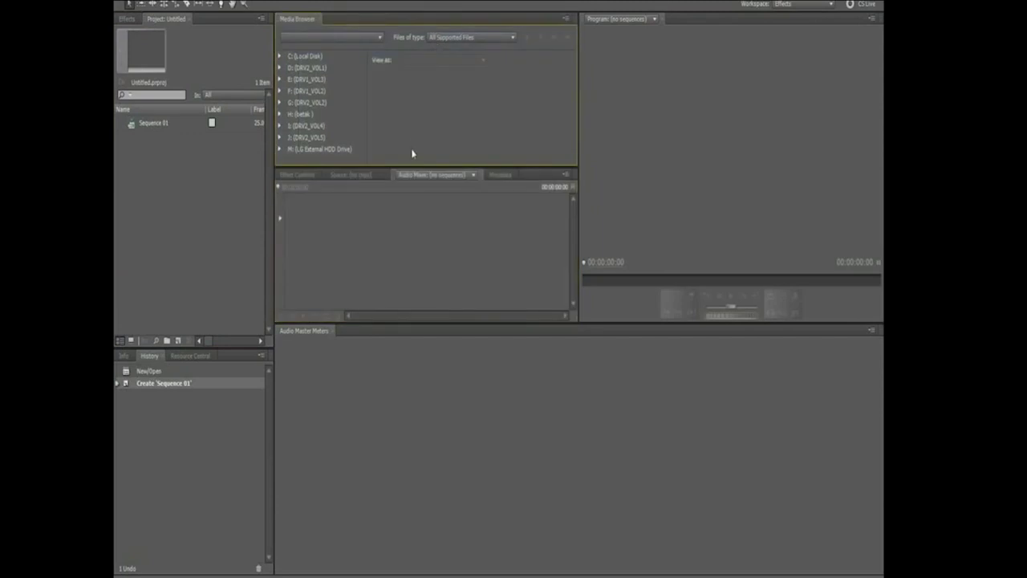
pyautogui.moveTo(305, 20); pyautogui.dragTo(281, 244)
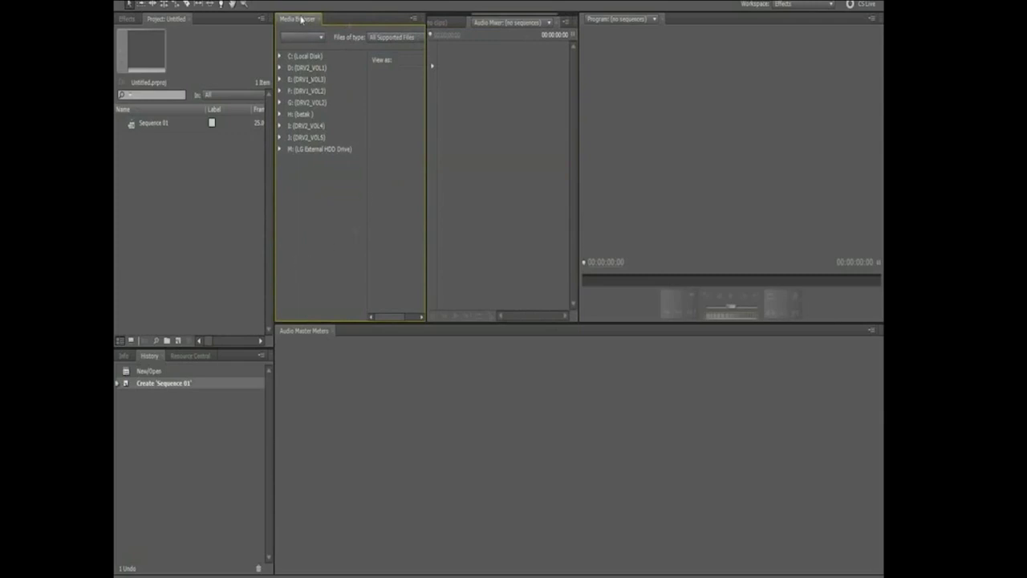
pyautogui.moveTo(302, 19)
pyautogui.mouseDown()
pyautogui.moveTo(203, 417)
pyautogui.moveTo(201, 362)
pyautogui.mouseUp()
pyautogui.click(149, 359)
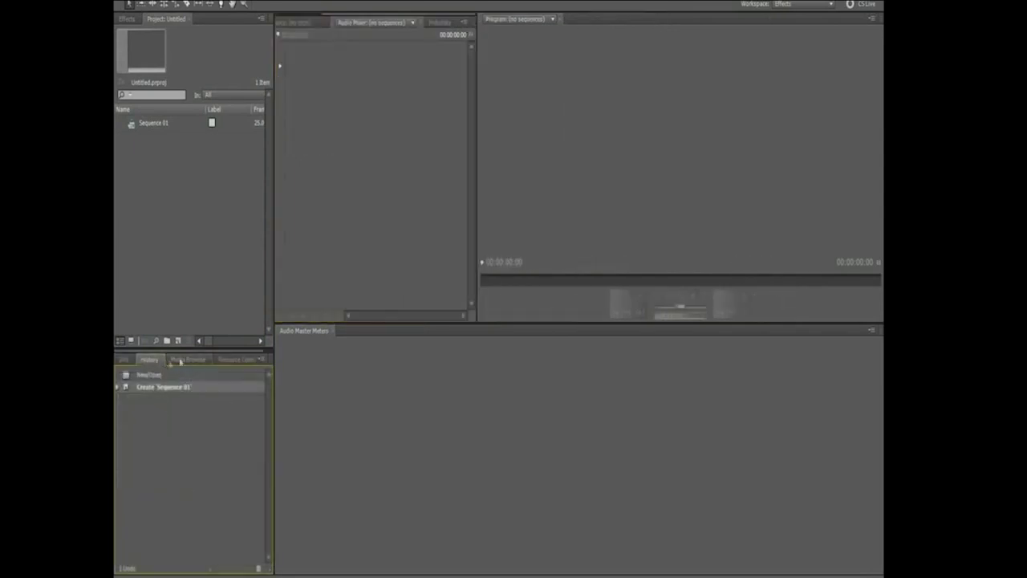
pyautogui.click(185, 358)
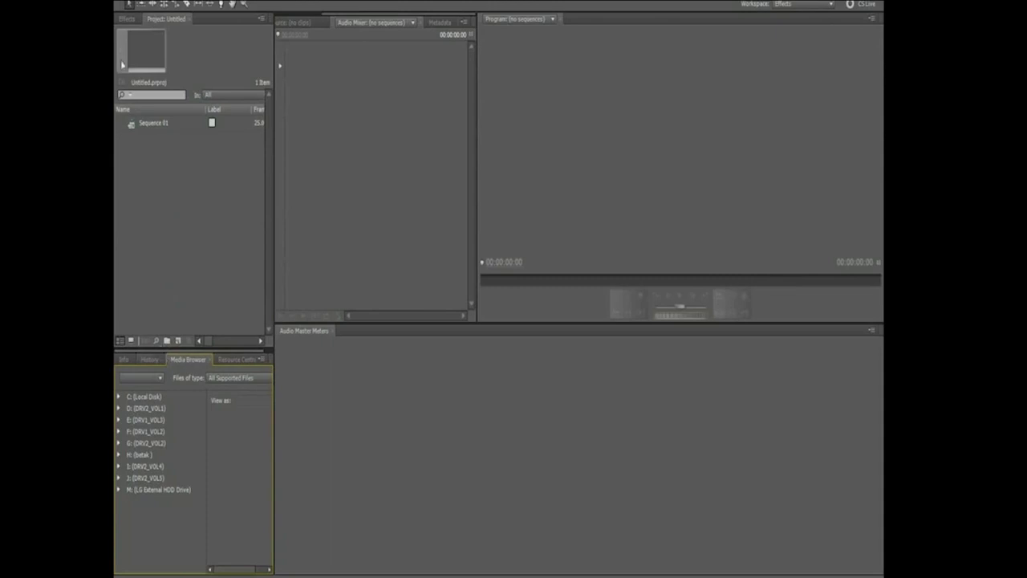
pyautogui.click(119, 3)
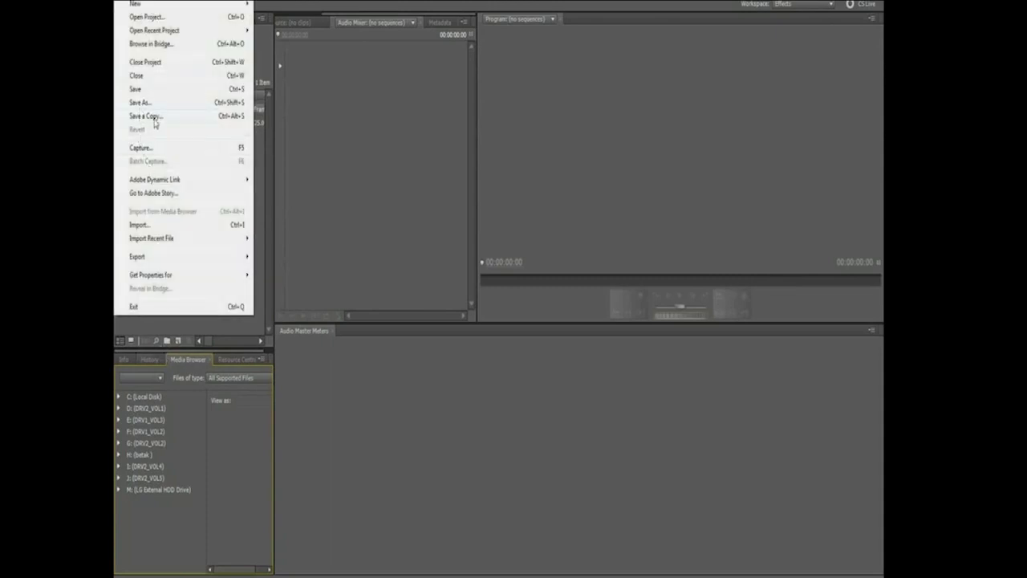
pyautogui.click(153, 227)
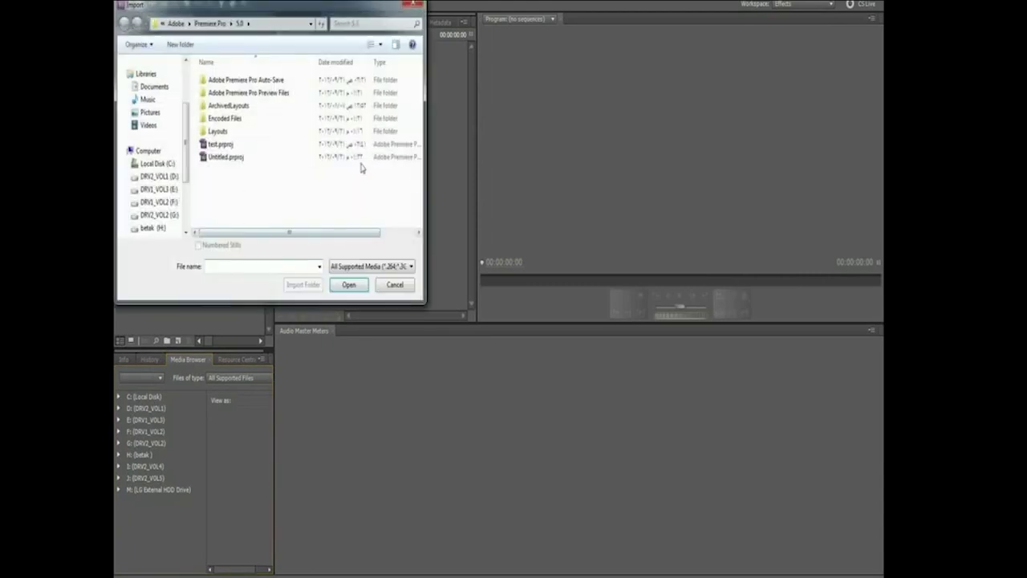
pyautogui.click(172, 176)
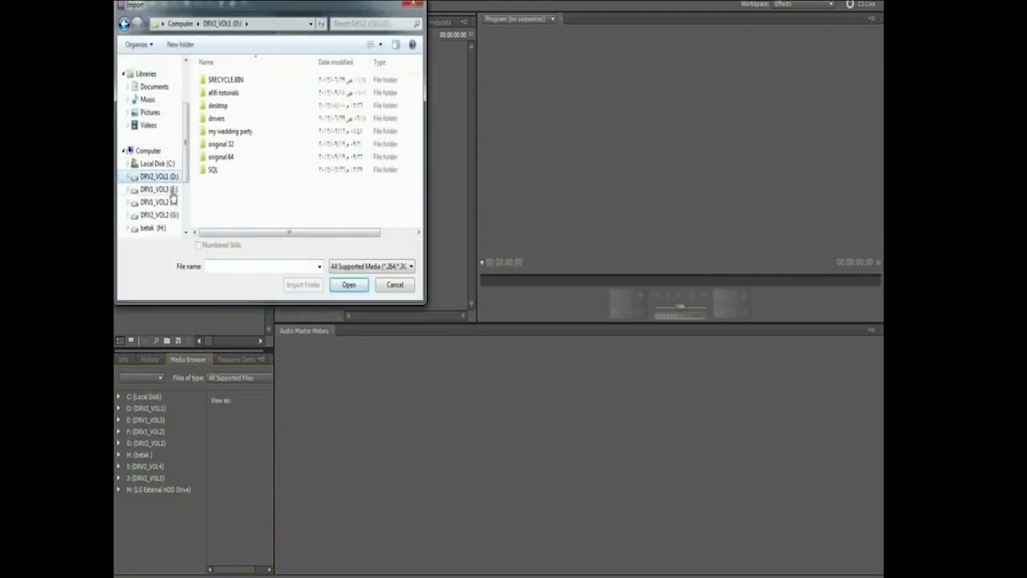
pyautogui.click(161, 190)
pyautogui.doubleClick(230, 108)
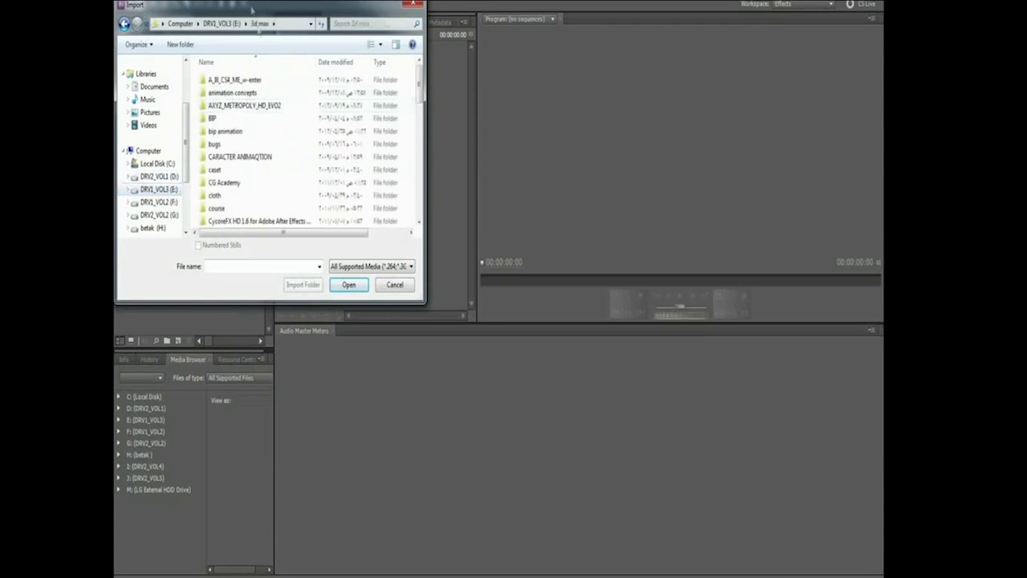
pyautogui.click(218, 23)
pyautogui.doubleClick(230, 120)
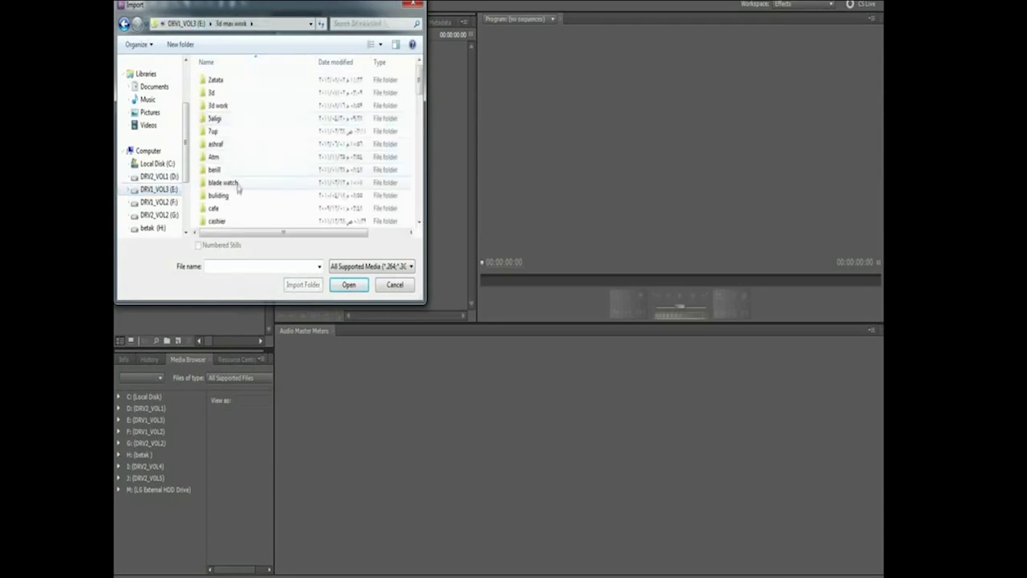
pyautogui.scroll(-2, 238, 180)
pyautogui.scroll(2, 238, 180)
pyautogui.click(230, 158)
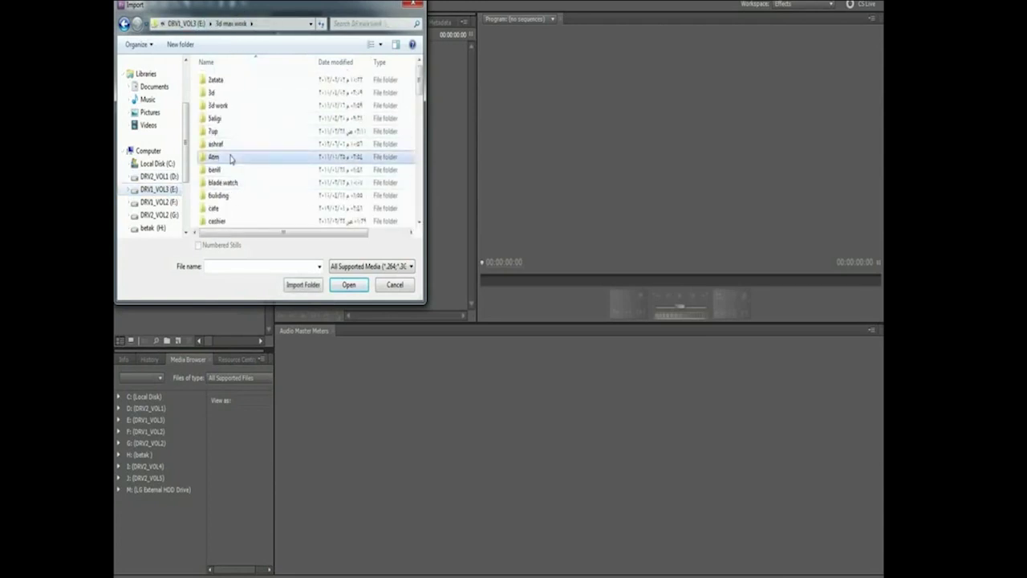
pyautogui.press('v')
pyautogui.press('Down')
pyautogui.press('Return')
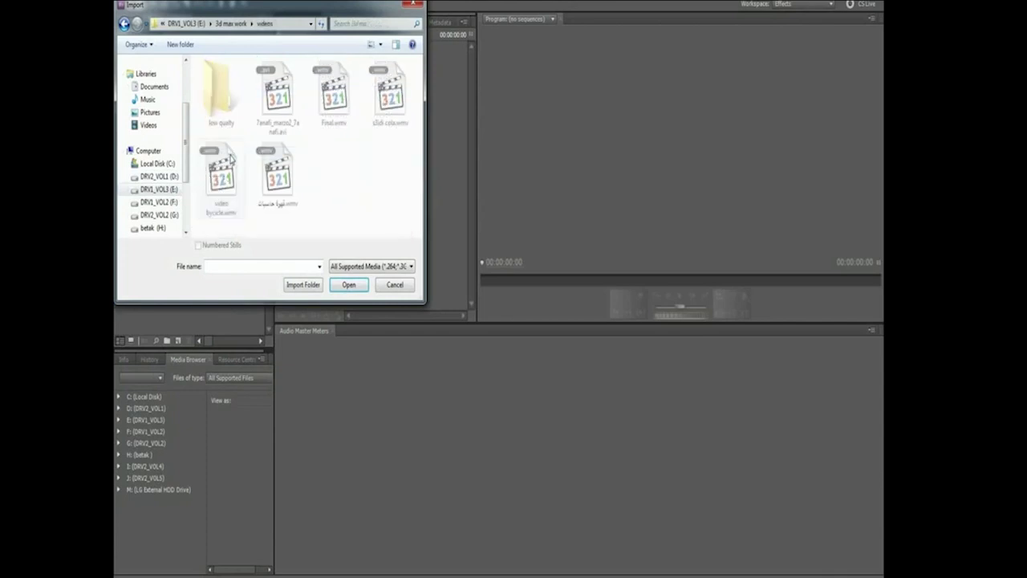
pyautogui.click(277, 105)
pyautogui.click(280, 185)
pyautogui.click(323, 106)
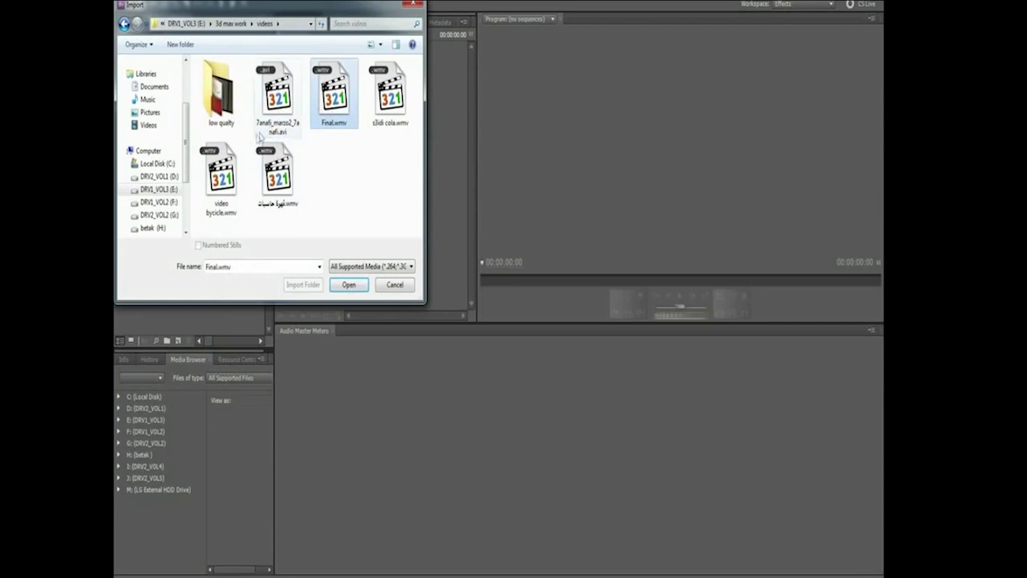
pyautogui.doubleClick(218, 178)
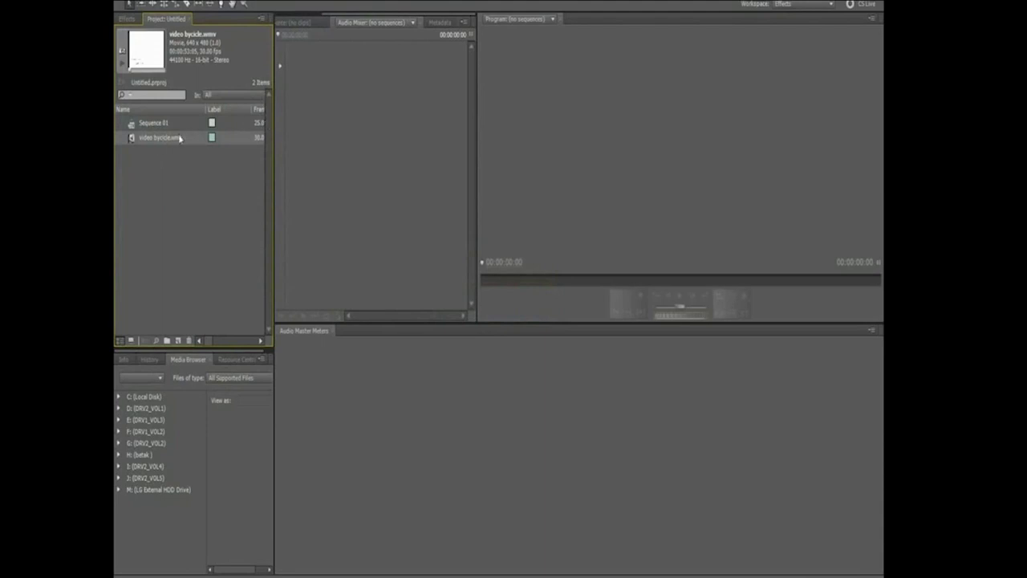
pyautogui.click(133, 5)
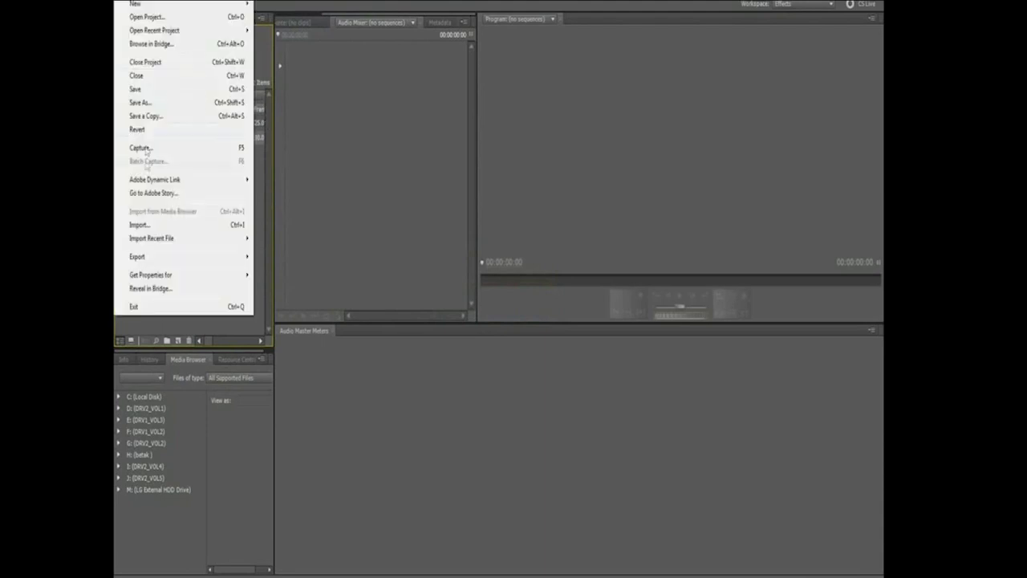
pyautogui.click(181, 327)
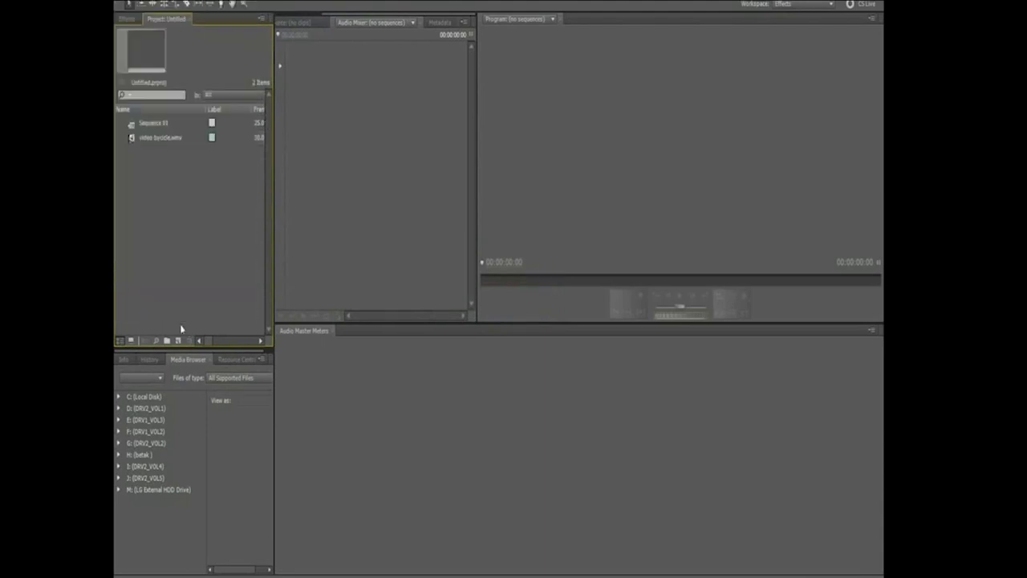
pyautogui.click(160, 138)
pyautogui.click(129, 142)
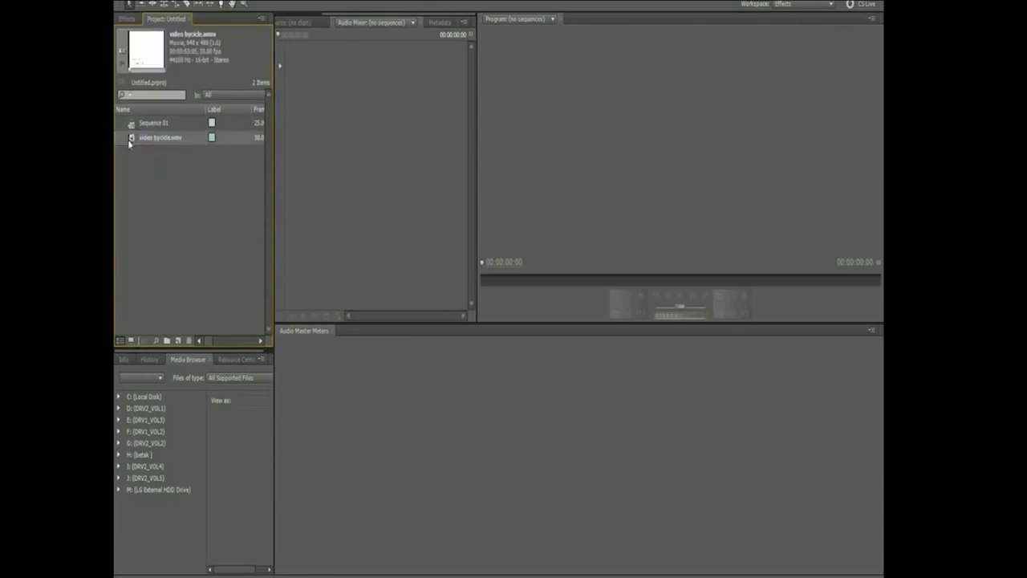
pyautogui.press('Delete')
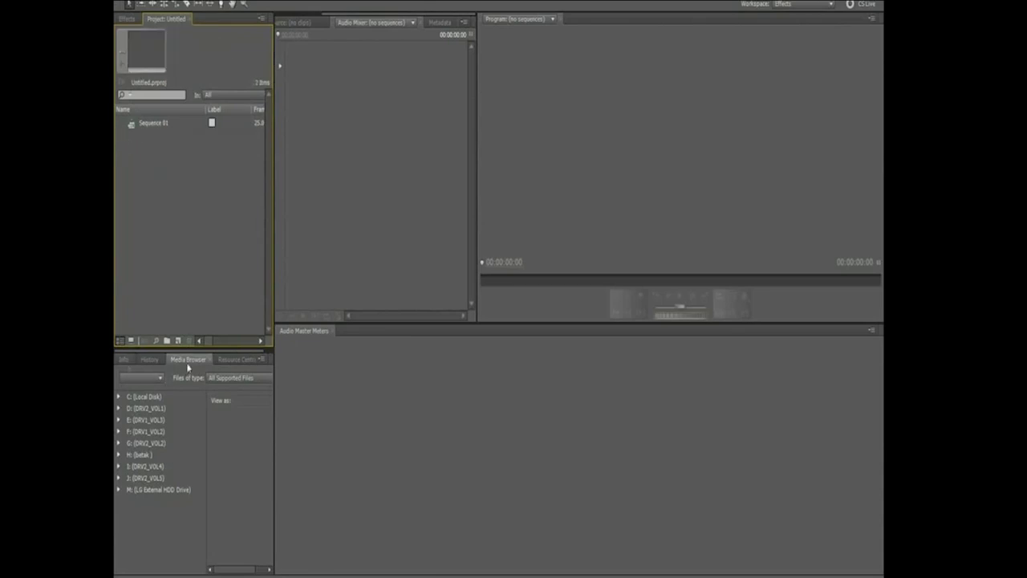
# - Browse to the E:\3d max work\3d work\videos folder in the Media Browser
pyautogui.click(119, 421)
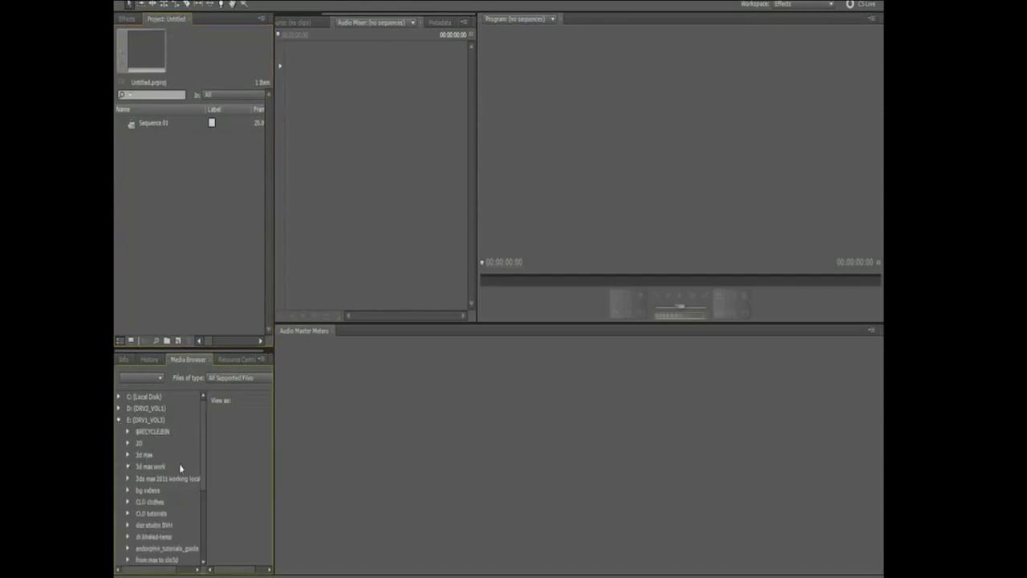
pyautogui.doubleClick(178, 467)
pyautogui.scroll(-5, 161, 497)
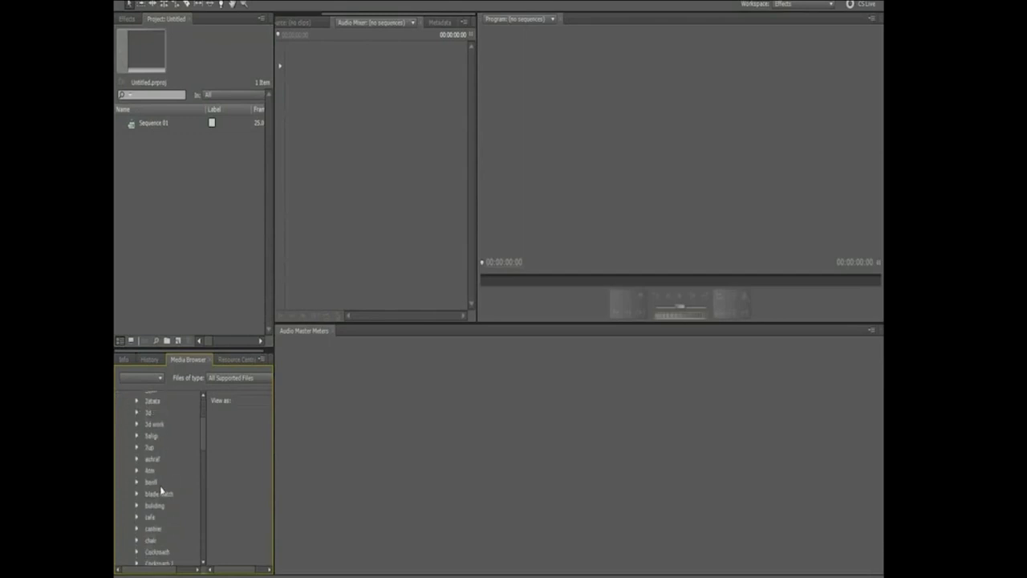
pyautogui.scroll(3, 167, 514)
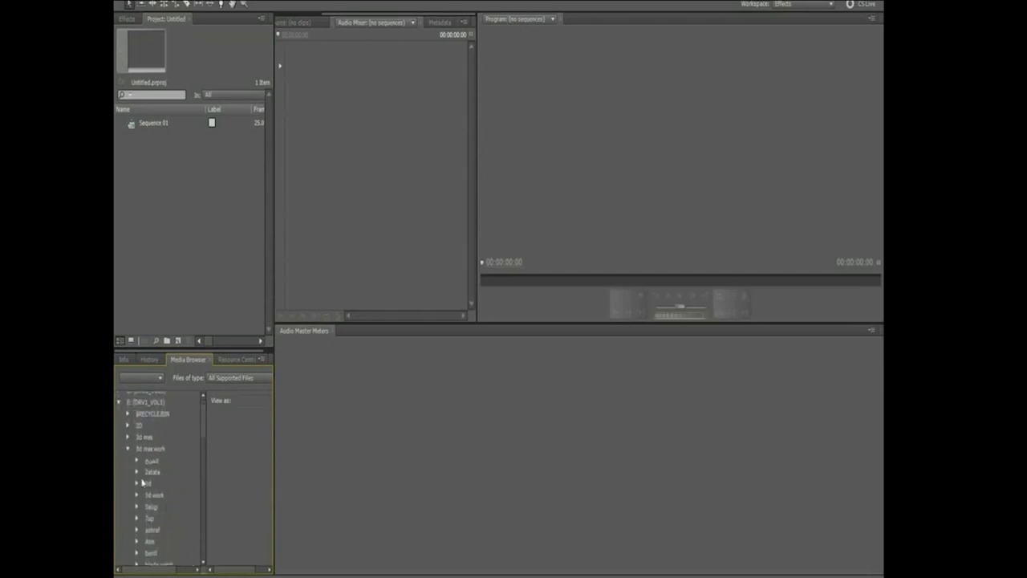
pyautogui.click(144, 495)
pyautogui.click(137, 495)
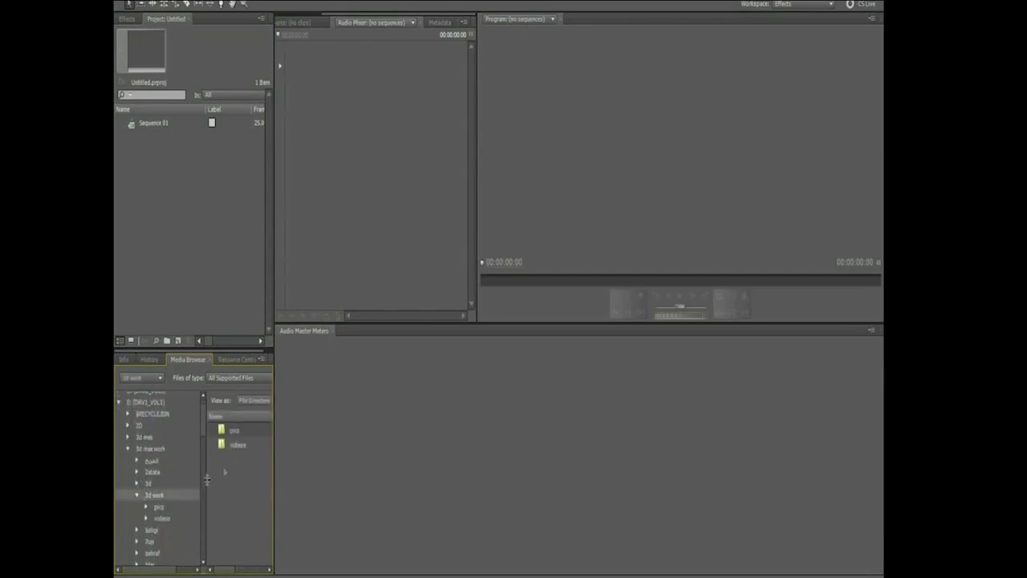
pyautogui.click(162, 519)
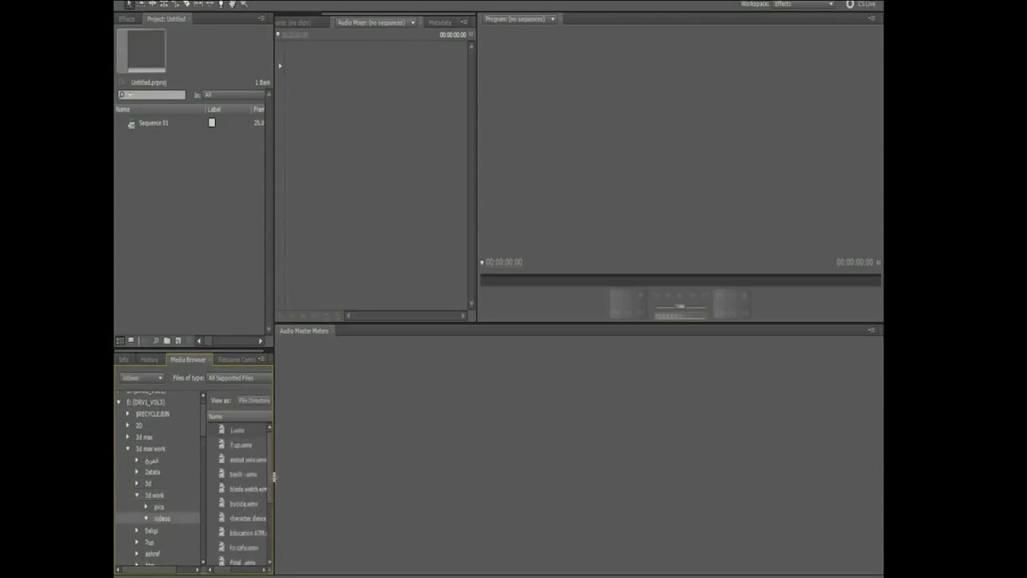
# - Widen the browser column and load 1.wmv into the Source monitor
pyautogui.moveTo(274, 477); pyautogui.dragTo(451, 453)
pyautogui.scroll(-1, 241, 470)
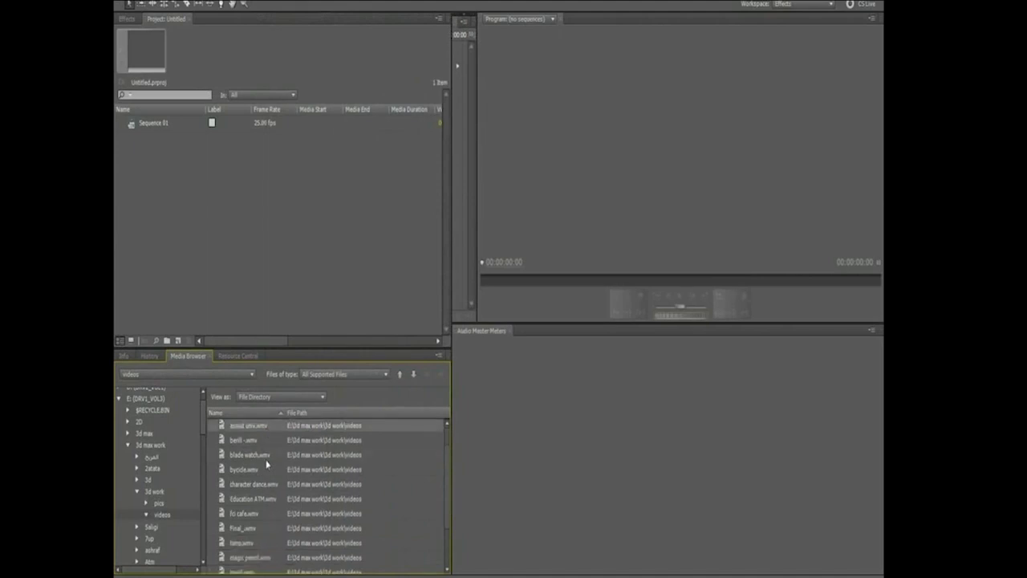
pyautogui.scroll(-2, 237, 498)
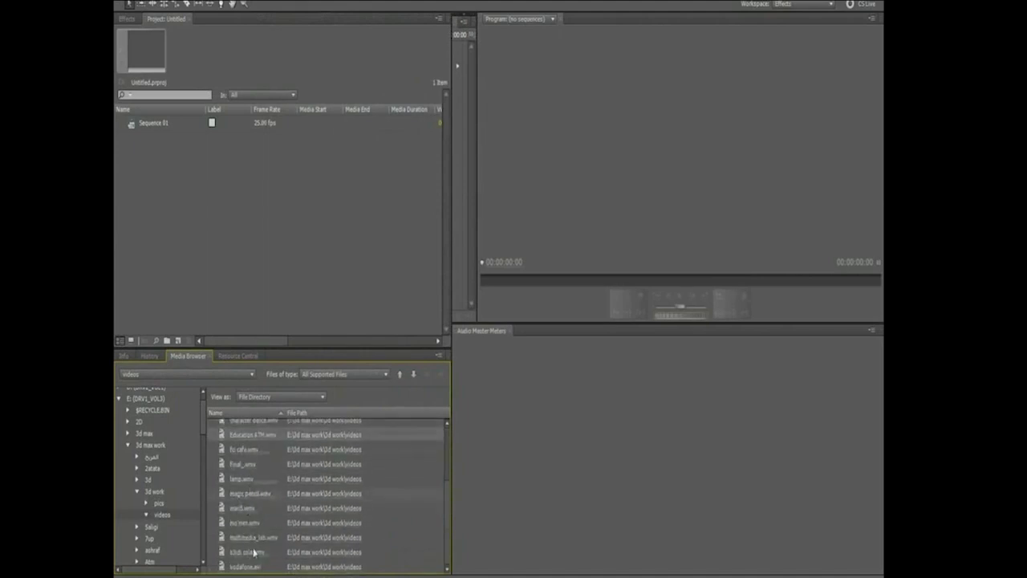
pyautogui.scroll(3, 254, 536)
pyautogui.click(255, 486)
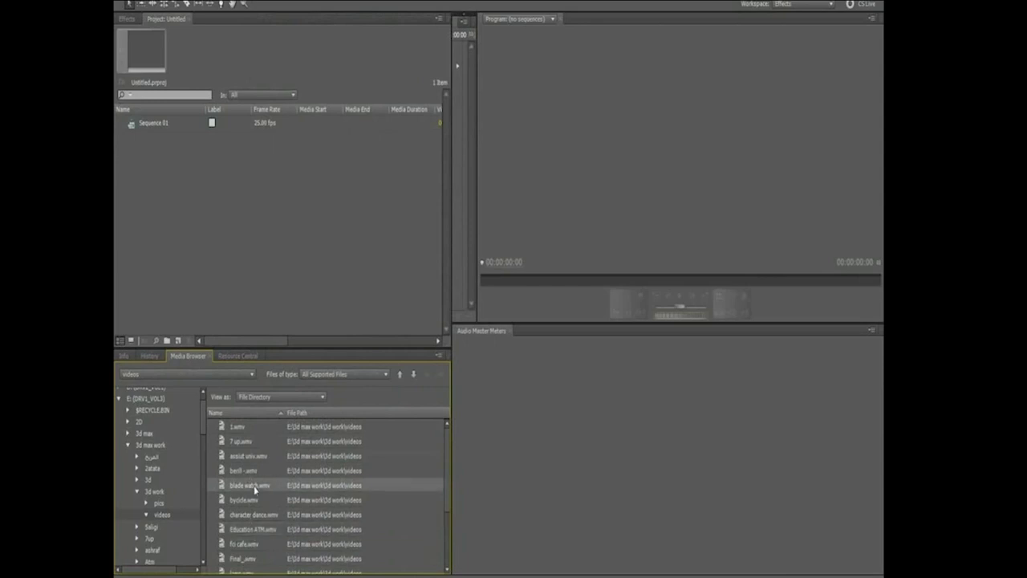
pyautogui.doubleClick(248, 433)
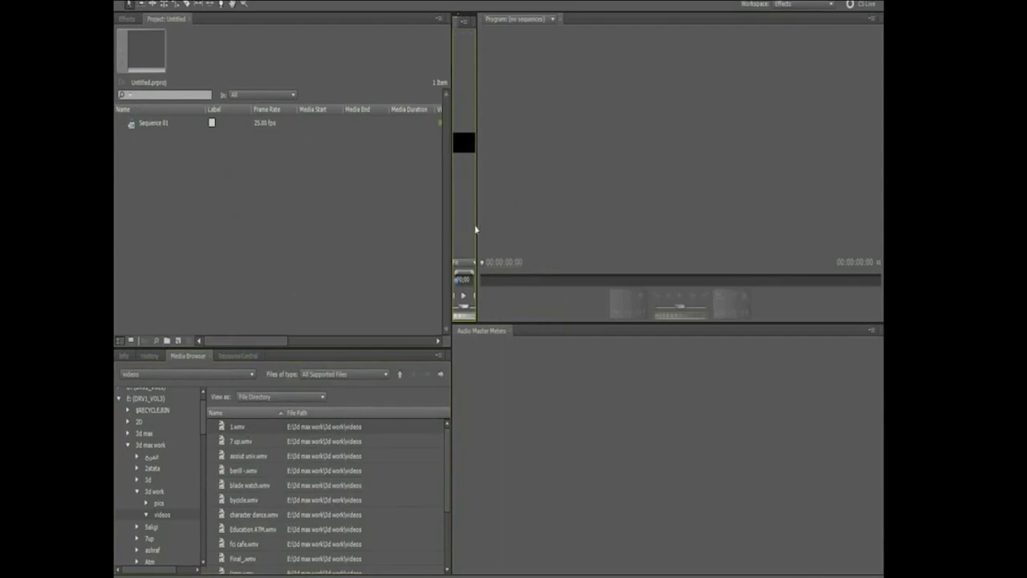
# - Play and stop 1.wmv in the widened Source monitor, then drag it into the Project panel
pyautogui.moveTo(477, 225); pyautogui.dragTo(699, 192)
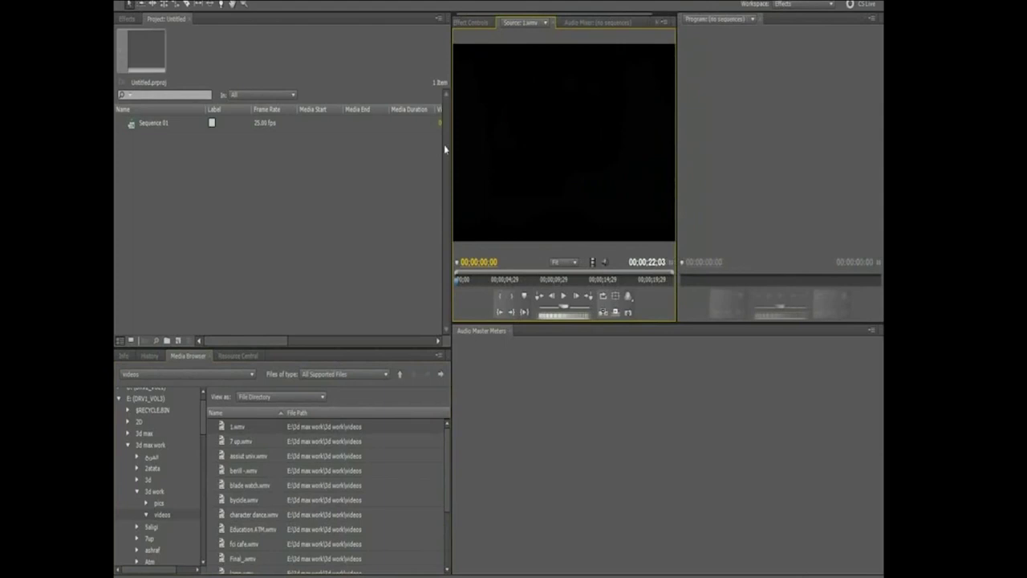
pyautogui.moveTo(450, 146); pyautogui.dragTo(379, 146)
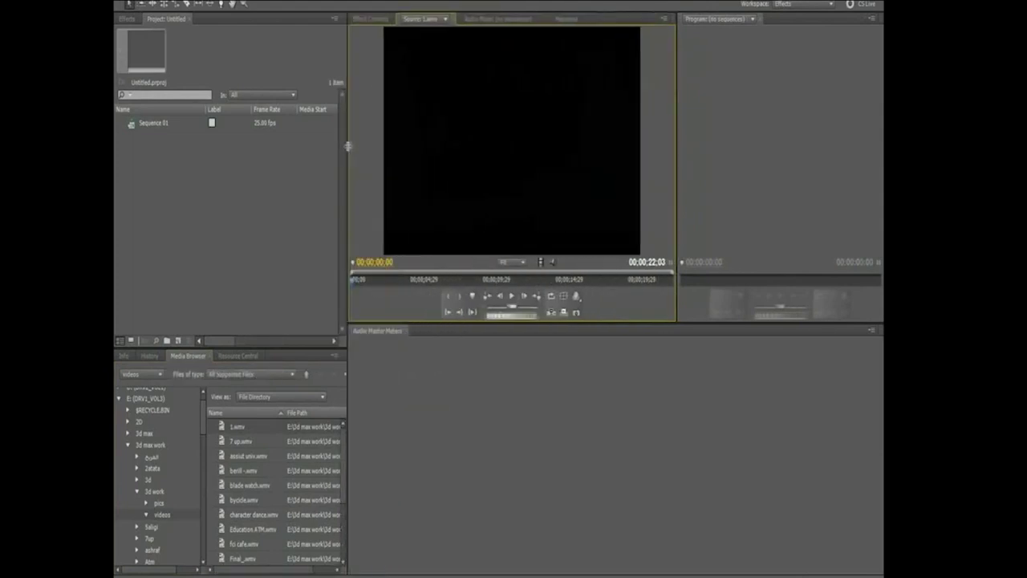
pyautogui.click(521, 297)
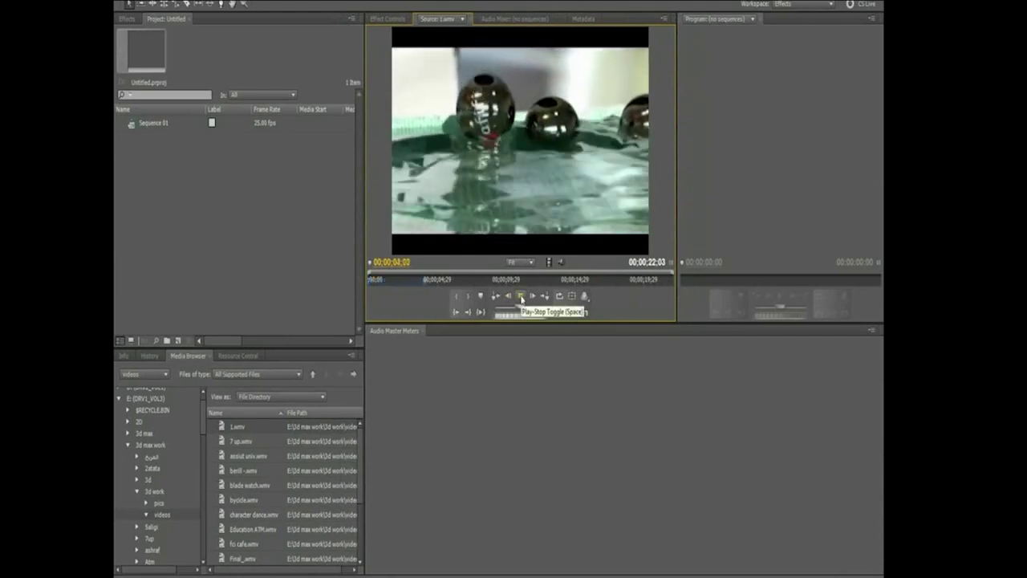
pyautogui.click(520, 297)
pyautogui.moveTo(428, 280); pyautogui.dragTo(364, 289)
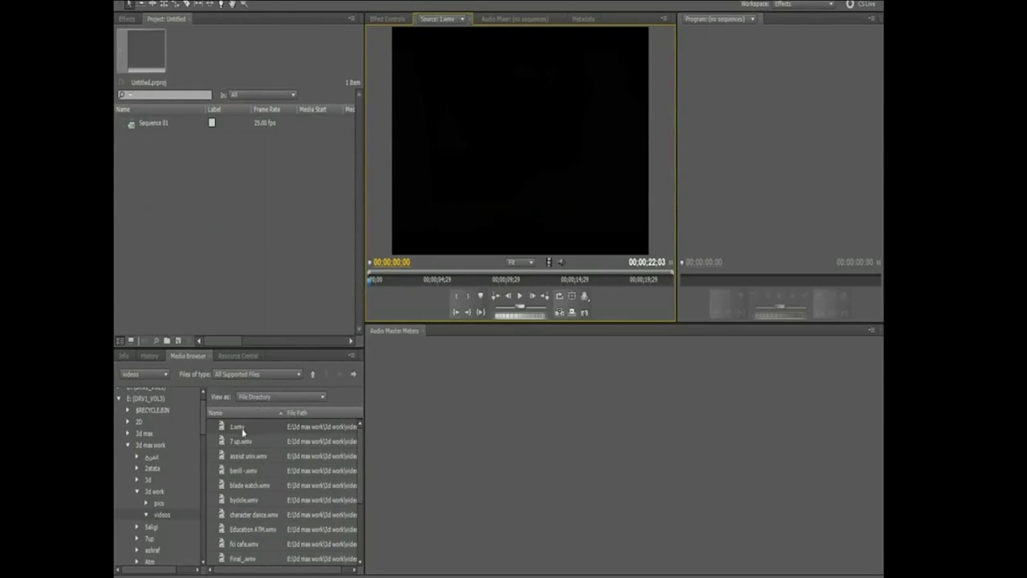
pyautogui.moveTo(244, 429); pyautogui.dragTo(197, 262)
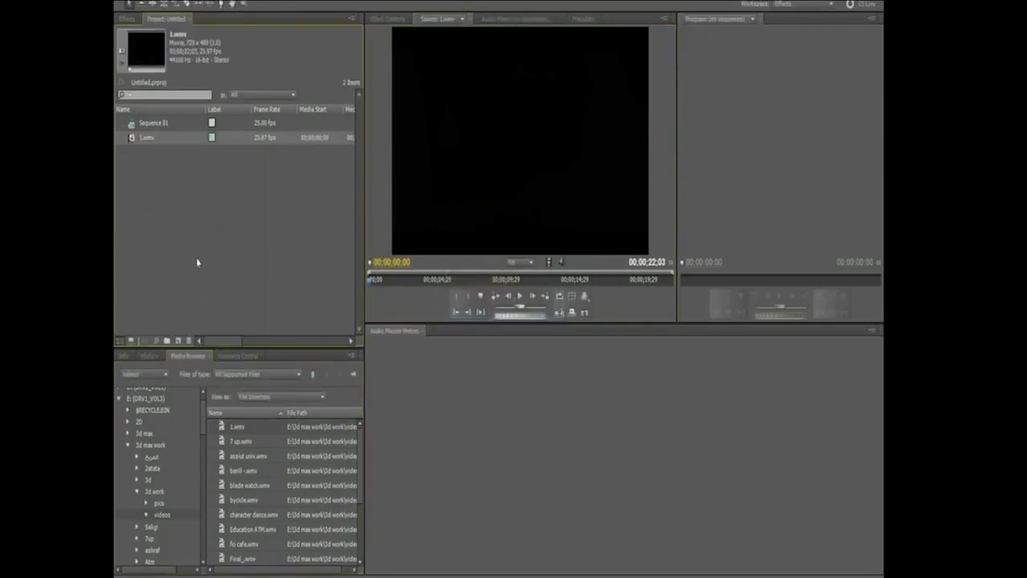
# - Delete 1.wmv from the project and drag it back in from the Media Browser
pyautogui.press('Delete')
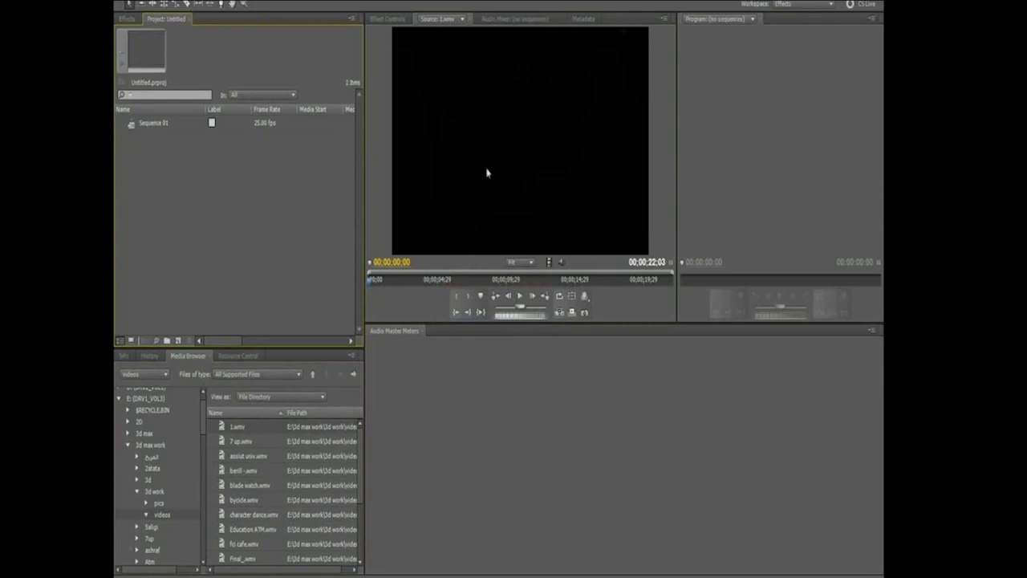
pyautogui.moveTo(560, 131); pyautogui.dragTo(144, 237)
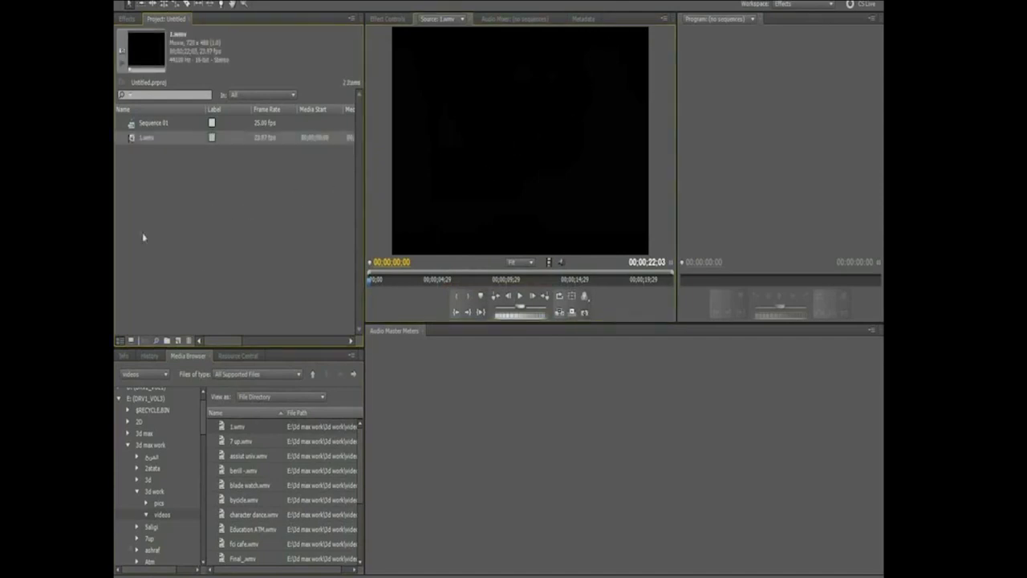
pyautogui.click(153, 197)
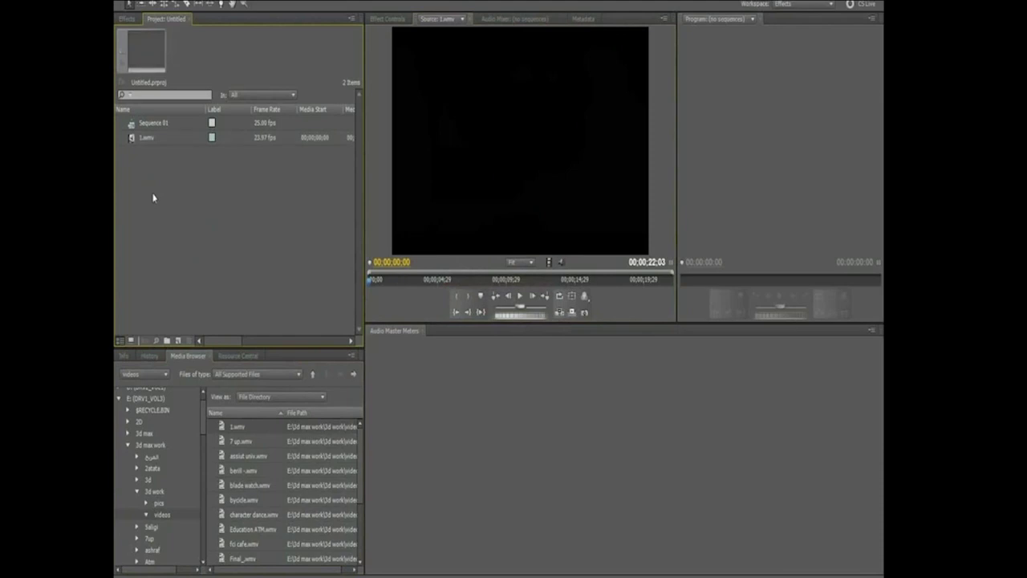
# - Import video bycicle.wmv through the Import dialog and widen the Project panel
pyautogui.doubleClick(153, 194)
pyautogui.click(273, 173)
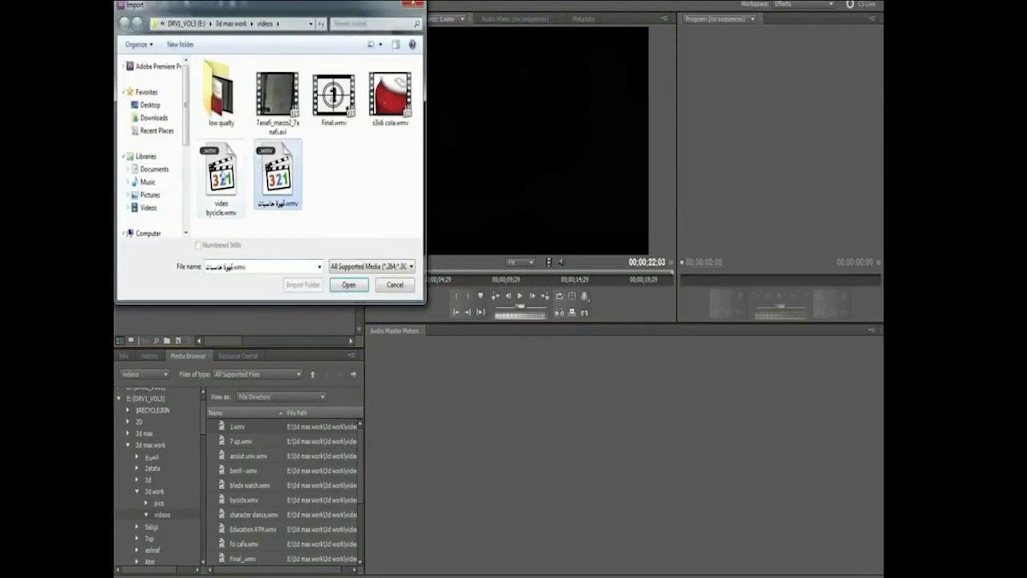
pyautogui.click(222, 177)
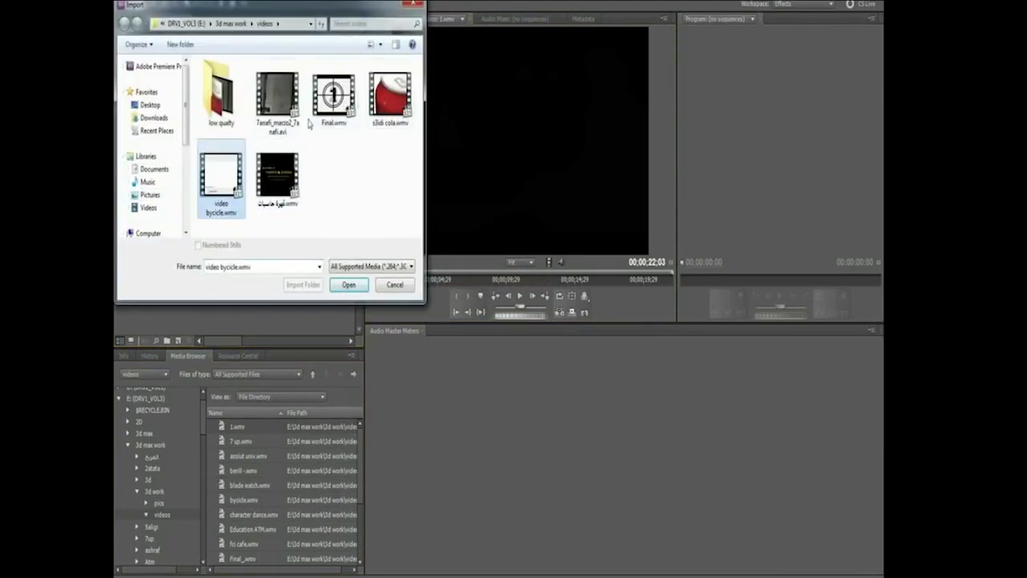
pyautogui.doubleClick(216, 173)
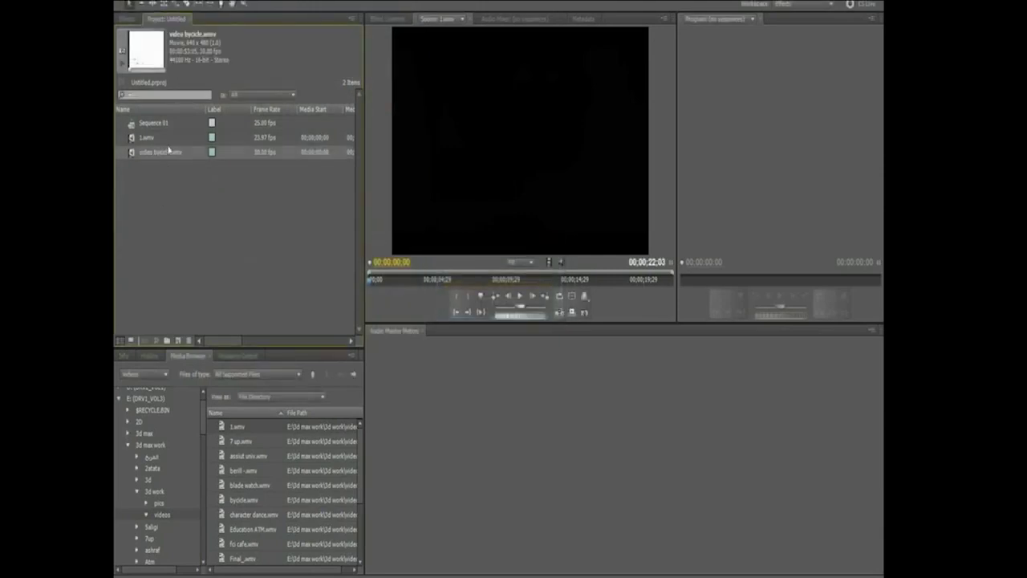
pyautogui.click(168, 150)
pyautogui.click(165, 154)
pyautogui.moveTo(364, 138); pyautogui.dragTo(471, 133)
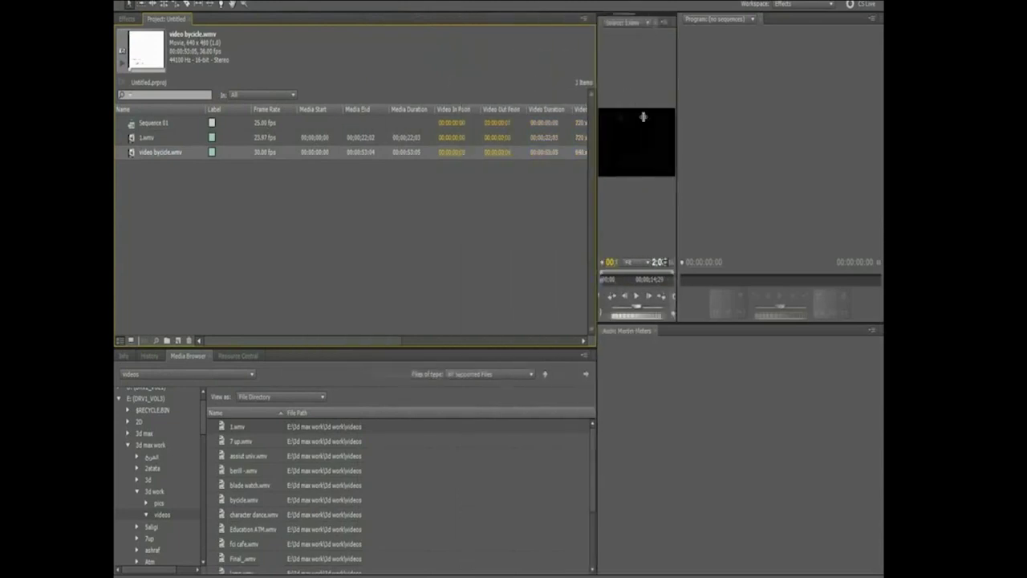
pyautogui.moveTo(470, 125)
pyautogui.mouseDown()
pyautogui.moveTo(696, 128)
pyautogui.moveTo(393, 121)
pyautogui.mouseUp()
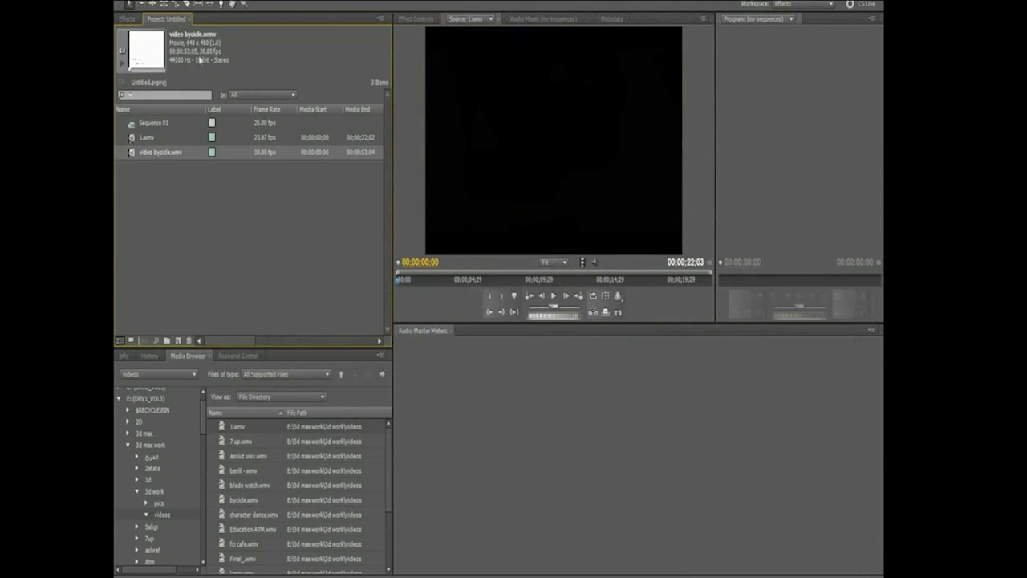
pyautogui.click(148, 153)
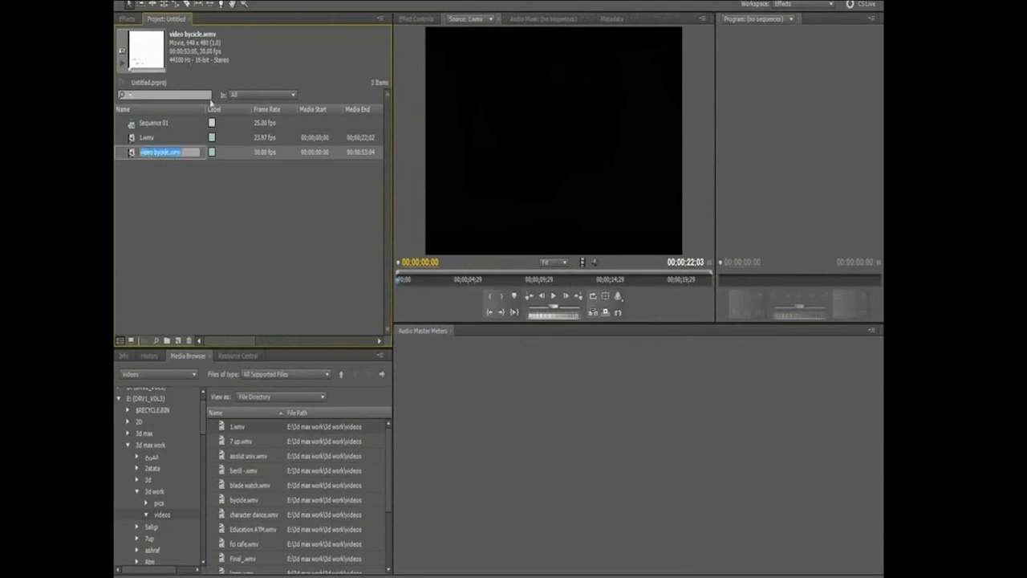
pyautogui.press('Return')
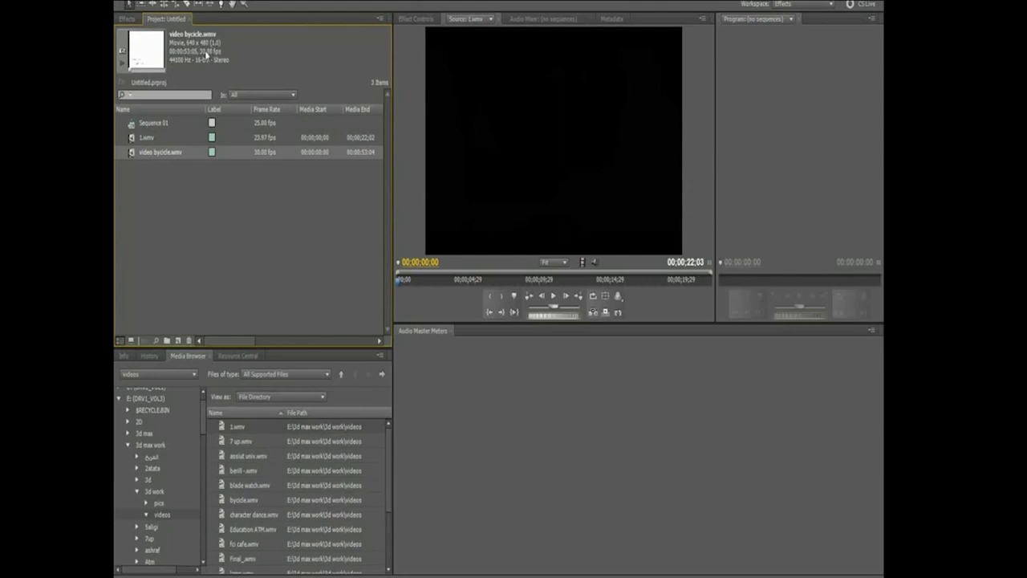
pyautogui.click(163, 137)
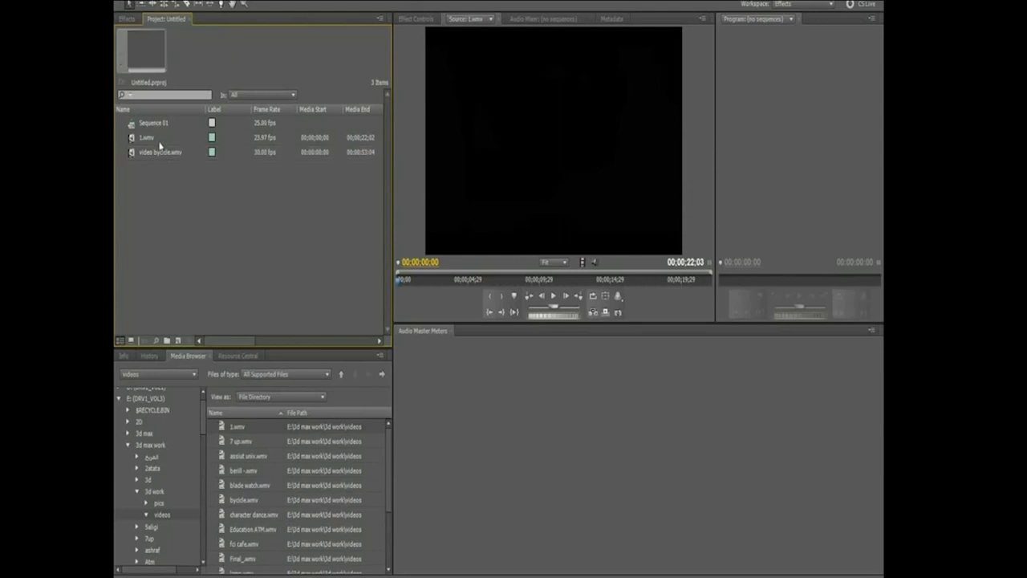
pyautogui.click(146, 138)
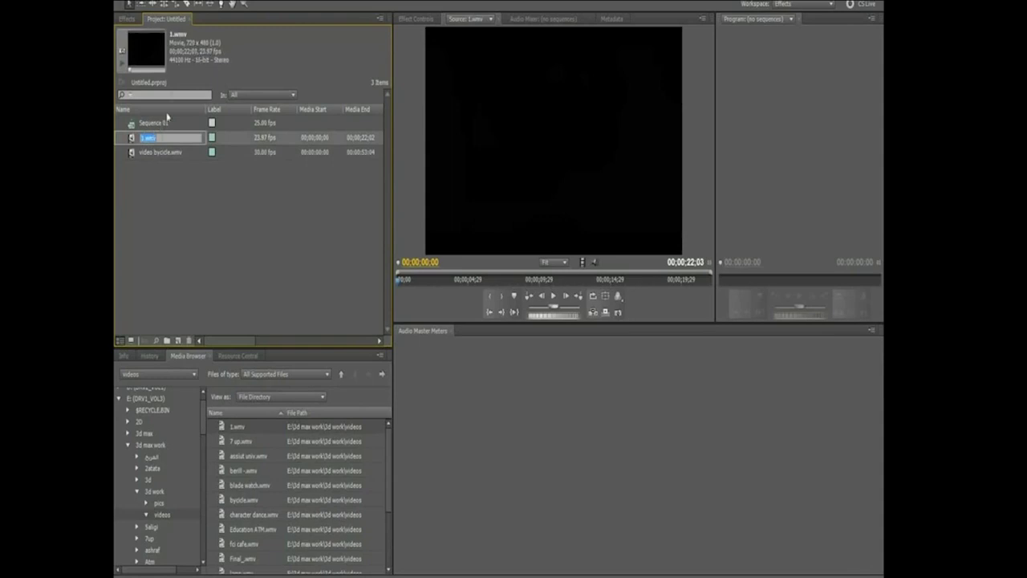
pyautogui.click(160, 170)
pyautogui.click(160, 172)
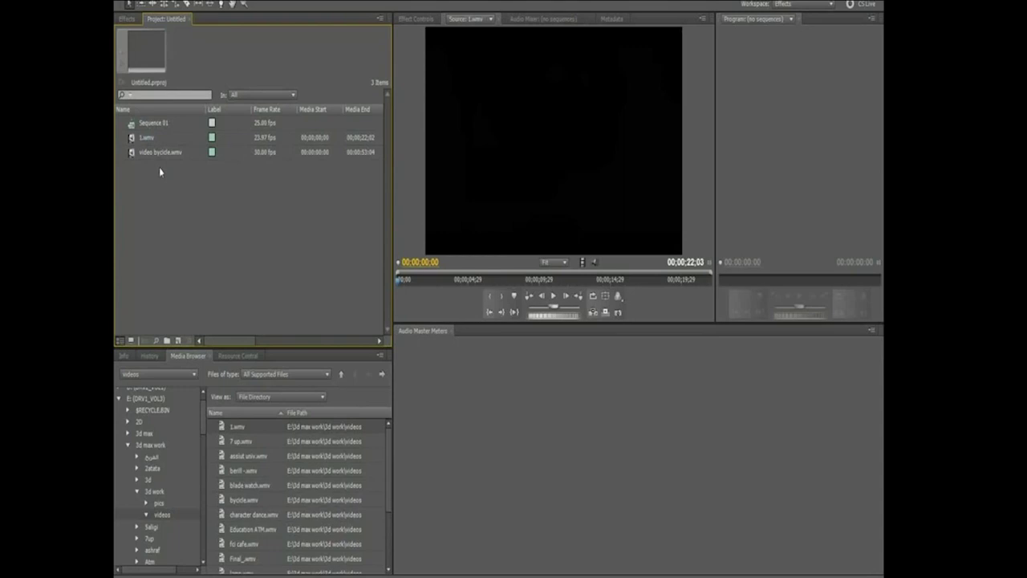
pyautogui.click(156, 126)
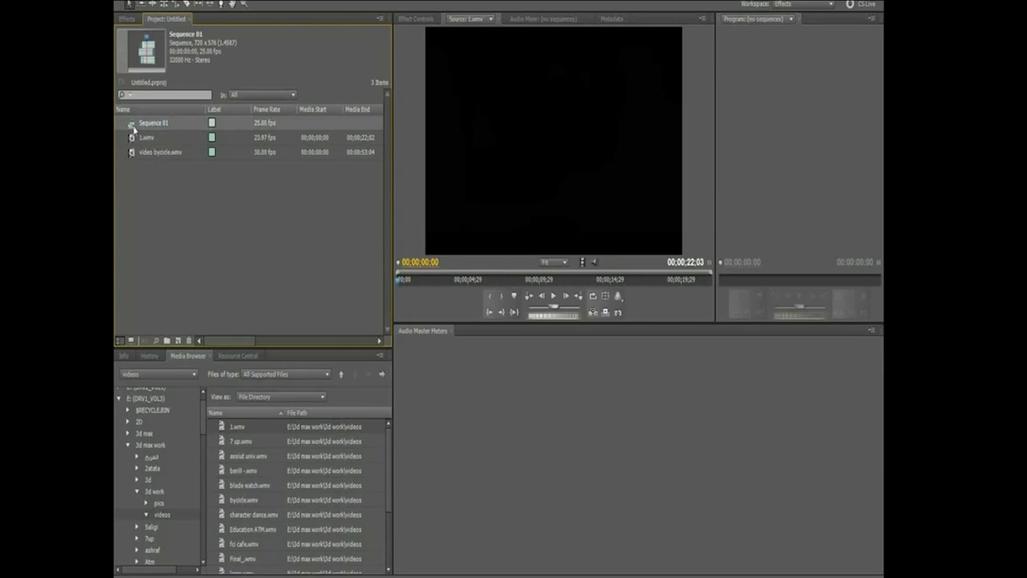
# - Delete Sequence 01 with the Clear button, dismiss the New Item menu, and select video bycicle.wmv
pyautogui.click(189, 340)
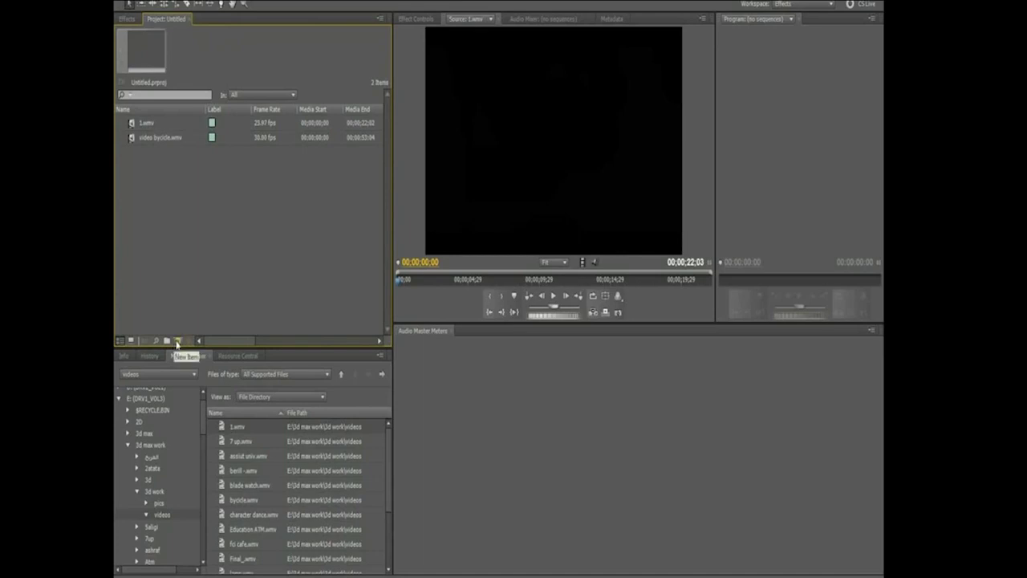
pyautogui.click(177, 342)
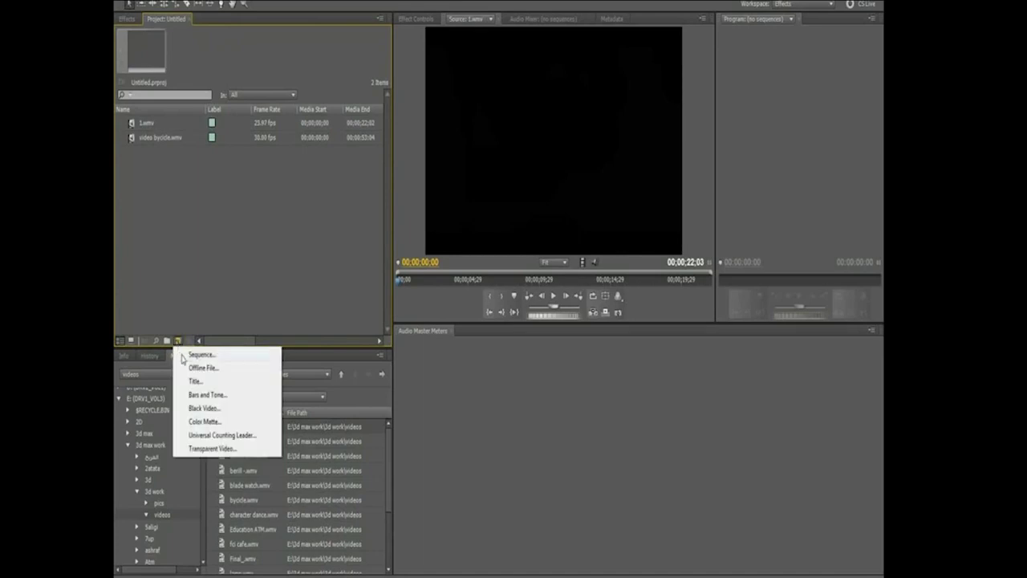
pyautogui.click(180, 192)
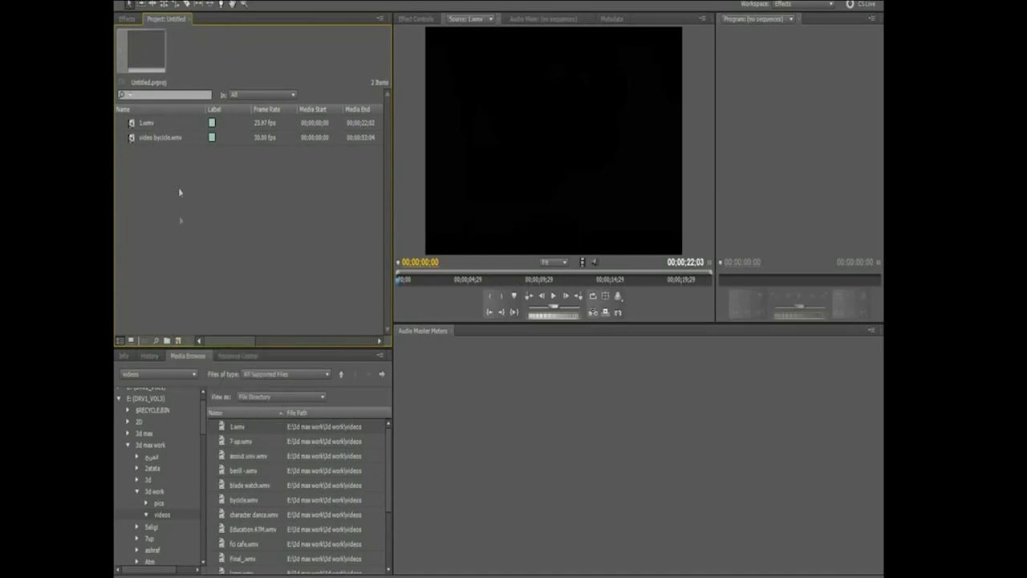
pyautogui.click(178, 141)
pyautogui.click(180, 128)
pyautogui.click(185, 146)
pyautogui.click(132, 2)
# - Turn on 'Default scale to frame size' in General preferences, review the transition durations, and apply
pyautogui.moveTo(202, 305)
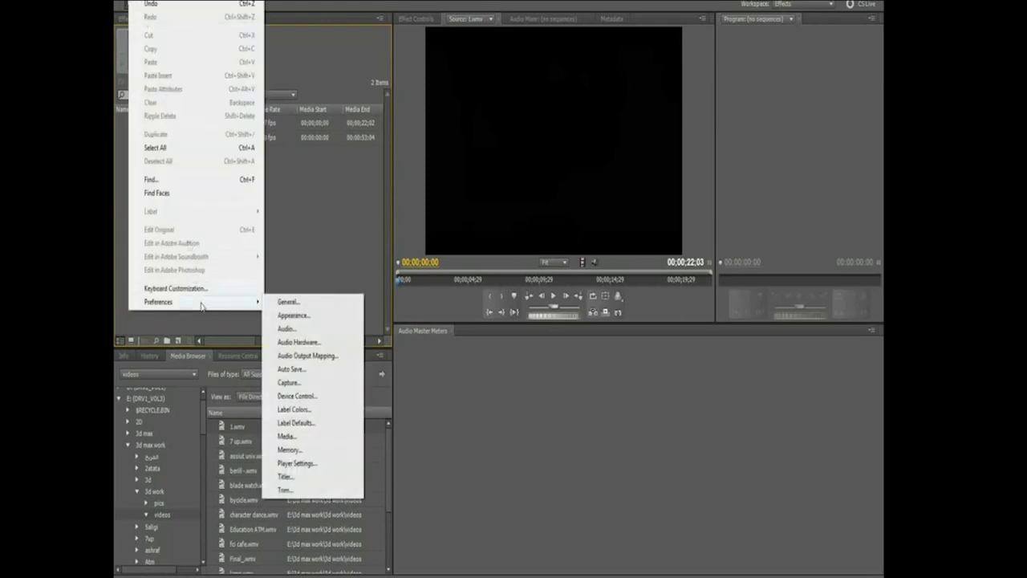
pyautogui.click(292, 303)
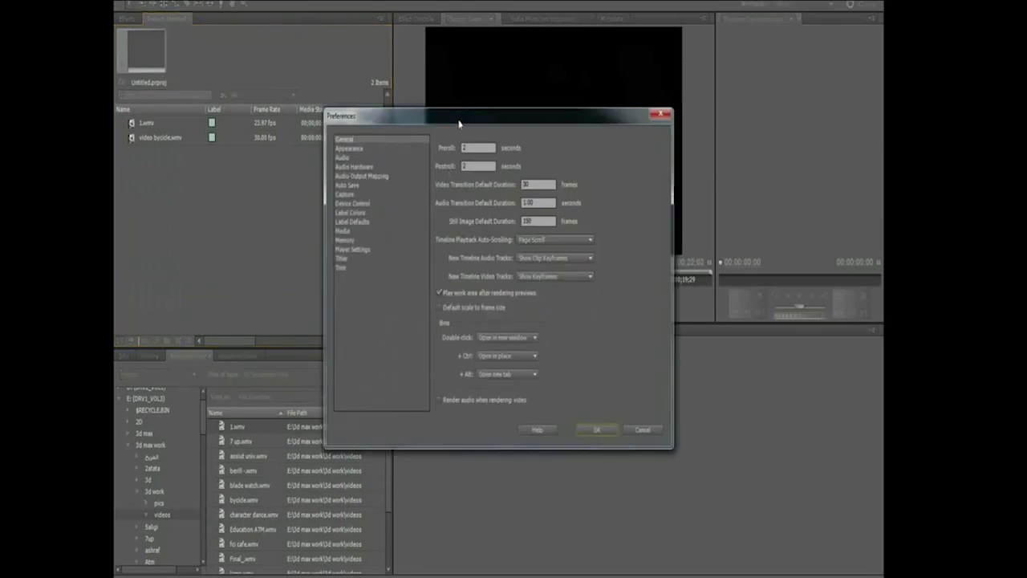
pyautogui.moveTo(457, 120); pyautogui.dragTo(421, 85)
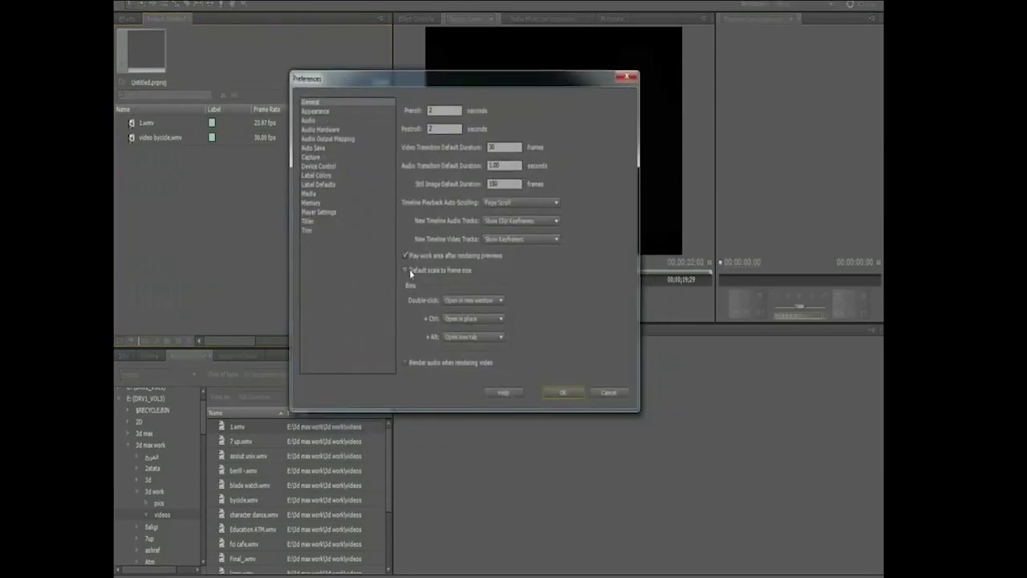
pyautogui.click(409, 269)
pyautogui.click(504, 147)
pyautogui.press('Tab')
pyautogui.press('Tab')
pyautogui.click(563, 392)
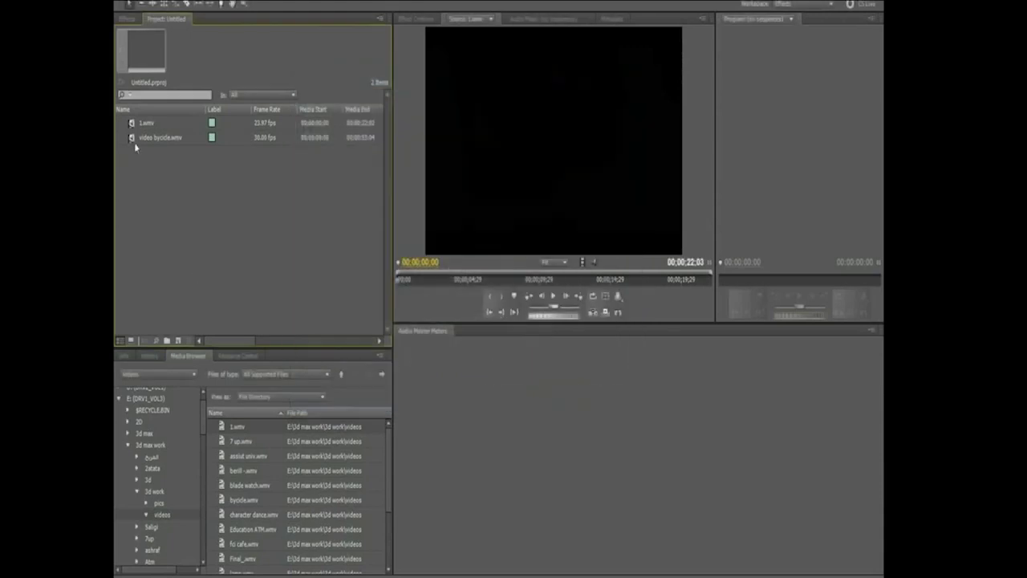
# - With 1.wmv selected, start a new sequence from the Project panel's New Item menu
pyautogui.click(164, 124)
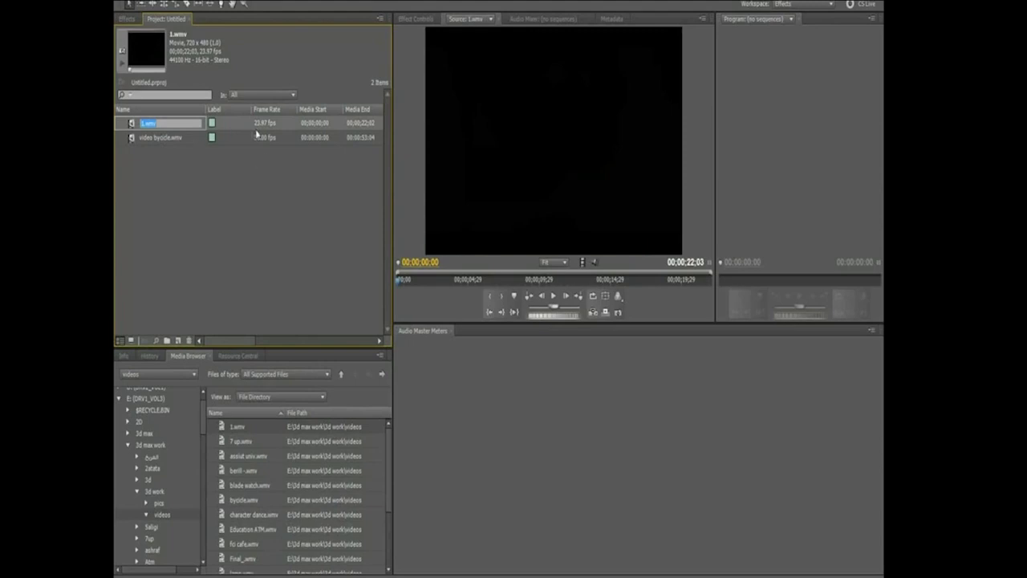
pyautogui.click(179, 342)
pyautogui.click(197, 356)
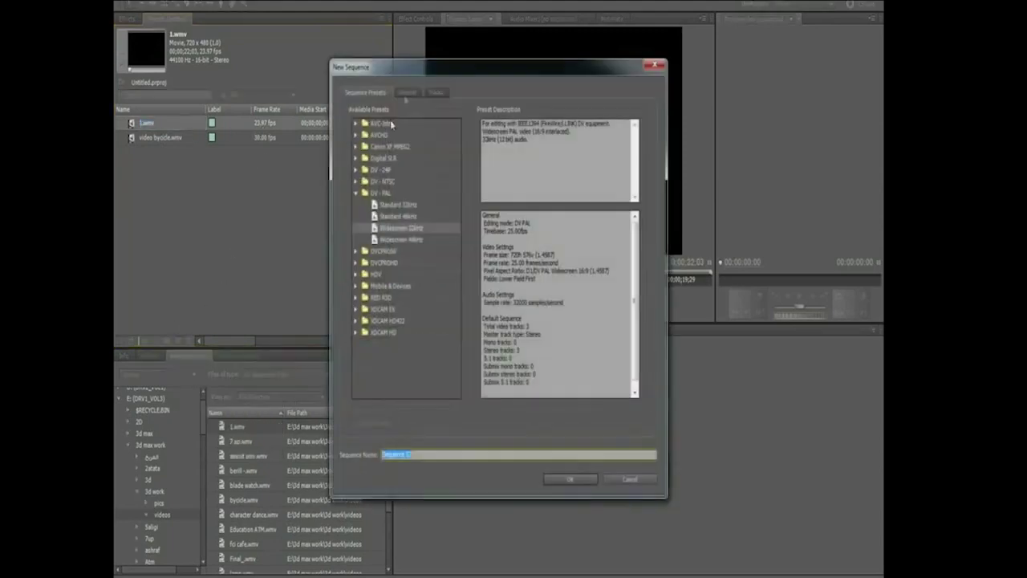
pyautogui.moveTo(414, 76); pyautogui.dragTo(535, 55)
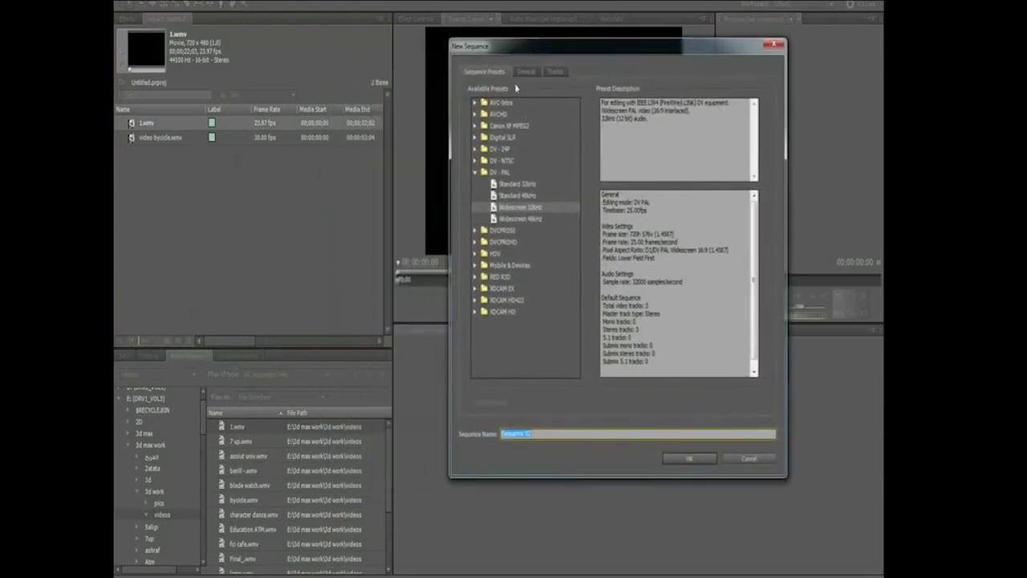
# - Browse the presets and create the sequence from DVCPRO50 > 480i > DVCPRO50 24p Standard
pyautogui.click(509, 220)
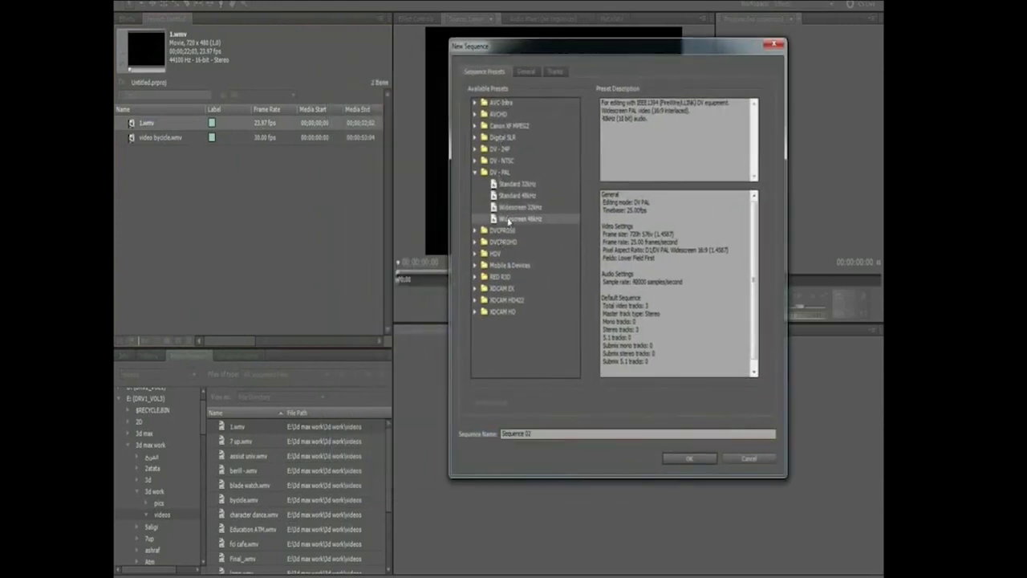
pyautogui.click(514, 198)
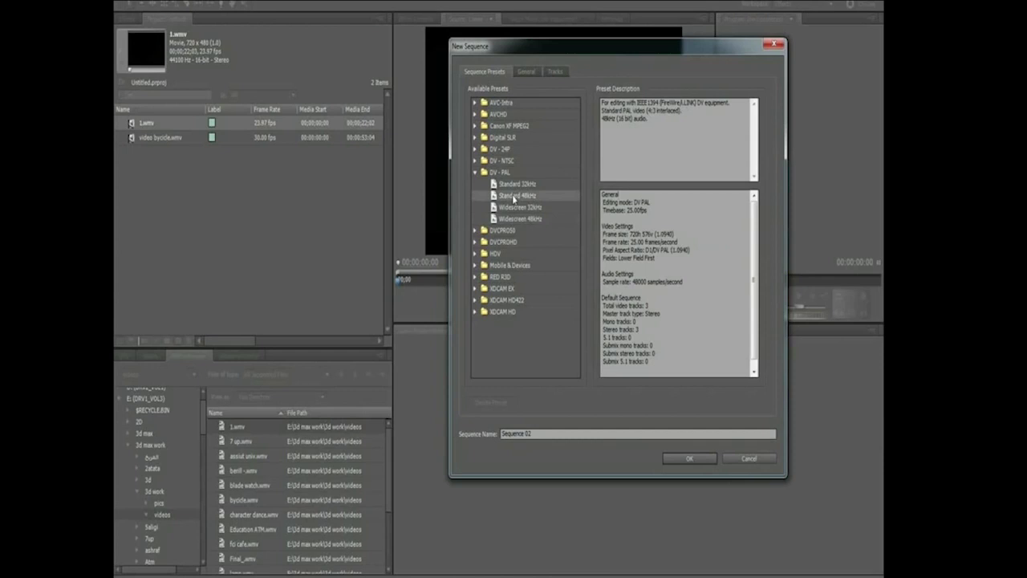
pyautogui.click(517, 187)
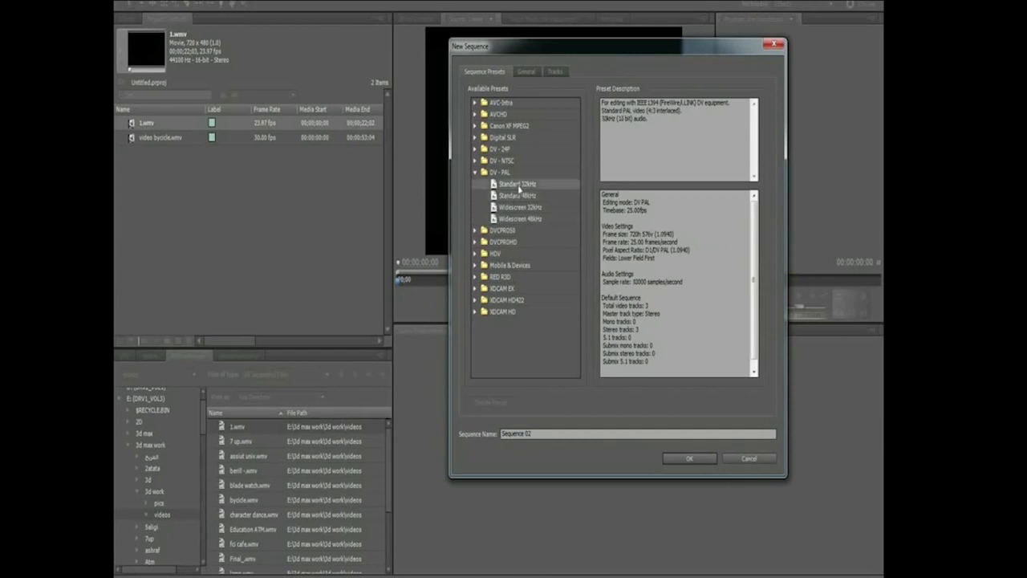
pyautogui.click(474, 231)
pyautogui.click(500, 245)
pyautogui.doubleClick(499, 244)
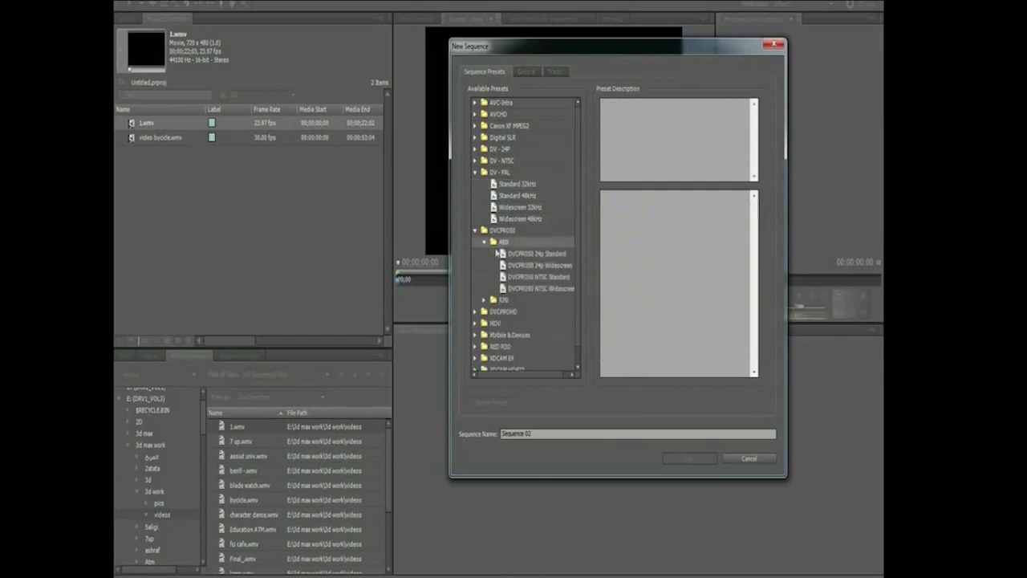
pyautogui.click(510, 255)
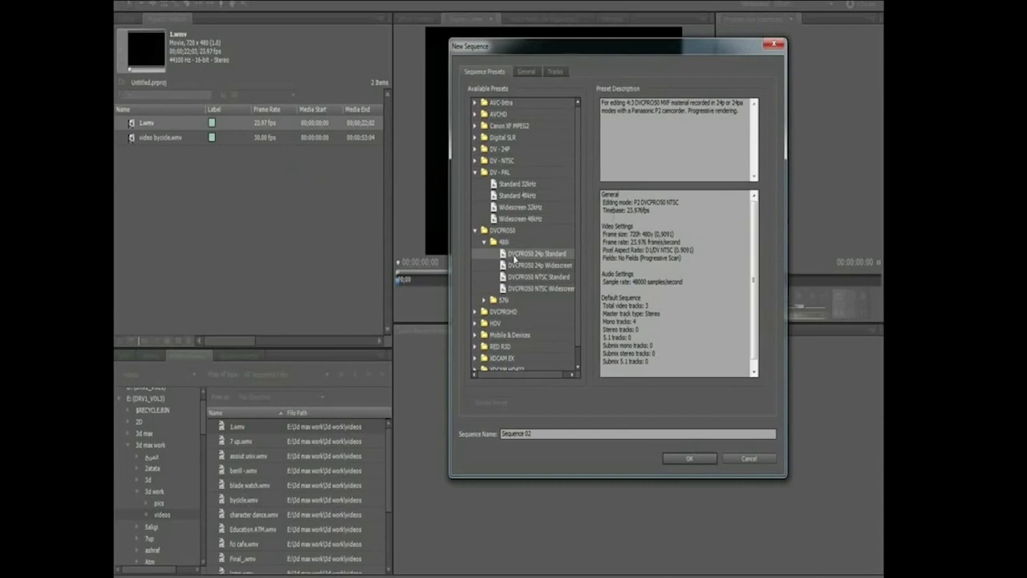
pyautogui.doubleClick(514, 255)
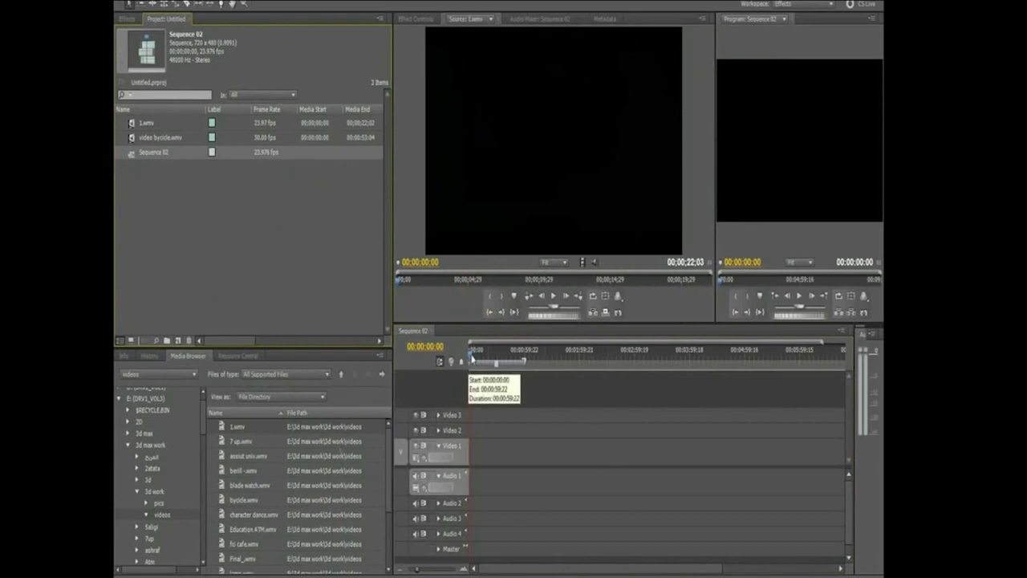
# - Move the playhead to 00:00:28:23, target Video 2 and Audio 4, and zoom the timeline out
pyautogui.click(495, 353)
pyautogui.click(452, 431)
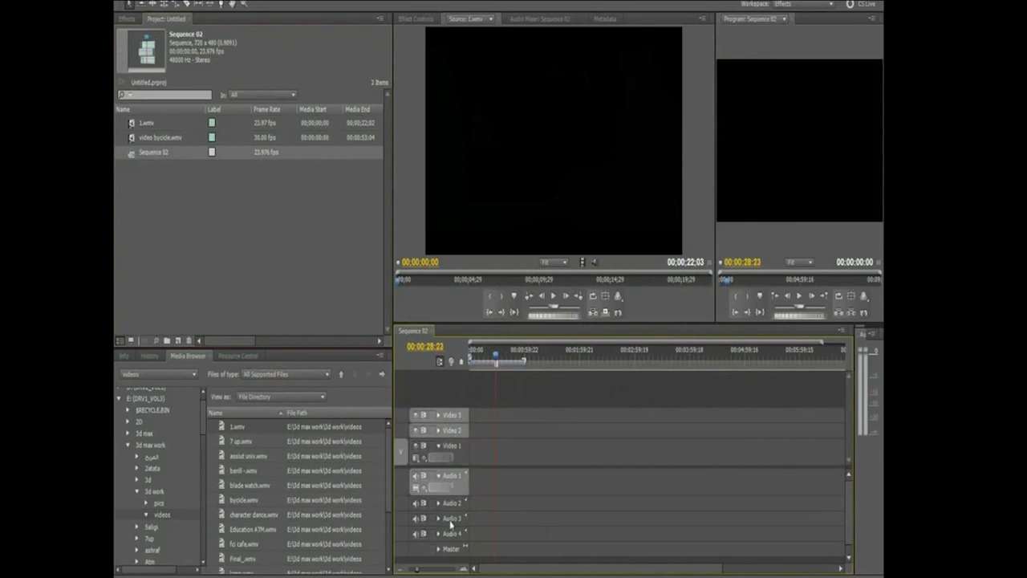
pyautogui.press('-')
pyautogui.scroll(-1, 853, 498)
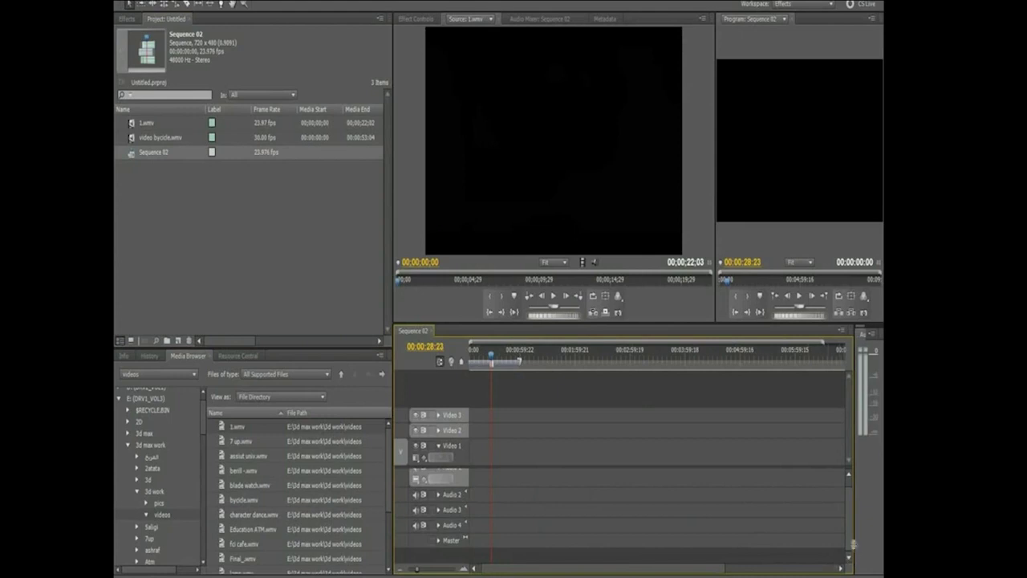
pyautogui.scroll(1, 460, 492)
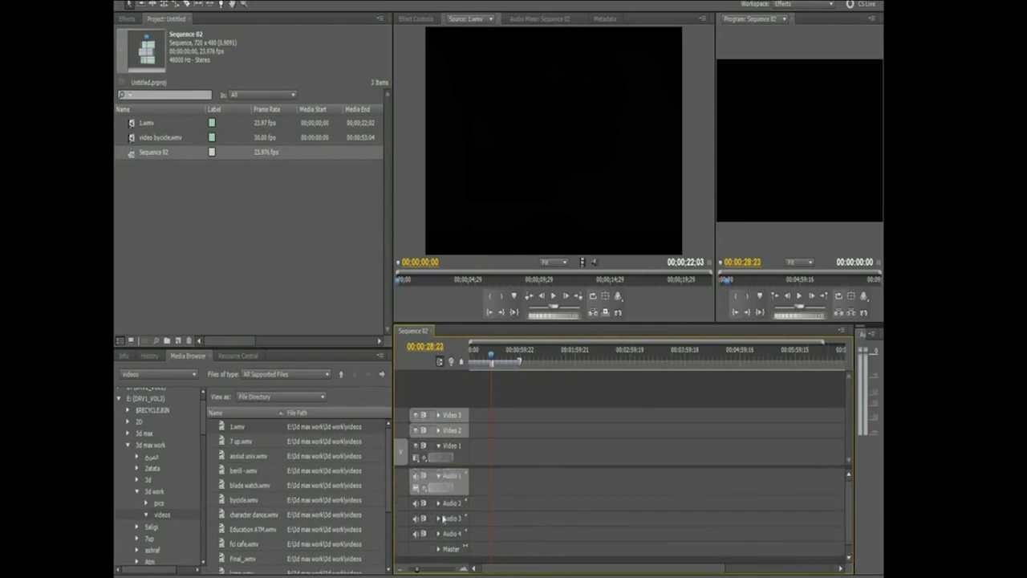
pyautogui.click(446, 535)
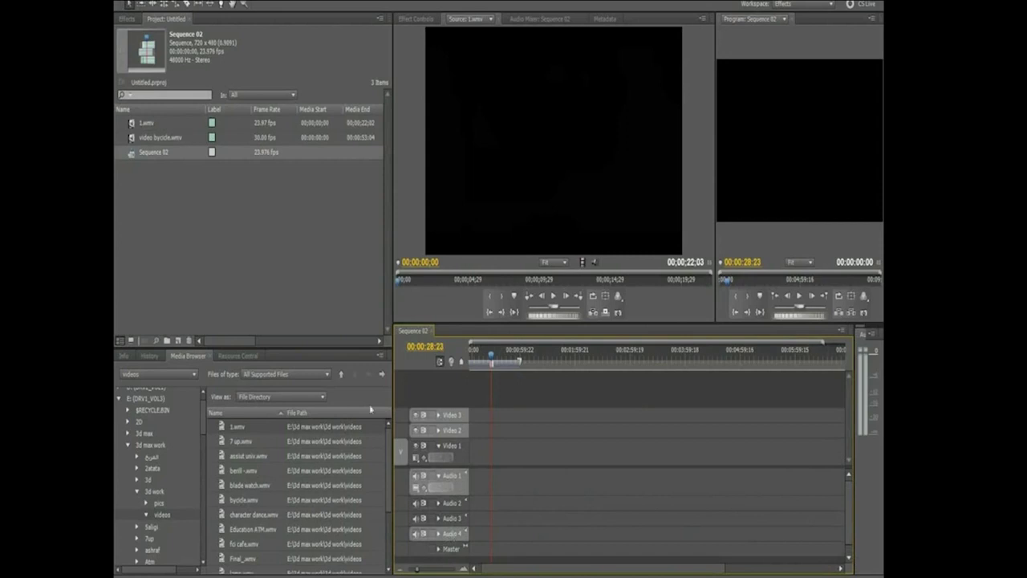
# - Place 1.wmv on Video 3 and preview the sequence around 8 seconds in an enlarged Program monitor
pyautogui.click(156, 172)
pyautogui.click(152, 127)
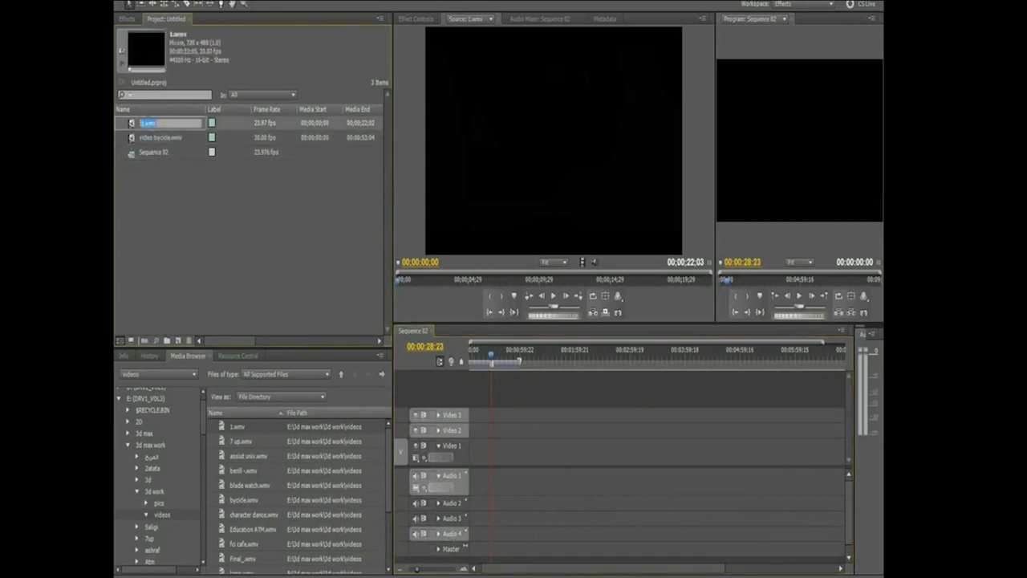
pyautogui.moveTo(132, 126); pyautogui.dragTo(479, 418)
pyautogui.moveTo(501, 364); pyautogui.dragTo(484, 371)
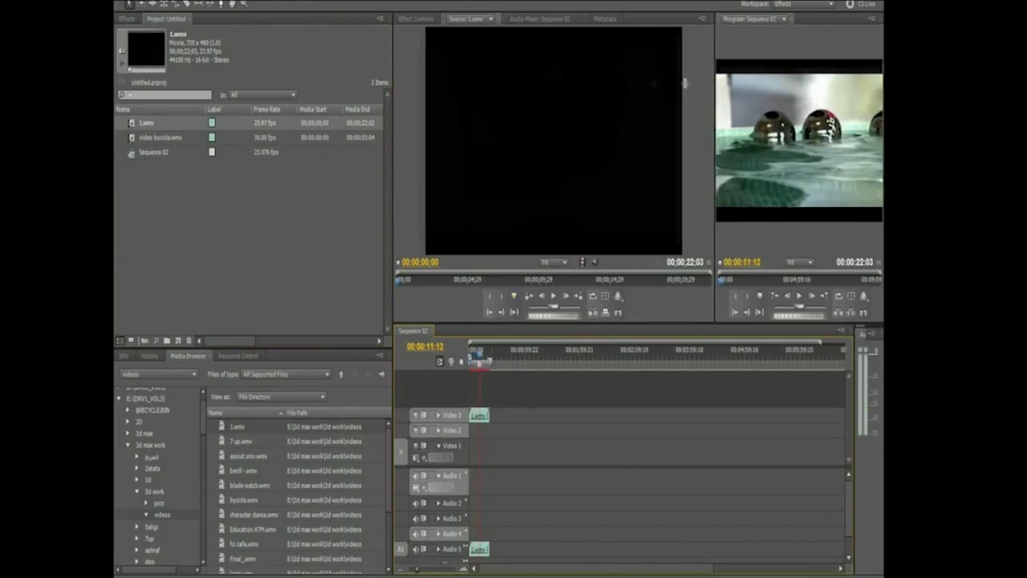
pyautogui.moveTo(716, 84); pyautogui.dragTo(505, 84)
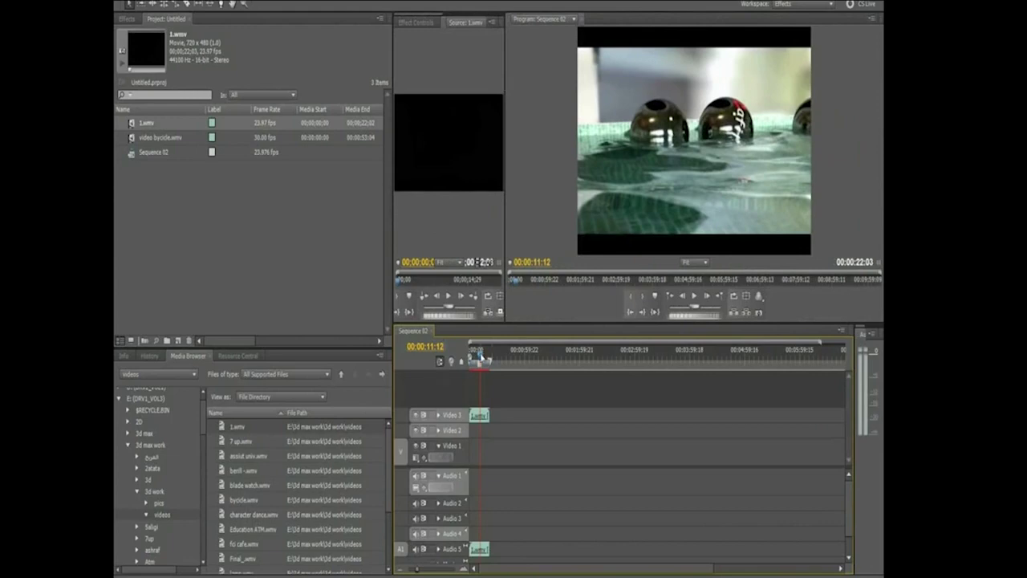
pyautogui.moveTo(480, 355); pyautogui.dragTo(481, 361)
# - Drop video bycycle.wmv on a new track above 1.wmv and zoom the timeline to fit
pyautogui.click(158, 139)
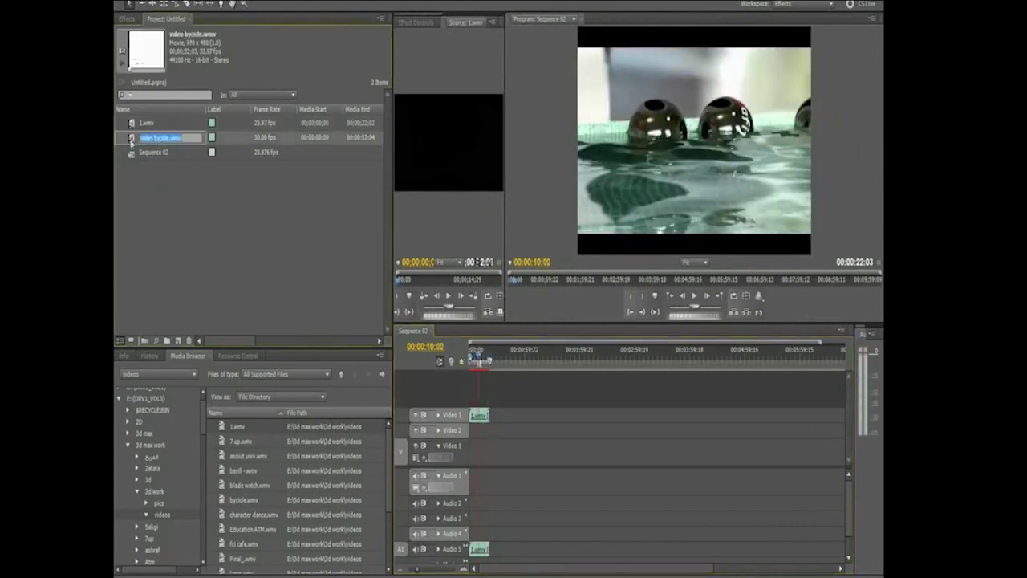
pyautogui.moveTo(131, 140); pyautogui.dragTo(509, 427)
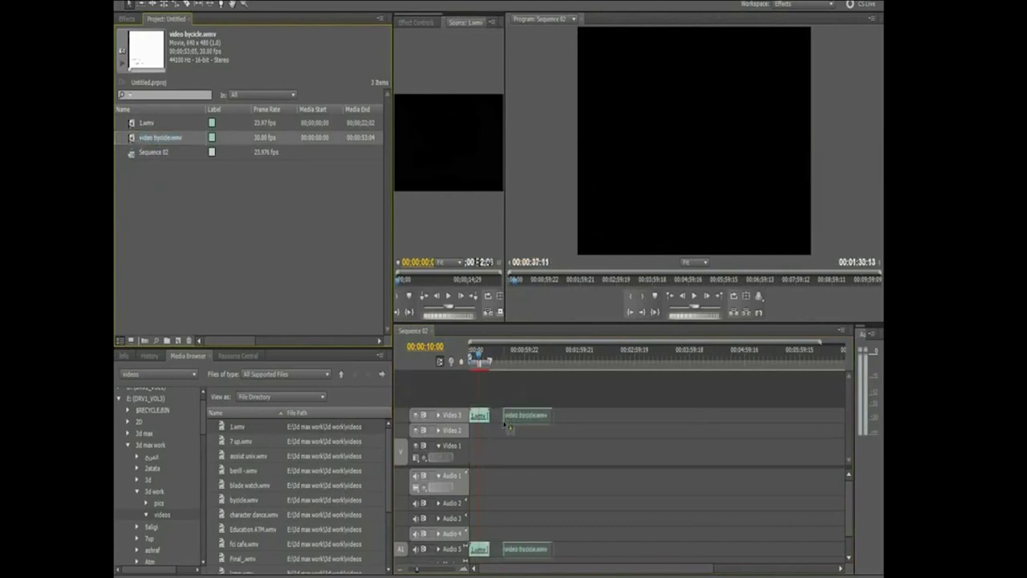
pyautogui.moveTo(509, 427)
pyautogui.mouseDown()
pyautogui.moveTo(479, 442)
pyautogui.moveTo(478, 455)
pyautogui.moveTo(474, 401)
pyautogui.mouseUp()
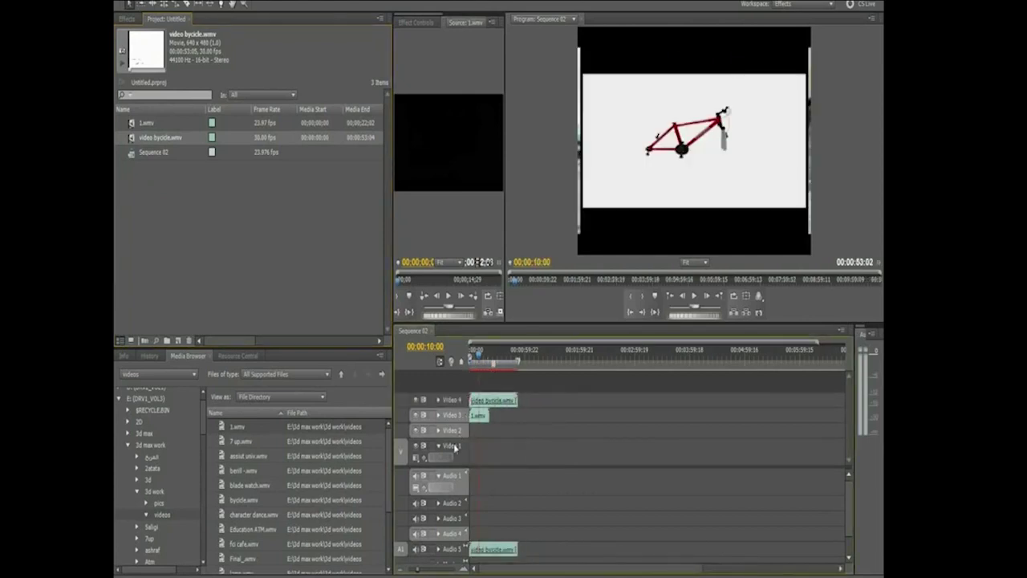
pyautogui.moveTo(479, 353); pyautogui.dragTo(483, 359)
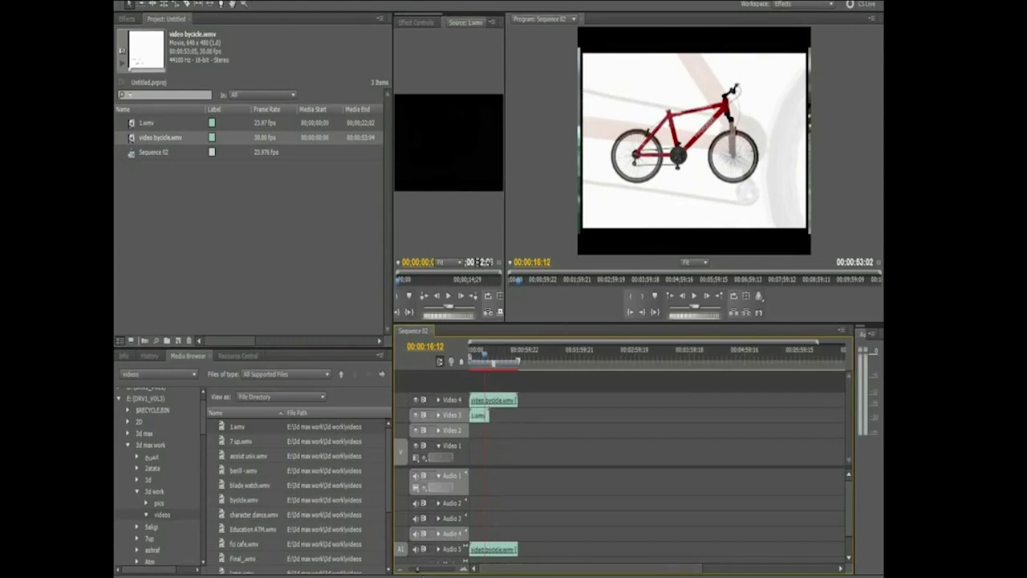
pyautogui.moveTo(417, 571)
pyautogui.mouseDown()
pyautogui.moveTo(434, 569)
pyautogui.moveTo(425, 572)
pyautogui.mouseUp()
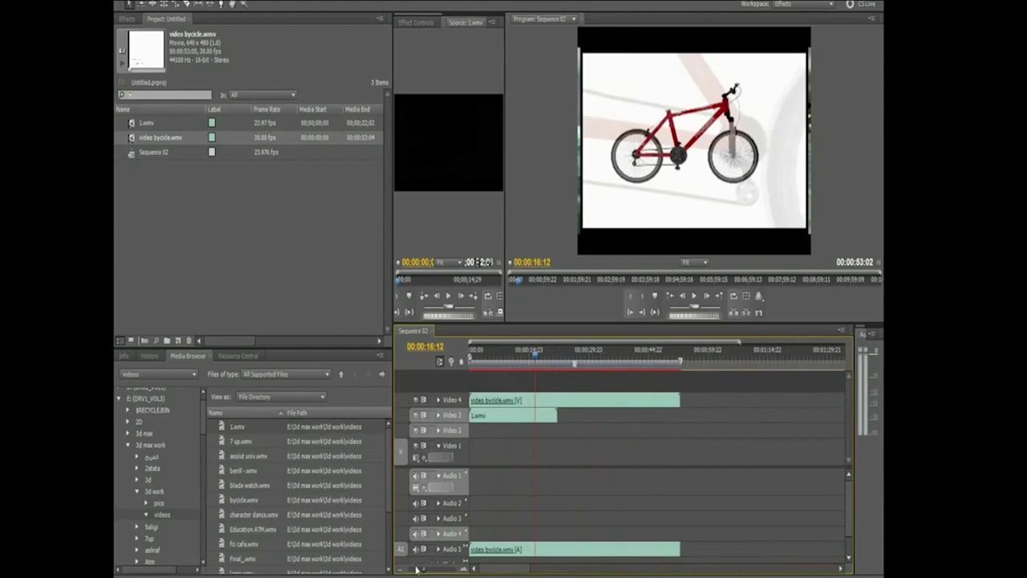
# - Lower the Video 4 bicycle clip's opacity to about 84.61 and add an opacity keyframe at 00:00:06:03
pyautogui.click(513, 407)
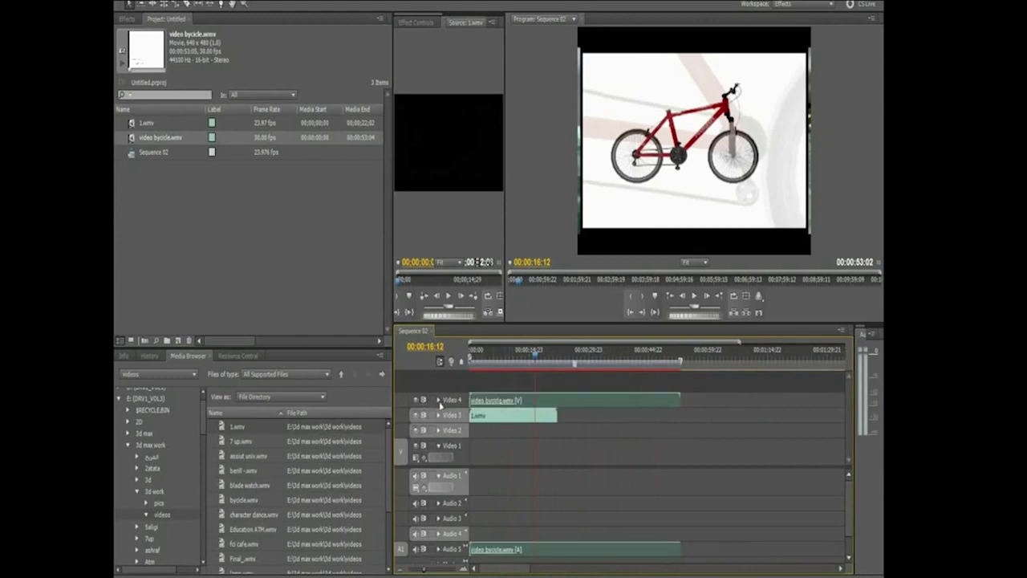
pyautogui.click(438, 401)
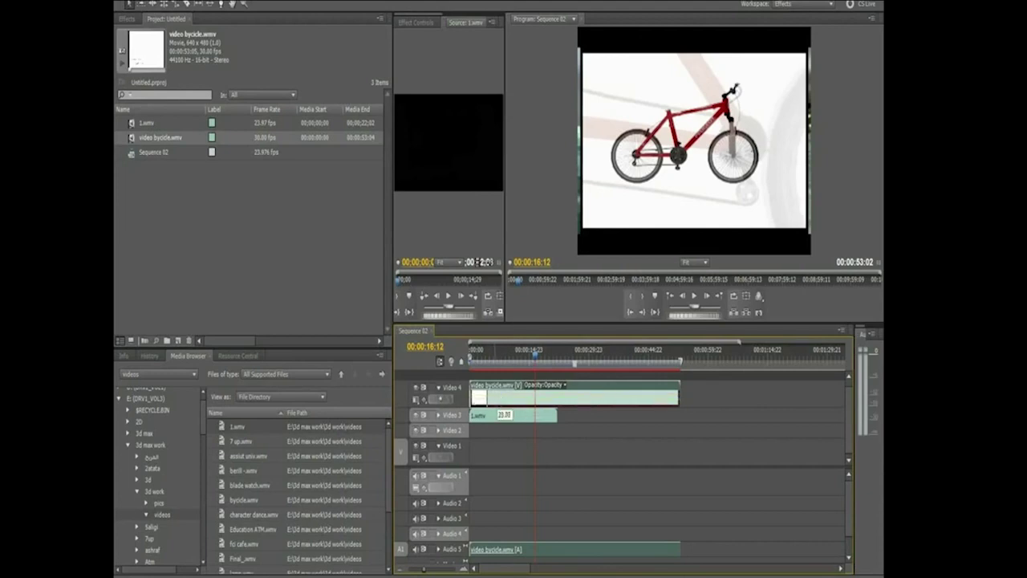
pyautogui.moveTo(497, 400); pyautogui.dragTo(500, 413)
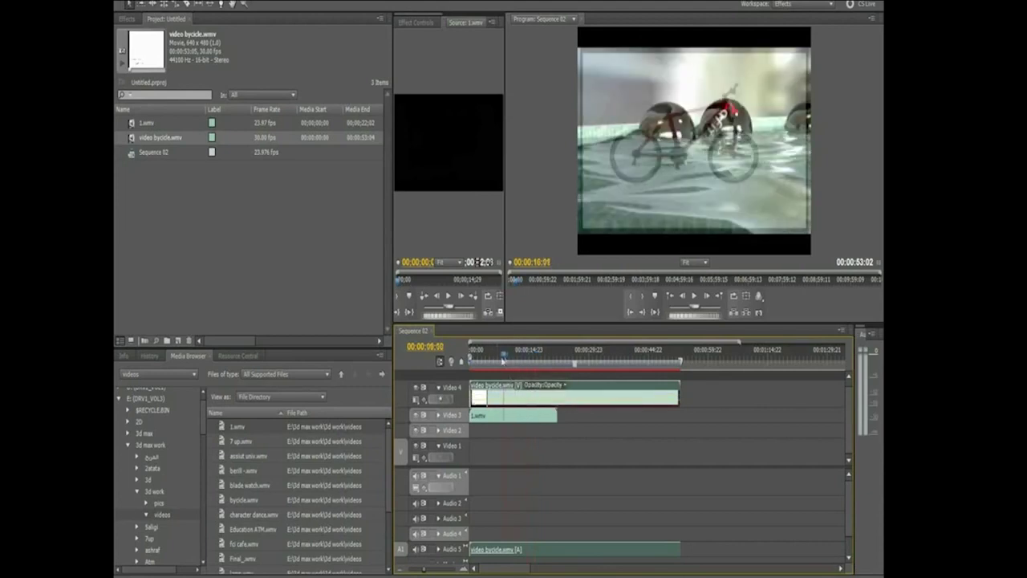
pyautogui.moveTo(504, 358); pyautogui.dragTo(525, 359)
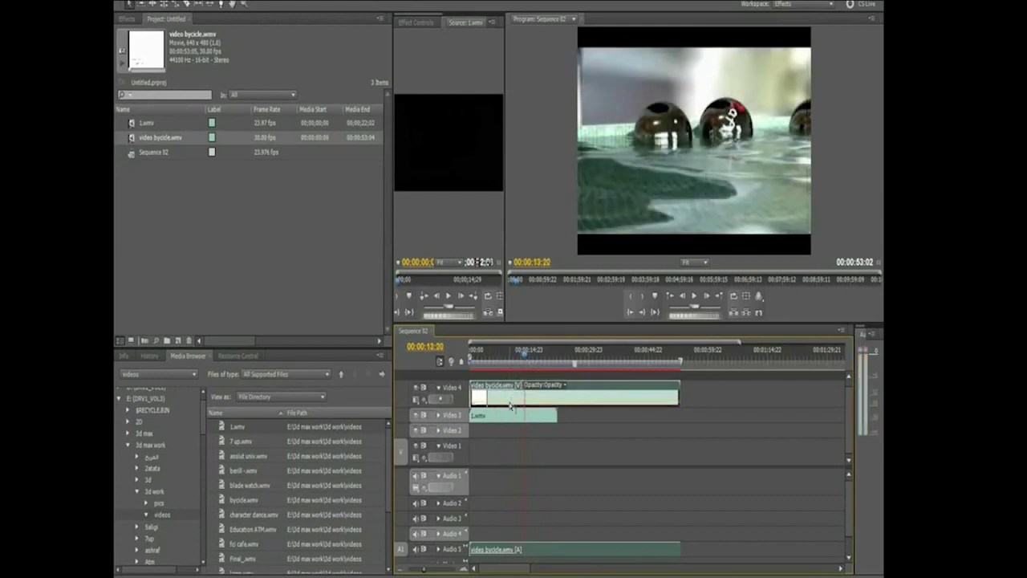
pyautogui.moveTo(511, 405); pyautogui.dragTo(510, 401)
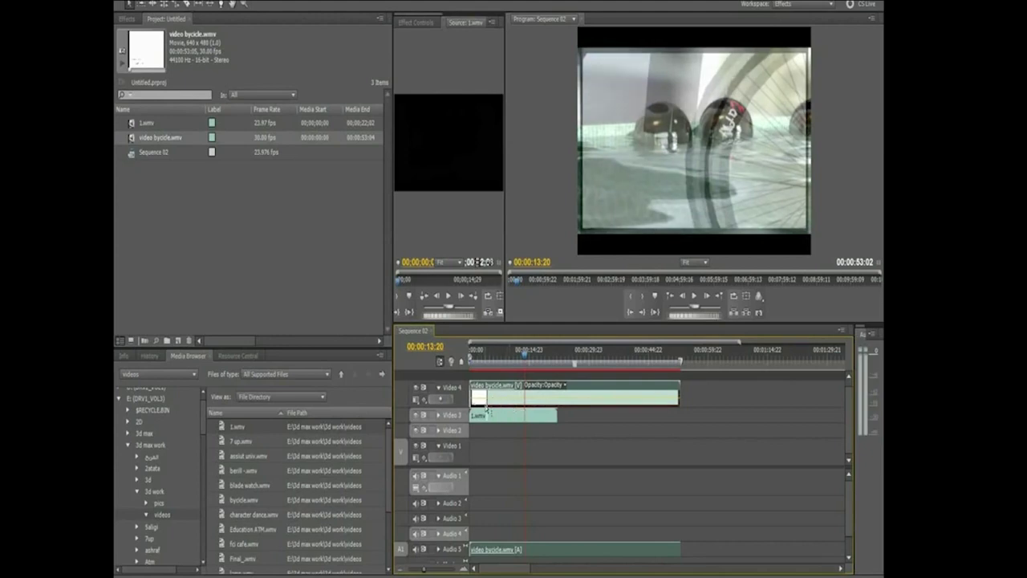
pyautogui.moveTo(485, 402); pyautogui.dragTo(491, 417)
pyautogui.moveTo(523, 366); pyautogui.dragTo(466, 364)
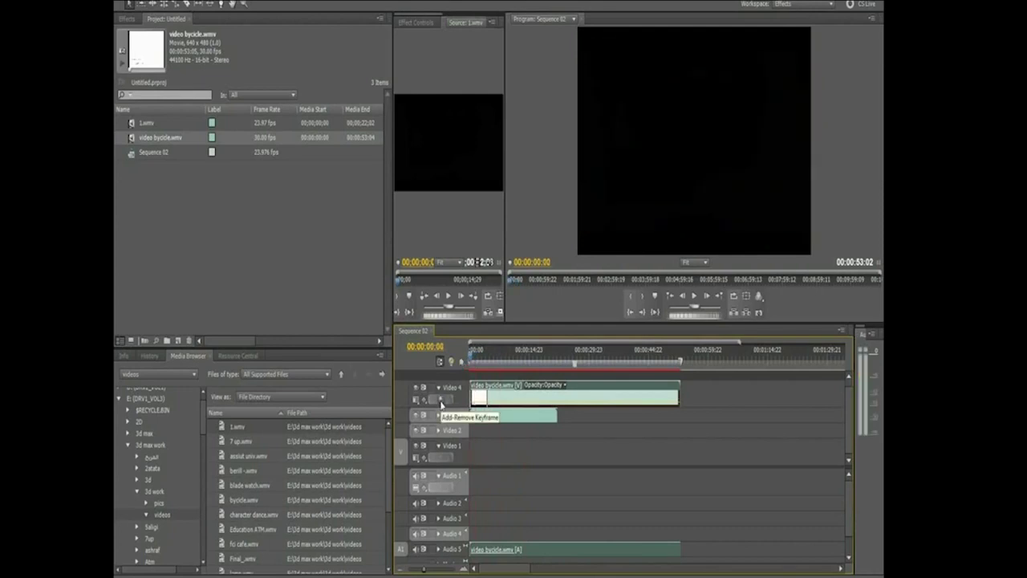
pyautogui.click(496, 361)
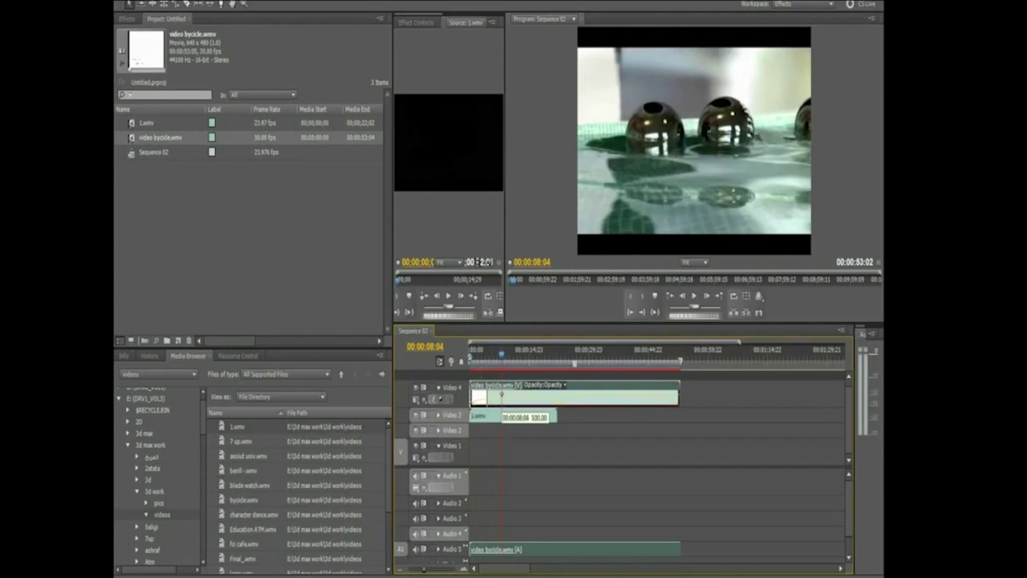
pyautogui.keyDown('ctrl'); pyautogui.click(503, 393); pyautogui.keyUp('ctrl')
# - Play the sequence from its start, then stop playback
pyautogui.press('Home')
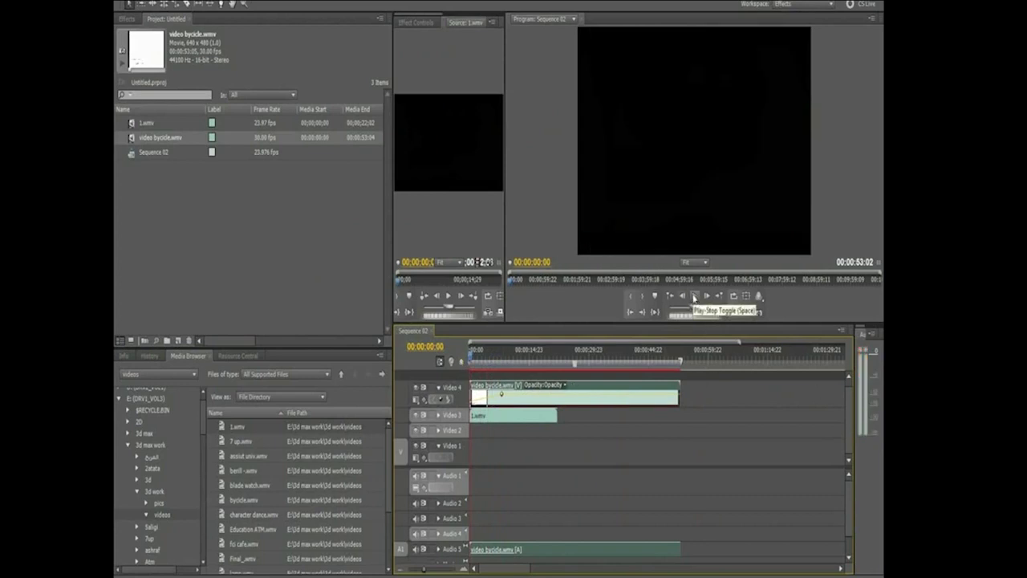
pyautogui.click(695, 298)
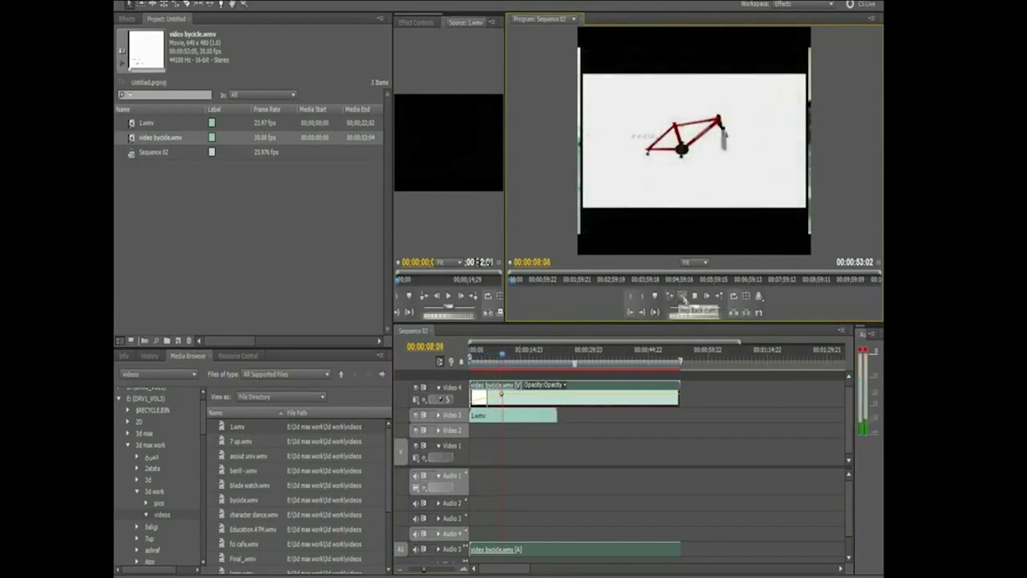
pyautogui.click(695, 297)
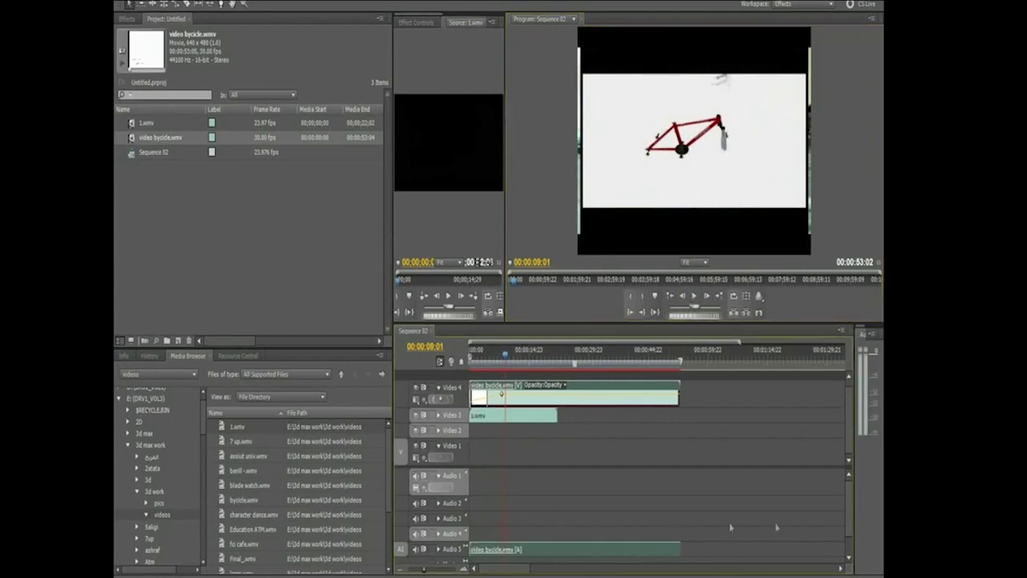
pyautogui.scroll(-2, 849, 524)
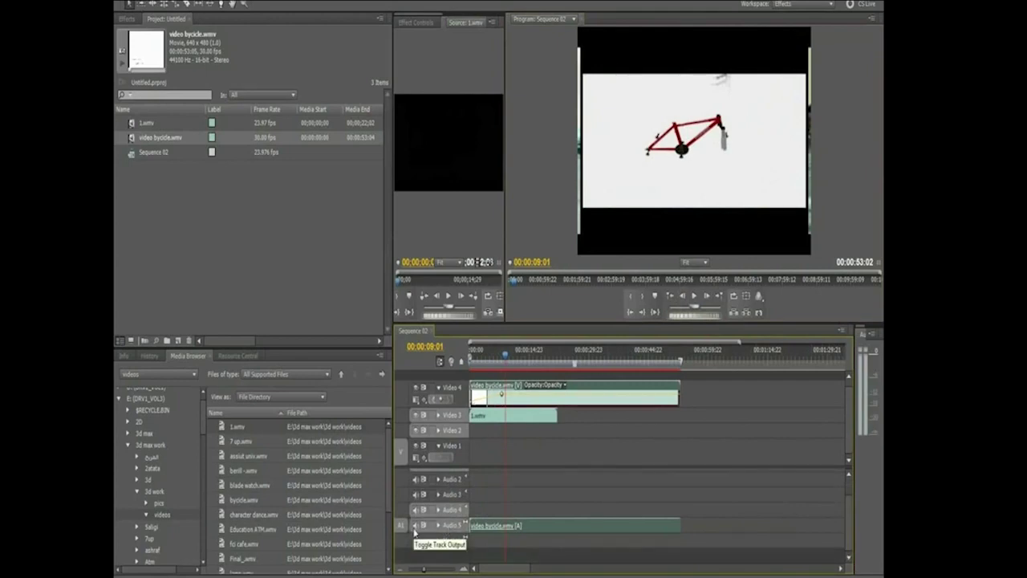
# - Mute Audio 5 and delete all empty audio tracks through Delete Tracks
pyautogui.click(415, 525)
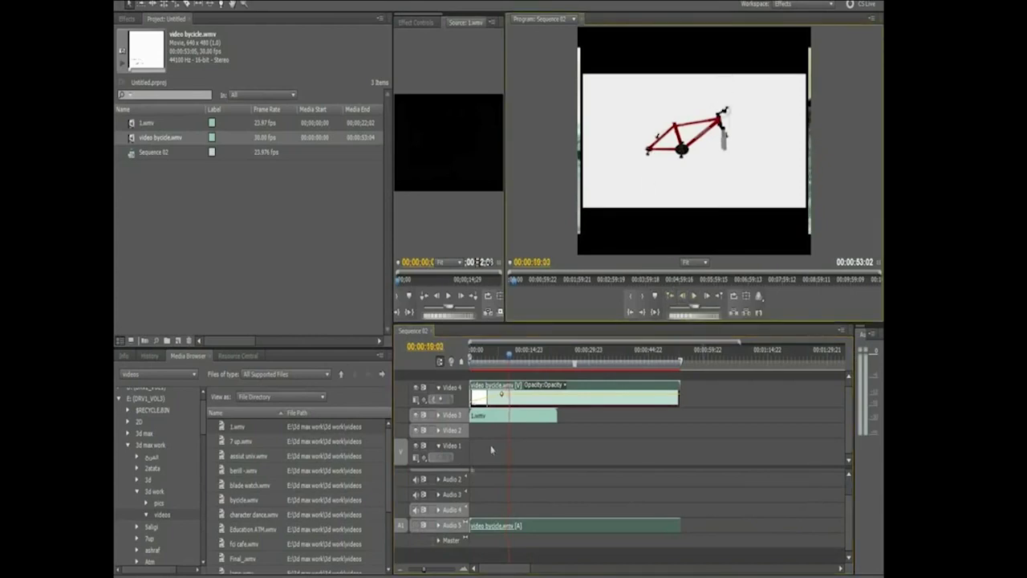
pyautogui.rightClick(452, 530)
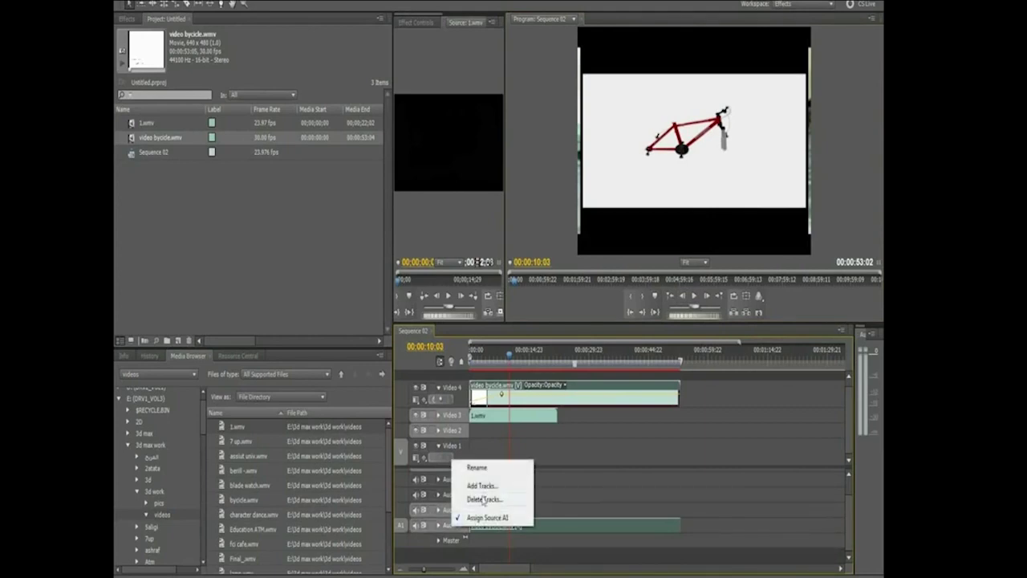
pyautogui.click(482, 499)
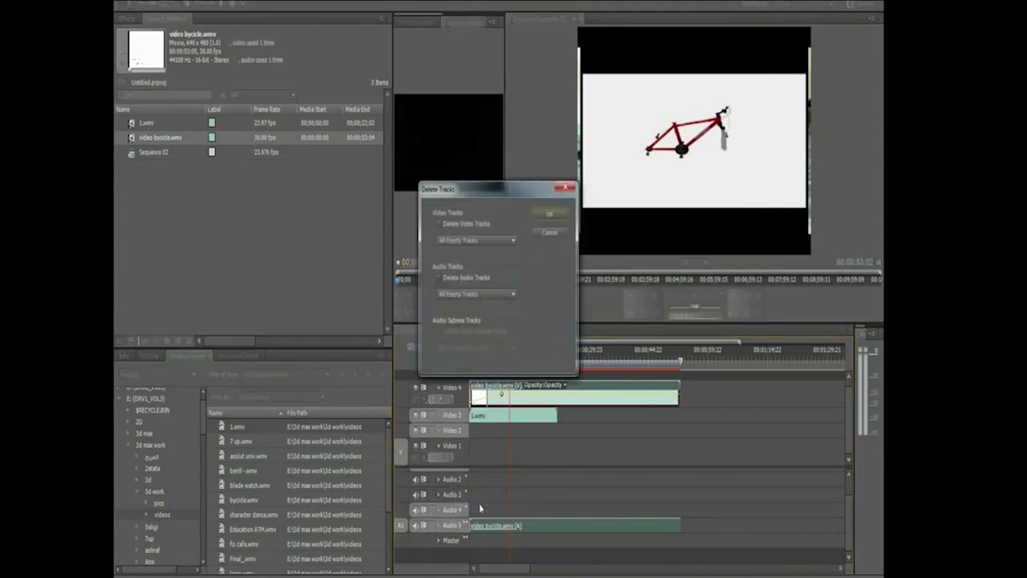
pyautogui.click(440, 278)
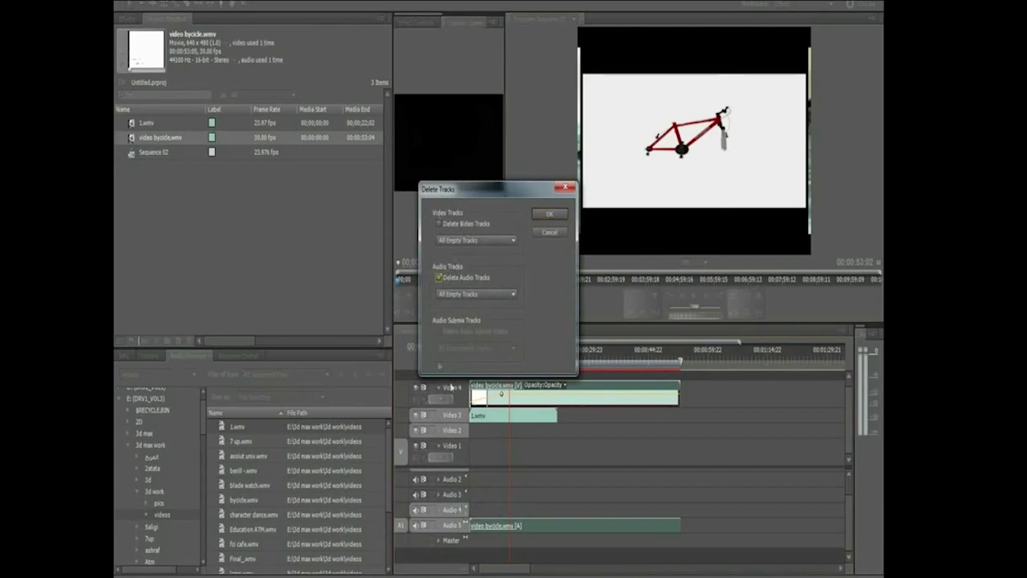
pyautogui.click(550, 214)
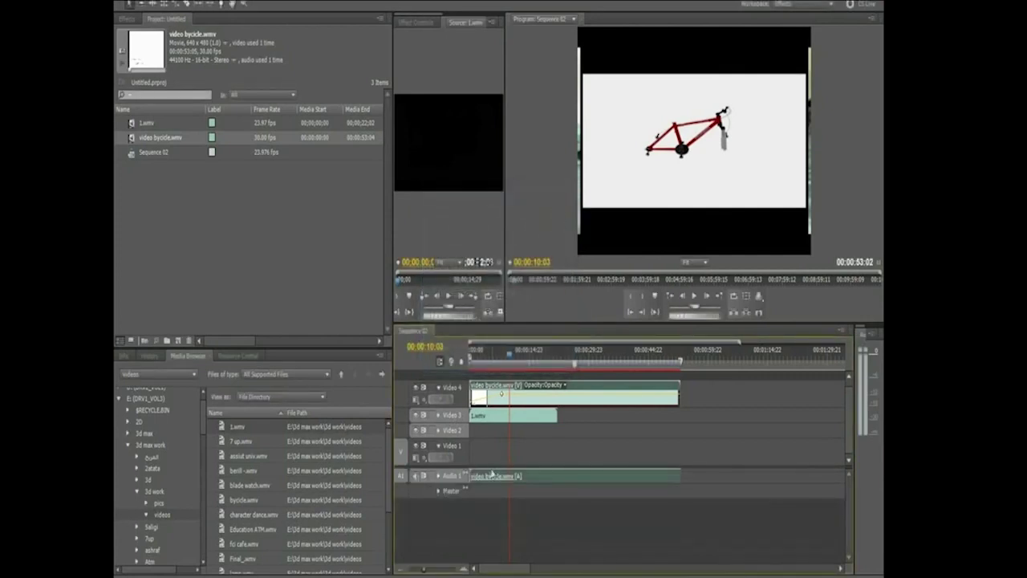
# - Reopen Delete Tracks from Audio 1 and cancel, then select the 1.wmv and bicycle clips in turn
pyautogui.rightClick(459, 478)
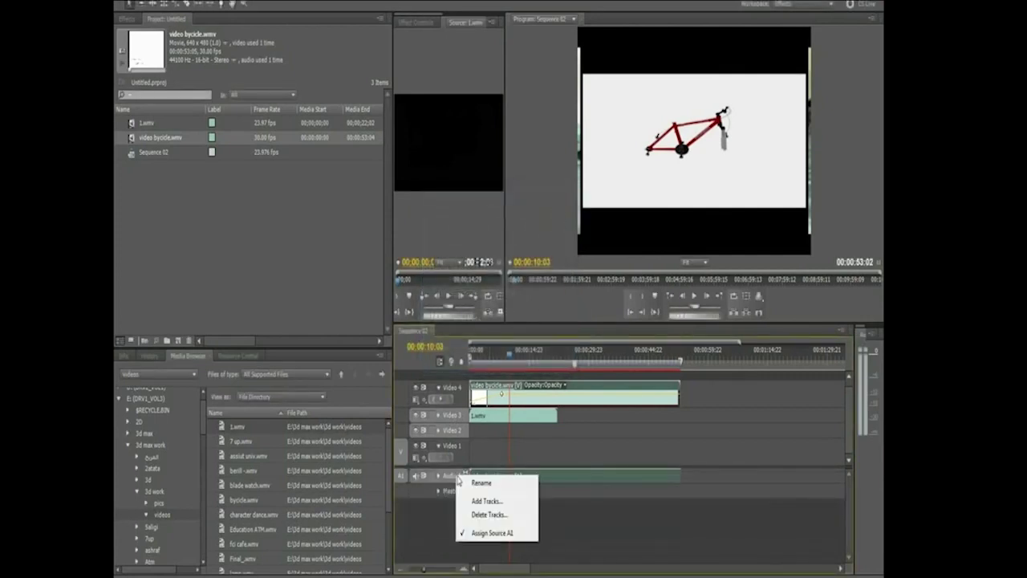
pyautogui.click(488, 514)
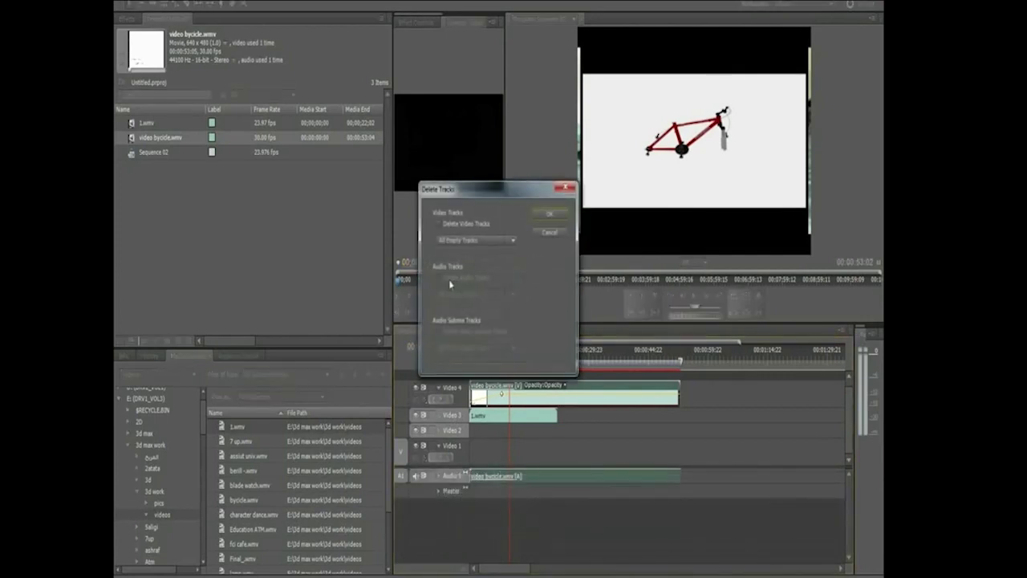
pyautogui.click(551, 232)
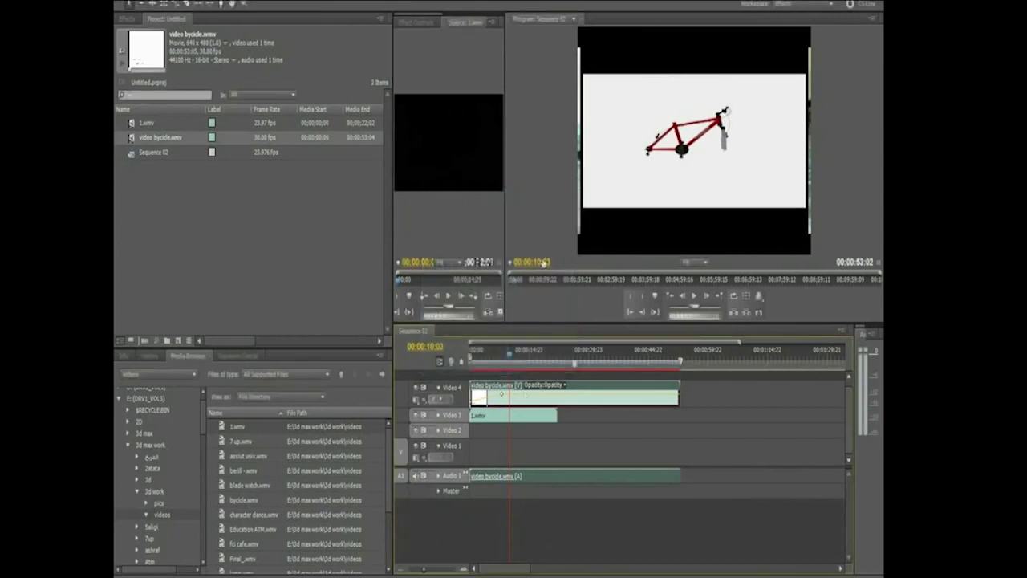
pyautogui.click(489, 416)
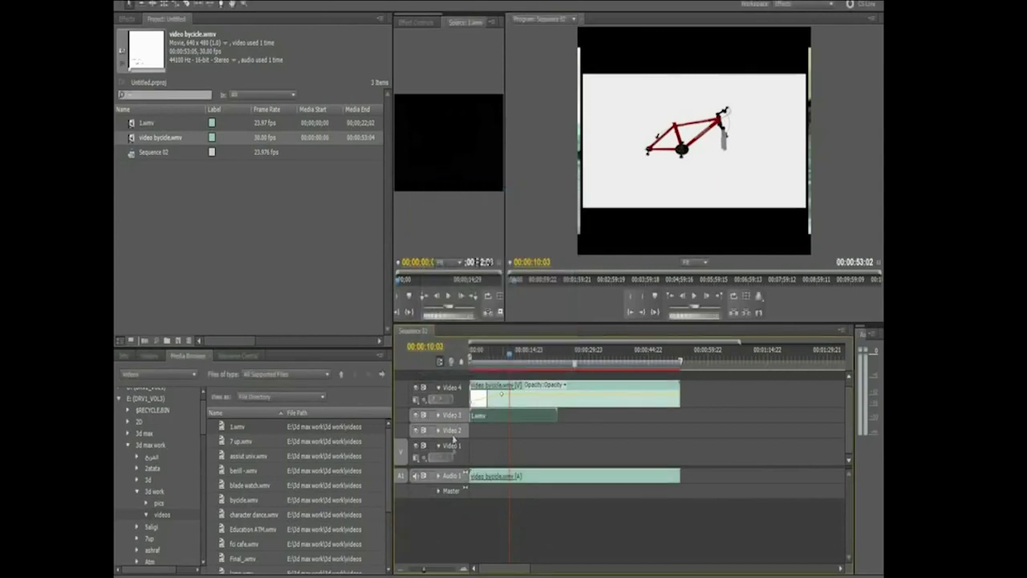
pyautogui.click(493, 396)
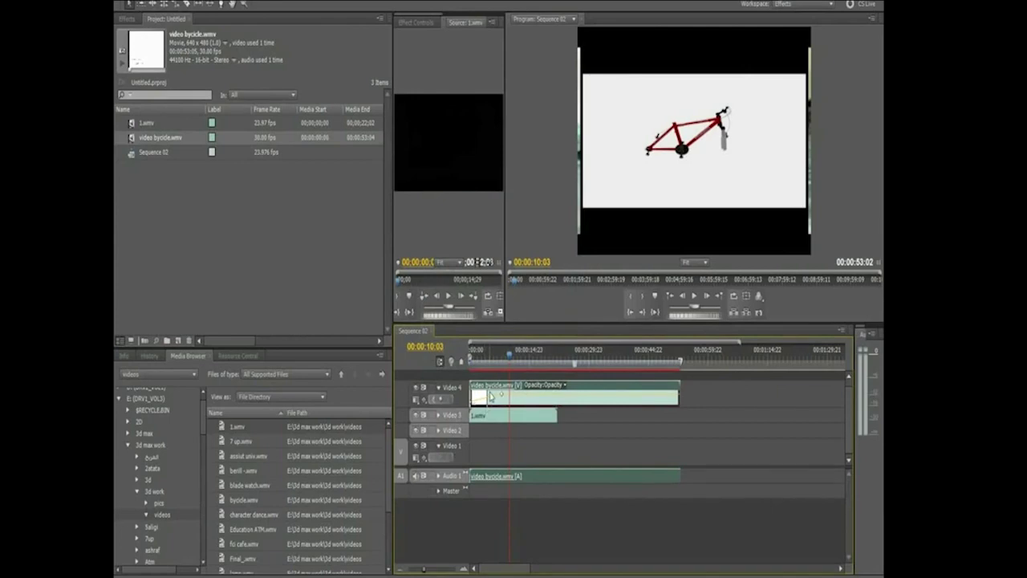
pyautogui.click(490, 416)
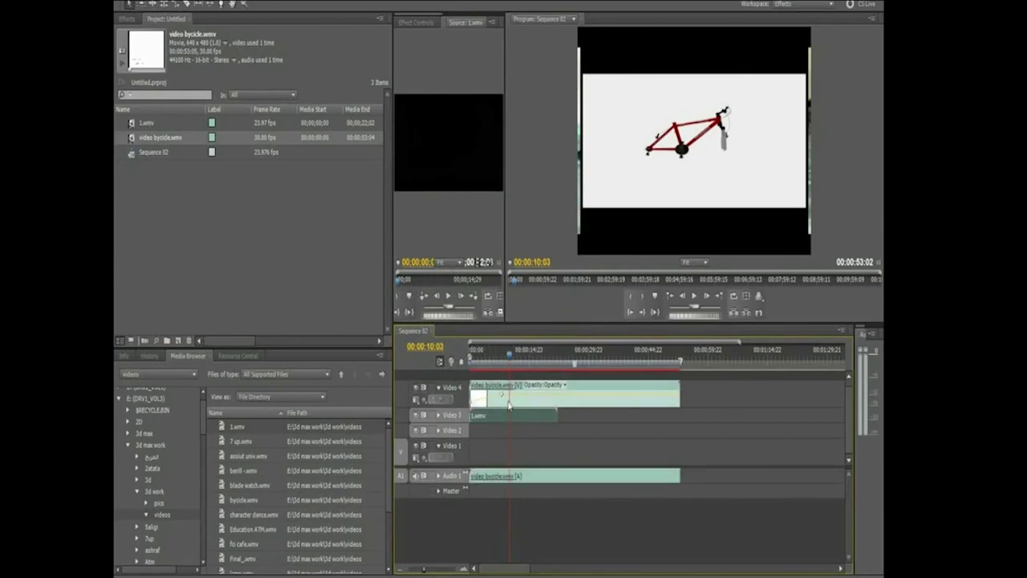
# - Open Delete Tracks from Audio 1 again and cancel, then select the bicycle clip's linked audio
pyautogui.rightClick(456, 475)
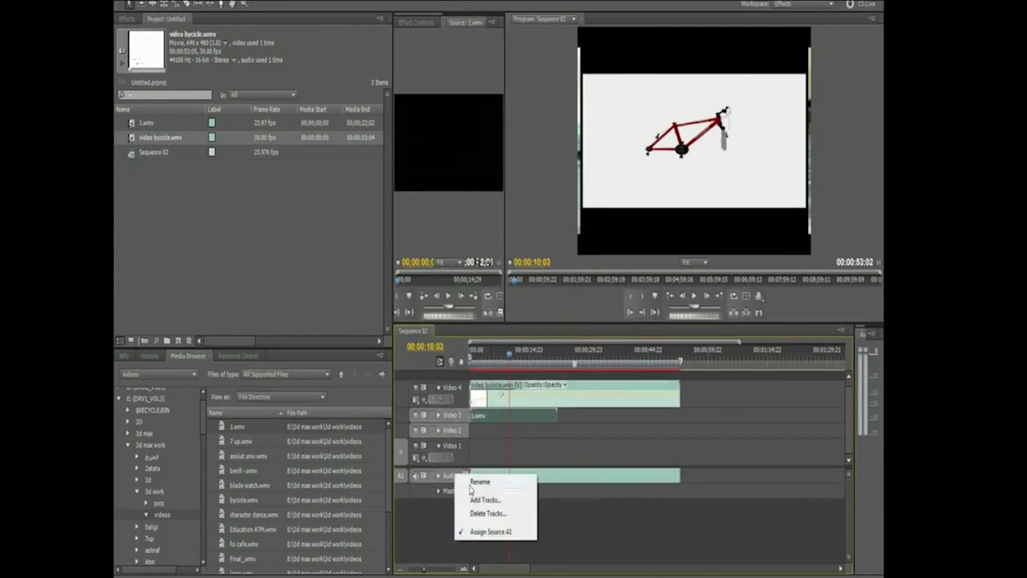
pyautogui.click(477, 511)
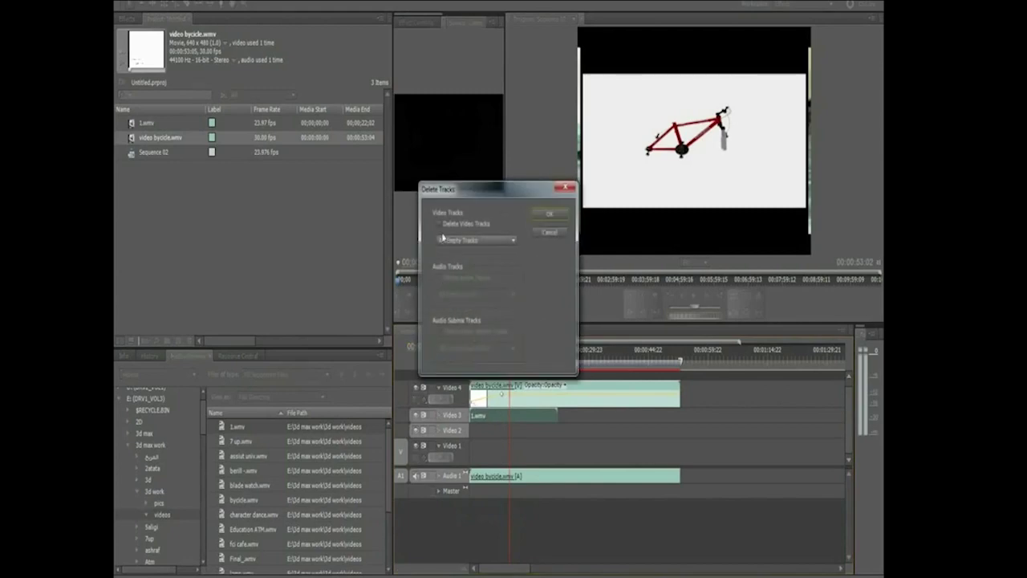
pyautogui.click(549, 232)
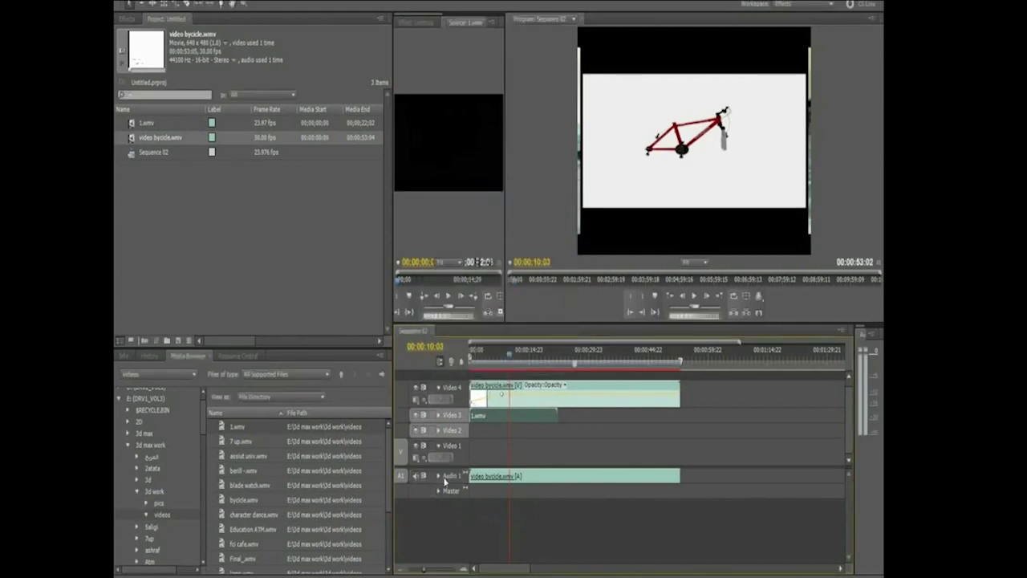
pyautogui.click(488, 478)
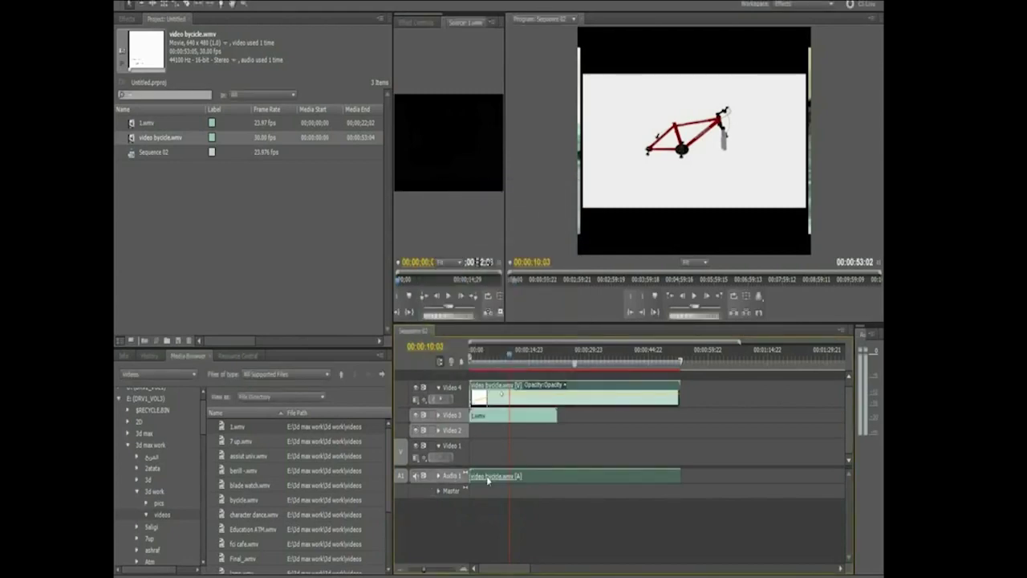
pyautogui.rightClick(487, 479)
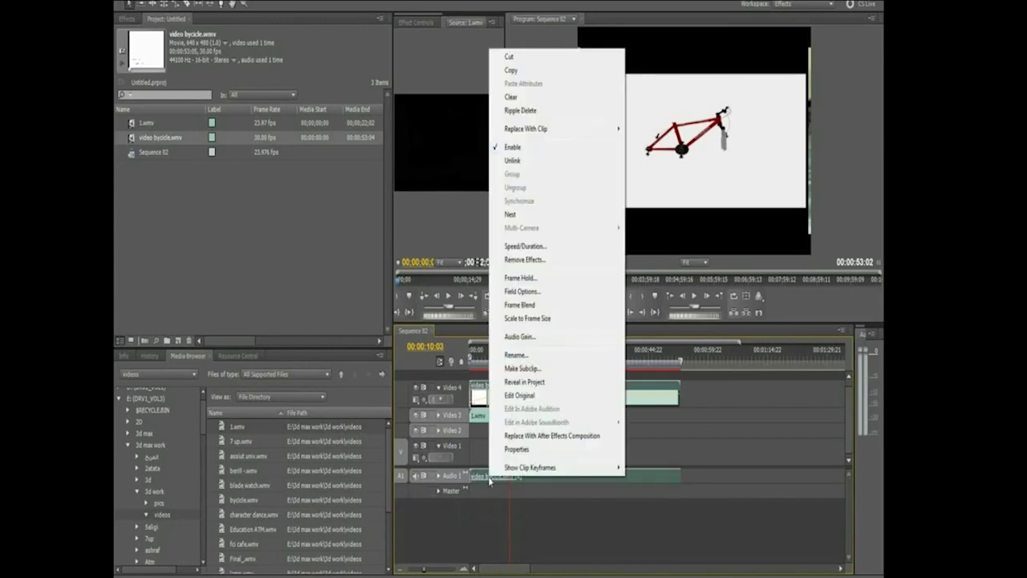
pyautogui.click(463, 482)
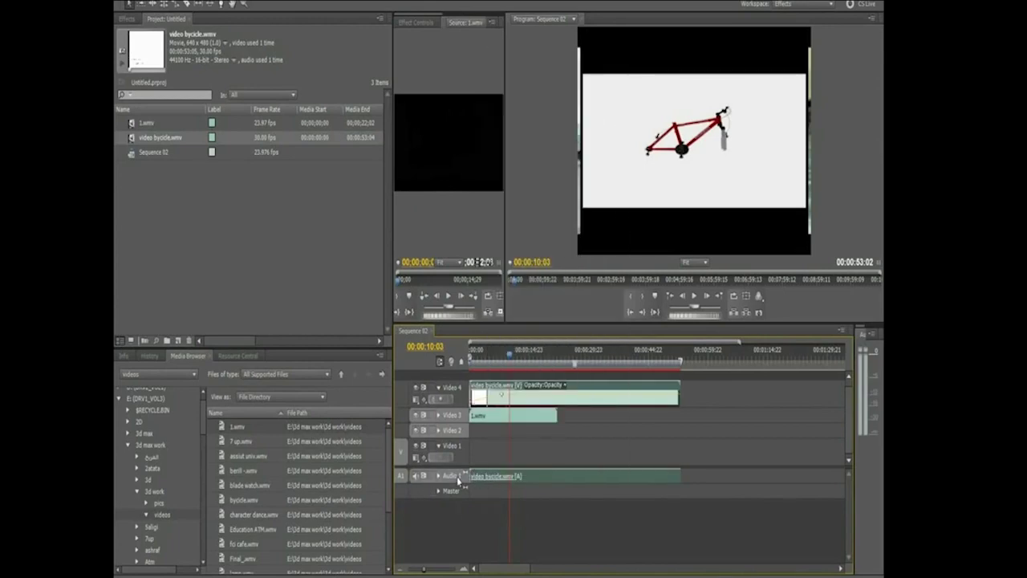
pyautogui.press('Delete')
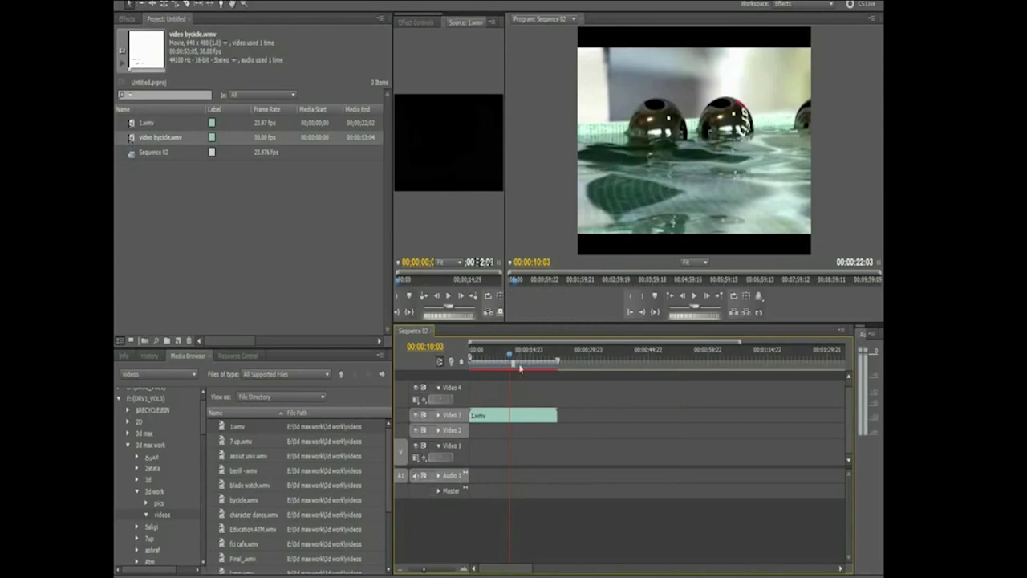
pyautogui.moveTo(518, 353); pyautogui.dragTo(522, 353)
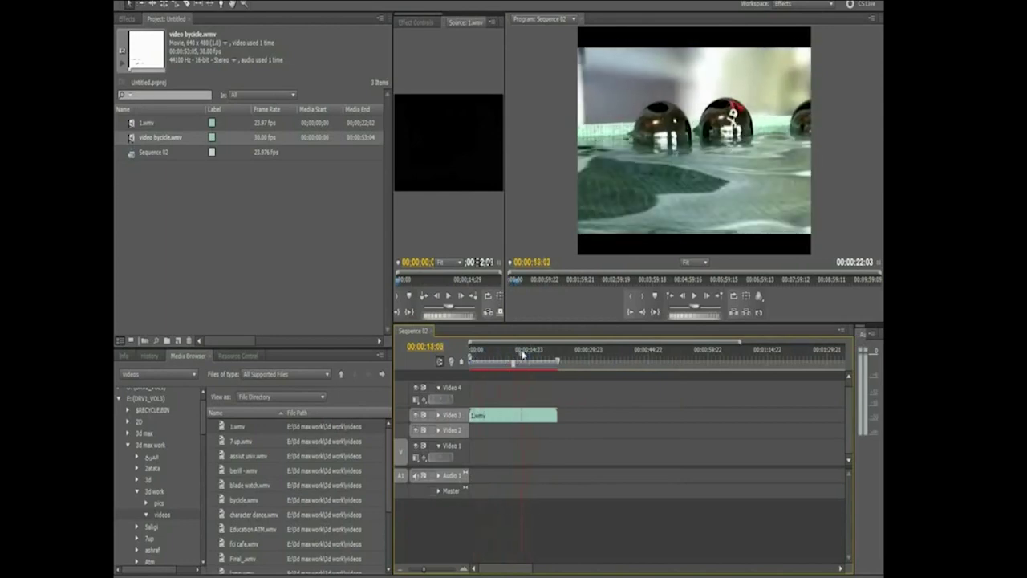
pyautogui.hotkey('ctrl', 'z')
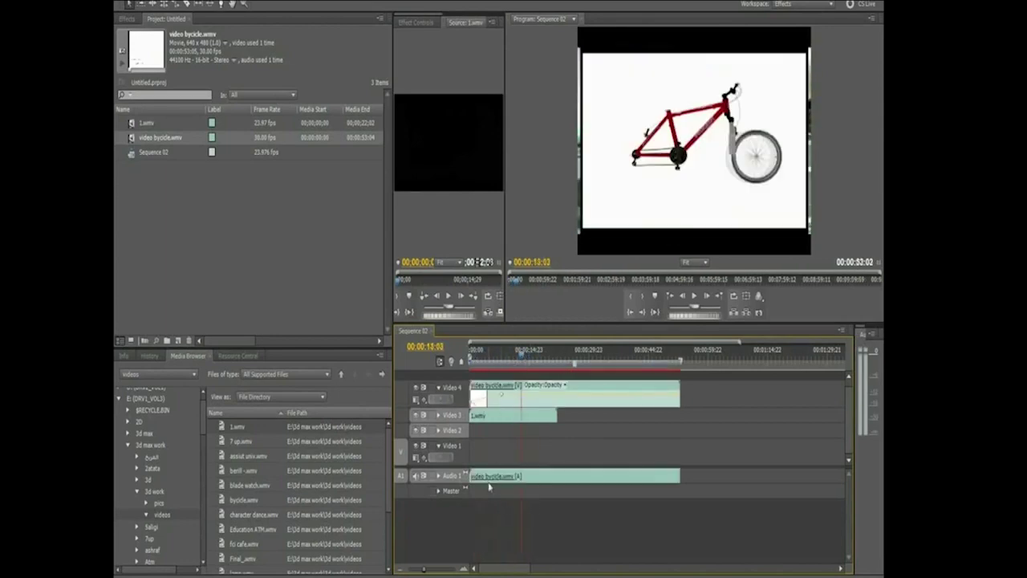
pyautogui.click(514, 399)
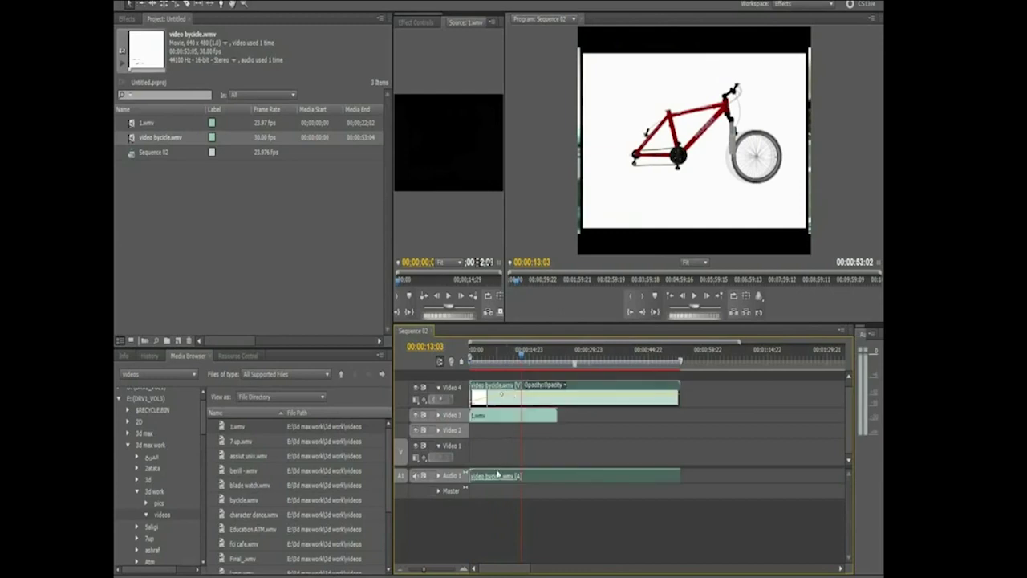
pyautogui.click(498, 353)
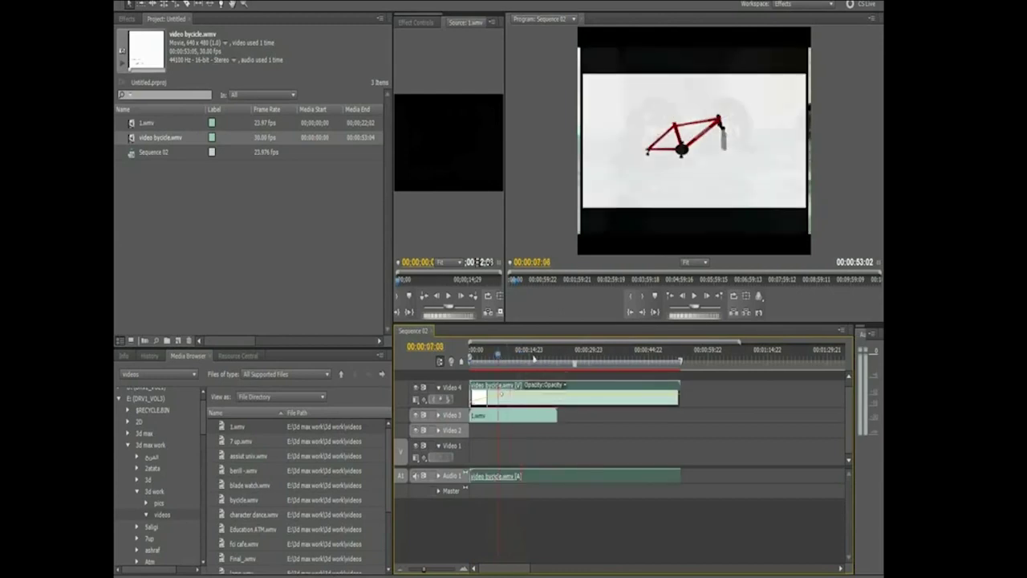
pyautogui.click(695, 299)
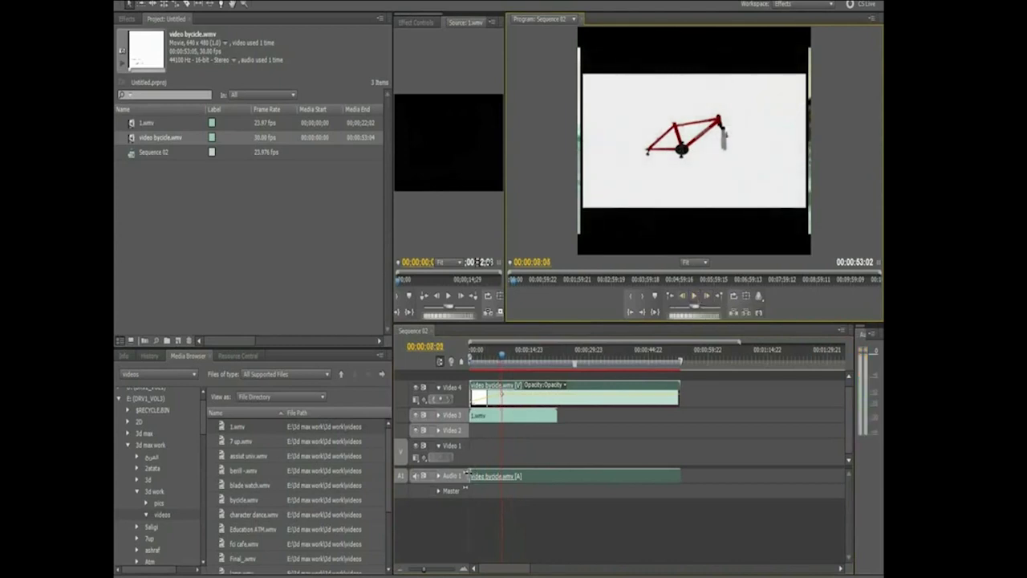
pyautogui.moveTo(468, 474); pyautogui.dragTo(473, 474)
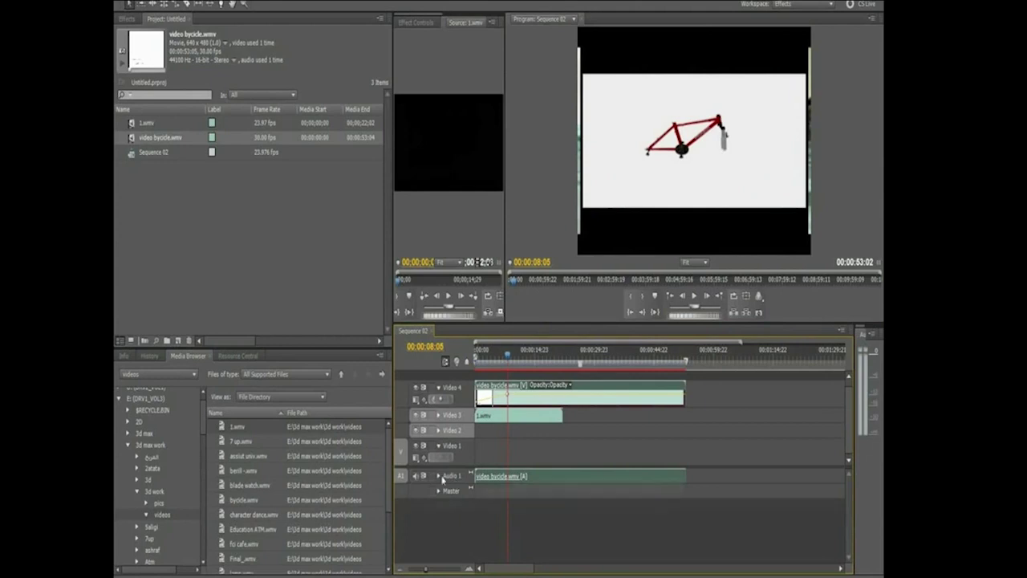
# - Expand Audio 1 to show its waveform, cancel Delete Tracks, scrub the sequence, and widen the Source monitor
pyautogui.click(440, 477)
pyautogui.rightClick(447, 477)
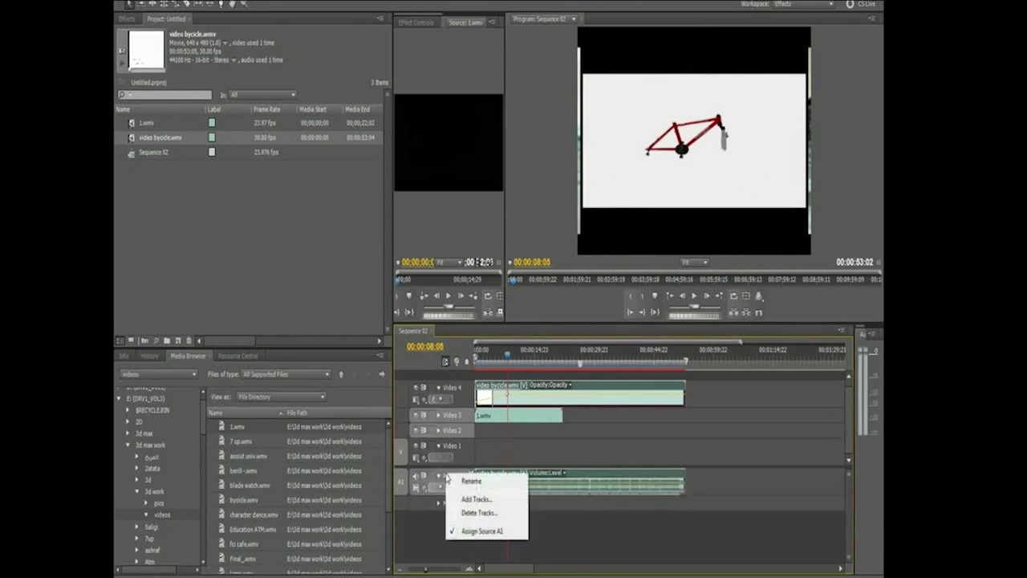
pyautogui.click(475, 512)
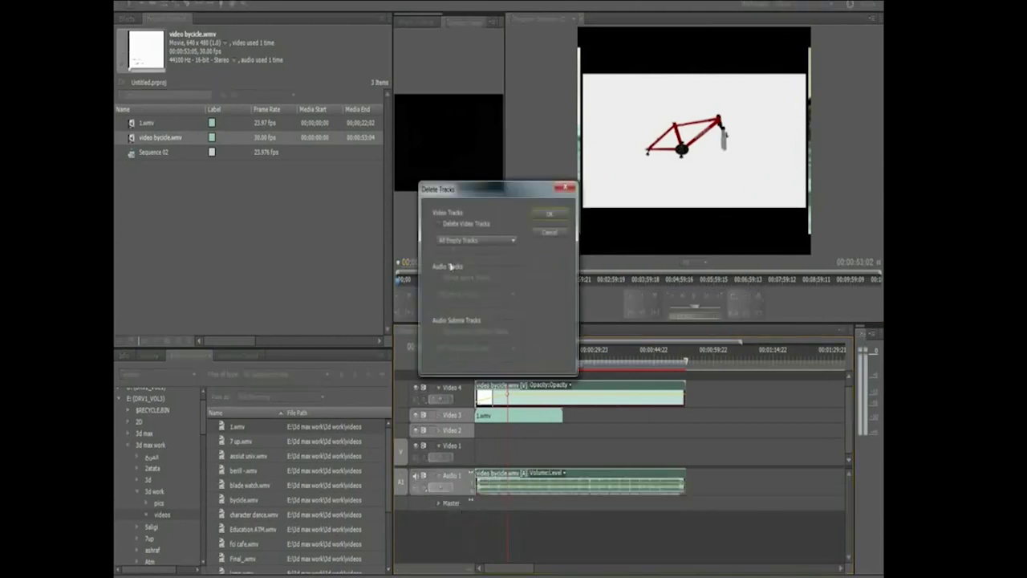
pyautogui.click(452, 228)
pyautogui.click(550, 233)
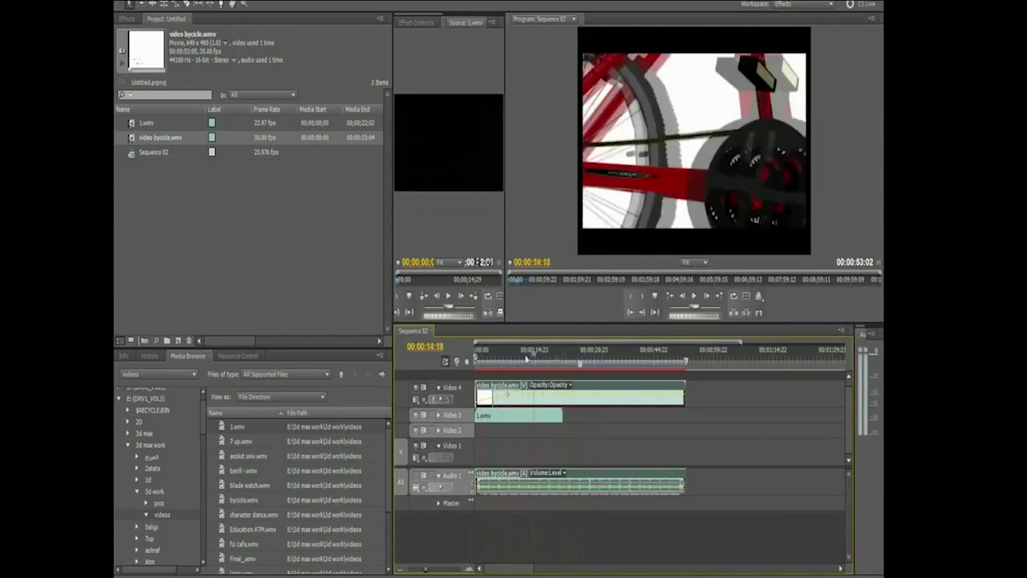
pyautogui.moveTo(549, 357); pyautogui.dragTo(523, 360)
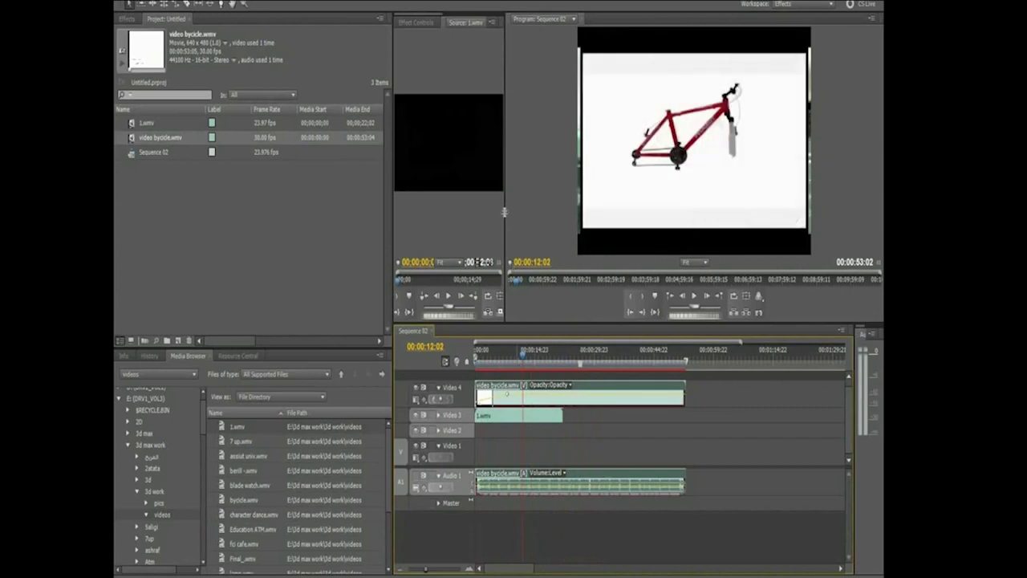
pyautogui.moveTo(506, 197)
pyautogui.mouseDown()
pyautogui.moveTo(638, 196)
pyautogui.moveTo(609, 197)
pyautogui.mouseUp()
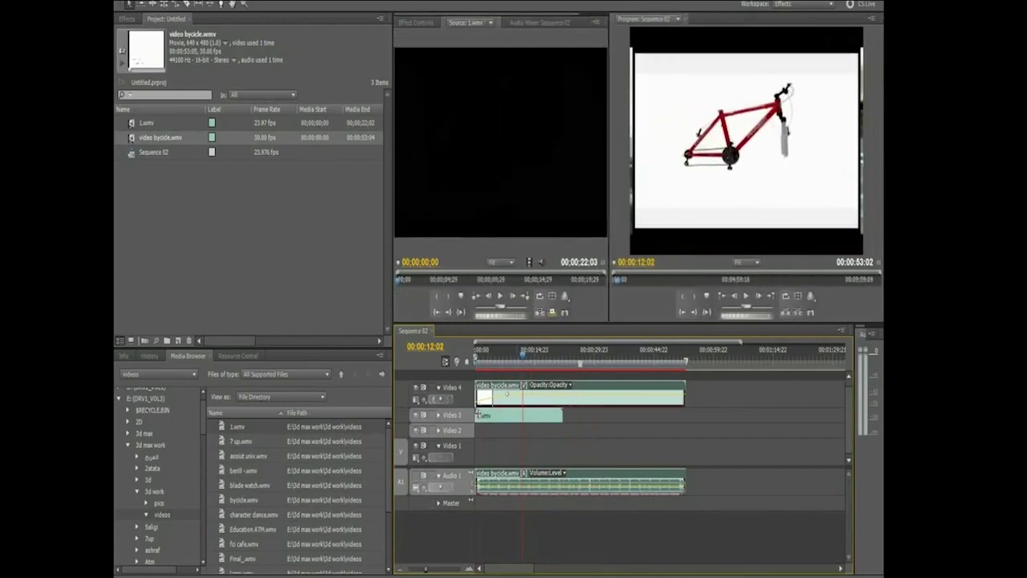
# - Scrub to 00:00:09:14 and play the sequence, then jump back to its start
pyautogui.moveTo(522, 354); pyautogui.dragTo(510, 354)
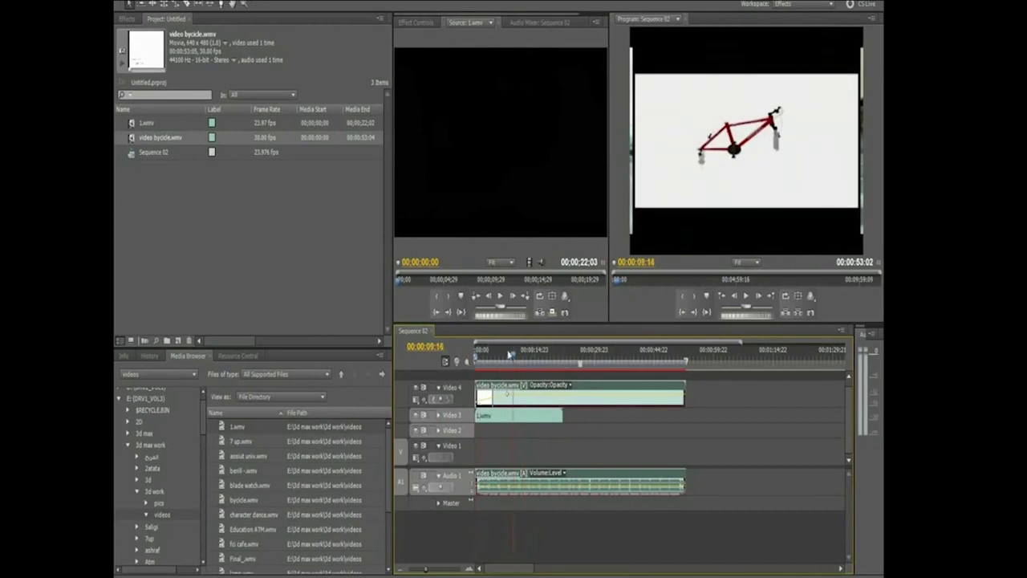
pyautogui.click(747, 297)
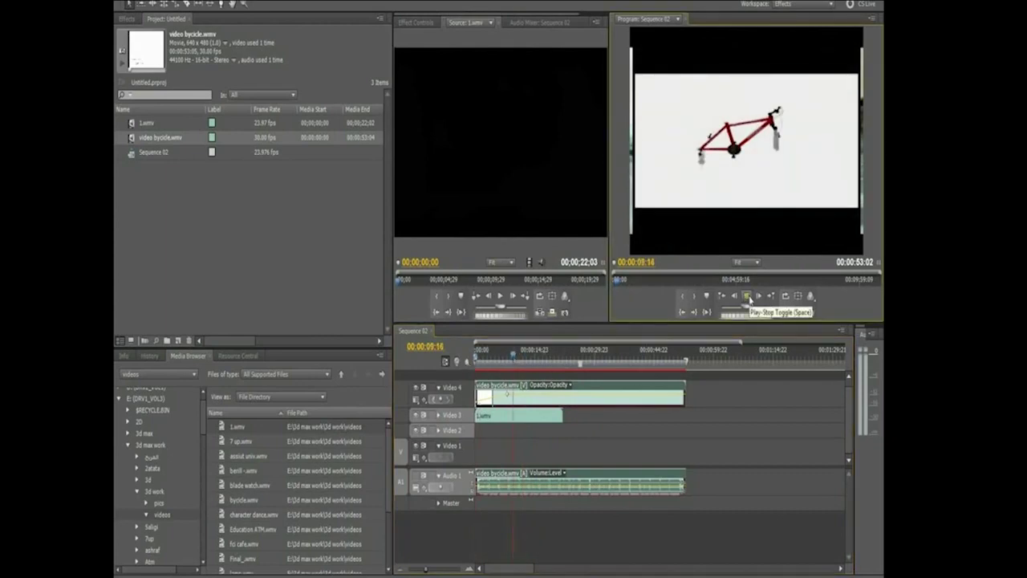
pyautogui.click(747, 297)
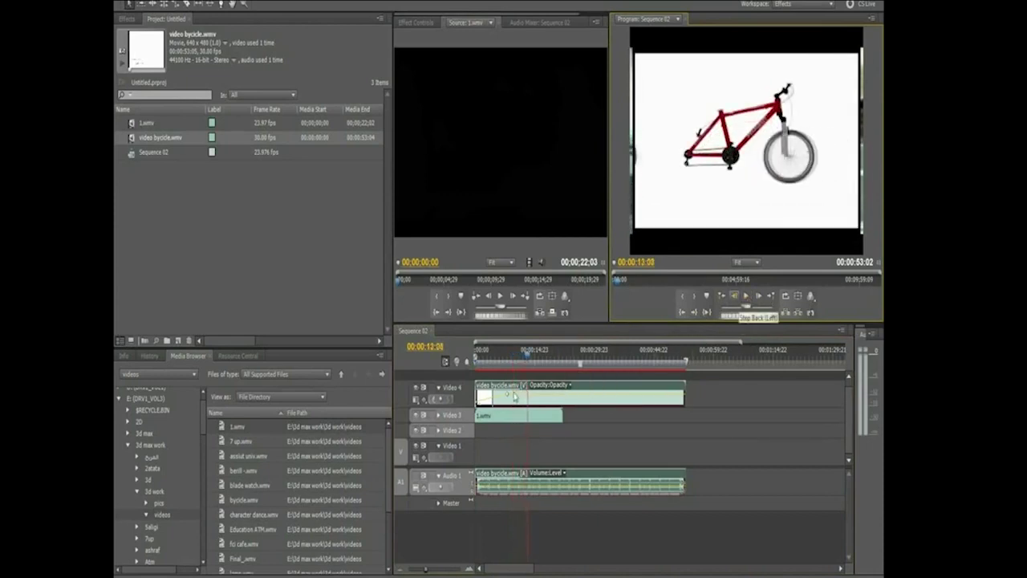
pyautogui.click(473, 368)
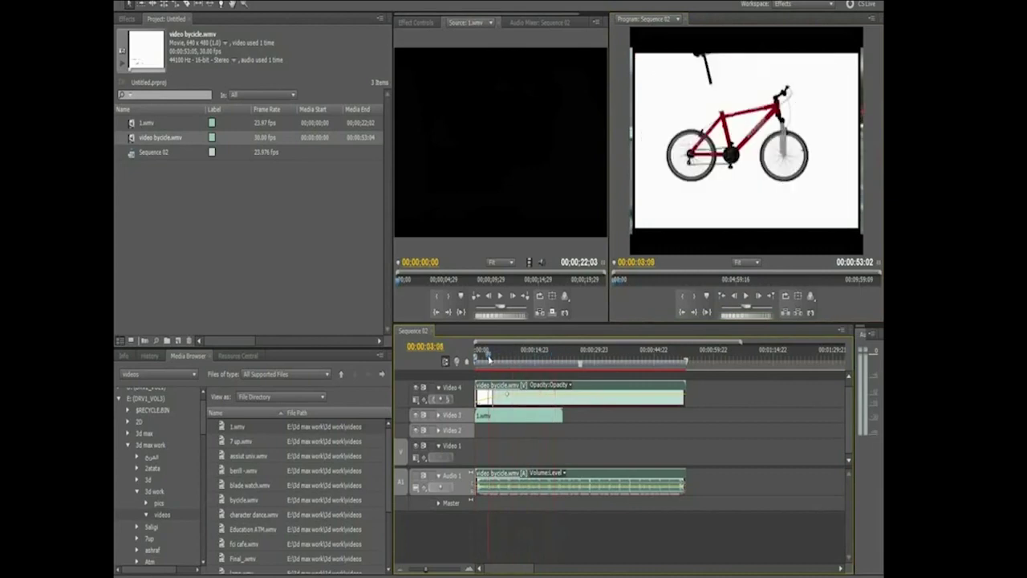
# - Play from about 3 seconds with shuttle fast-forward, then delete the Video 4 bicycle clip and audio
pyautogui.moveTo(555, 359); pyautogui.dragTo(486, 354)
pyautogui.moveTo(503, 401)
pyautogui.press('space')
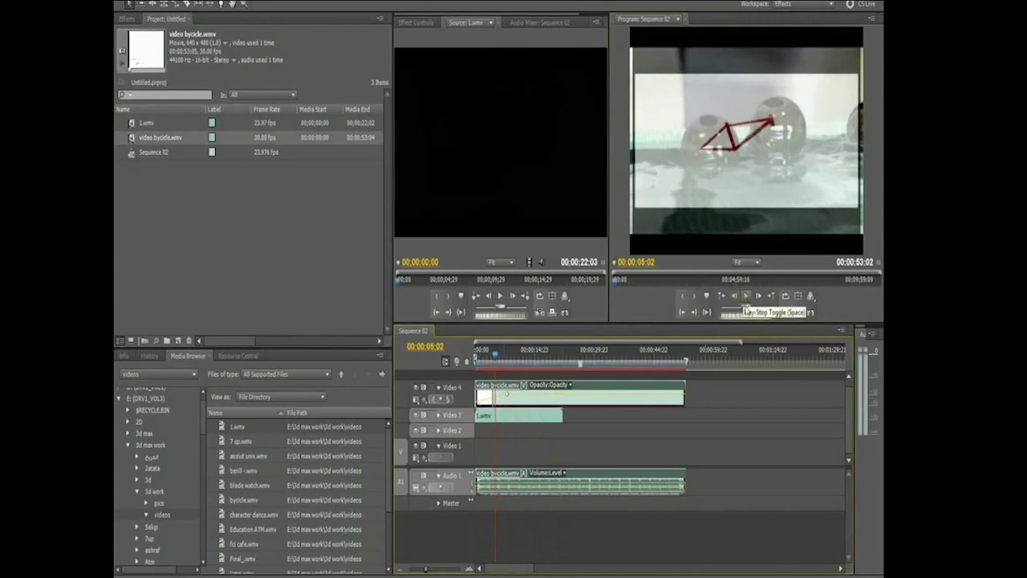
pyautogui.moveTo(746, 309); pyautogui.dragTo(769, 311)
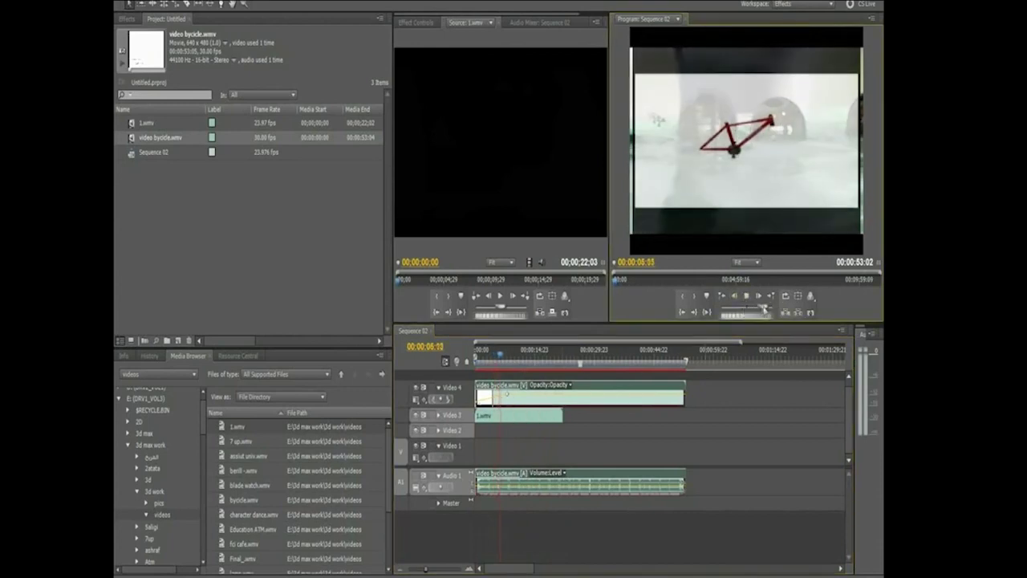
pyautogui.moveTo(770, 311); pyautogui.dragTo(732, 315)
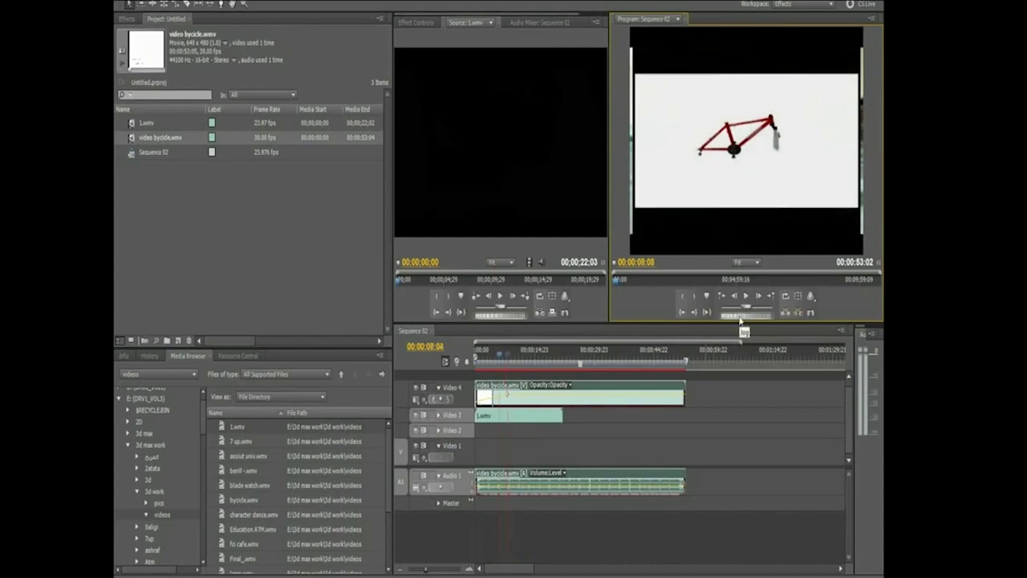
pyautogui.moveTo(745, 317); pyautogui.dragTo(734, 315)
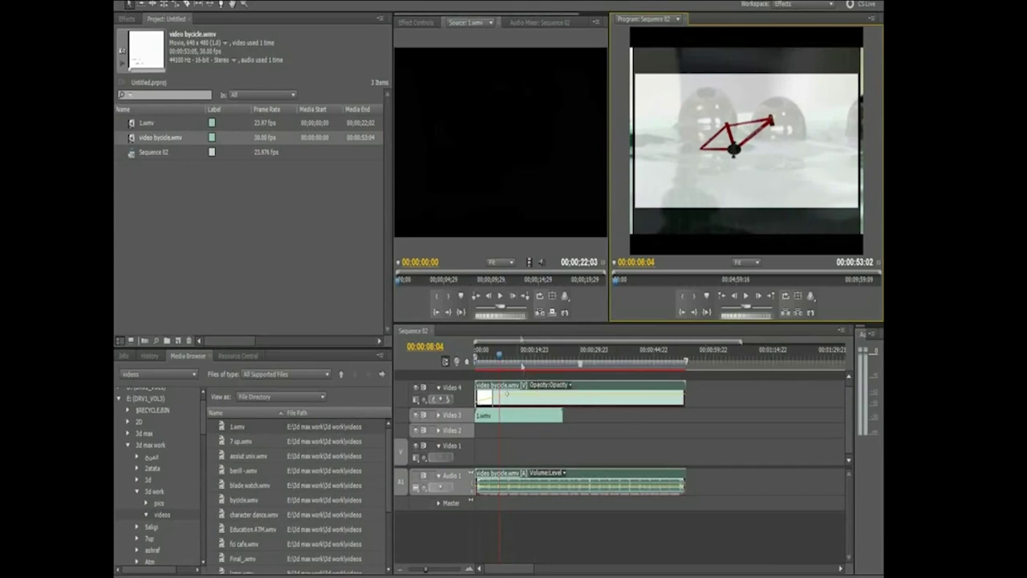
pyautogui.press('Delete')
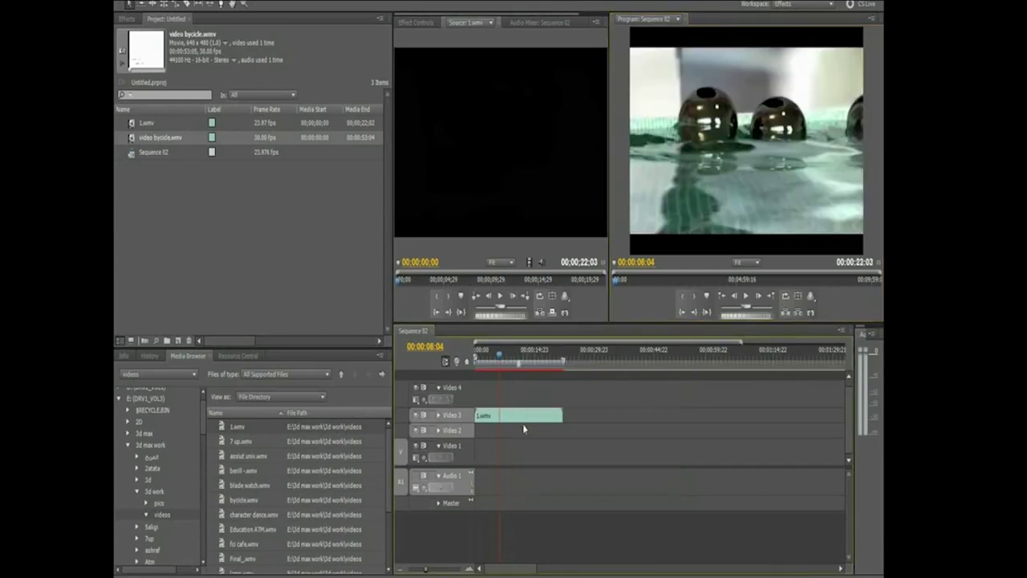
# - Return to the sequence start, select video bycicle.wmv in the project, and close the Source monitor
pyautogui.click(523, 424)
pyautogui.press('Home')
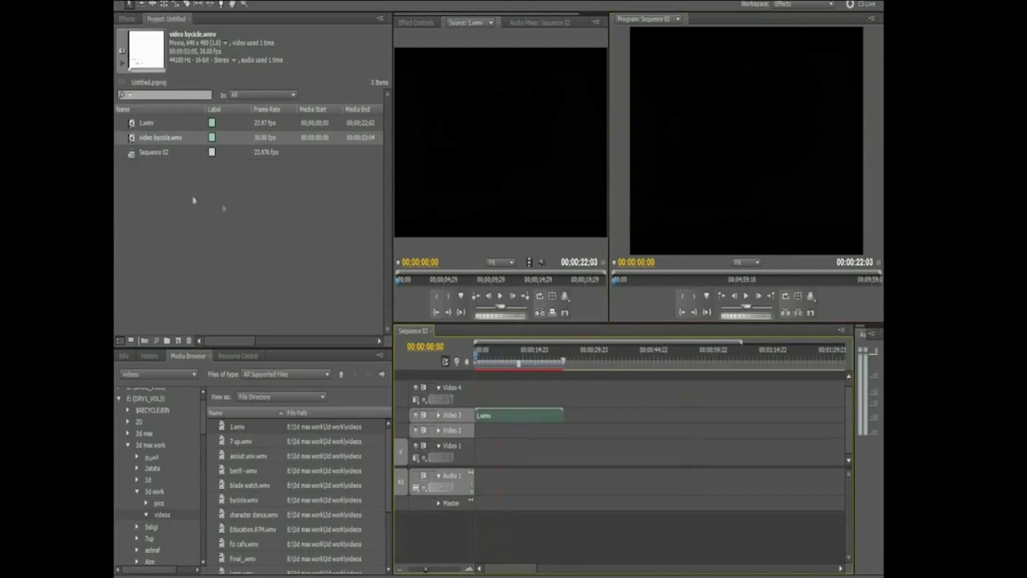
pyautogui.click(164, 137)
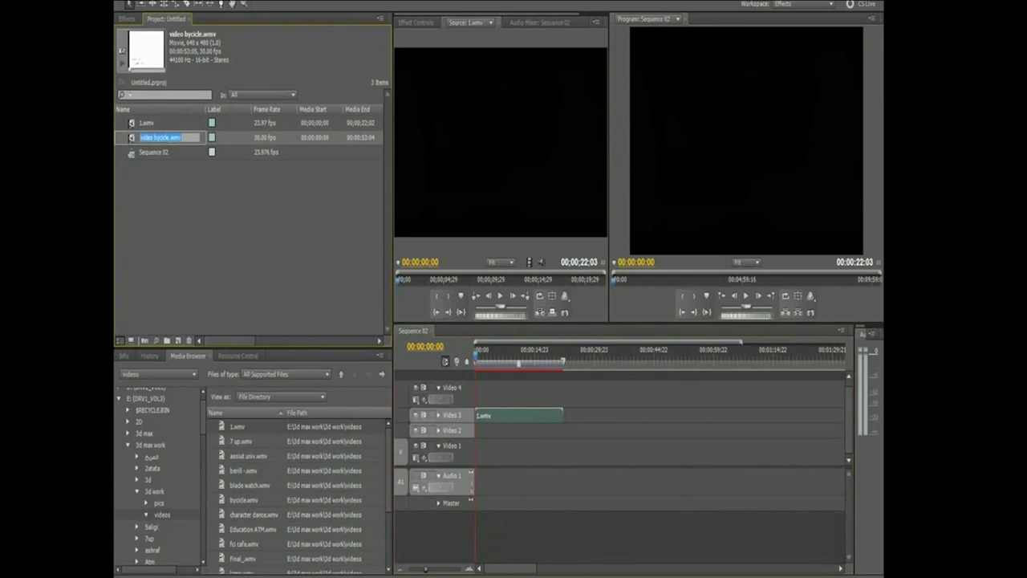
pyautogui.press('Home')
pyautogui.hotkey('ctrl', 'i')
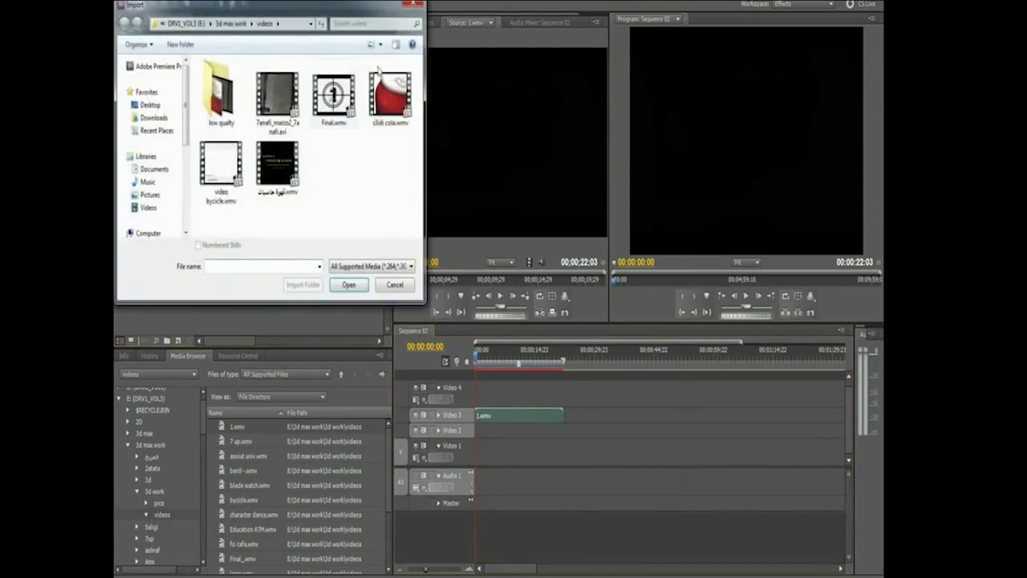
pyautogui.press('Escape')
pyautogui.click(152, 141)
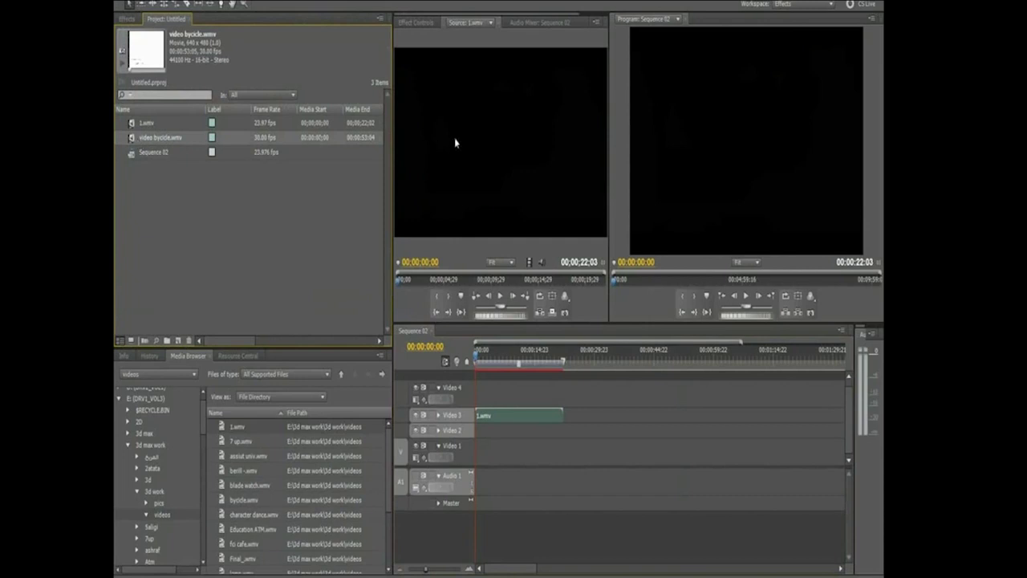
pyautogui.press('Right')
pyautogui.click(492, 24)
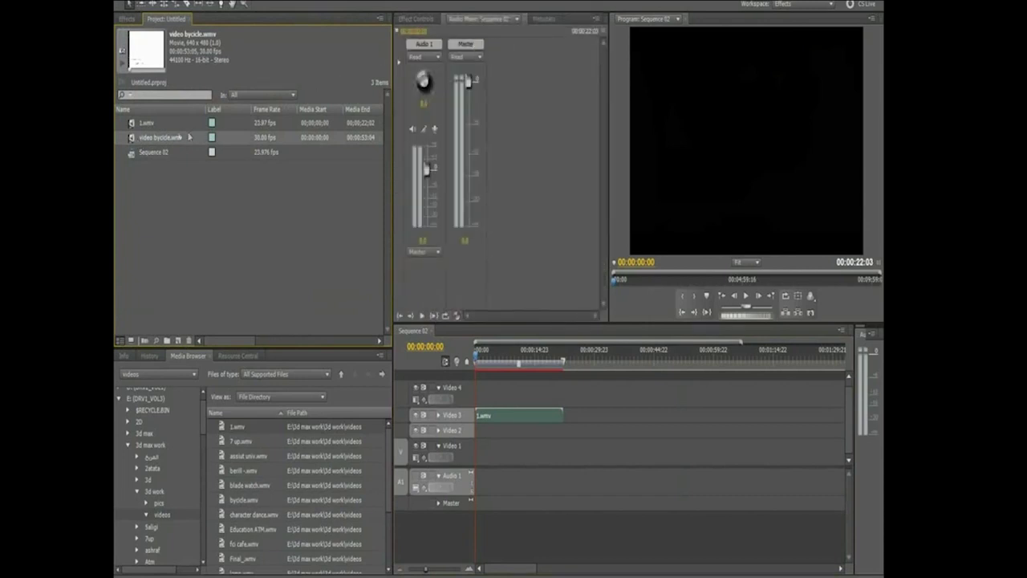
# - Open video bycicle.wmv in the Source monitor and scrub it to 00:00:06:02
pyautogui.doubleClick(135, 138)
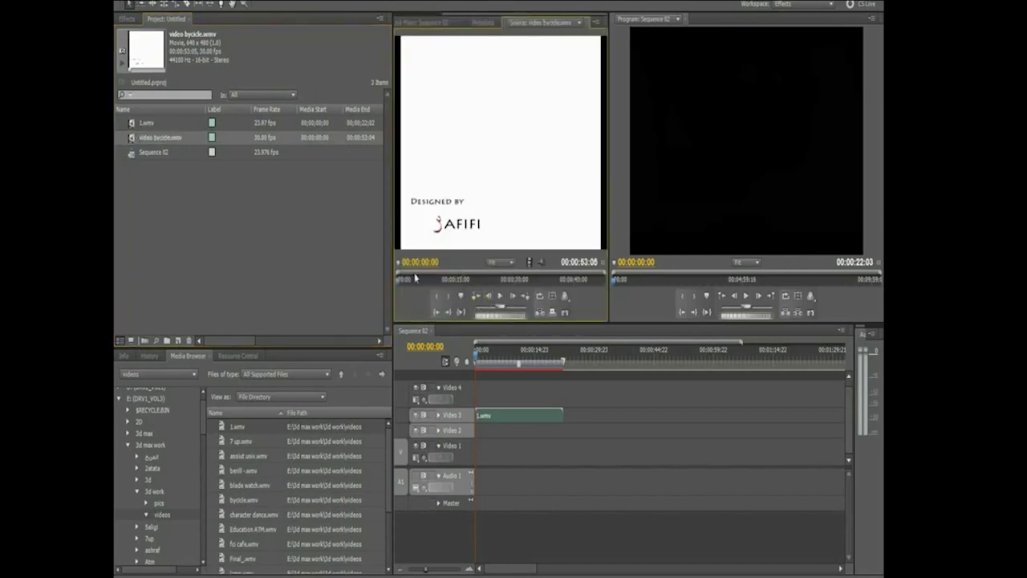
pyautogui.moveTo(401, 282); pyautogui.dragTo(420, 283)
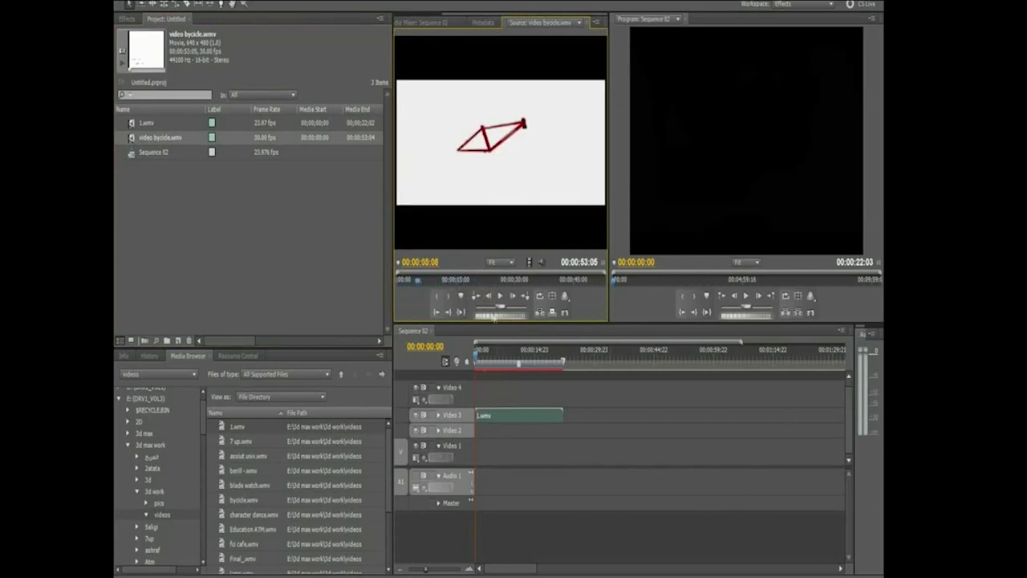
pyautogui.moveTo(419, 282); pyautogui.dragTo(425, 292)
# - Mark the bicycle source from 00:00:06:02 to 00:00:14:15 and place that section on Video 4
pyautogui.click(436, 301)
pyautogui.moveTo(421, 281)
pyautogui.mouseDown()
pyautogui.moveTo(456, 286)
pyautogui.moveTo(433, 281)
pyautogui.mouseUp()
pyautogui.click(447, 296)
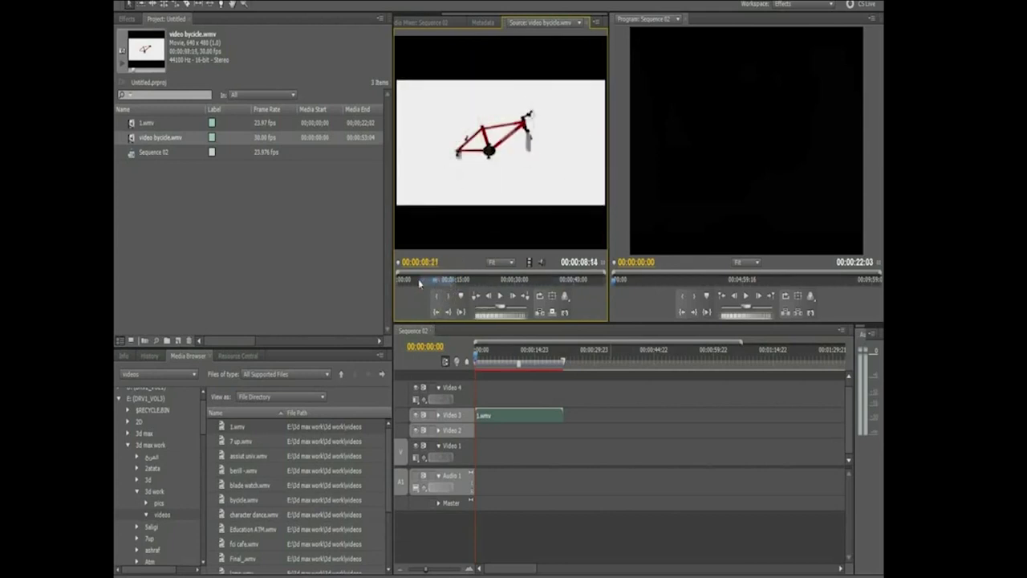
pyautogui.press('space')
pyautogui.moveTo(484, 146); pyautogui.dragTo(491, 393)
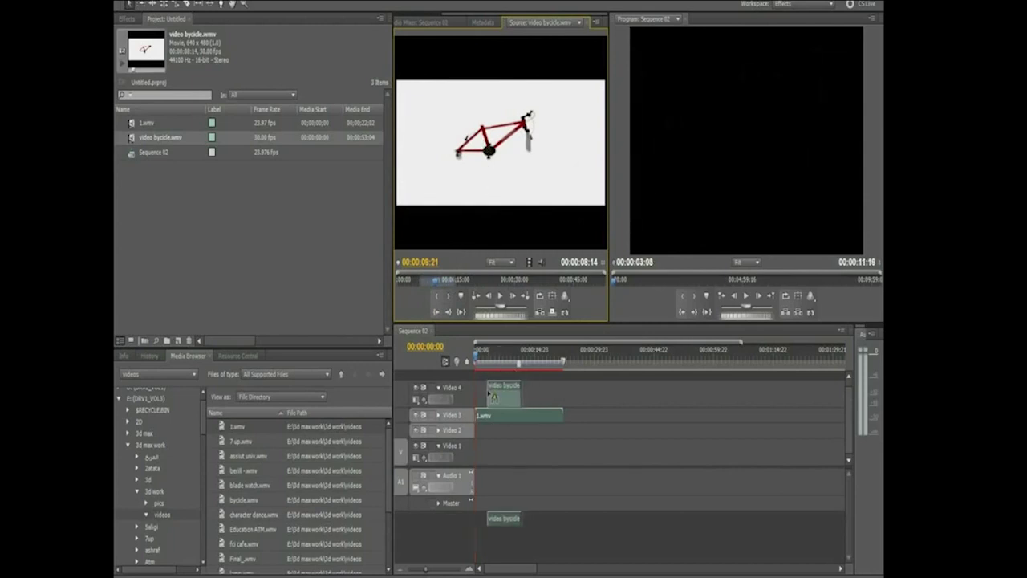
# - Mark a second source range starting at 00:00:22:10 (PEUGEOT shot) and add it to Video 4
pyautogui.click(504, 355)
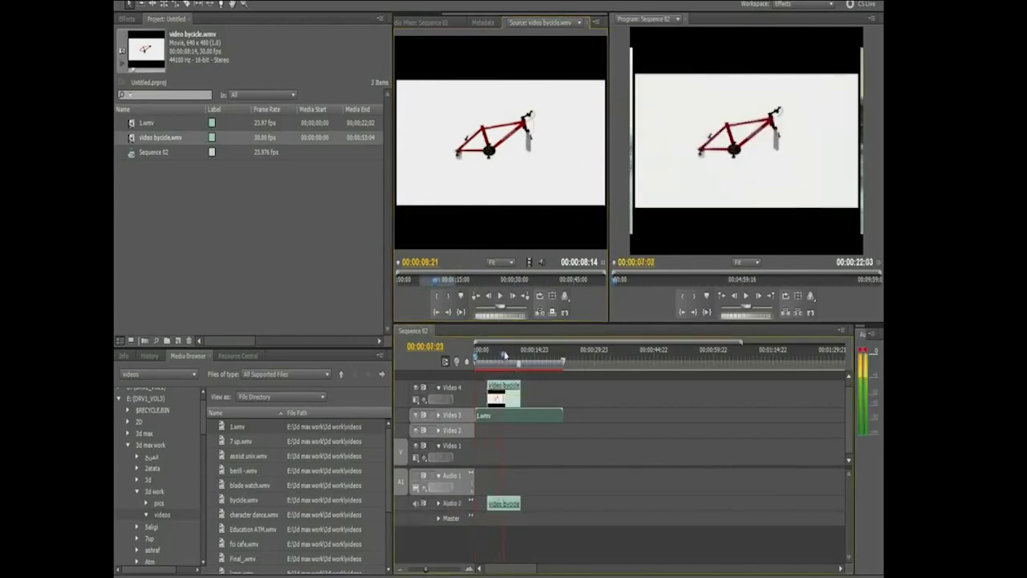
pyautogui.moveTo(504, 355); pyautogui.dragTo(529, 353)
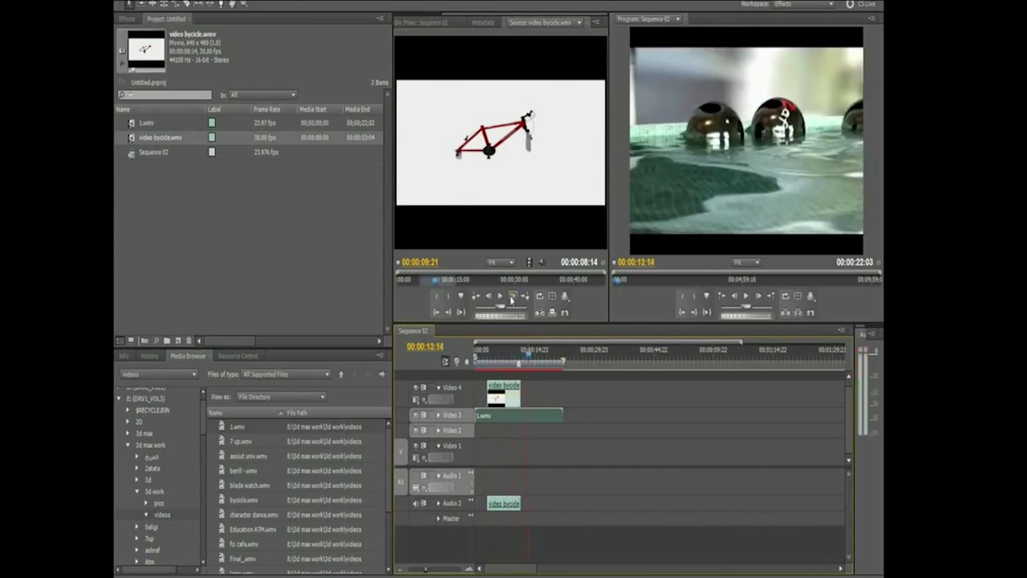
pyautogui.click(484, 280)
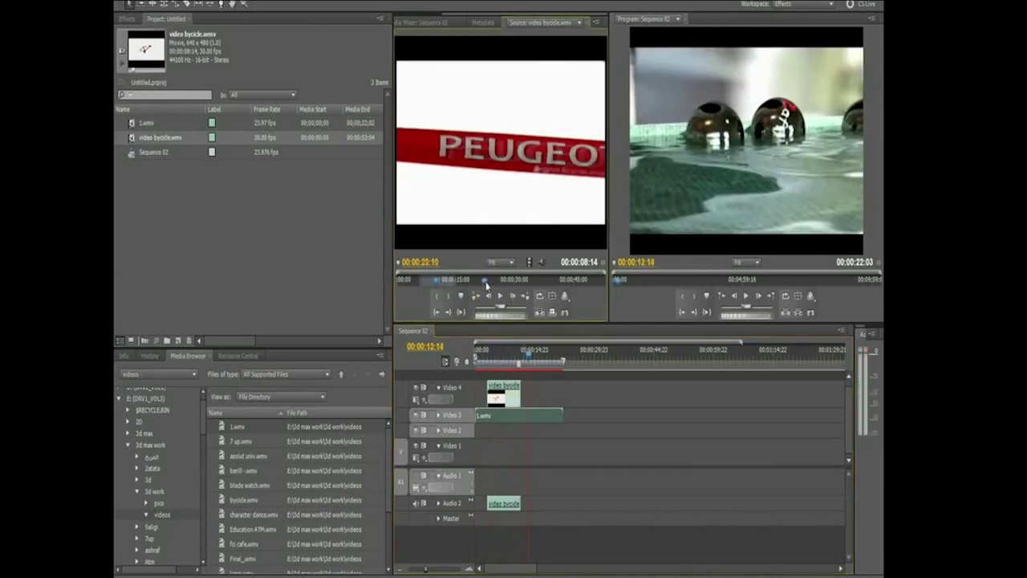
pyautogui.click(449, 297)
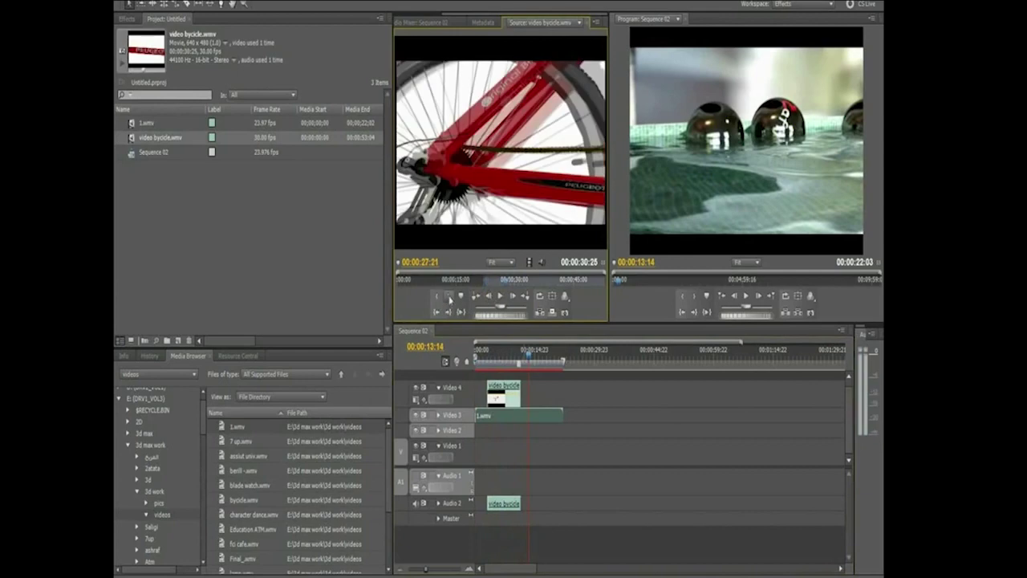
pyautogui.click(449, 297)
pyautogui.moveTo(529, 185)
pyautogui.mouseDown()
pyautogui.moveTo(546, 393)
pyautogui.moveTo(516, 361)
pyautogui.moveTo(481, 358)
pyautogui.mouseUp()
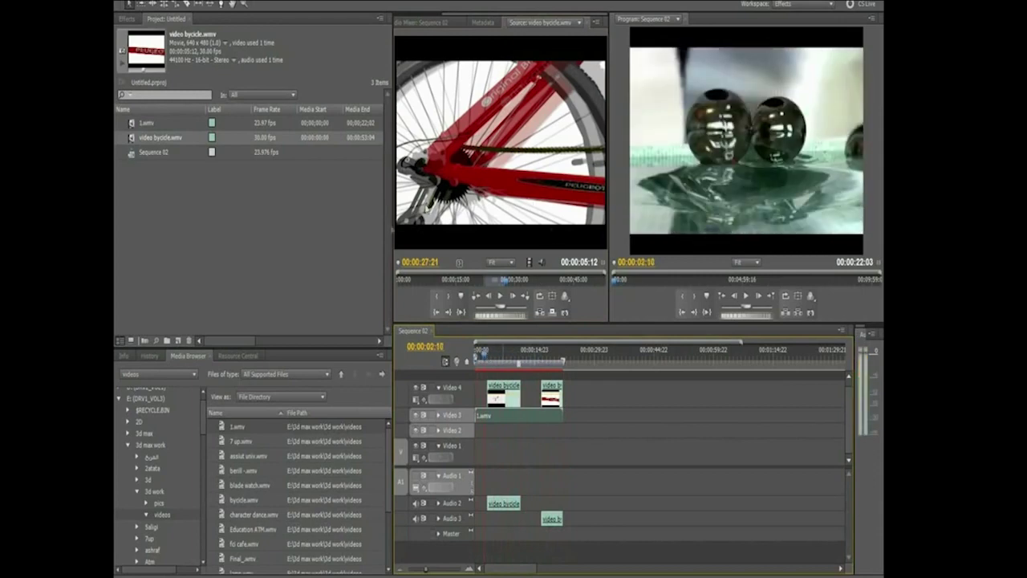
# - Delete both bicycle clips from Video 4, leaving only 1.wmv
pyautogui.click(552, 397)
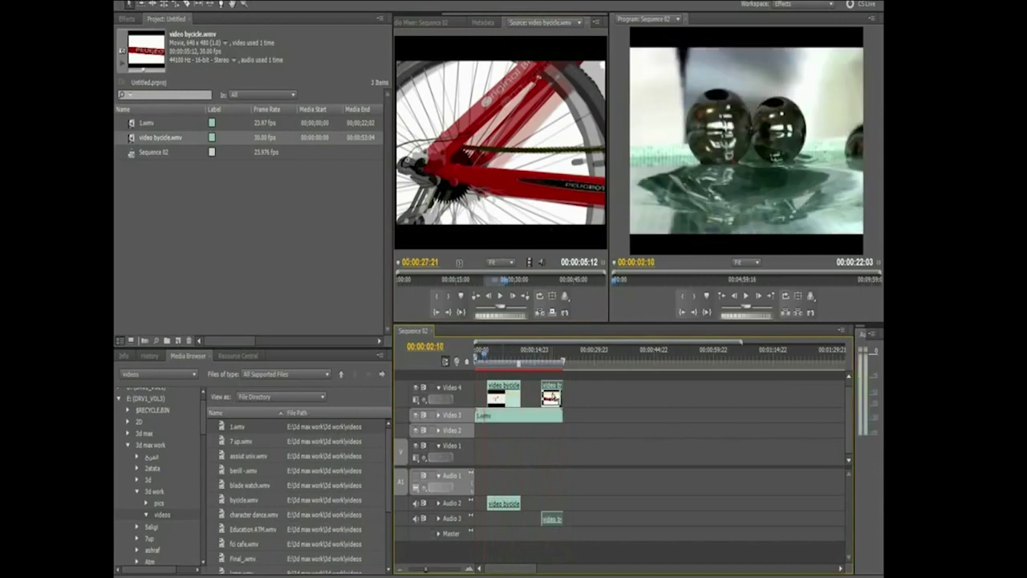
pyautogui.press('Delete')
pyautogui.click(514, 401)
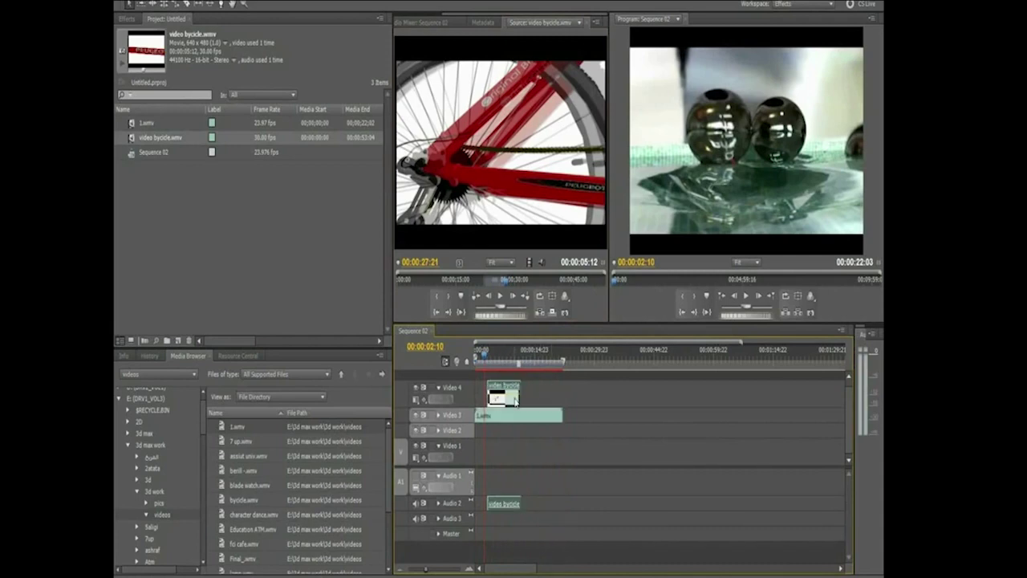
pyautogui.press('Delete')
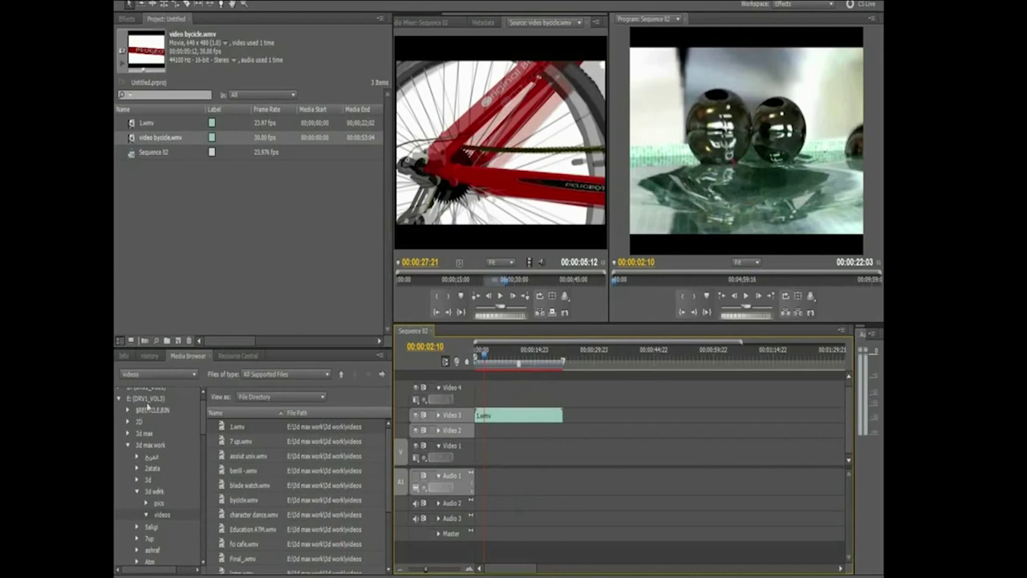
# - Import 3rian-character.jpg from the 3d work > pics folder into the project
pyautogui.doubleClick(165, 193)
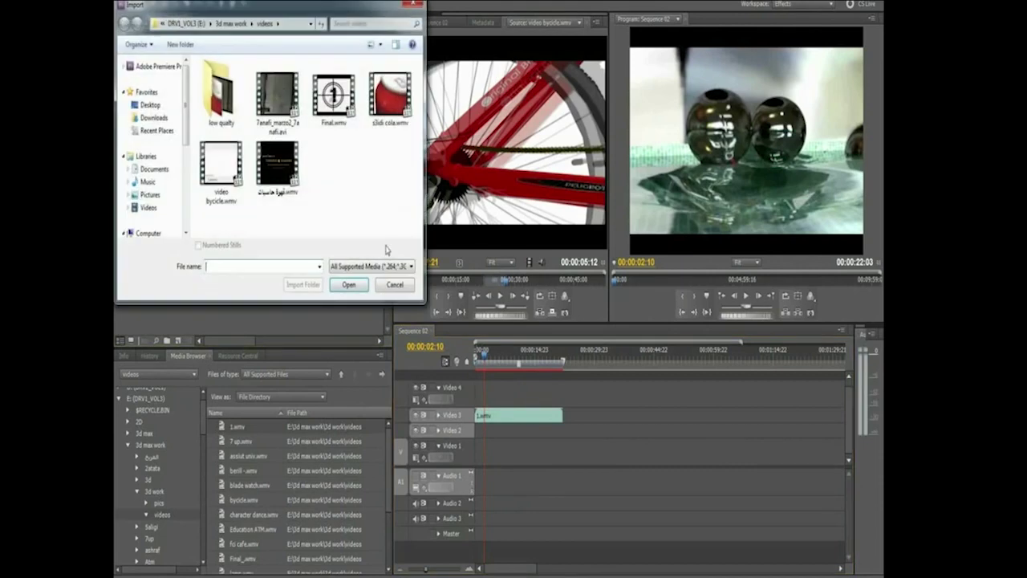
pyautogui.click(232, 23)
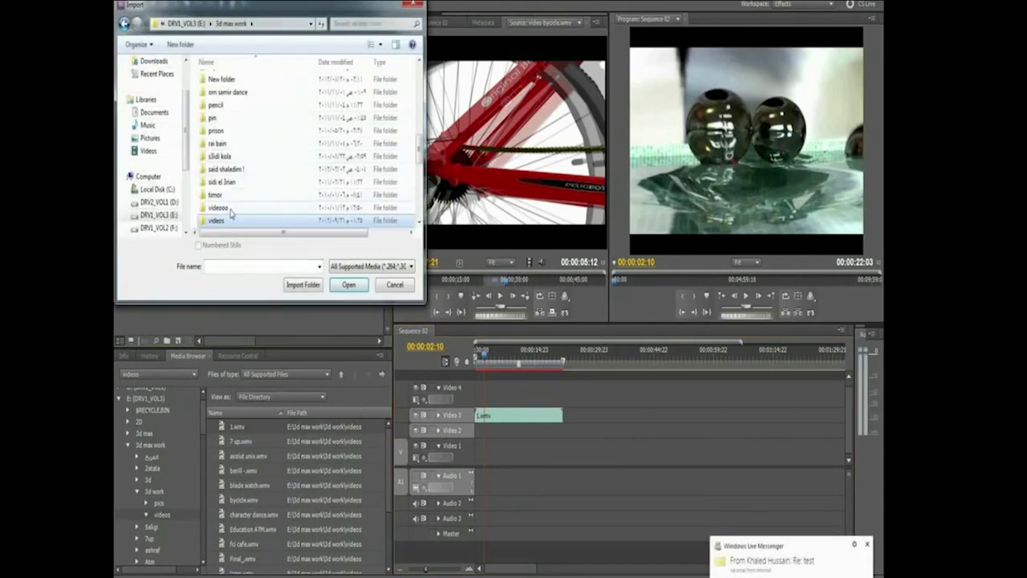
pyautogui.scroll(-1, 238, 189)
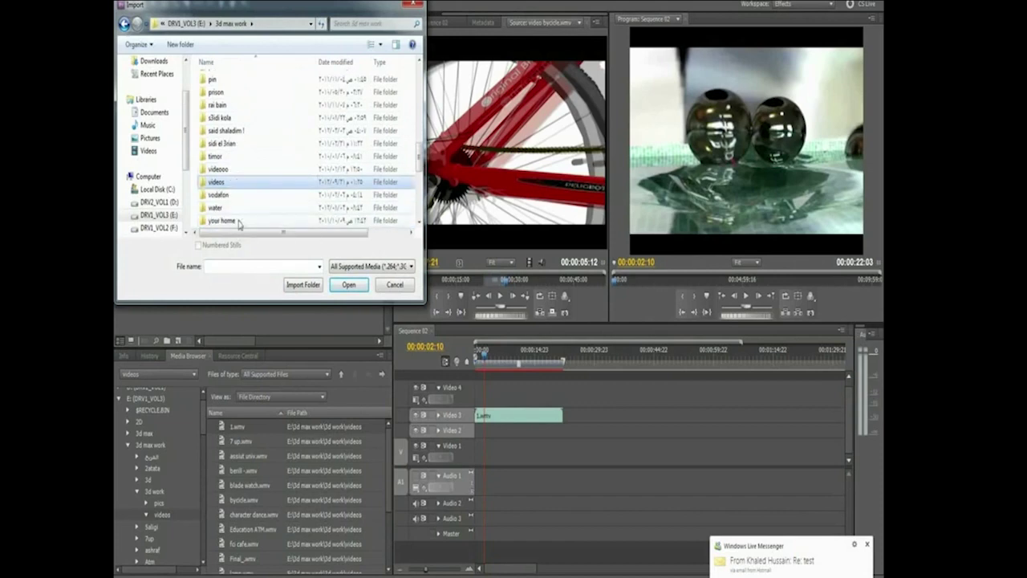
pyautogui.scroll(2, 239, 185)
pyautogui.scroll(-1, 236, 180)
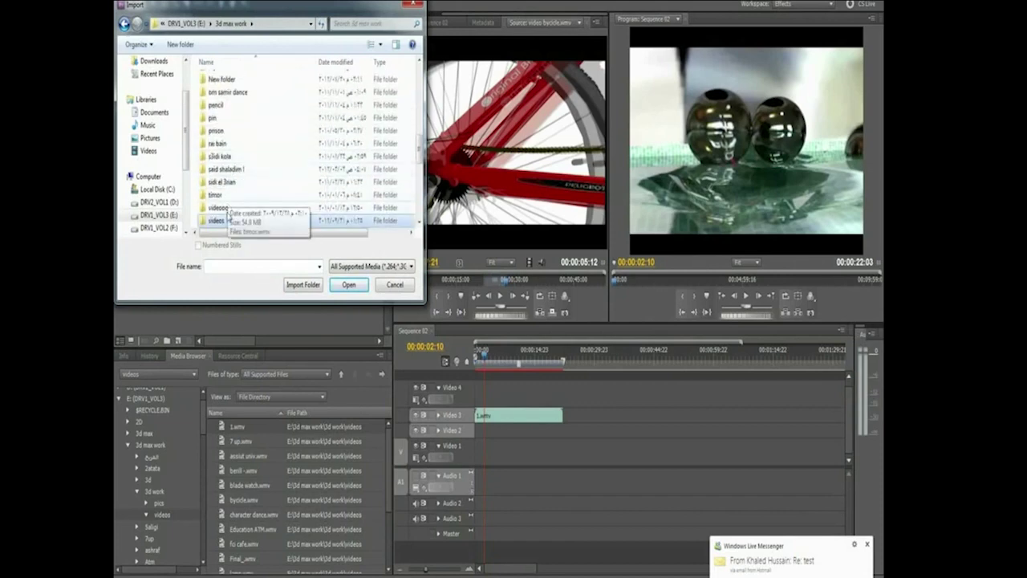
pyautogui.scroll(10, 234, 178)
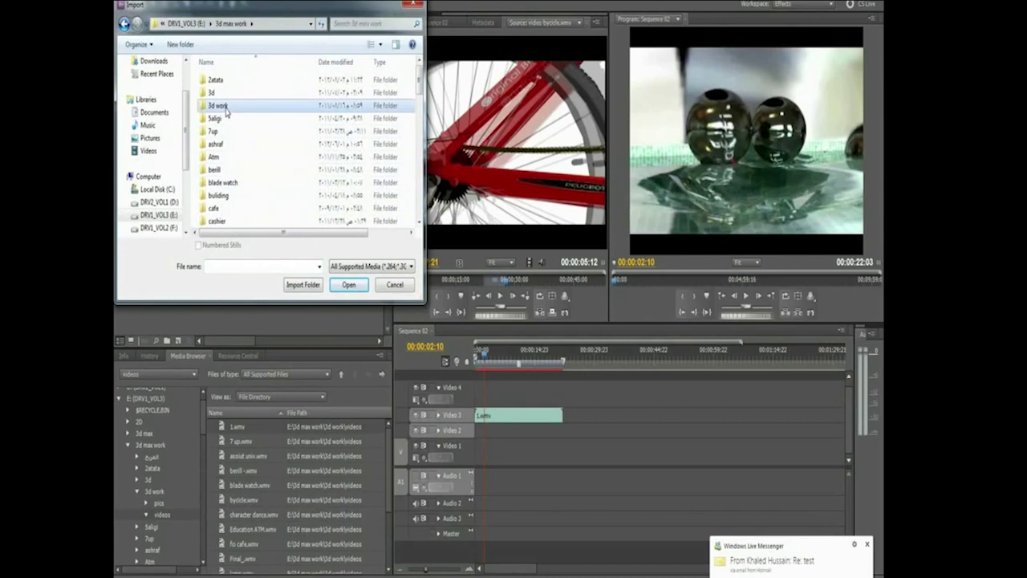
pyautogui.doubleClick(226, 109)
pyautogui.doubleClick(215, 79)
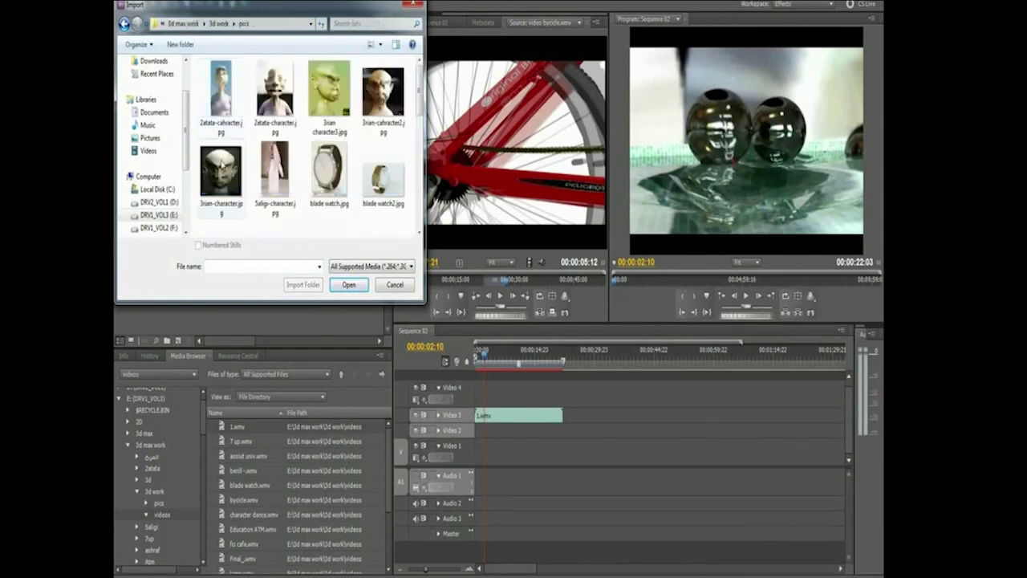
pyautogui.click(222, 165)
pyautogui.doubleClick(226, 177)
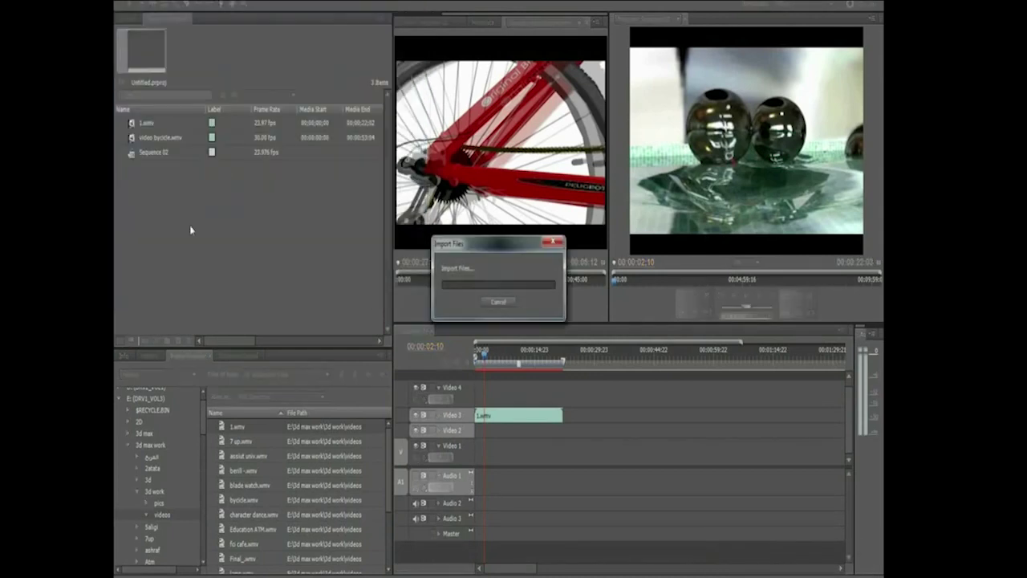
pyautogui.click(178, 168)
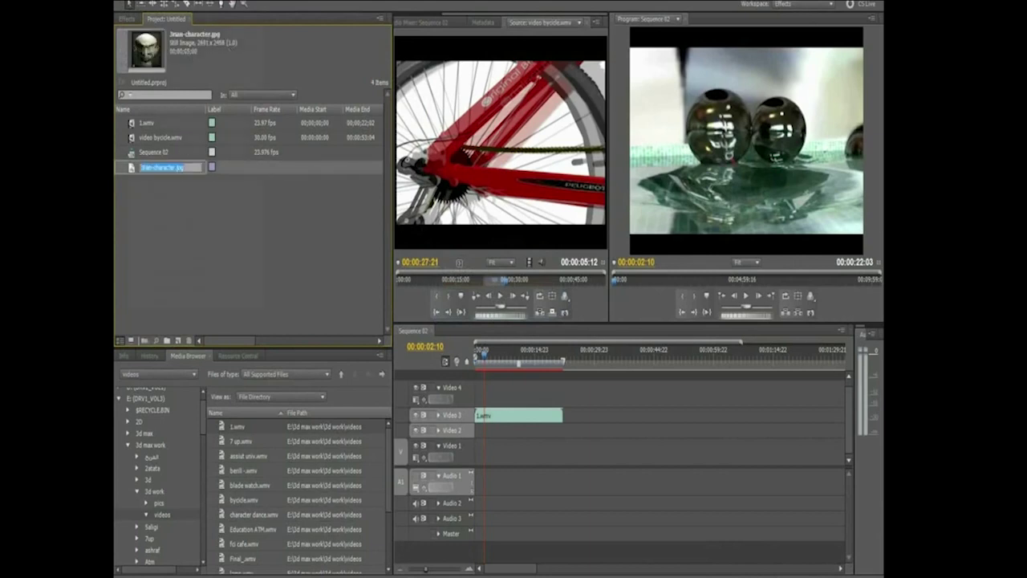
# - Edit a default duration value in General preferences and close the dialog
pyautogui.hotkey('alt', 'e')
pyautogui.moveTo(241, 303)
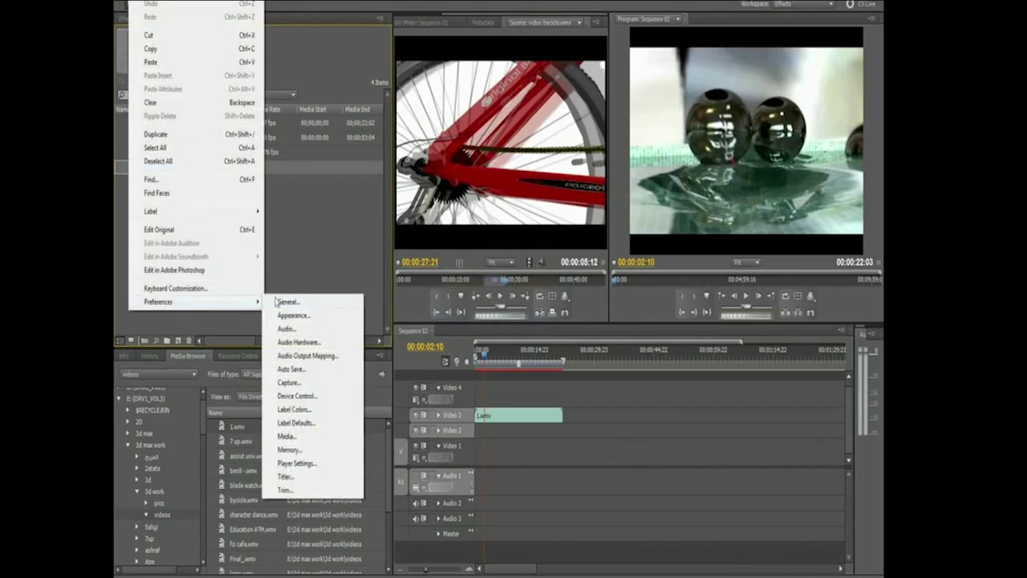
pyautogui.click(317, 304)
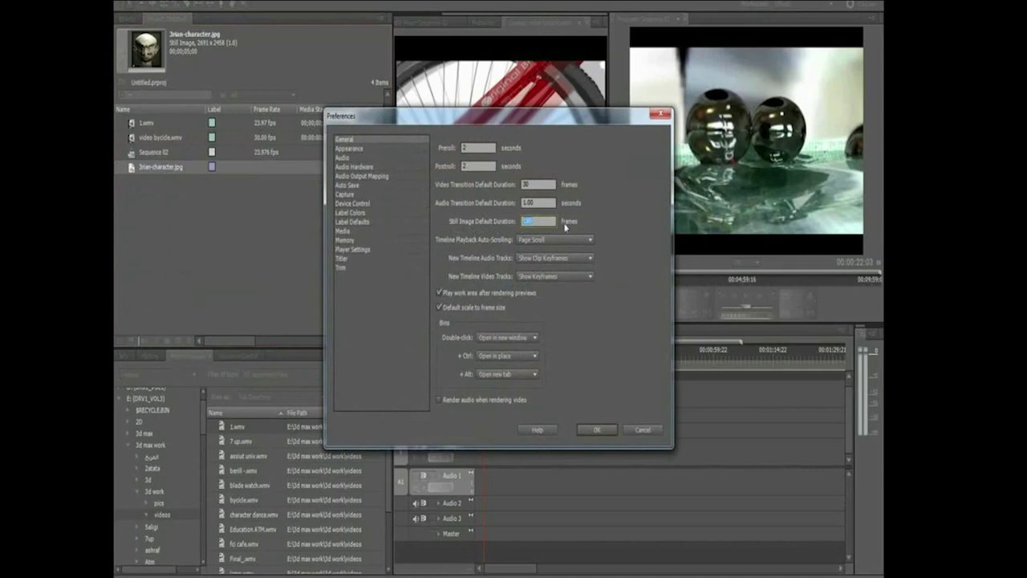
pyautogui.doubleClick(533, 185)
pyautogui.click(628, 431)
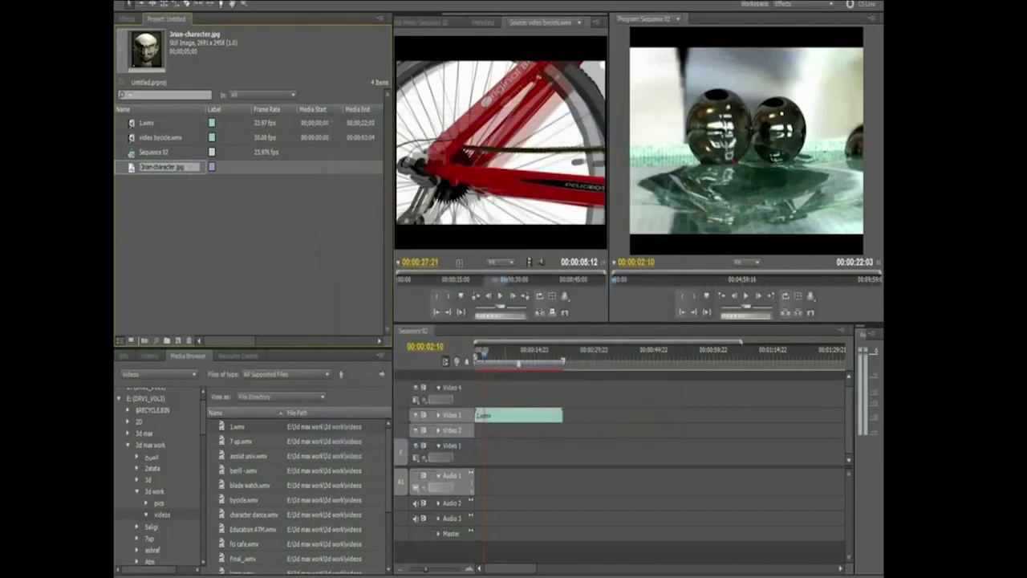
# - Delete 3rian-character.jpg from the project, re-import it, then delete it again
pyautogui.click(224, 170)
pyautogui.press('Tab')
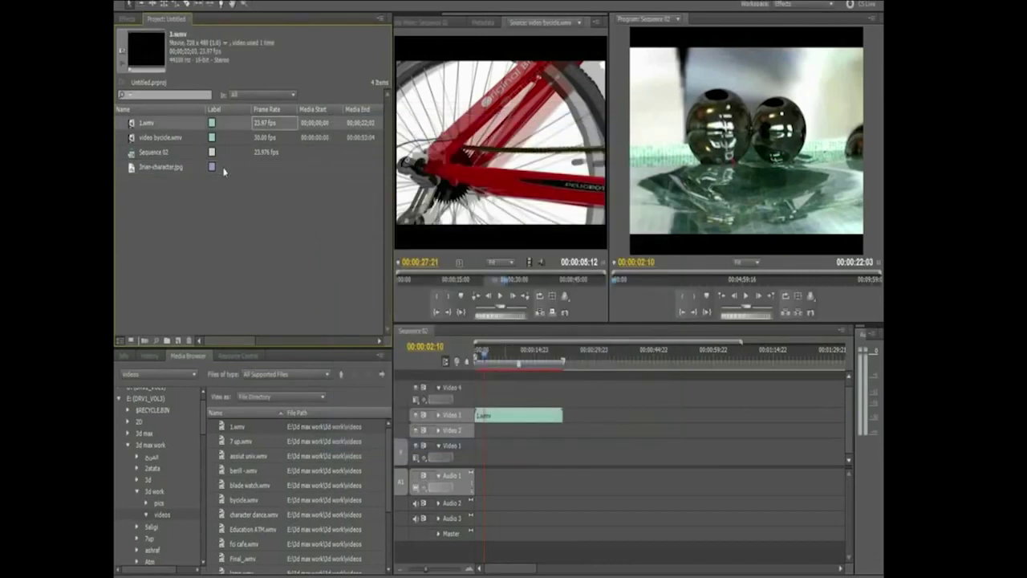
pyautogui.click(182, 167)
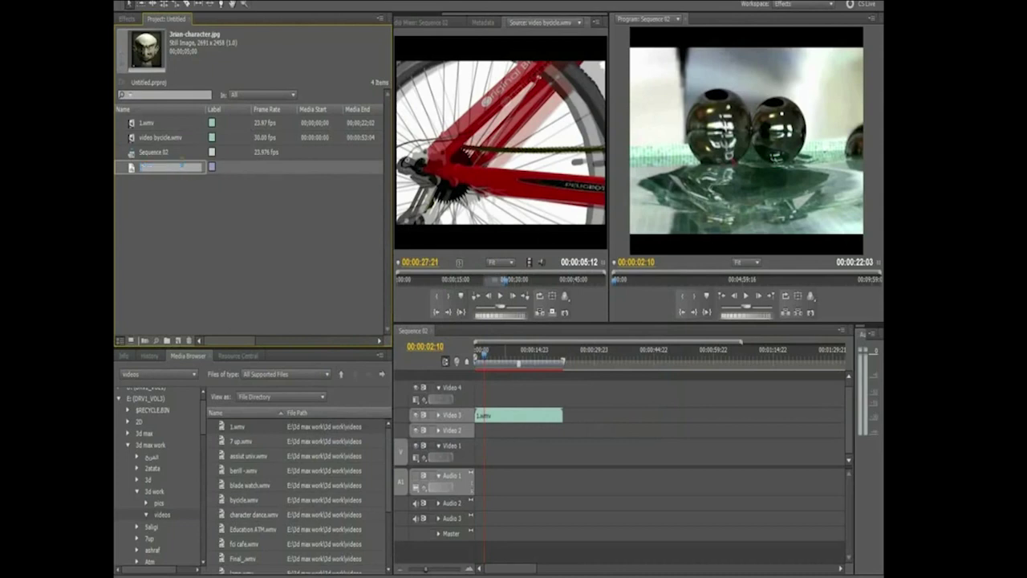
pyautogui.click(130, 168)
pyautogui.press('Delete')
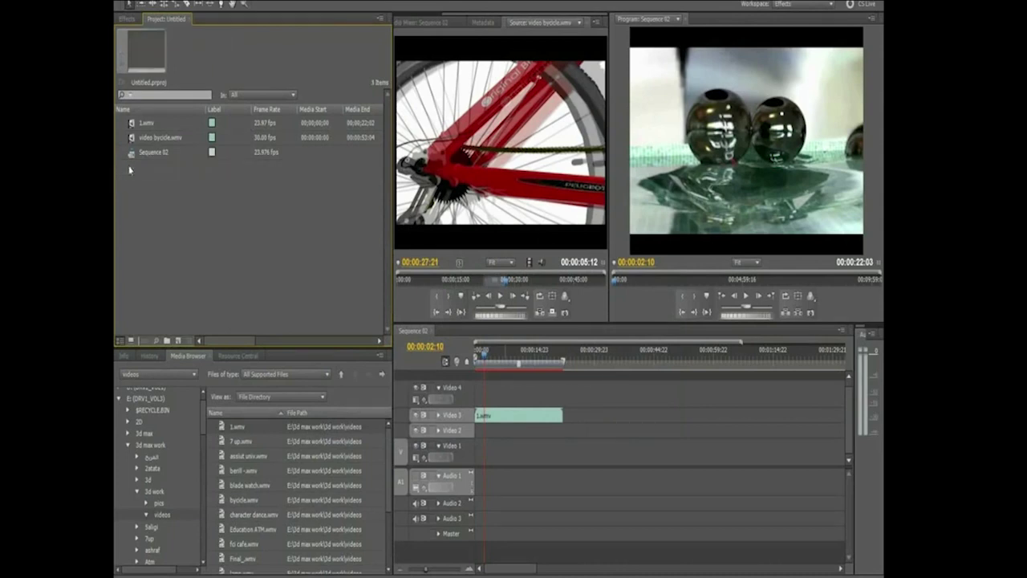
pyautogui.doubleClick(160, 197)
pyautogui.doubleClick(222, 165)
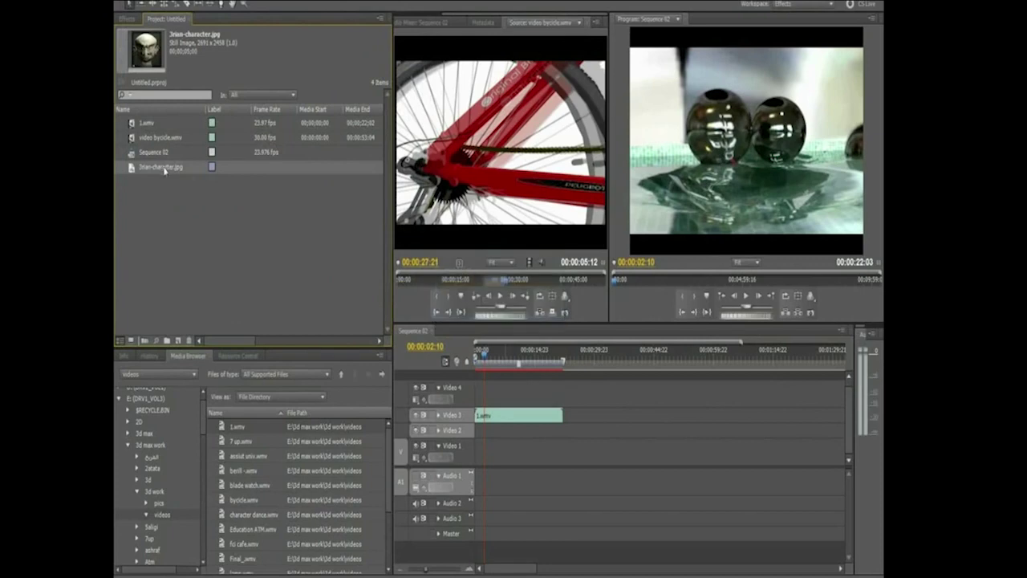
pyautogui.press('Delete')
# - Change the Still Image Default Duration in General preferences and re-import 3rian-character.jpg
pyautogui.click(141, 2)
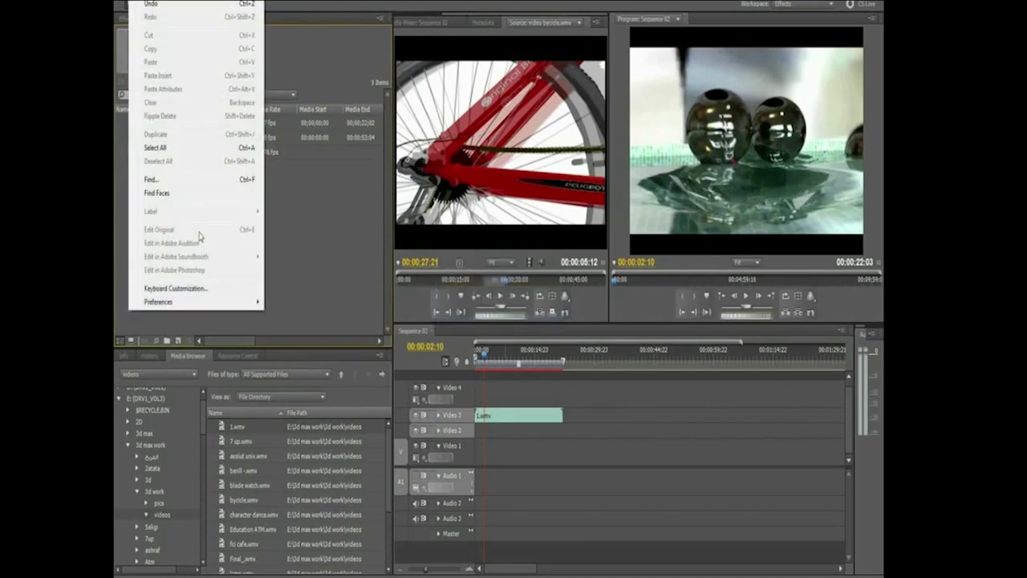
pyautogui.moveTo(232, 304)
pyautogui.click(278, 303)
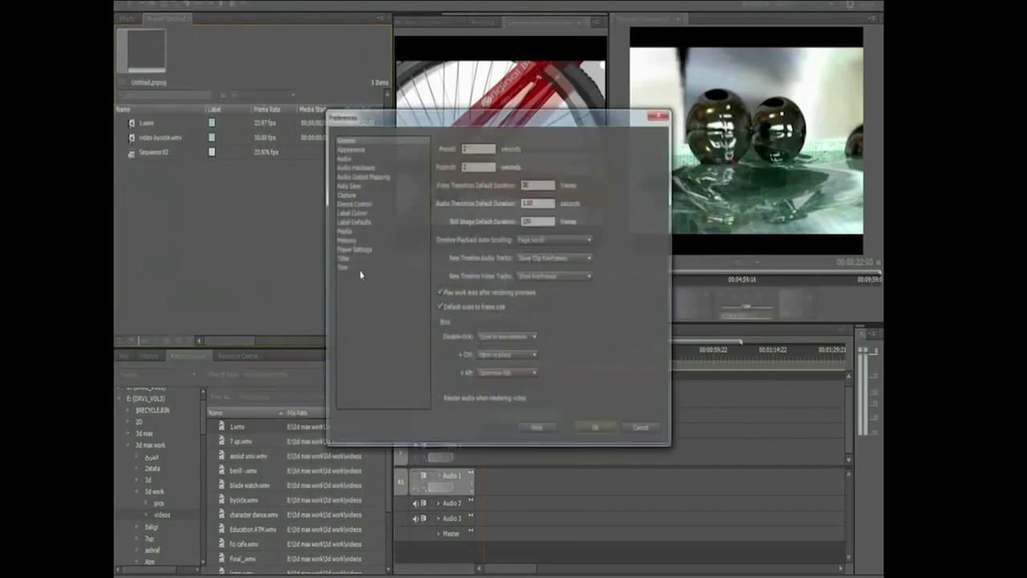
pyautogui.doubleClick(536, 220)
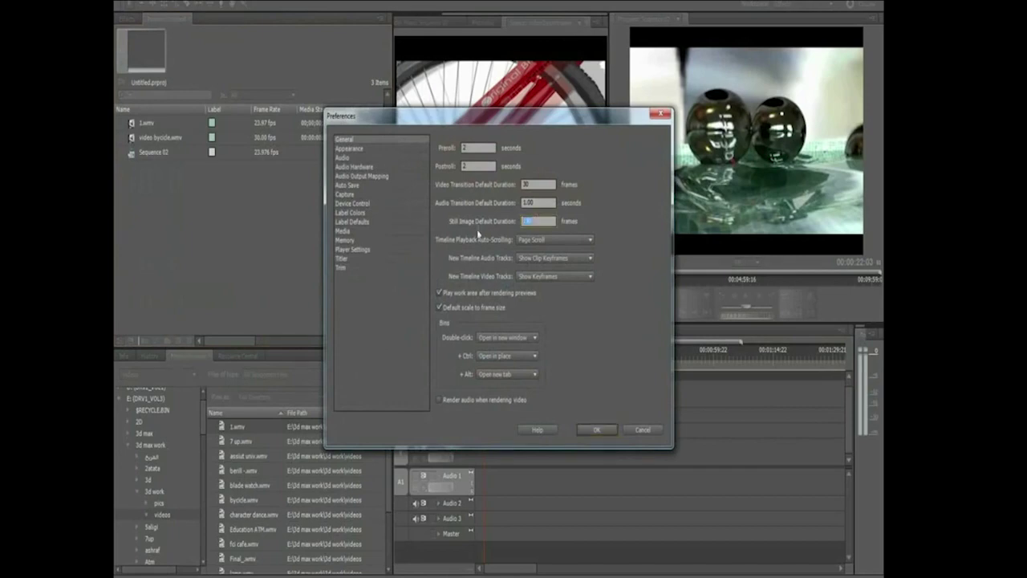
pyautogui.press('Return')
pyautogui.doubleClick(200, 218)
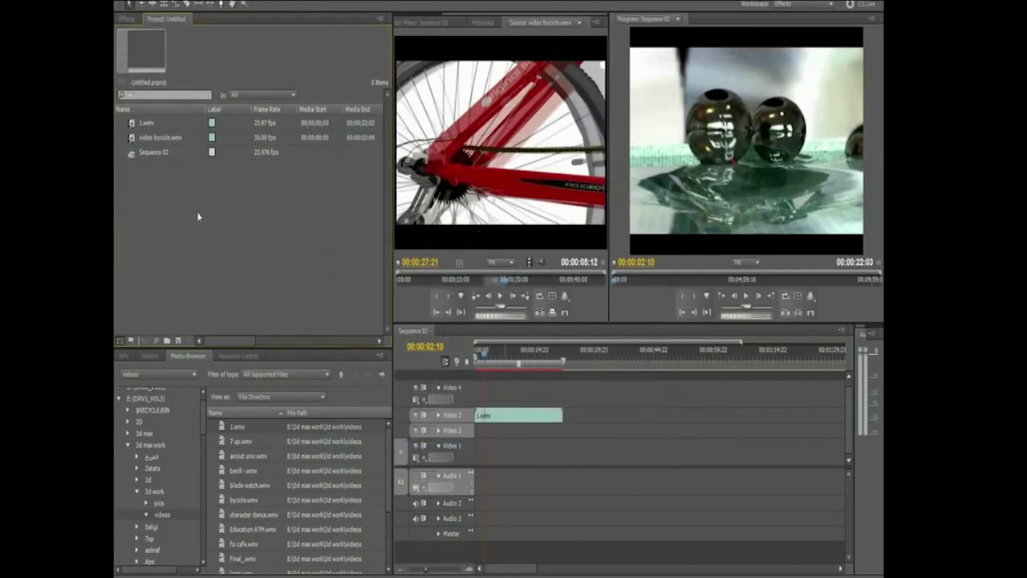
pyautogui.doubleClick(238, 200)
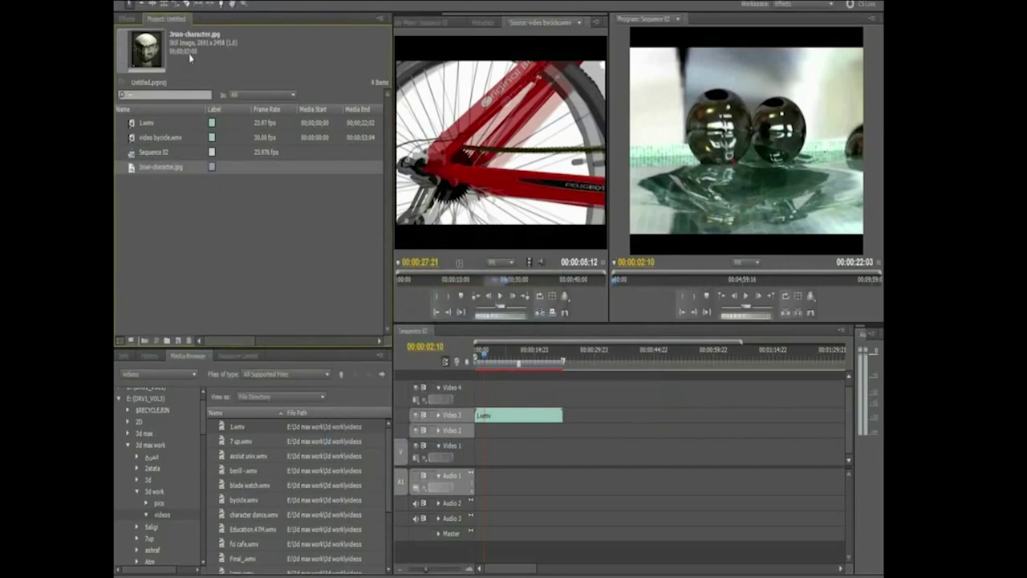
# - Drop 3rian-character.jpg after 1.wmv on Video 3 and preview the sequence, undoing an accidental trim
pyautogui.moveTo(166, 167); pyautogui.dragTo(572, 415)
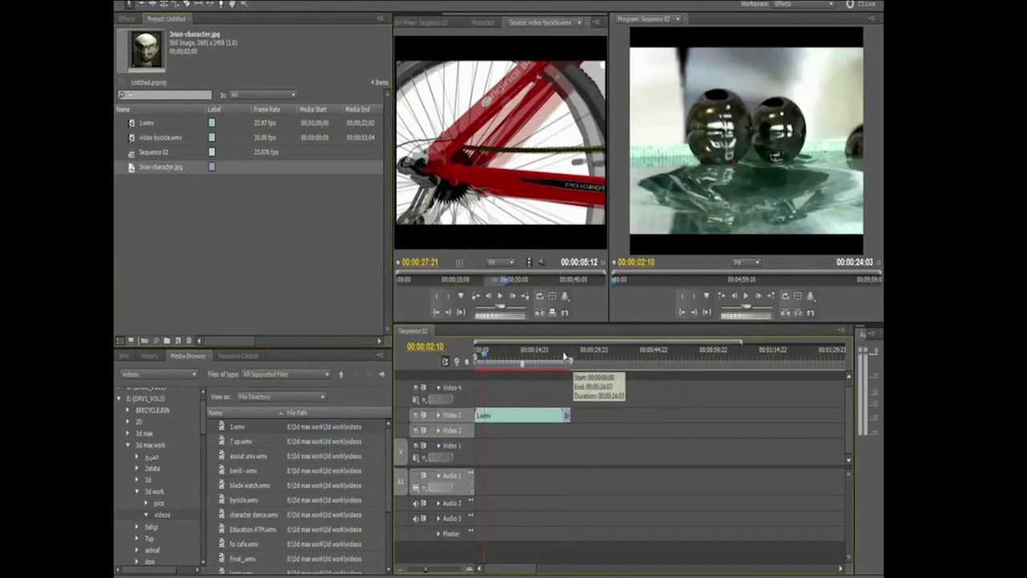
pyautogui.moveTo(564, 356); pyautogui.dragTo(499, 358)
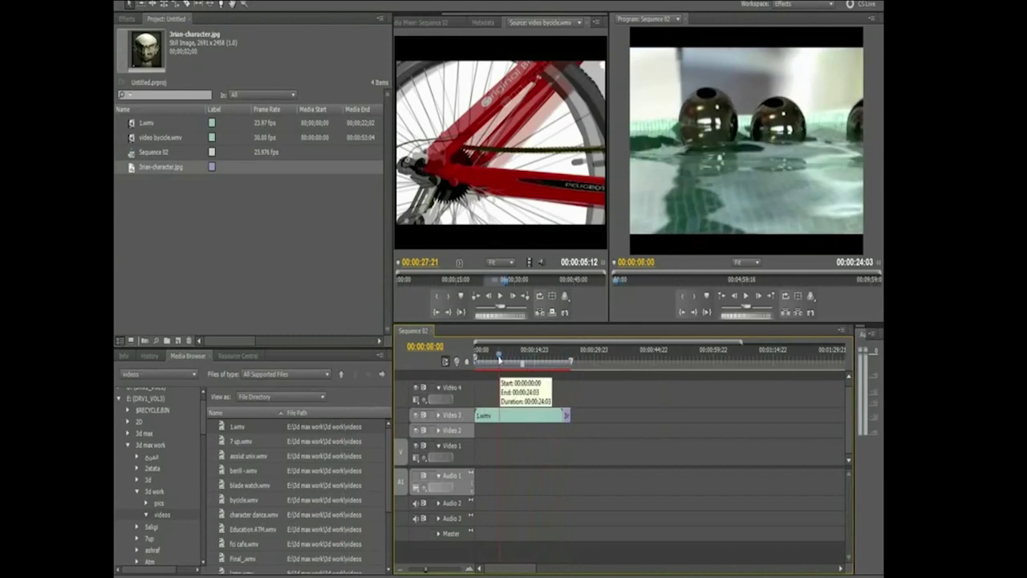
pyautogui.click(522, 353)
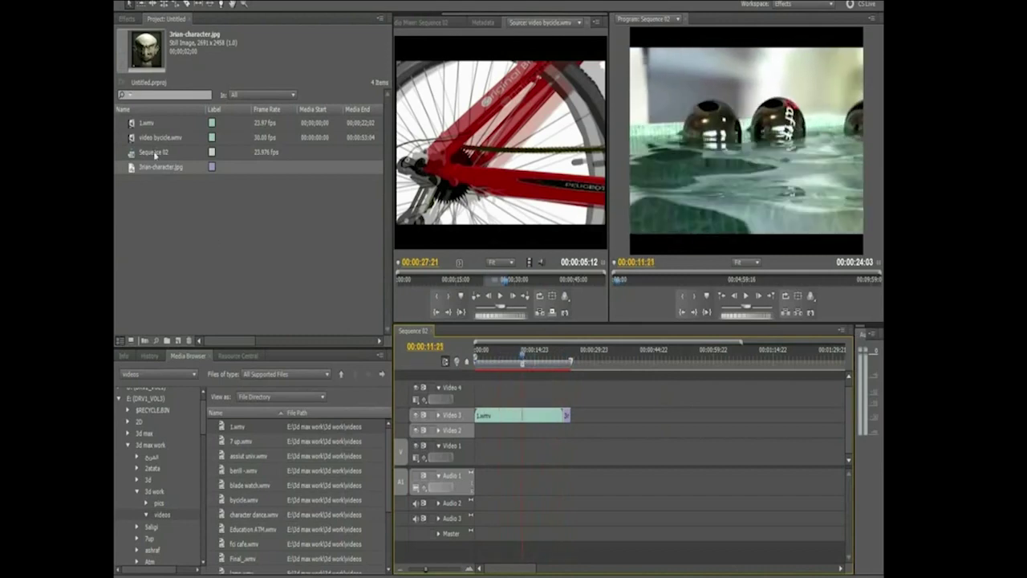
pyautogui.click(155, 153)
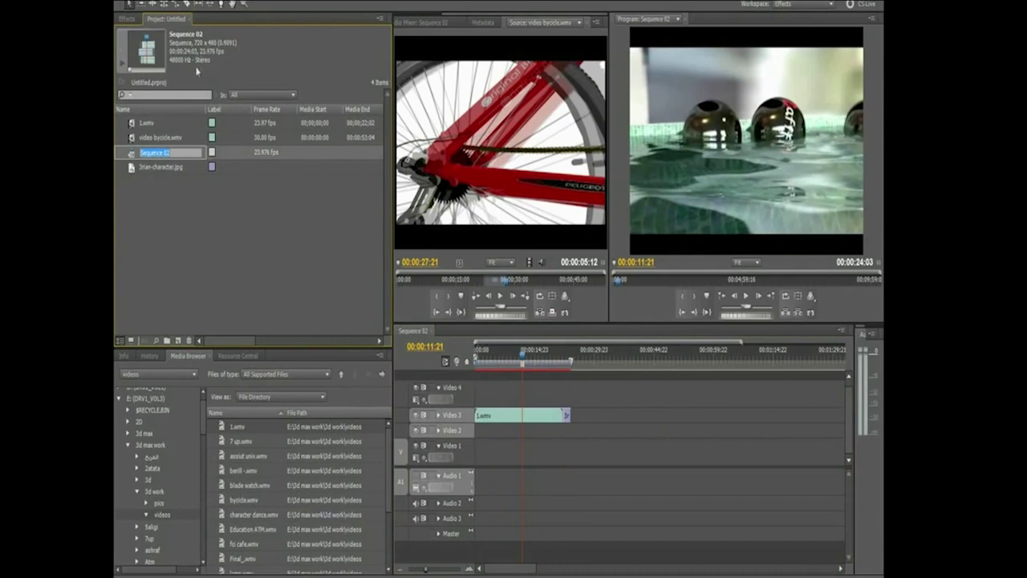
pyautogui.click(544, 353)
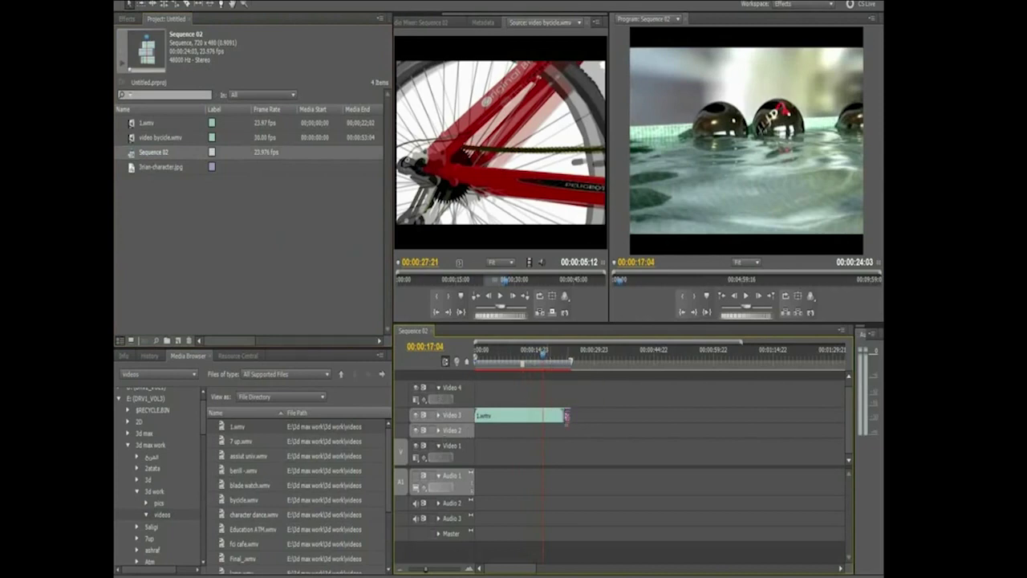
pyautogui.moveTo(569, 415); pyautogui.dragTo(563, 414)
pyautogui.hotkey('ctrl', 'z')
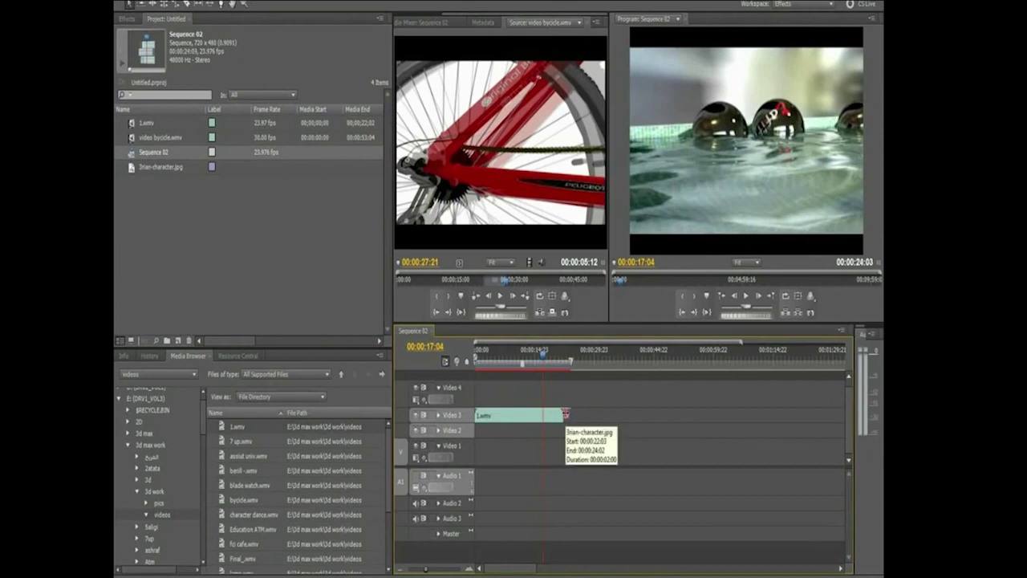
# - Move the character image up to Video 4 and slide it earlier to about 8 seconds
pyautogui.moveTo(445, 570); pyautogui.dragTo(478, 568)
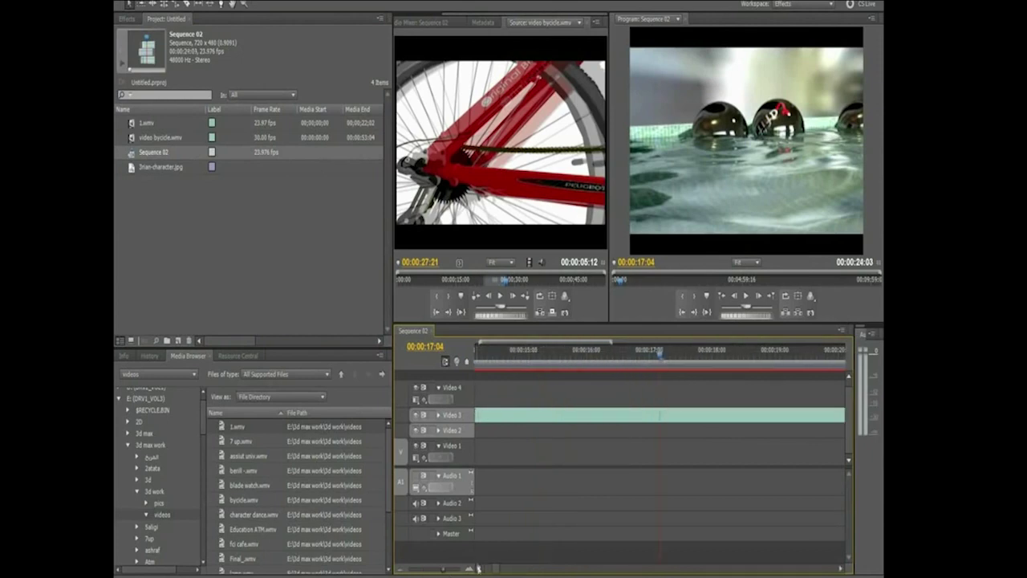
pyautogui.scroll(-5, 689, 463)
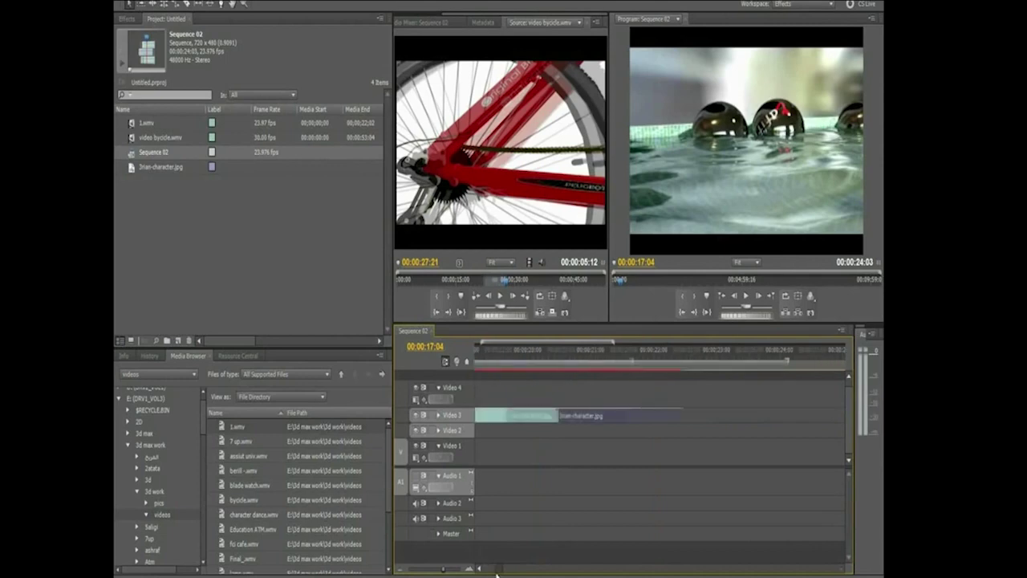
pyautogui.moveTo(674, 416); pyautogui.dragTo(516, 392)
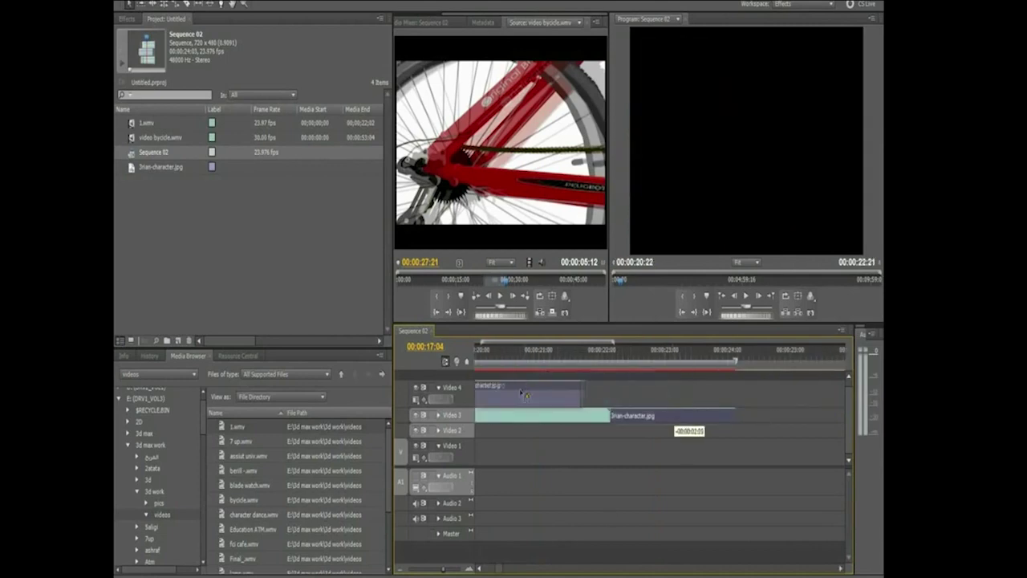
pyautogui.moveTo(444, 573); pyautogui.dragTo(431, 570)
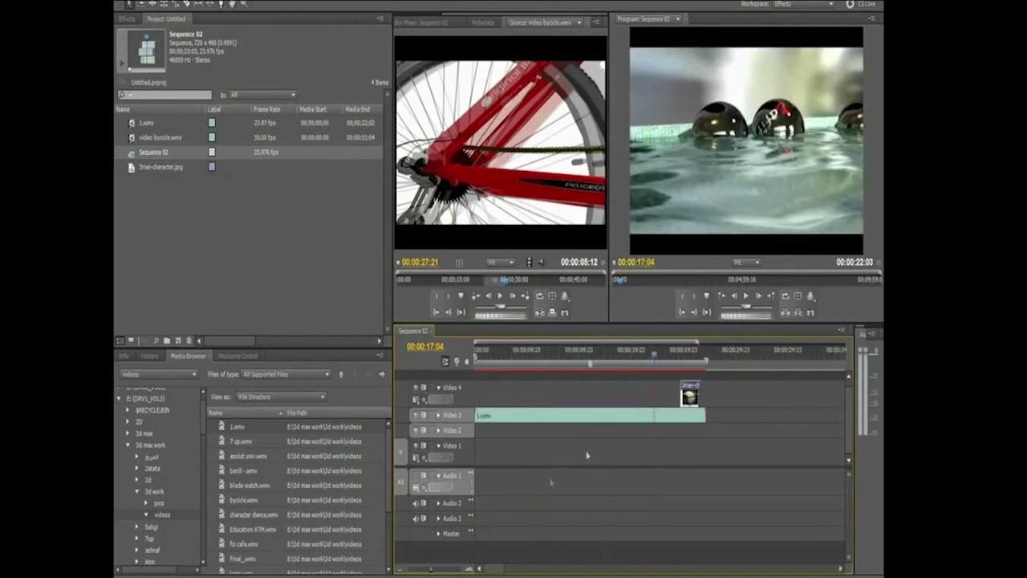
pyautogui.moveTo(689, 400); pyautogui.dragTo(563, 399)
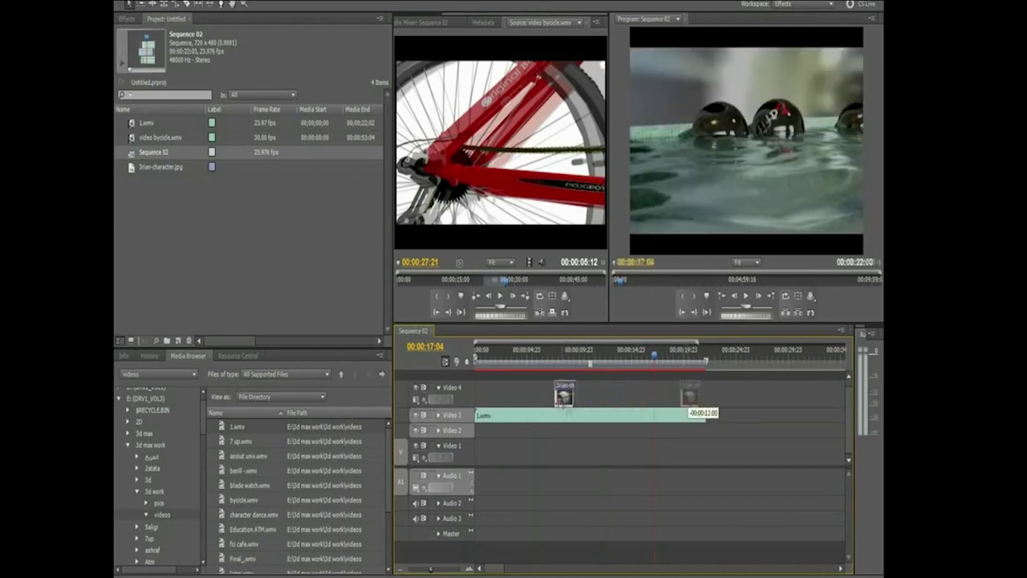
pyautogui.moveTo(560, 355); pyautogui.dragTo(562, 355)
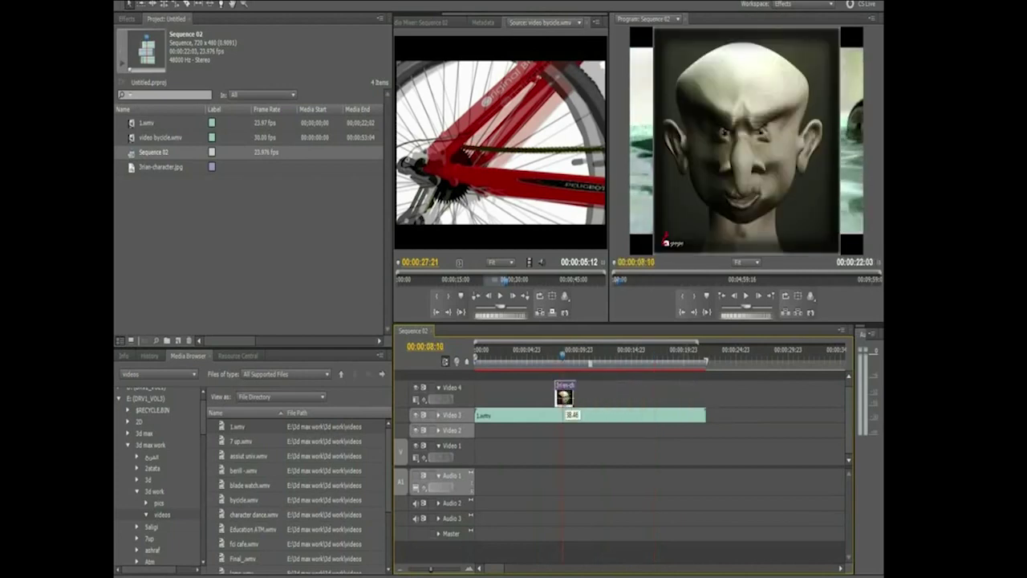
pyautogui.hotkey('ctrl', 'd')
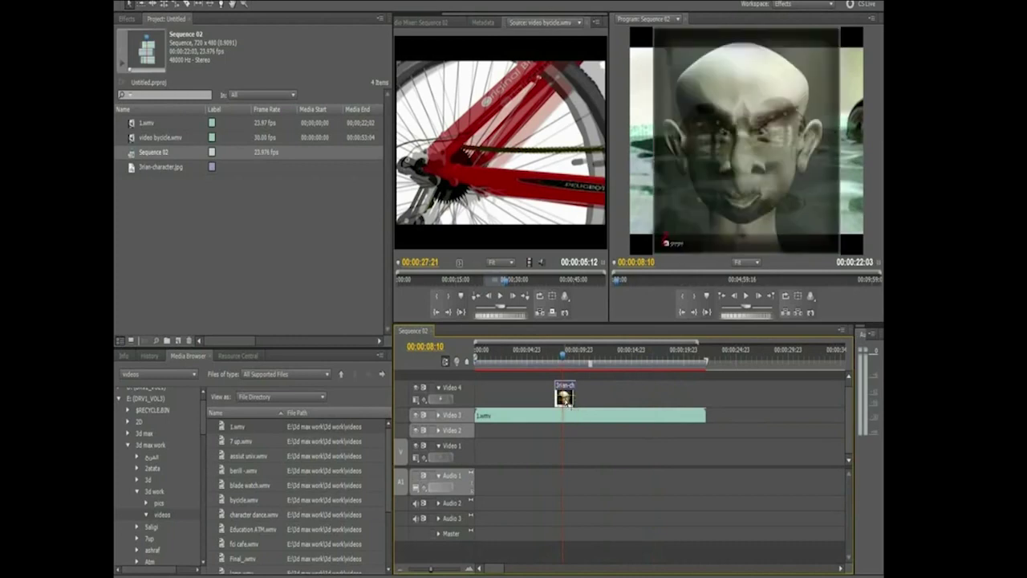
pyautogui.moveTo(564, 354); pyautogui.dragTo(558, 360)
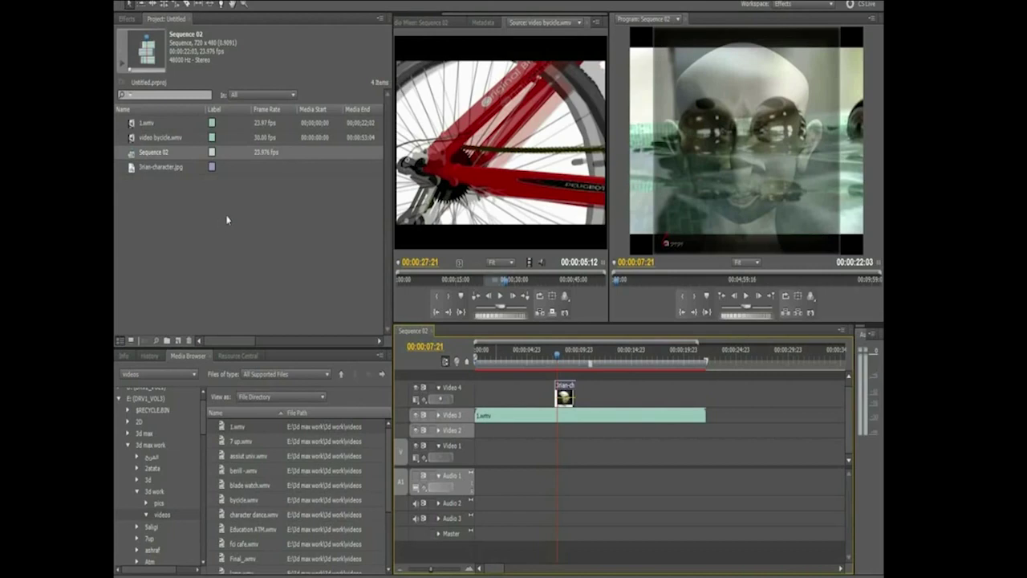
# - Import 00000.png from Desktop > New folder (6) as a Numbered Stills image sequence
pyautogui.click(143, 3)
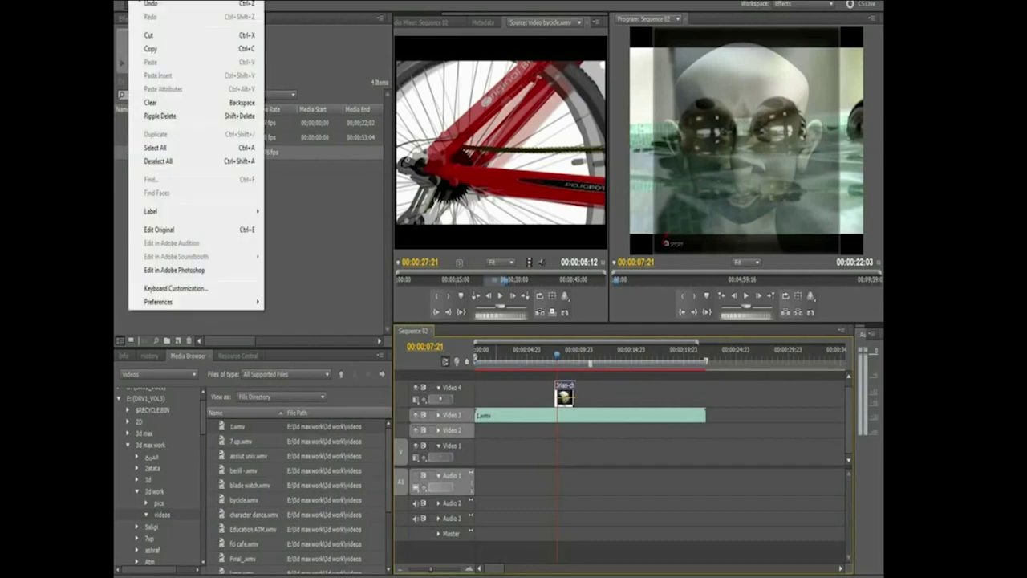
pyautogui.click(143, 2)
pyautogui.doubleClick(159, 208)
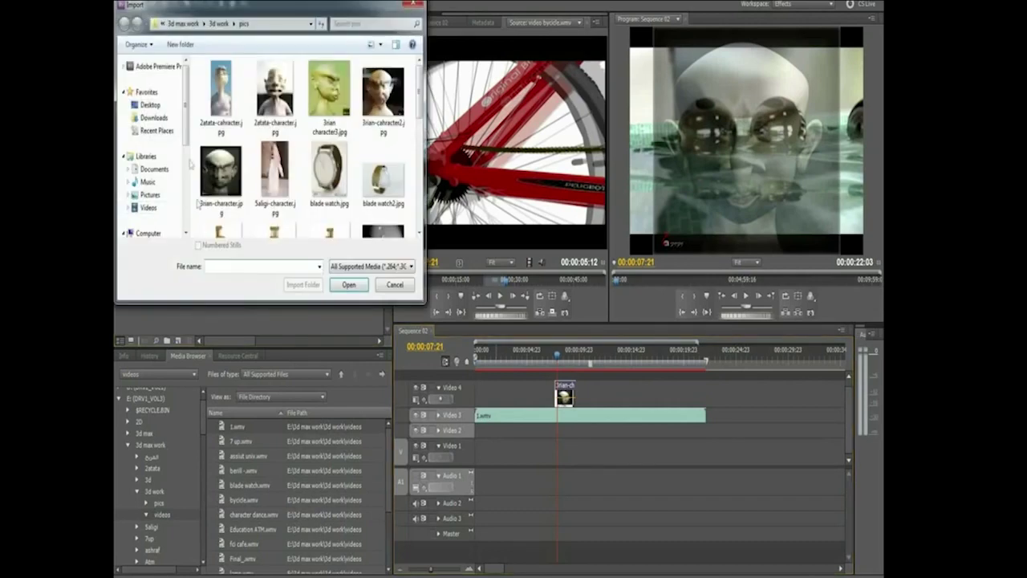
pyautogui.click(162, 105)
pyautogui.scroll(-5, 257, 211)
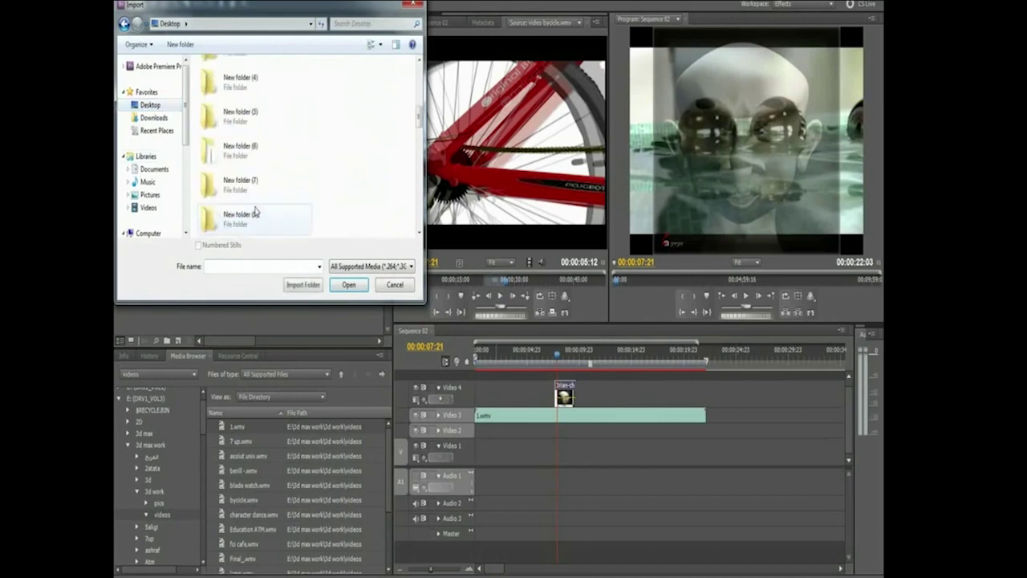
pyautogui.doubleClick(250, 183)
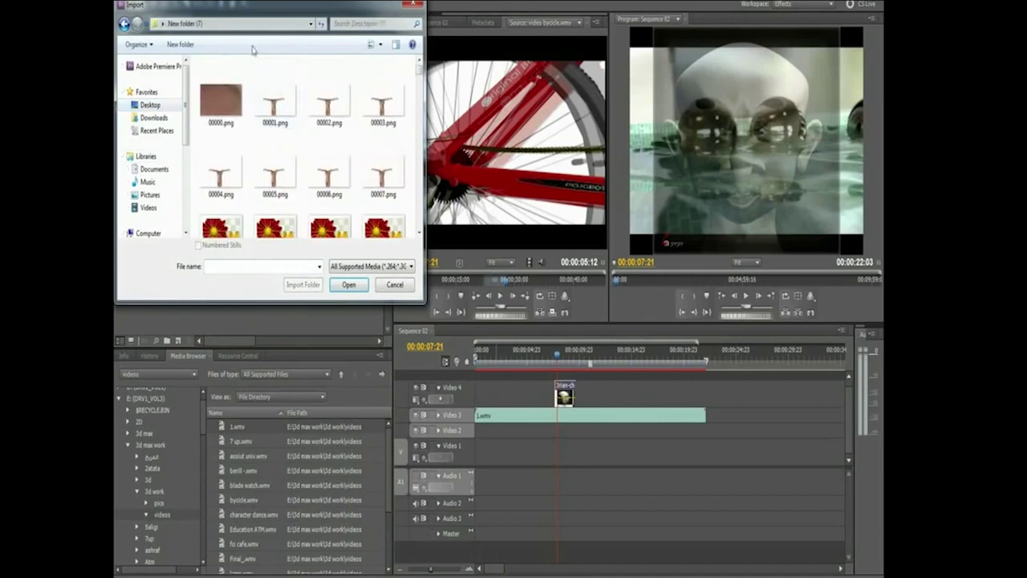
pyautogui.click(125, 23)
pyautogui.doubleClick(232, 193)
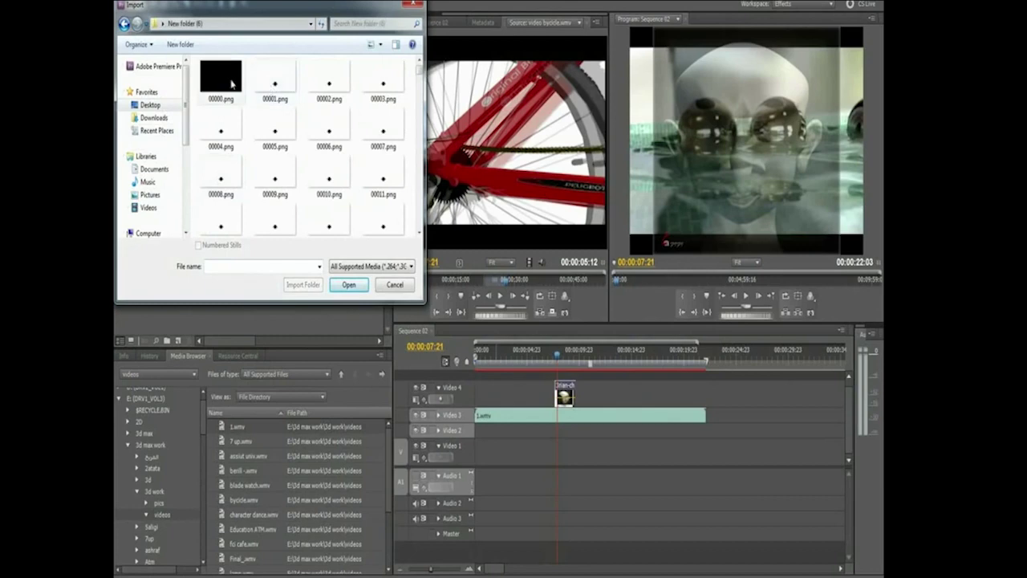
pyautogui.click(230, 83)
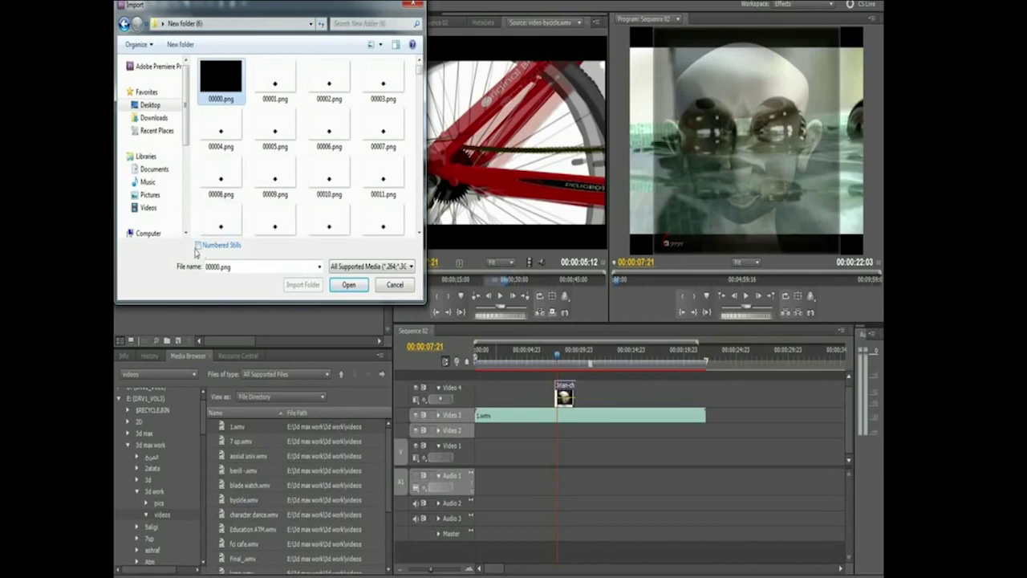
pyautogui.click(198, 245)
pyautogui.click(354, 282)
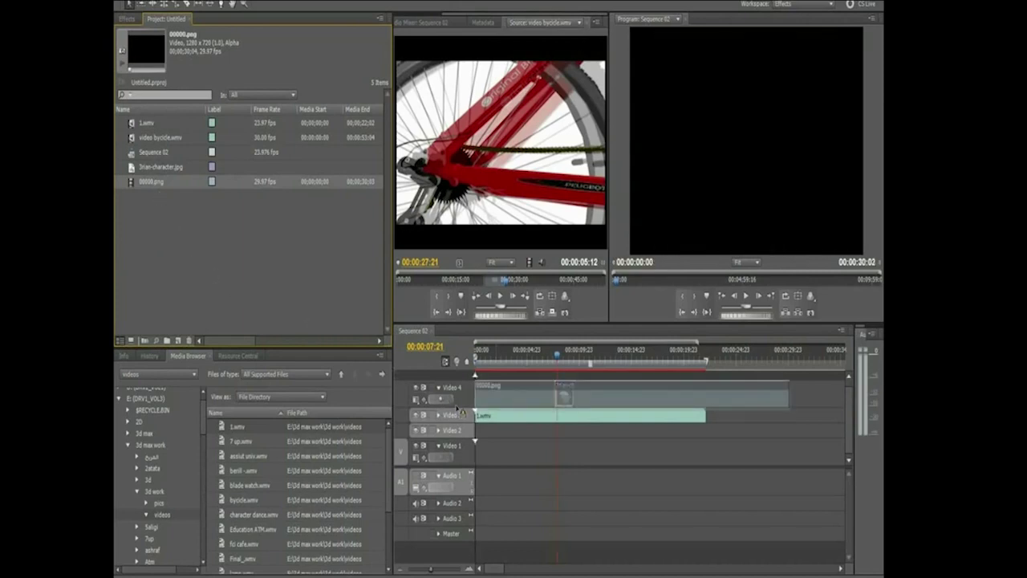
# - Place the 00000.png sequence on Video 4 at the start and preview it over 1.wmv
pyautogui.moveTo(253, 299); pyautogui.dragTo(480, 400)
pyautogui.moveTo(564, 397); pyautogui.dragTo(562, 399)
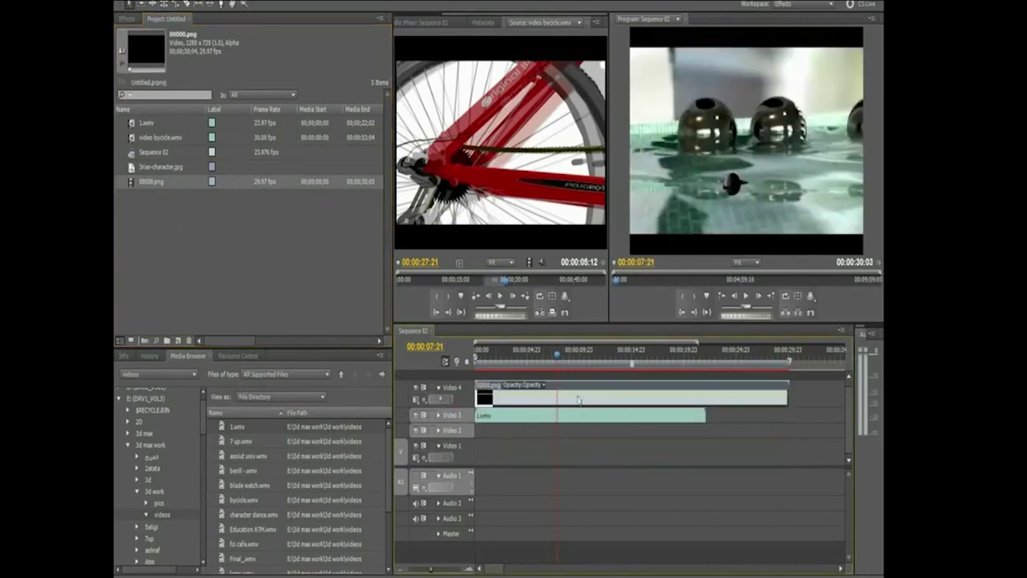
pyautogui.click(530, 358)
pyautogui.press('space')
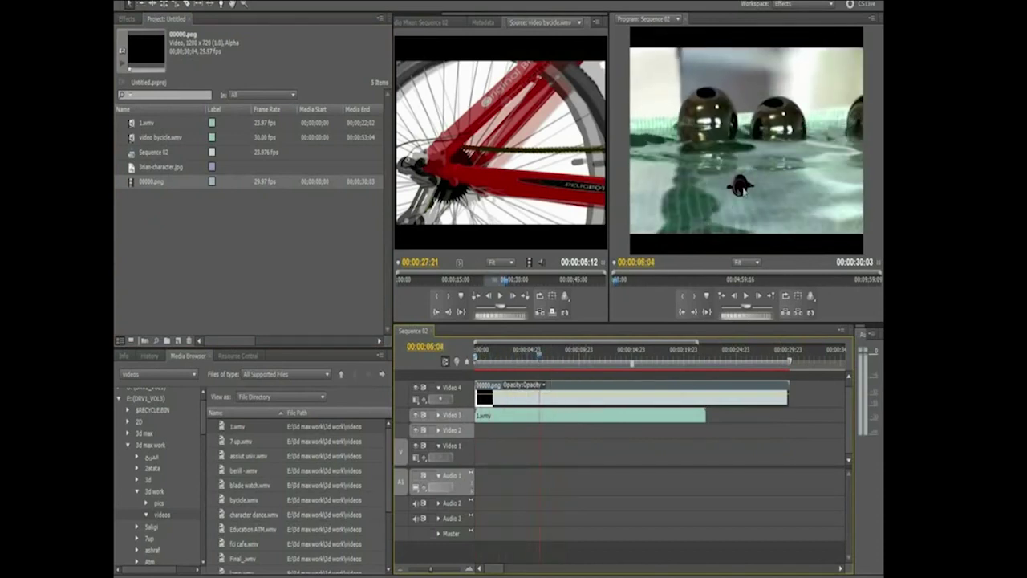
pyautogui.moveTo(546, 359)
pyautogui.mouseDown()
pyautogui.moveTo(736, 356)
pyautogui.moveTo(484, 358)
pyautogui.moveTo(512, 359)
pyautogui.mouseUp()
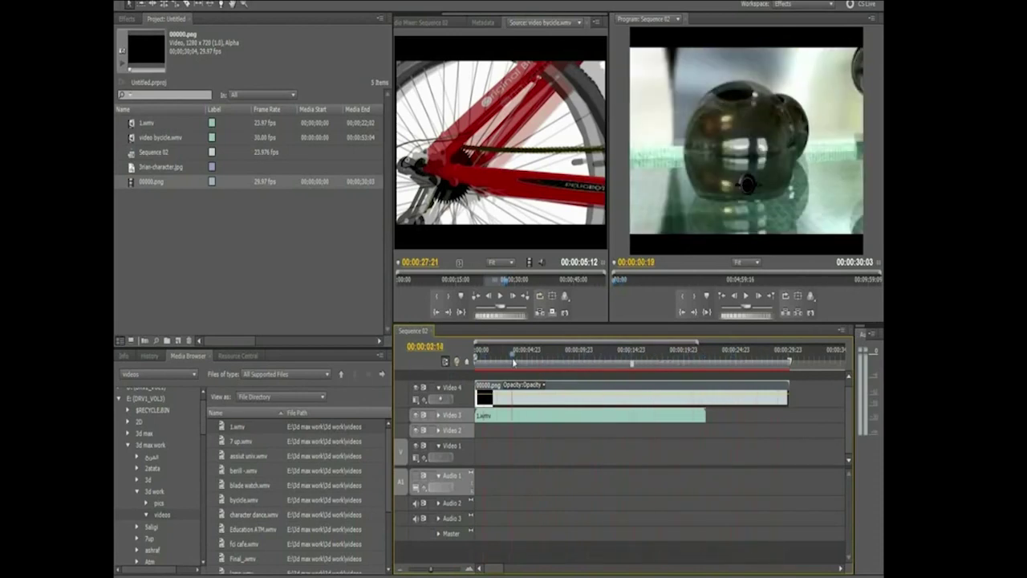
# - Delete 00000.png from Video 4 and browse the import dialog to E:\3d max work\3d work\videos
pyautogui.press('Delete')
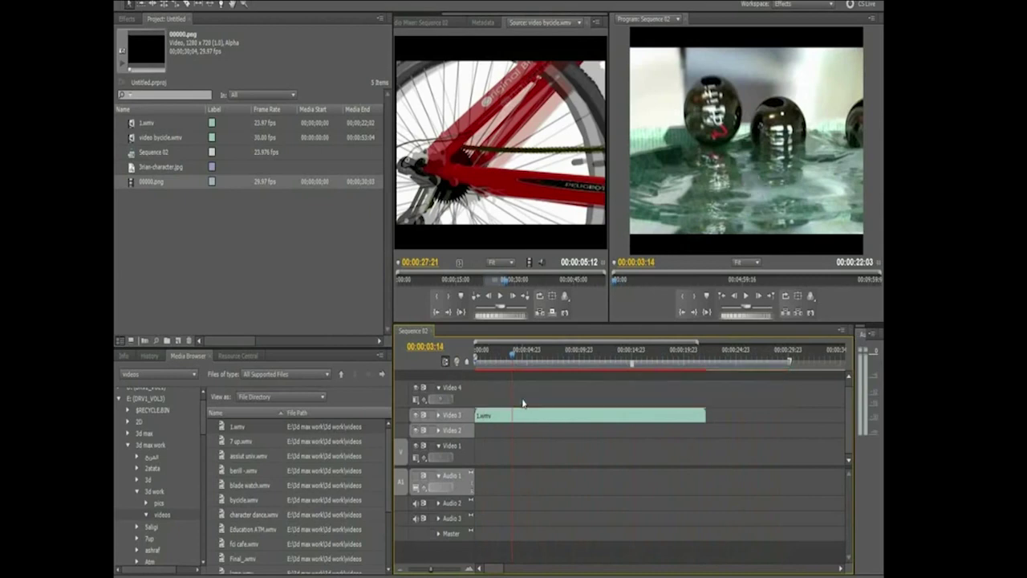
pyautogui.doubleClick(186, 211)
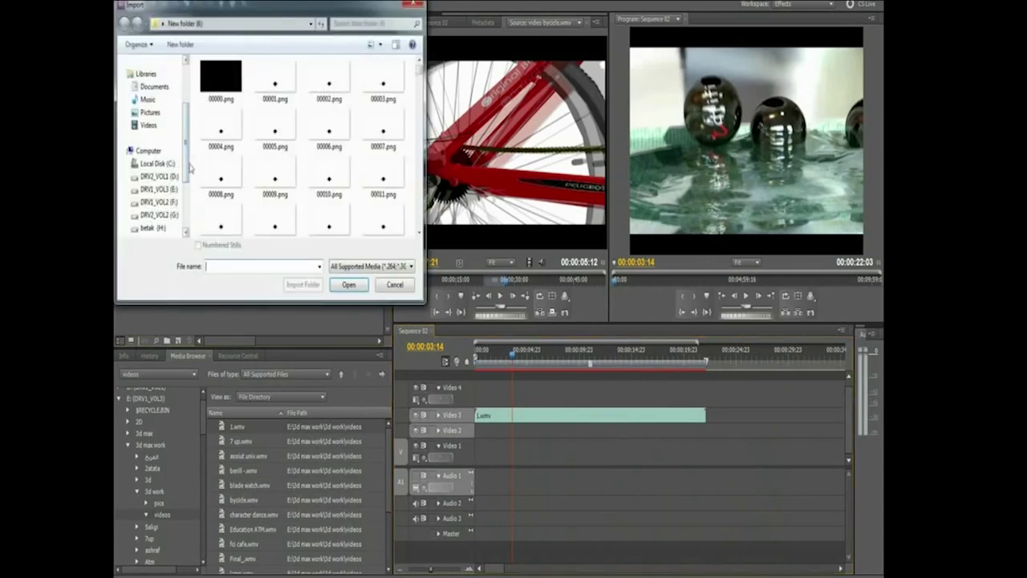
pyautogui.moveTo(187, 166); pyautogui.dragTo(187, 173)
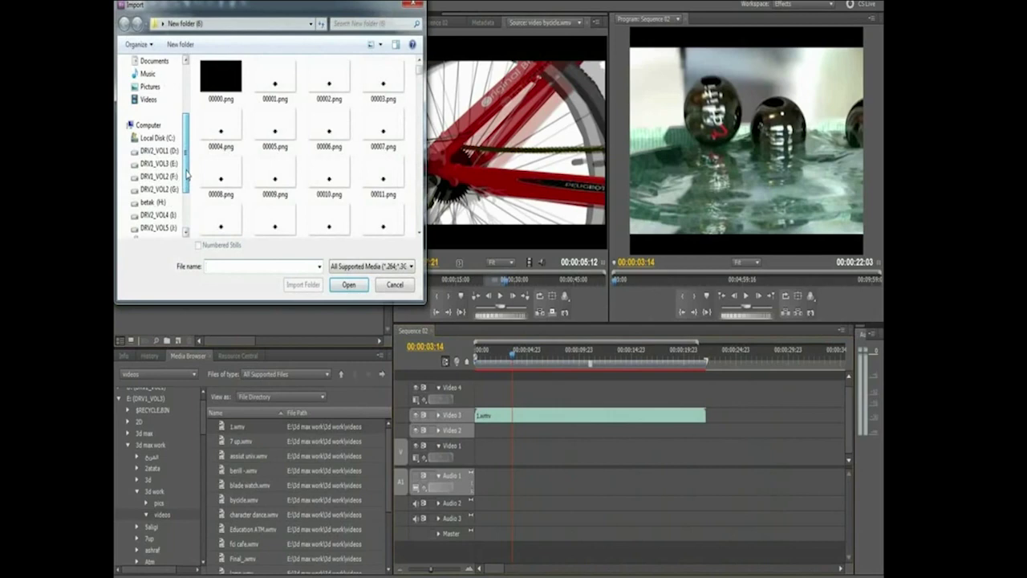
pyautogui.click(160, 164)
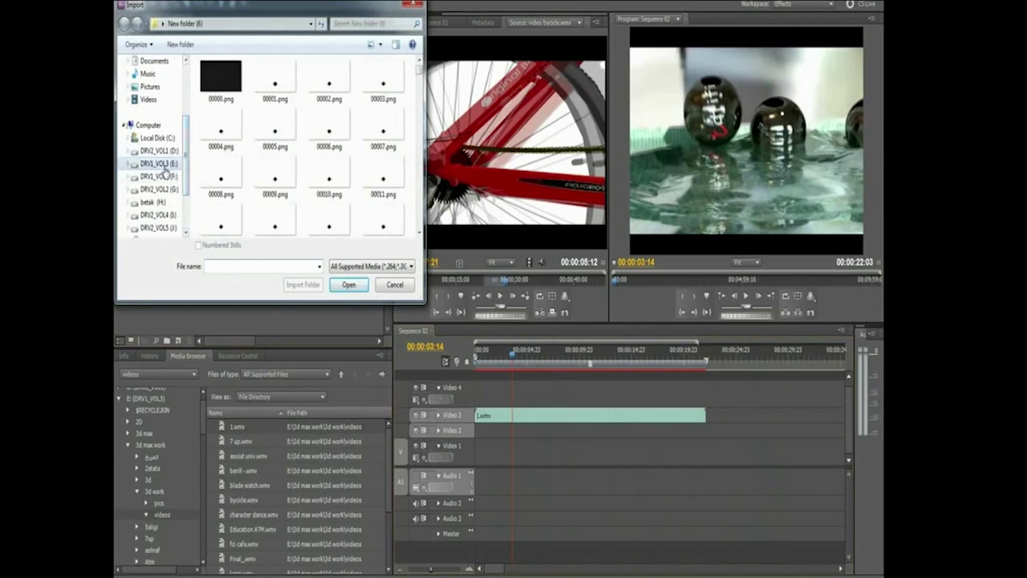
pyautogui.doubleClick(225, 119)
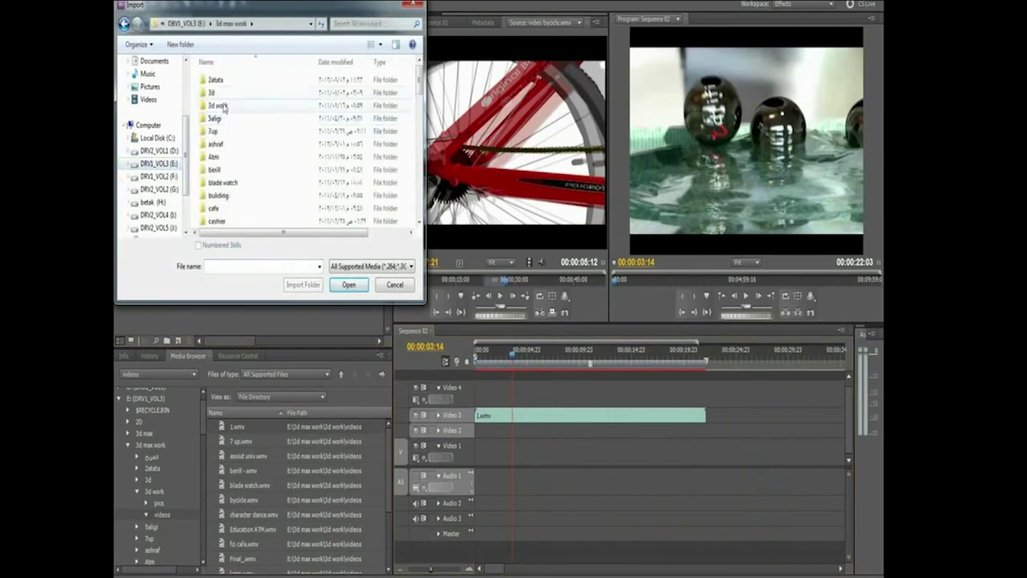
pyautogui.doubleClick(227, 105)
pyautogui.doubleClick(226, 94)
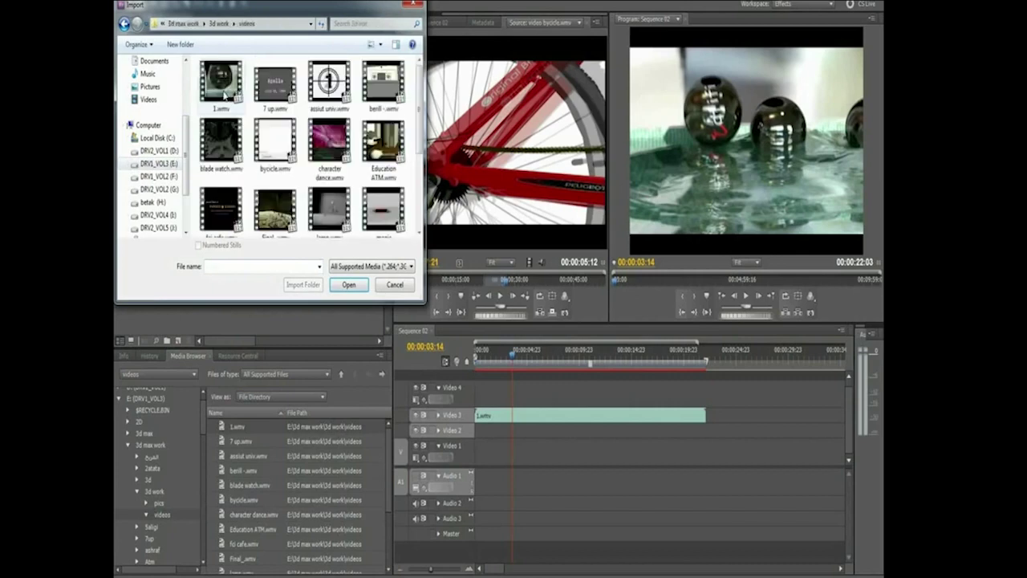
# - Select the videos, from berill -.wmv and magic pencil.wmv to vodafone.avi, and import them
pyautogui.click(225, 94)
pyautogui.keyDown('ctrl'); pyautogui.click(277, 89); pyautogui.keyUp('ctrl')
pyautogui.keyDown('ctrl'); pyautogui.click(330, 87); pyautogui.keyUp('ctrl')
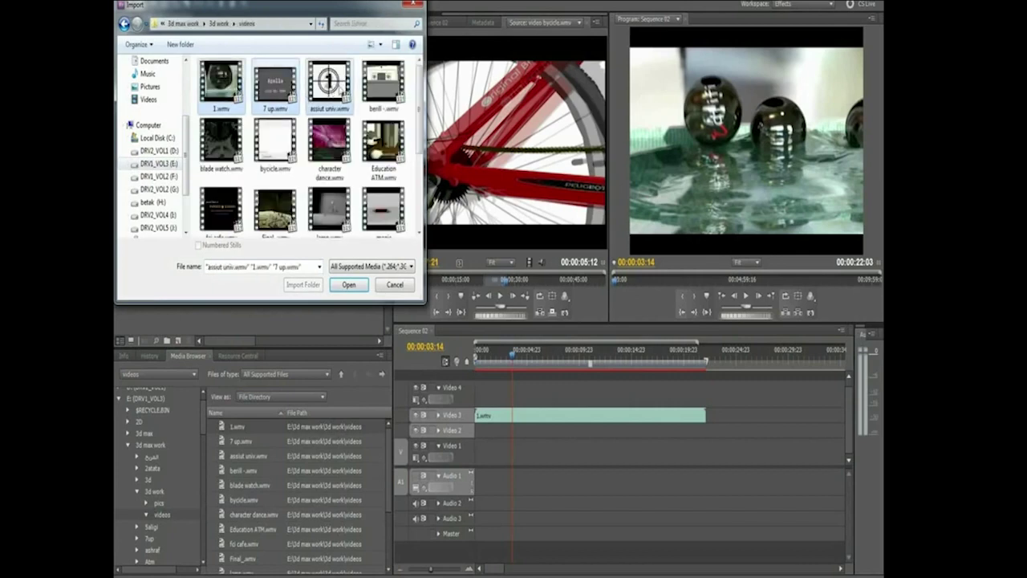
pyautogui.keyDown('ctrl'); pyautogui.click(384, 87); pyautogui.keyUp('ctrl')
pyautogui.keyDown('shift'); pyautogui.click(384, 228); pyautogui.keyUp('shift')
pyautogui.scroll(-5, 246, 188)
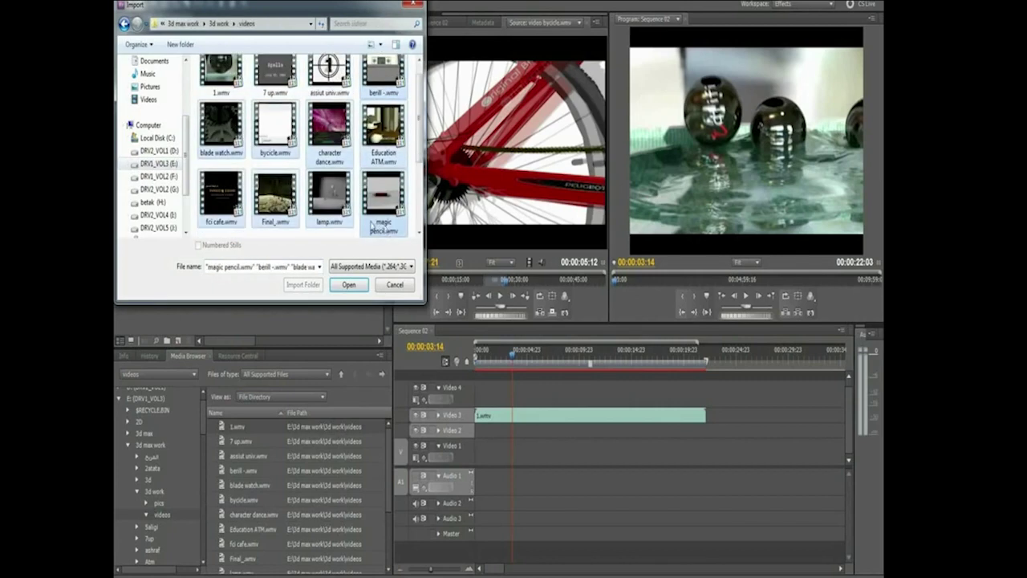
pyautogui.keyDown('ctrl'); pyautogui.click(223, 209); pyautogui.keyUp('ctrl')
pyautogui.scroll(5, 236, 207)
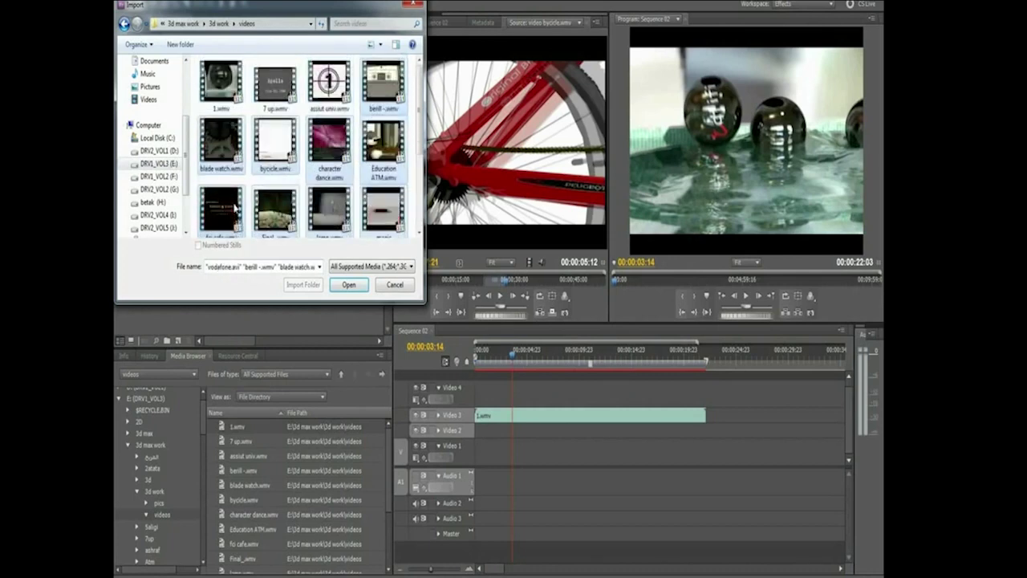
pyautogui.keyDown('ctrl'); pyautogui.click(279, 90); pyautogui.keyUp('ctrl')
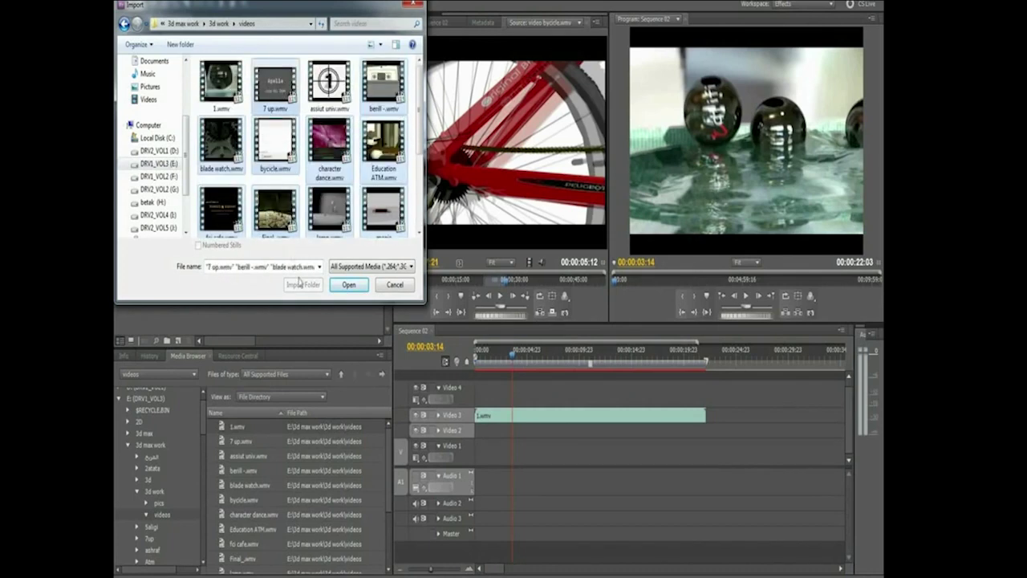
pyautogui.click(349, 286)
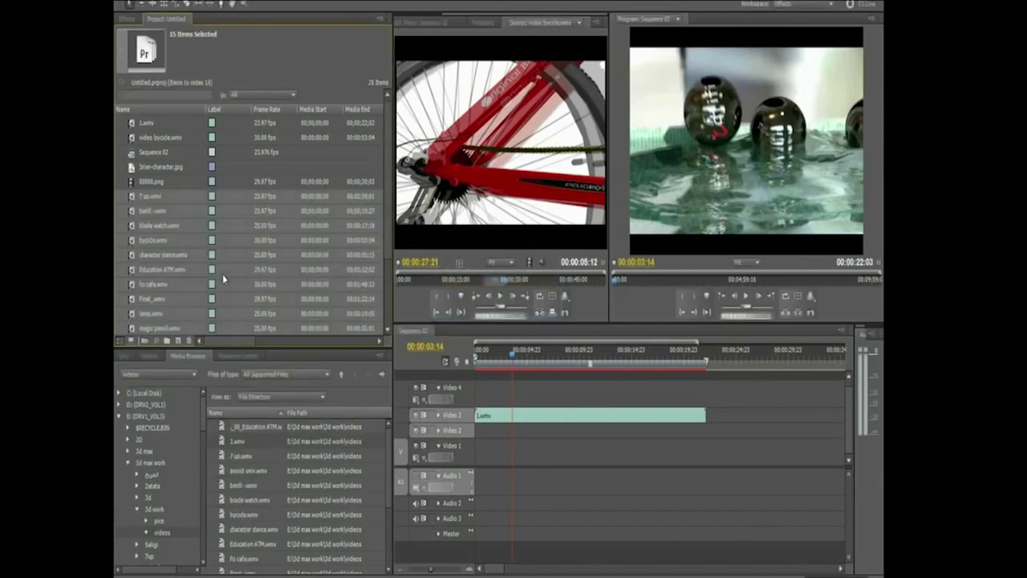
# - Delete the old project items from 00000.png up to 1.wmv, including Sequence 02
pyautogui.click(166, 183)
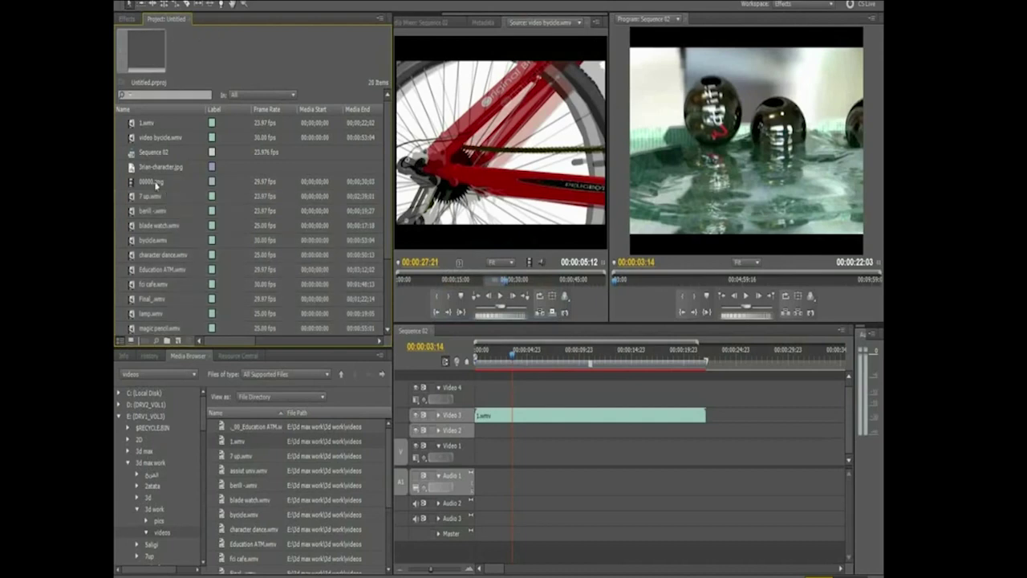
pyautogui.click(161, 183)
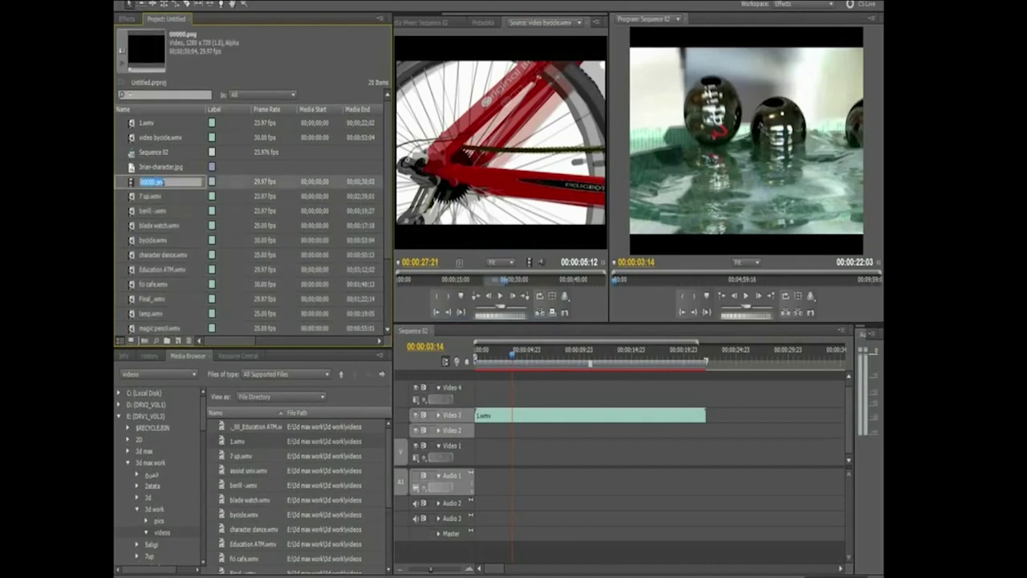
pyautogui.click(131, 184)
pyautogui.hotkey('shift', 'Up')
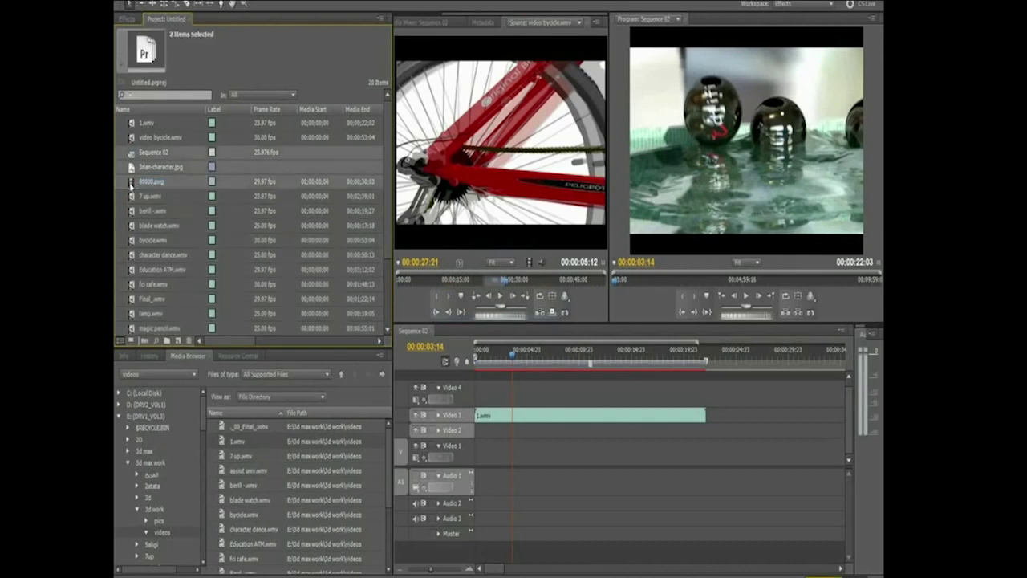
pyautogui.hotkey('shift', 'Up')
pyautogui.hotkey('shift', 'Up')
pyautogui.hotkey('shift', 'Up')
pyautogui.press('Delete')
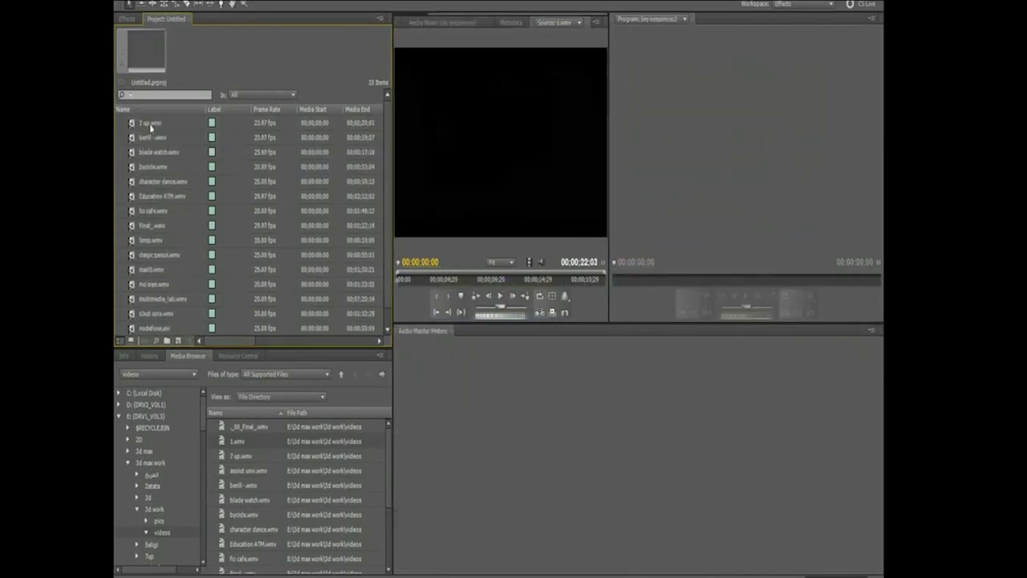
pyautogui.click(150, 124)
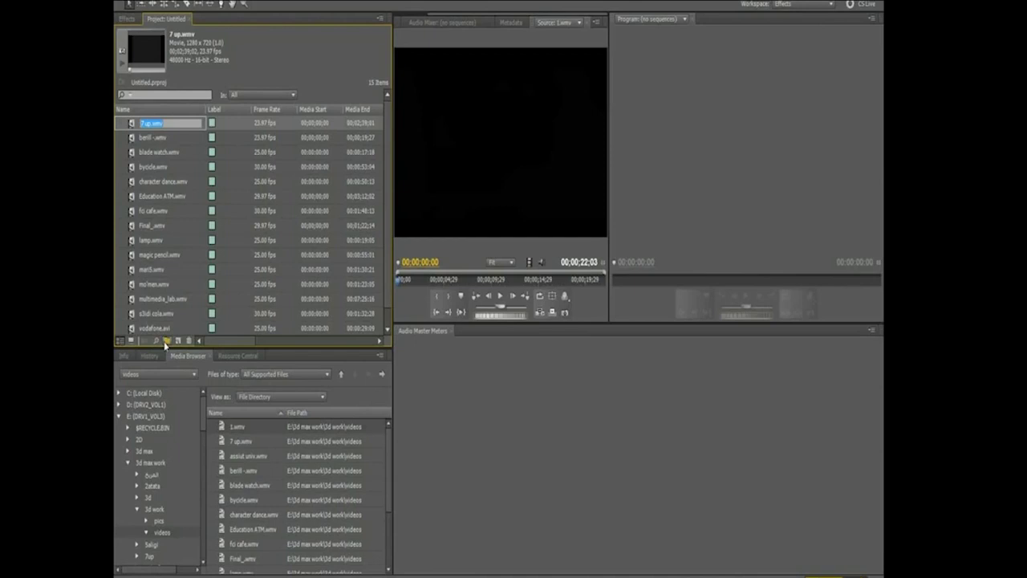
# - Create a videos bin, sort the project by name, and move vodafone.avi into the bin
pyautogui.click(166, 341)
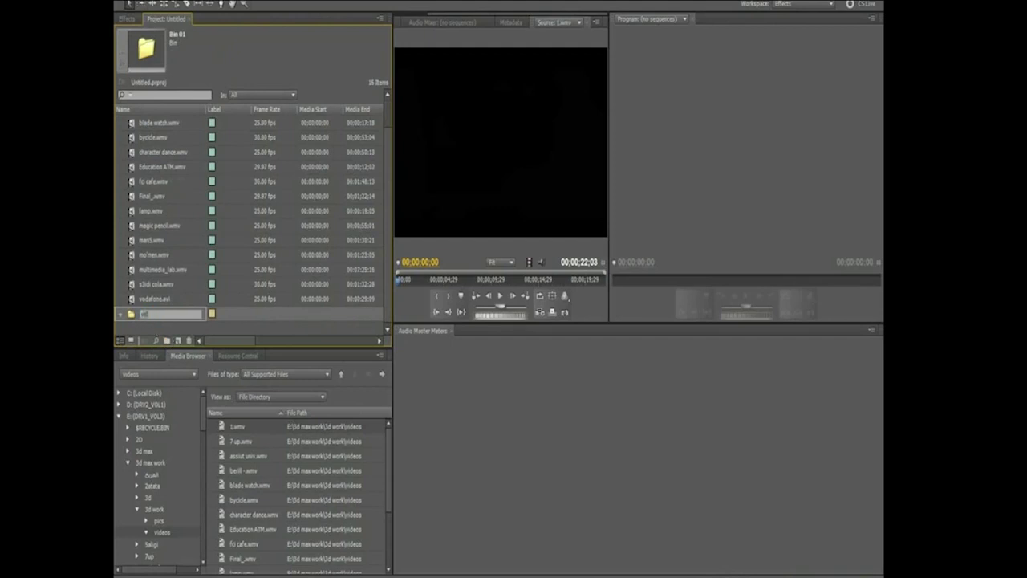
pyautogui.press('Return')
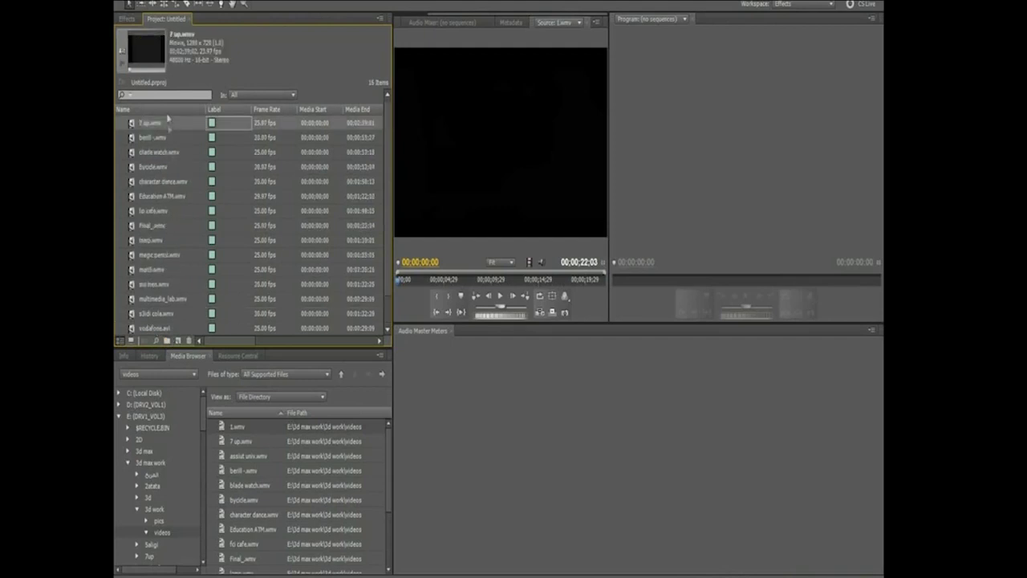
pyautogui.click(165, 110)
pyautogui.click(165, 122)
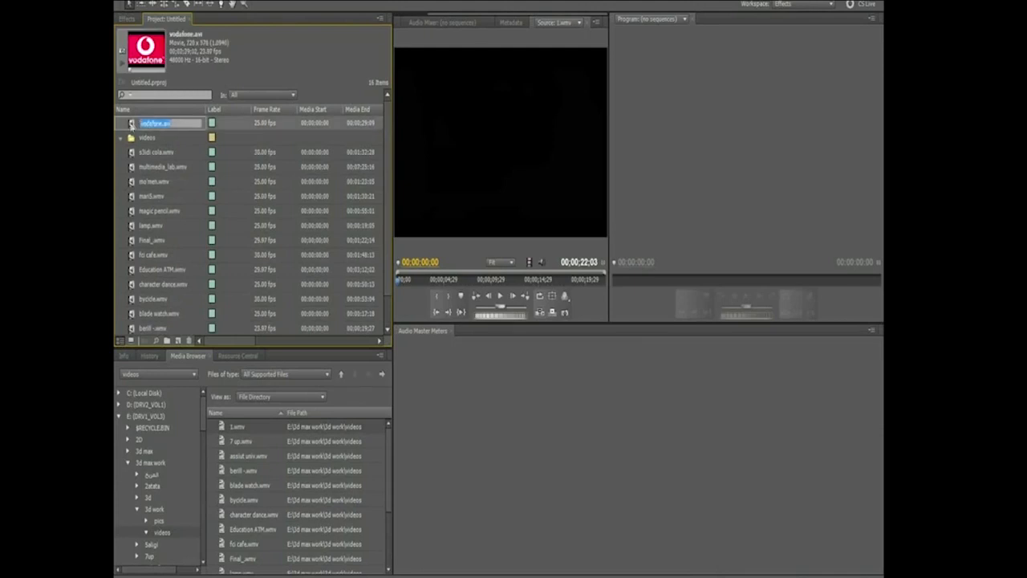
pyautogui.moveTo(131, 125); pyautogui.dragTo(133, 137)
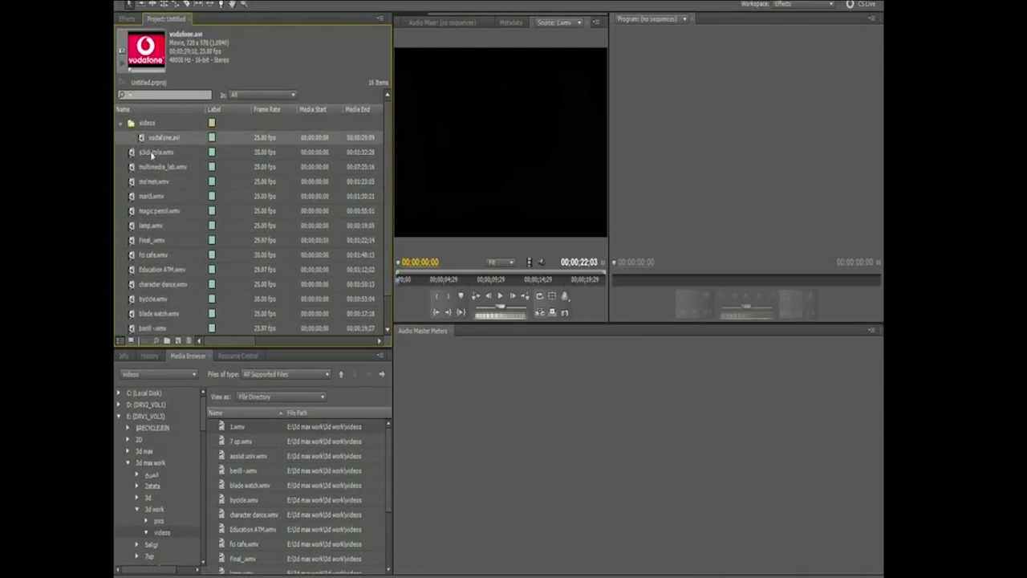
# - Move the remaining 14 clips, s3di cola through 7 up, into the videos bin and expand it
pyautogui.click(140, 155)
pyautogui.scroll(-1, 159, 223)
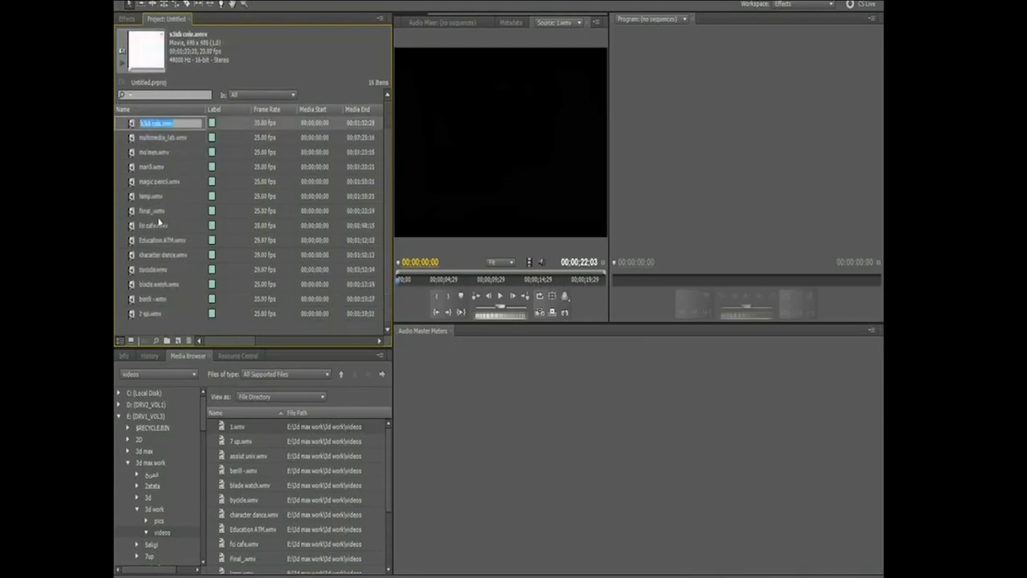
pyautogui.keyDown('shift'); pyautogui.click(149, 314); pyautogui.keyUp('shift')
pyautogui.scroll(1, 161, 245)
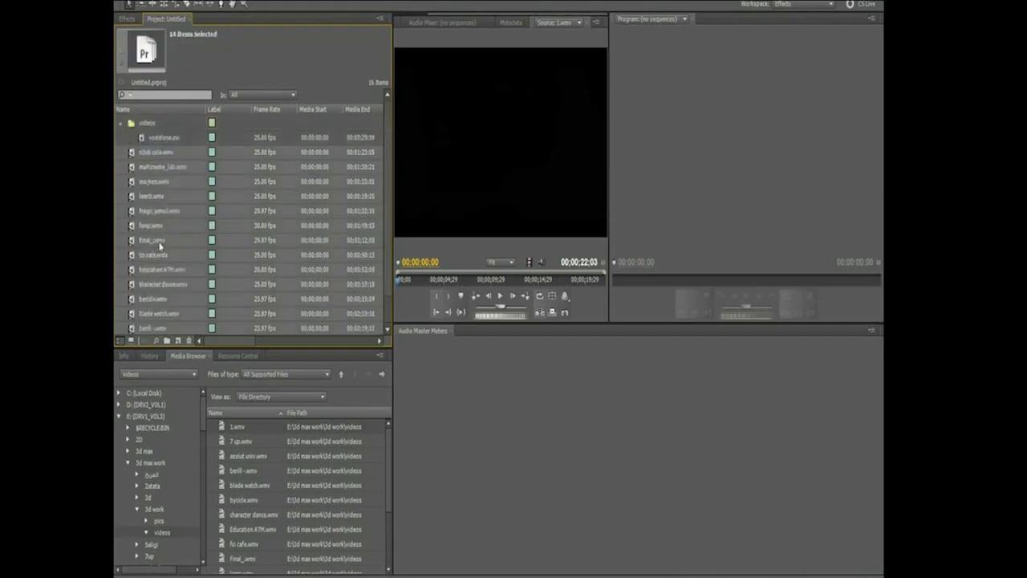
pyautogui.moveTo(155, 131); pyautogui.dragTo(149, 124)
pyautogui.click(121, 125)
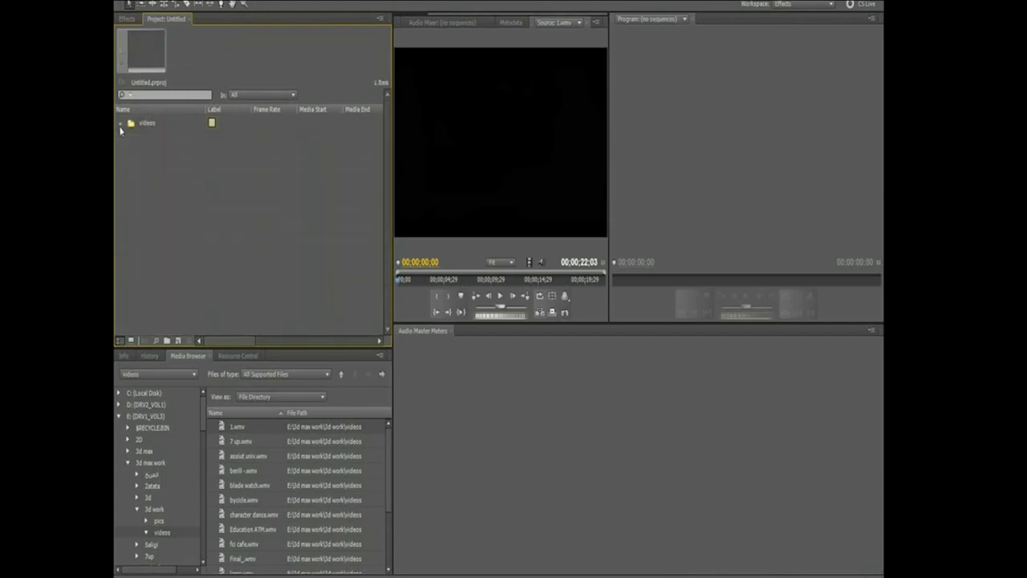
pyautogui.click(120, 125)
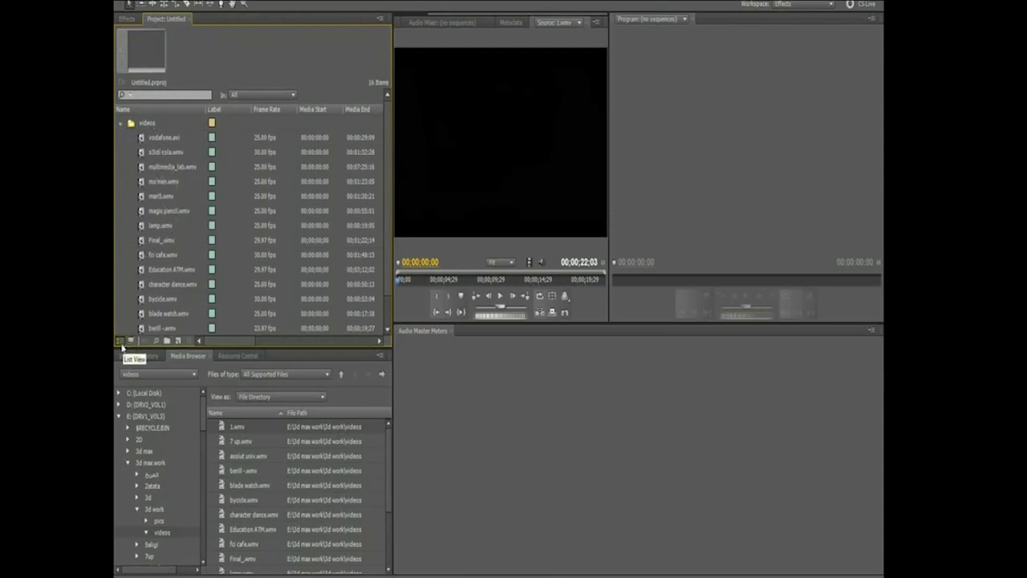
# - Switch the Project panel to Icon View and preview the videos bin in an enlarged window
pyautogui.click(130, 341)
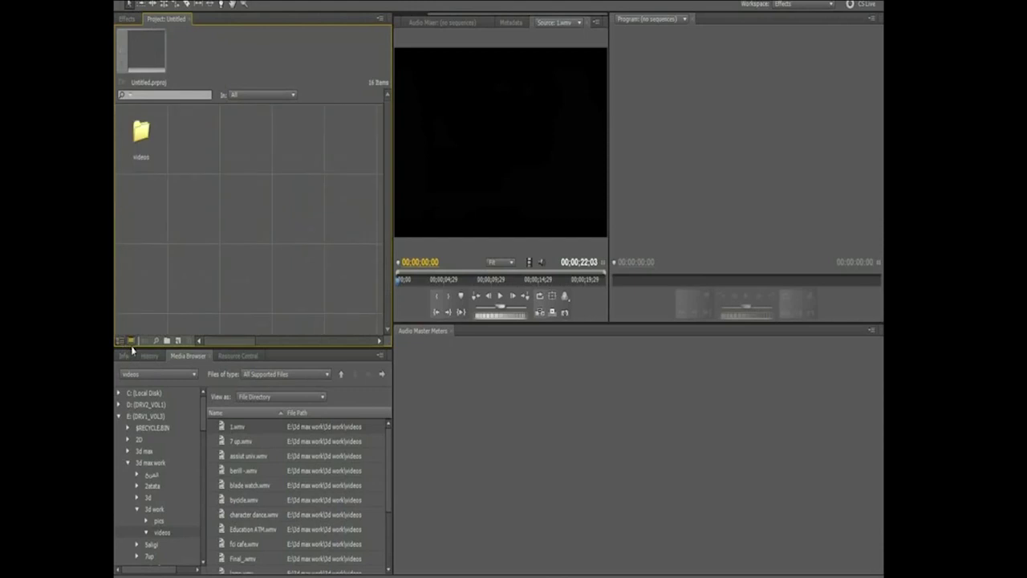
pyautogui.doubleClick(153, 143)
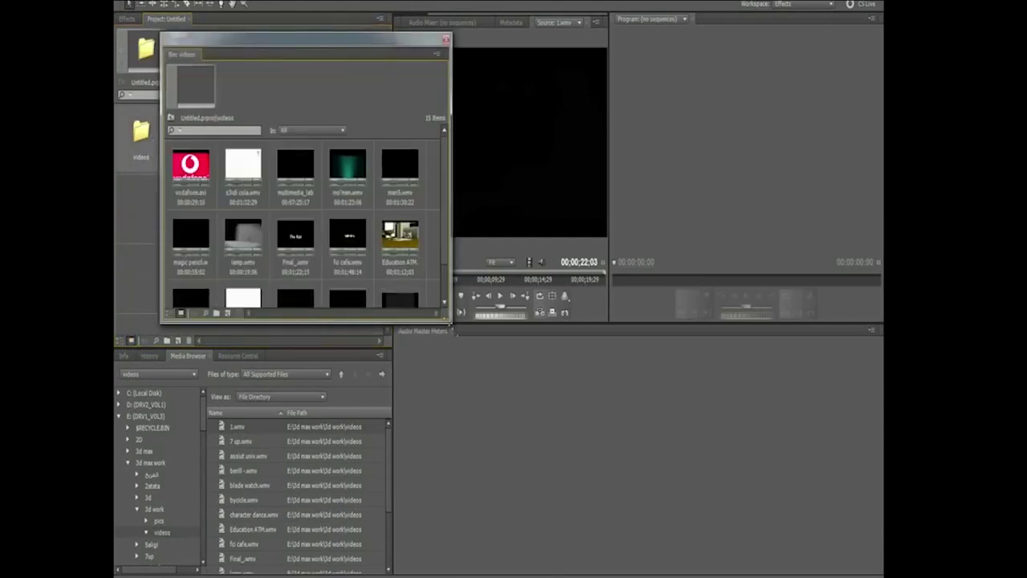
pyautogui.moveTo(450, 322); pyautogui.dragTo(543, 421)
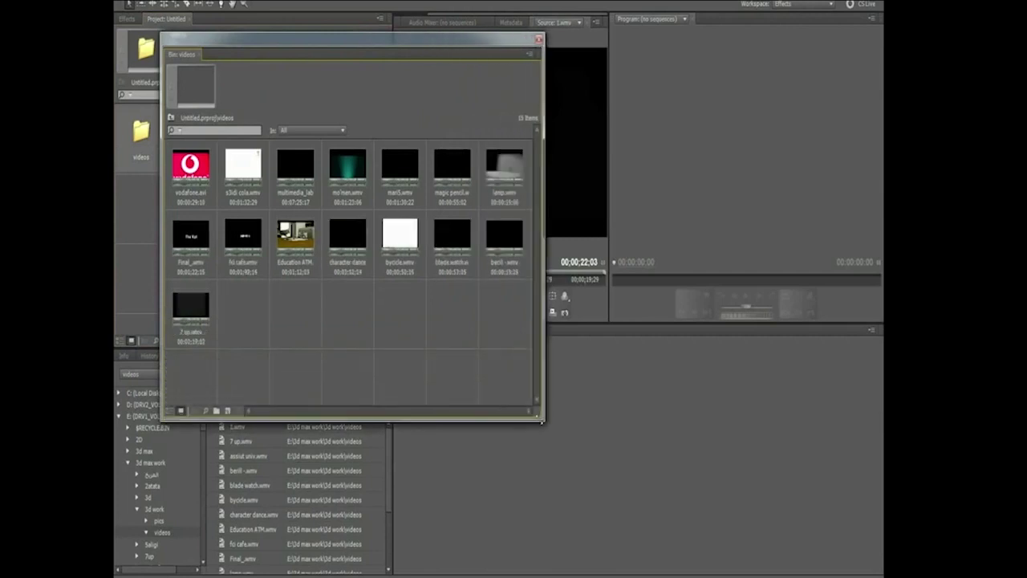
pyautogui.click(538, 39)
# - Browse the videos bin inside the Project panel, checking each clip's info in turn
pyautogui.keyDown('ctrl'); pyautogui.doubleClick(141, 156); pyautogui.keyUp('ctrl')
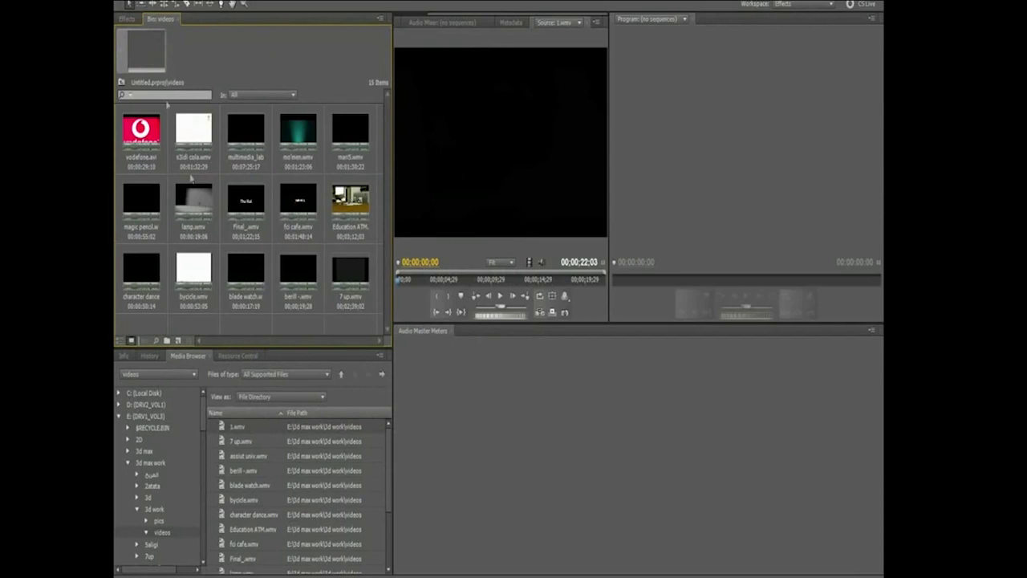
pyautogui.click(141, 144)
pyautogui.click(194, 134)
pyautogui.click(255, 136)
pyautogui.click(297, 134)
pyautogui.click(353, 138)
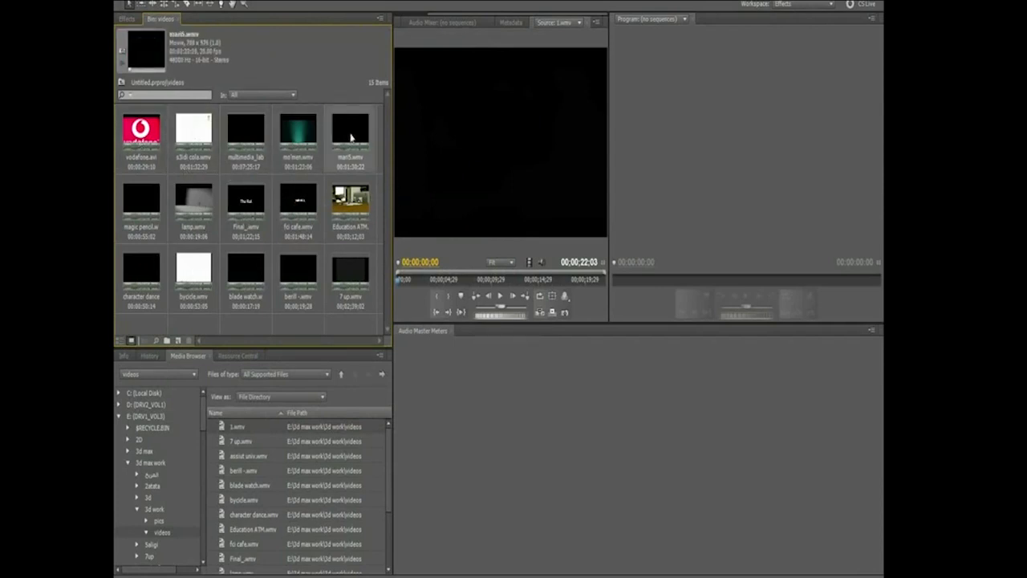
pyautogui.click(350, 205)
pyautogui.click(298, 205)
pyautogui.click(244, 217)
pyautogui.click(193, 213)
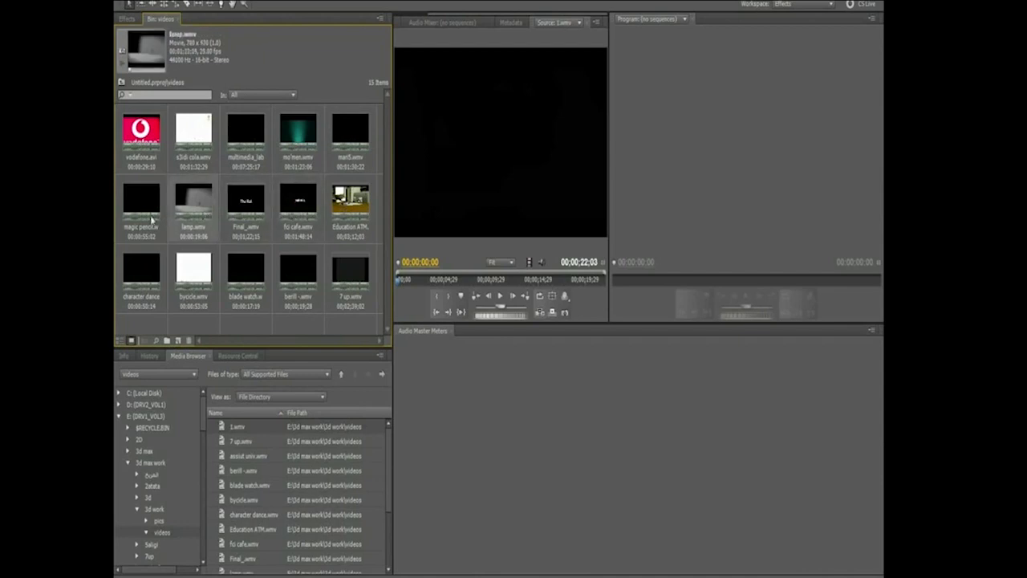
pyautogui.click(152, 219)
pyautogui.click(146, 268)
pyautogui.click(173, 269)
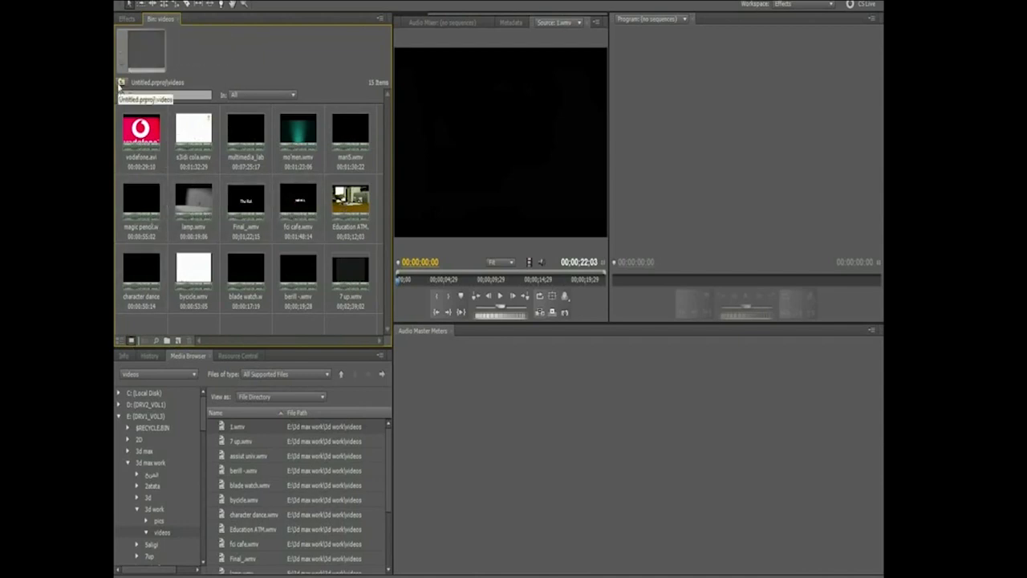
# - Return to the project root and reopen the videos bin separately to inspect vodafone.avi
pyautogui.click(121, 83)
pyautogui.click(145, 156)
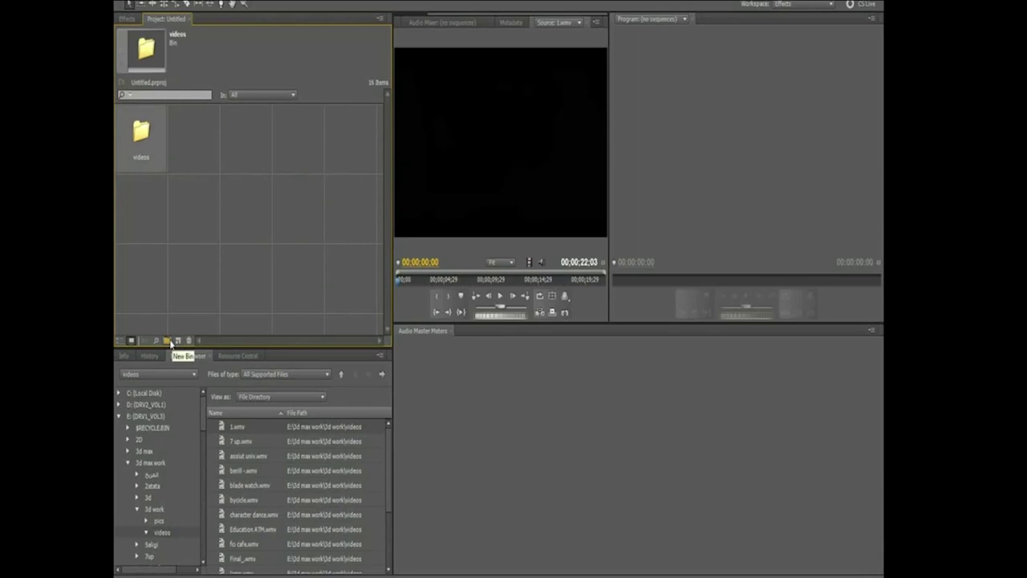
pyautogui.doubleClick(148, 141)
pyautogui.click(182, 170)
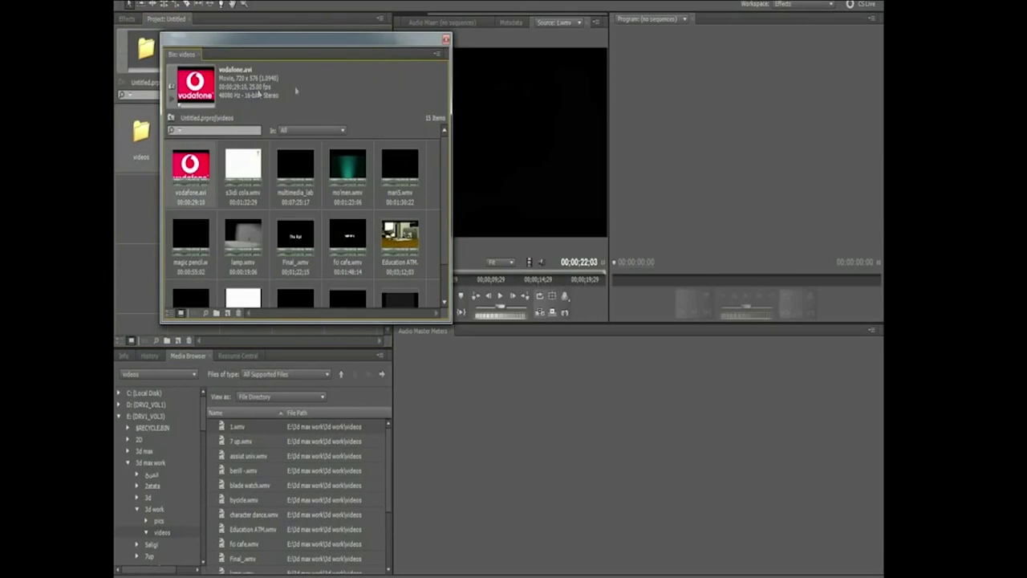
pyautogui.click(445, 40)
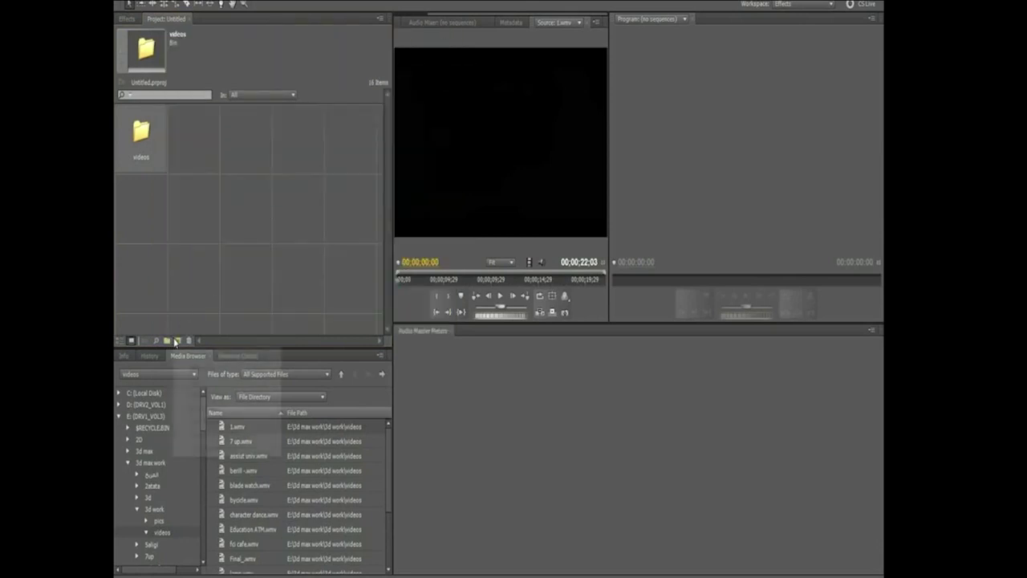
# - Create Sequence 03 using the DV - PAL Standard 32kHz preset
pyautogui.click(178, 340)
pyautogui.click(201, 355)
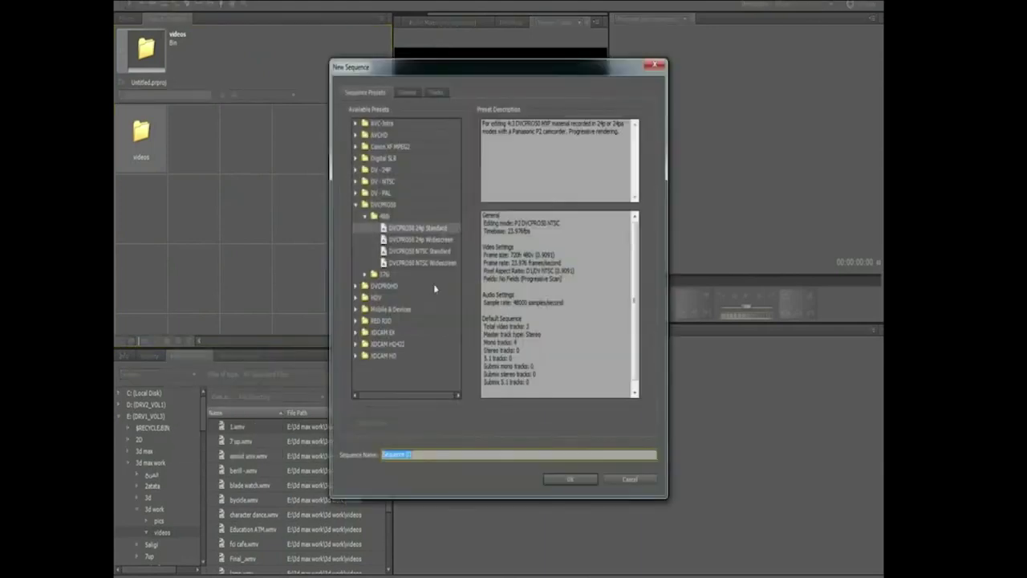
pyautogui.click(355, 192)
pyautogui.click(388, 205)
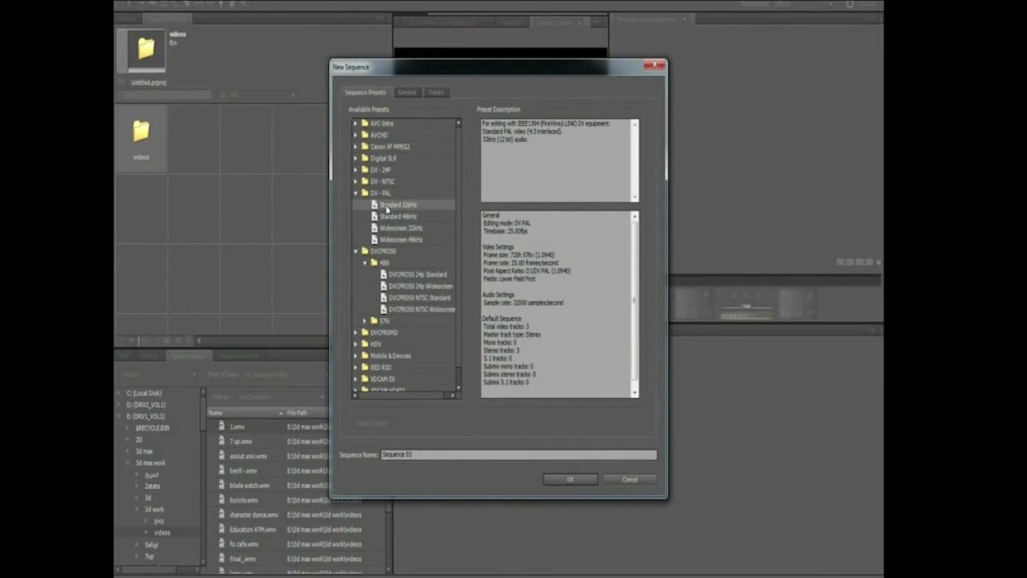
pyautogui.press('Return')
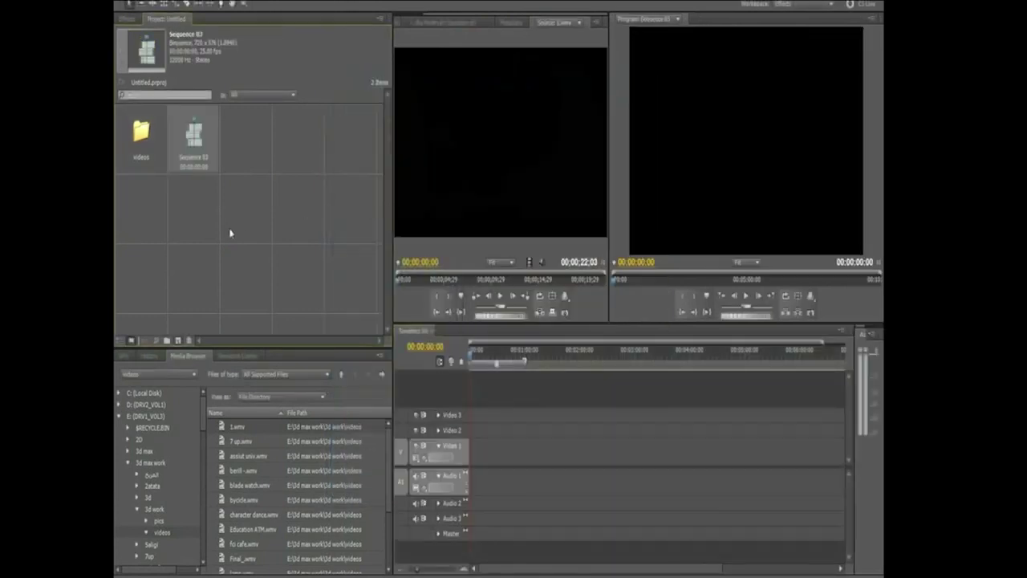
pyautogui.click(141, 149)
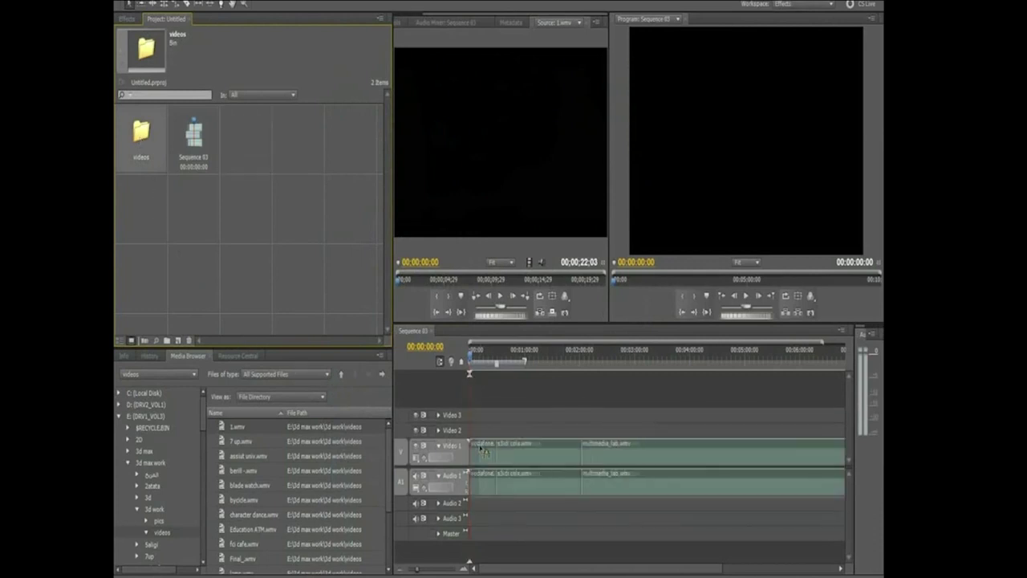
pyautogui.moveTo(141, 138); pyautogui.dragTo(472, 417)
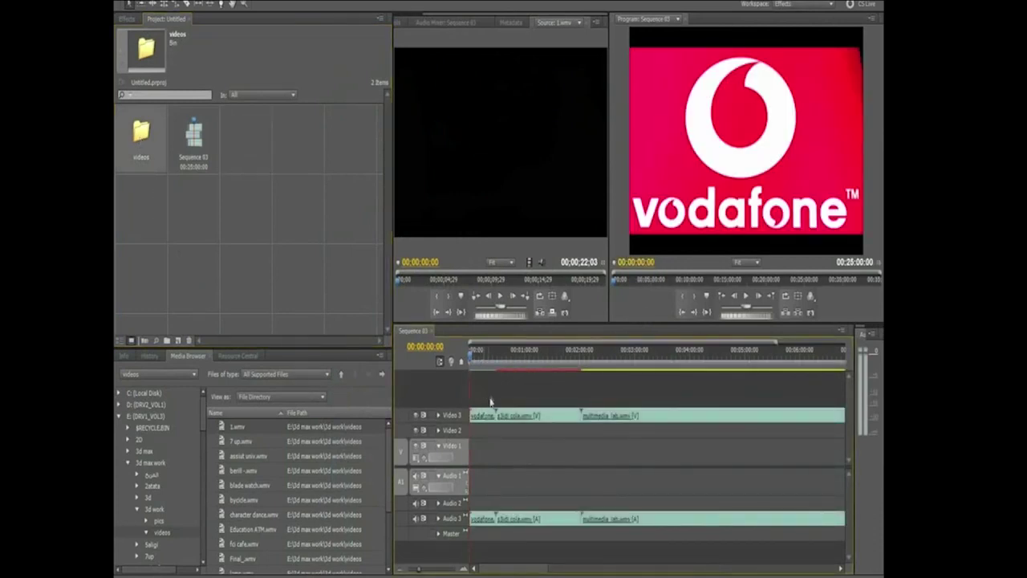
pyautogui.press('space')
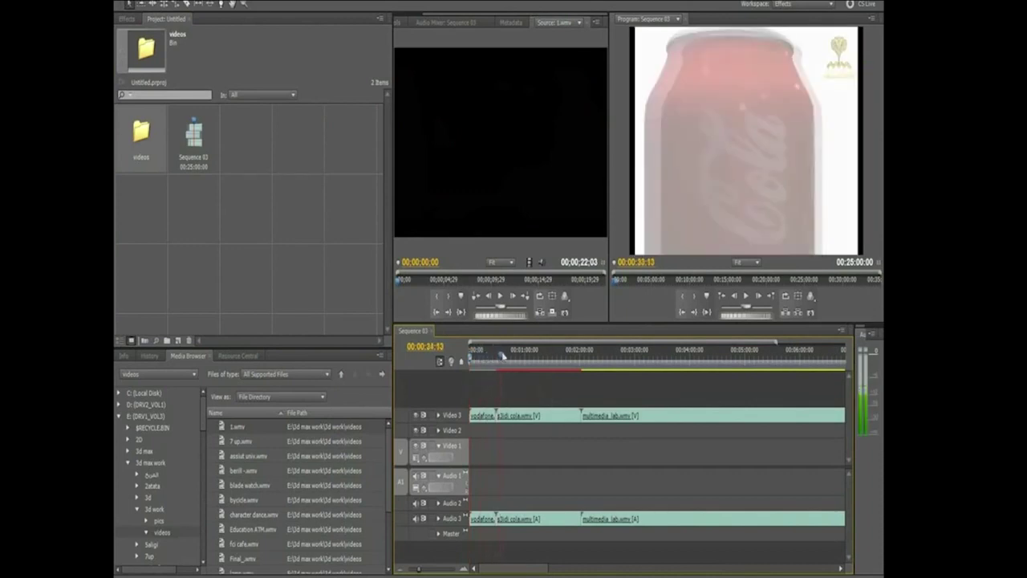
pyautogui.click(746, 295)
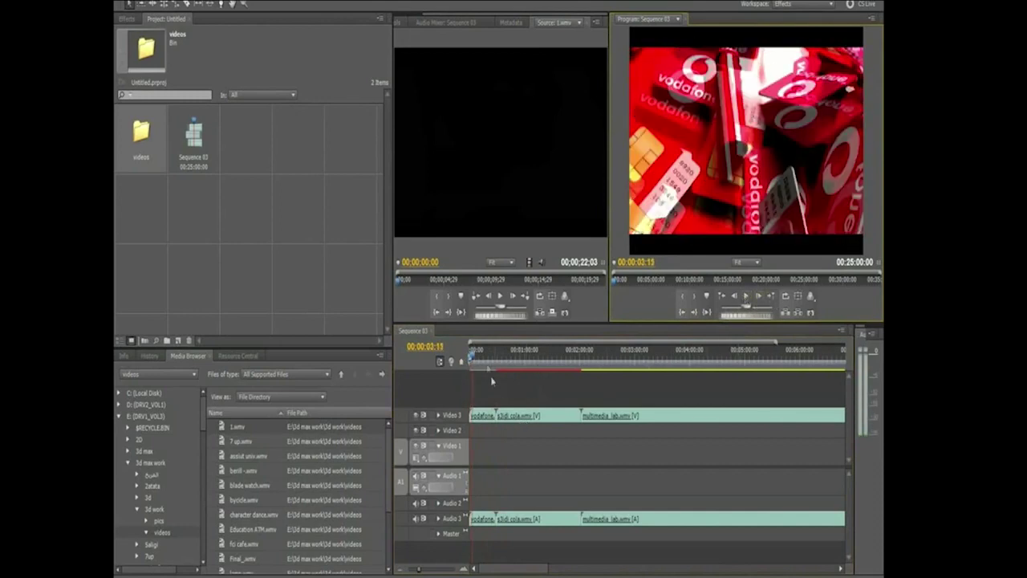
pyautogui.moveTo(479, 359); pyautogui.dragTo(630, 354)
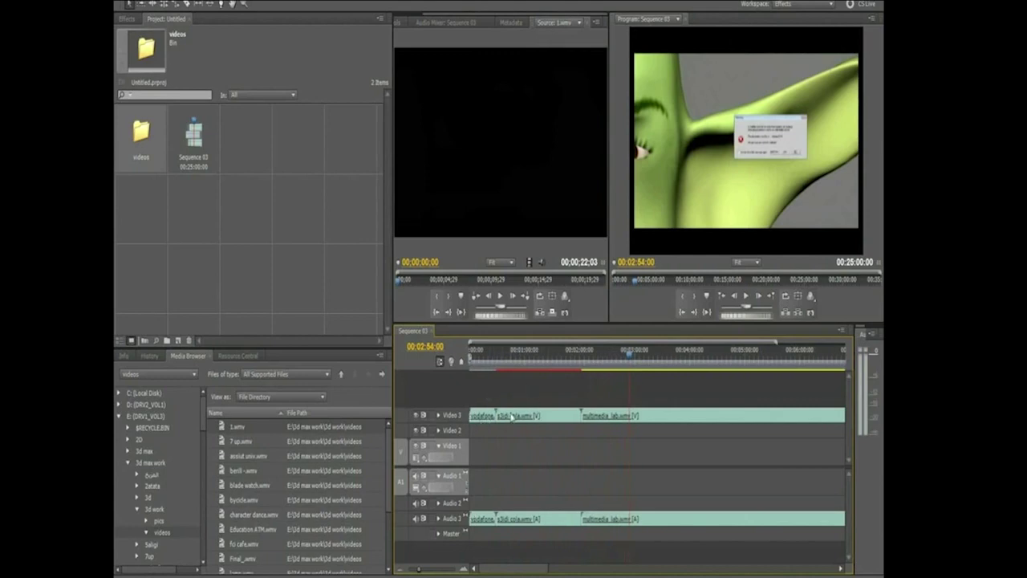
pyautogui.hotkey('ctrl', 'z')
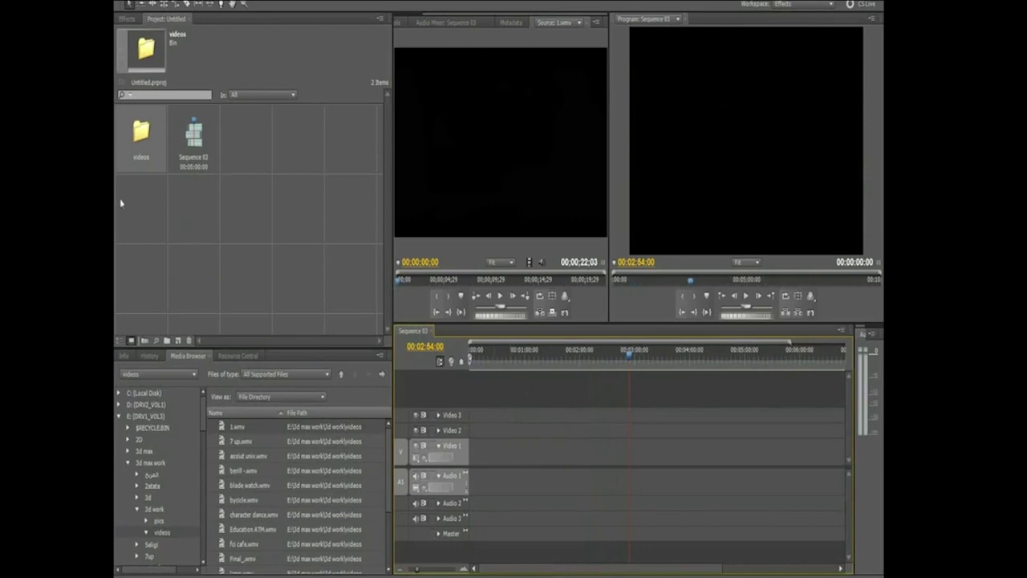
# - Rearrange the bin thumbnails: cafe, magic pencil, lamp and 7 up first, Education ATM last row
pyautogui.doubleClick(139, 143)
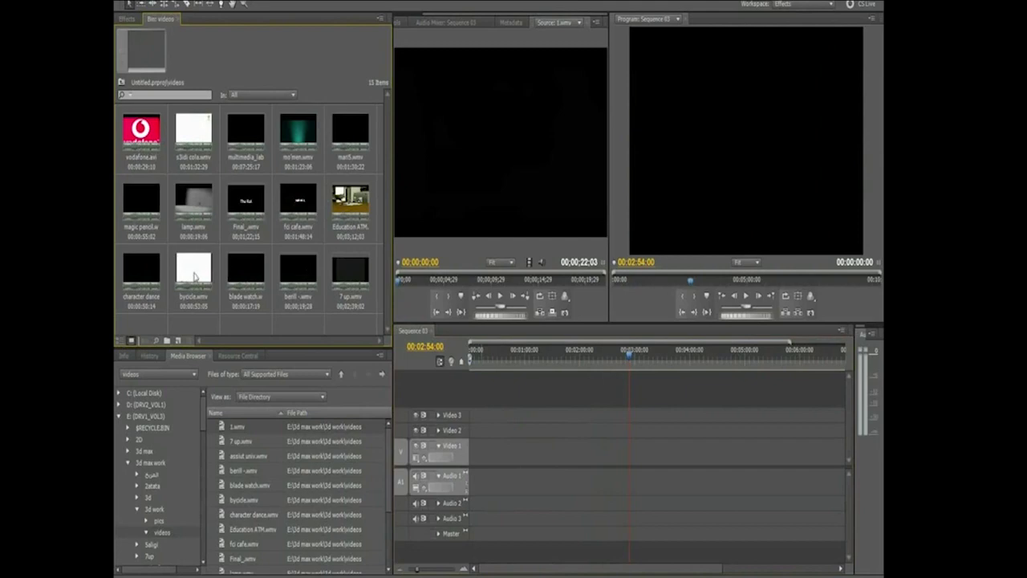
pyautogui.moveTo(298, 201); pyautogui.dragTo(137, 132)
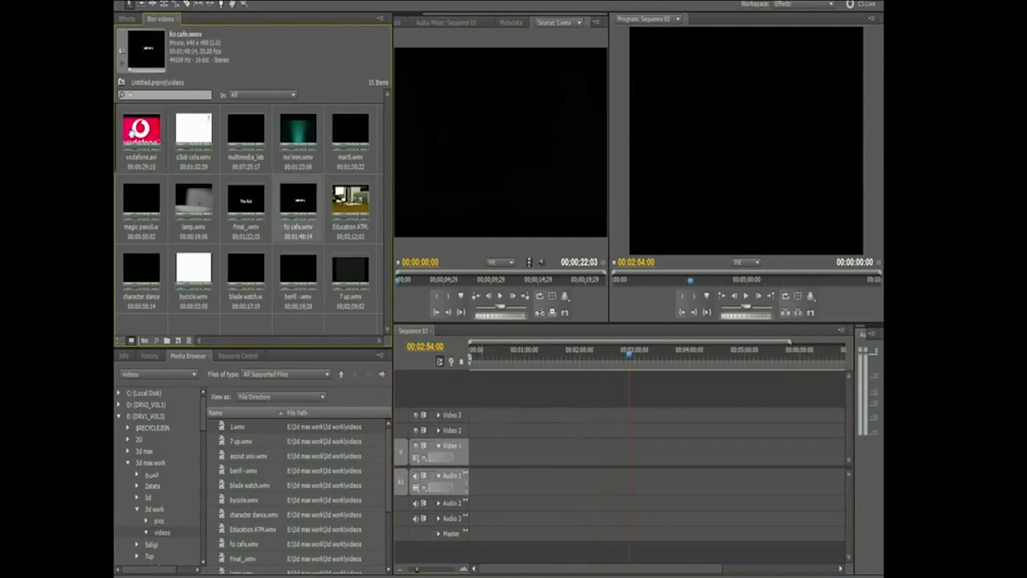
pyautogui.moveTo(187, 208); pyautogui.dragTo(219, 136)
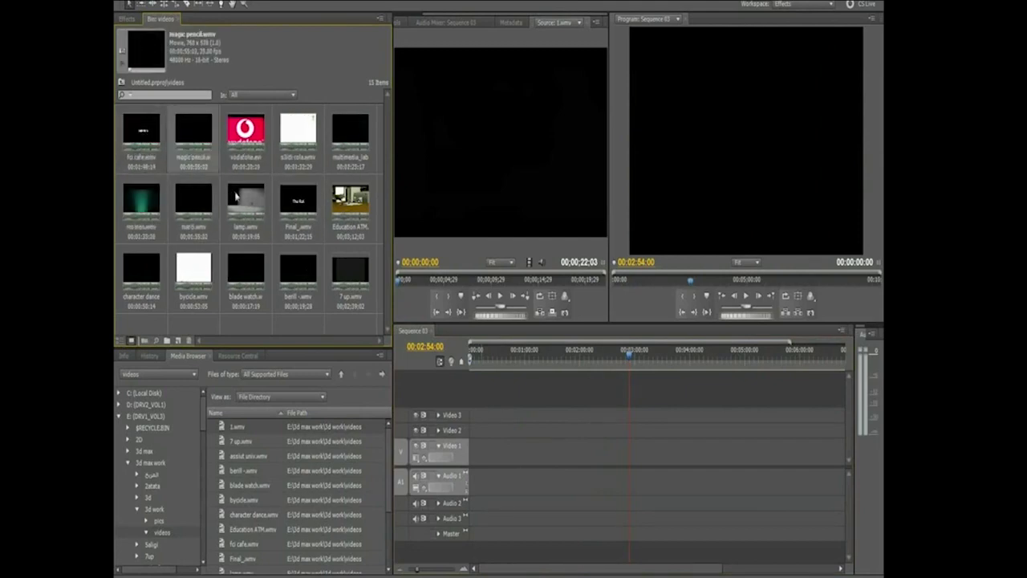
pyautogui.moveTo(246, 200); pyautogui.dragTo(246, 136)
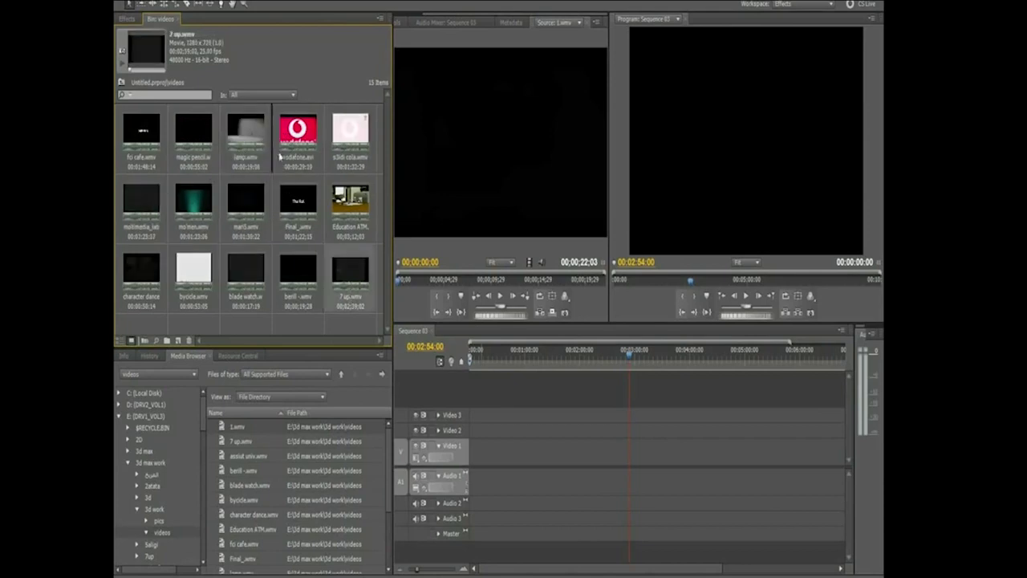
pyautogui.moveTo(350, 273); pyautogui.dragTo(298, 136)
pyautogui.moveTo(142, 273); pyautogui.dragTo(269, 277)
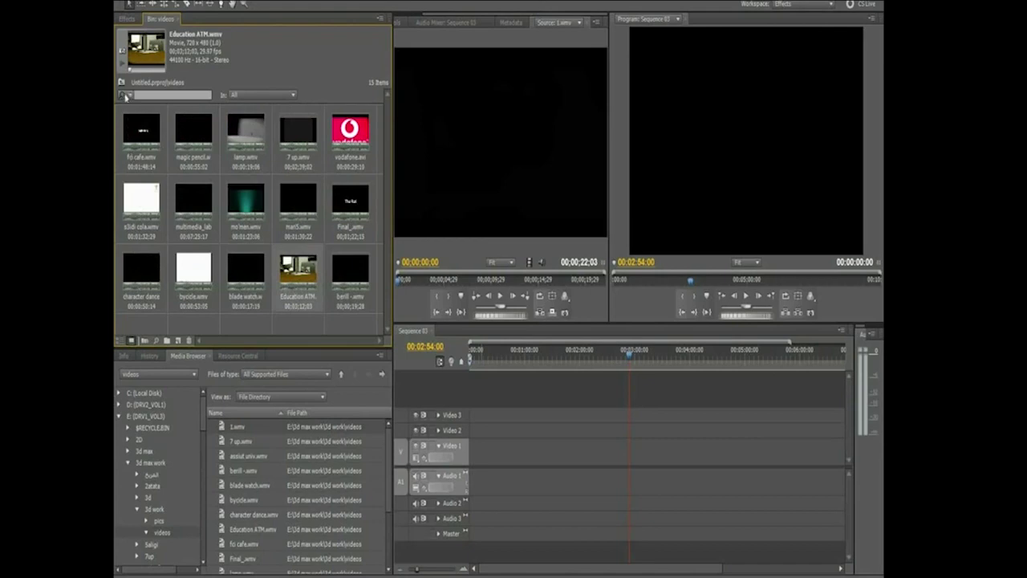
# - Add the reordered clips to Sequence 03, scrub through them, then undo to empty the timeline
pyautogui.click(121, 82)
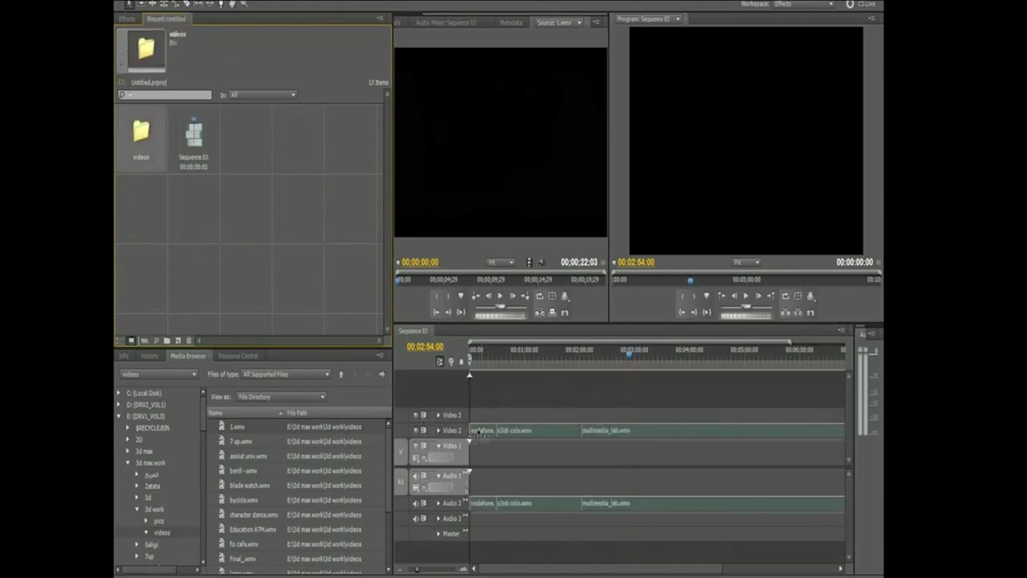
pyautogui.click(476, 355)
pyautogui.moveTo(475, 354); pyautogui.dragTo(493, 362)
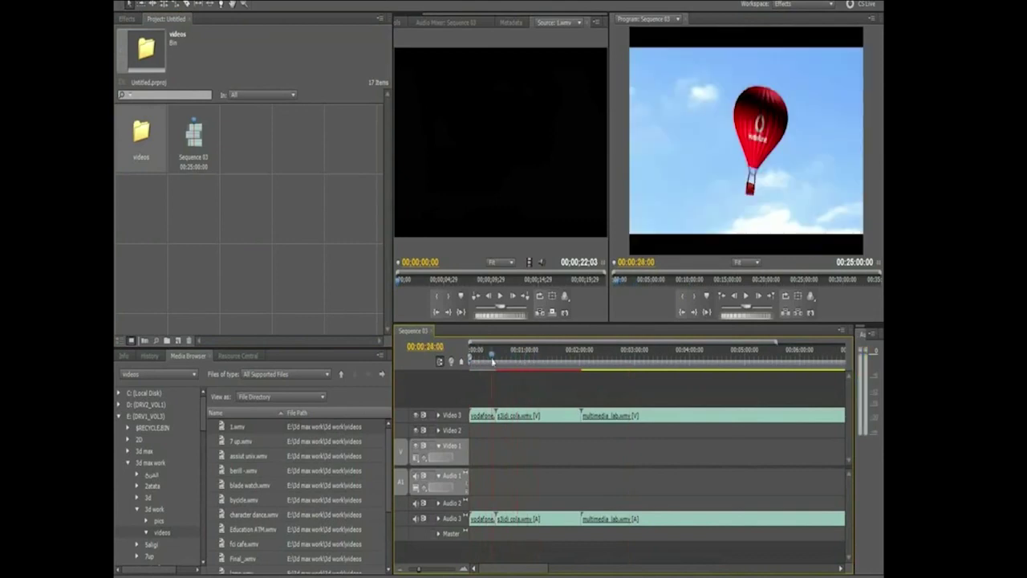
pyautogui.hotkey('ctrl', 'z')
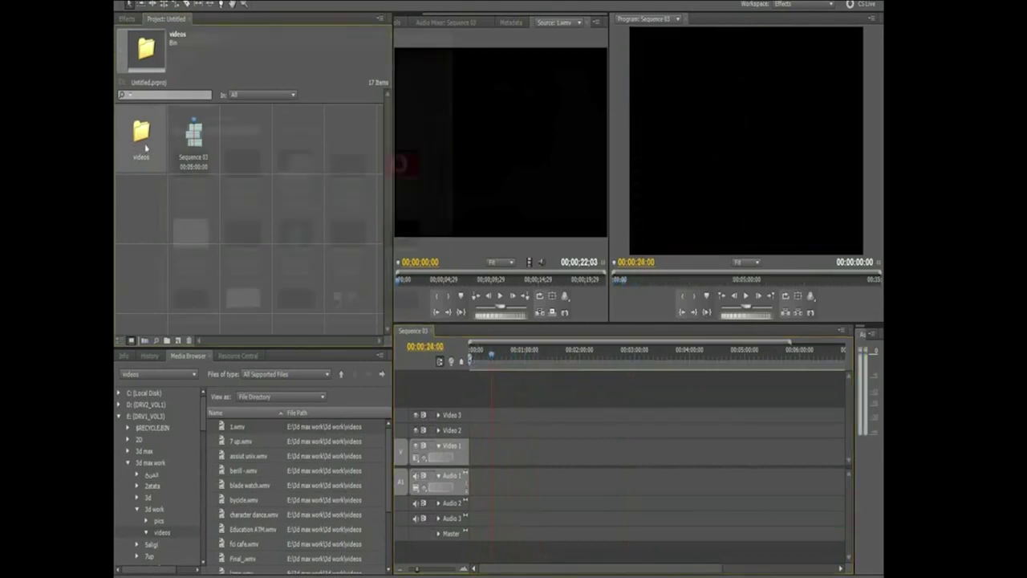
pyautogui.doubleClick(146, 146)
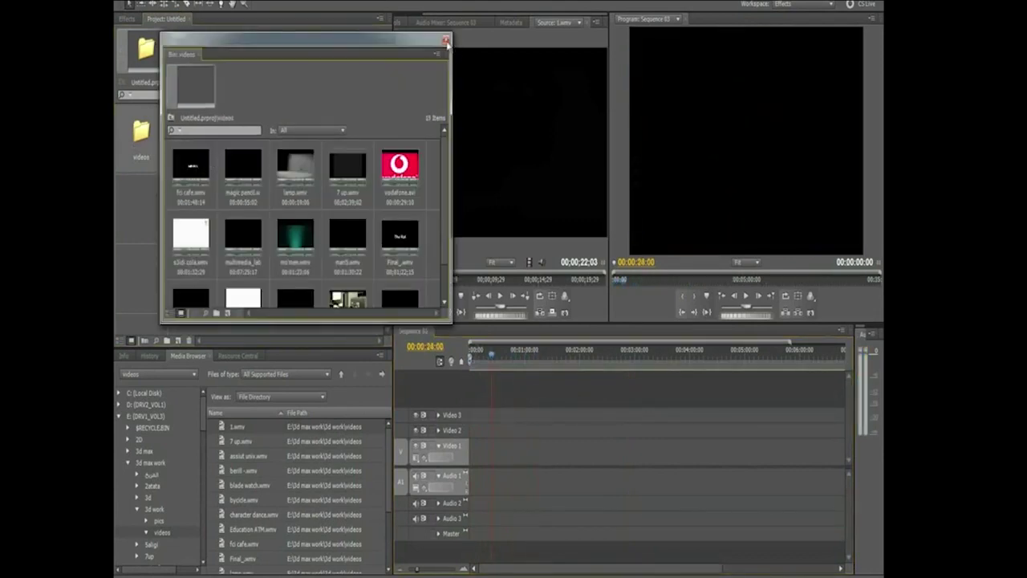
pyautogui.click(181, 182)
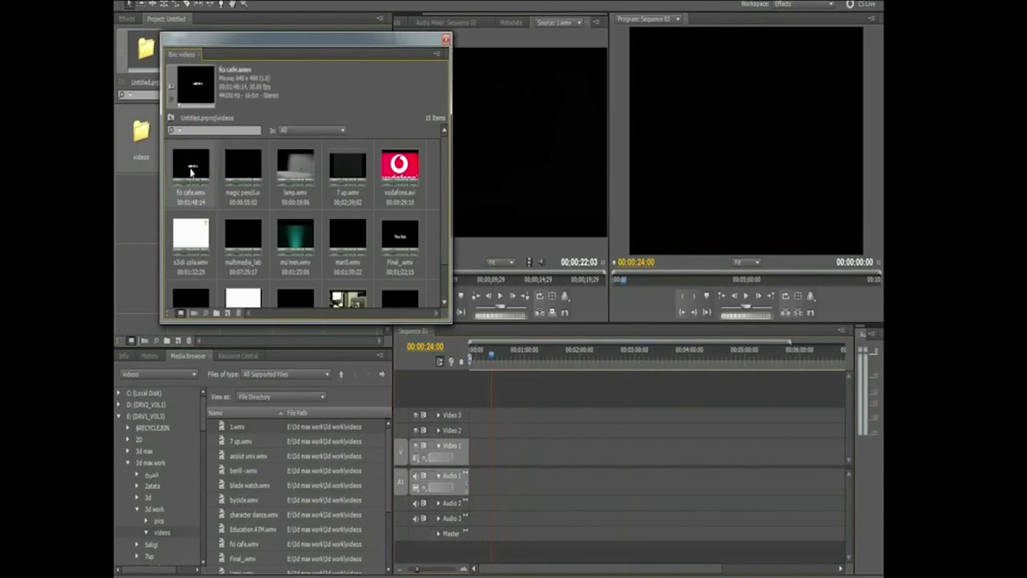
pyautogui.moveTo(191, 171); pyautogui.dragTo(472, 395)
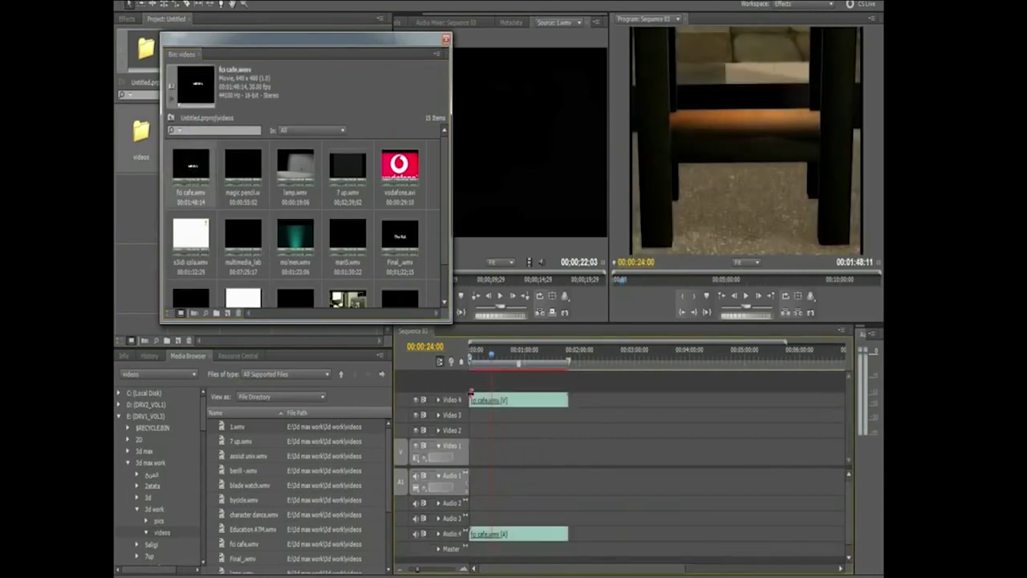
pyautogui.hotkey('ctrl', 'z')
pyautogui.click(197, 169)
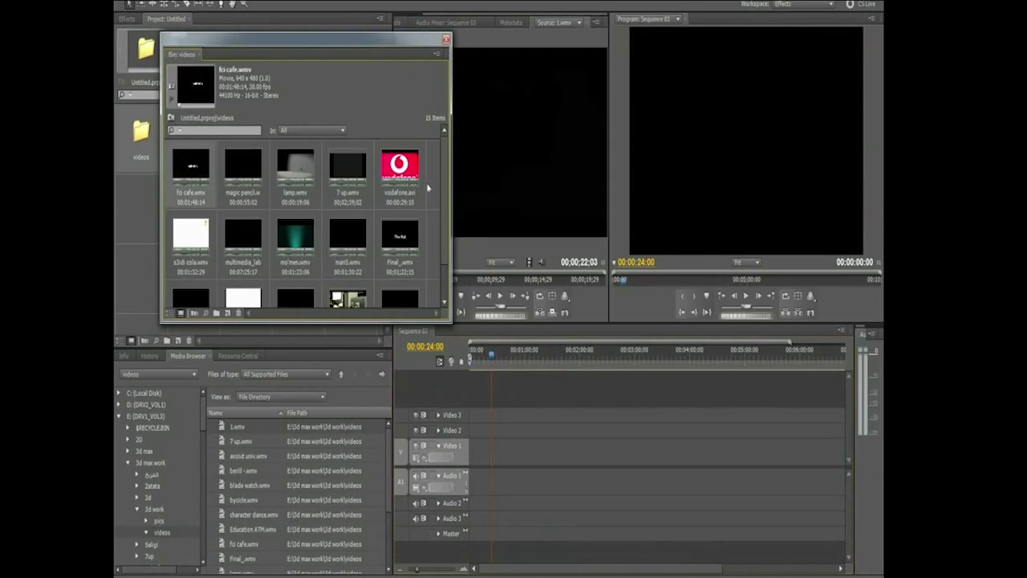
pyautogui.scroll(-1, 416, 203)
pyautogui.hotkey('ctrl', 'a')
pyautogui.scroll(1, 312, 256)
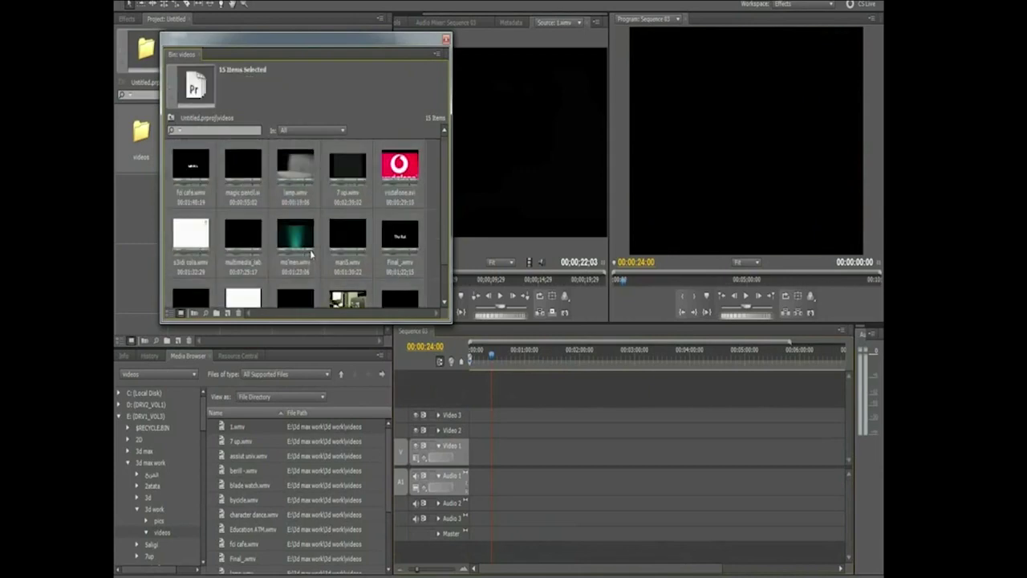
pyautogui.moveTo(190, 170); pyautogui.dragTo(472, 408)
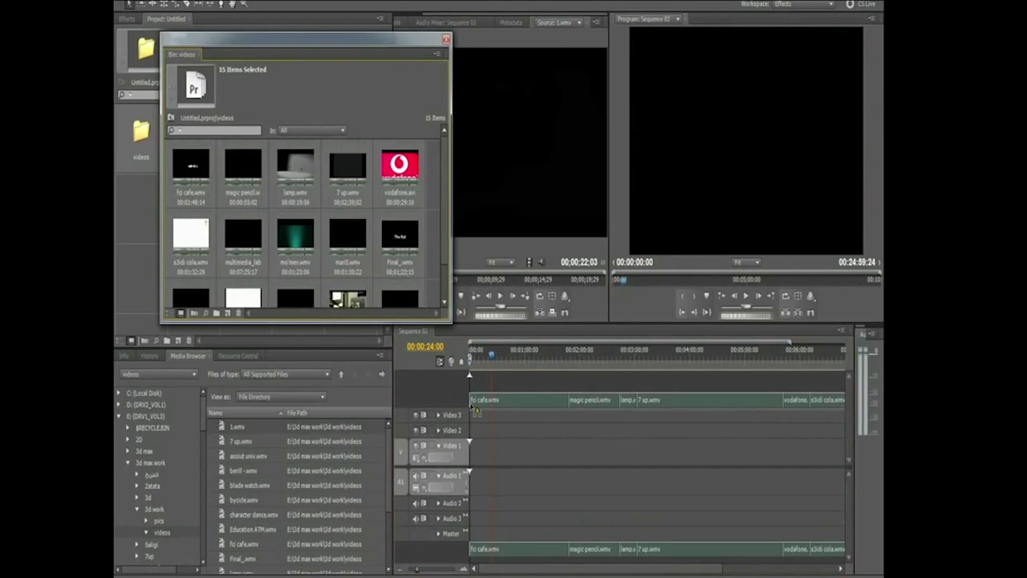
pyautogui.moveTo(492, 357); pyautogui.dragTo(624, 371)
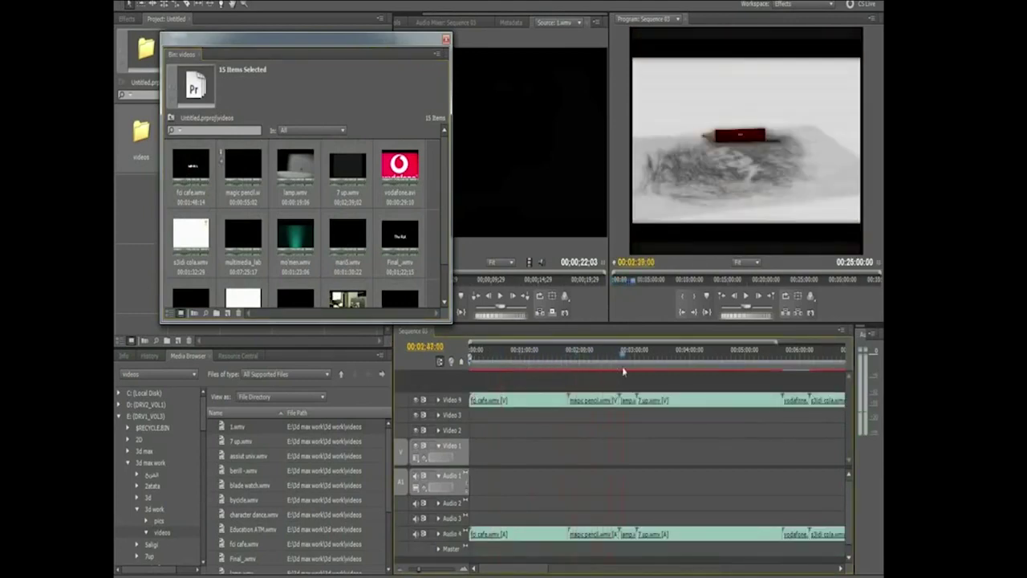
pyautogui.moveTo(623, 371); pyautogui.dragTo(464, 376)
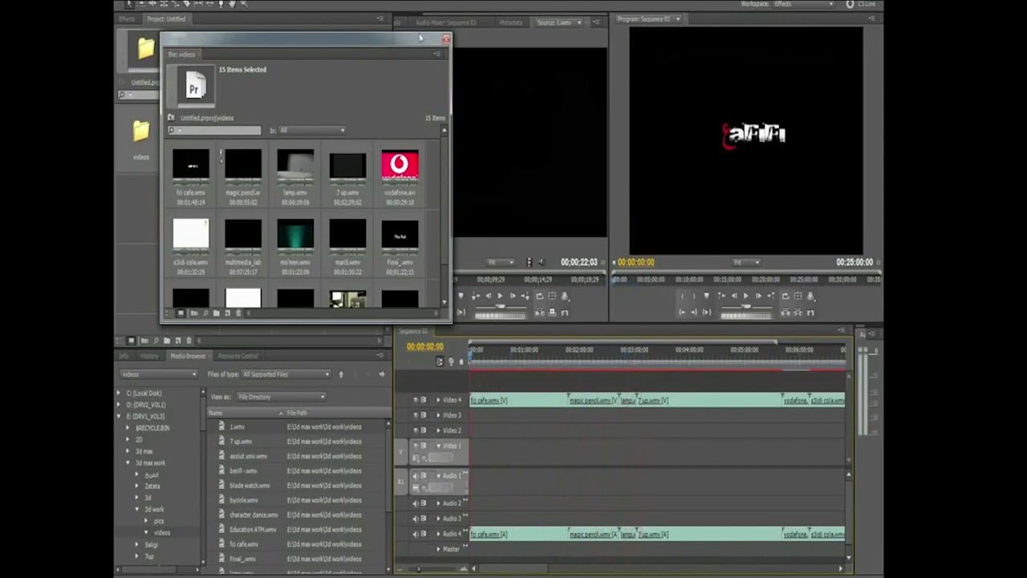
pyautogui.click(446, 40)
pyautogui.hotkey('ctrl', 'z')
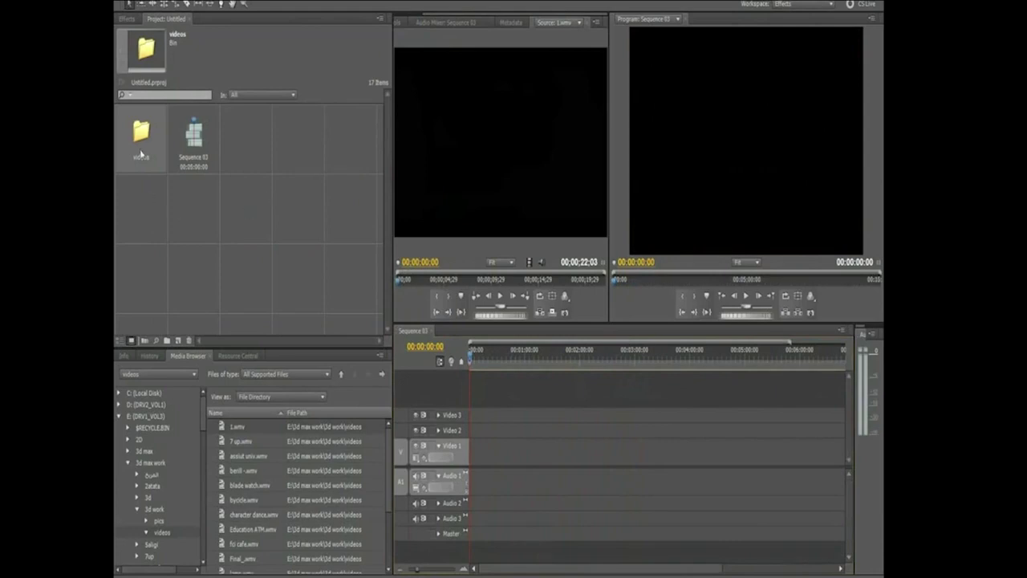
# - Import Adrenaline.wav from F:\after effect\tutorial\sound\Designer Sound FX\Abstract\Beats
pyautogui.doubleClick(132, 212)
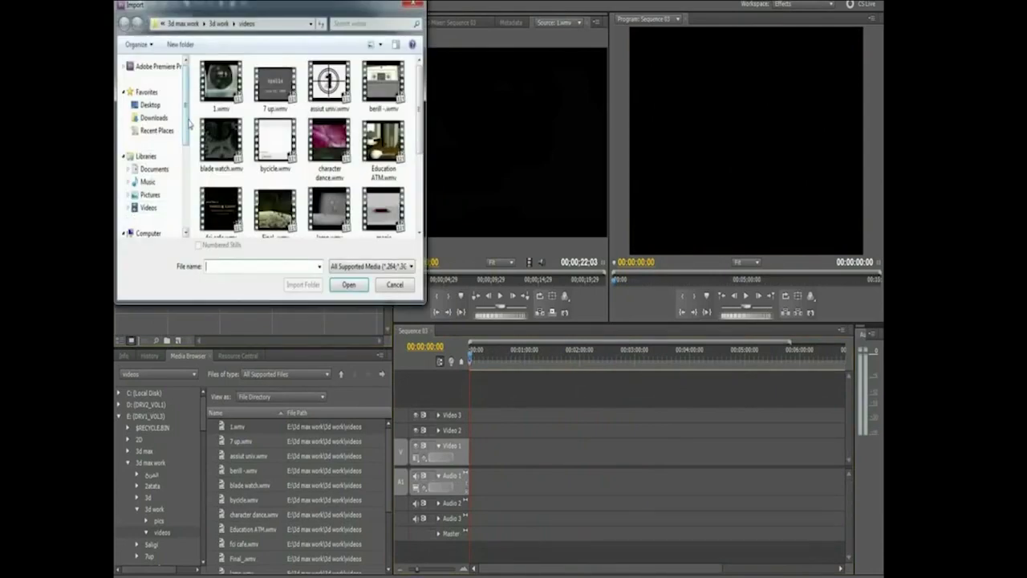
pyautogui.scroll(-1, 184, 148)
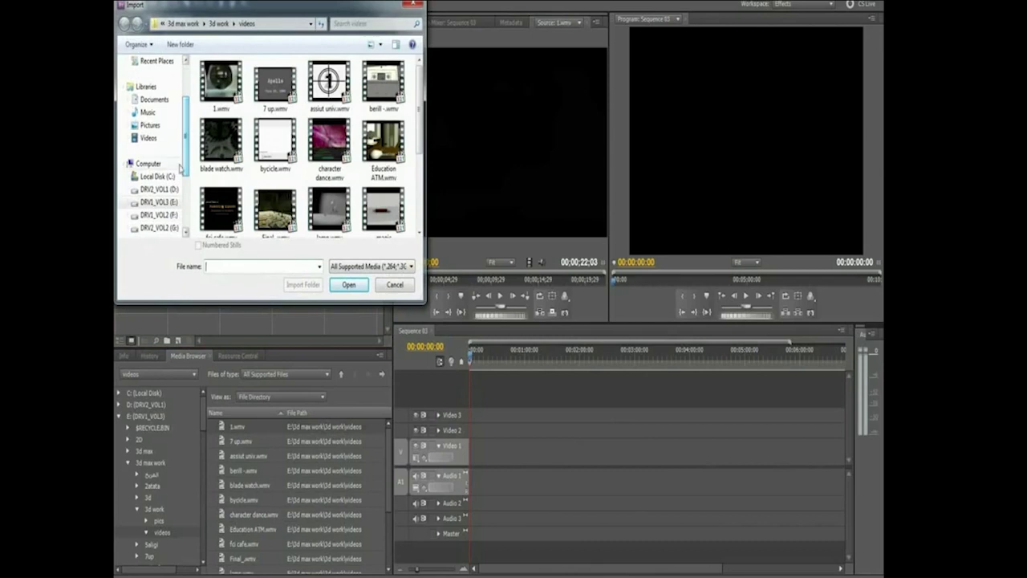
pyautogui.click(160, 215)
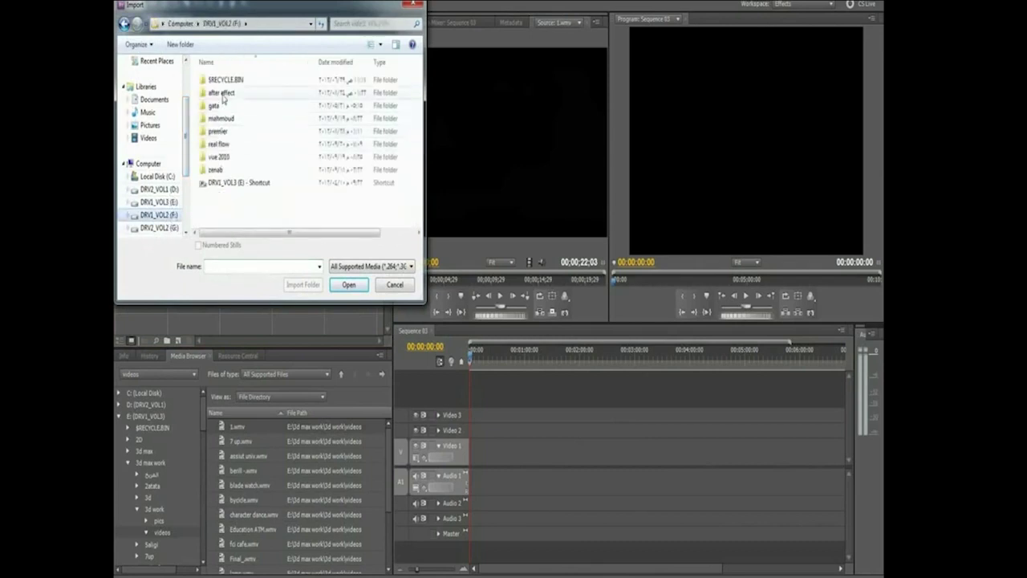
pyautogui.doubleClick(224, 94)
pyautogui.doubleClick(214, 183)
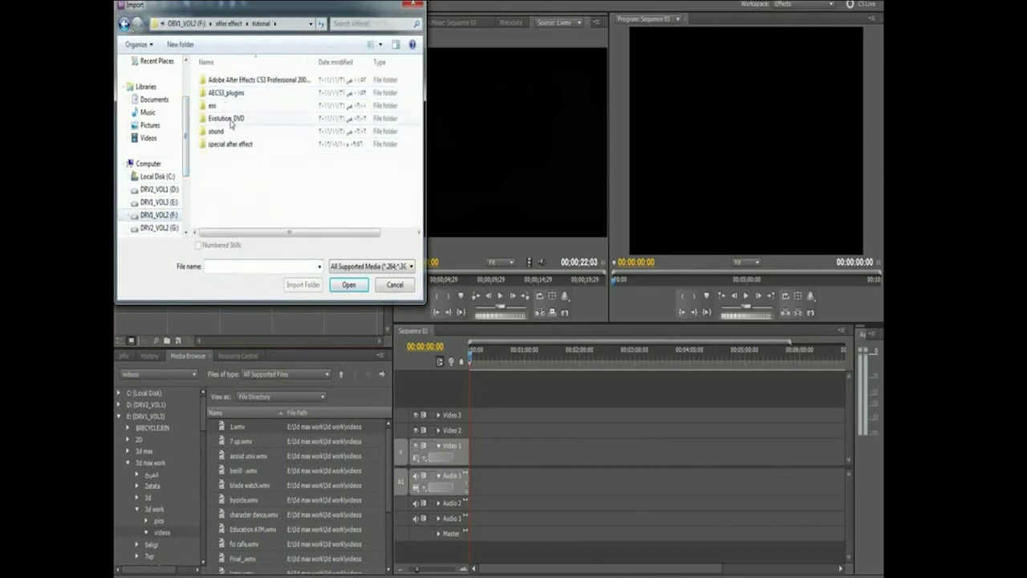
pyautogui.doubleClick(217, 131)
pyautogui.doubleClick(224, 80)
pyautogui.doubleClick(225, 80)
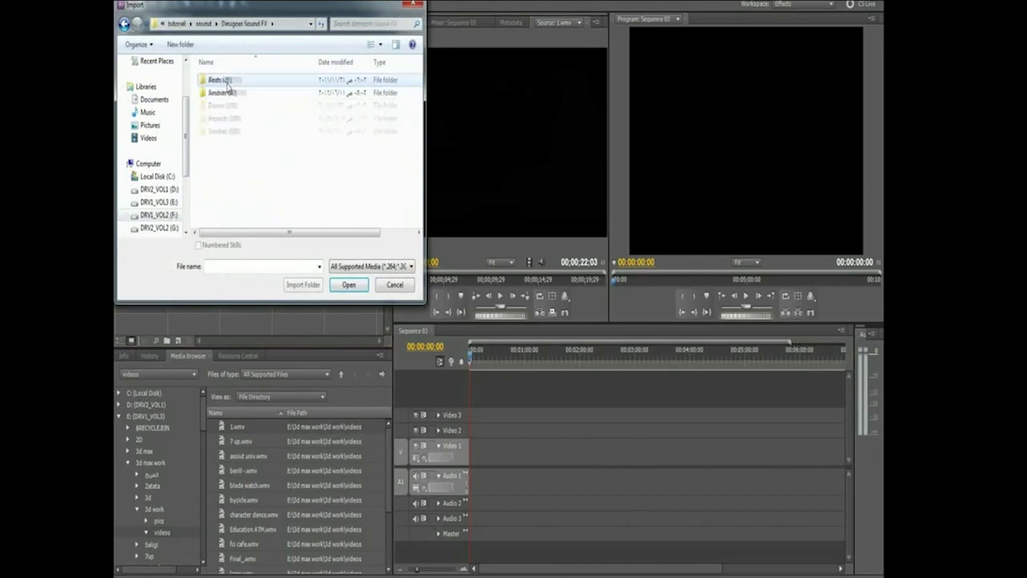
pyautogui.doubleClick(226, 80)
pyautogui.click(225, 87)
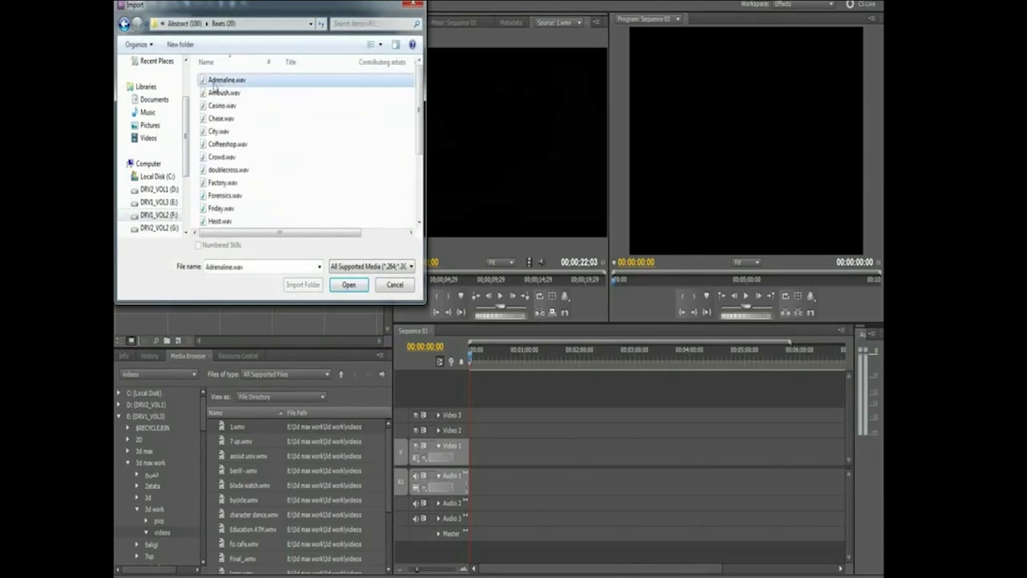
pyautogui.doubleClick(215, 82)
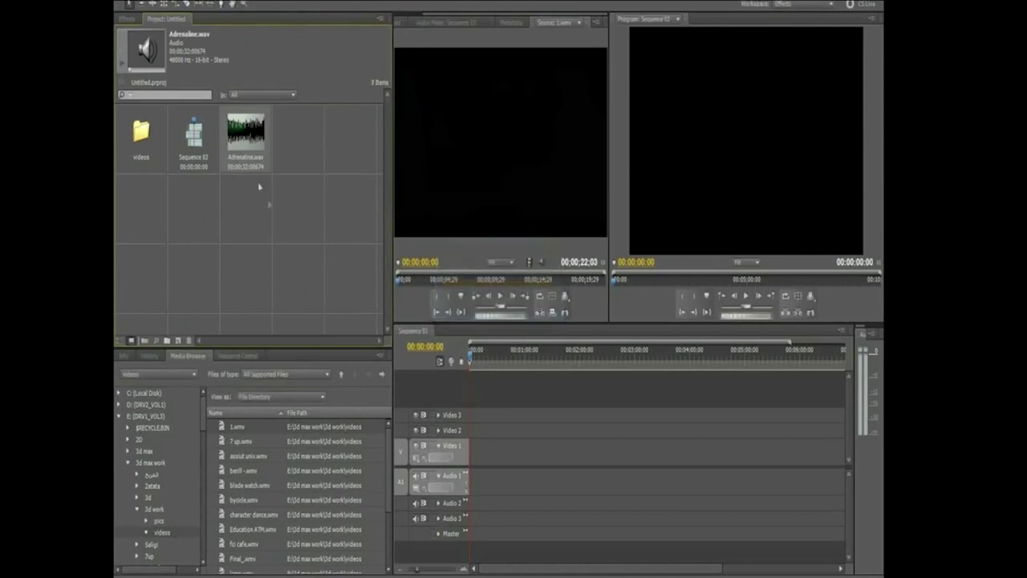
# - Place Adrenaline.wav on Audio 2 from the start, zoom the timeline, and play its opening seconds
pyautogui.moveTo(245, 147)
pyautogui.mouseDown()
pyautogui.moveTo(451, 512)
pyautogui.moveTo(475, 512)
pyautogui.mouseUp()
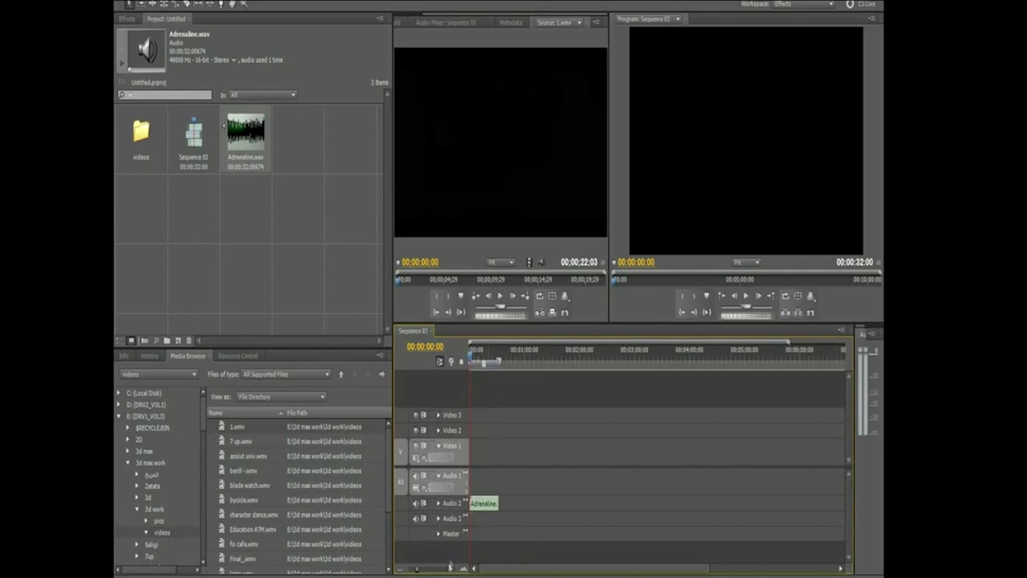
pyautogui.moveTo(443, 572); pyautogui.dragTo(430, 571)
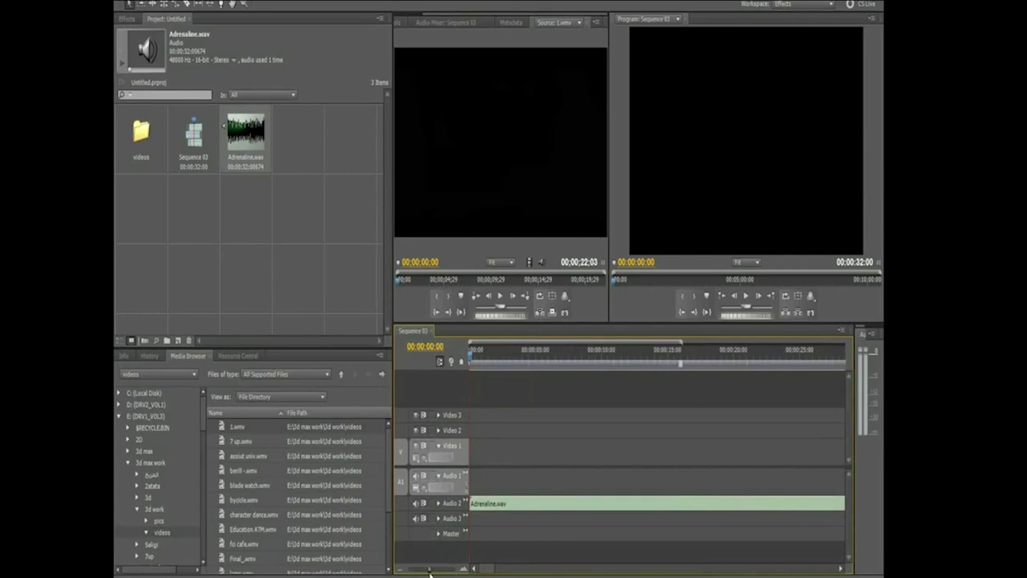
pyautogui.moveTo(477, 362)
pyautogui.mouseDown()
pyautogui.moveTo(490, 362)
pyautogui.moveTo(454, 366)
pyautogui.mouseUp()
pyautogui.click(746, 296)
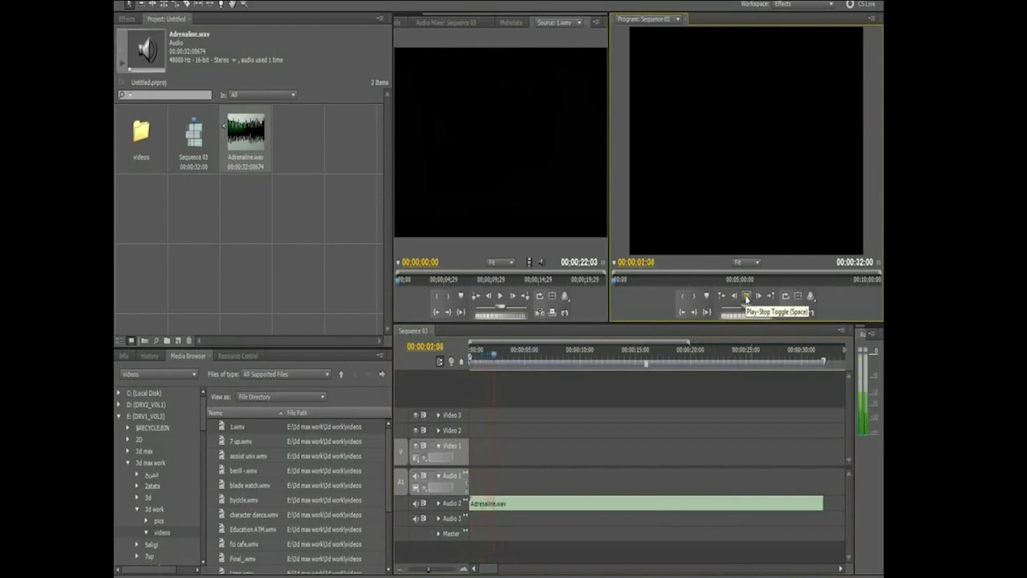
pyautogui.click(746, 296)
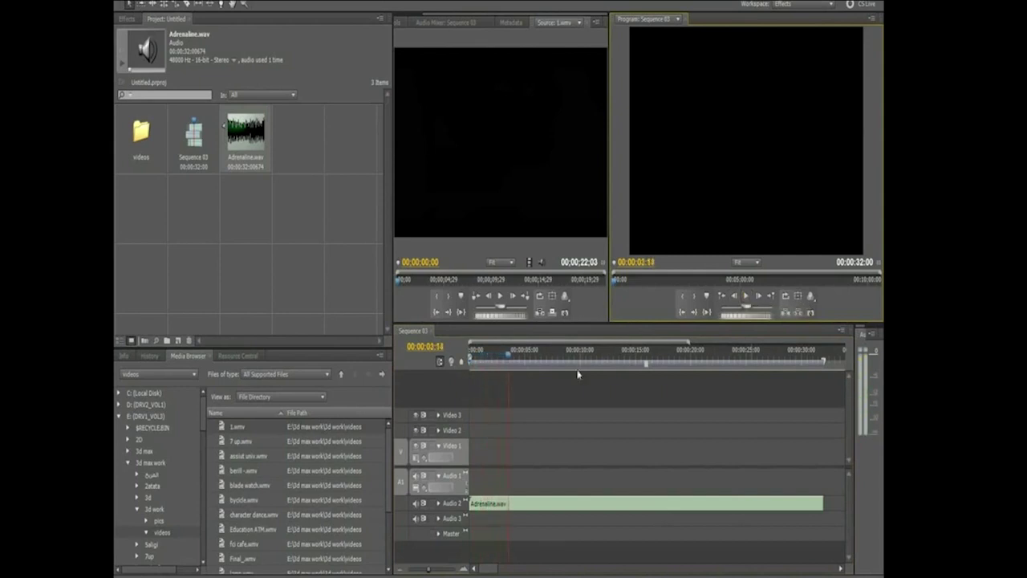
pyautogui.moveTo(509, 361); pyautogui.dragTo(512, 363)
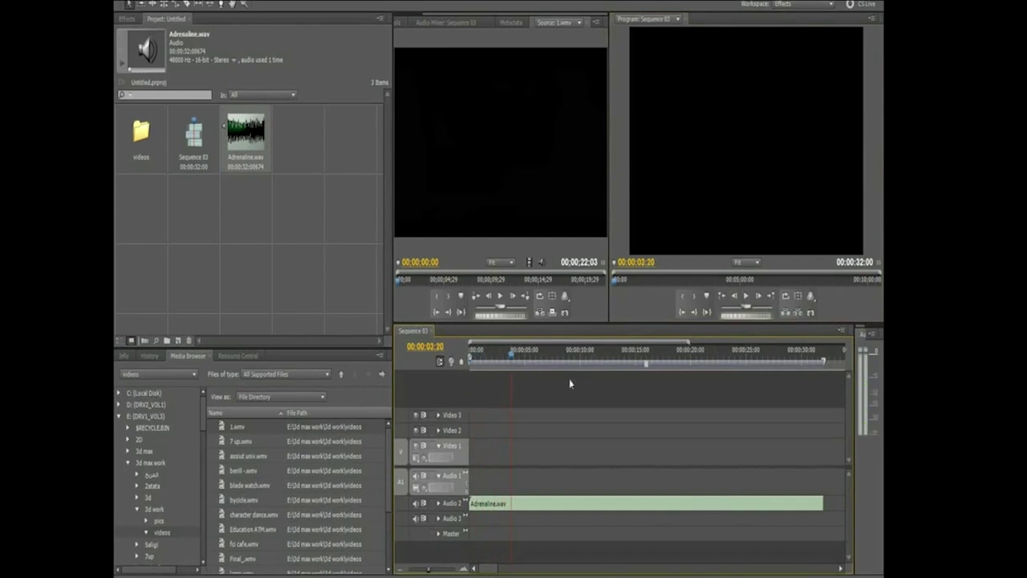
# - Step the playhead through the beats at 00:00:08:08, 00:00:14:18, 00:00:20:21 and 00:00:24:24, then return near the start
pyautogui.click(507, 361)
pyautogui.moveTo(508, 362); pyautogui.dragTo(563, 364)
pyautogui.click(631, 354)
pyautogui.click(701, 360)
pyautogui.click(745, 355)
pyautogui.press('Home')
pyautogui.click(472, 365)
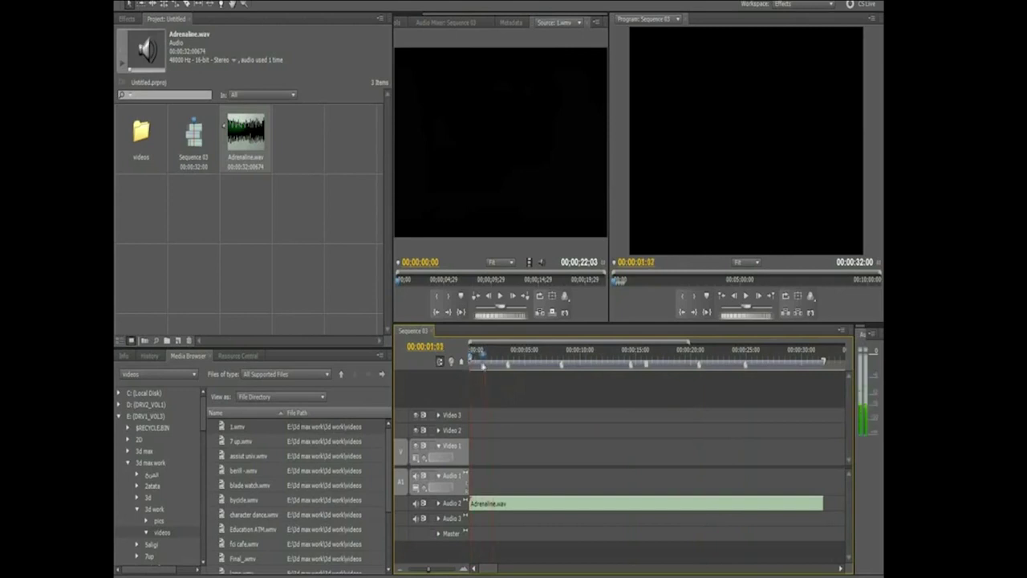
pyautogui.moveTo(472, 366); pyautogui.dragTo(503, 356)
pyautogui.moveTo(509, 369)
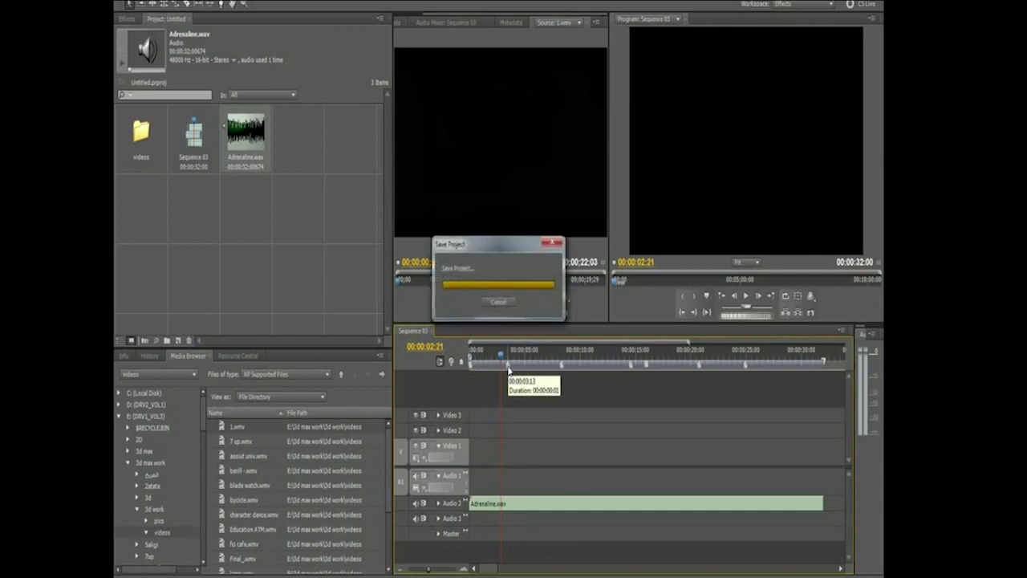
# - Check the videos bin's clips, then bring up Automate To Sequence for that bin
pyautogui.click(143, 140)
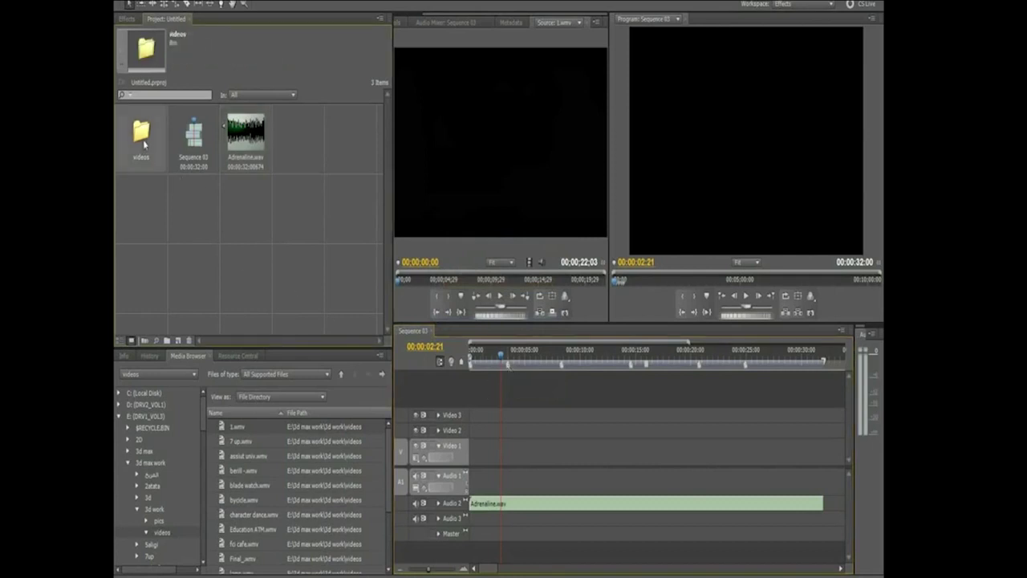
pyautogui.moveTo(136, 149)
pyautogui.mouseDown()
pyautogui.moveTo(250, 242)
pyautogui.moveTo(144, 162)
pyautogui.mouseUp()
pyautogui.doubleClick(143, 154)
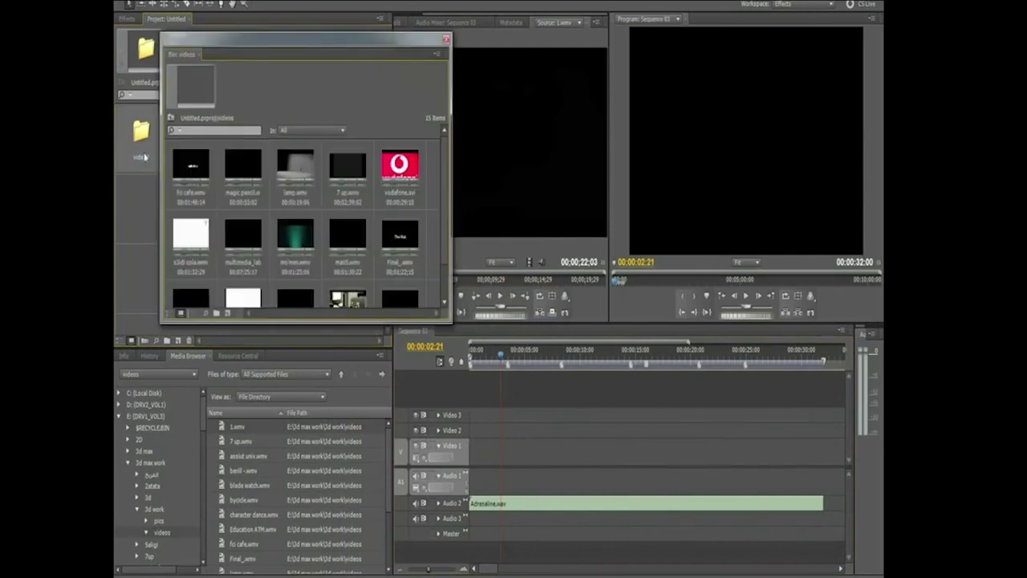
pyautogui.click(447, 39)
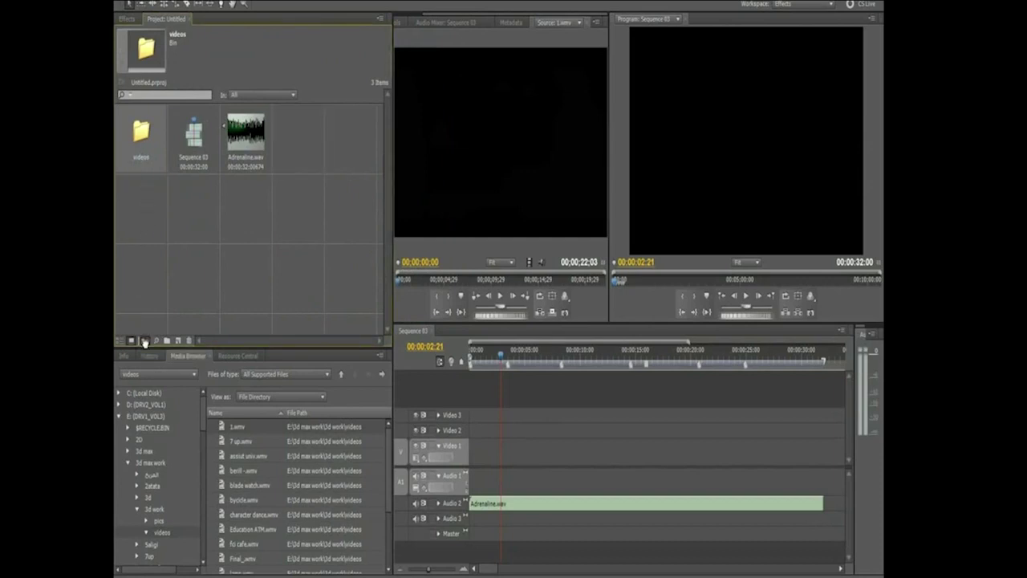
pyautogui.click(145, 340)
pyautogui.moveTo(493, 170)
pyautogui.mouseDown()
pyautogui.moveTo(423, 171)
pyautogui.moveTo(324, 144)
pyautogui.mouseUp()
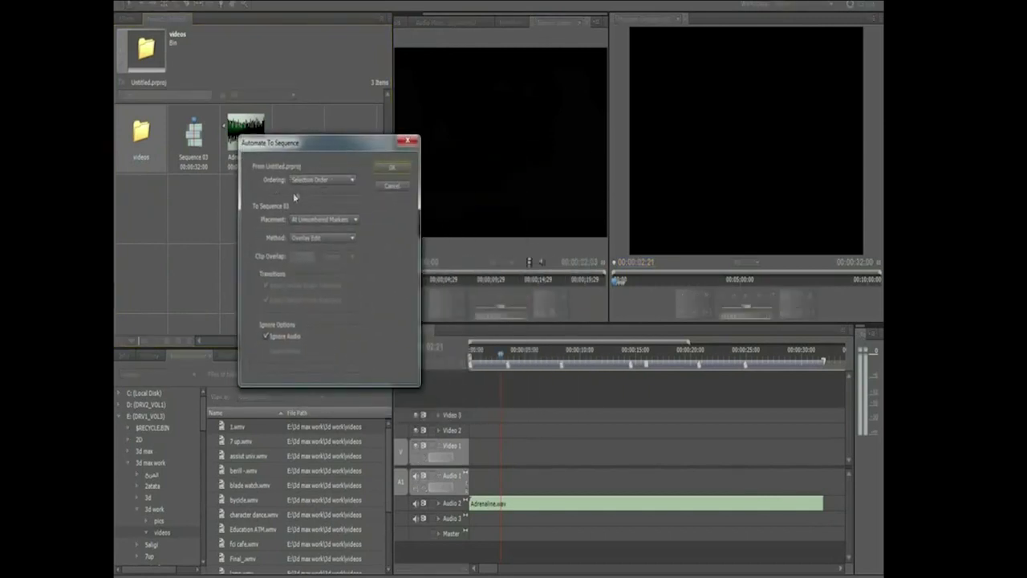
# - Keep Selection Order as the clip ordering in Automate To Sequence
pyautogui.click(325, 181)
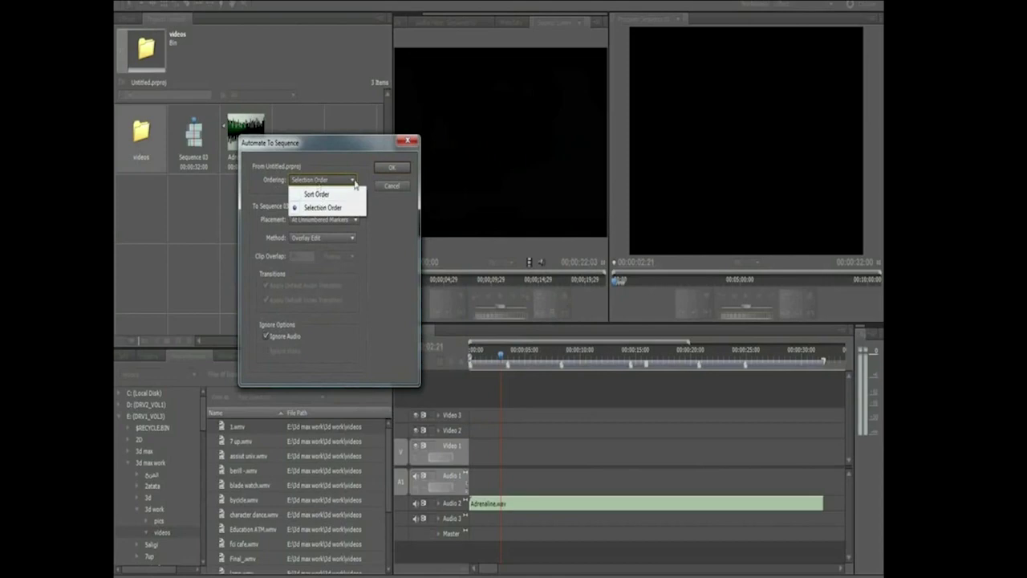
pyautogui.click(354, 183)
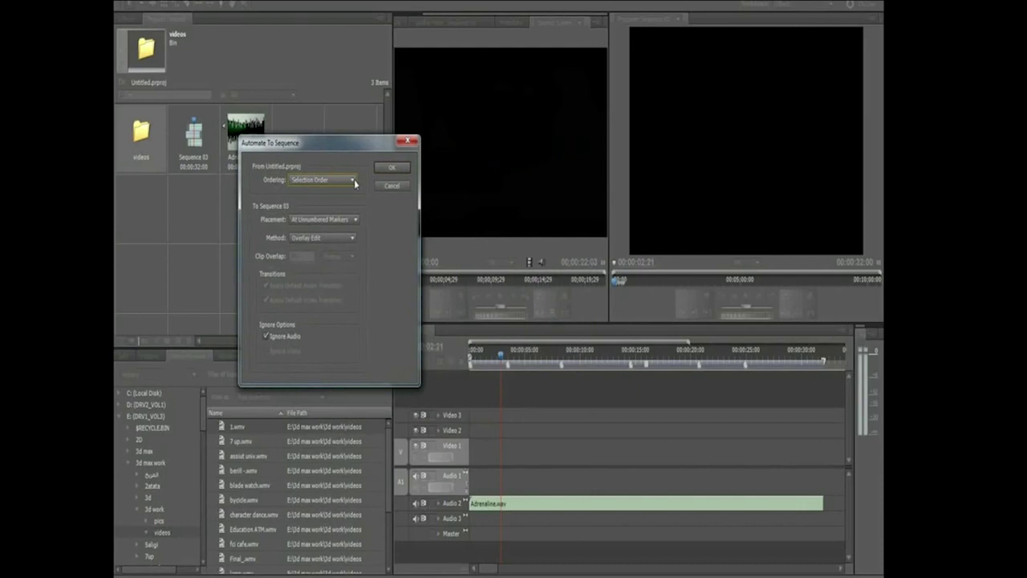
pyautogui.click(355, 183)
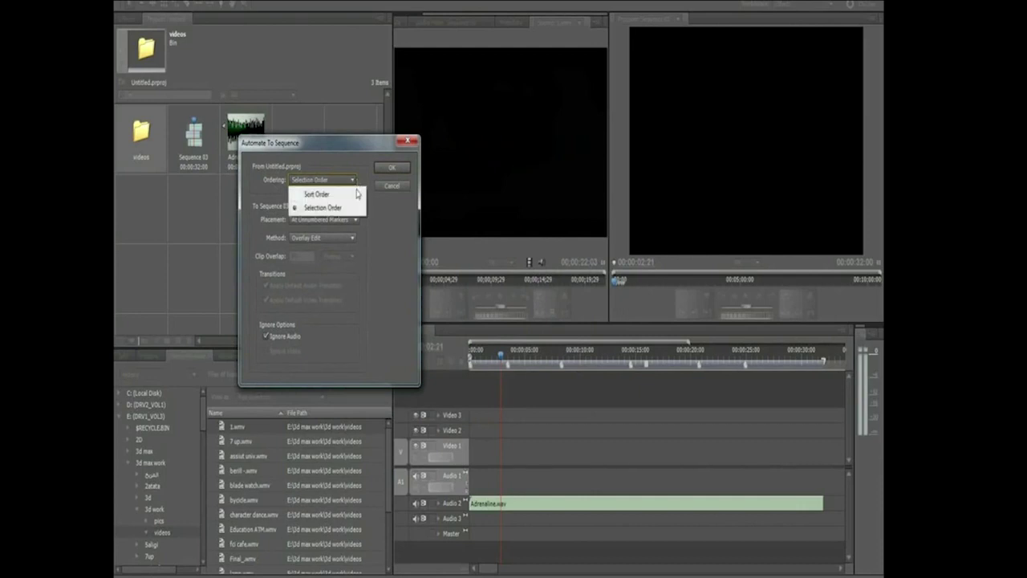
pyautogui.click(352, 183)
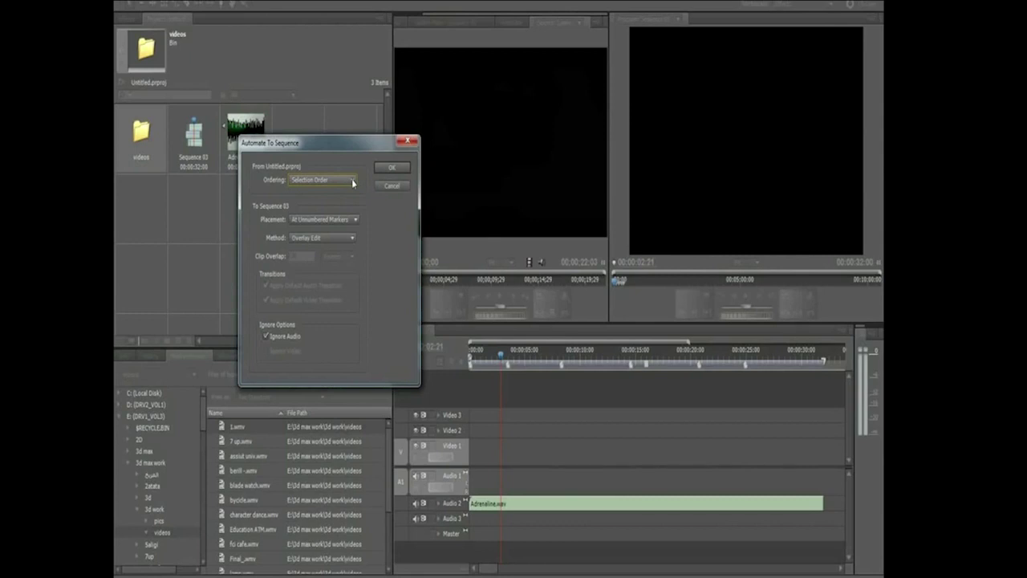
# - Set placement to At Unnumbered Markers with Overlay Edit, and confirm the automation
pyautogui.click(356, 220)
pyautogui.click(319, 233)
pyautogui.click(356, 220)
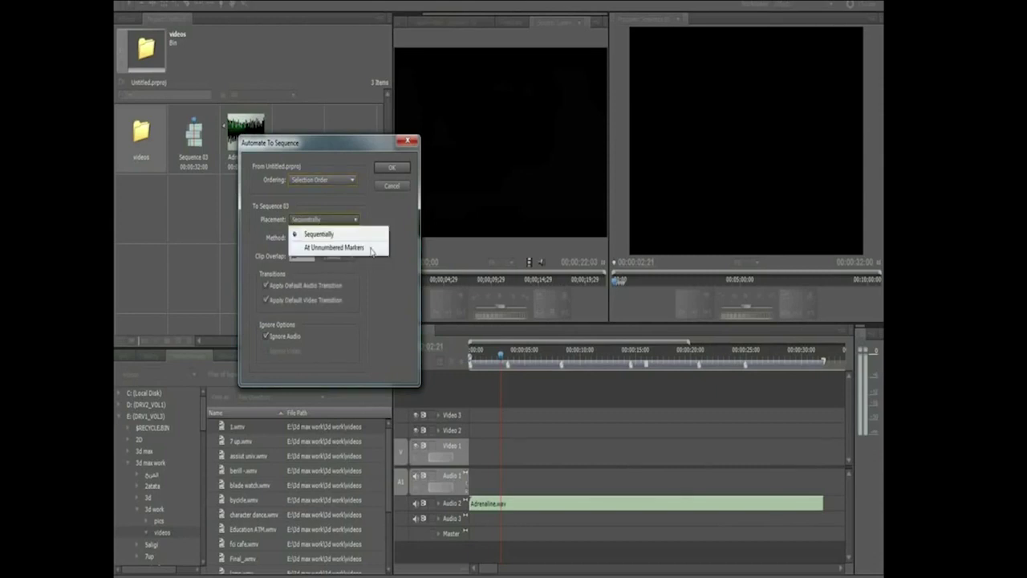
pyautogui.click(386, 214)
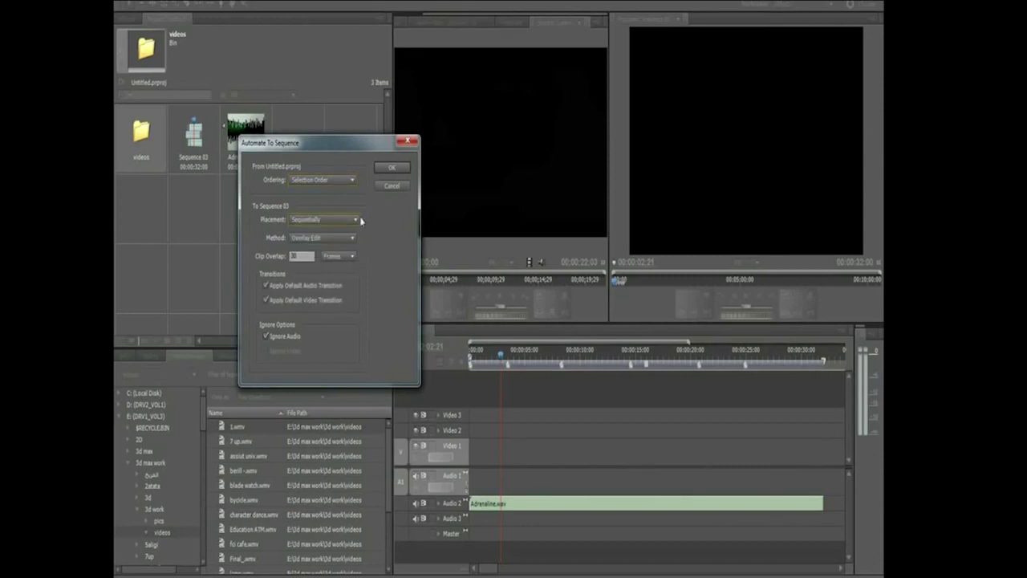
pyautogui.click(353, 222)
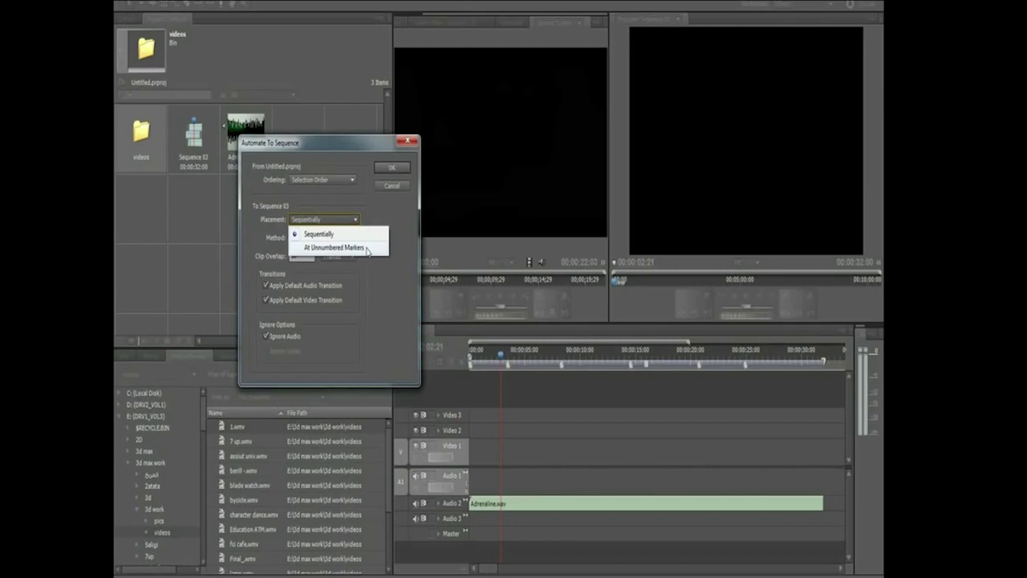
pyautogui.click(334, 247)
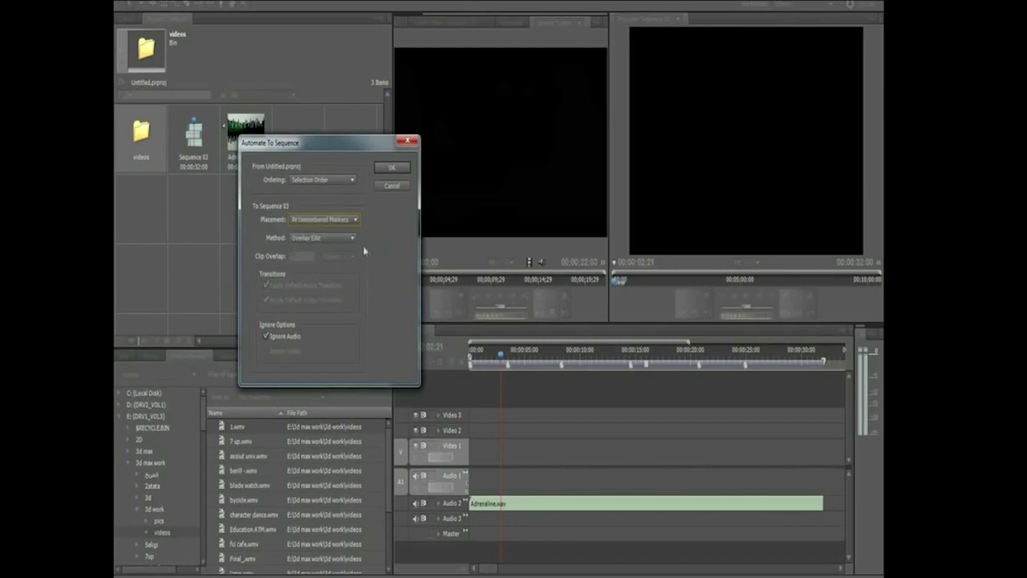
pyautogui.click(306, 239)
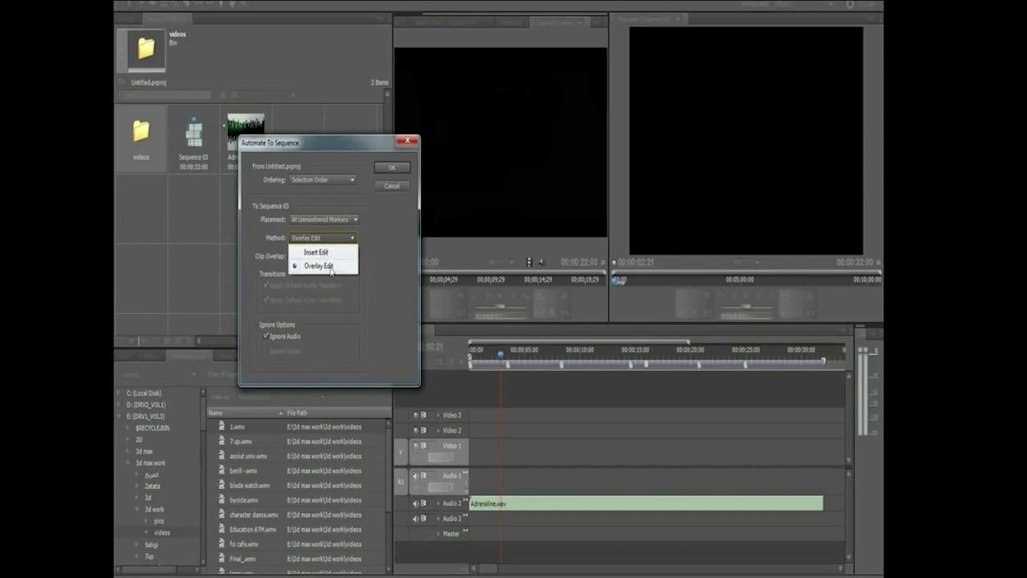
pyautogui.click(325, 267)
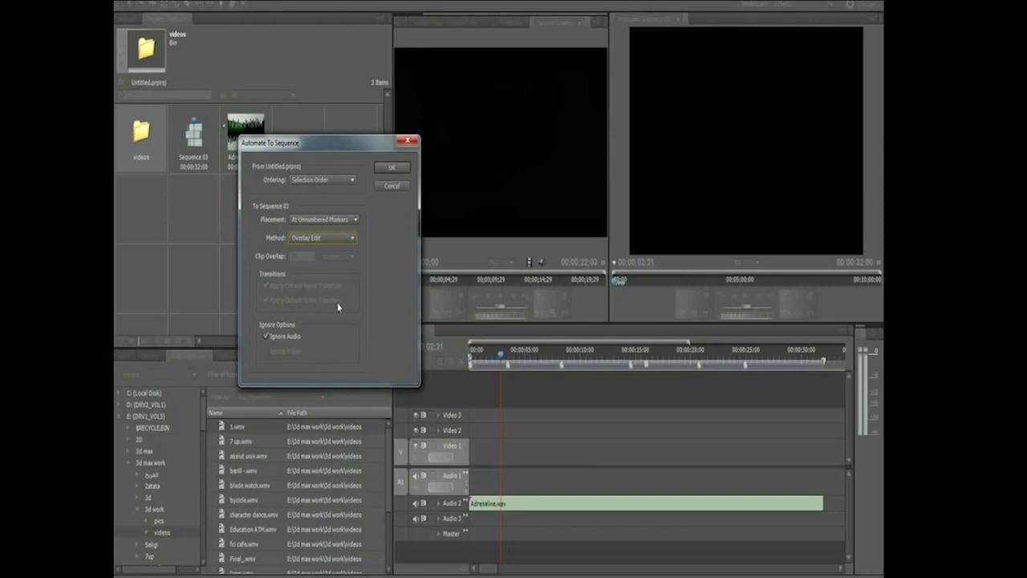
pyautogui.click(393, 170)
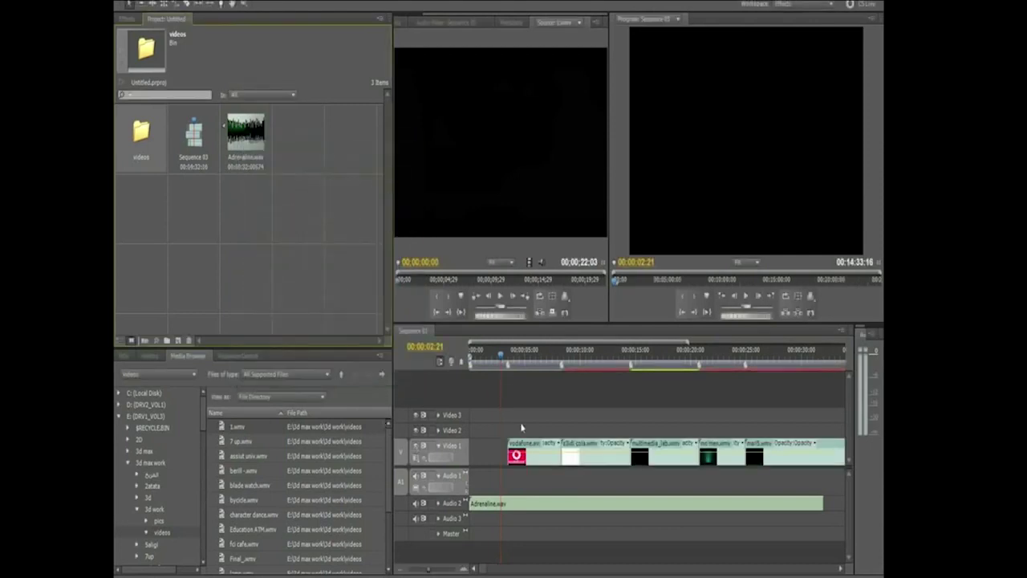
# - Scrub the newly placed clips, undo the automated placement, and park the playhead near the start
pyautogui.click(503, 363)
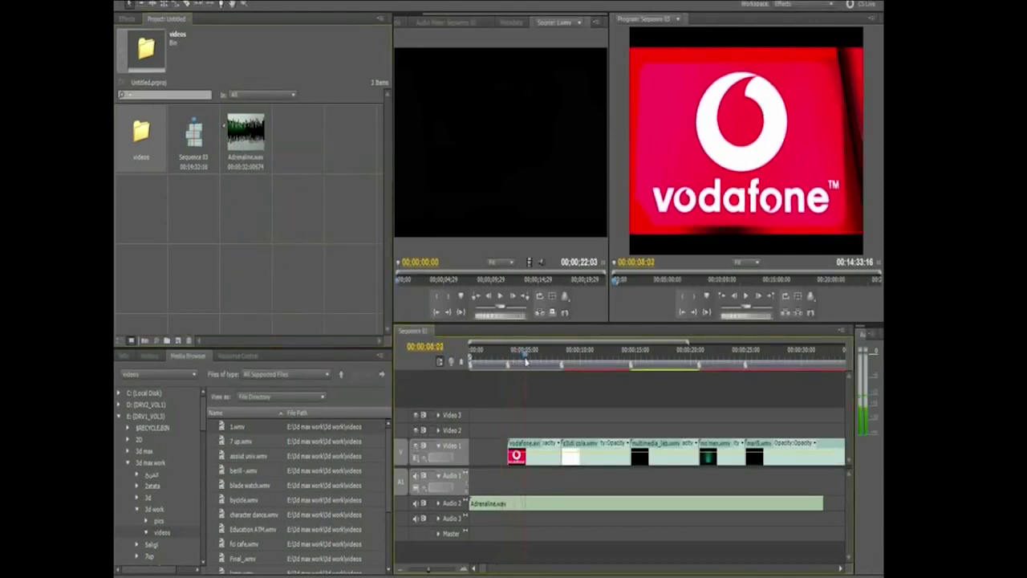
pyautogui.moveTo(497, 367); pyautogui.dragTo(509, 367)
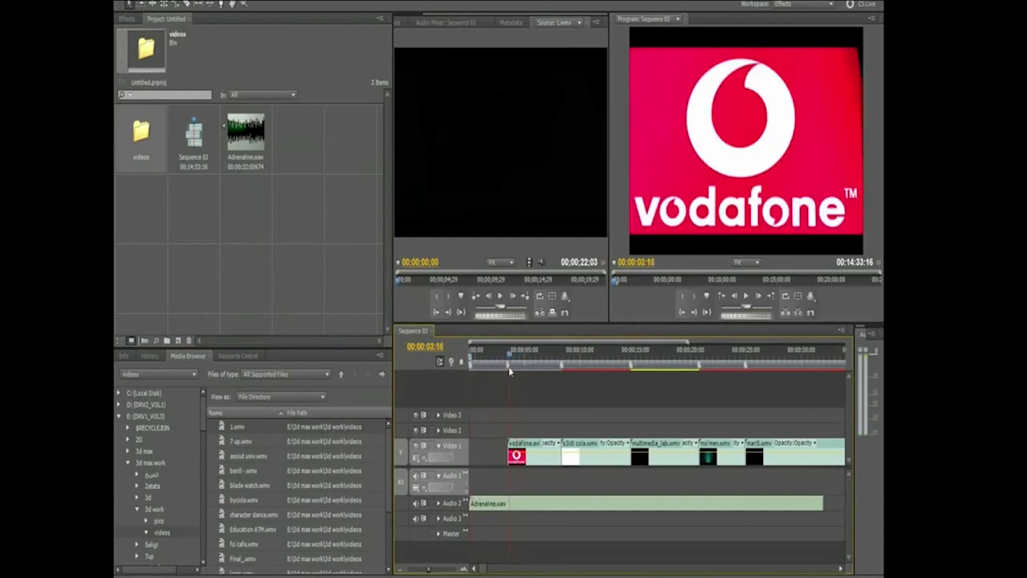
pyautogui.hotkey('ctrl', 'z')
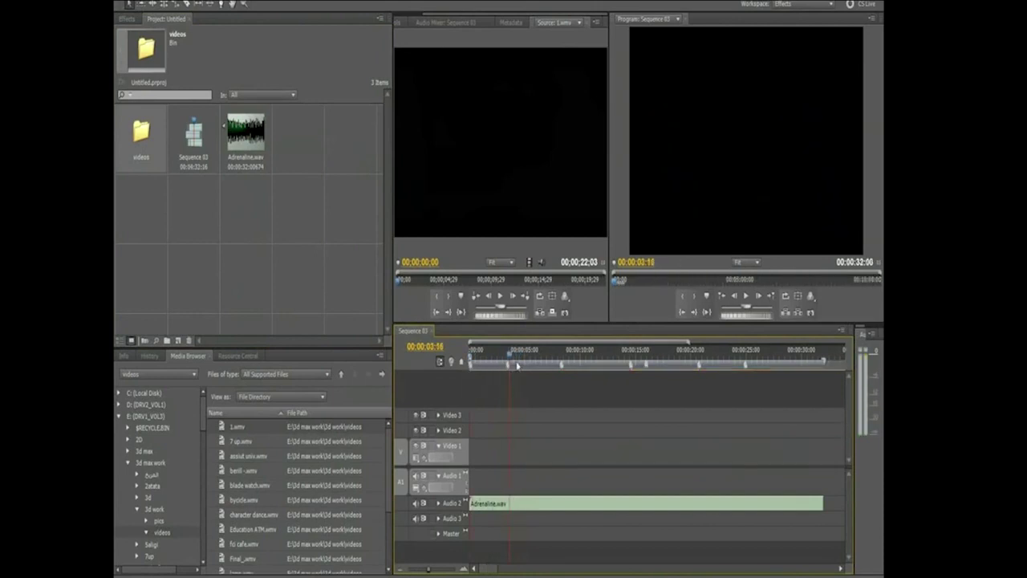
pyautogui.click(472, 367)
pyautogui.click(475, 368)
pyautogui.click(471, 363)
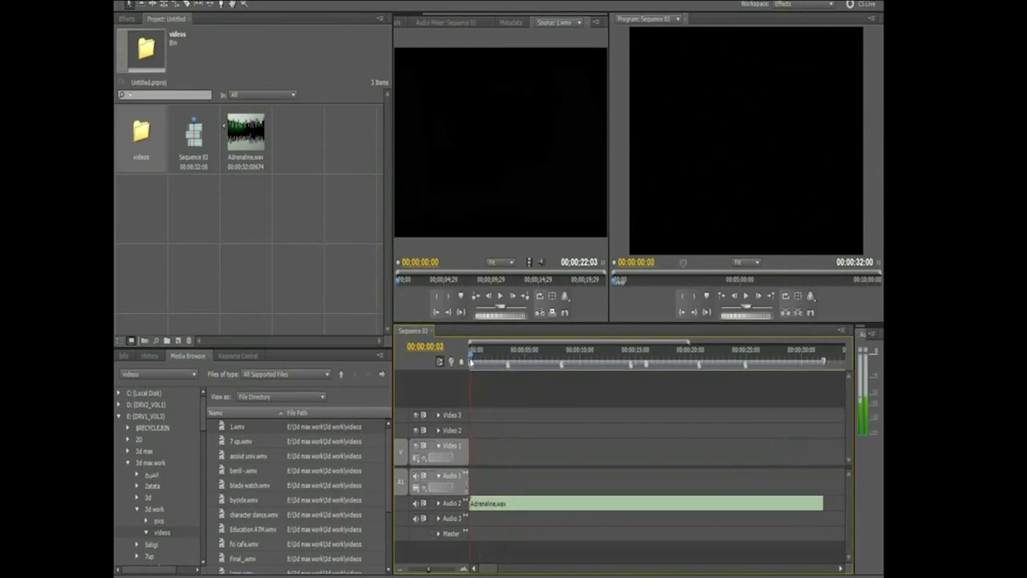
pyautogui.doubleClick(471, 363)
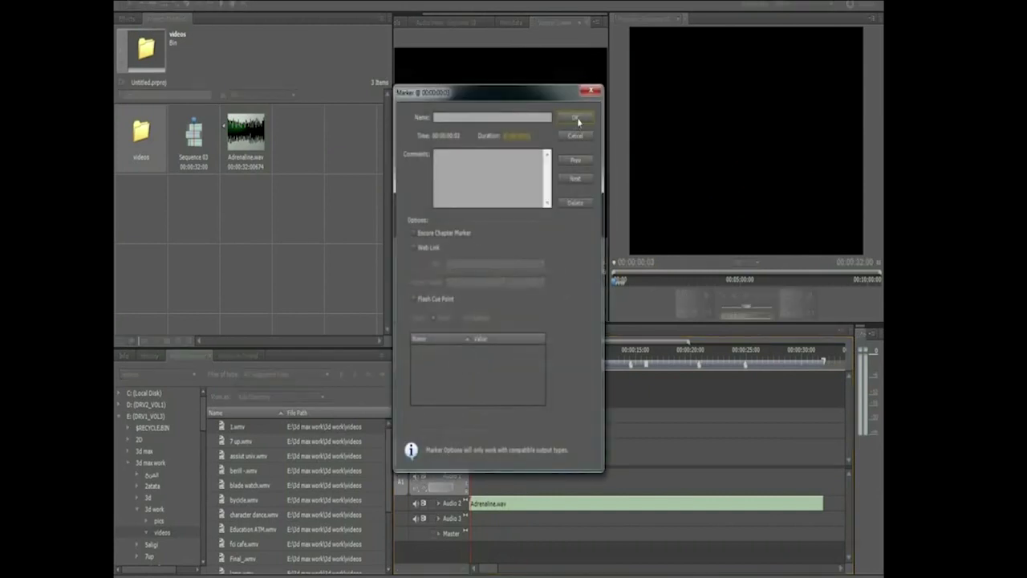
pyautogui.click(517, 137)
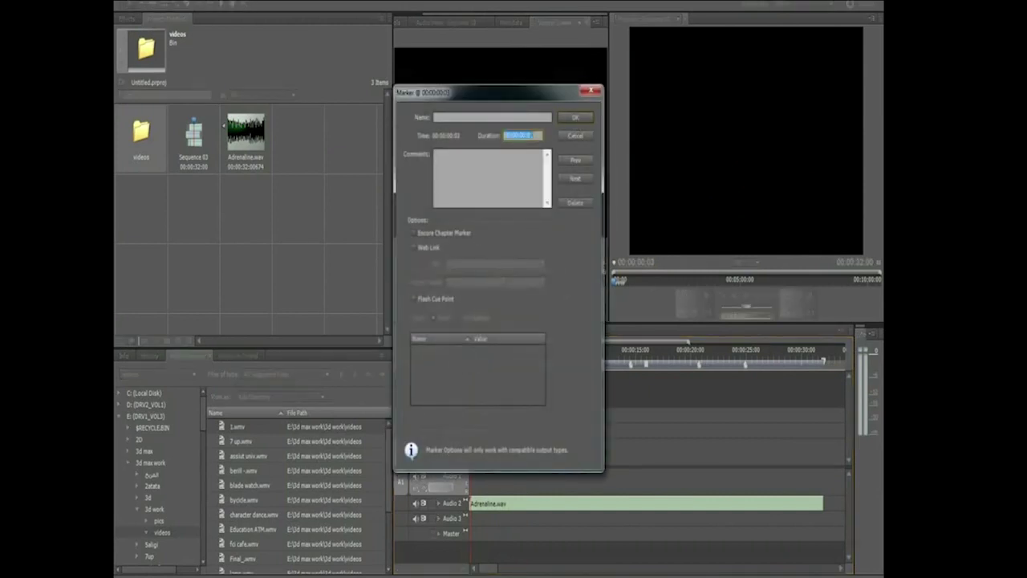
pyautogui.press('Return')
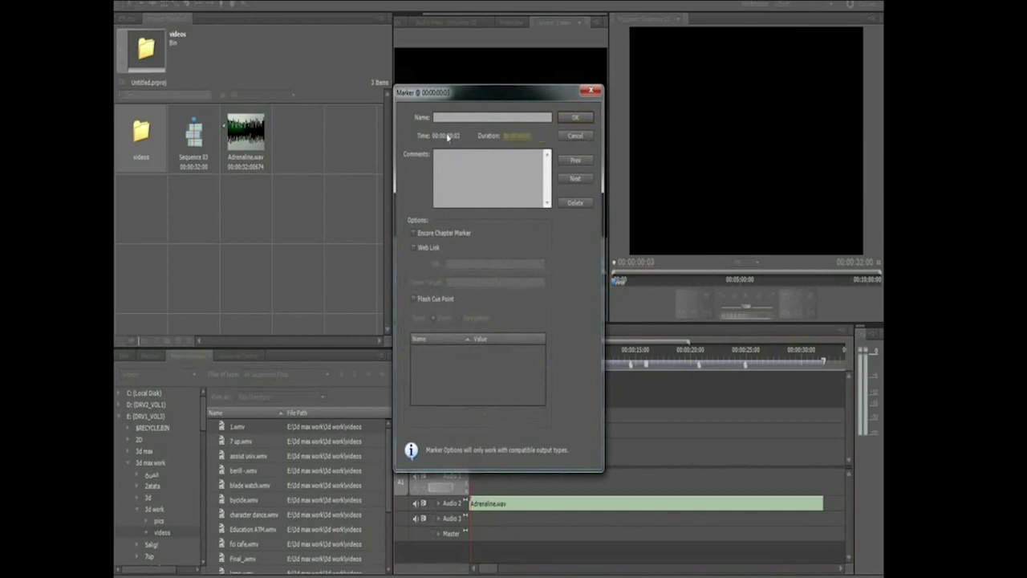
pyautogui.click(568, 136)
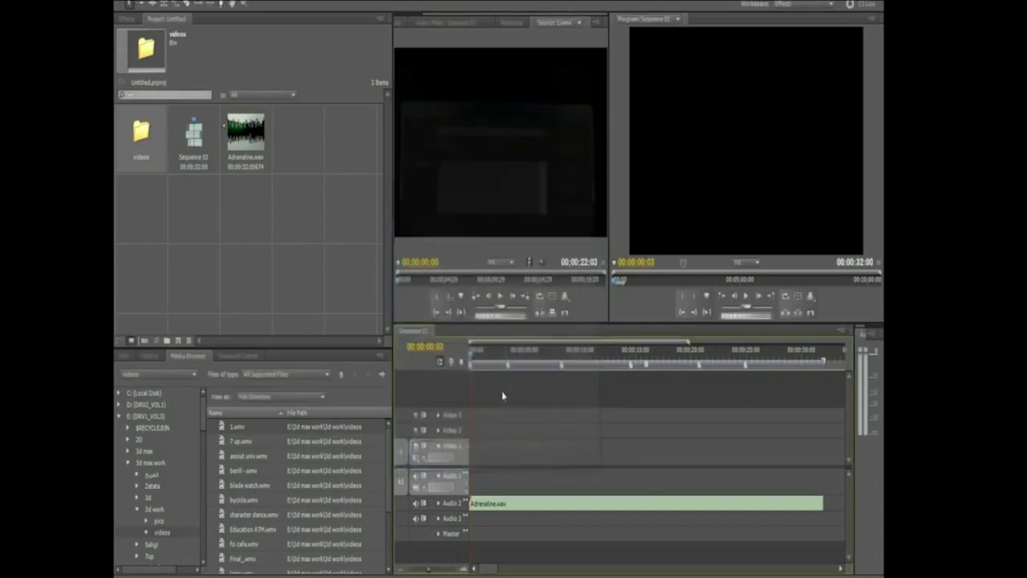
pyautogui.moveTo(443, 572); pyautogui.dragTo(451, 571)
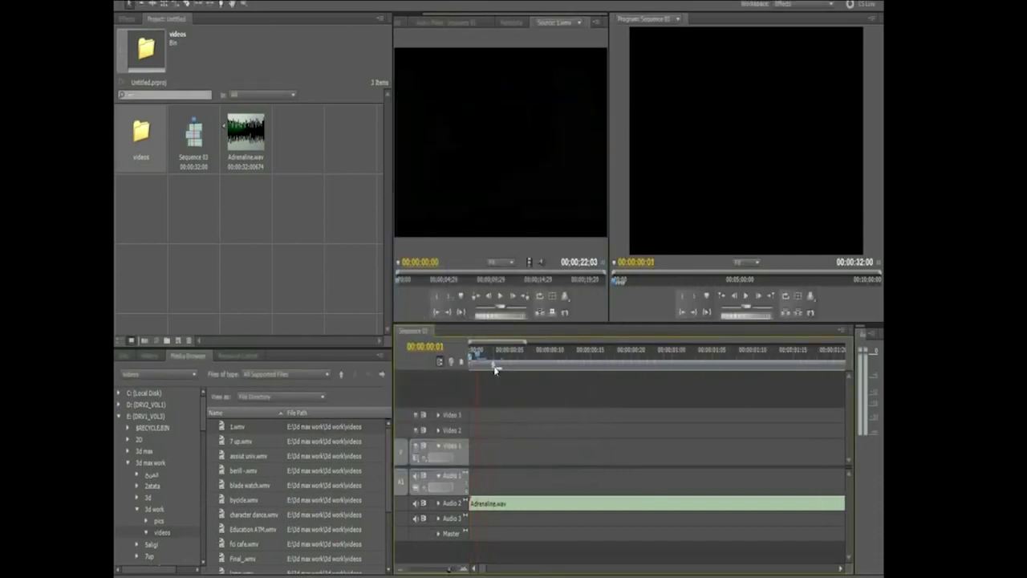
pyautogui.moveTo(494, 369); pyautogui.dragTo(472, 374)
pyautogui.click(481, 370)
pyautogui.press('Home')
pyautogui.press('Right')
pyautogui.press('Right')
pyautogui.press('Right')
pyautogui.rightClick(475, 368)
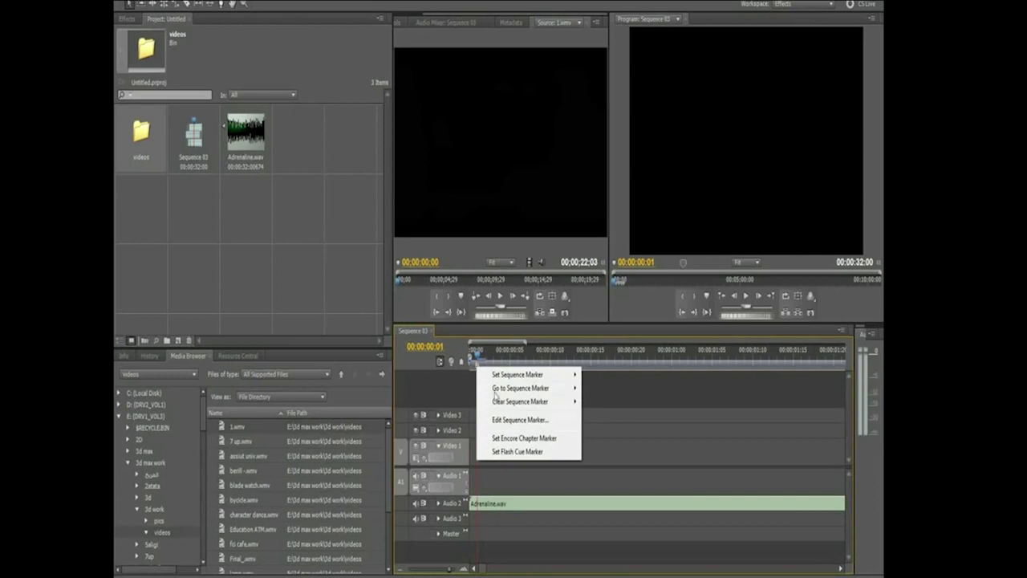
pyautogui.moveTo(496, 392)
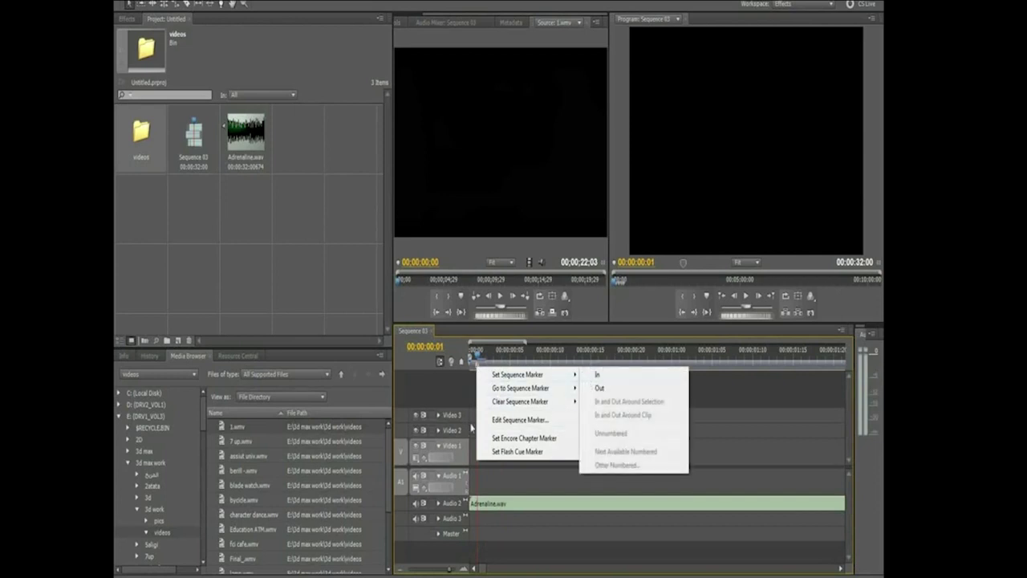
pyautogui.click(596, 375)
pyautogui.click(478, 366)
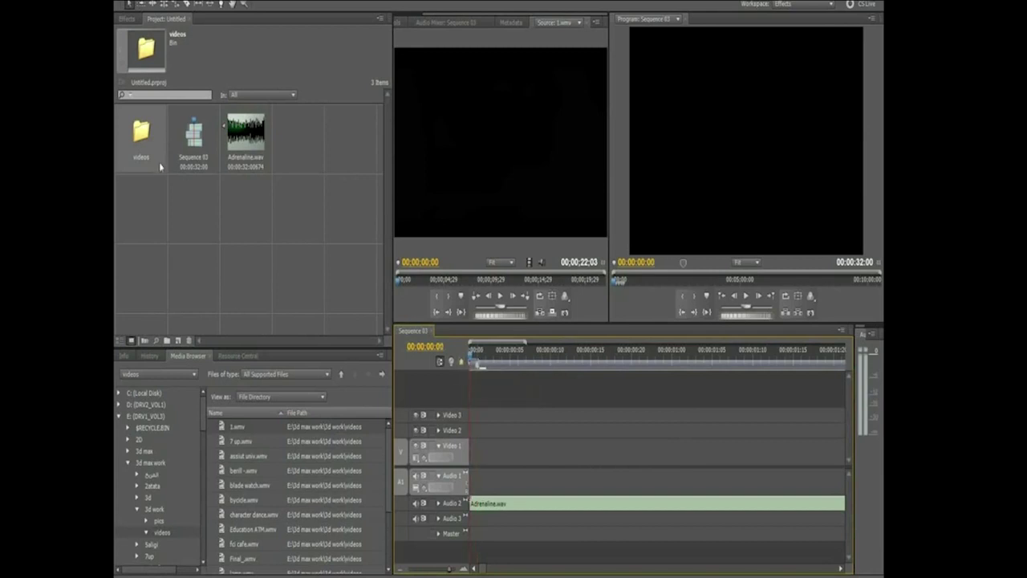
# - Automate the bin's clips sequentially onto Video 1, zoom the timeline out, and play Sequence 03
pyautogui.click(145, 339)
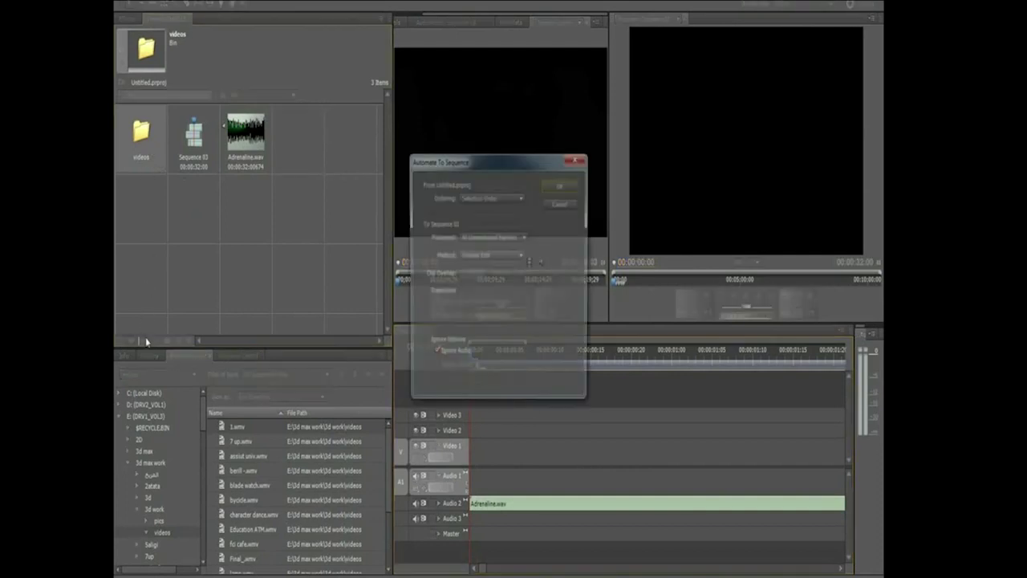
pyautogui.click(564, 190)
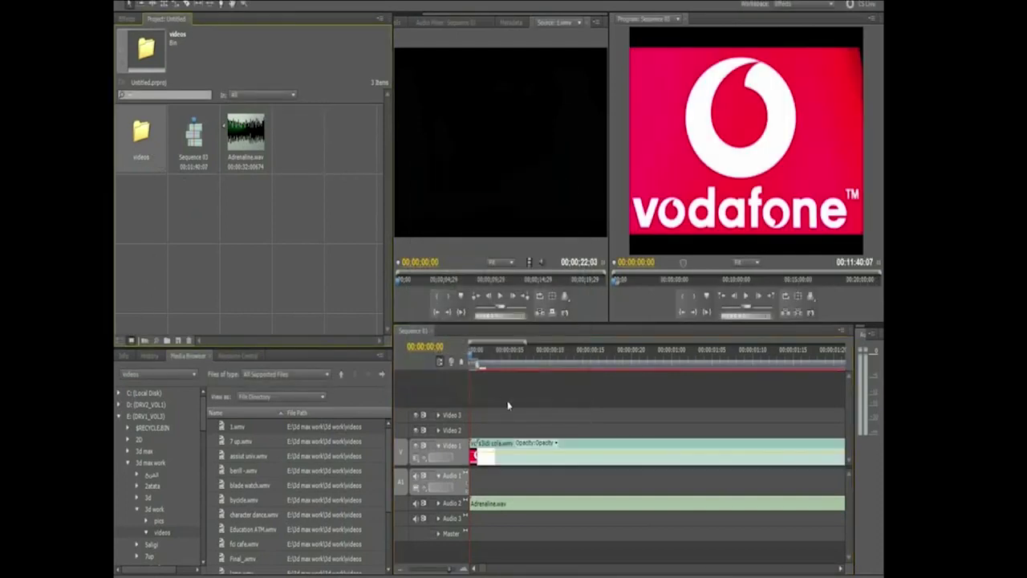
pyautogui.moveTo(450, 572); pyautogui.dragTo(425, 570)
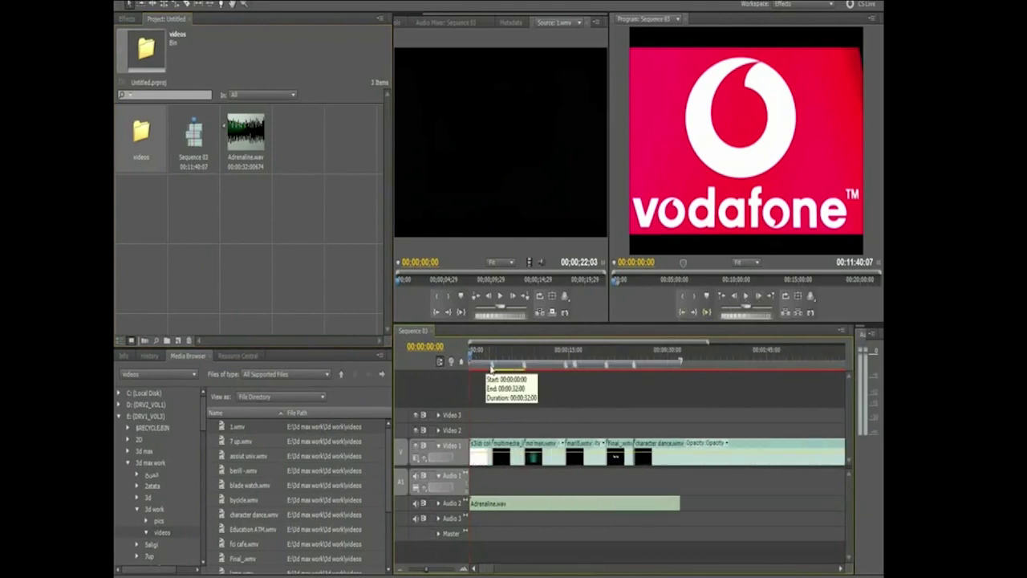
pyautogui.click(746, 300)
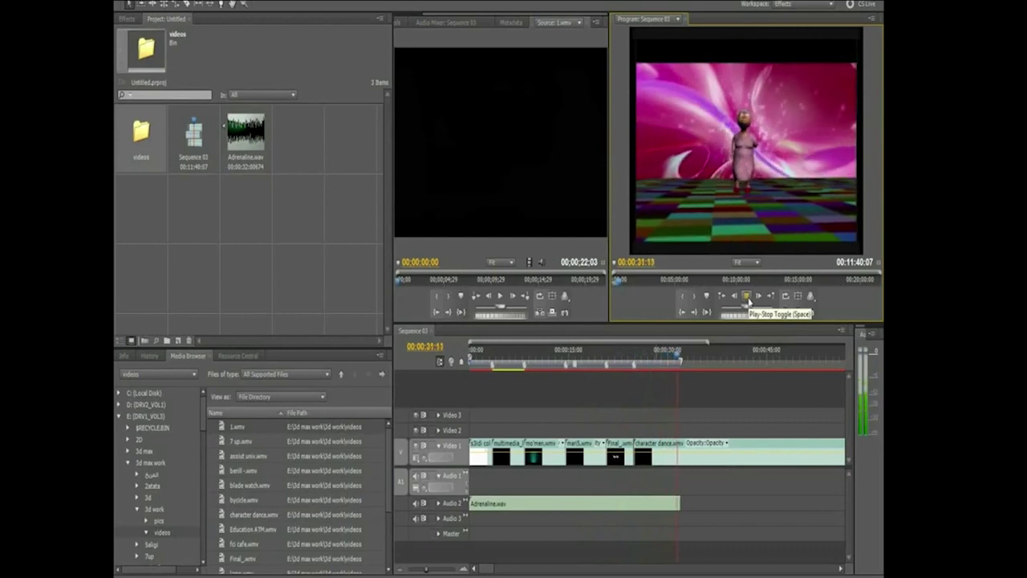
# - Stop and resume playback, then scrub through the clips to the Mars clip at 00:00:18:03
pyautogui.click(746, 297)
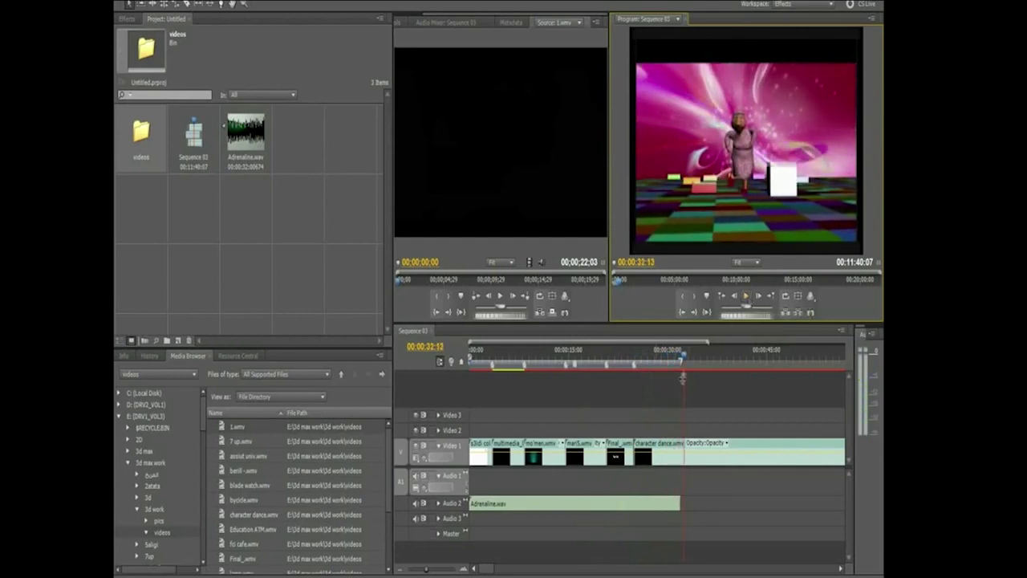
pyautogui.press('space')
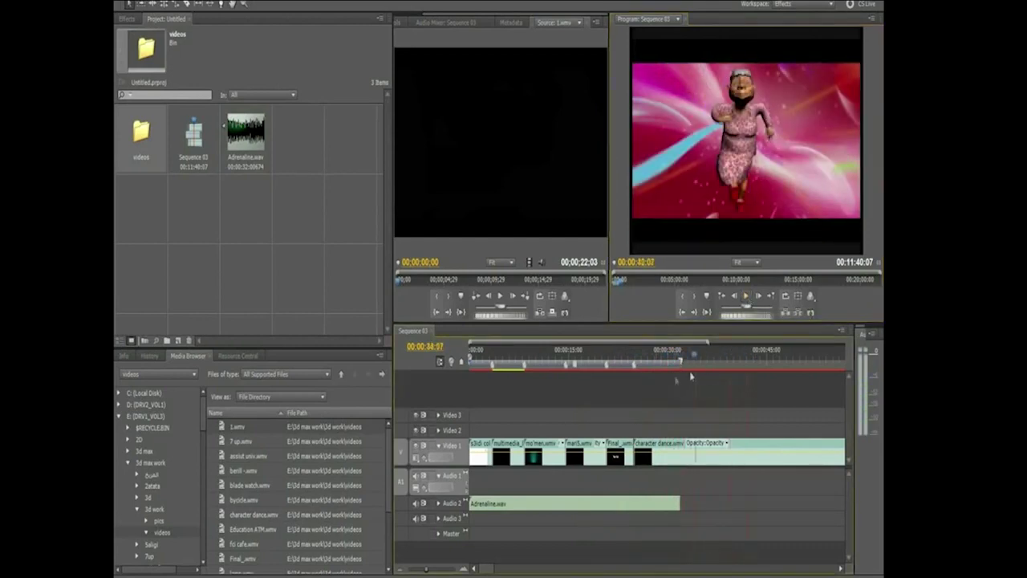
pyautogui.click(680, 361)
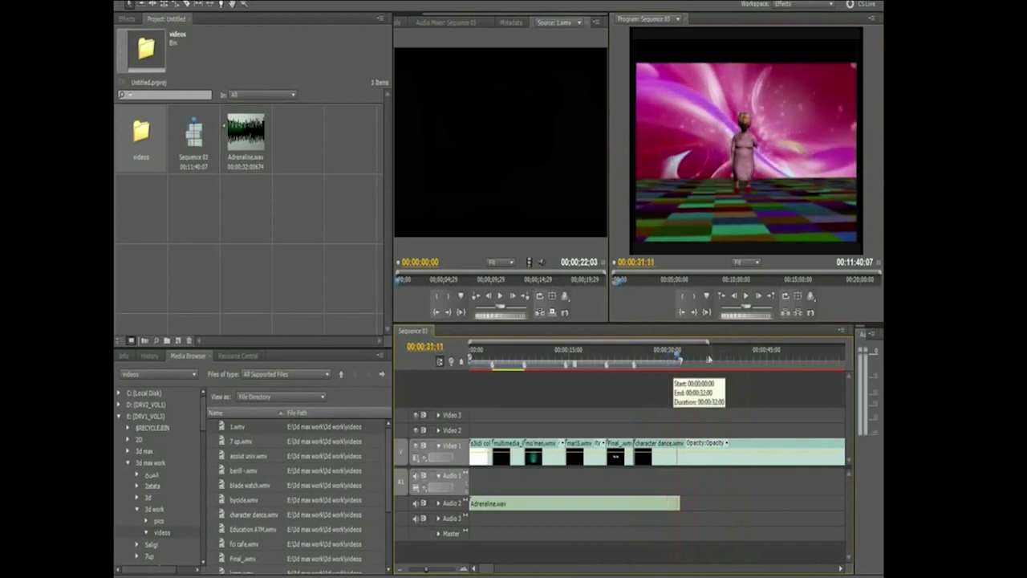
pyautogui.moveTo(446, 574)
pyautogui.mouseDown()
pyautogui.moveTo(411, 573)
pyautogui.moveTo(437, 574)
pyautogui.mouseUp()
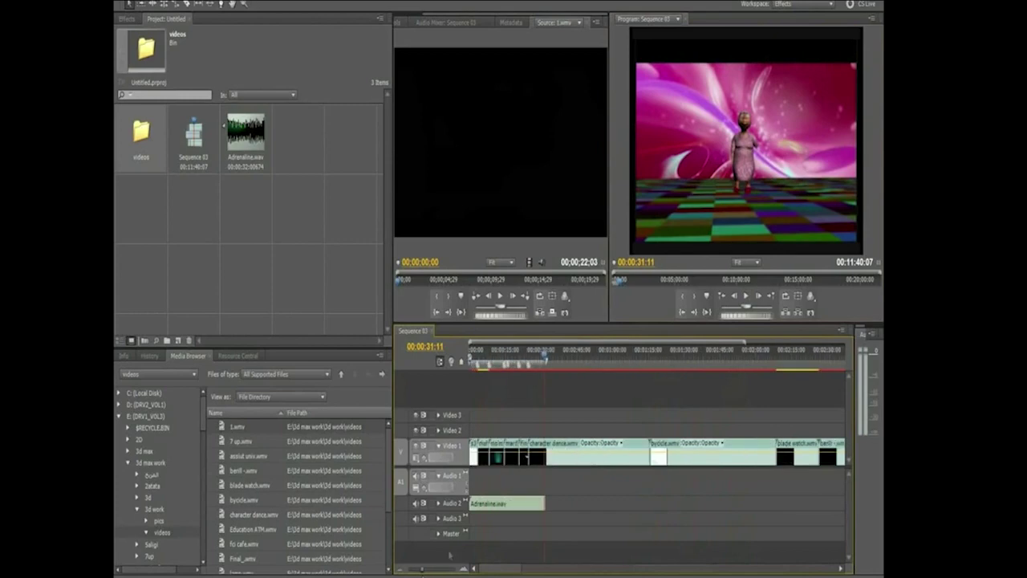
pyautogui.click(629, 365)
pyautogui.moveTo(629, 369); pyautogui.dragTo(766, 370)
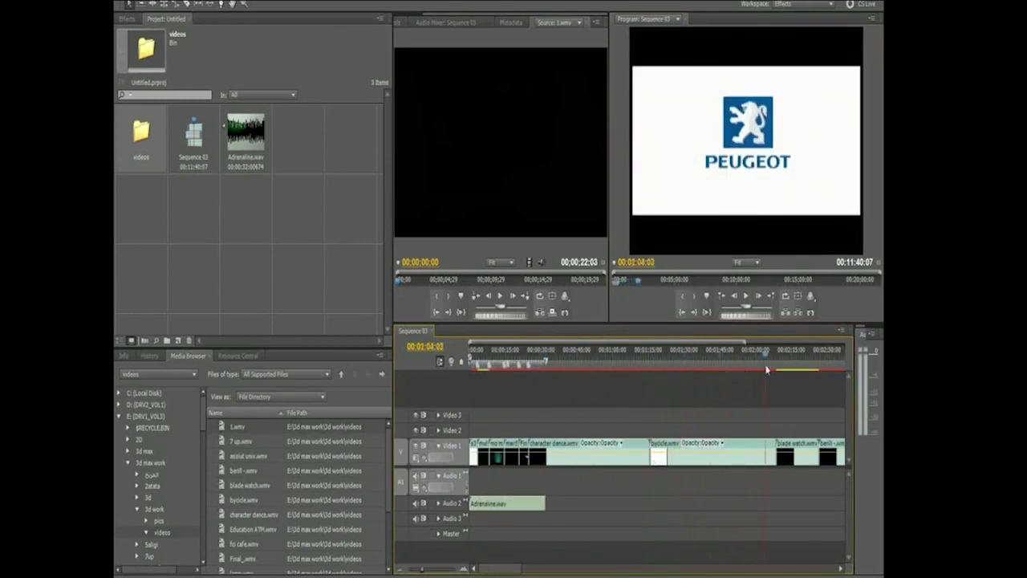
pyautogui.click(506, 367)
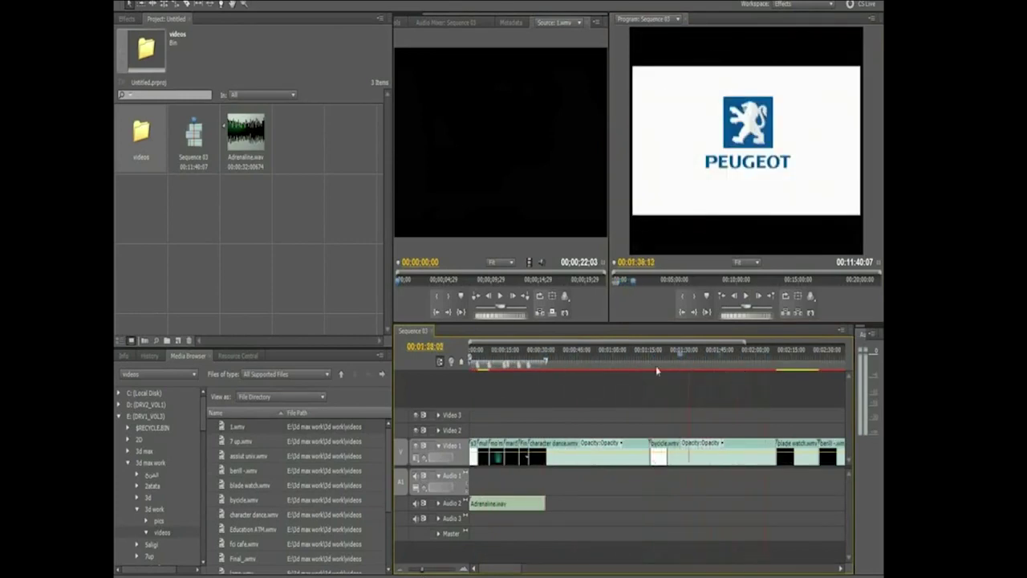
# - Deselect Adrenaline.wav, zoom in to 5-second ticks, and park the playhead at 00:00:03:10
pyautogui.click(476, 514)
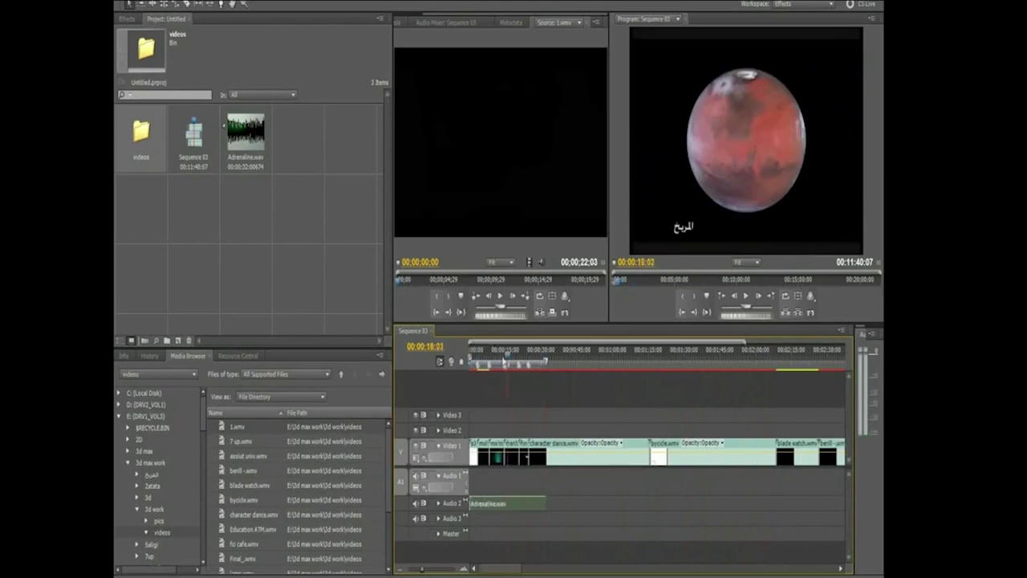
pyautogui.moveTo(435, 569); pyautogui.dragTo(428, 572)
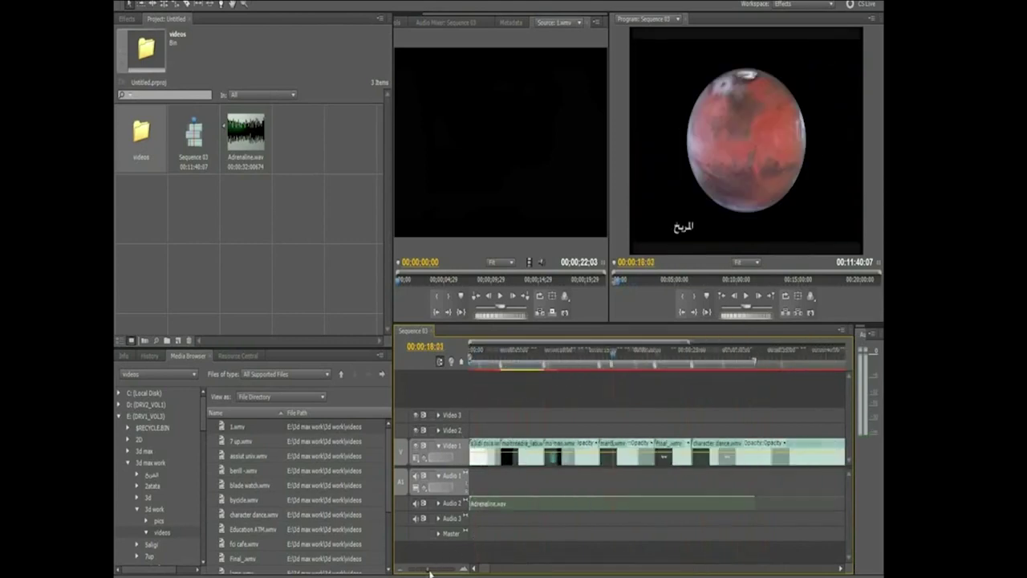
pyautogui.click(495, 351)
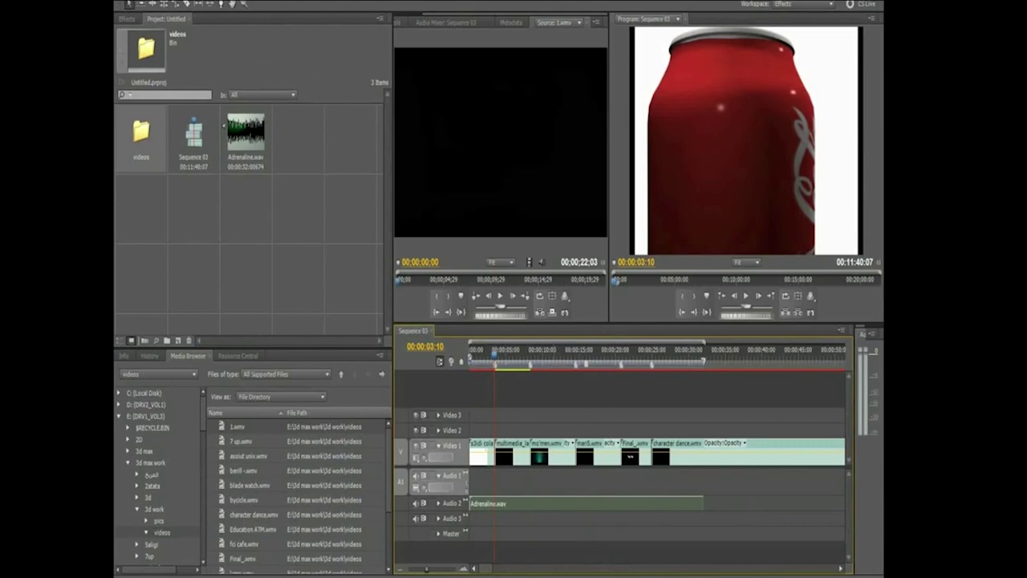
pyautogui.click(276, 6)
# - Try the Audio workspace, then the Color Correction workspace
pyautogui.moveTo(289, 10)
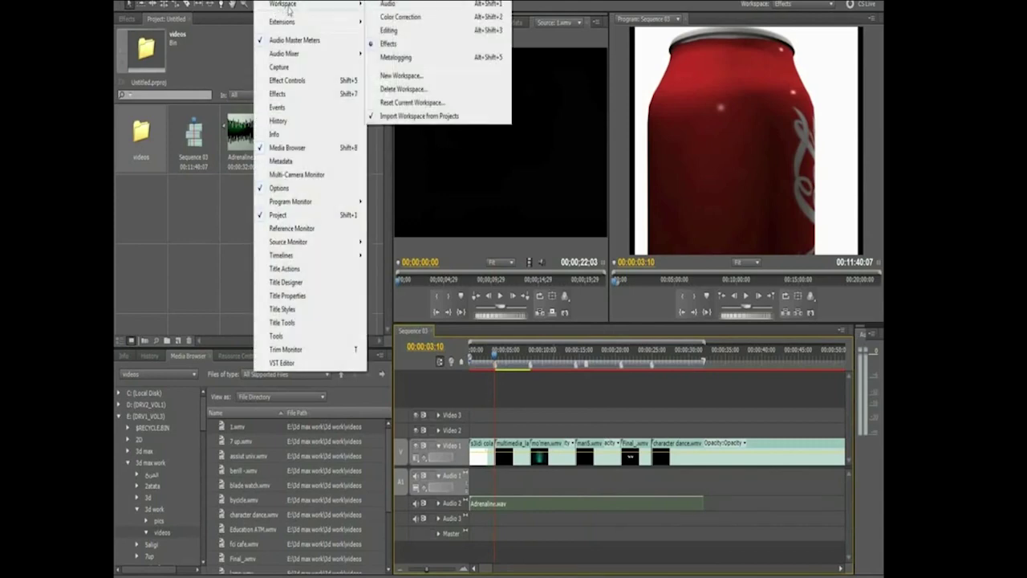
pyautogui.click(387, 5)
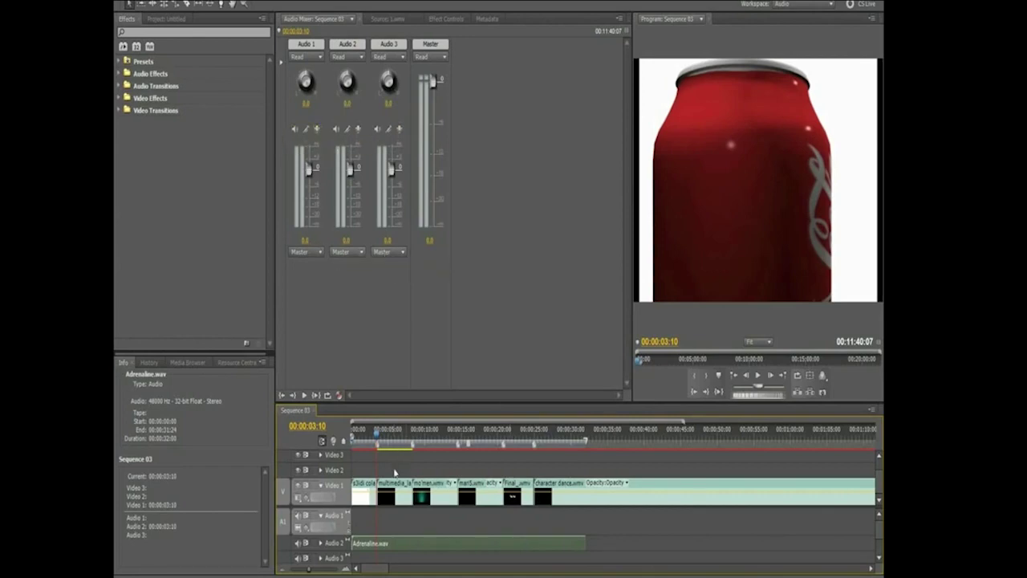
pyautogui.click(277, 2)
pyautogui.moveTo(277, 4)
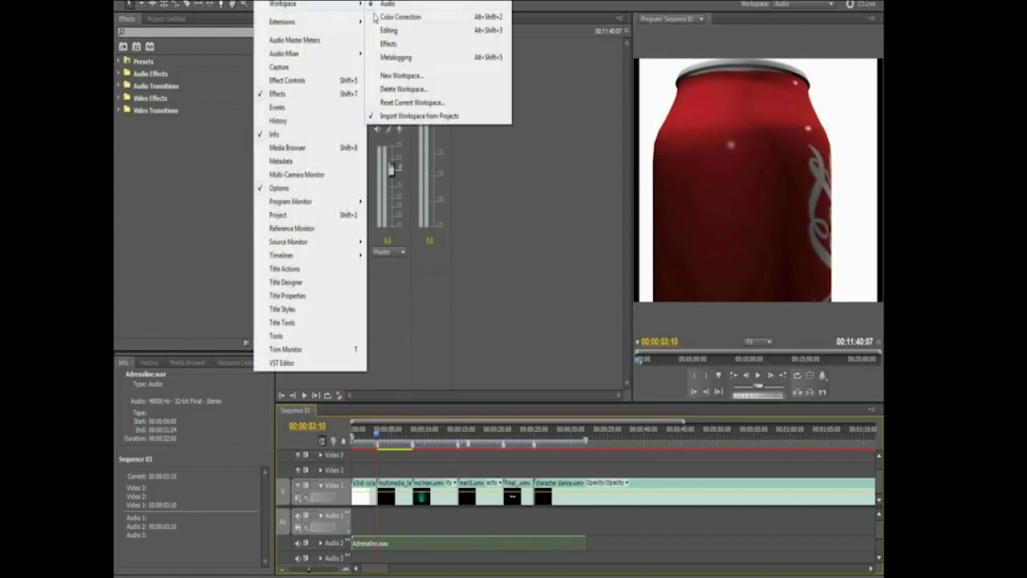
pyautogui.click(408, 19)
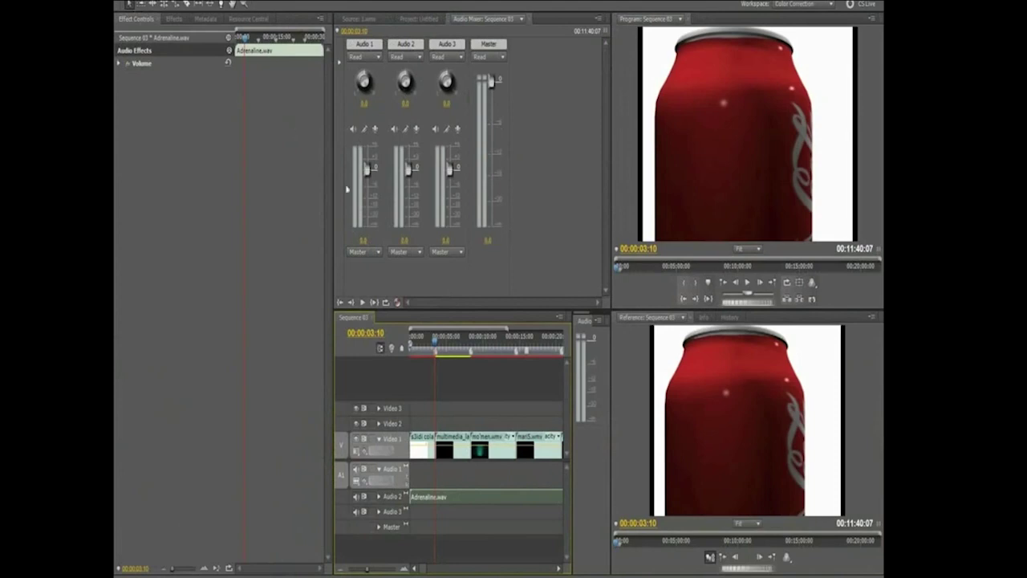
# - Switch to the Editing workspace and reset it to its default panel layout
pyautogui.click(291, 2)
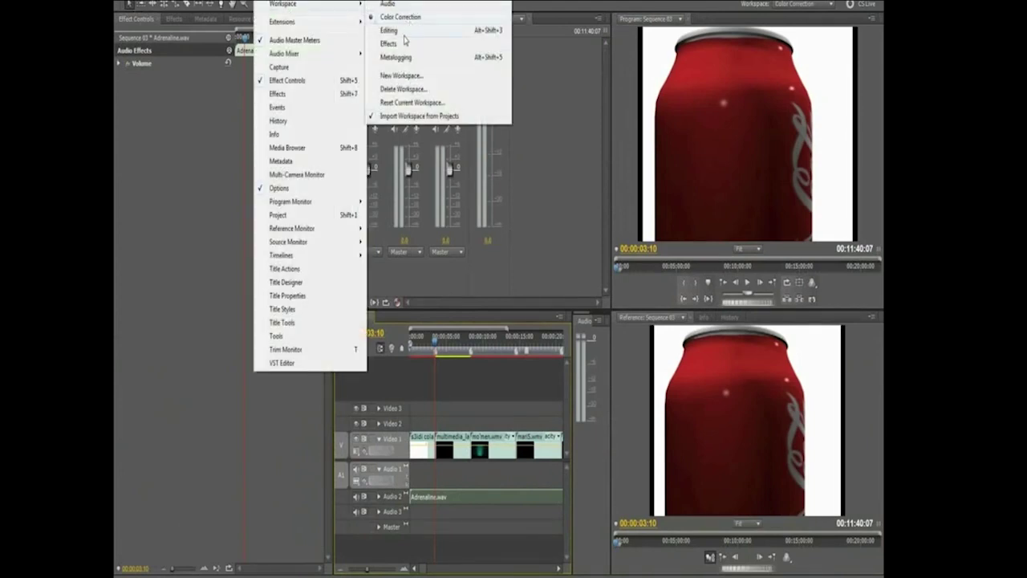
pyautogui.click(405, 38)
pyautogui.click(288, 3)
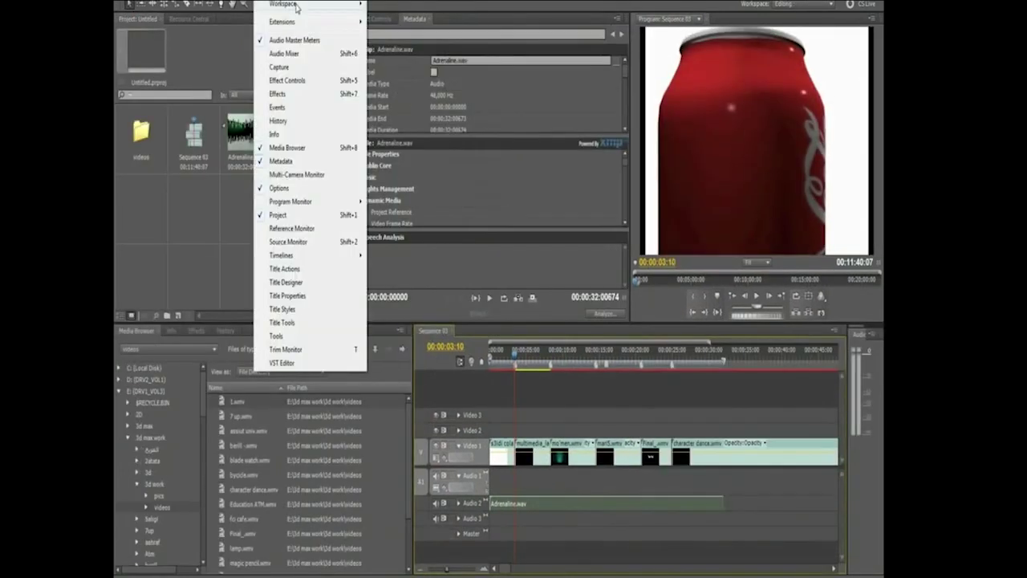
pyautogui.moveTo(289, 4)
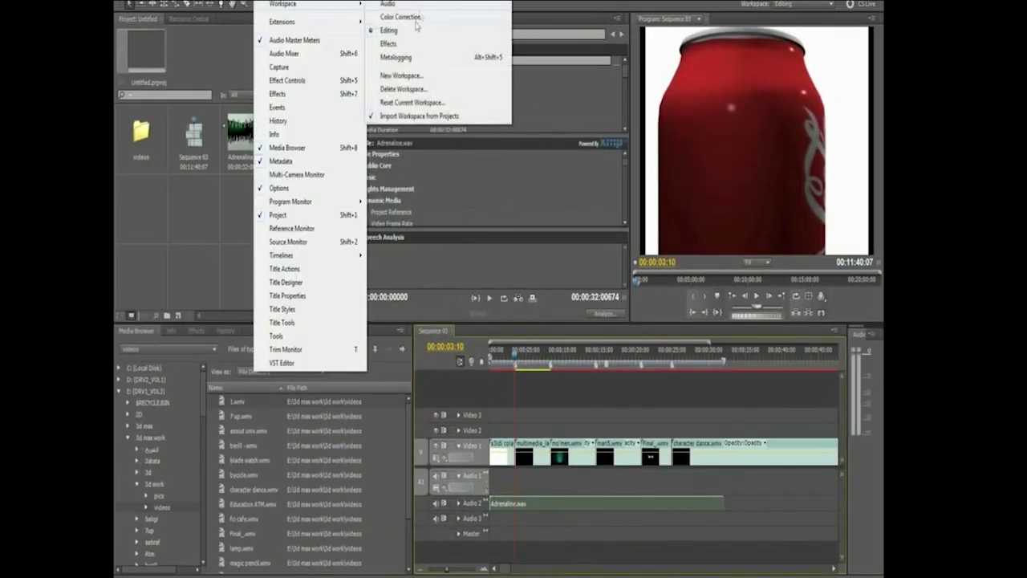
pyautogui.click(433, 103)
pyautogui.click(513, 296)
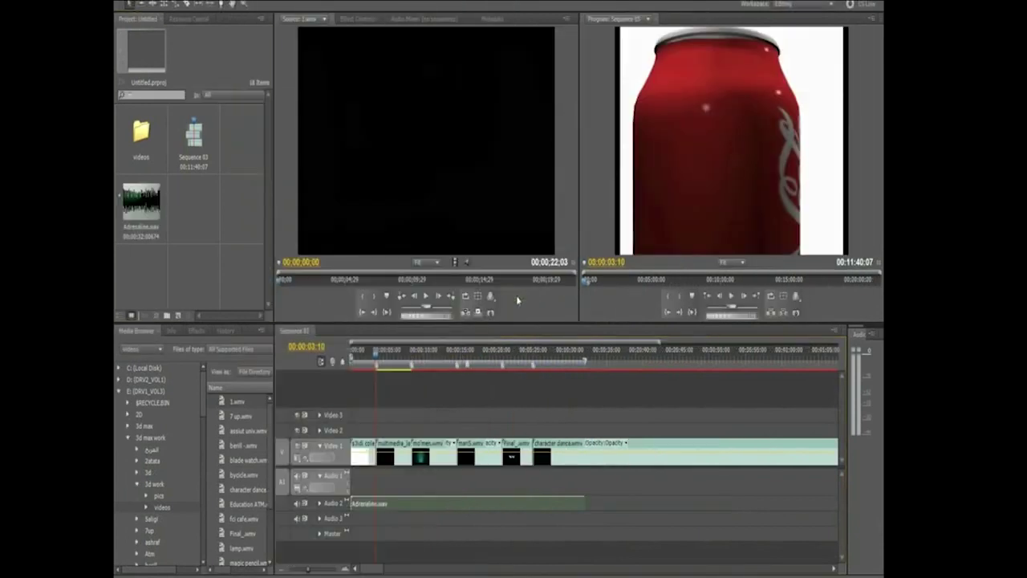
# - Scrub the playhead to the earth footage and on to 00:00:14:17
pyautogui.moveTo(373, 364); pyautogui.dragTo(407, 333)
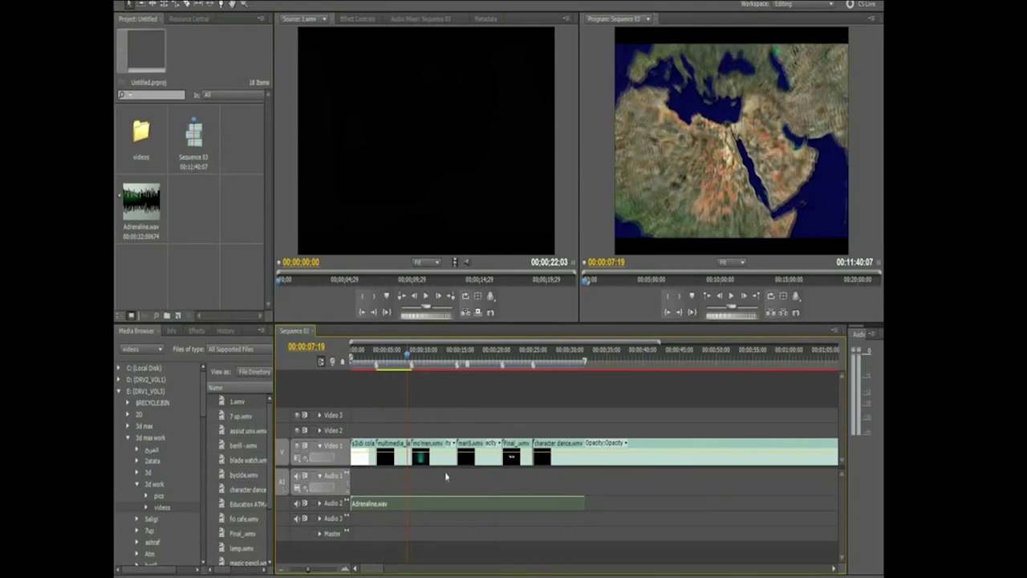
pyautogui.moveTo(426, 357); pyautogui.dragTo(459, 356)
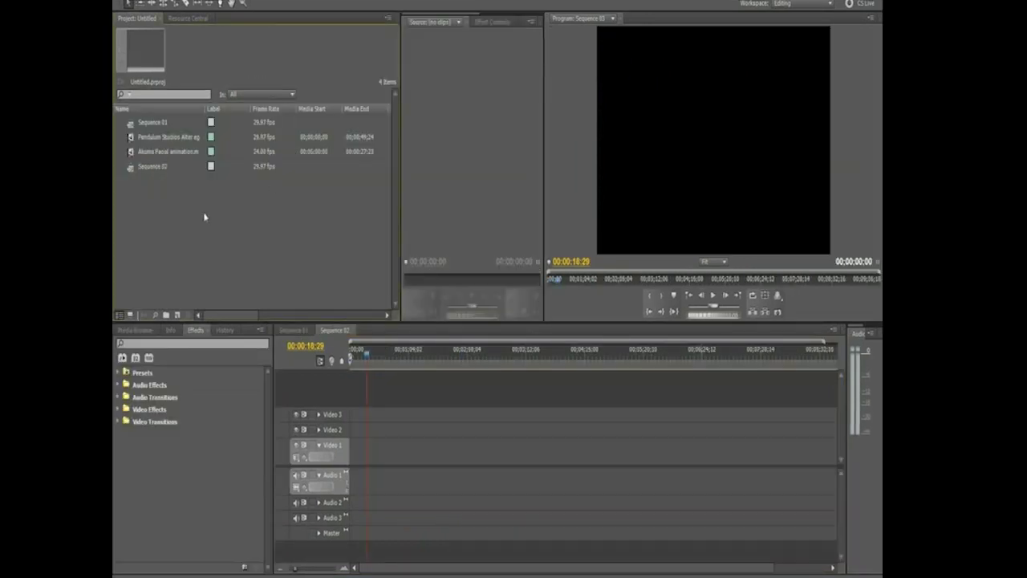
# - Load the Pendulum Studios clip in an enlarged Source monitor and play it
pyautogui.click(172, 152)
pyautogui.click(177, 139)
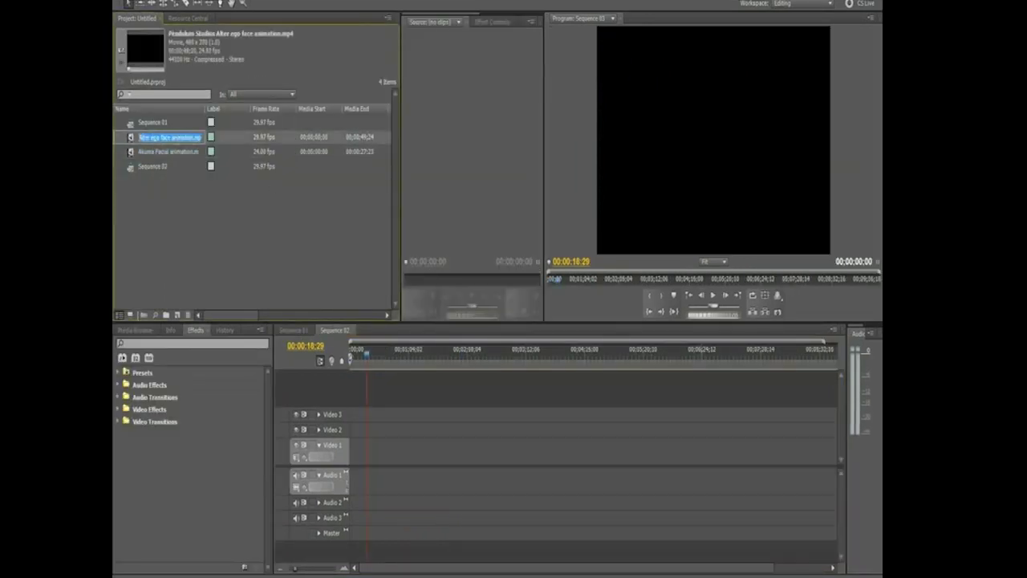
pyautogui.doubleClick(131, 141)
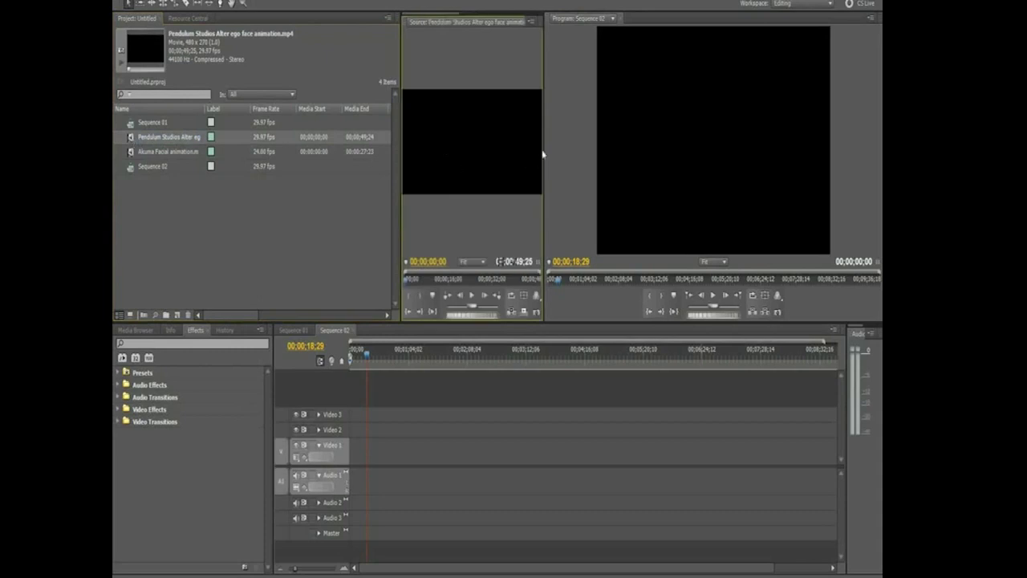
pyautogui.moveTo(552, 148); pyautogui.dragTo(703, 142)
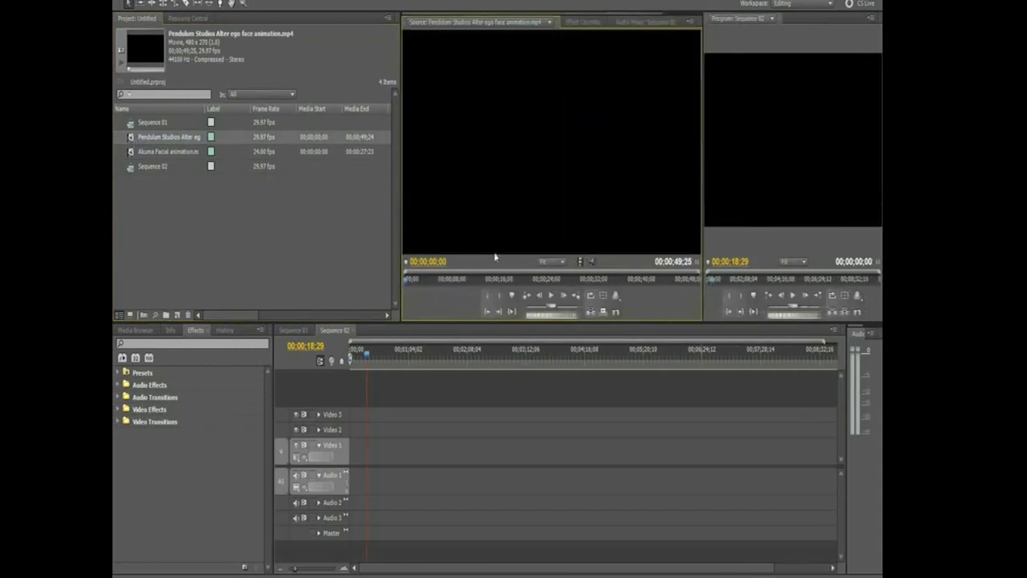
pyautogui.click(557, 299)
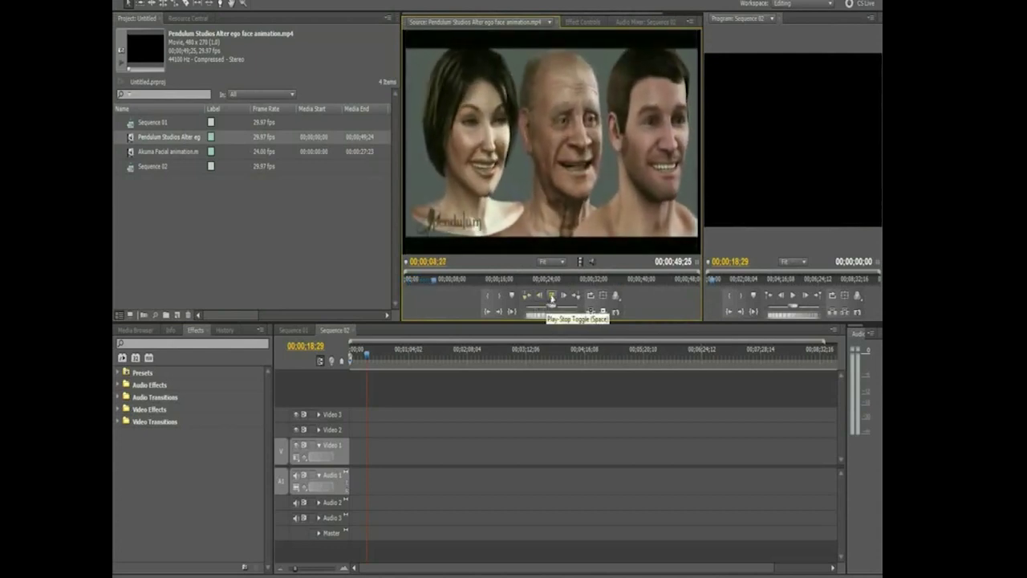
# - Load and play the Akuma Facial animation clip, stopping at 00:00:11:17
pyautogui.click(160, 151)
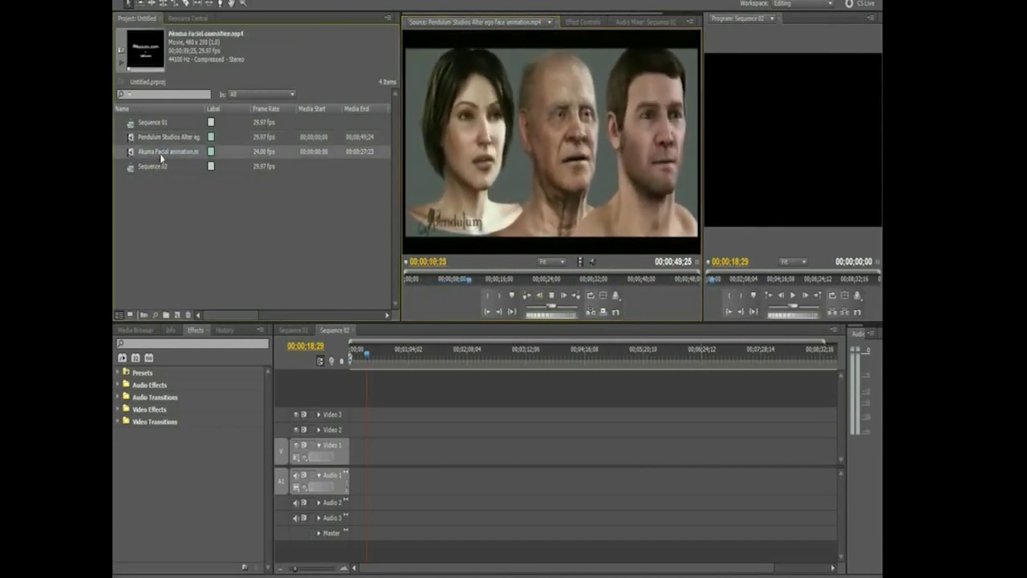
pyautogui.doubleClick(167, 151)
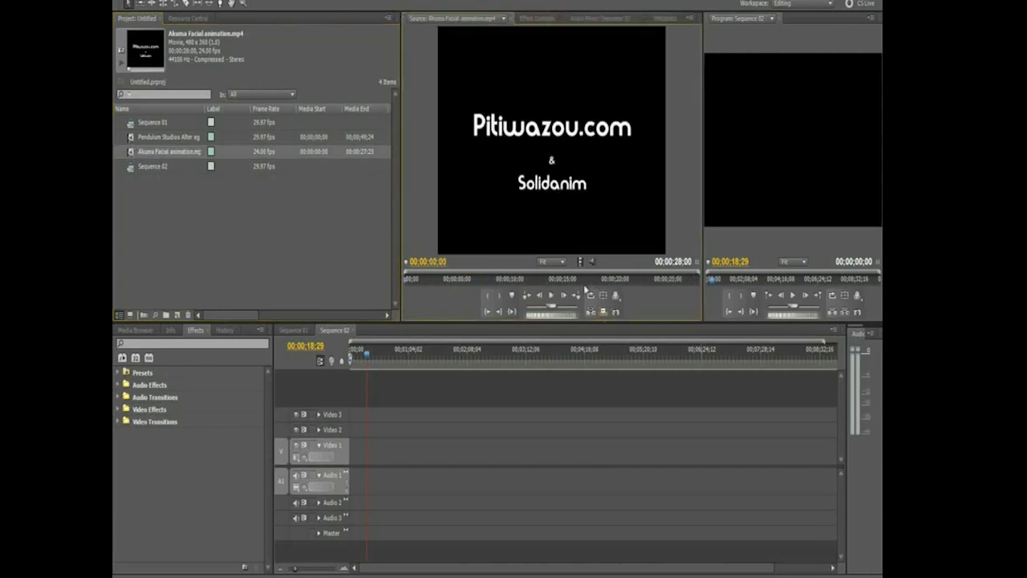
pyautogui.click(553, 297)
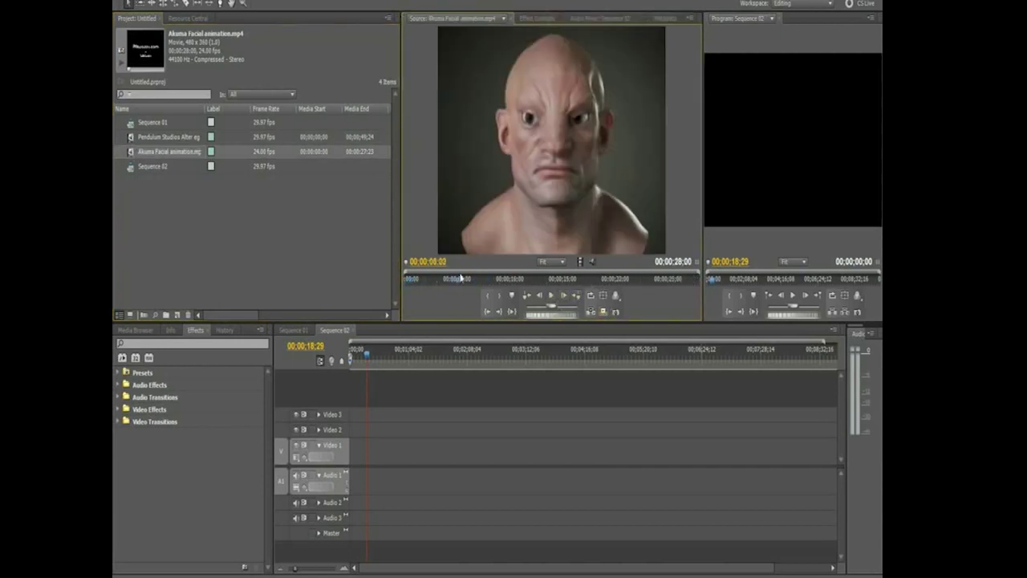
pyautogui.click(552, 296)
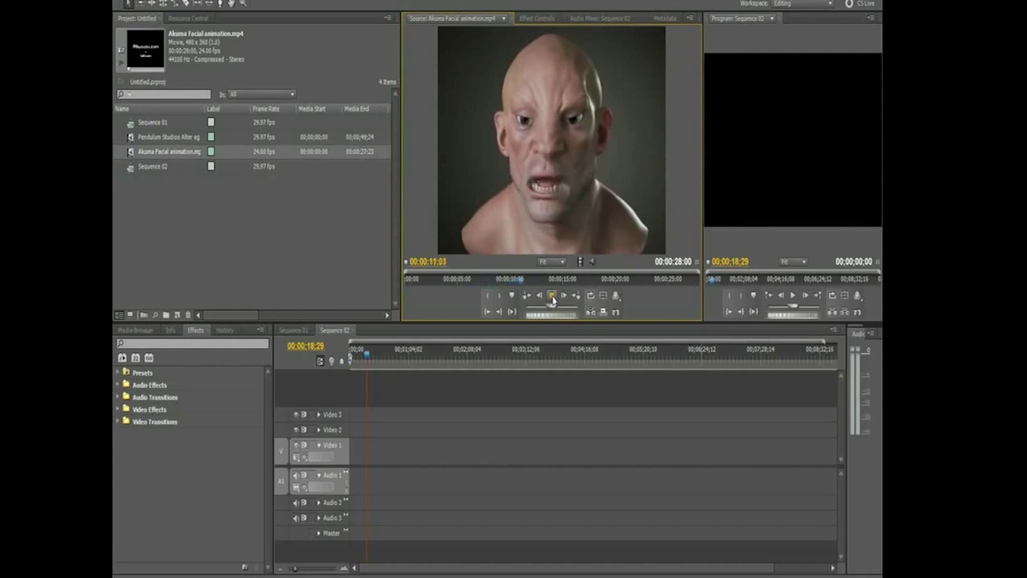
pyautogui.click(552, 296)
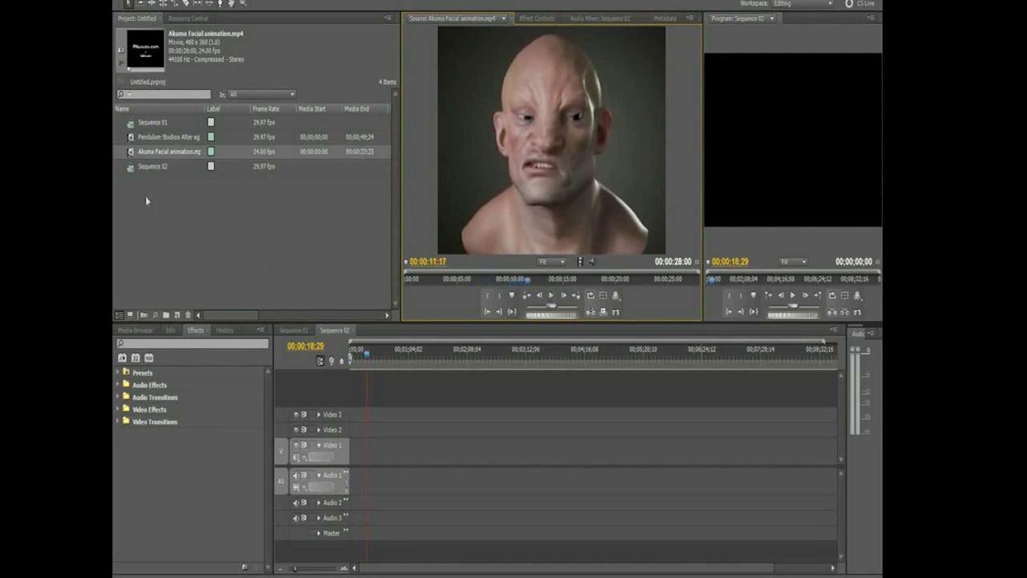
pyautogui.click(131, 123)
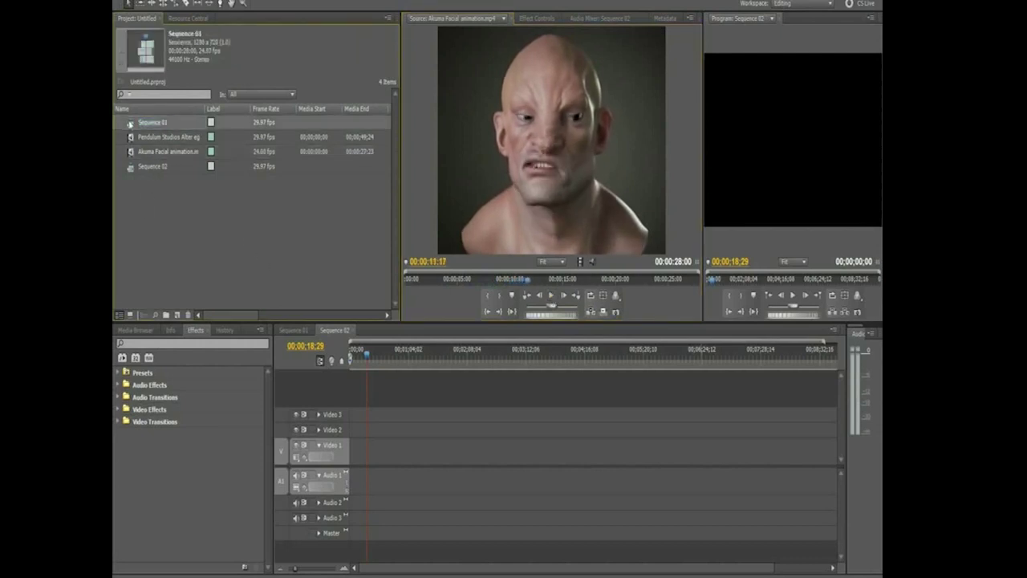
# - Delete Sequence 01 and rename Sequence 02 to 'Sequence'
pyautogui.click(188, 314)
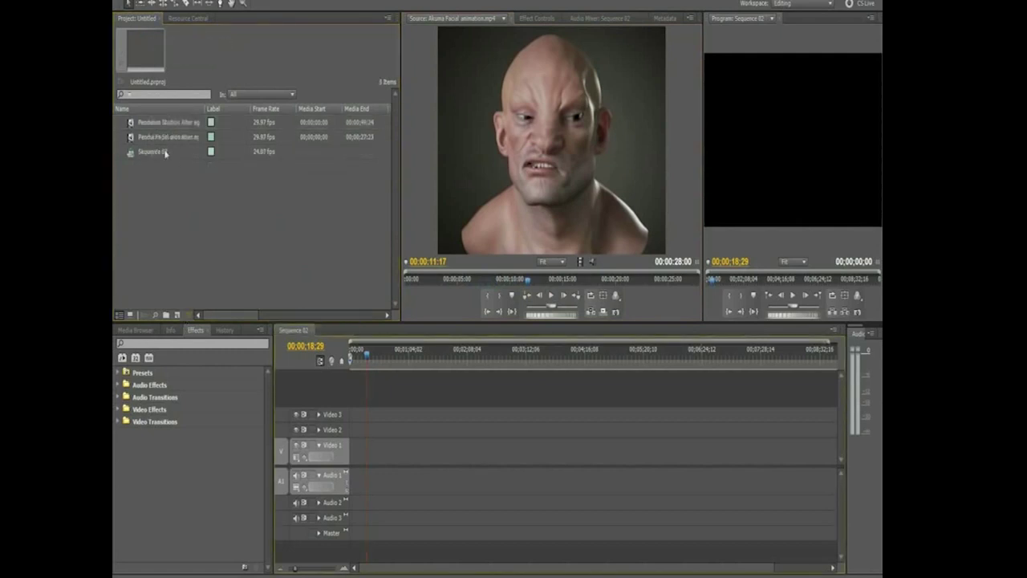
pyautogui.click(140, 153)
pyautogui.click(152, 153)
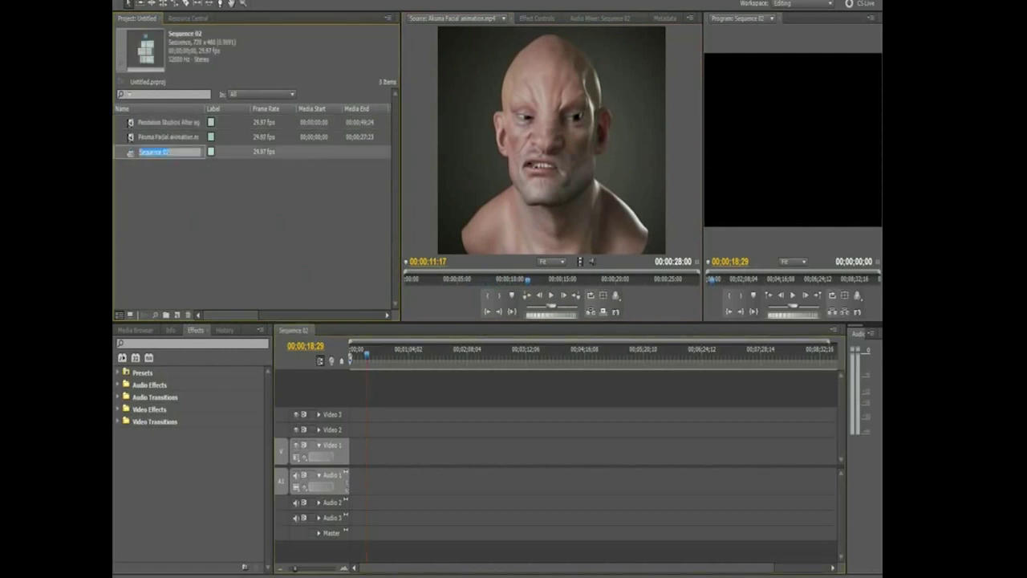
pyautogui.click(160, 153)
pyautogui.press('Return')
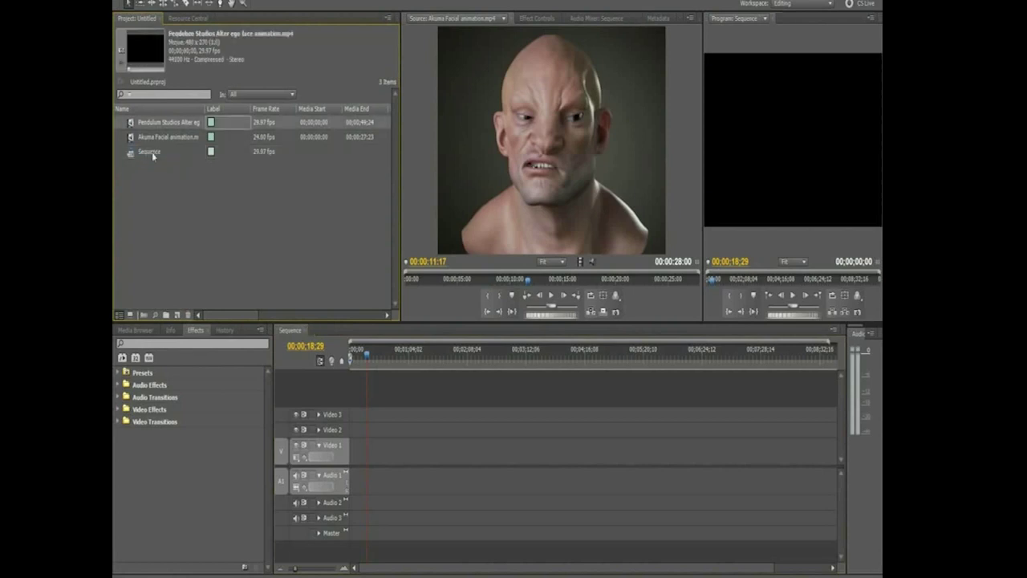
# - Place the Pendulum Studios clip, then the Akuma Facial animation clip, back-to-back on Video 3
pyautogui.click(135, 122)
pyautogui.moveTo(133, 123); pyautogui.dragTo(353, 417)
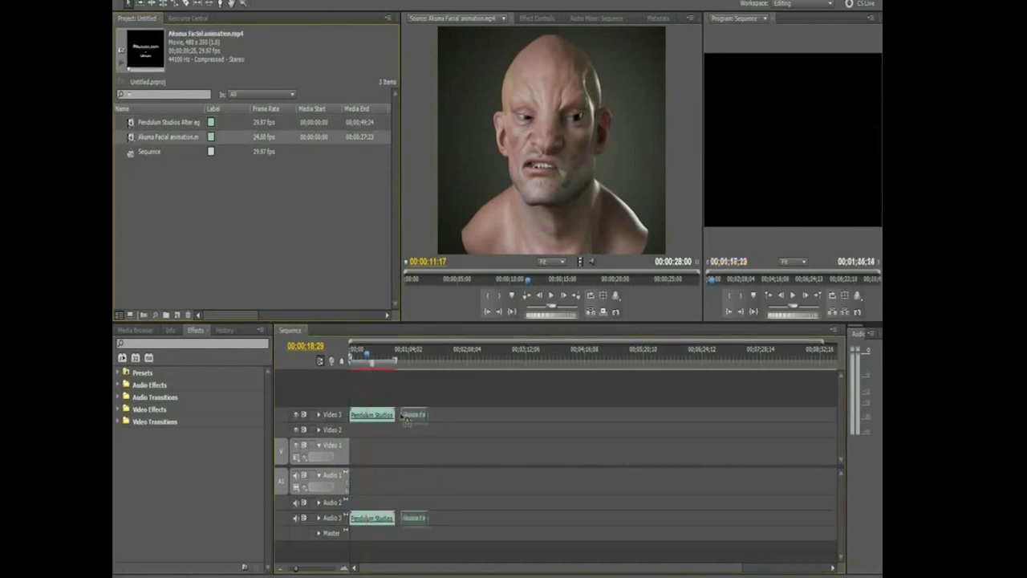
pyautogui.moveTo(138, 138); pyautogui.dragTo(384, 425)
pyautogui.moveTo(358, 358); pyautogui.dragTo(382, 363)
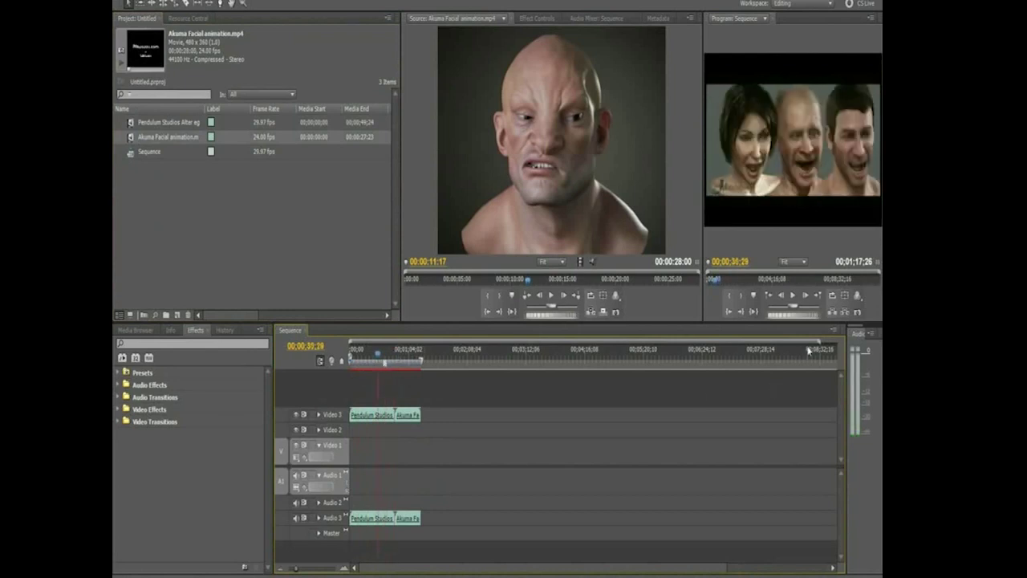
pyautogui.click(857, 313)
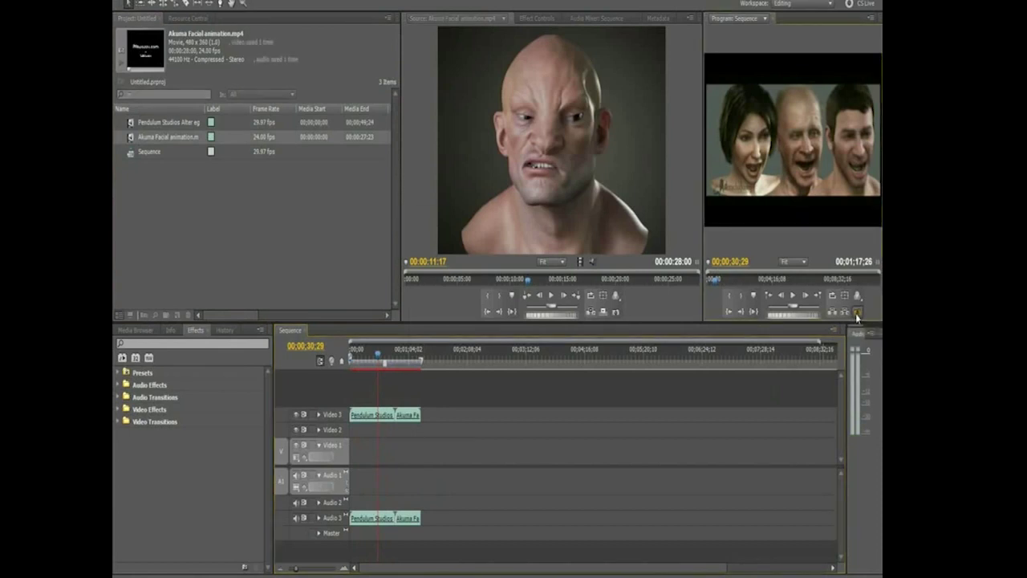
pyautogui.click(519, 265)
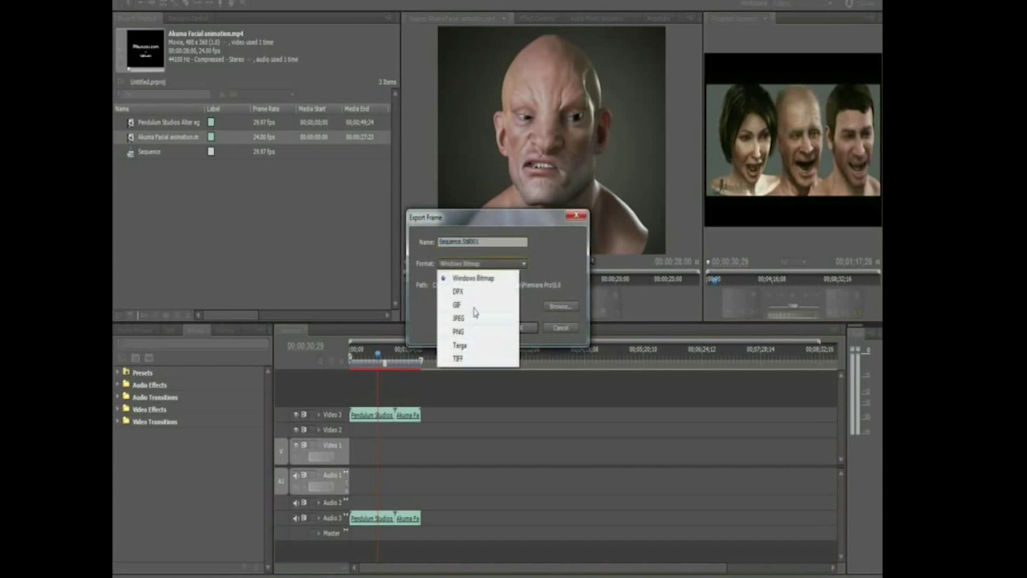
pyautogui.press('Escape')
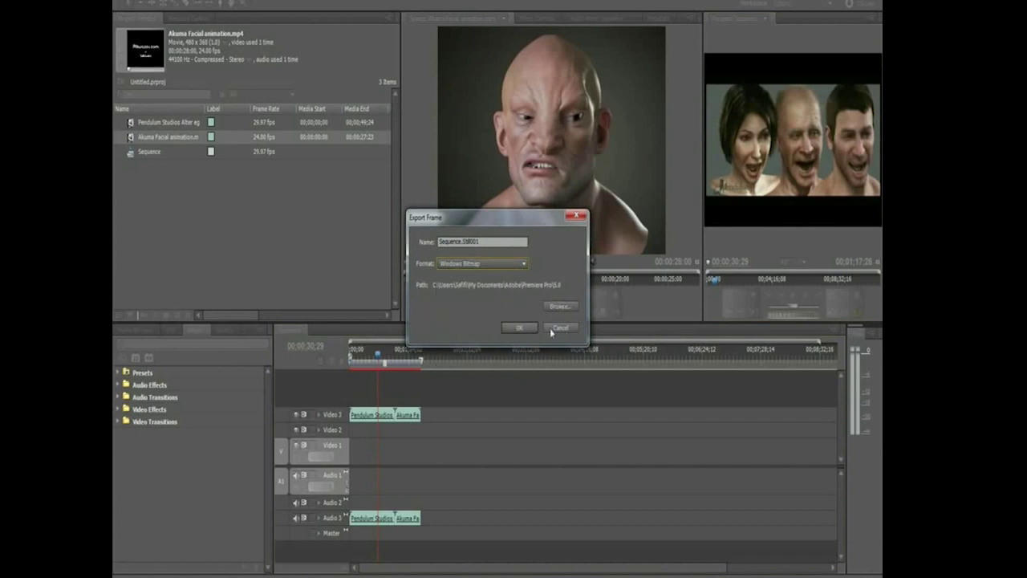
pyautogui.click(545, 330)
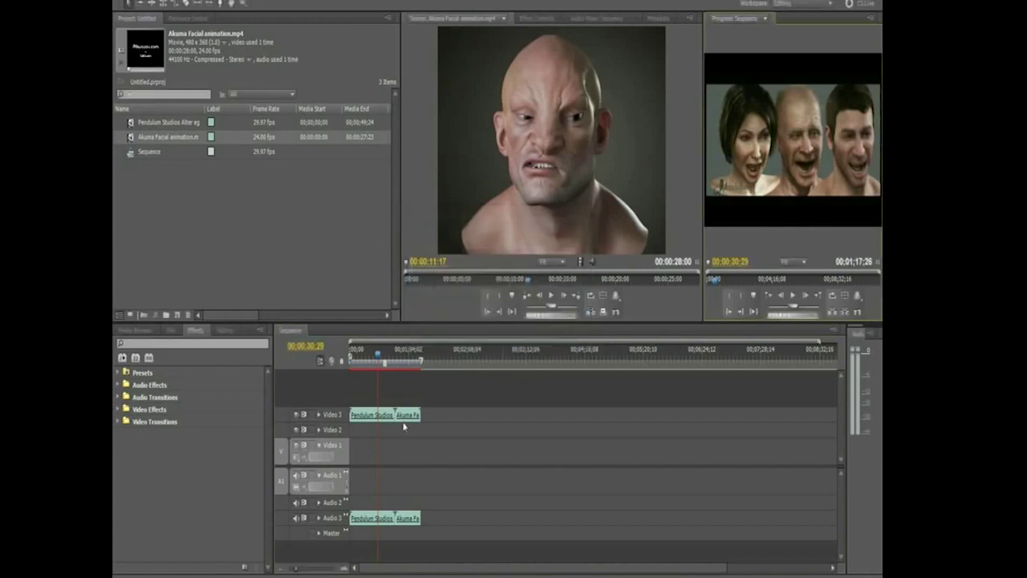
# - Scrub the playhead and shift the Akuma clip along Video 3 to sit after Pendulum Studios
pyautogui.click(383, 357)
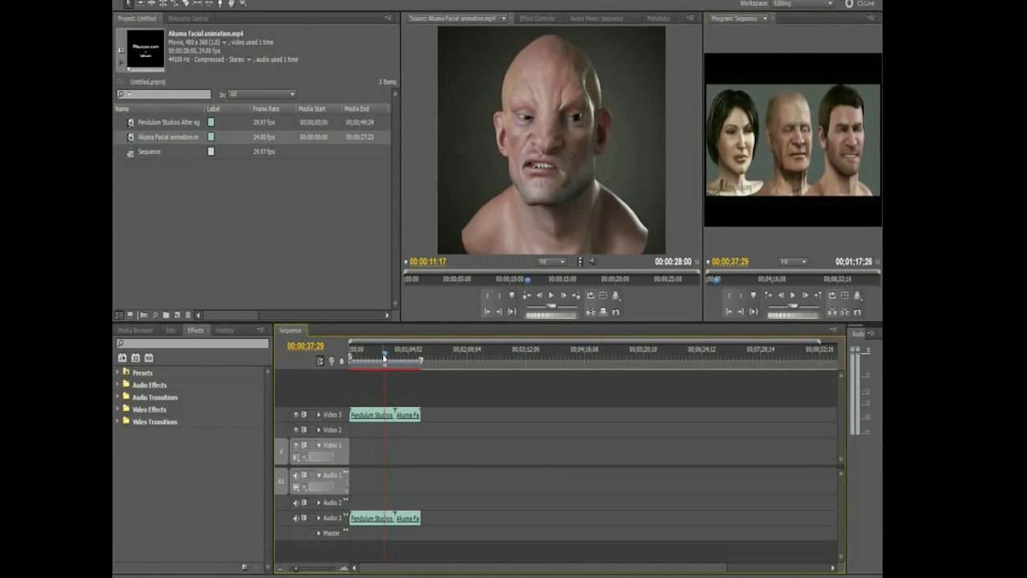
pyautogui.moveTo(384, 357); pyautogui.dragTo(360, 357)
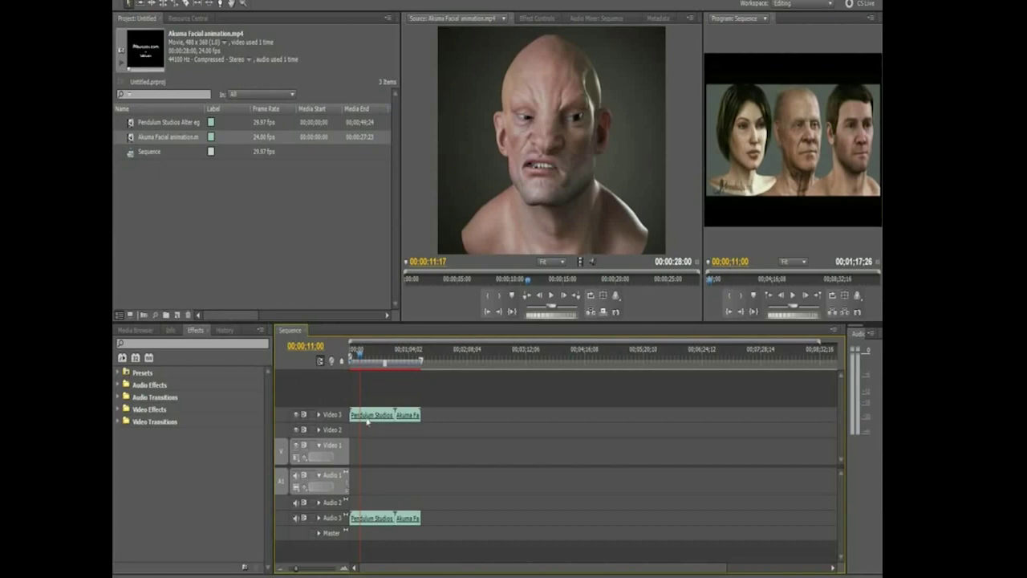
pyautogui.moveTo(404, 417)
pyautogui.mouseDown()
pyautogui.moveTo(434, 425)
pyautogui.moveTo(383, 419)
pyautogui.mouseUp()
pyautogui.click(407, 353)
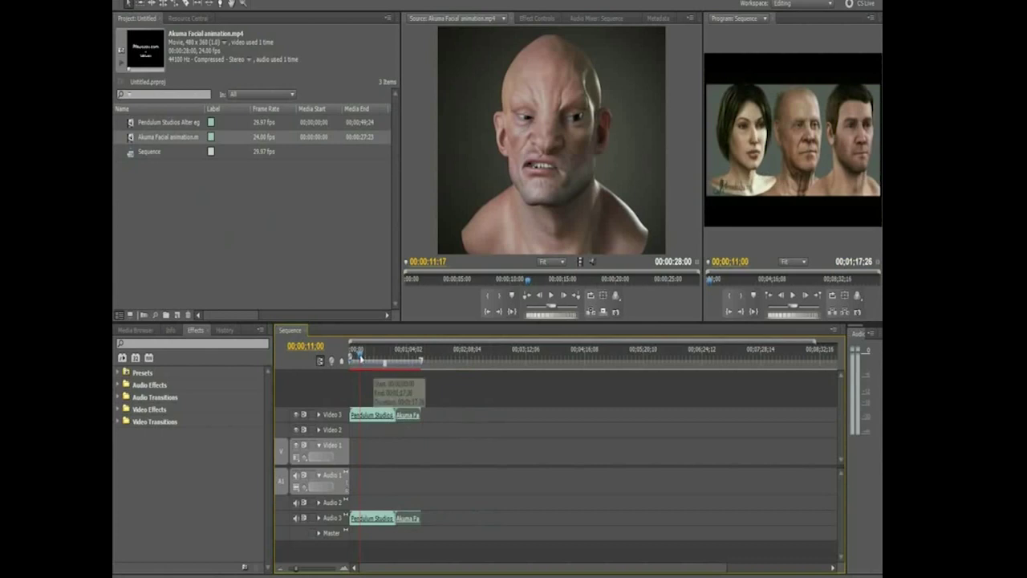
pyautogui.moveTo(414, 355); pyautogui.dragTo(383, 353)
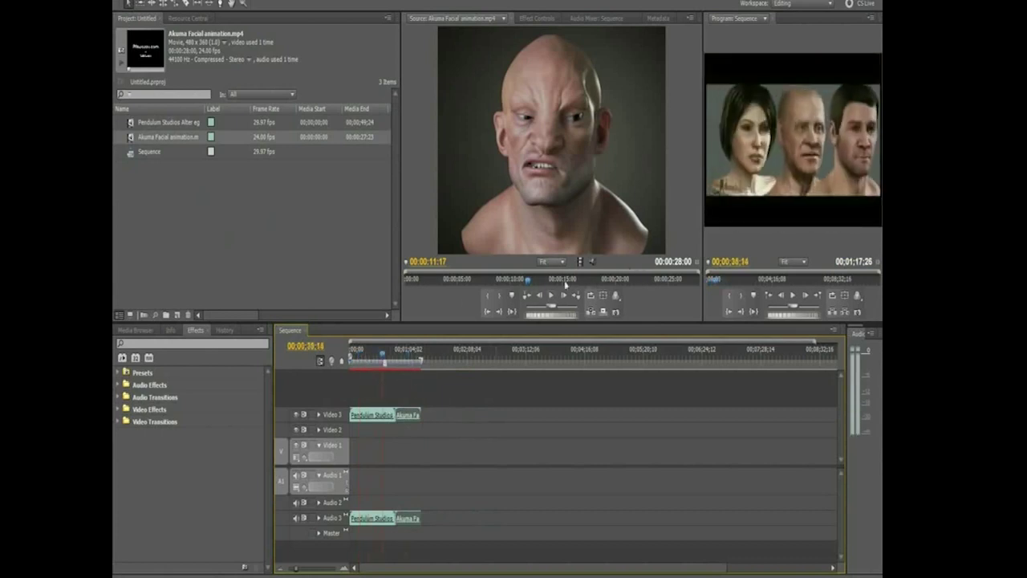
# - Stack the Akuma clip on a new Video 4 track, preview it, then return it to Video 3 after Pendulum
pyautogui.moveTo(405, 423); pyautogui.dragTo(368, 407)
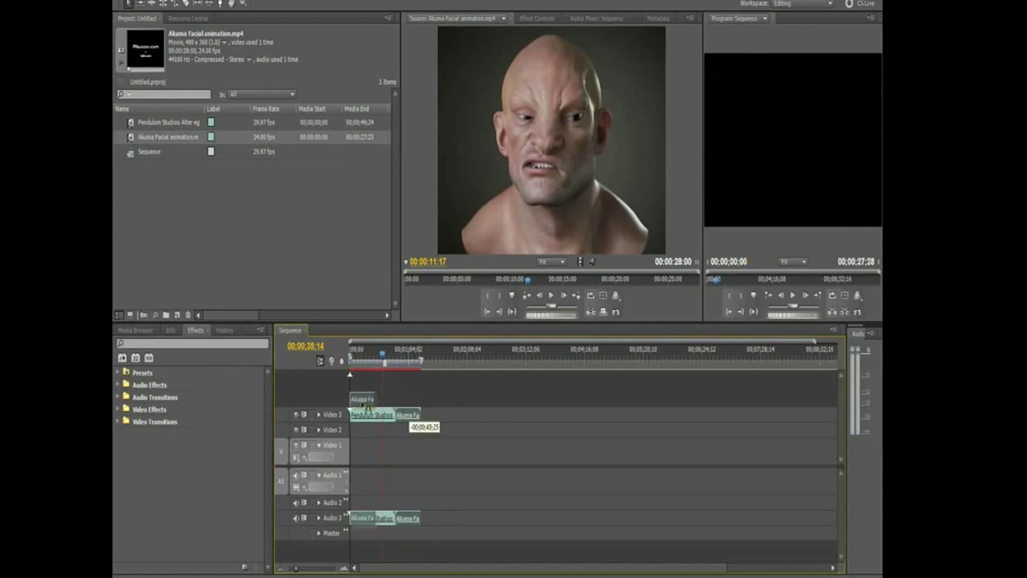
pyautogui.moveTo(368, 407)
pyautogui.mouseDown()
pyautogui.moveTo(359, 447)
pyautogui.moveTo(334, 401)
pyautogui.mouseUp()
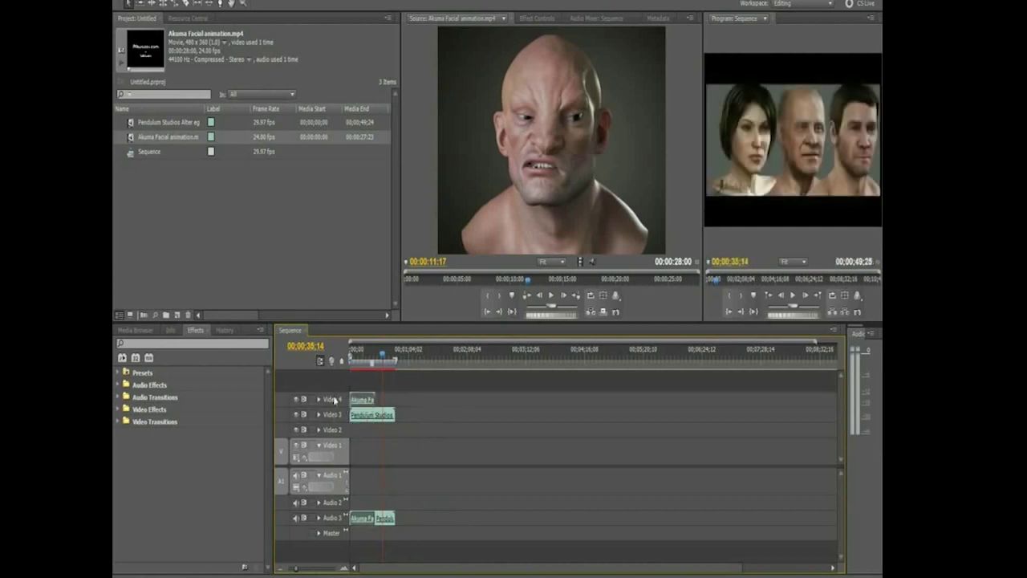
pyautogui.moveTo(363, 355); pyautogui.dragTo(385, 355)
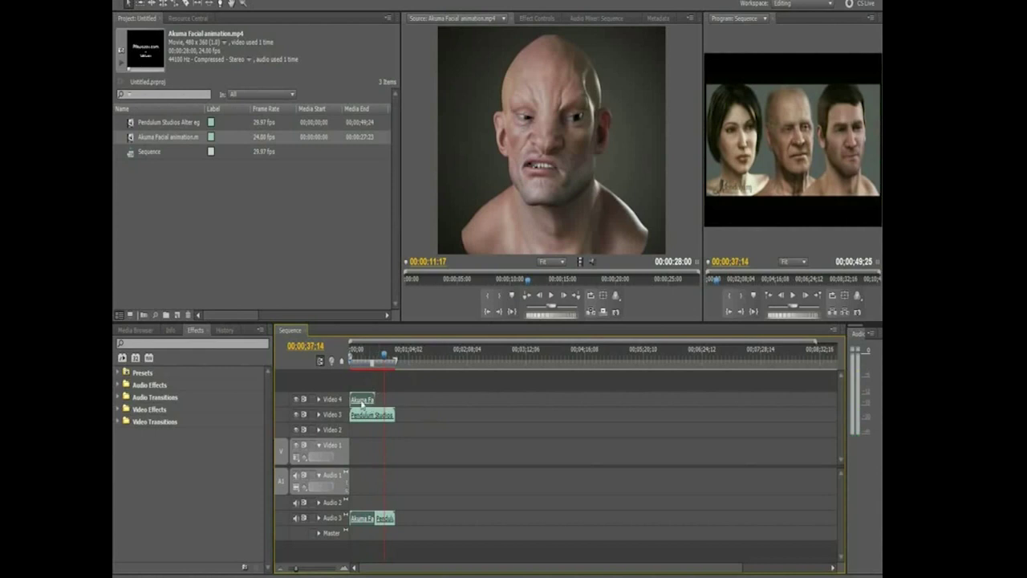
pyautogui.moveTo(362, 401); pyautogui.dragTo(407, 415)
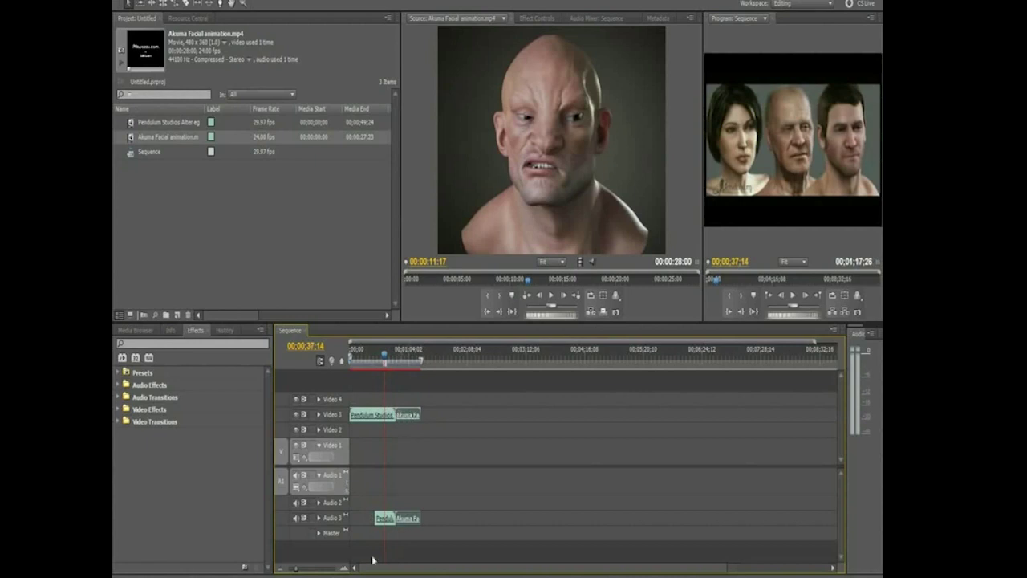
# - Zoom the timeline in, test-trim Akuma's end, play, then cut about 7 seconds off Pendulum Studios' end
pyautogui.moveTo(328, 572); pyautogui.dragTo(305, 571)
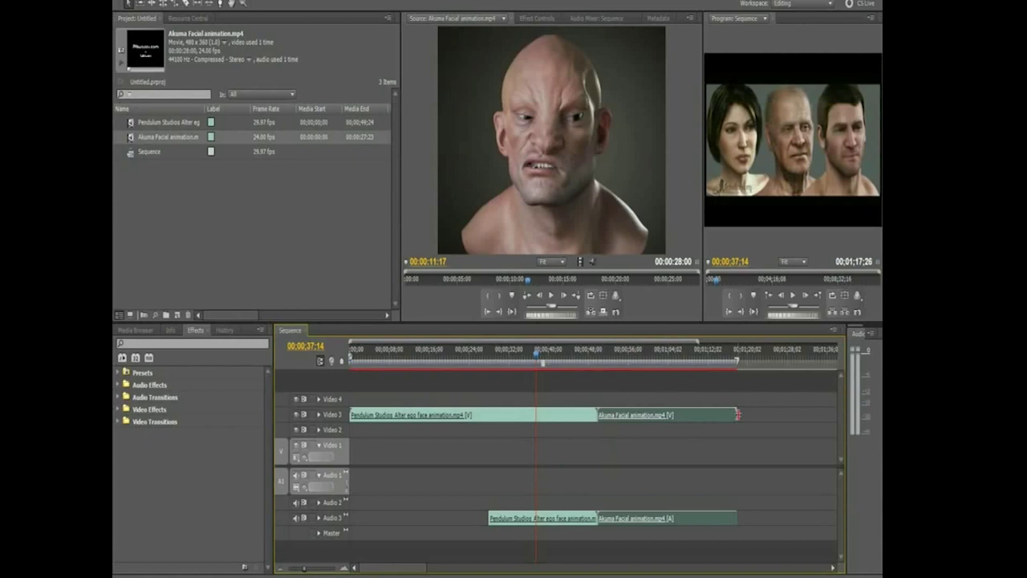
pyautogui.moveTo(737, 414); pyautogui.dragTo(708, 415)
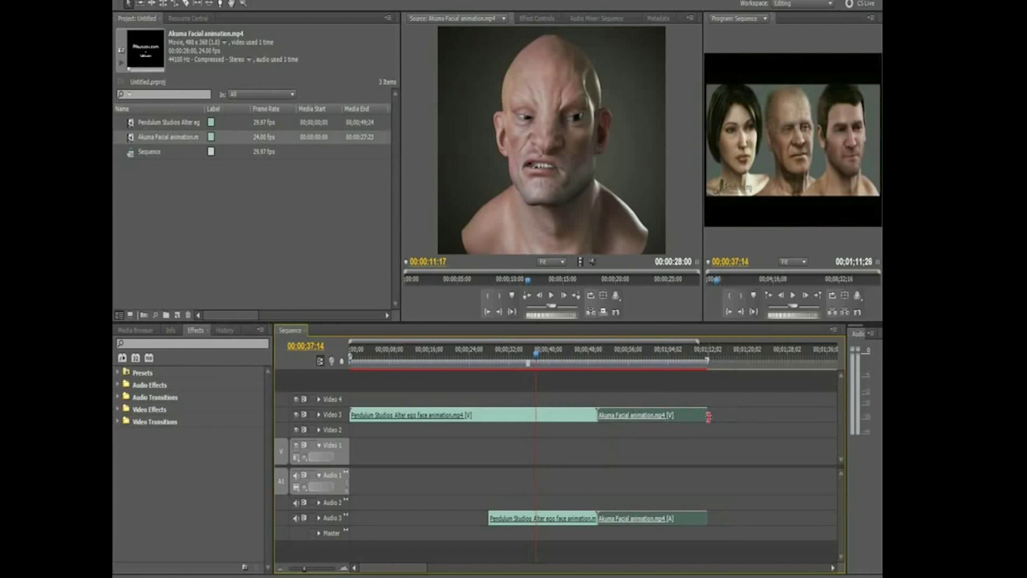
pyautogui.click(695, 354)
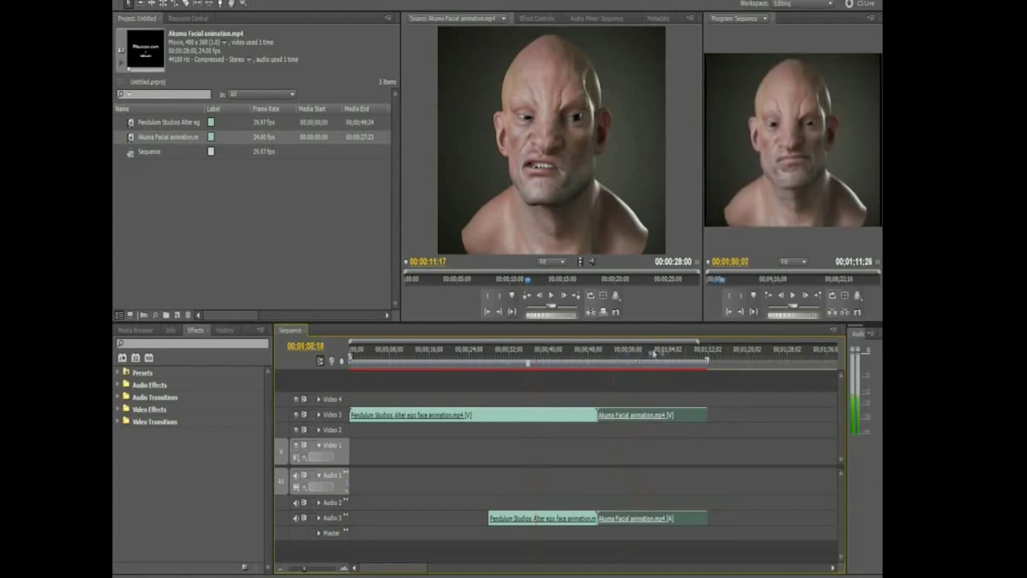
pyautogui.moveTo(695, 354); pyautogui.dragTo(710, 353)
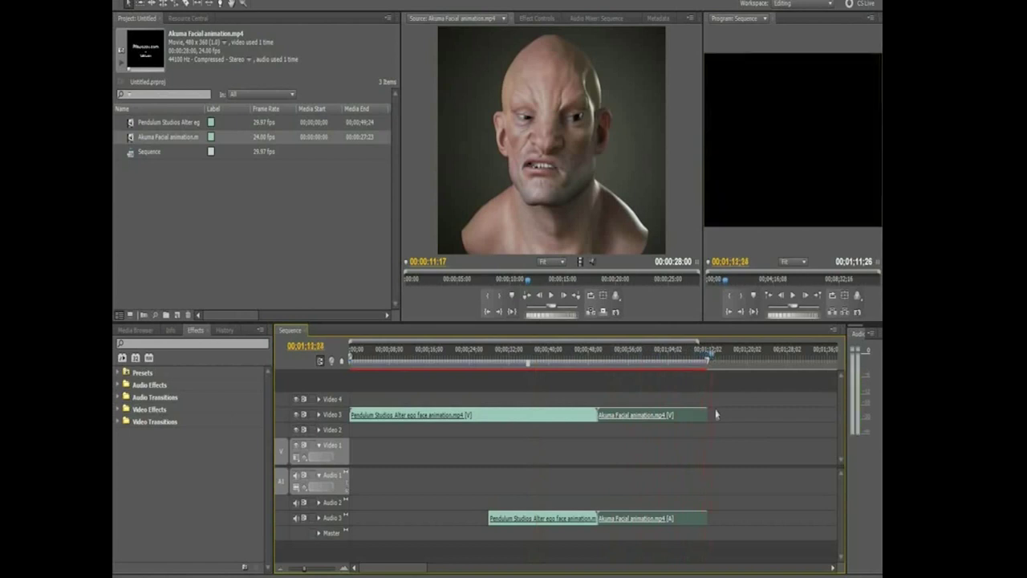
pyautogui.moveTo(708, 414); pyautogui.dragTo(737, 414)
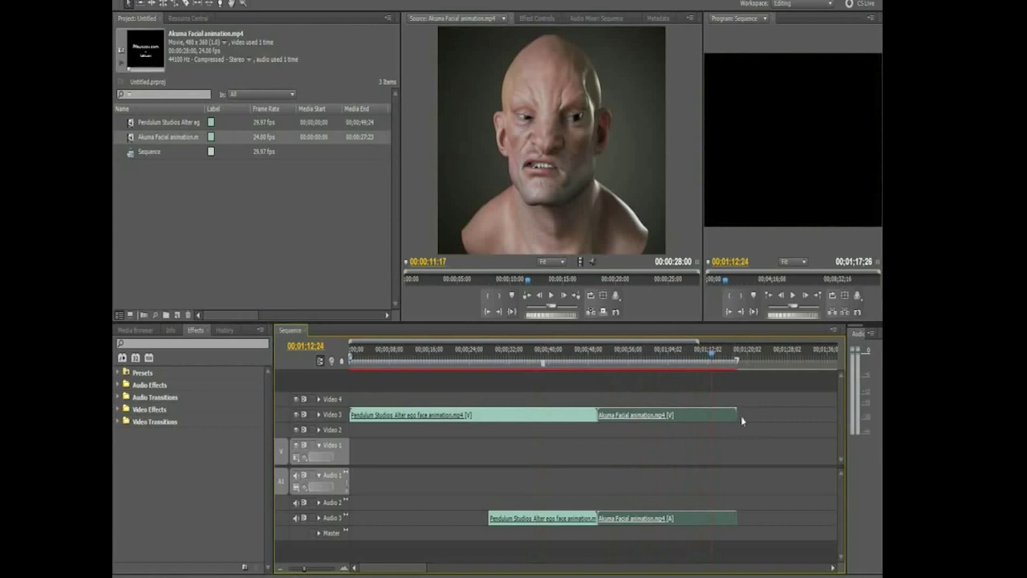
pyautogui.press('space')
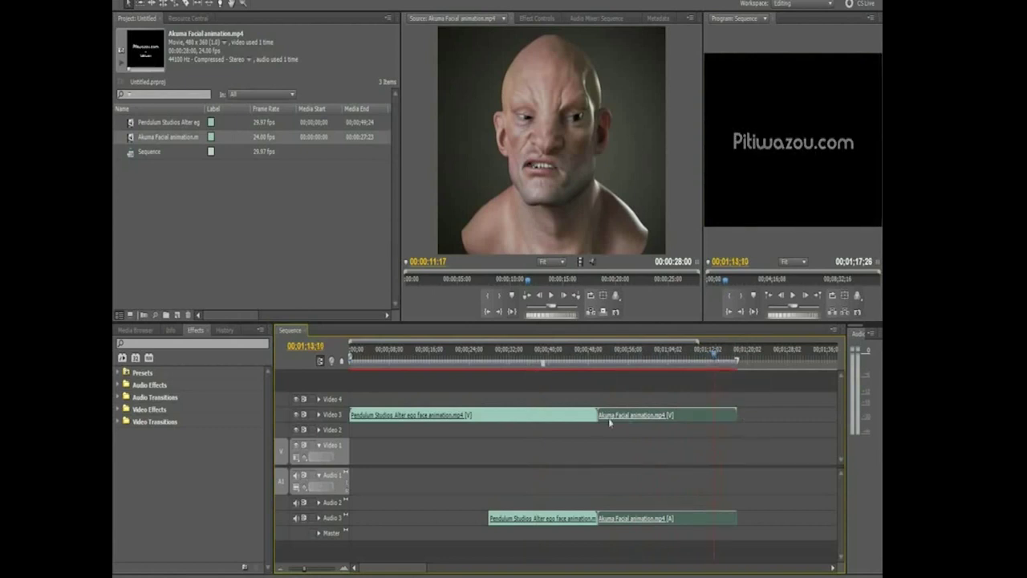
pyautogui.moveTo(598, 415); pyautogui.dragTo(549, 411)
# - Extend Pendulum Studios back to meet Akuma at its full 00;00;49;25 length, undoing the extra trim
pyautogui.click(518, 360)
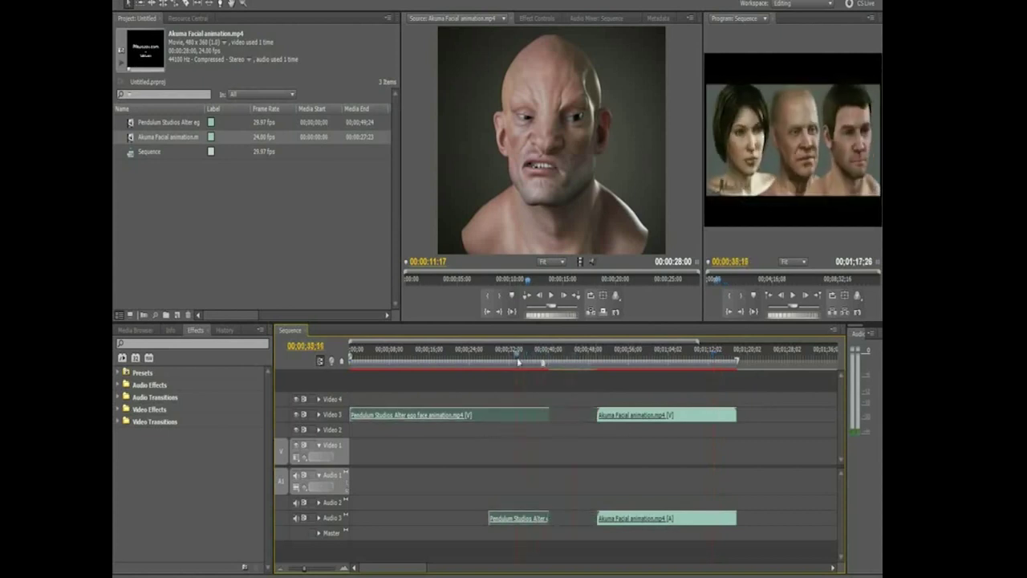
pyautogui.moveTo(518, 360)
pyautogui.mouseDown()
pyautogui.moveTo(638, 358)
pyautogui.moveTo(558, 359)
pyautogui.mouseUp()
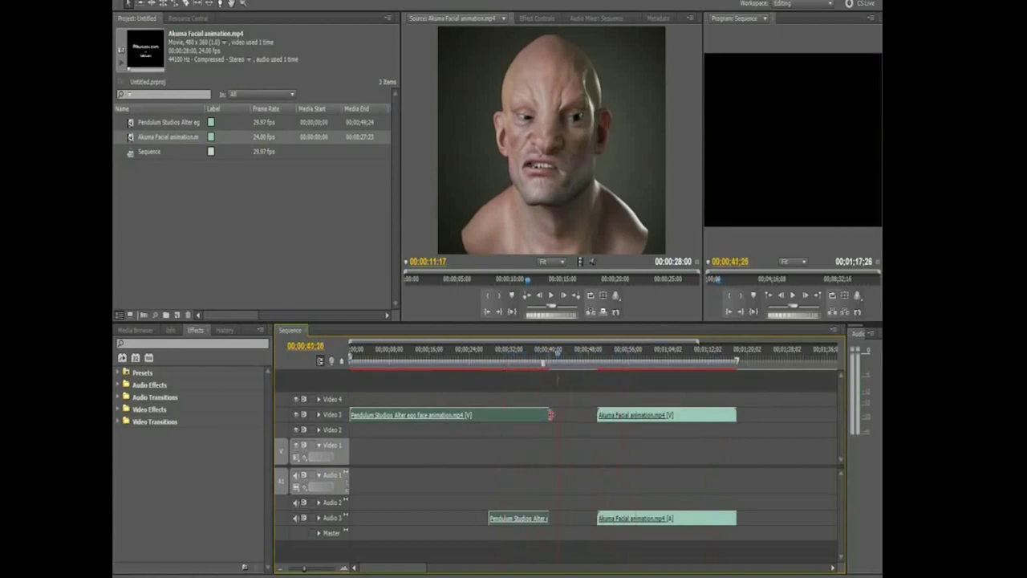
pyautogui.moveTo(551, 415); pyautogui.dragTo(595, 415)
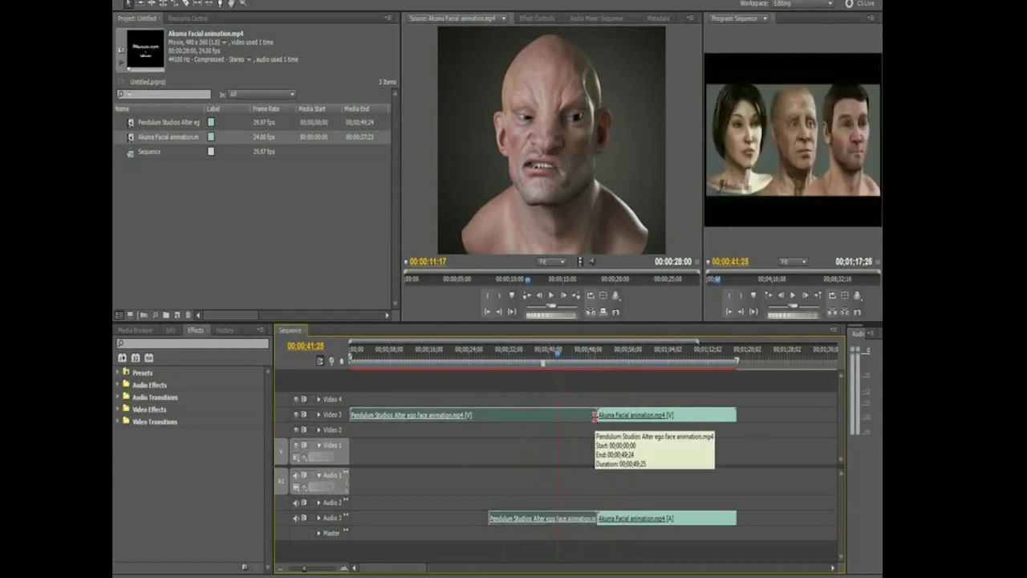
pyautogui.moveTo(595, 415); pyautogui.dragTo(504, 415)
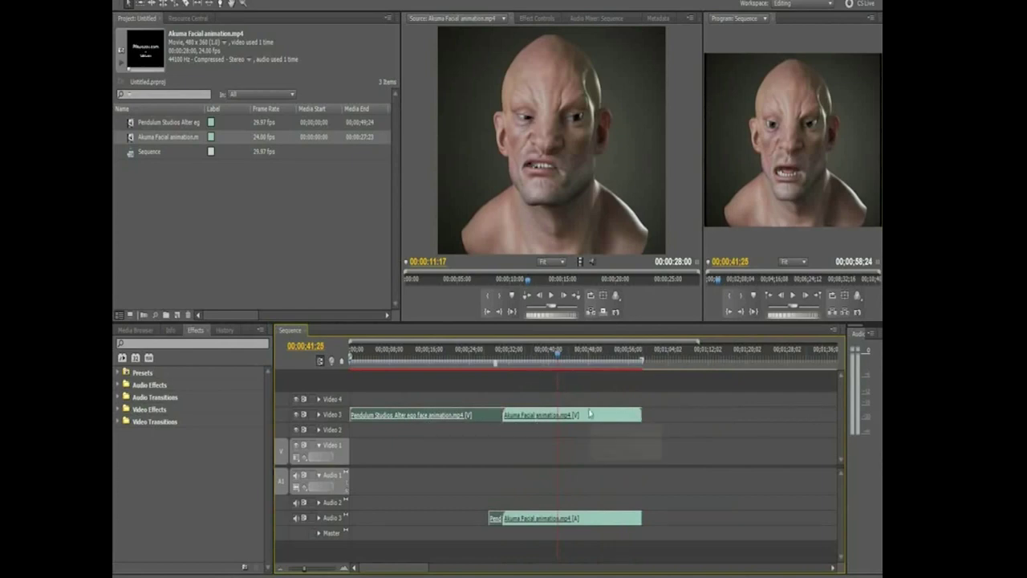
pyautogui.hotkey('ctrl', 'z')
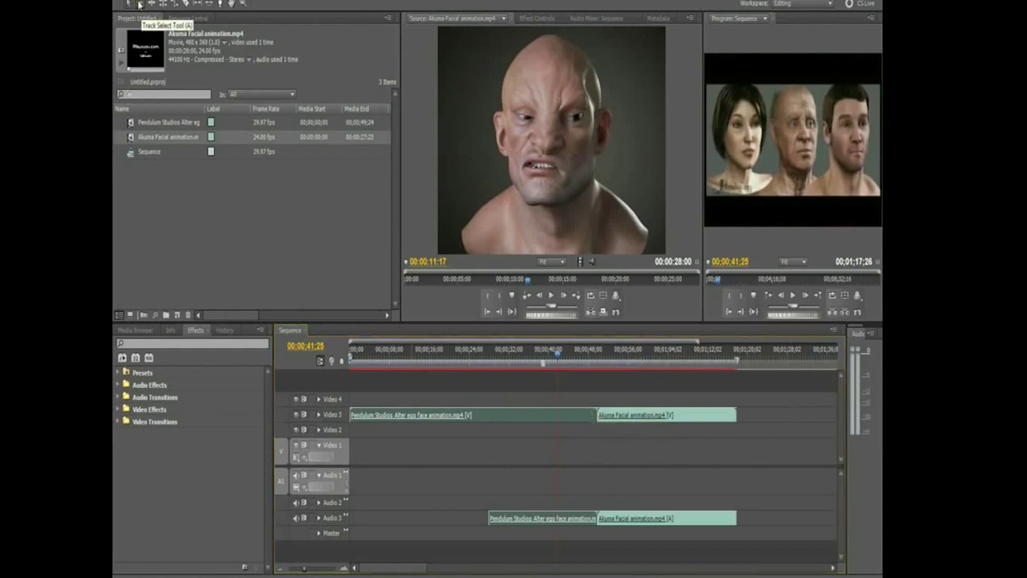
pyautogui.click(139, 5)
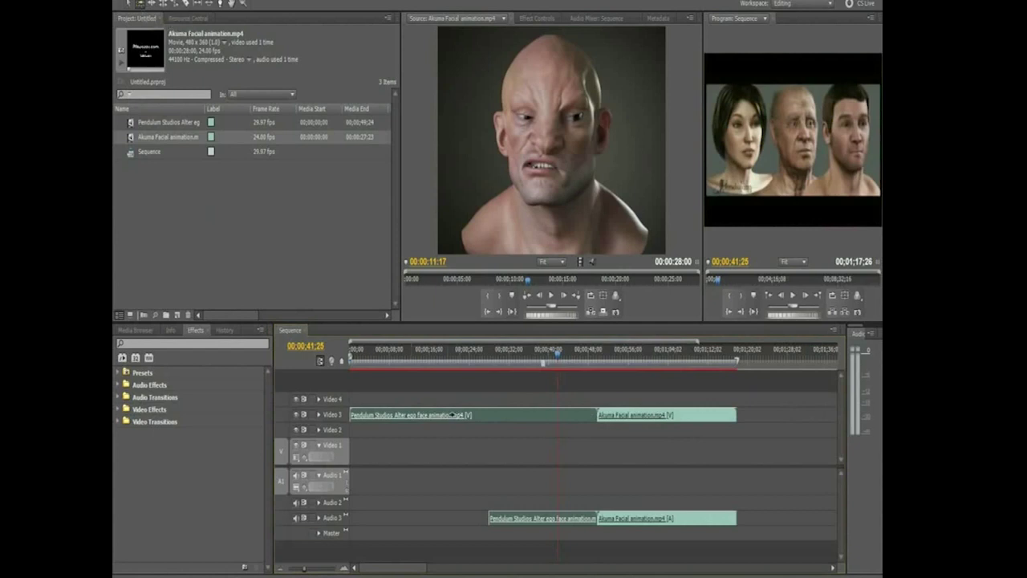
pyautogui.click(356, 415)
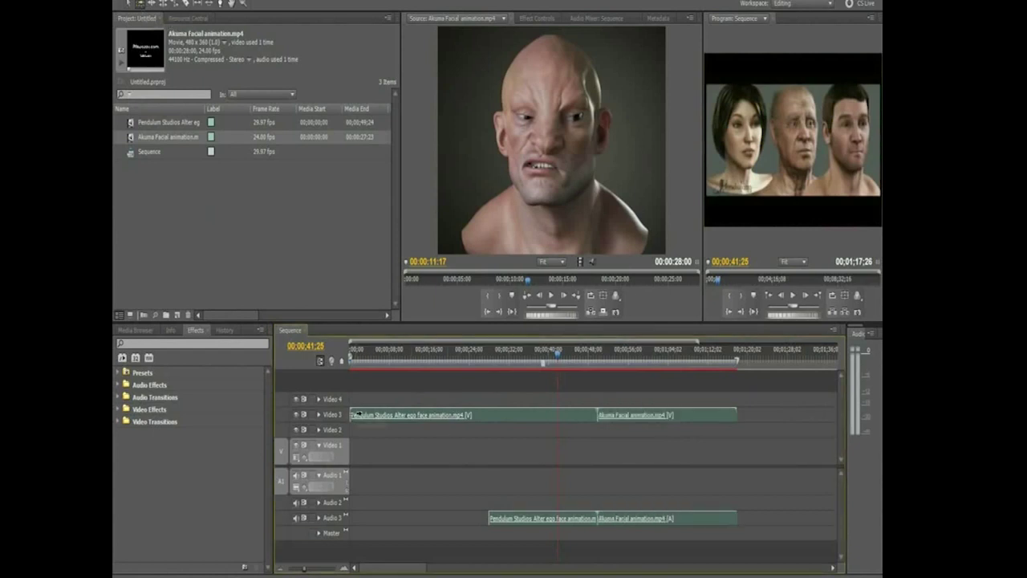
pyautogui.moveTo(356, 415); pyautogui.dragTo(464, 409)
pyautogui.hotkey('ctrl', 'z')
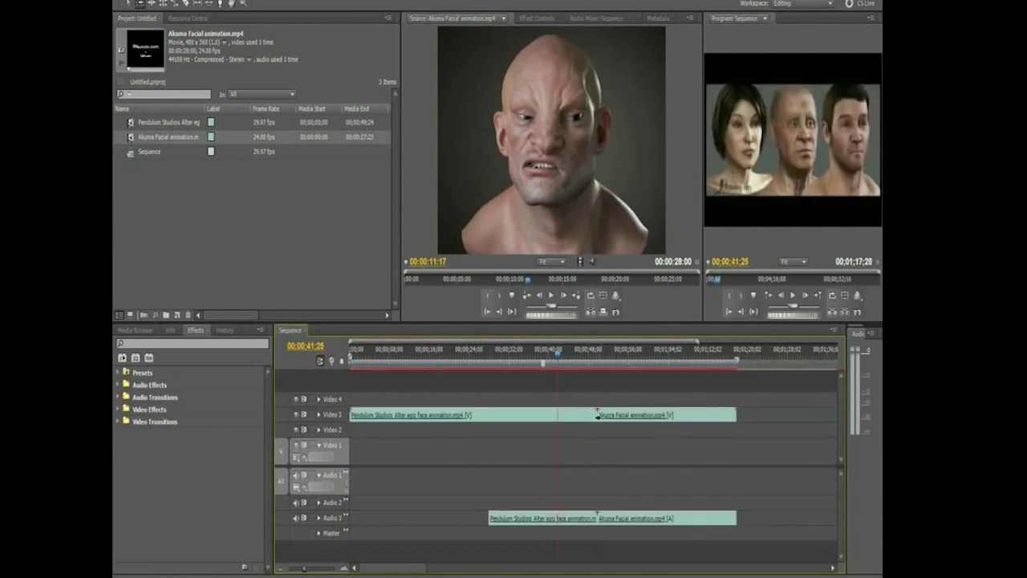
pyautogui.moveTo(597, 415); pyautogui.dragTo(692, 414)
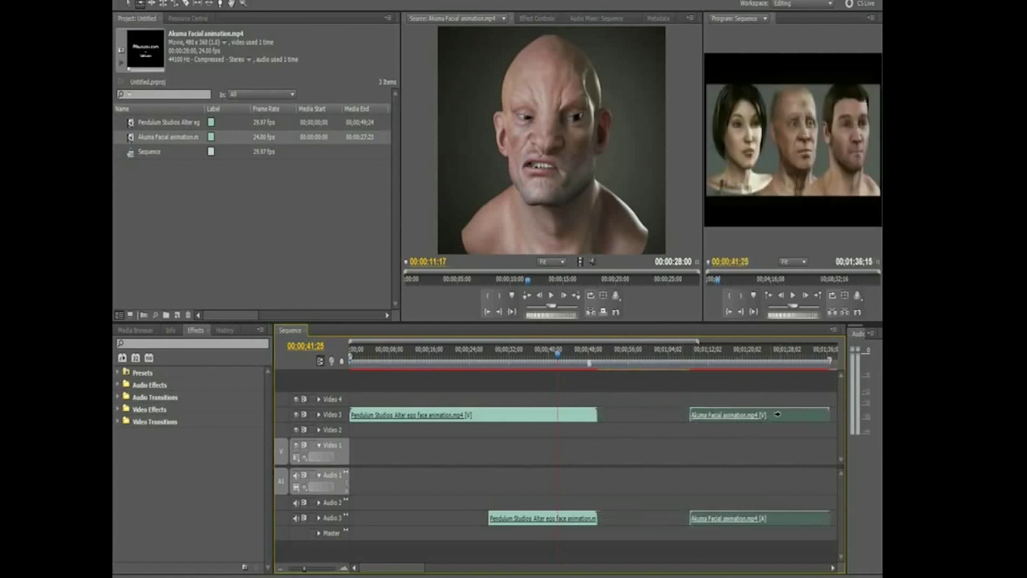
pyautogui.hotkey('ctrl', 'z')
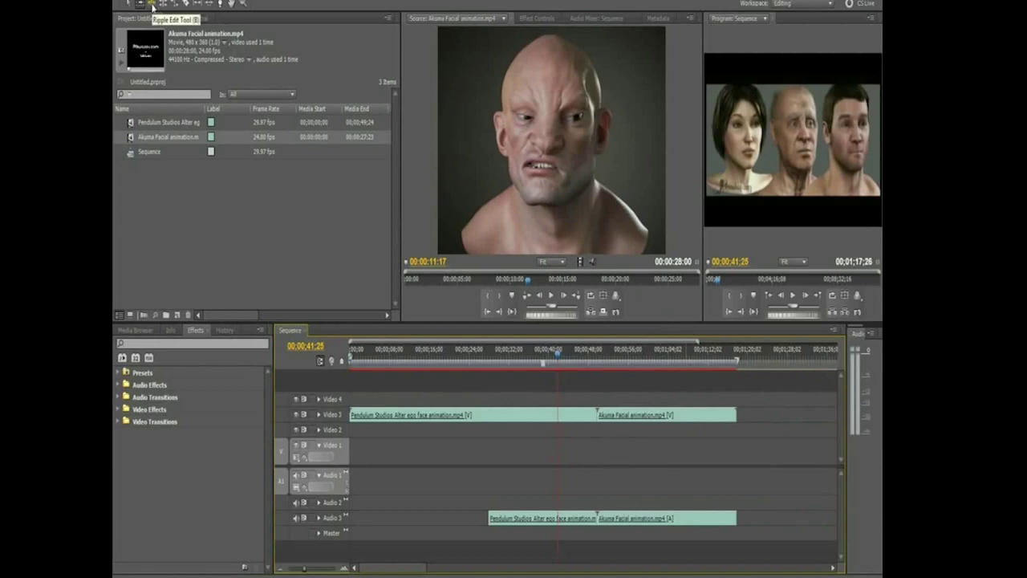
# - Try ripple-trimming the Pendulum–Akuma cut, then undo back to the earlier clip layout
pyautogui.click(152, 6)
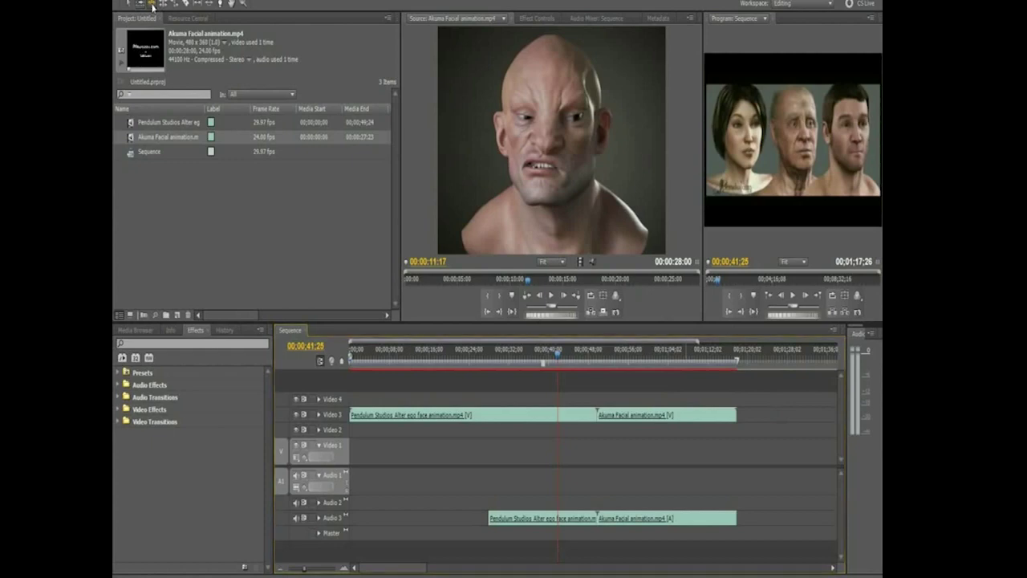
pyautogui.click(594, 418)
pyautogui.moveTo(594, 418); pyautogui.dragTo(632, 415)
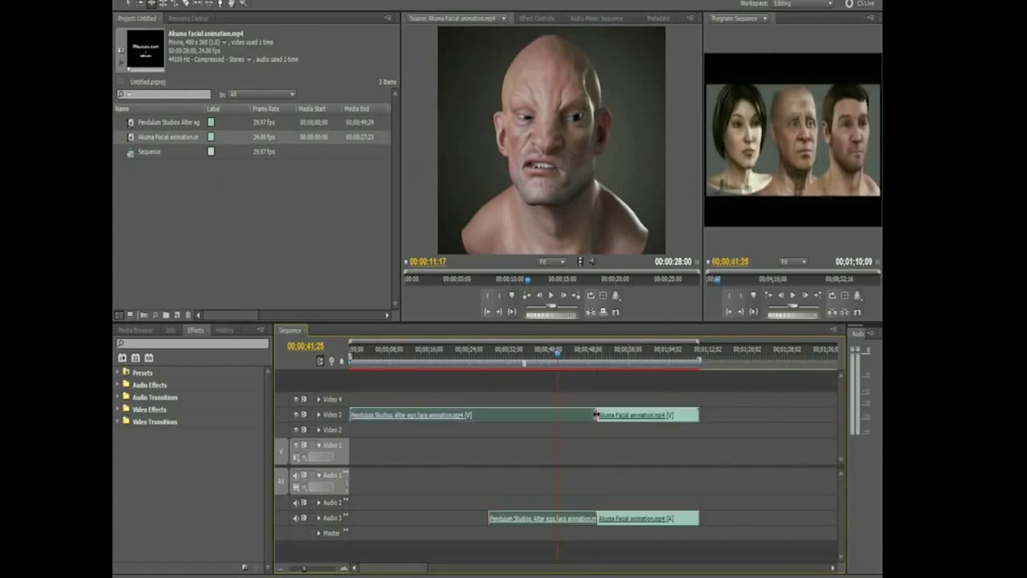
pyautogui.moveTo(596, 414); pyautogui.dragTo(505, 415)
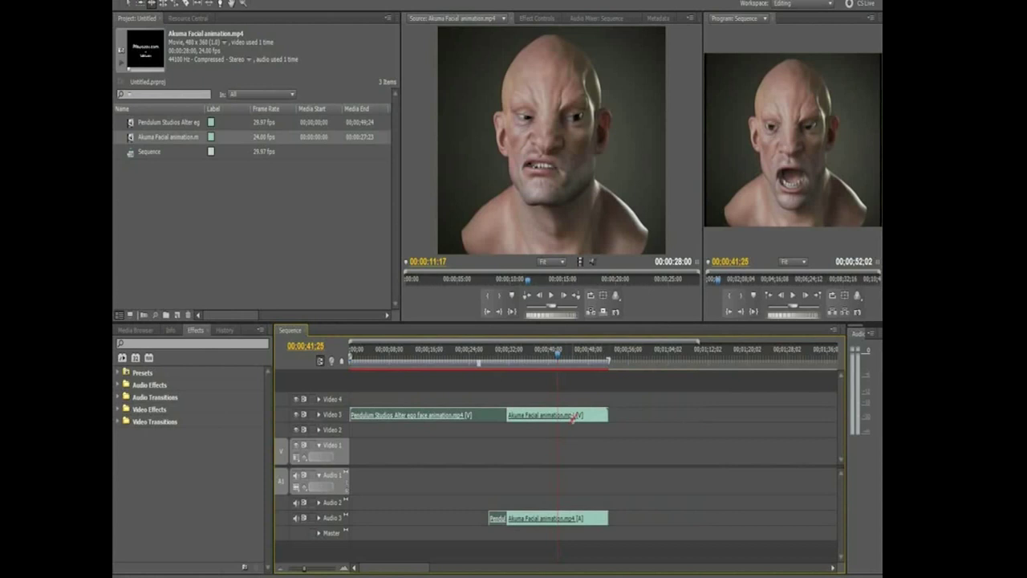
pyautogui.hotkey('ctrl', 'z')
pyautogui.hotkey('ctrl', 'z')
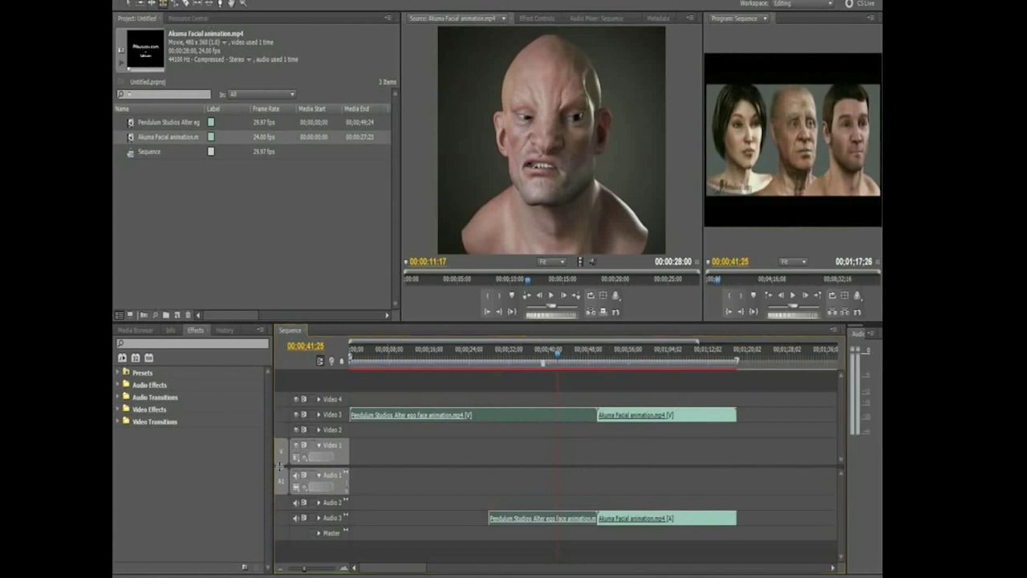
# - After testing a rolling edit, shorten Pendulum Studios to about 41 seconds and pull Akuma up against it
pyautogui.click(578, 414)
pyautogui.click(163, 4)
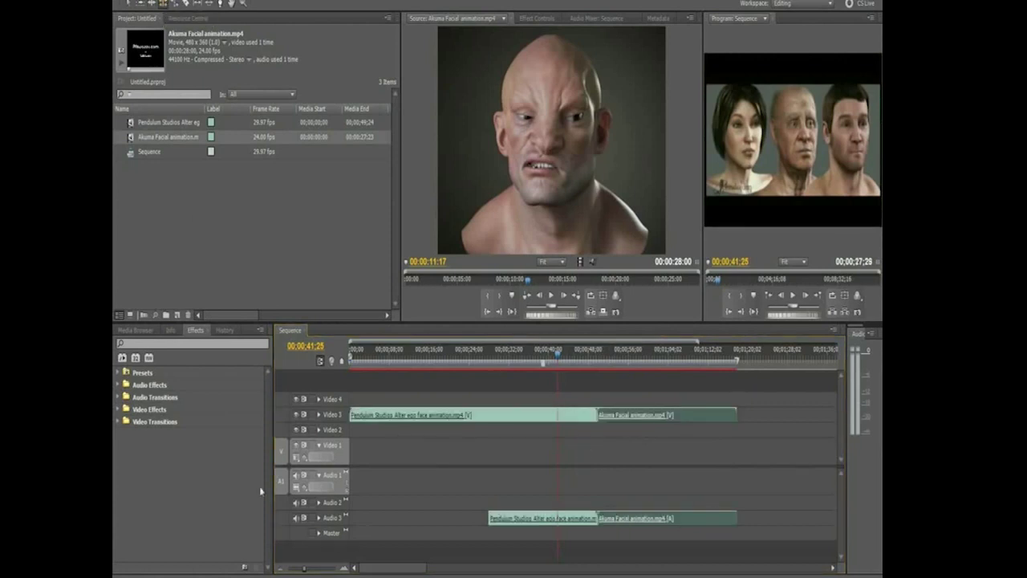
pyautogui.moveTo(597, 415); pyautogui.dragTo(542, 417)
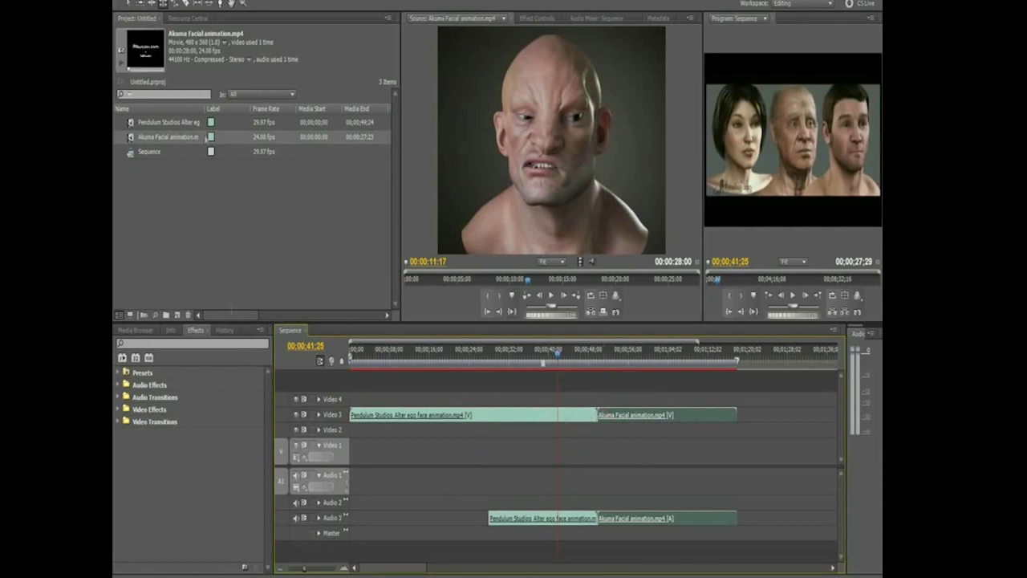
pyautogui.click(129, 4)
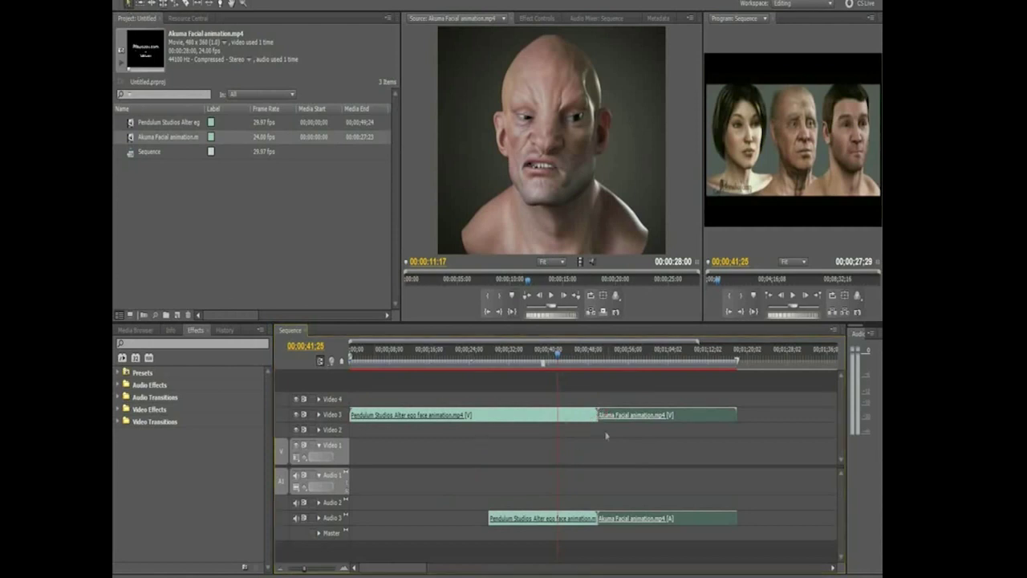
pyautogui.moveTo(597, 415); pyautogui.dragTo(551, 415)
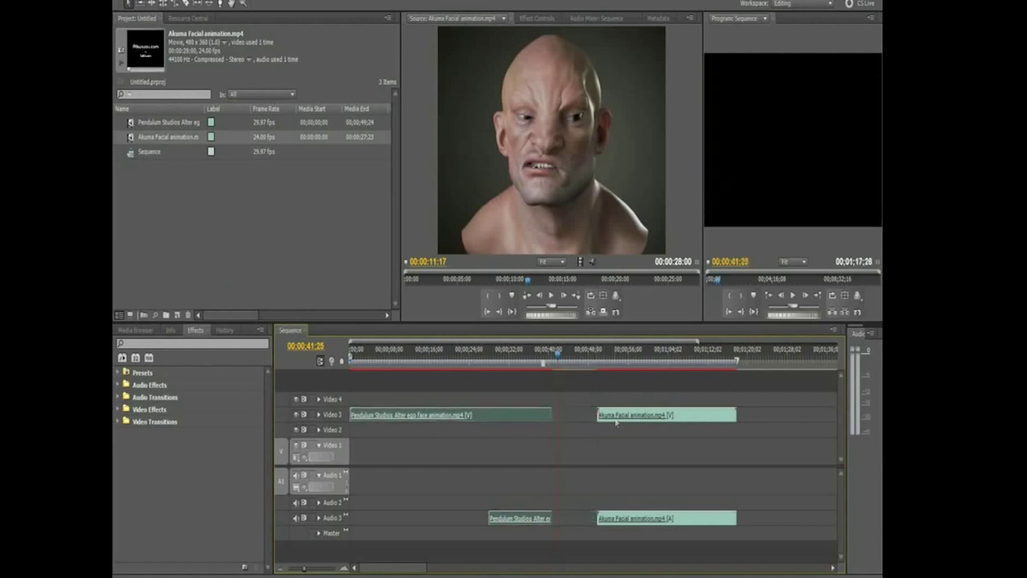
pyautogui.moveTo(647, 416); pyautogui.dragTo(582, 422)
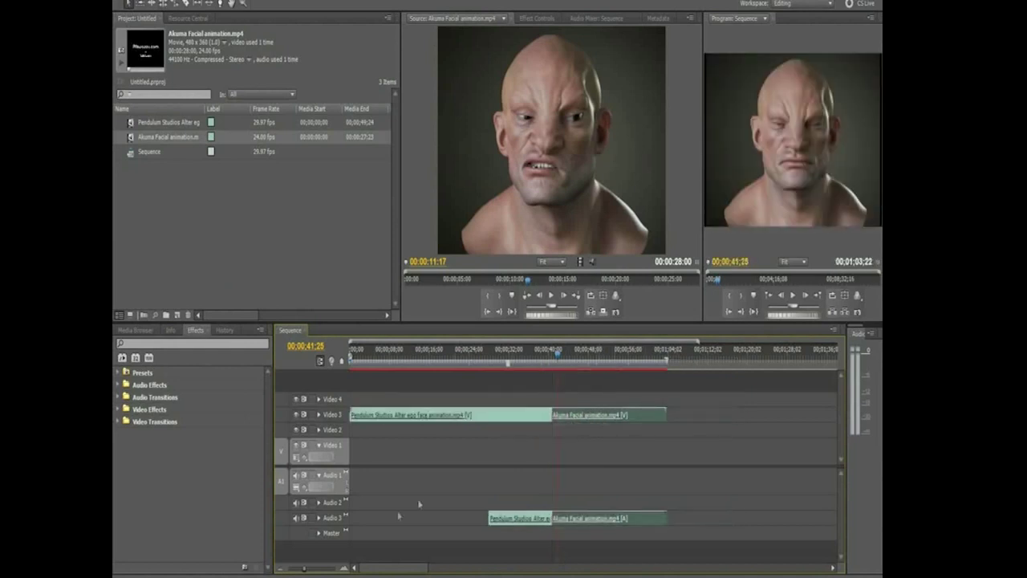
# - With the Rolling Edit tool, roll the Pendulum–Akuma cut earlier, then about 5 seconds later
pyautogui.click(162, 3)
pyautogui.moveTo(551, 415); pyautogui.dragTo(527, 415)
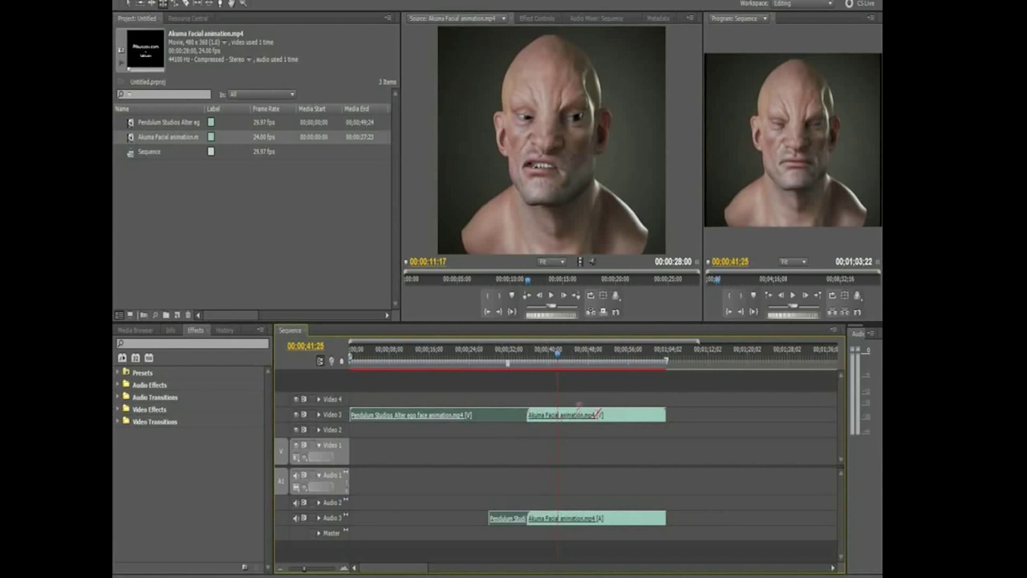
pyautogui.moveTo(527, 415); pyautogui.dragTo(562, 415)
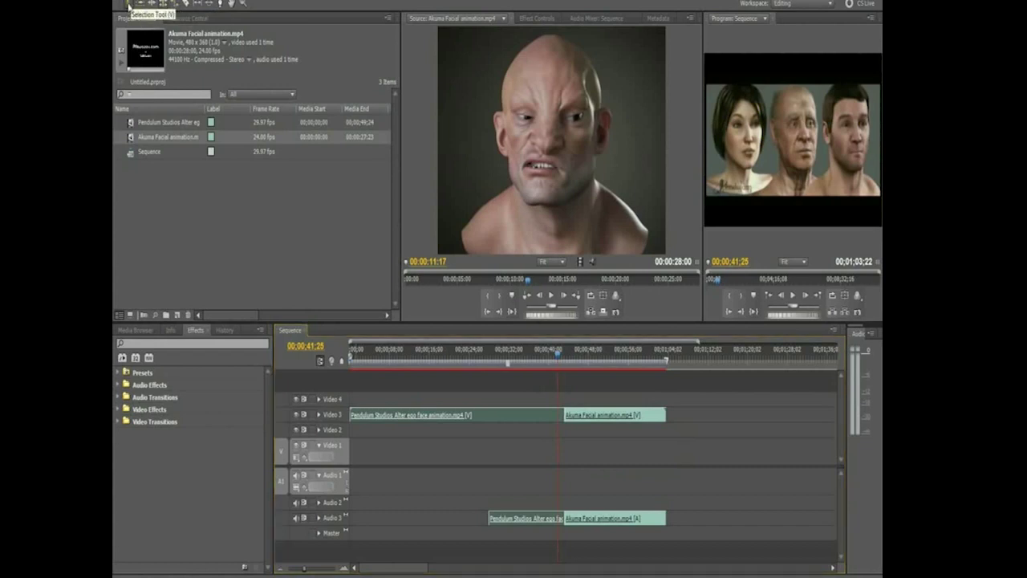
# - Extend the Akuma clip's tail, then trim it back to the playhead at 00;00;59;16
pyautogui.click(127, 4)
pyautogui.moveTo(666, 414)
pyautogui.mouseDown()
pyautogui.moveTo(716, 416)
pyautogui.moveTo(677, 433)
pyautogui.mouseUp()
pyautogui.moveTo(615, 419)
pyautogui.mouseDown()
pyautogui.moveTo(588, 429)
pyautogui.moveTo(598, 419)
pyautogui.mouseUp()
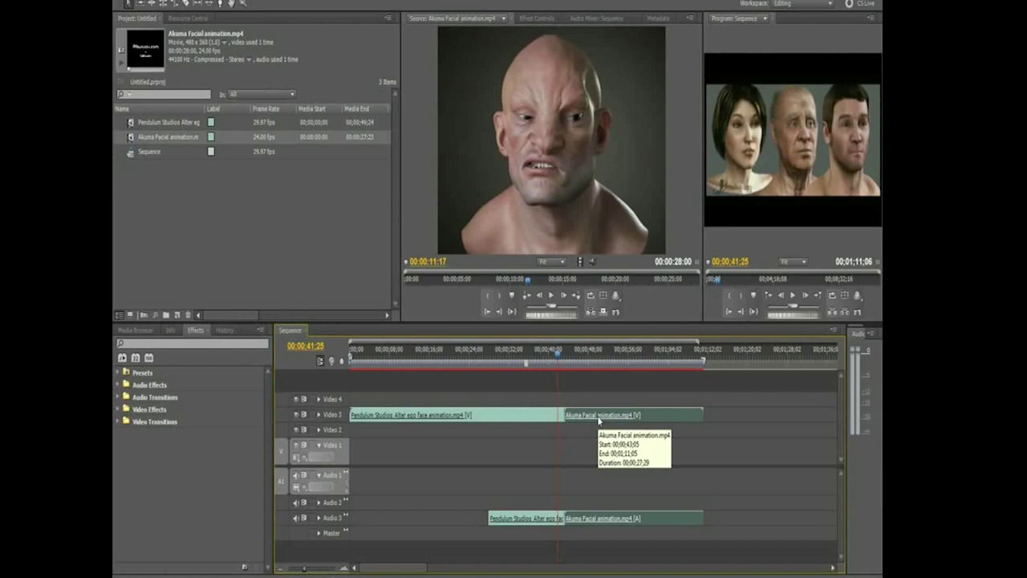
pyautogui.click(647, 358)
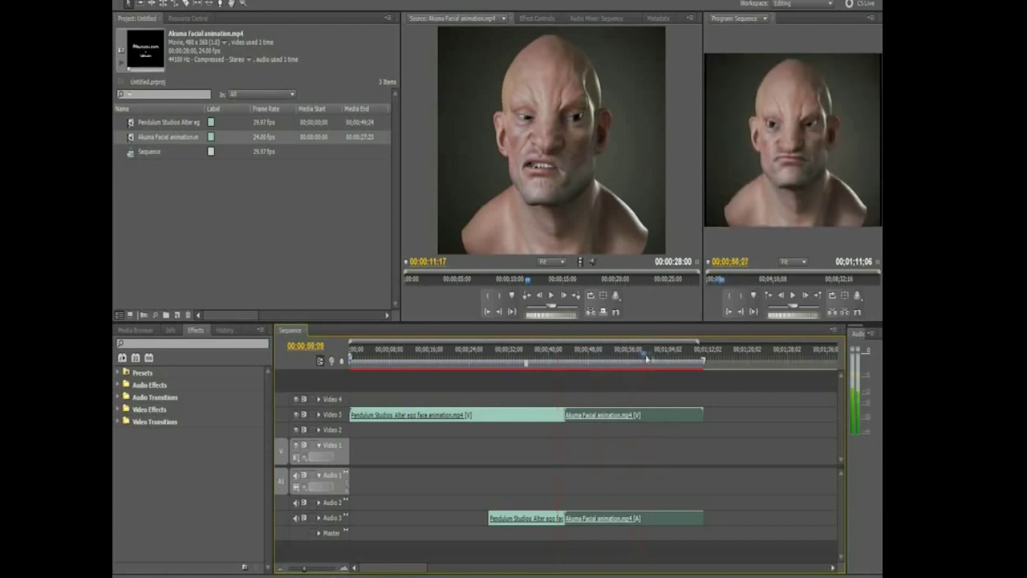
pyautogui.moveTo(647, 359); pyautogui.dragTo(646, 358)
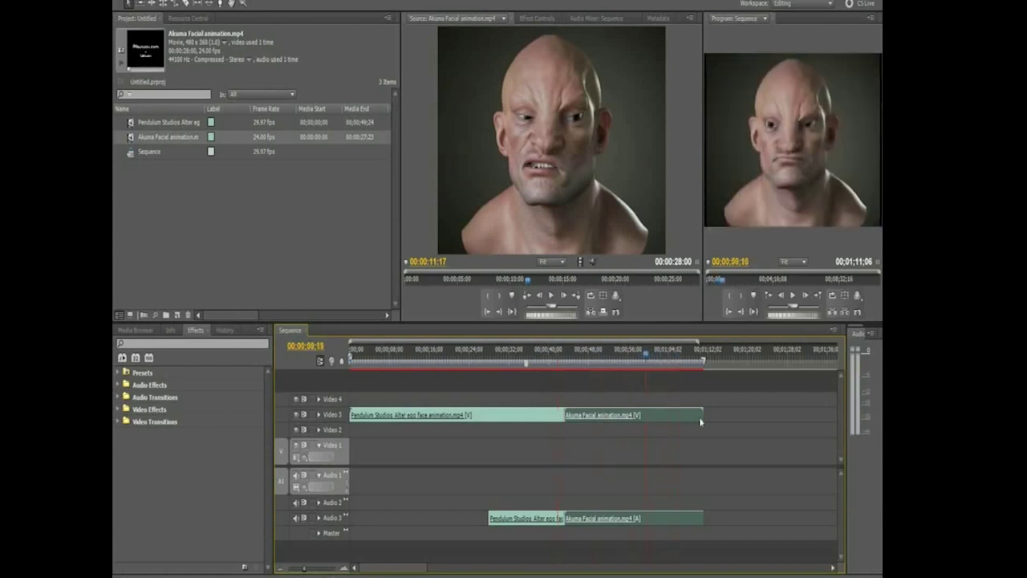
pyautogui.moveTo(700, 415); pyautogui.dragTo(646, 415)
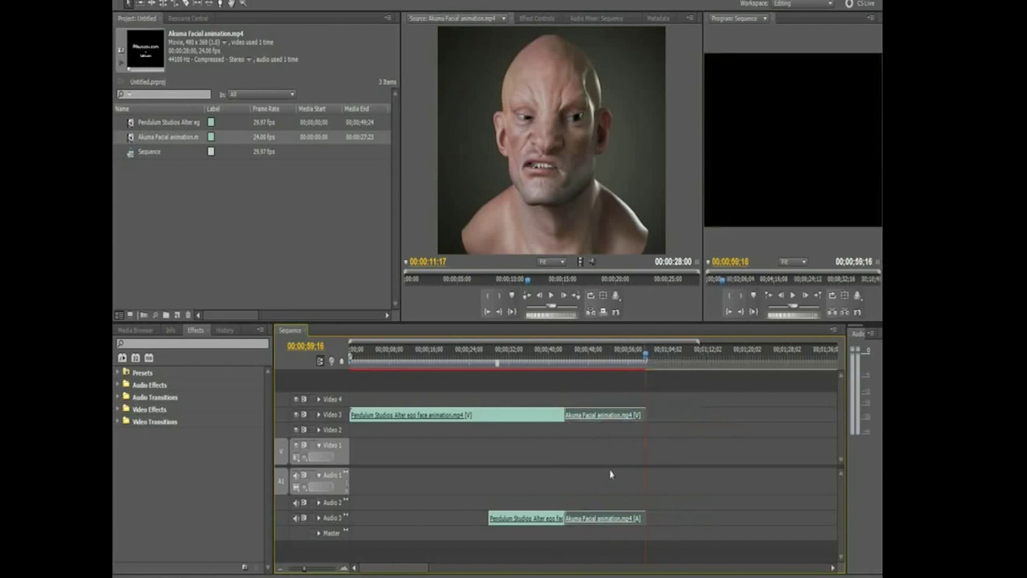
# - Rate-stretch the Akuma clip to 379.62% speed so the sequence ends at 00;00;50;16
pyautogui.moveTo(646, 361); pyautogui.dragTo(647, 358)
pyautogui.moveTo(645, 415); pyautogui.dragTo(727, 415)
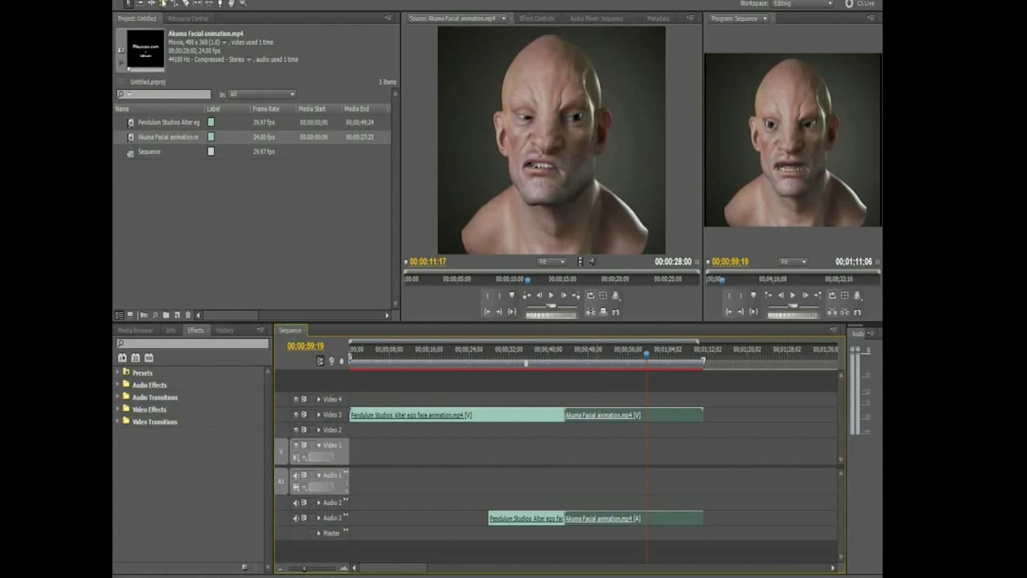
pyautogui.click(171, 4)
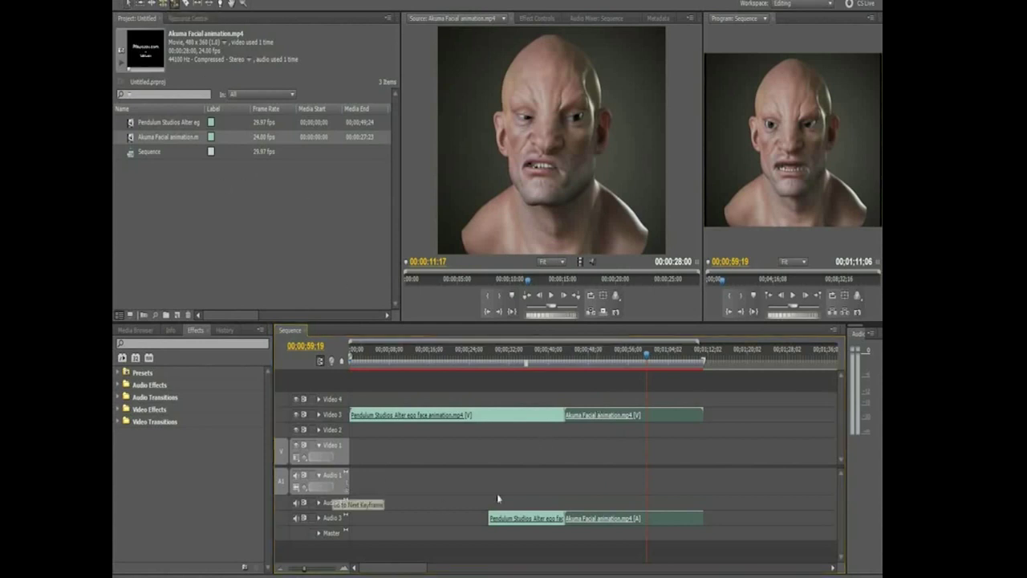
pyautogui.moveTo(703, 415); pyautogui.dragTo(646, 415)
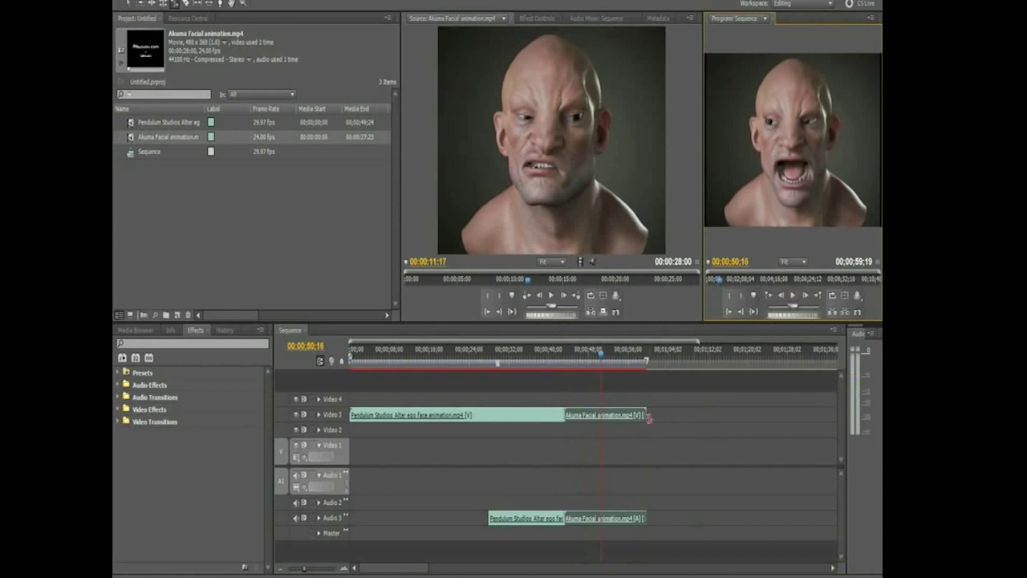
pyautogui.moveTo(648, 416); pyautogui.dragTo(600, 416)
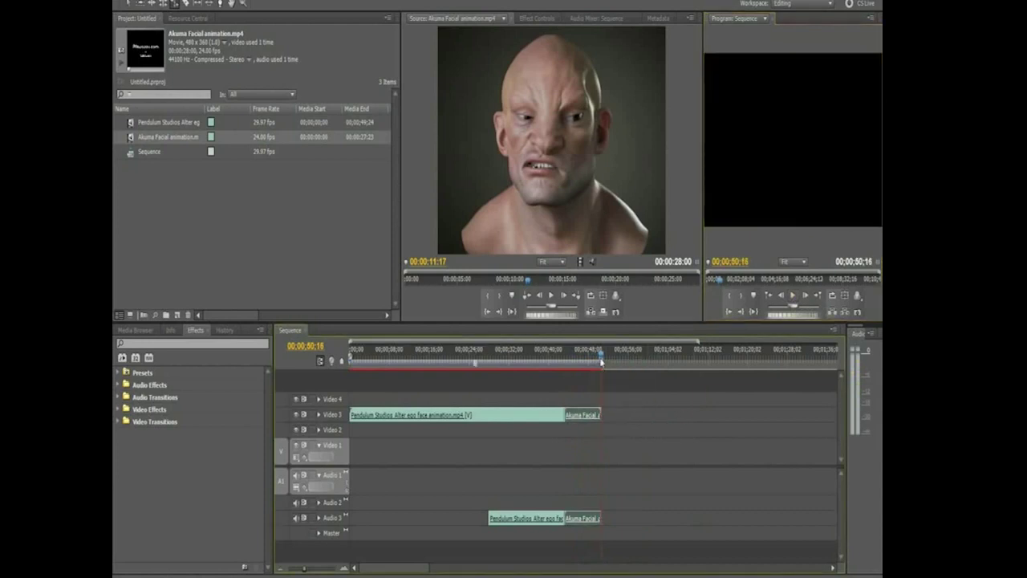
# - Preview the sped-up Akuma clip from 00;00;44;03 and zoom the timeline in around it
pyautogui.moveTo(578, 367); pyautogui.dragTo(573, 367)
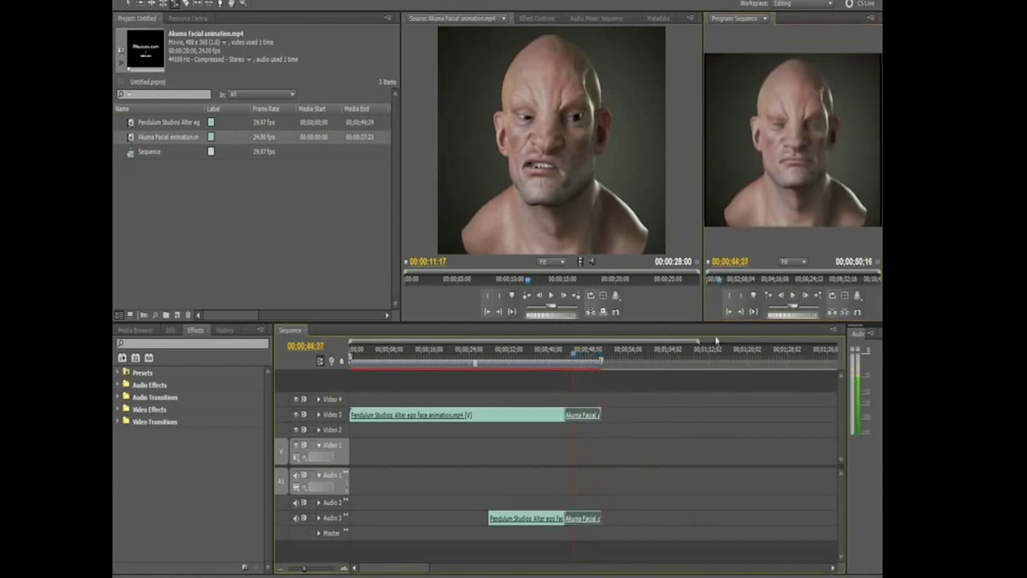
pyautogui.click(792, 295)
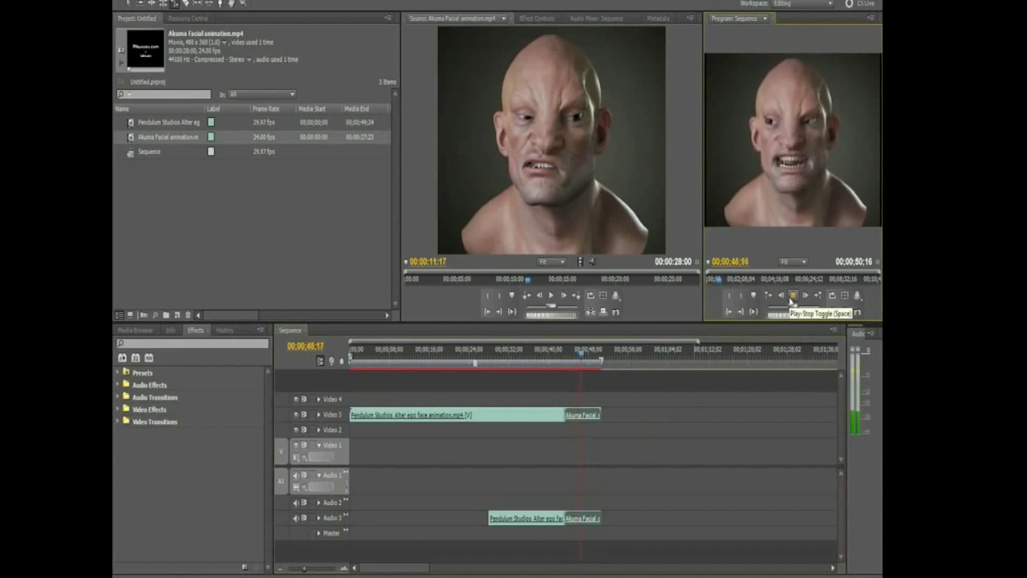
pyautogui.click(792, 296)
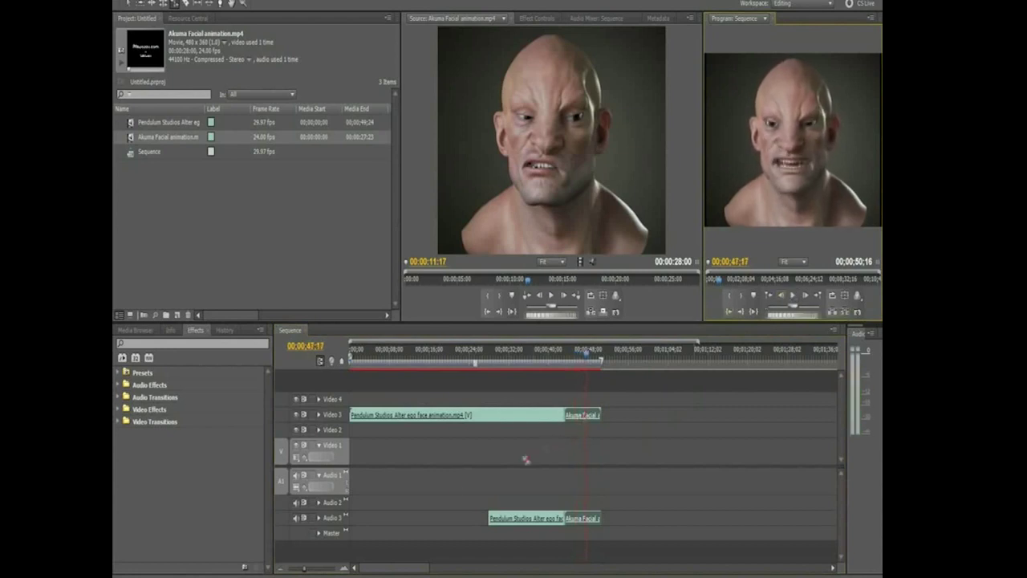
pyautogui.click(317, 570)
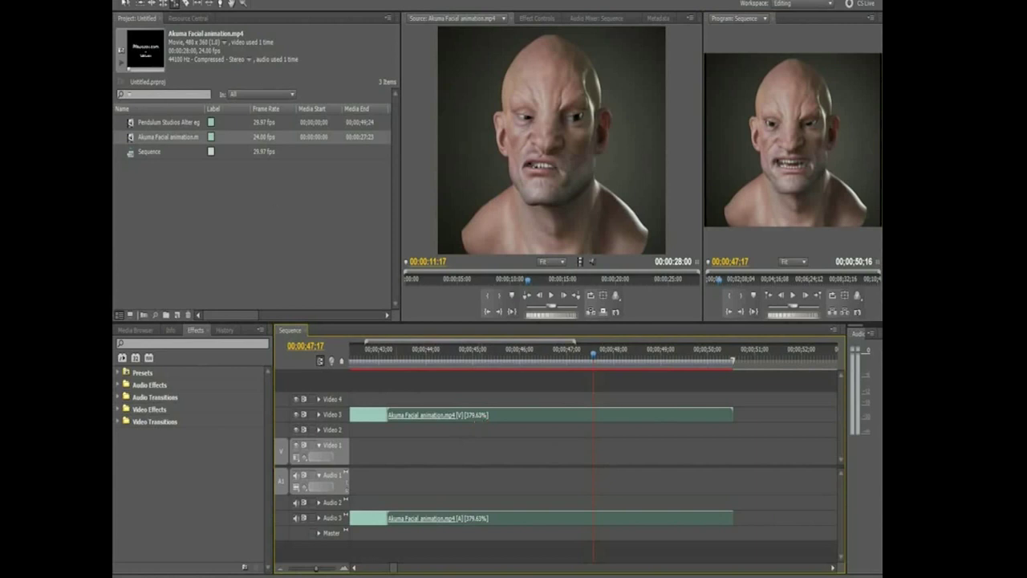
# - Set the Akuma clip's Speed/Duration to 150% with Reverse Speed, giving 00;00;18;19 duration
pyautogui.rightClick(464, 420)
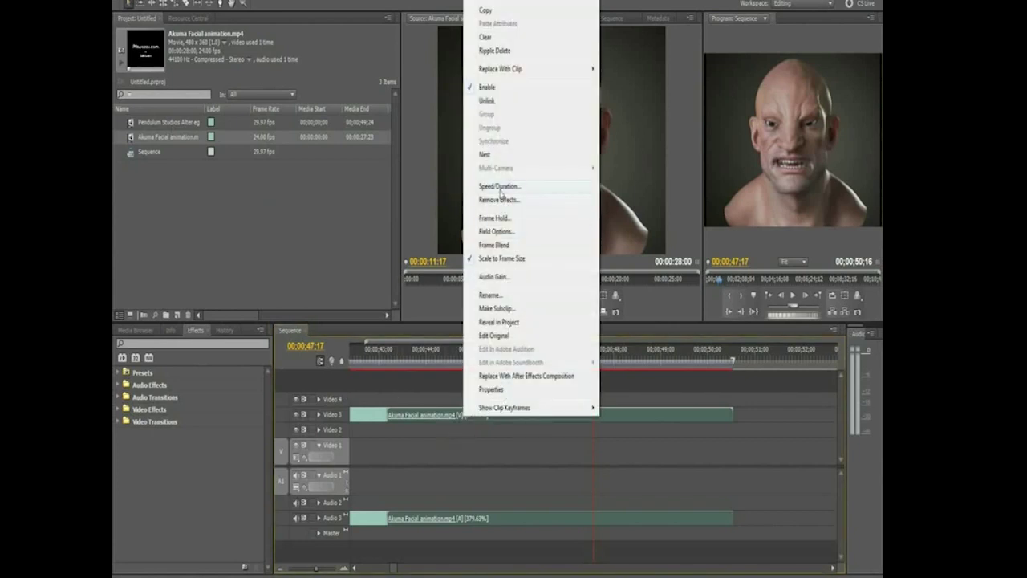
pyautogui.click(500, 188)
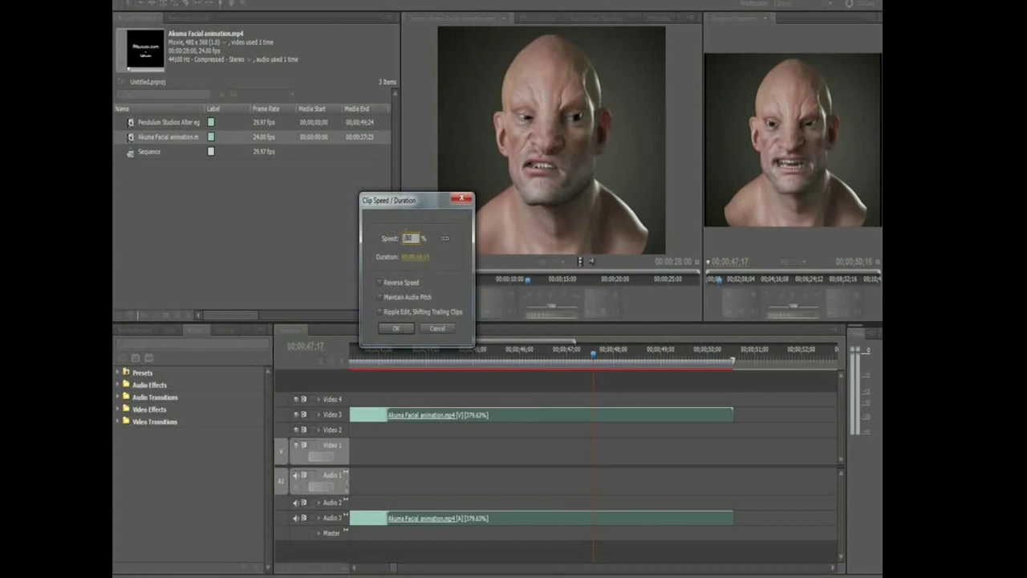
pyautogui.write('150')
pyautogui.click(388, 283)
pyautogui.click(391, 330)
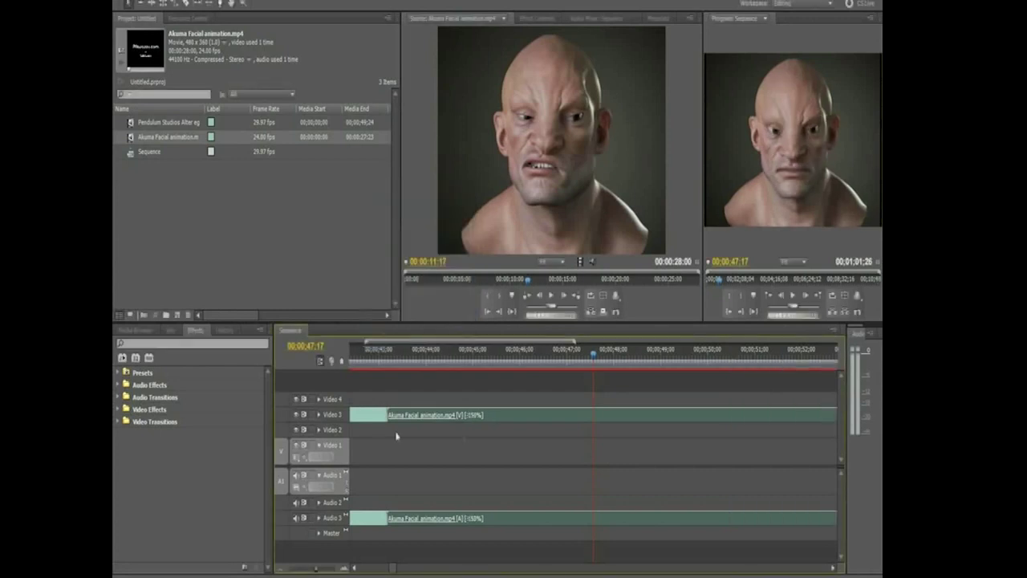
pyautogui.moveTo(597, 371); pyautogui.dragTo(390, 377)
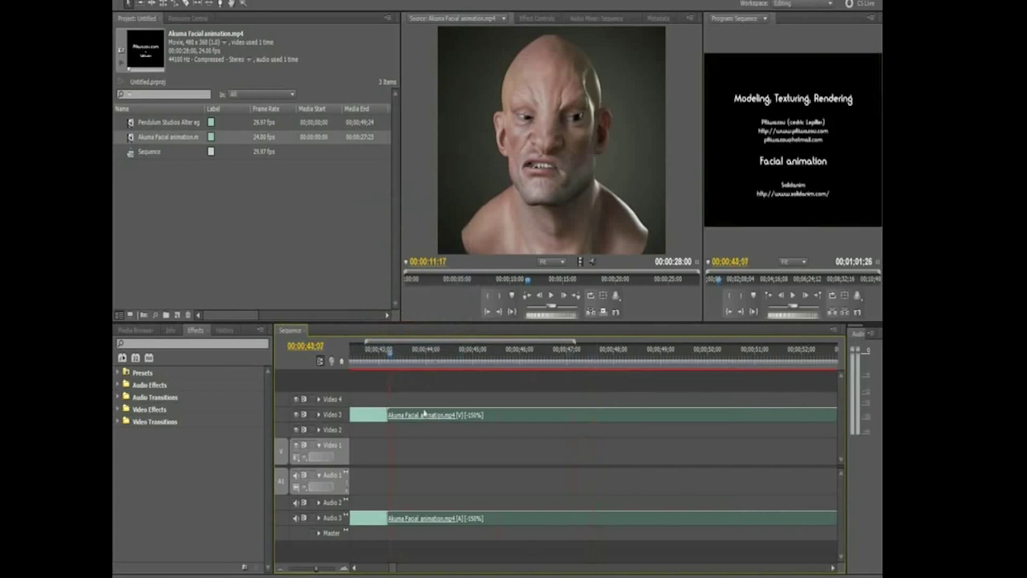
pyautogui.moveTo(484, 421)
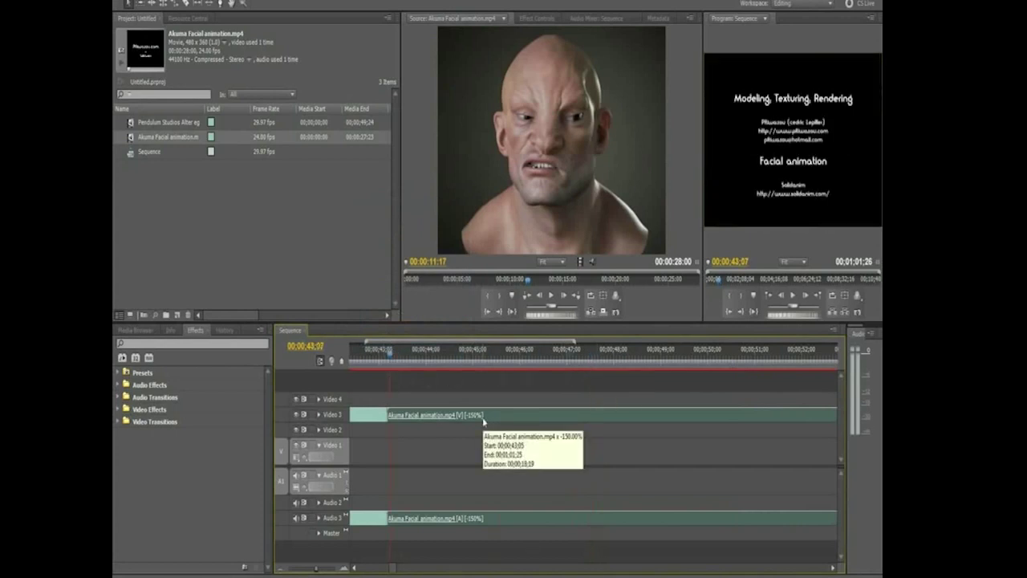
# - Play the reversed clip, zoom out, and rate-stretch Akuma longer to -57% speed
pyautogui.click(796, 299)
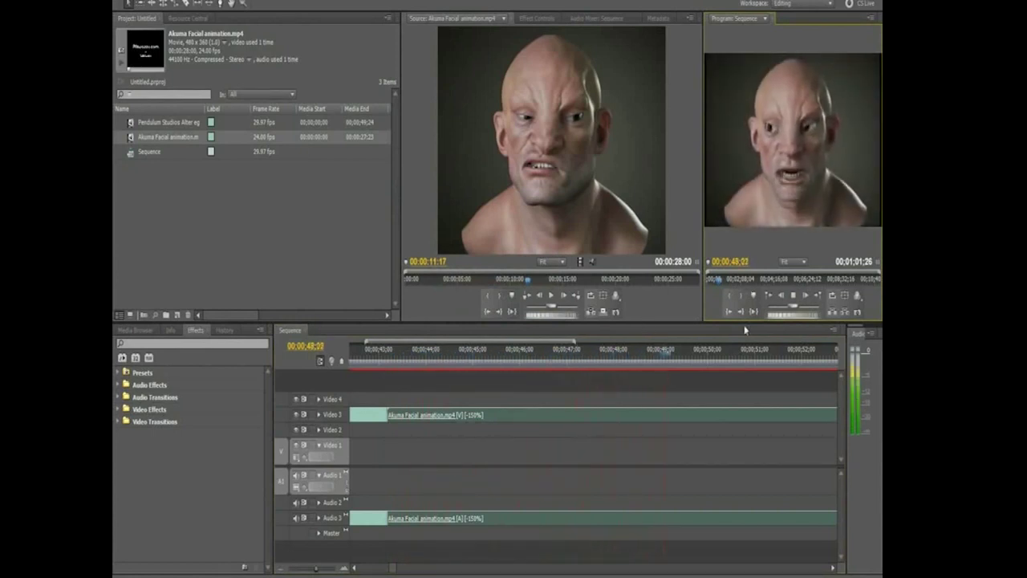
pyautogui.click(317, 571)
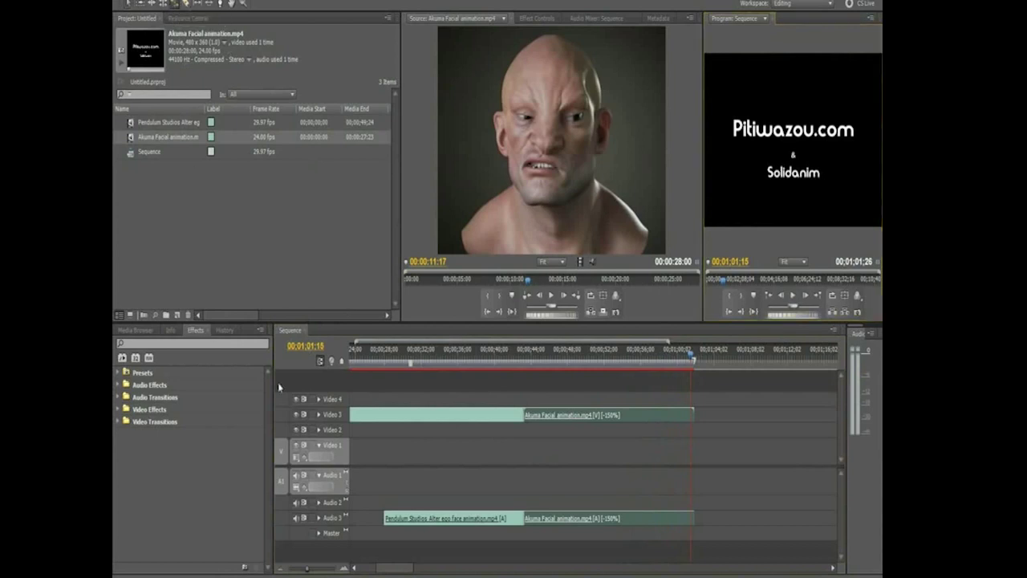
pyautogui.moveTo(695, 417); pyautogui.dragTo(785, 432)
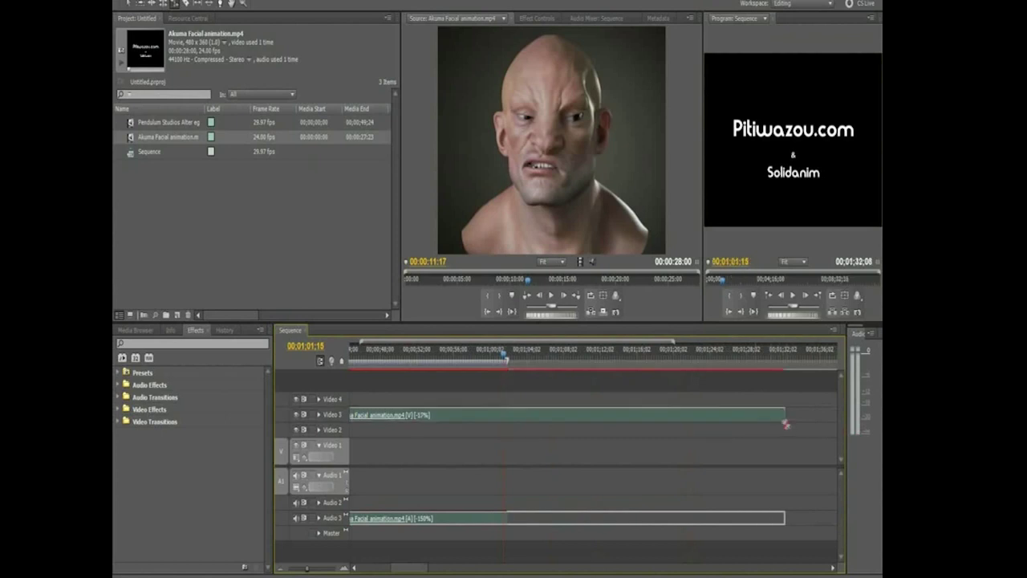
# - Preview the sequence from 00;01;00;13 and stop playback at 01;07;08
pyautogui.click(416, 363)
pyautogui.moveTo(416, 367); pyautogui.dragTo(493, 367)
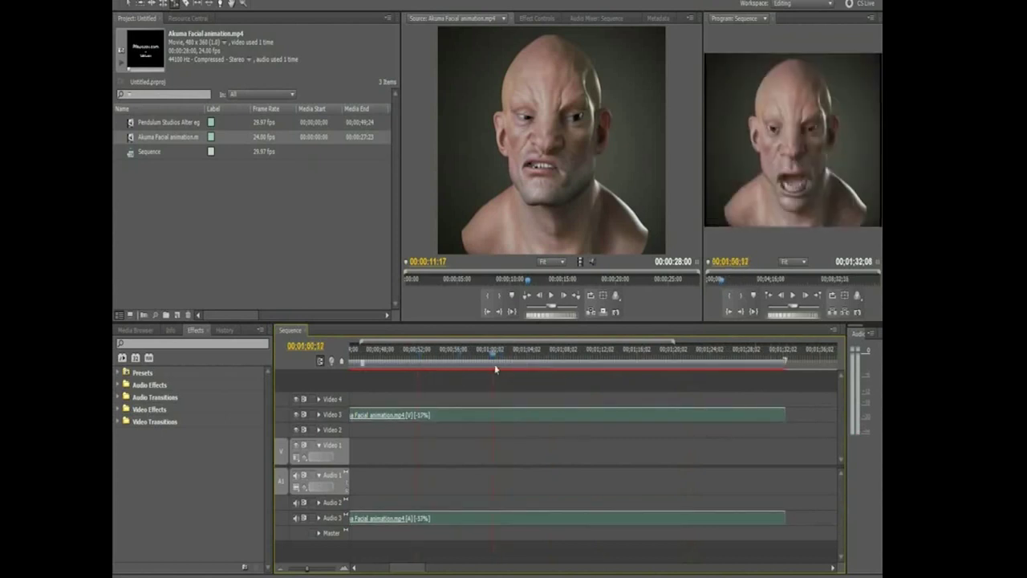
pyautogui.click(794, 295)
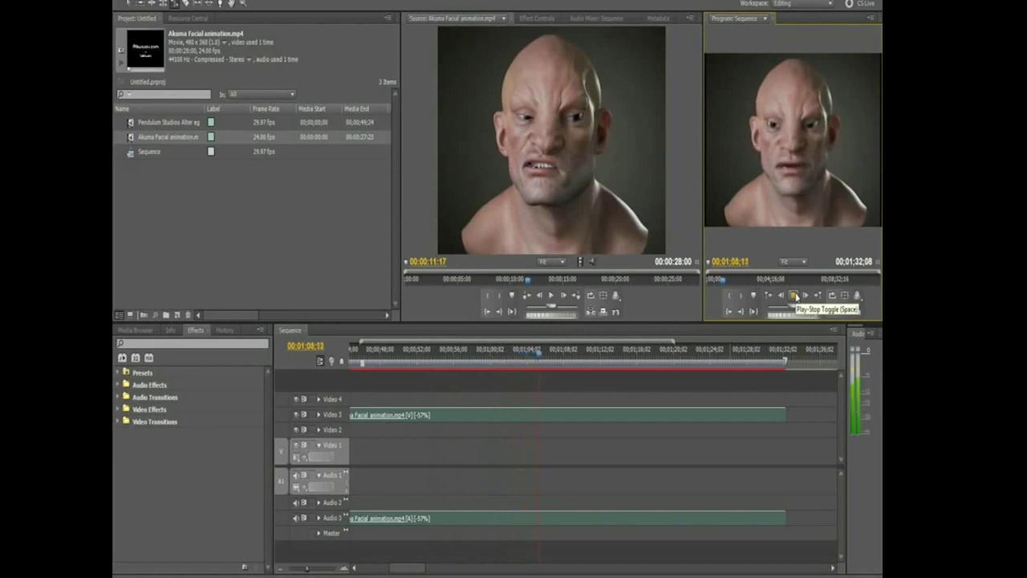
pyautogui.click(795, 297)
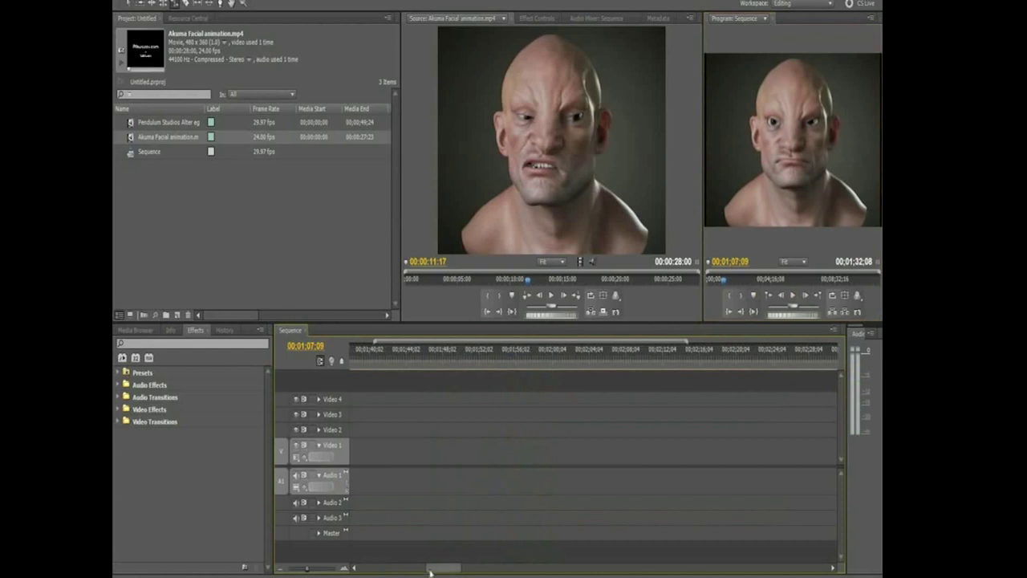
# - Lengthen Pendulum Studios and snap Akuma right after it, making the sequence 00;01;28;03
pyautogui.moveTo(417, 567); pyautogui.dragTo(370, 566)
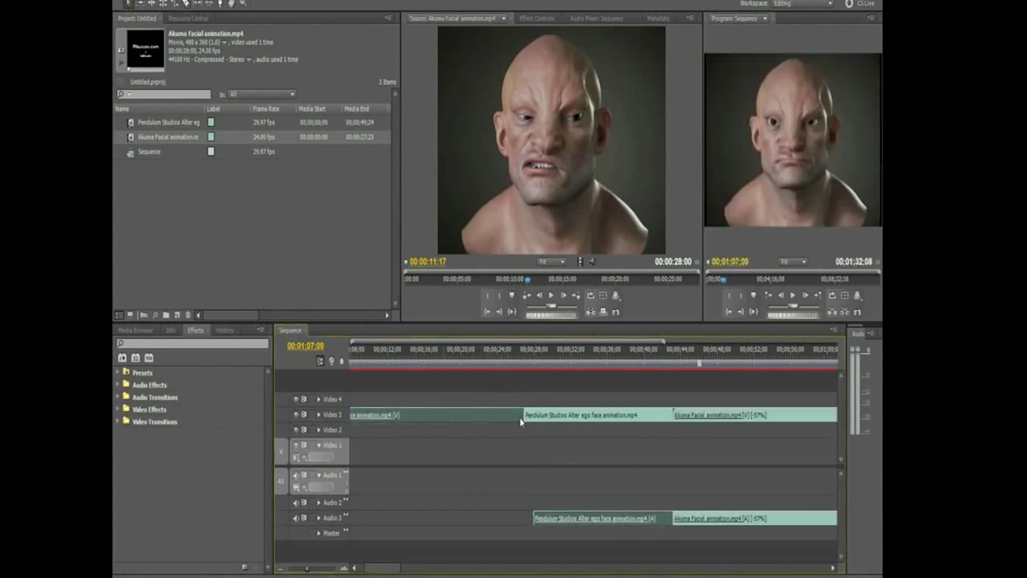
pyautogui.moveTo(552, 419); pyautogui.dragTo(592, 414)
pyautogui.moveTo(744, 417); pyautogui.dragTo(707, 416)
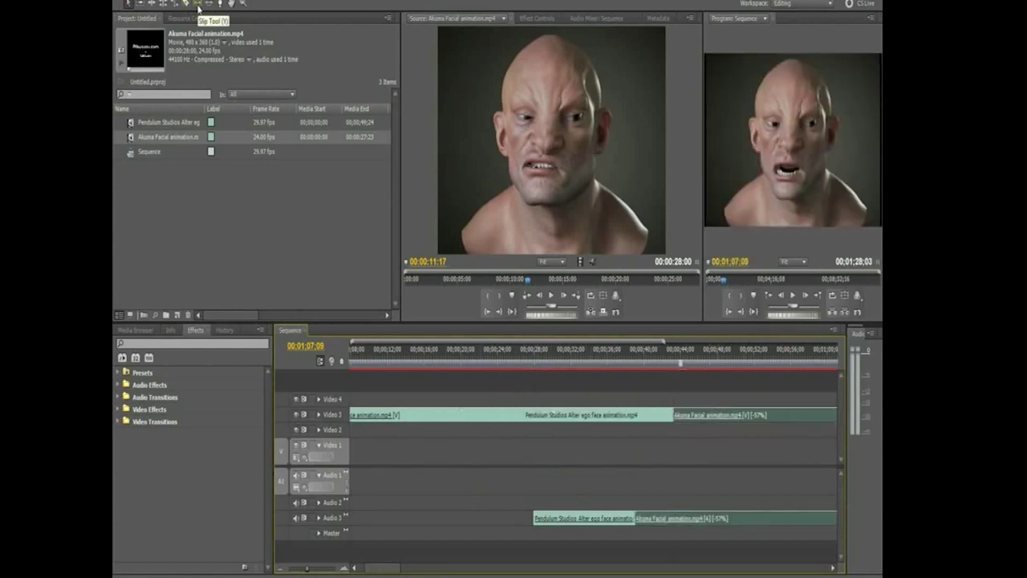
# - Slip the Pendulum clip's content with the Slip tool, then zoom the timeline out to the whole sequence
pyautogui.click(199, 8)
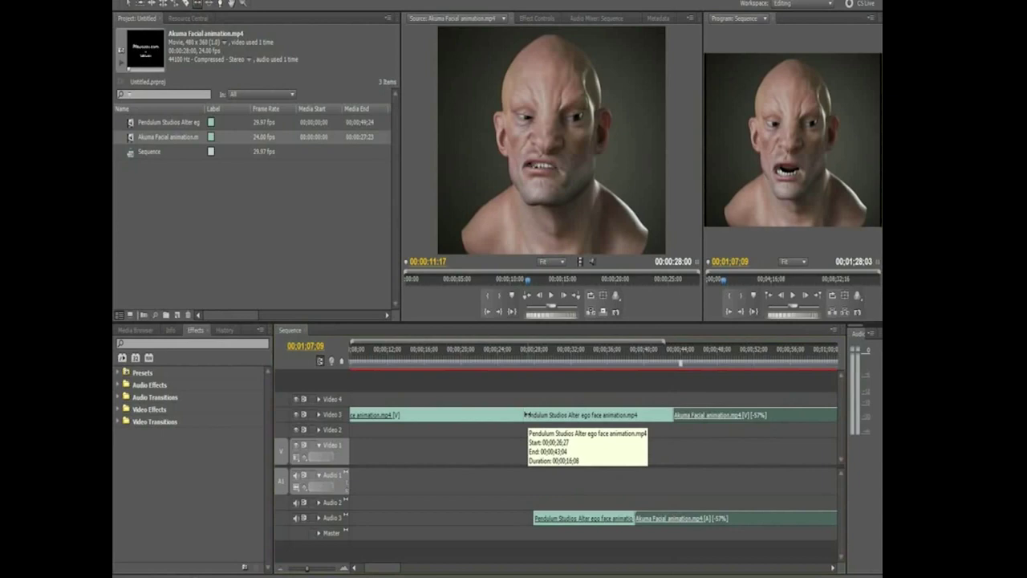
pyautogui.moveTo(527, 414); pyautogui.dragTo(527, 414)
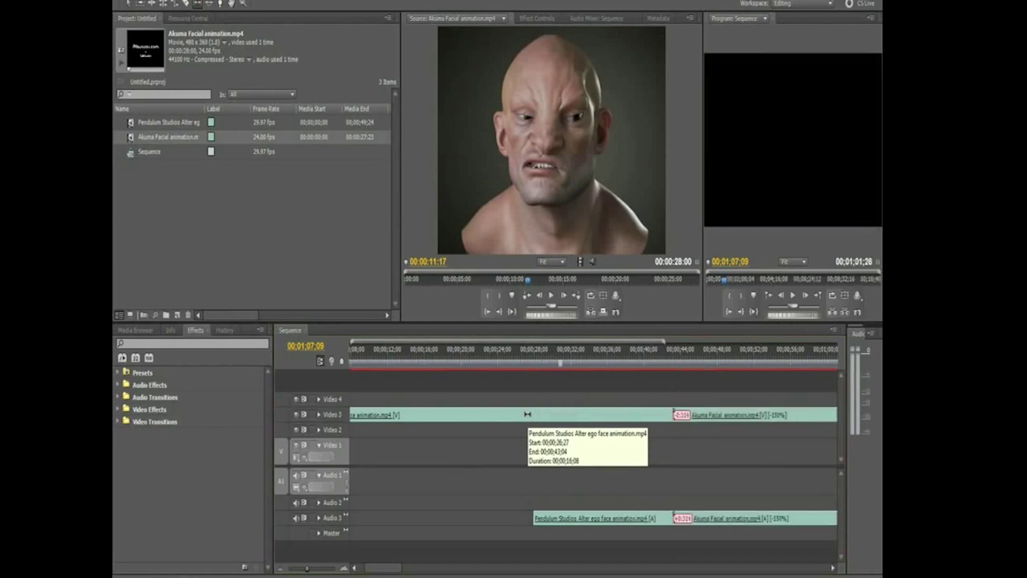
pyautogui.click(317, 570)
pyautogui.moveTo(313, 572); pyautogui.dragTo(305, 569)
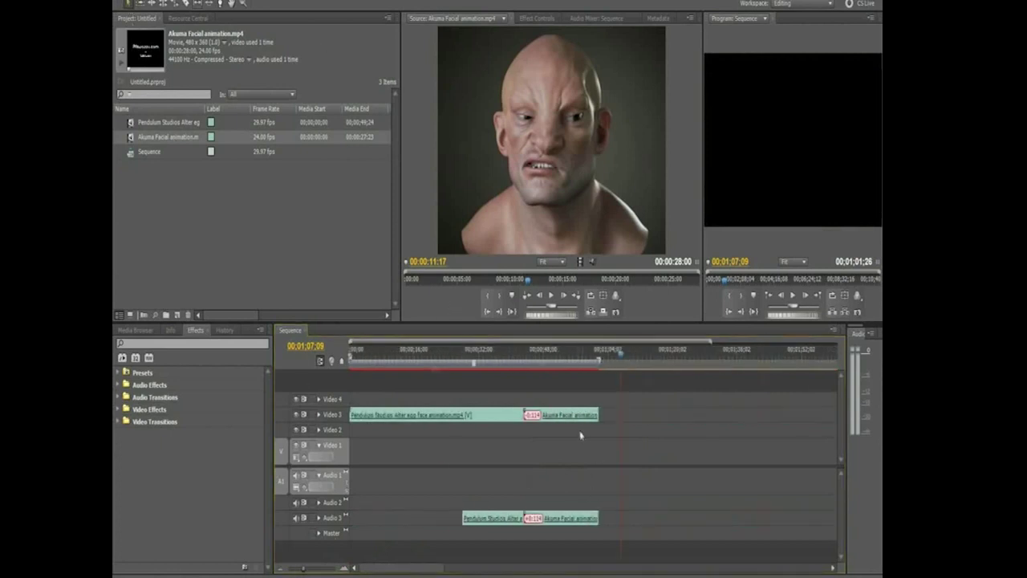
# - Nudge the Akuma clip left and place another Pendulum Studios clip after it on Video 3
pyautogui.moveTo(571, 415); pyautogui.dragTo(518, 415)
pyautogui.click(485, 417)
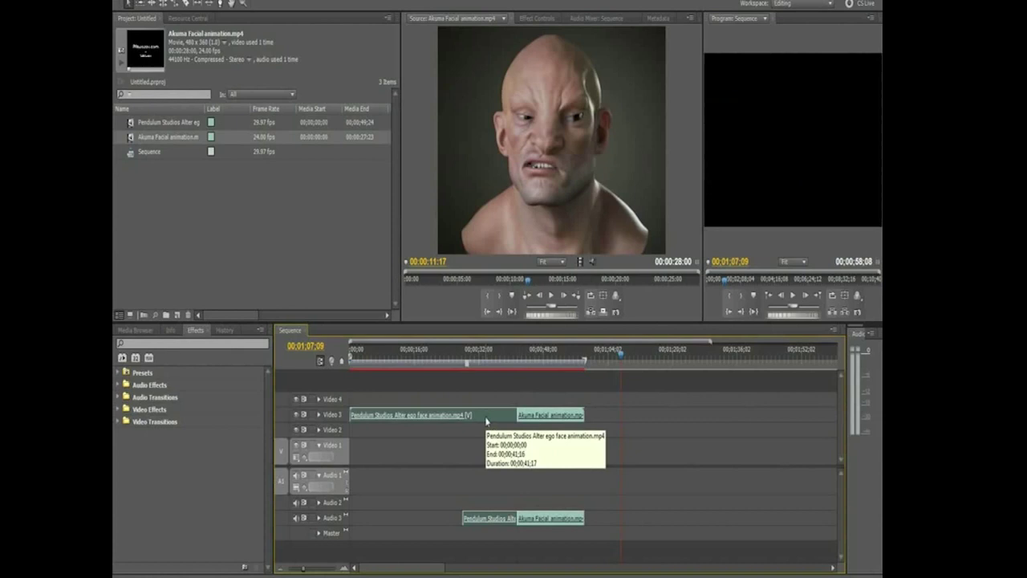
pyautogui.click(601, 417)
pyautogui.moveTo(601, 418)
pyautogui.mouseDown()
pyautogui.moveTo(629, 430)
pyautogui.moveTo(587, 415)
pyautogui.moveTo(595, 403)
pyautogui.mouseUp()
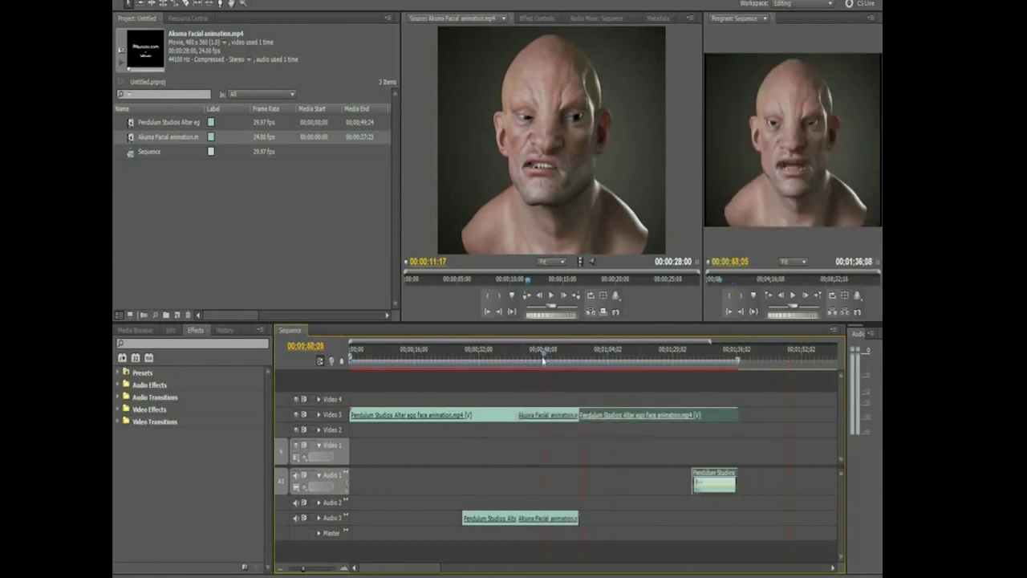
# - Scrub to the Akuma clip at 00;00;43;28 and slip its content about a second while previewing
pyautogui.moveTo(554, 353); pyautogui.dragTo(504, 353)
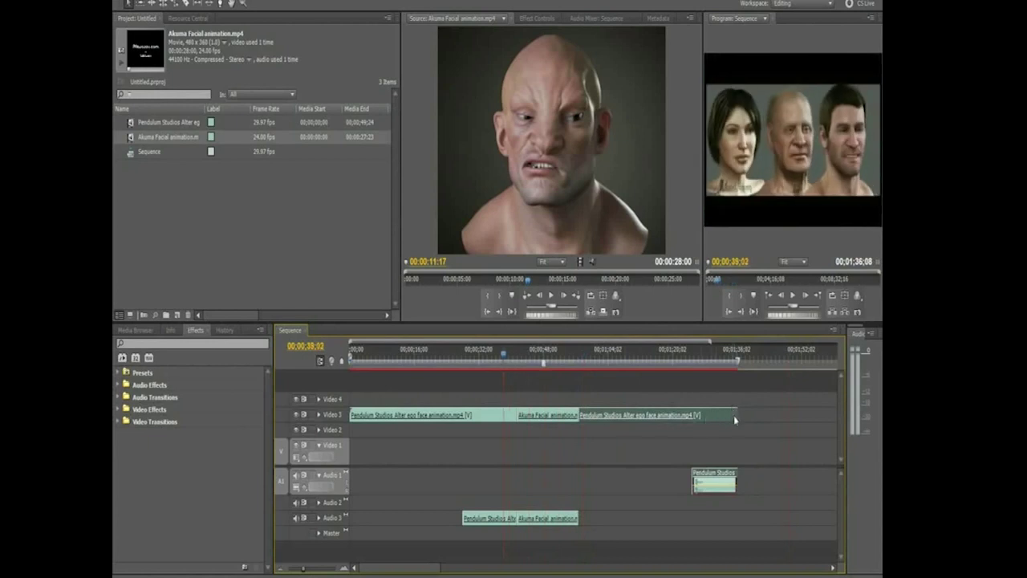
pyautogui.moveTo(552, 354); pyautogui.dragTo(526, 365)
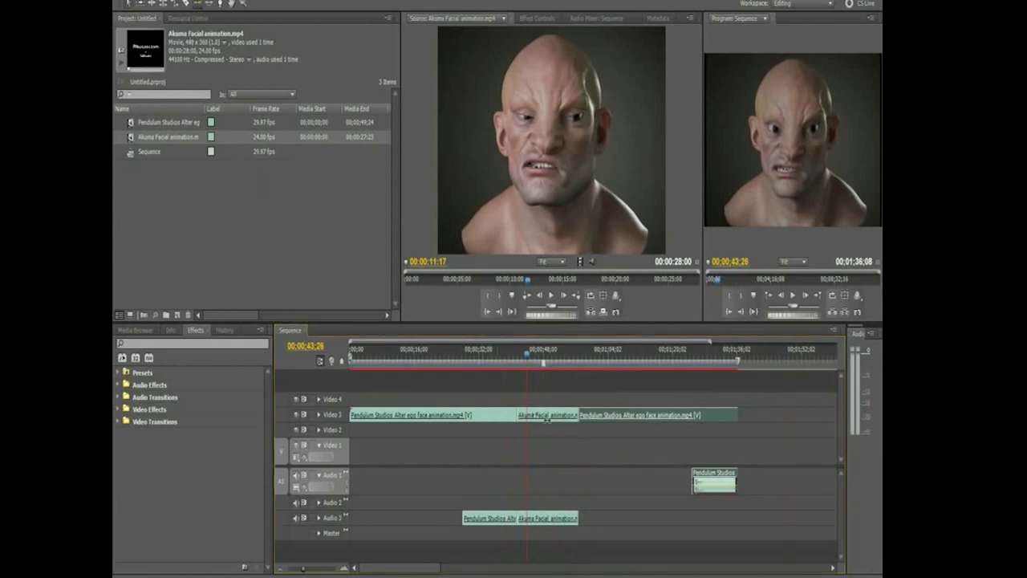
pyautogui.moveTo(550, 417); pyautogui.dragTo(542, 416)
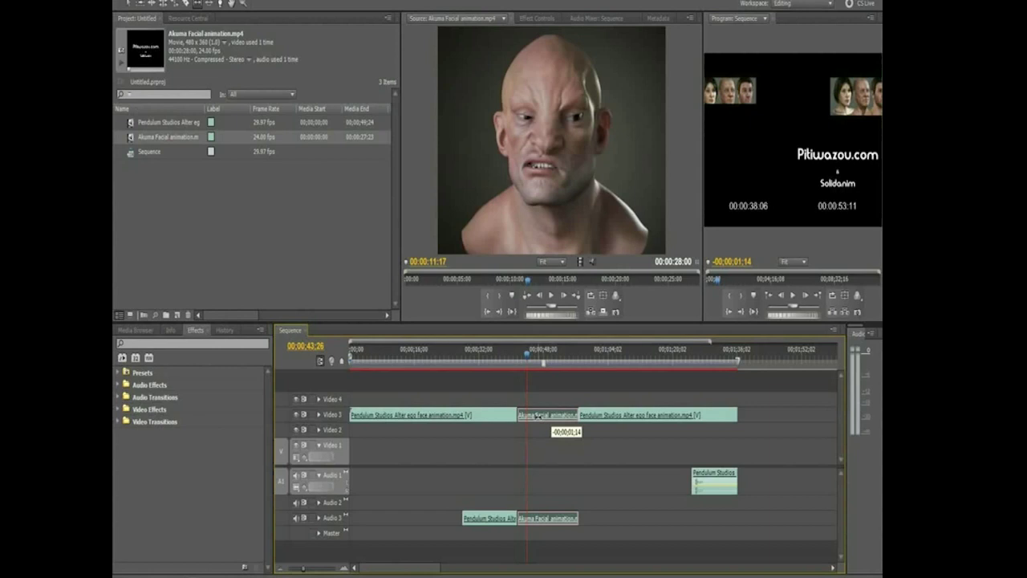
pyautogui.moveTo(539, 411); pyautogui.dragTo(557, 418)
pyautogui.moveTo(557, 419)
pyautogui.mouseDown()
pyautogui.moveTo(535, 417)
pyautogui.moveTo(555, 418)
pyautogui.mouseUp()
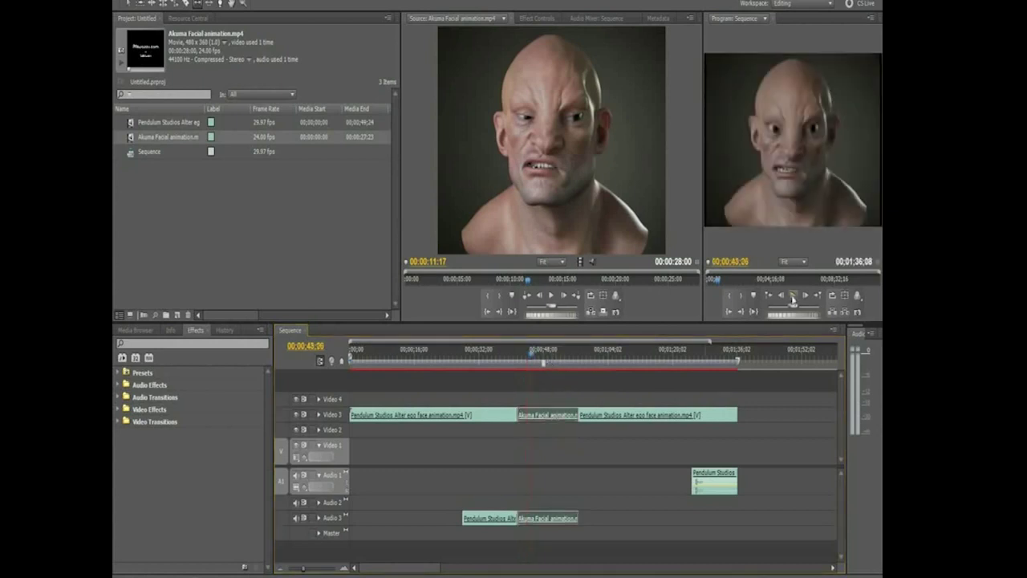
# - Play the section around the Akuma clip and title card, parking the playhead at 00;00;52;18
pyautogui.click(793, 297)
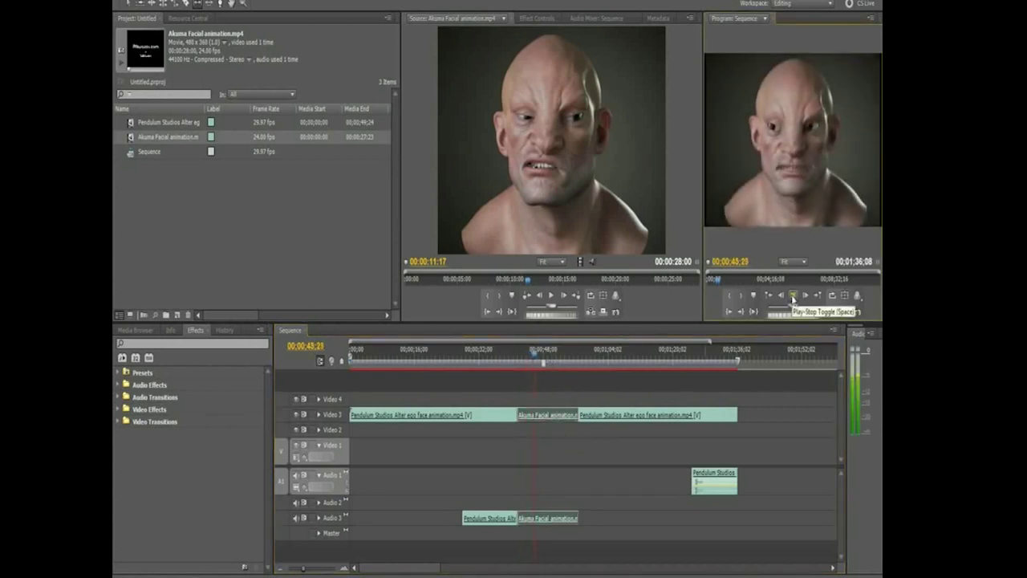
pyautogui.click(793, 296)
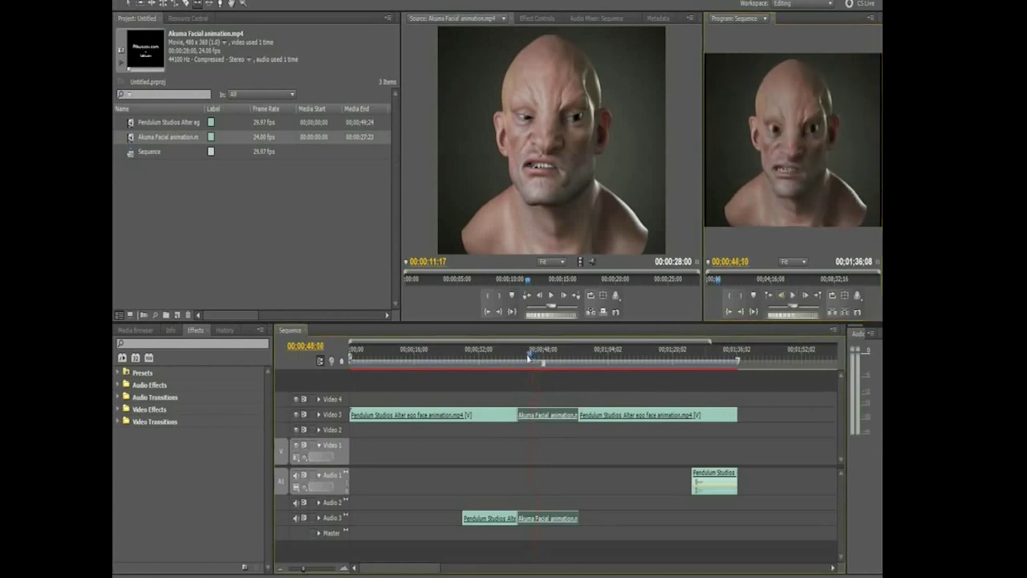
pyautogui.moveTo(545, 360)
pyautogui.mouseDown()
pyautogui.moveTo(523, 358)
pyautogui.moveTo(577, 355)
pyautogui.mouseUp()
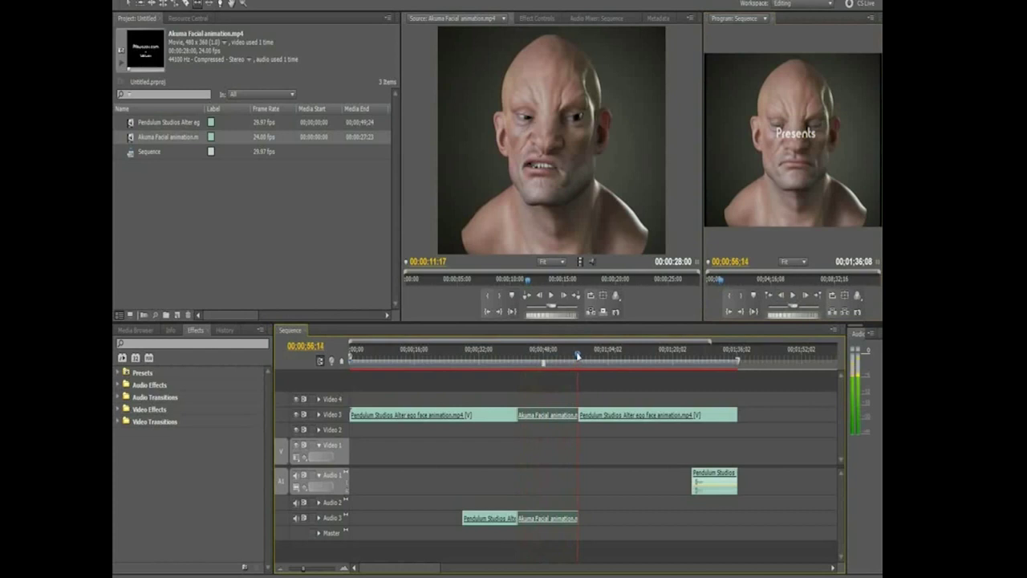
pyautogui.click(793, 296)
pyautogui.click(566, 361)
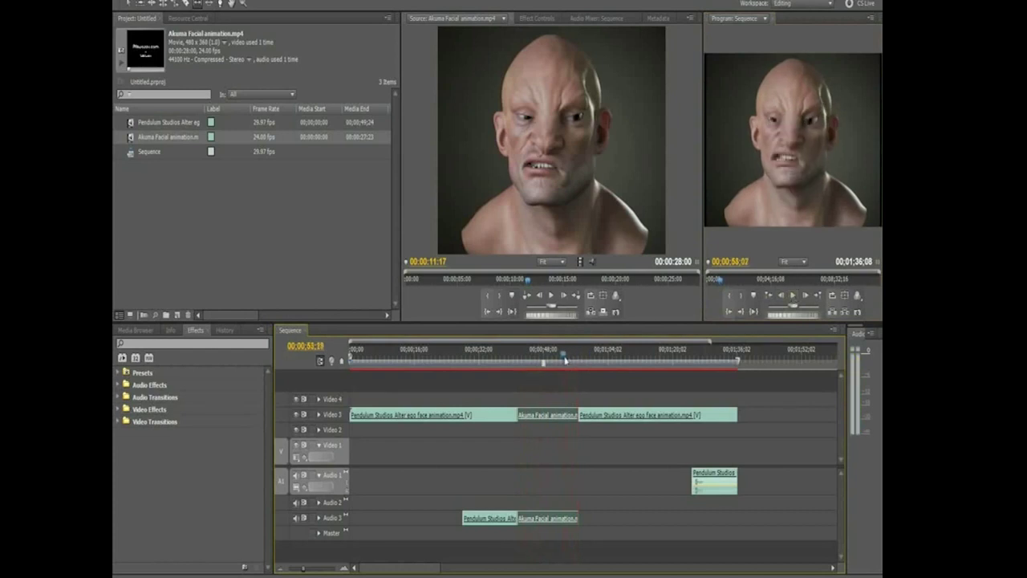
pyautogui.moveTo(566, 360); pyautogui.dragTo(561, 361)
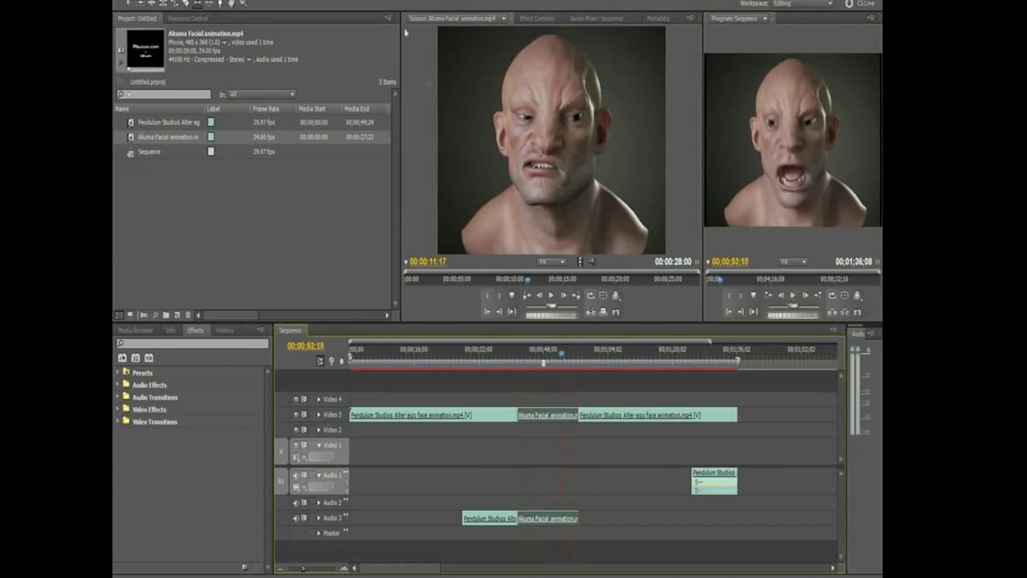
# - Slip the Akuma clip's content back by 00;00;02;18 and replay the section from 00;00;42;08
pyautogui.click(199, 4)
pyautogui.moveTo(537, 415); pyautogui.dragTo(523, 415)
pyautogui.moveTo(554, 362); pyautogui.dragTo(520, 365)
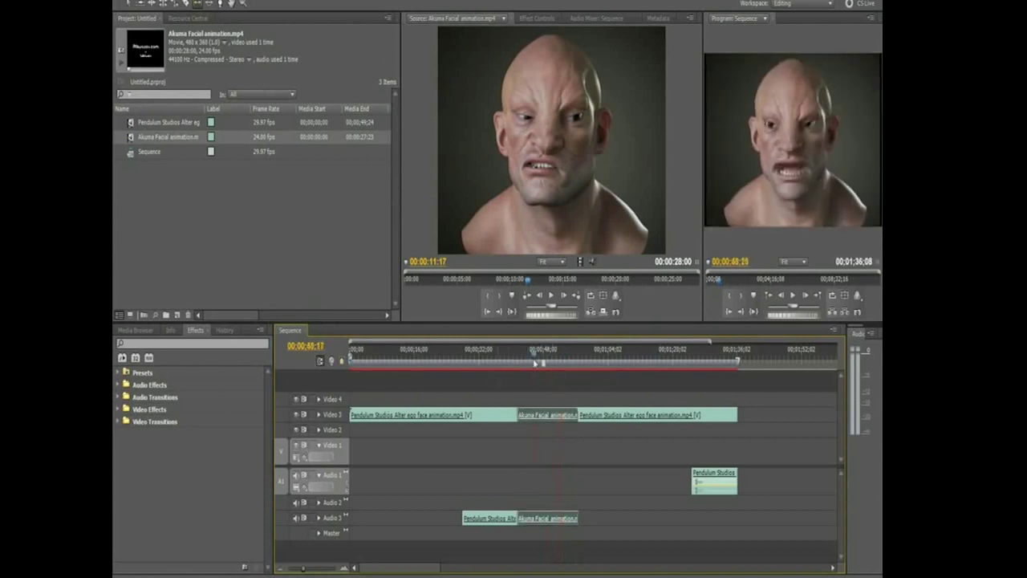
pyautogui.click(793, 294)
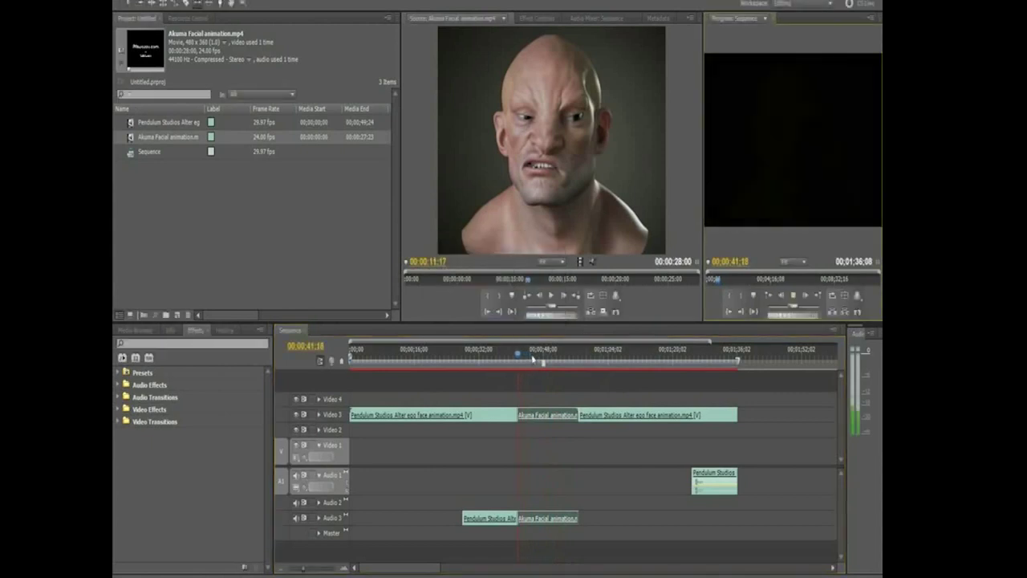
pyautogui.click(576, 353)
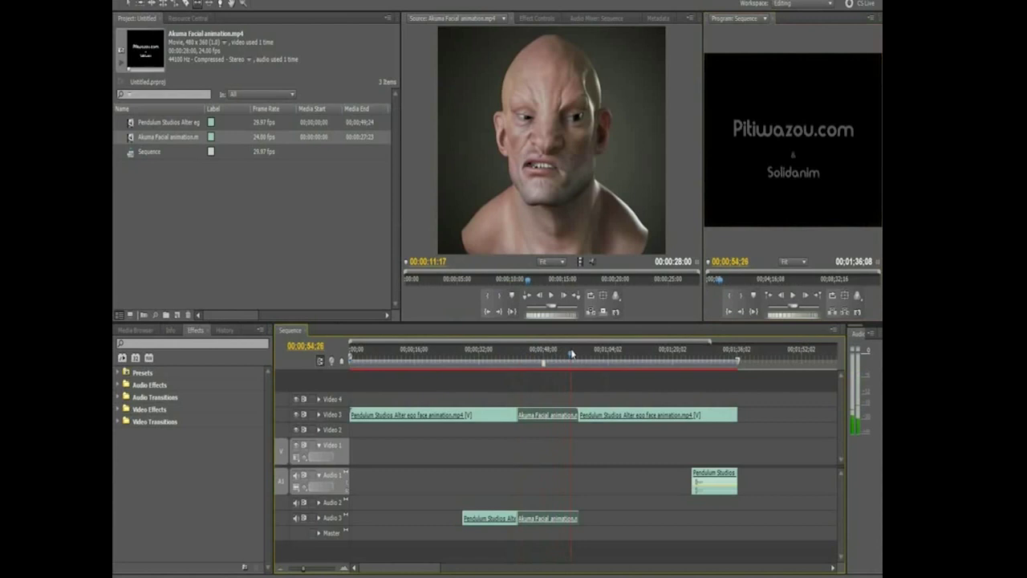
pyautogui.click(793, 296)
pyautogui.click(793, 296)
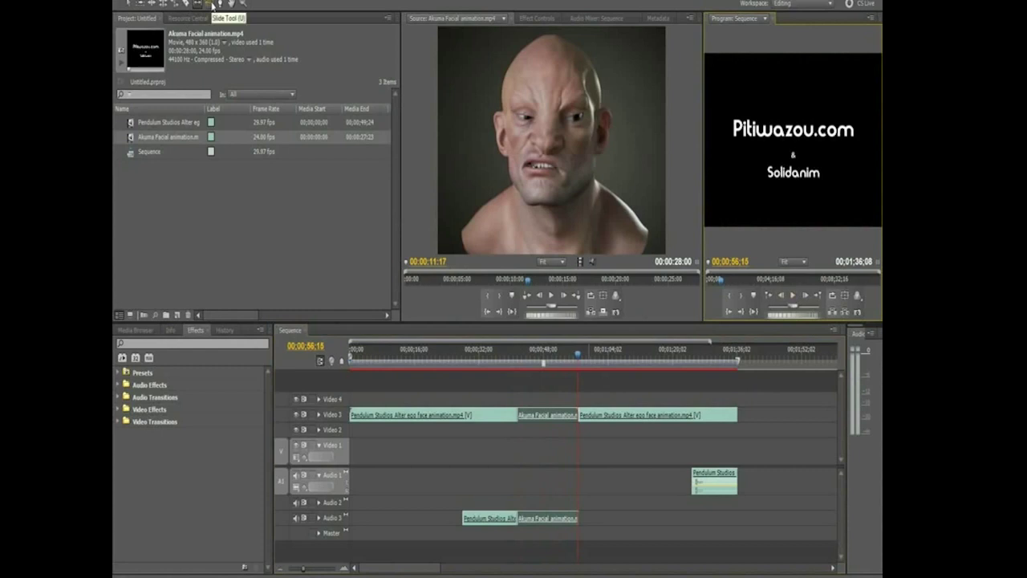
# - Slide the Akuma clip left between its Pendulum neighbours so it starts at 00;00;40;00
pyautogui.click(213, 6)
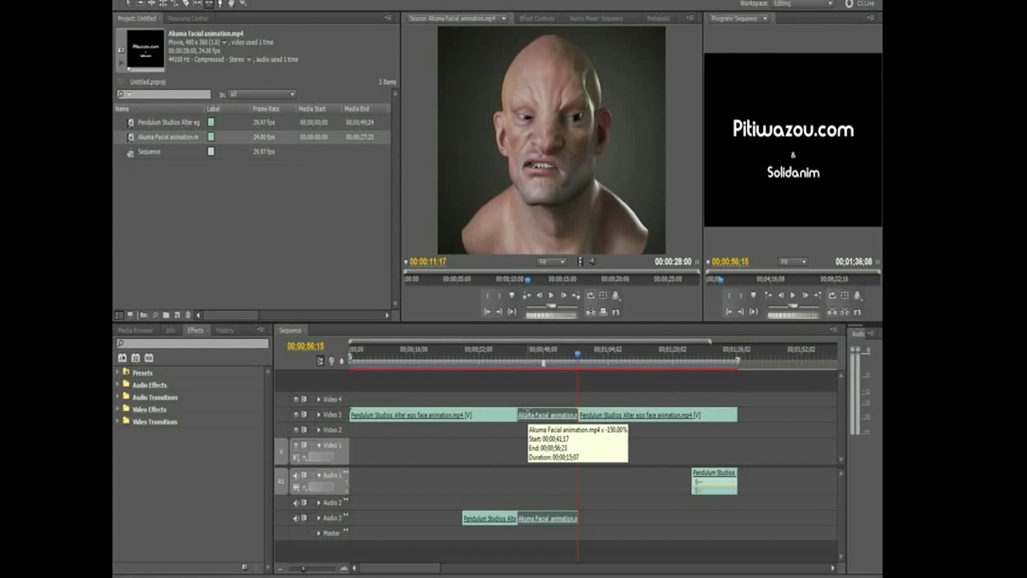
pyautogui.click(208, 4)
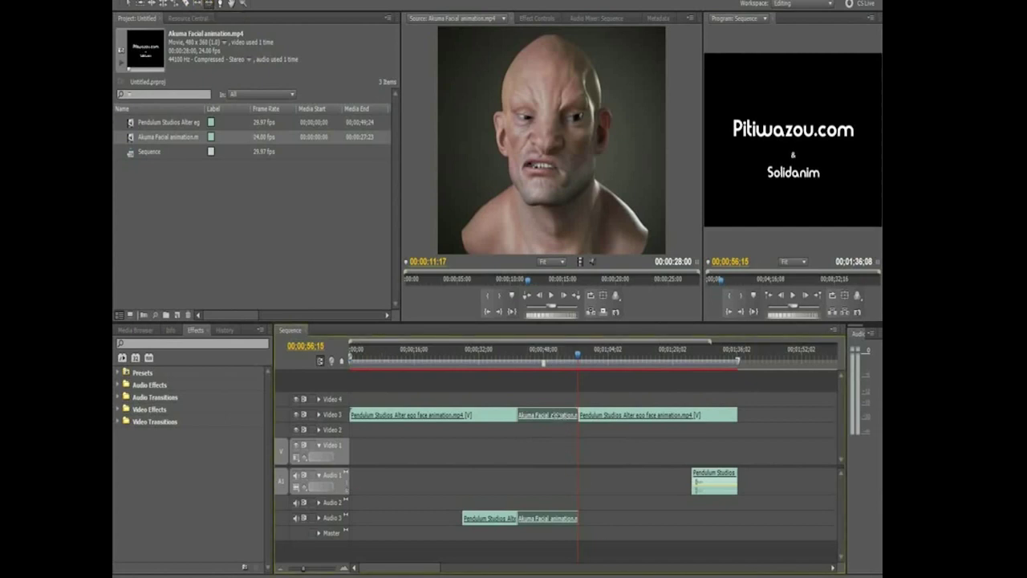
pyautogui.moveTo(554, 415); pyautogui.dragTo(580, 415)
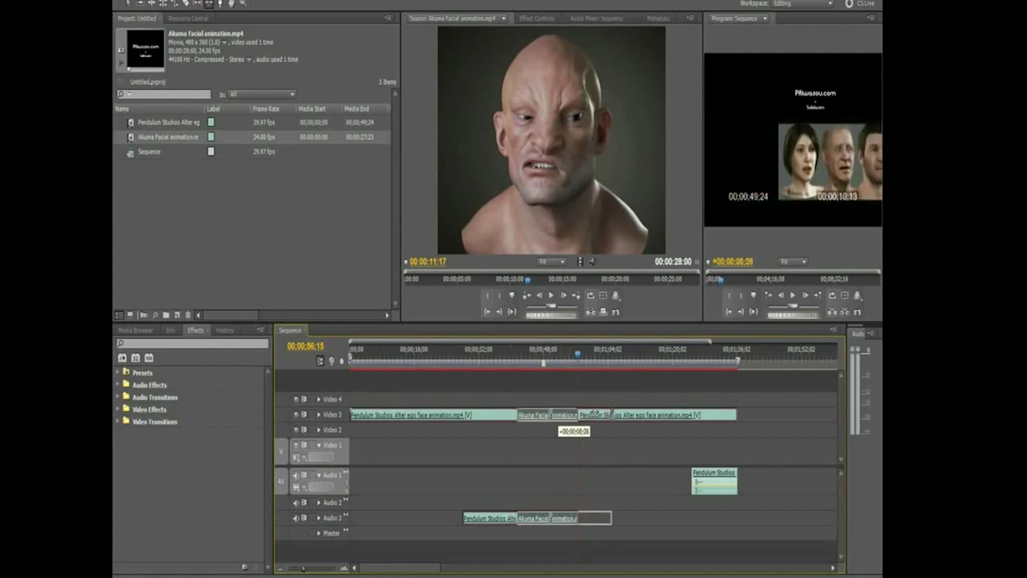
pyautogui.moveTo(579, 415)
pyautogui.mouseDown()
pyautogui.moveTo(599, 415)
pyautogui.moveTo(541, 415)
pyautogui.mouseUp()
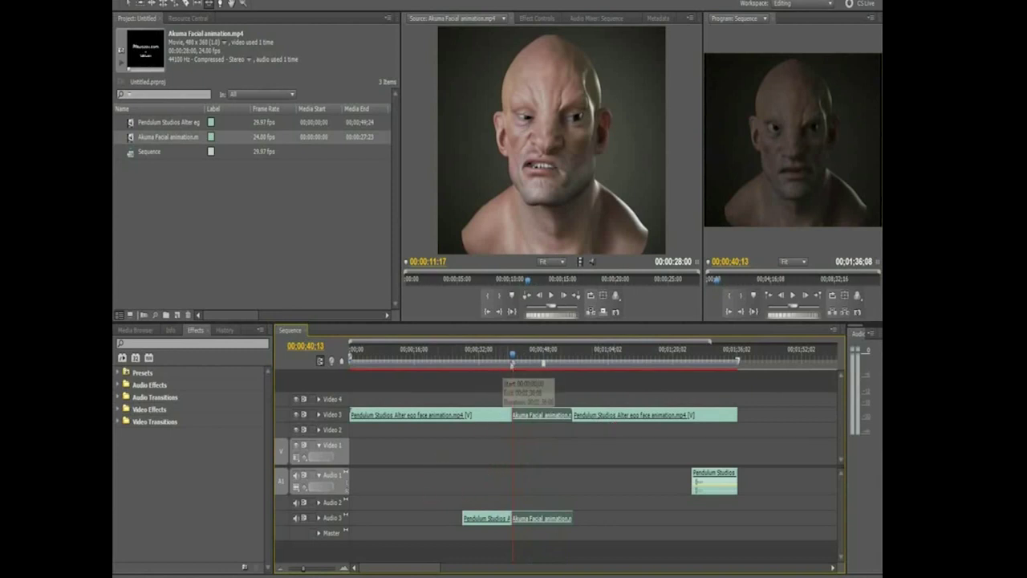
# - Scrub through the Akuma clip to confirm it spans 00;00;40;00 to 00;00;55;06 (00;00;15;07)
pyautogui.click(523, 356)
pyautogui.moveTo(524, 360); pyautogui.dragTo(594, 363)
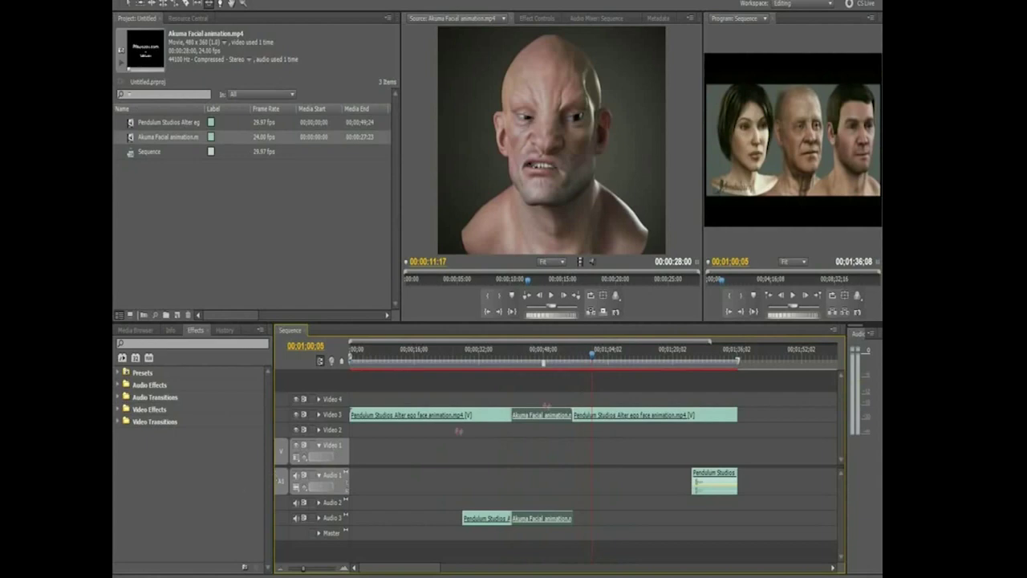
pyautogui.moveTo(536, 353); pyautogui.dragTo(511, 356)
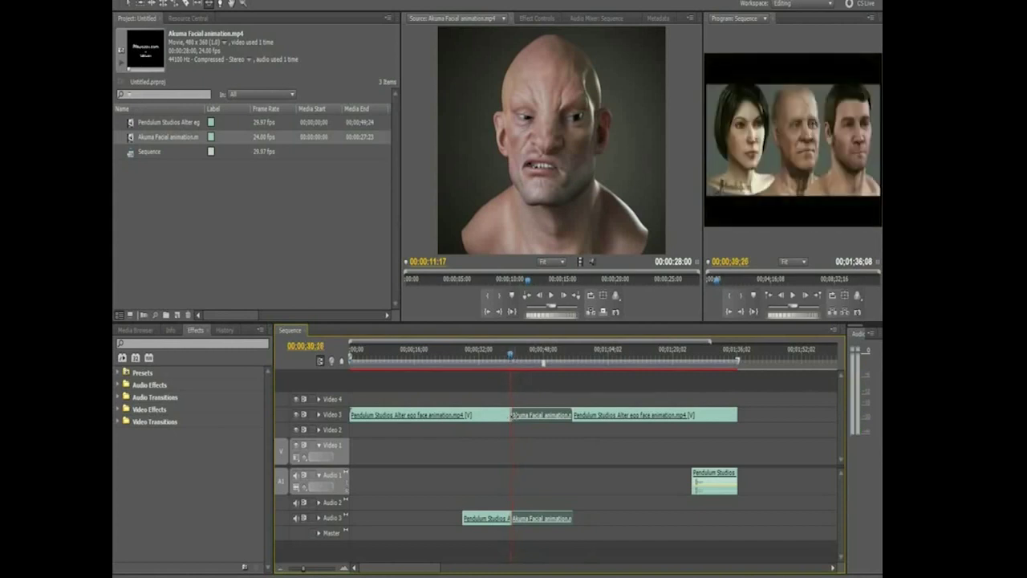
pyautogui.moveTo(514, 415)
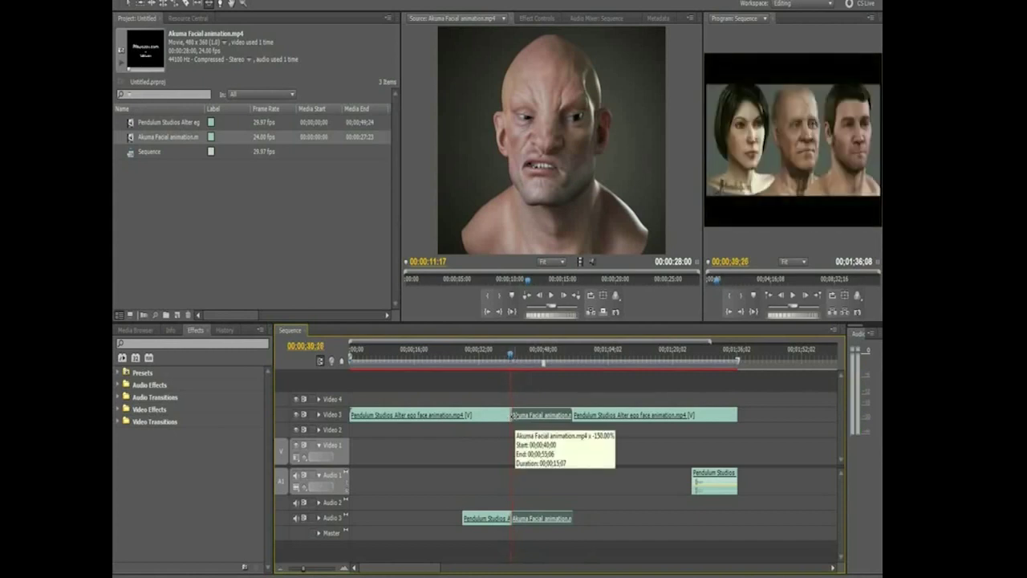
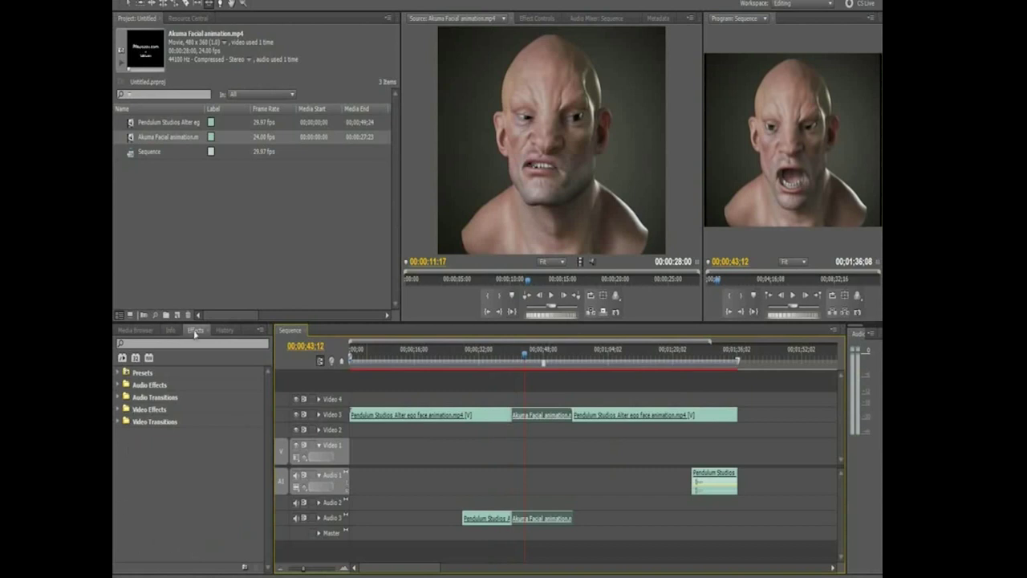
# - Expand Video Transitions > 3D Motion in the Effects panel to list Cube Spin, Curtain and Doors
pyautogui.click(269, 0)
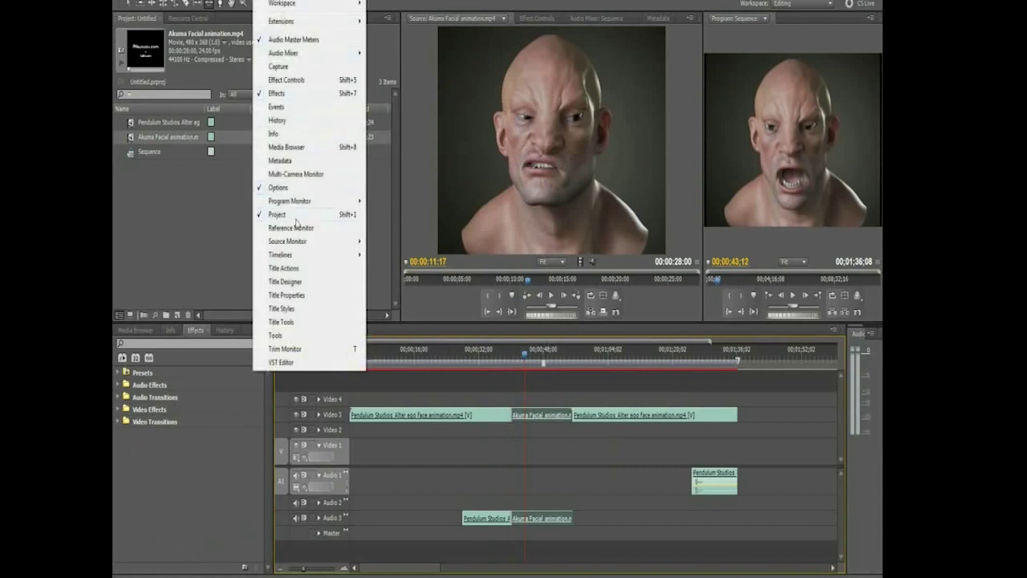
pyautogui.click(186, 286)
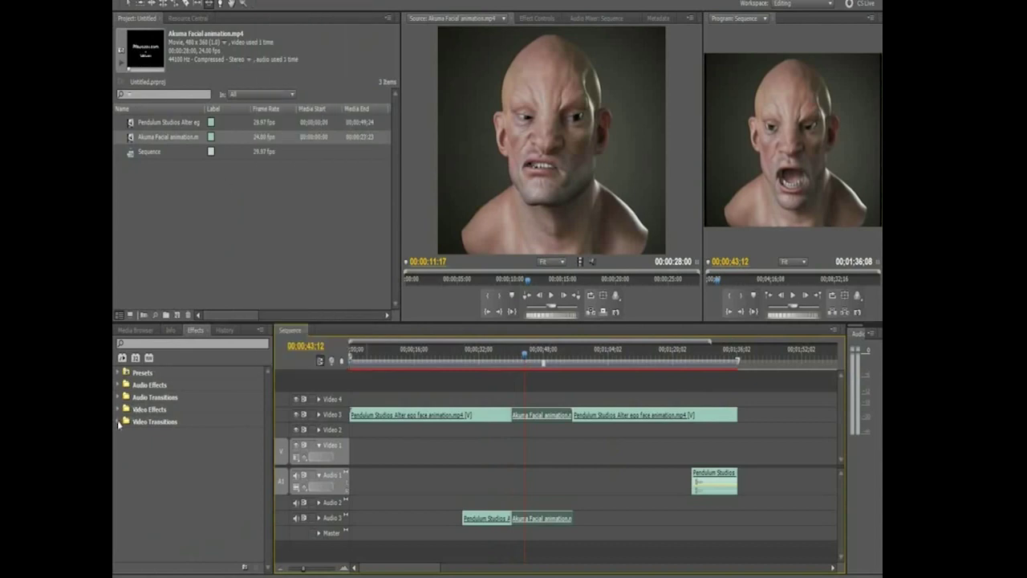
pyautogui.click(119, 422)
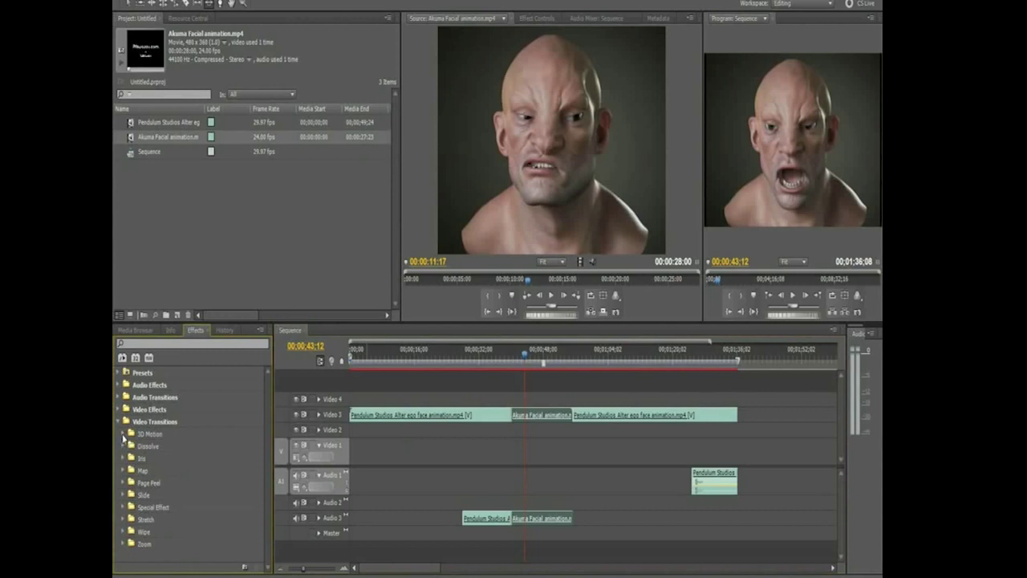
pyautogui.click(123, 434)
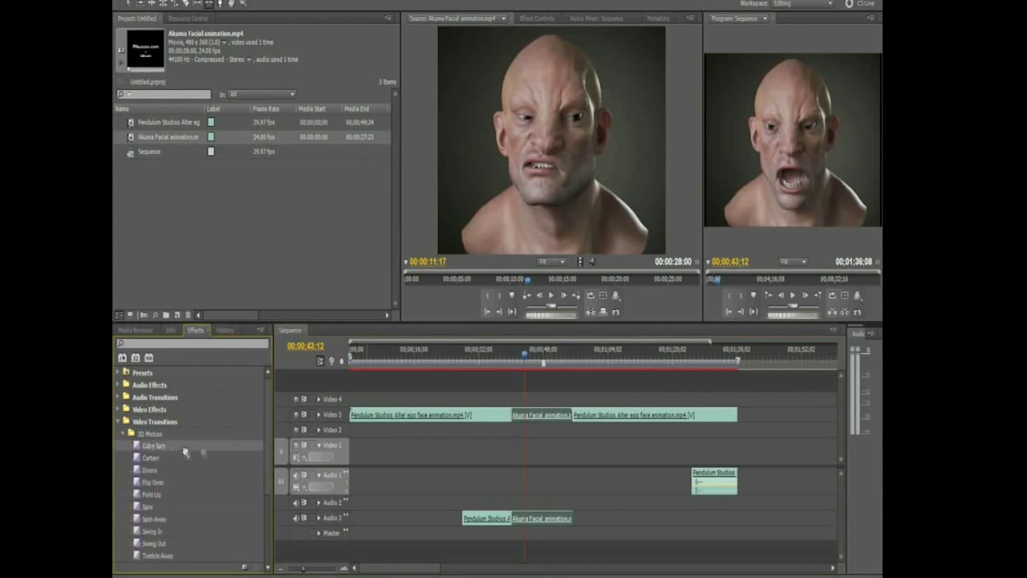
# - Drop Cube Spin on the Video 3 edit point, shift it to end at the cut, and scrub through it
pyautogui.moveTo(497, 434); pyautogui.dragTo(517, 420)
pyautogui.moveTo(304, 569); pyautogui.dragTo(314, 571)
pyautogui.moveTo(491, 357); pyautogui.dragTo(522, 361)
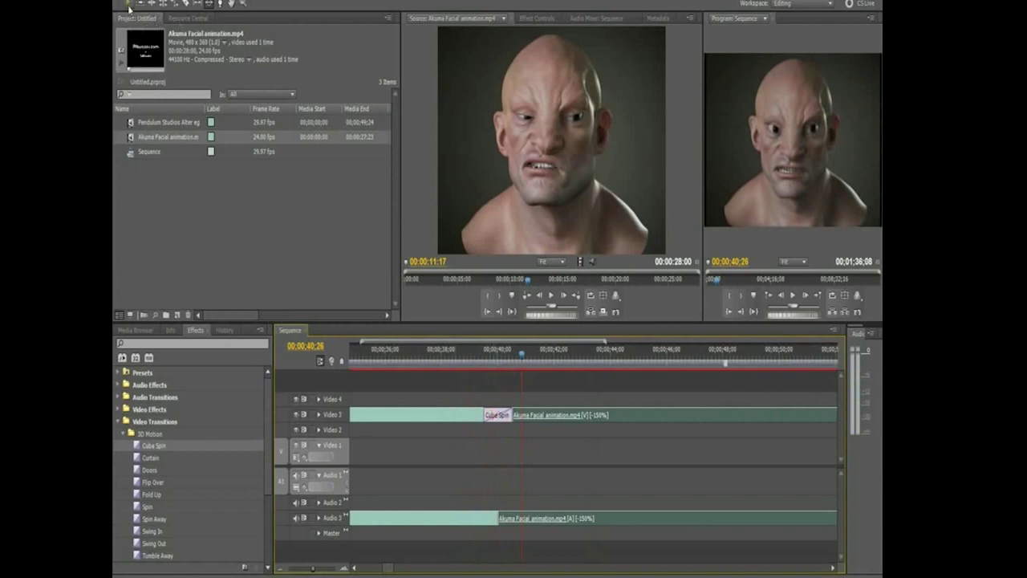
pyautogui.moveTo(498, 412); pyautogui.dragTo(466, 419)
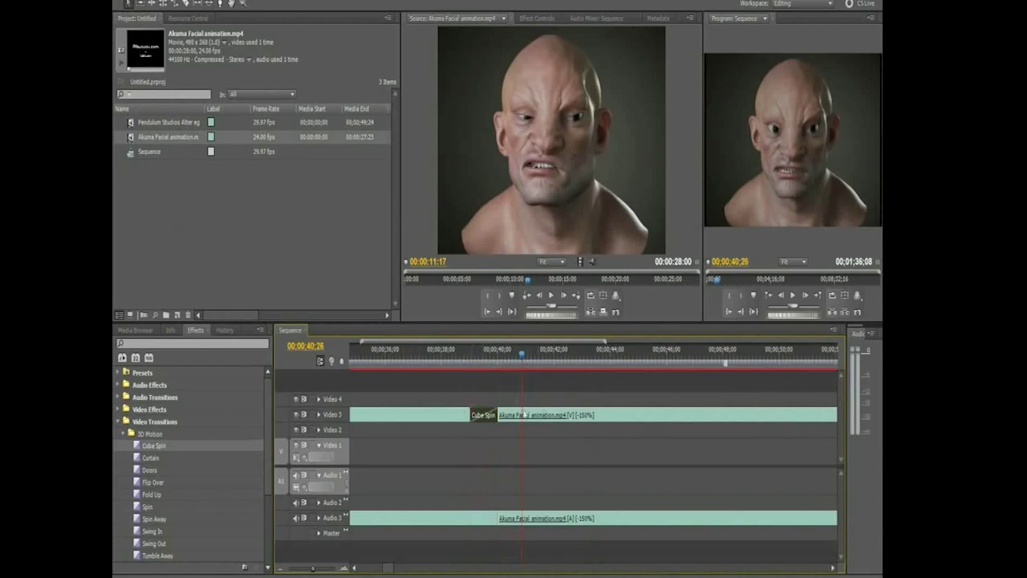
pyautogui.click(444, 363)
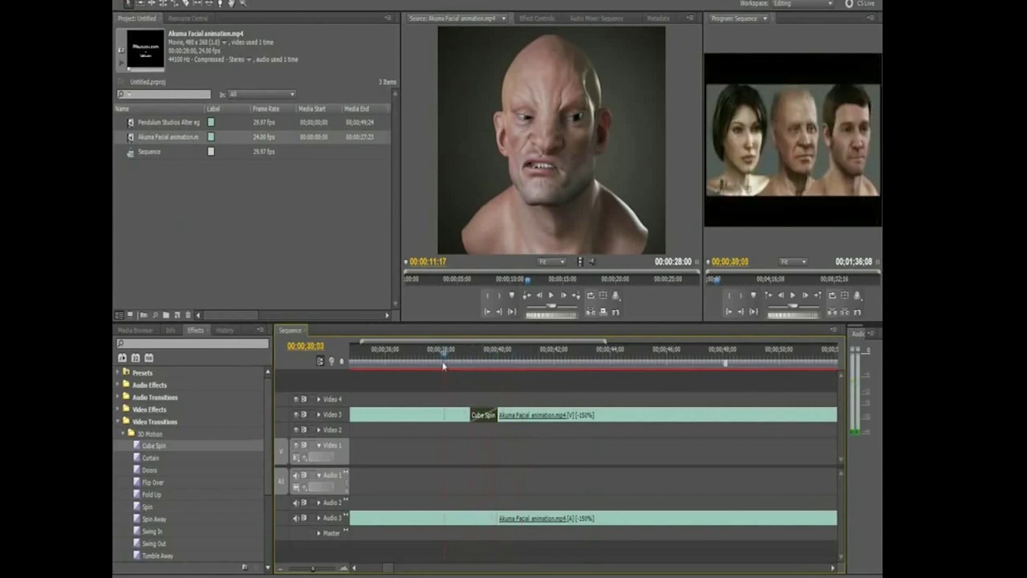
pyautogui.moveTo(444, 366); pyautogui.dragTo(551, 357)
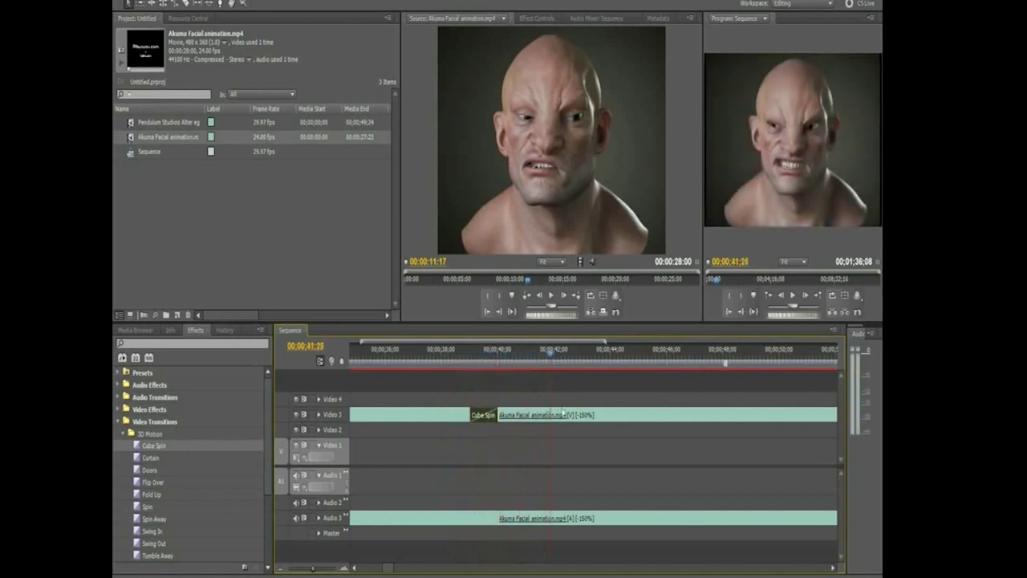
# - Place the Akuma clip directly after the first clip on Video 3
pyautogui.moveTo(564, 414); pyautogui.dragTo(602, 419)
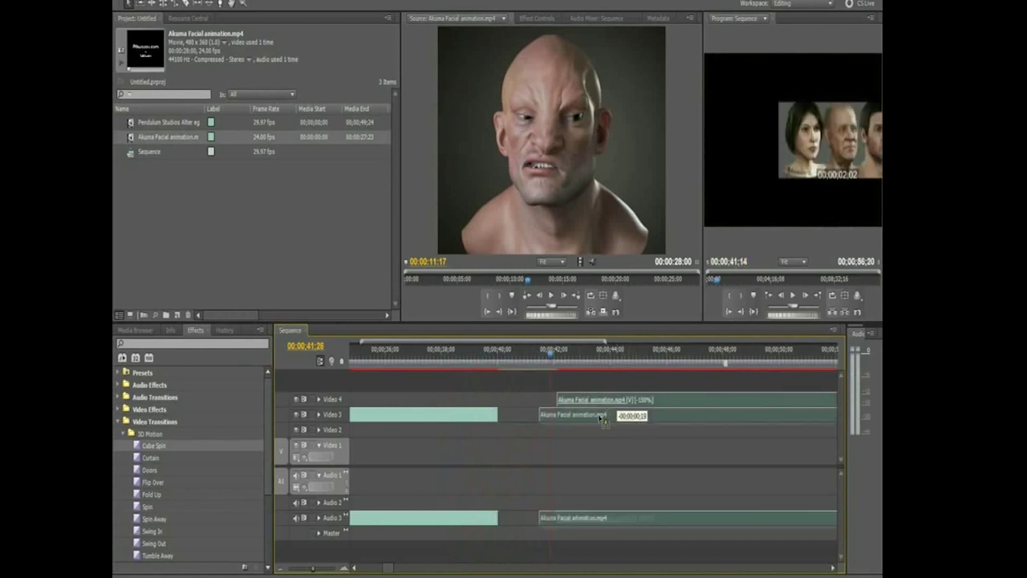
pyautogui.moveTo(602, 419); pyautogui.dragTo(561, 416)
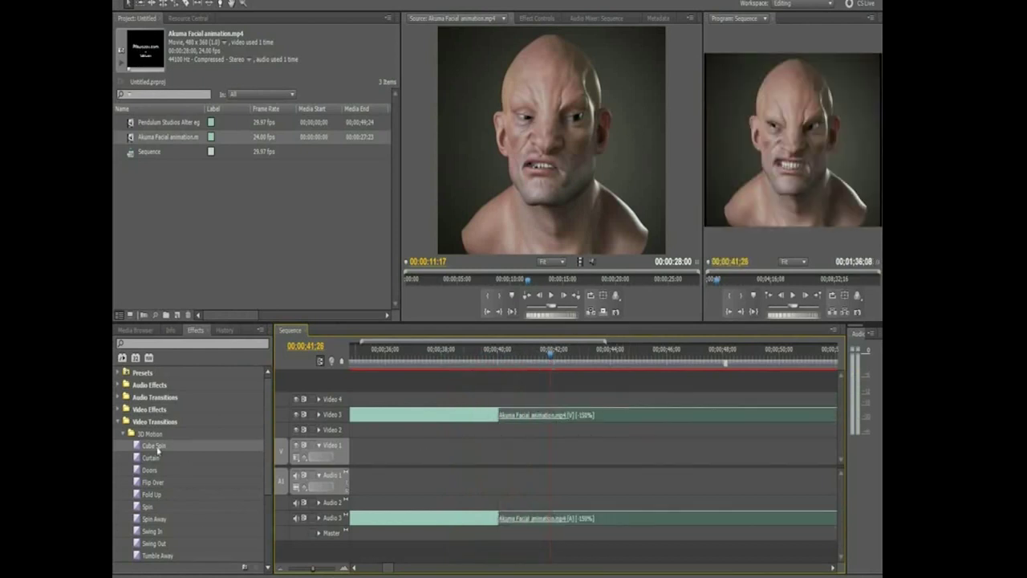
pyautogui.moveTo(159, 451); pyautogui.dragTo(469, 419)
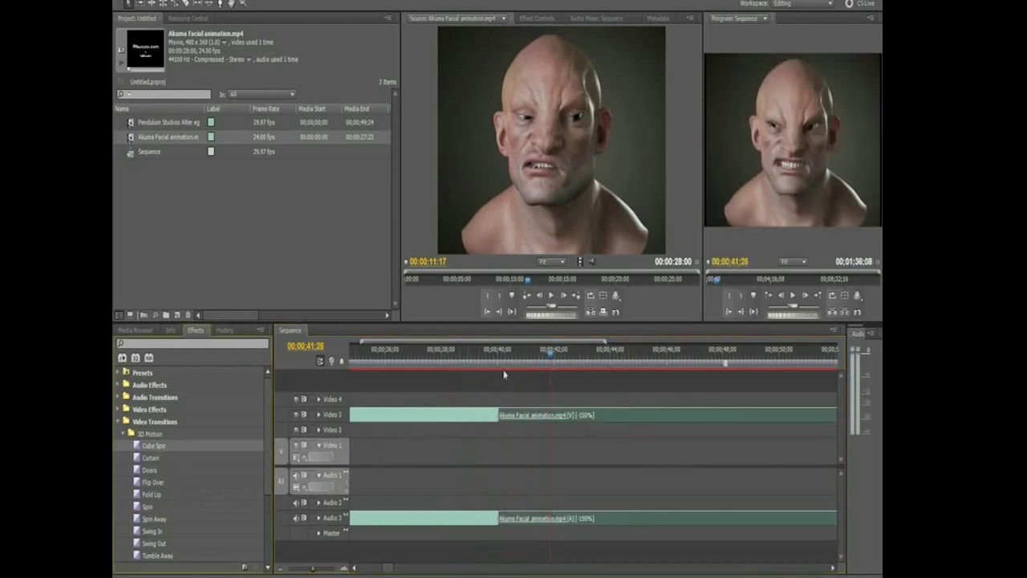
pyautogui.press('Up')
# - Reapply Cube Spin at the Video 3 cut, adjust its length and position, and preview it
pyautogui.moveTo(155, 454); pyautogui.dragTo(483, 414)
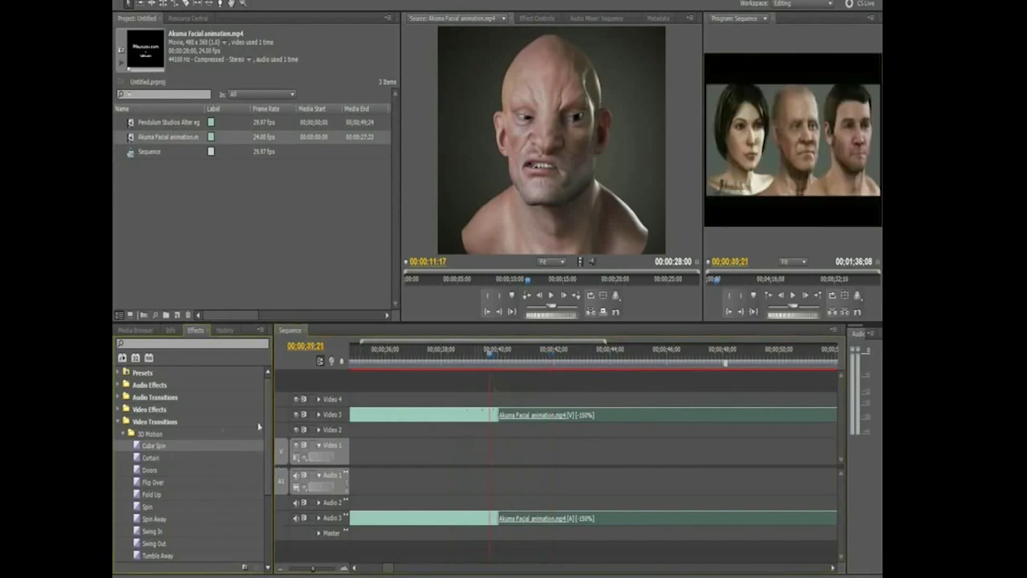
pyautogui.moveTo(461, 425); pyautogui.dragTo(521, 417)
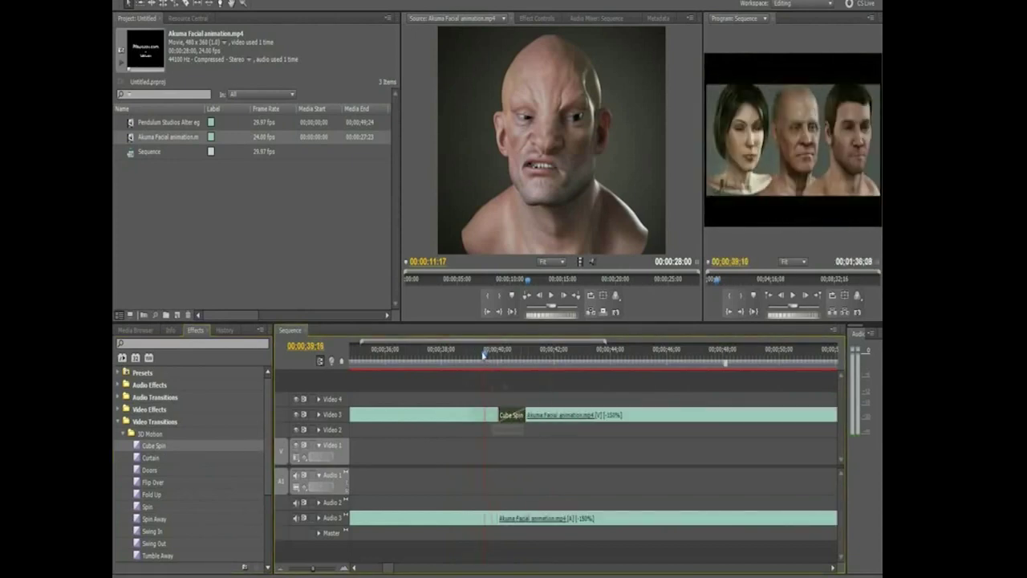
pyautogui.press('space')
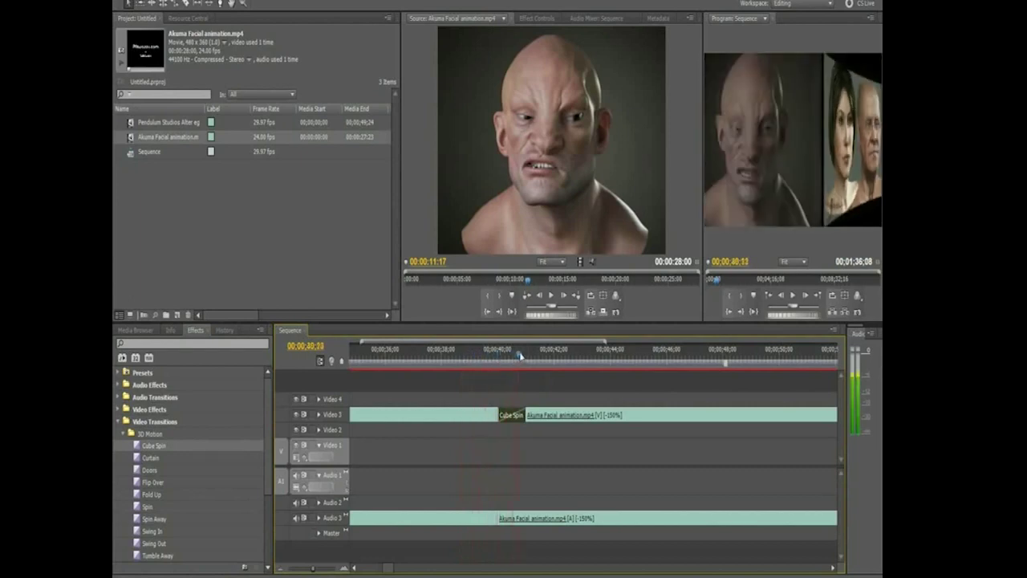
pyautogui.moveTo(520, 417); pyautogui.dragTo(511, 417)
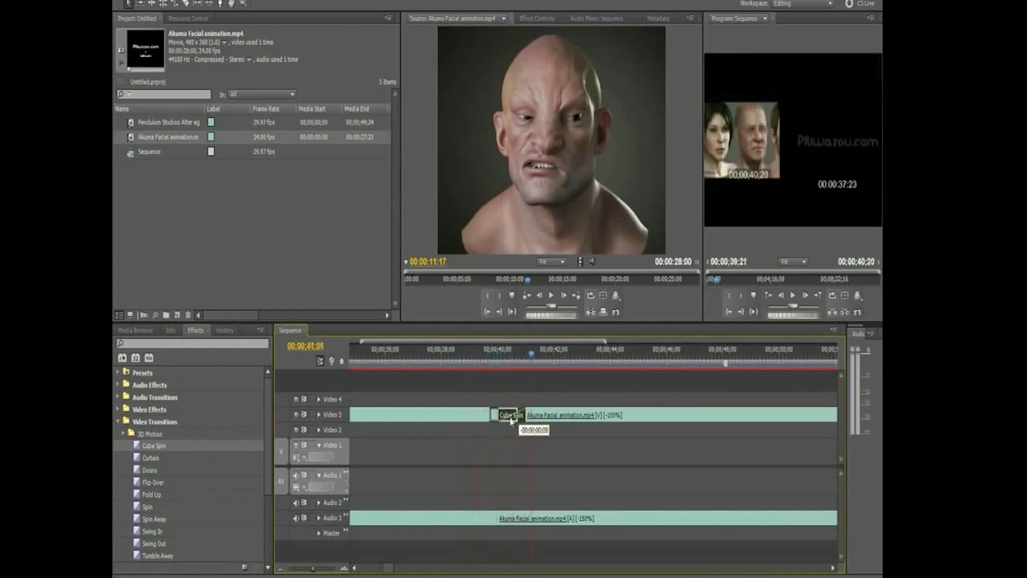
pyautogui.moveTo(530, 360)
pyautogui.mouseDown()
pyautogui.moveTo(495, 364)
pyautogui.moveTo(510, 365)
pyautogui.mouseUp()
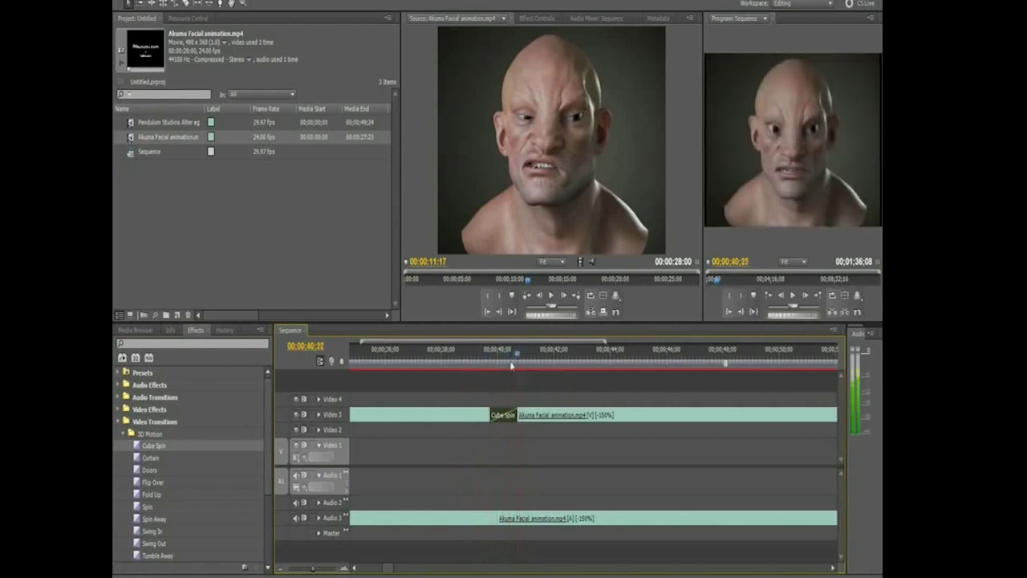
pyautogui.moveTo(510, 365); pyautogui.dragTo(483, 365)
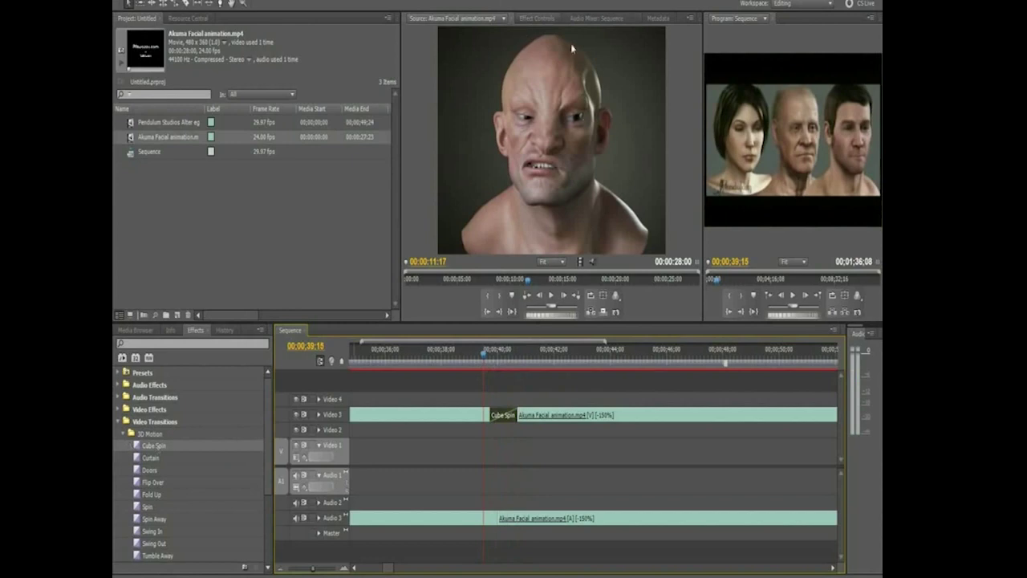
# - Show the Cube Spin settings in a widened Effect Controls panel and preview the animation
pyautogui.click(537, 18)
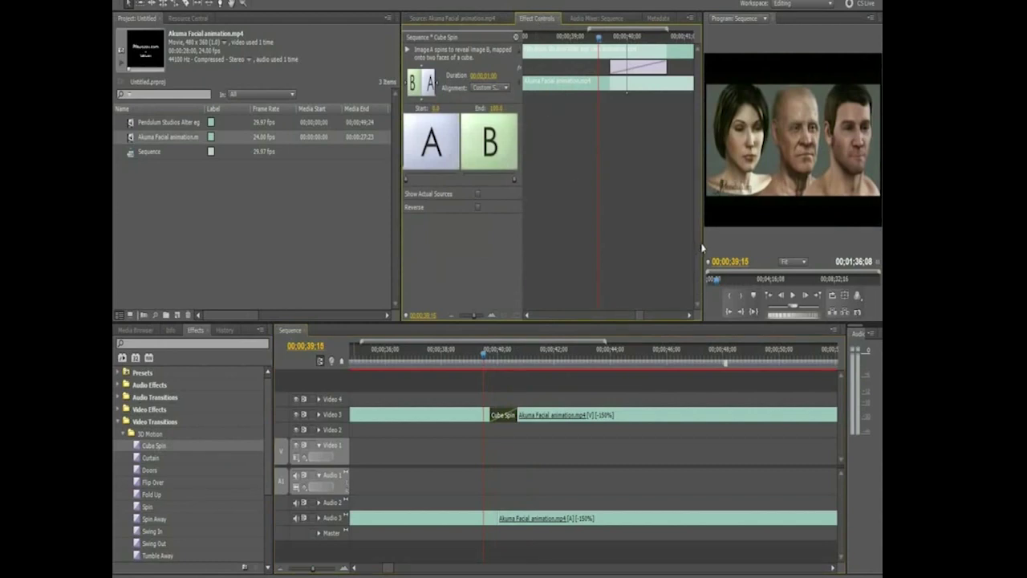
pyautogui.moveTo(703, 242); pyautogui.dragTo(726, 242)
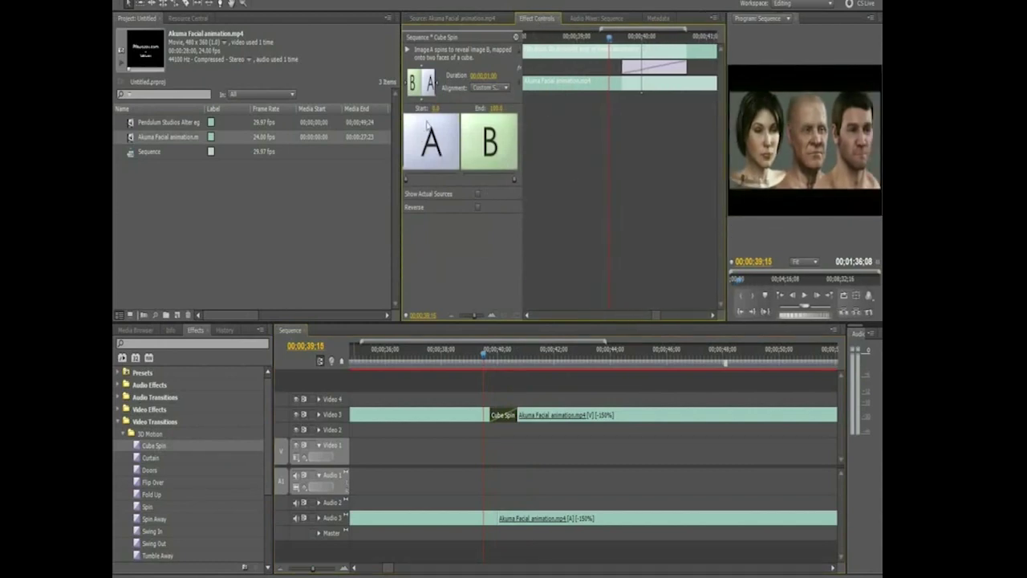
pyautogui.click(407, 49)
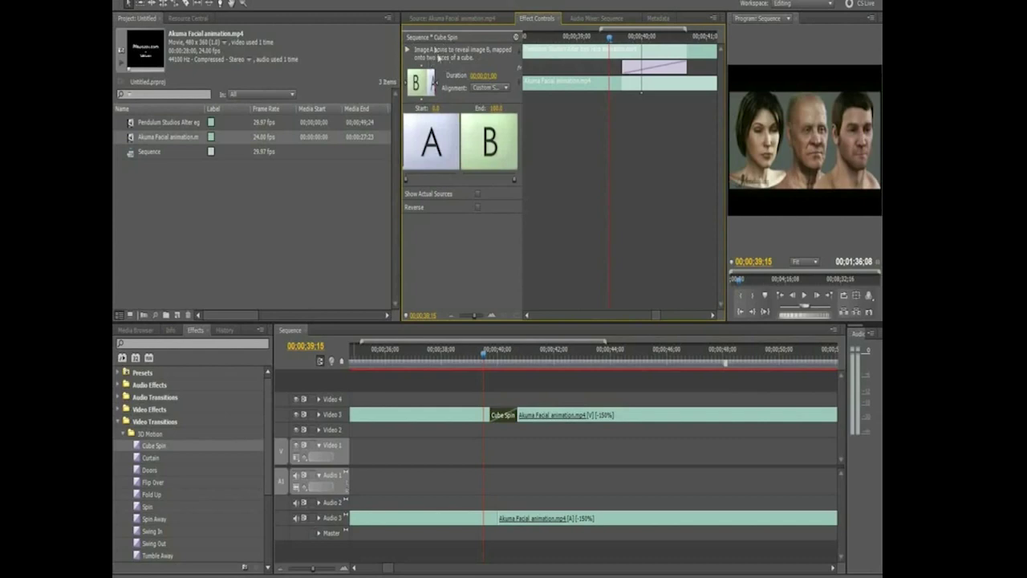
# - Set the Cube Spin Duration to 115 and drag its Start slider to the right
pyautogui.click(489, 77)
pyautogui.write('115')
pyautogui.press('Return')
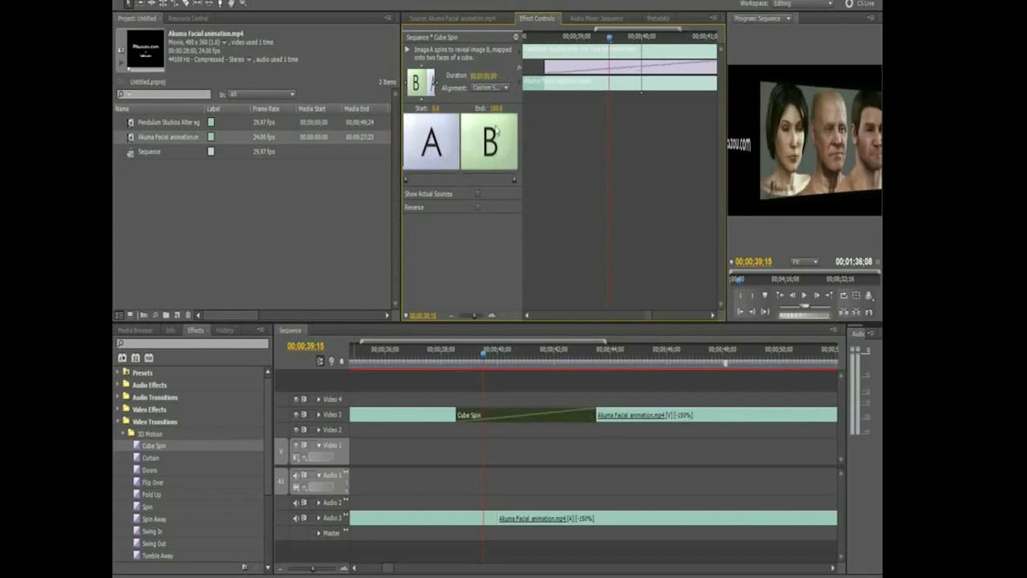
pyautogui.click(481, 370)
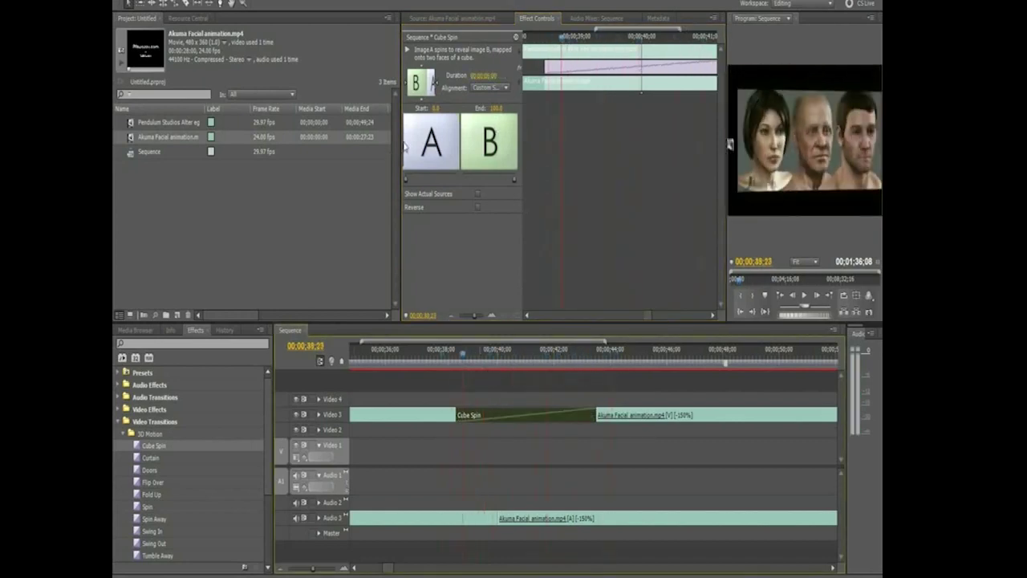
pyautogui.moveTo(405, 179)
pyautogui.mouseDown()
pyautogui.moveTo(463, 185)
pyautogui.moveTo(404, 188)
pyautogui.moveTo(434, 184)
pyautogui.mouseUp()
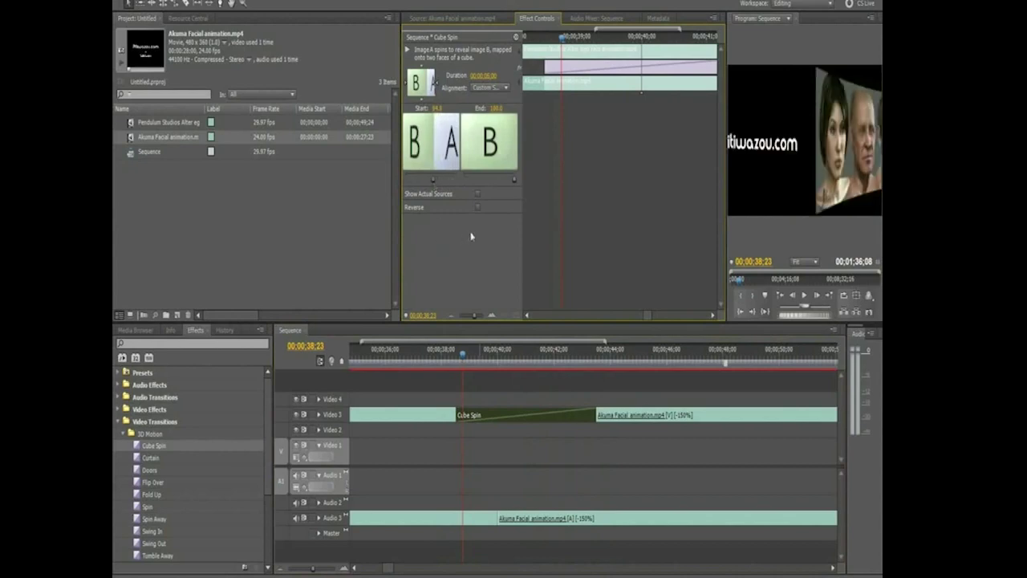
pyautogui.scroll(-3, 142, 462)
pyautogui.click(123, 459)
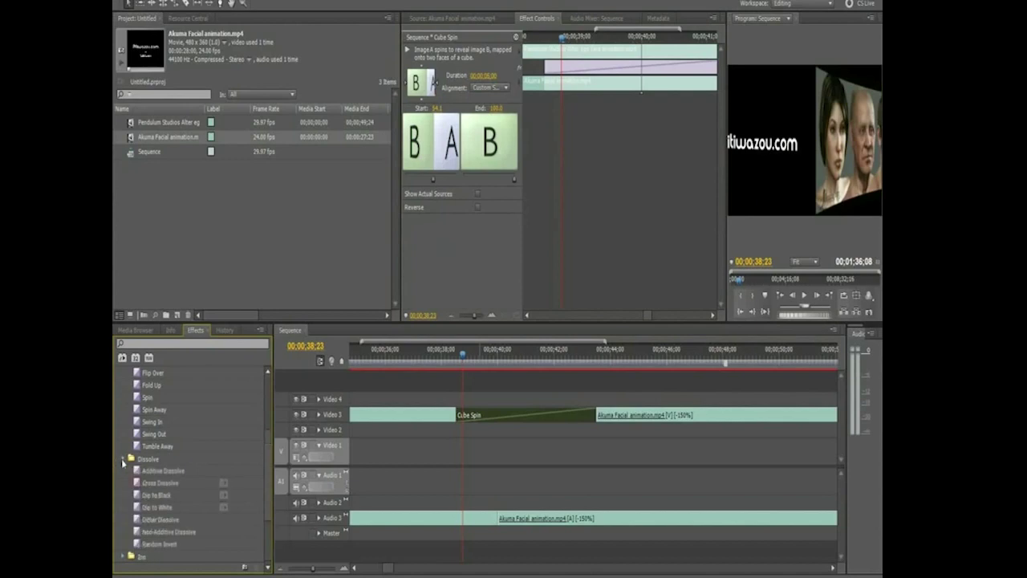
pyautogui.click(164, 486)
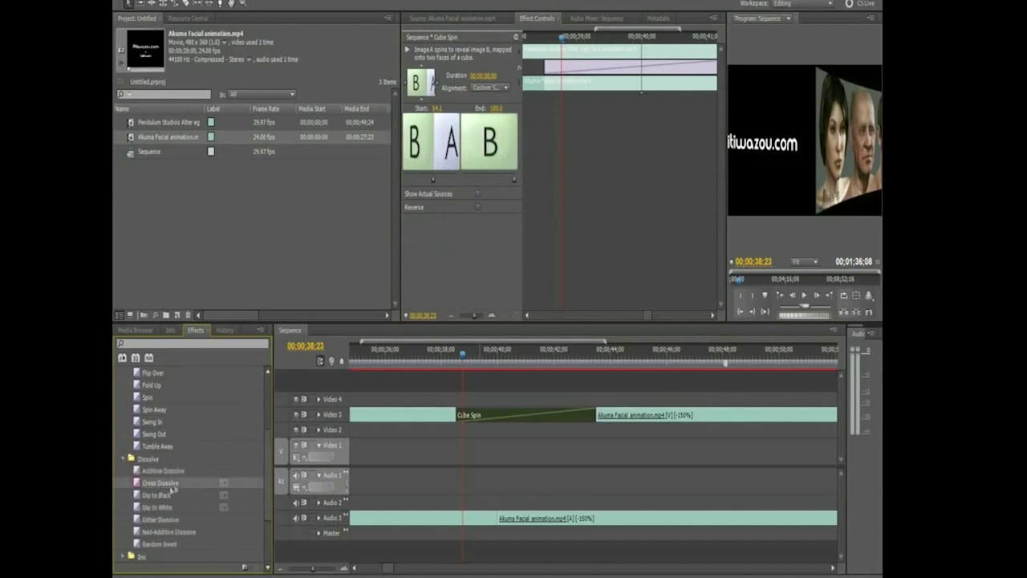
pyautogui.moveTo(176, 487); pyautogui.dragTo(499, 421)
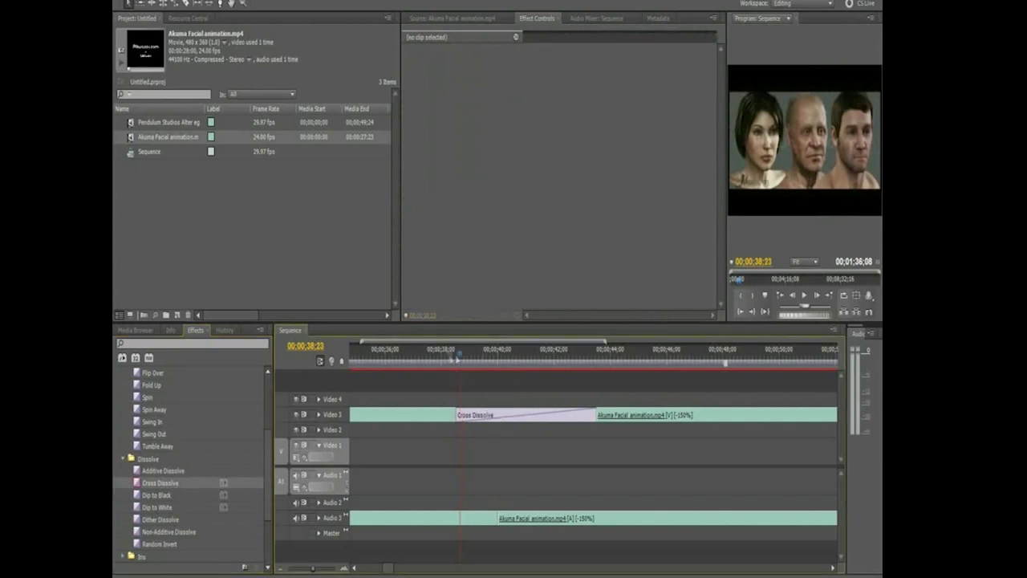
pyautogui.click(496, 360)
pyautogui.moveTo(496, 360); pyautogui.dragTo(588, 355)
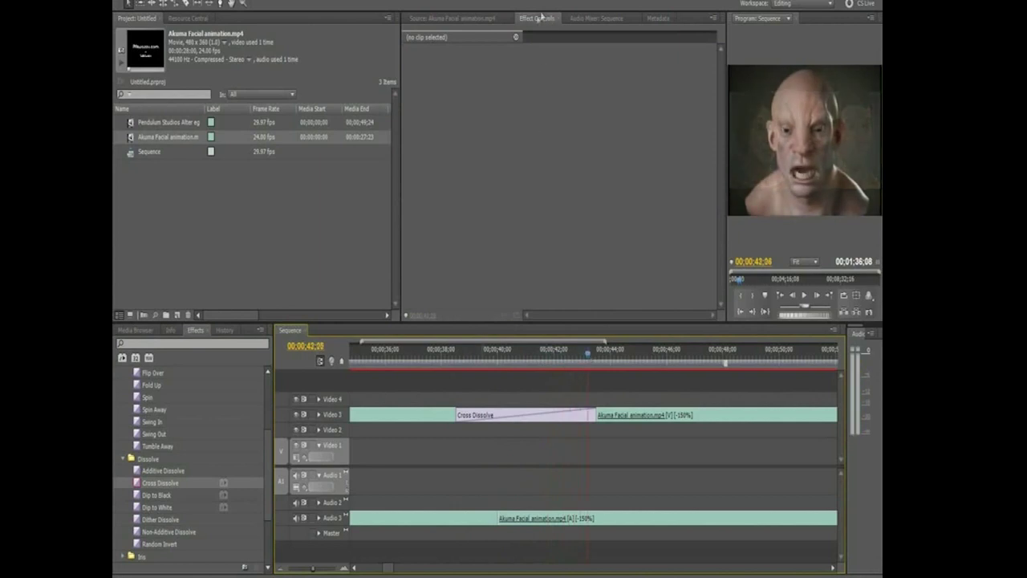
pyautogui.click(479, 37)
pyautogui.click(515, 410)
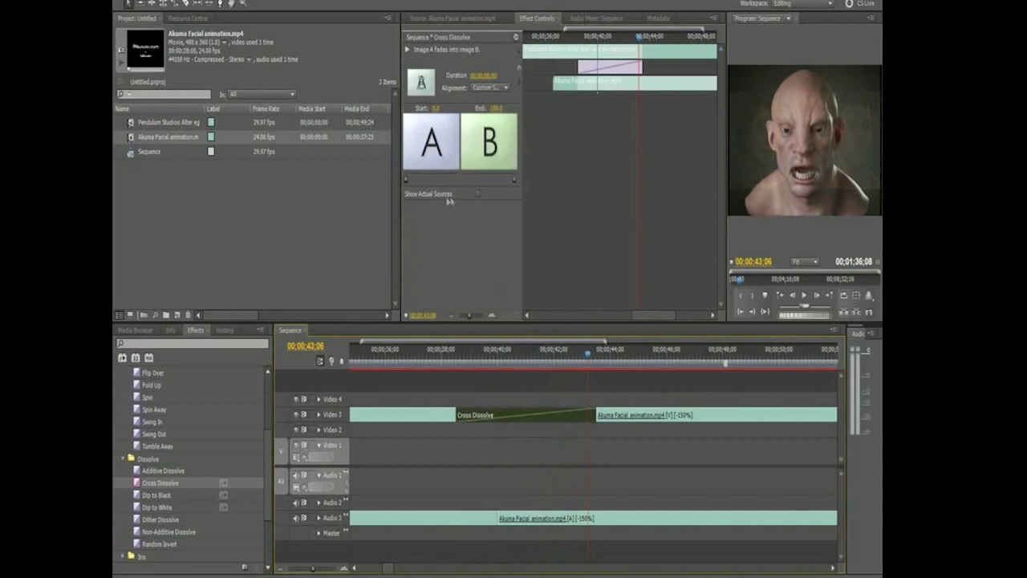
pyautogui.click(480, 192)
pyautogui.click(479, 193)
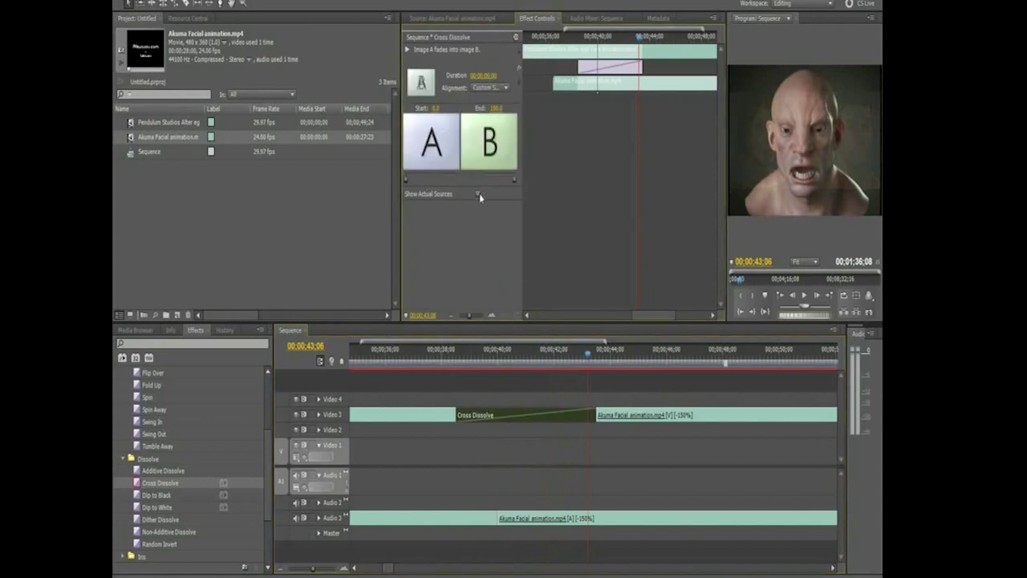
pyautogui.click(478, 194)
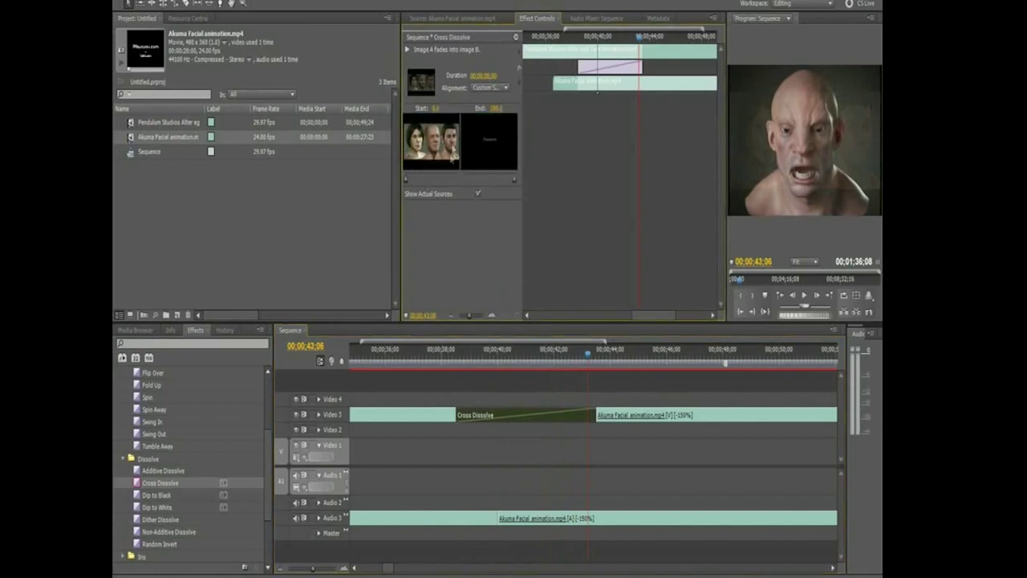
pyautogui.click(480, 193)
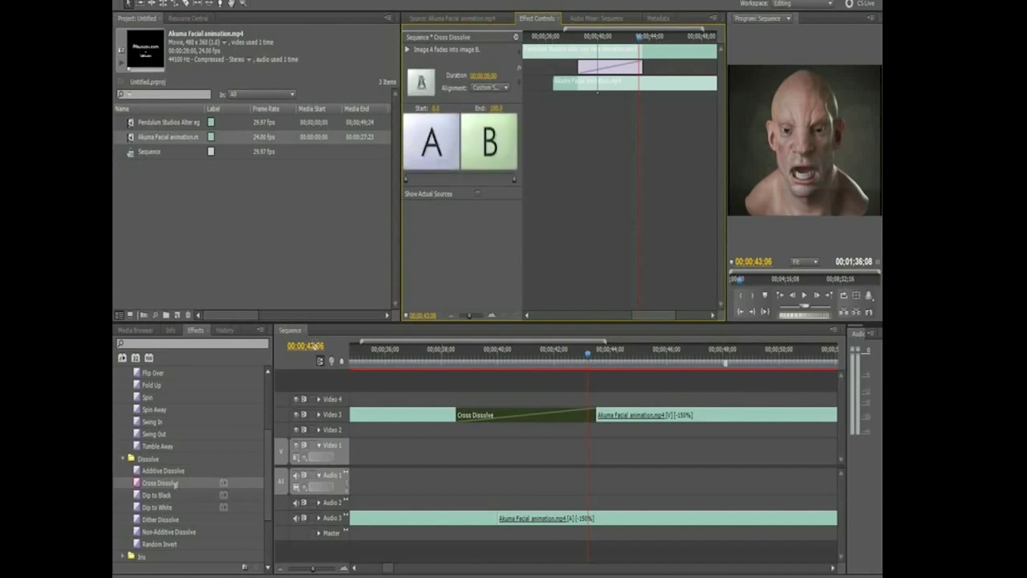
pyautogui.scroll(-3, 157, 522)
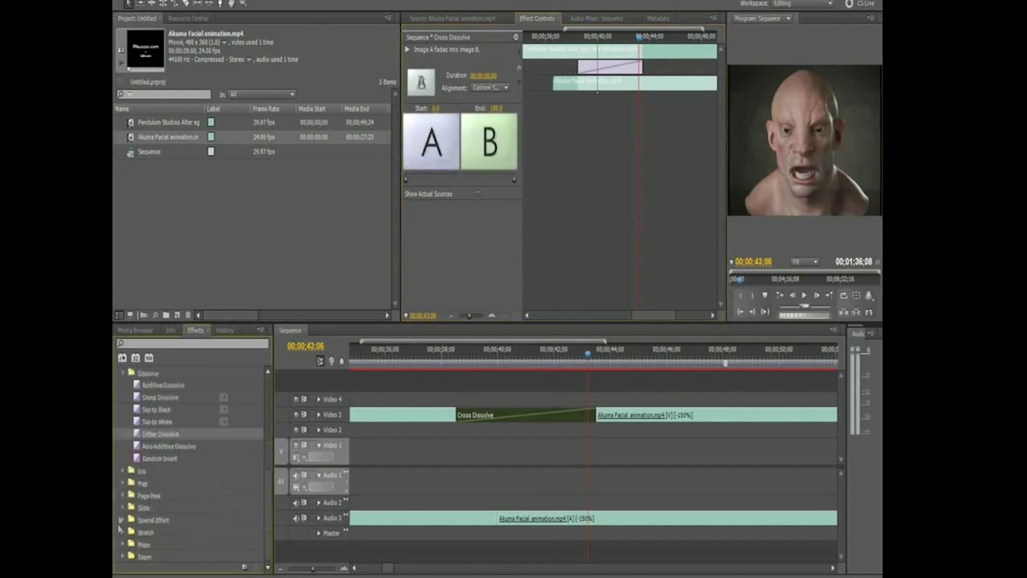
# - Replace the Video 3 Cross Dissolve with Iris Box and scrub through it
pyautogui.click(123, 472)
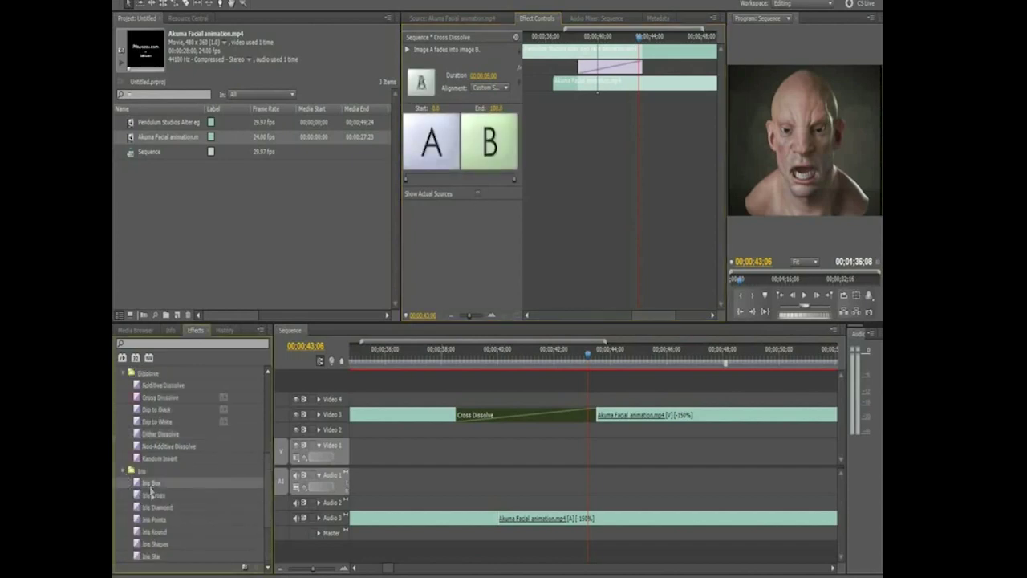
pyautogui.moveTo(152, 485); pyautogui.dragTo(562, 418)
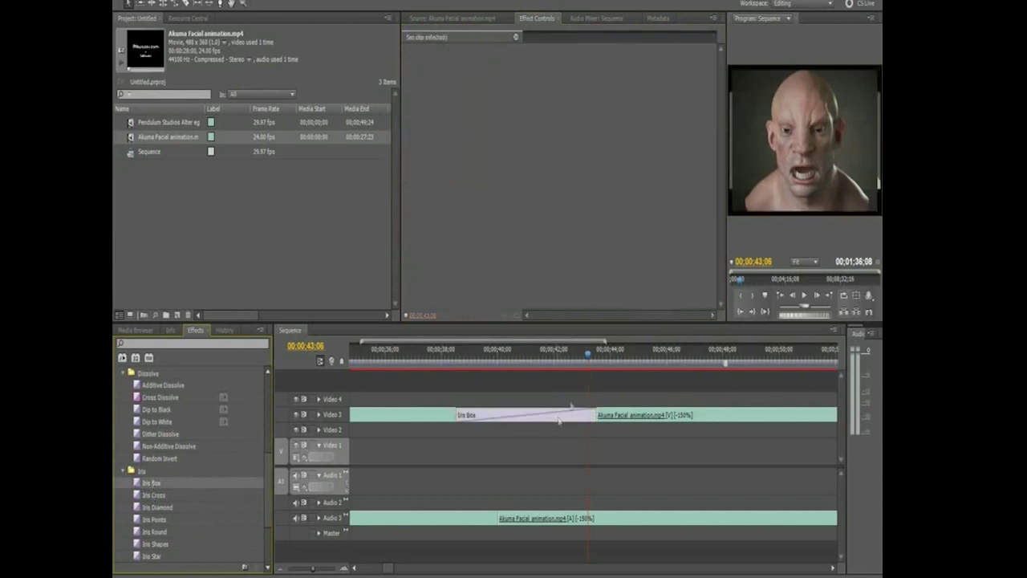
pyautogui.moveTo(590, 361); pyautogui.dragTo(528, 379)
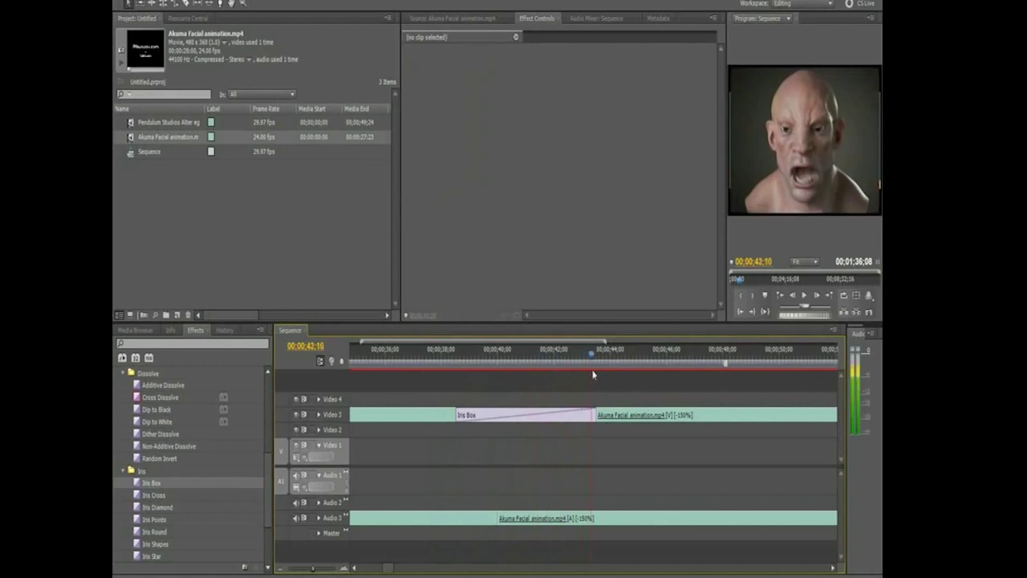
pyautogui.moveTo(528, 380); pyautogui.dragTo(583, 377)
pyautogui.click(525, 418)
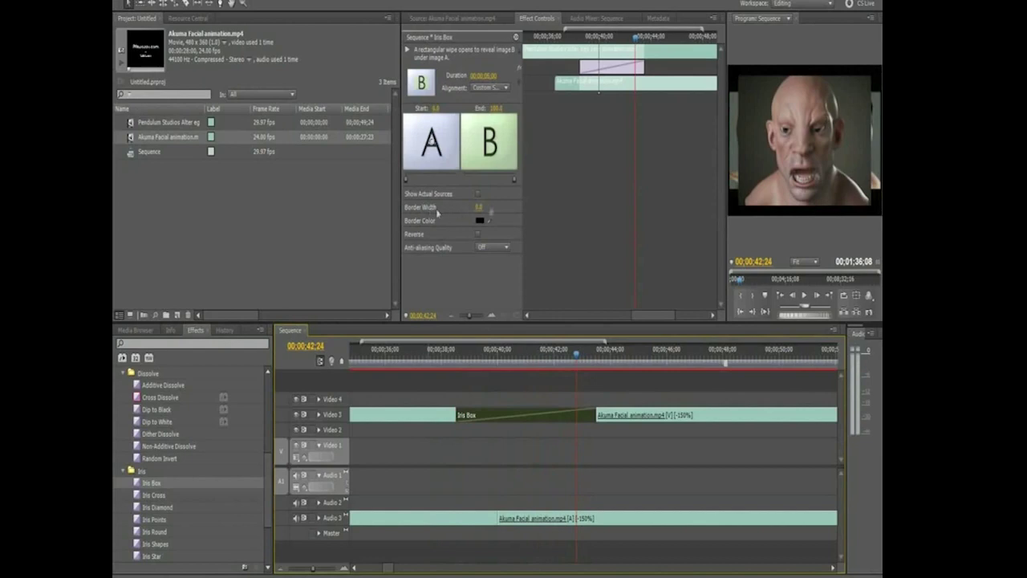
pyautogui.moveTo(569, 362); pyautogui.dragTo(532, 361)
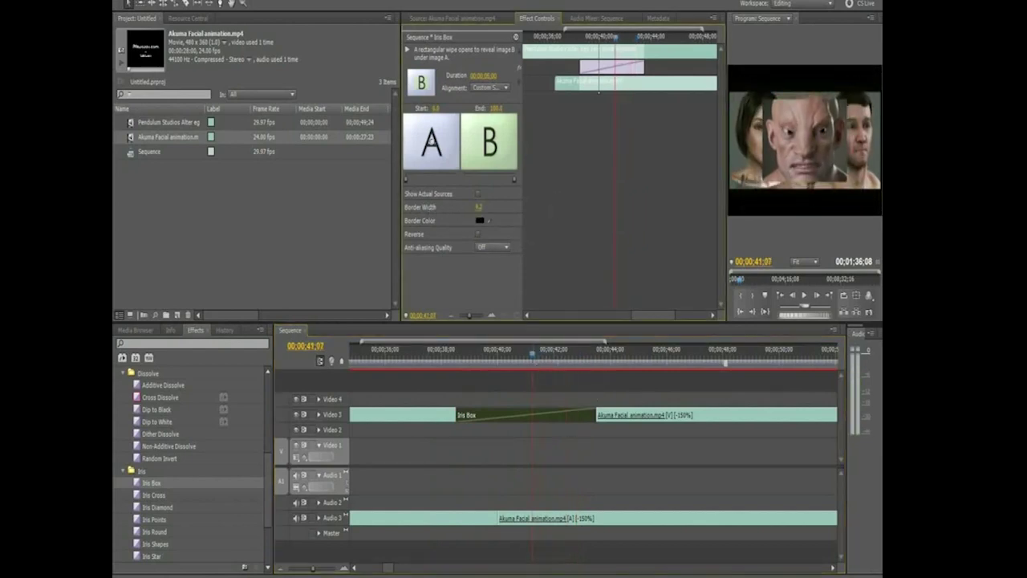
# - Widen the Iris Box border, sample a skin-tone border colour, and tick Reverse
pyautogui.moveTo(478, 207); pyautogui.dragTo(465, 212)
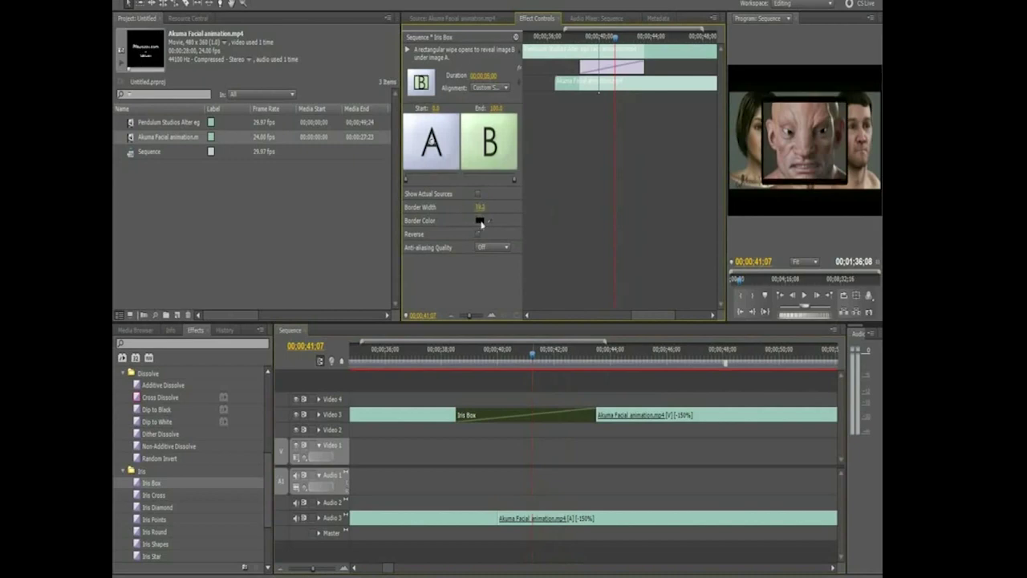
pyautogui.click(480, 221)
pyautogui.click(487, 302)
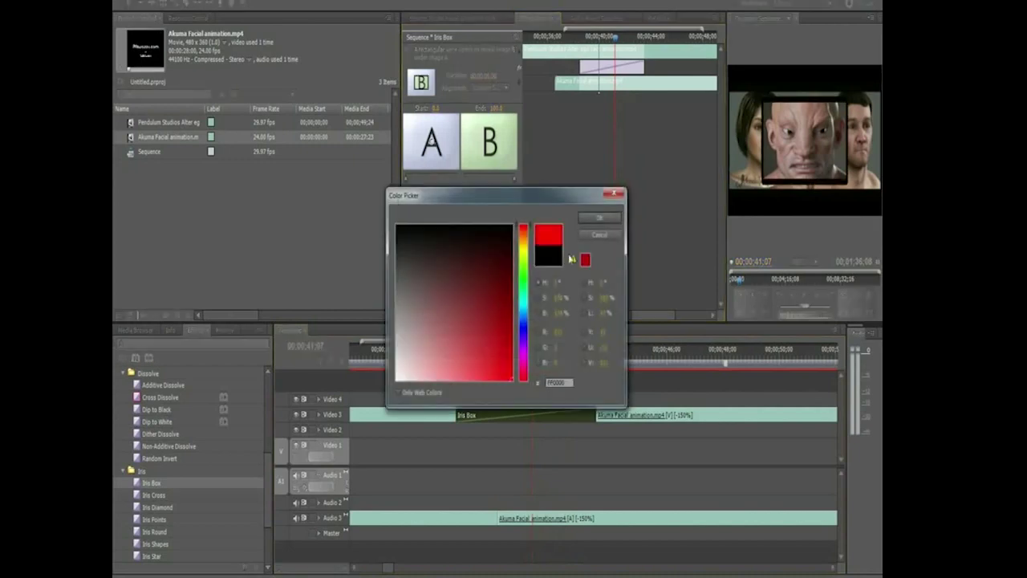
pyautogui.click(599, 217)
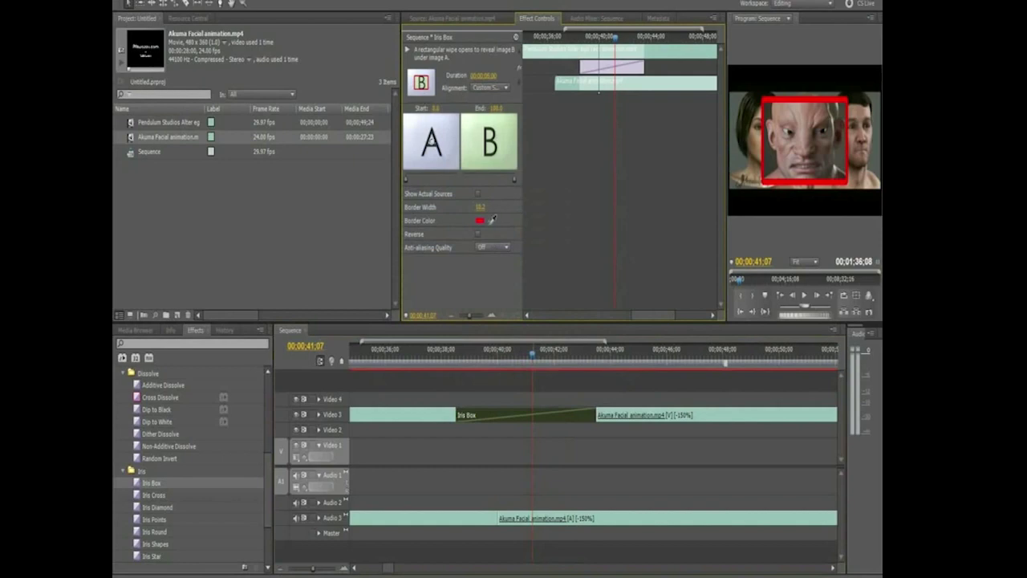
pyautogui.moveTo(494, 216); pyautogui.dragTo(753, 164)
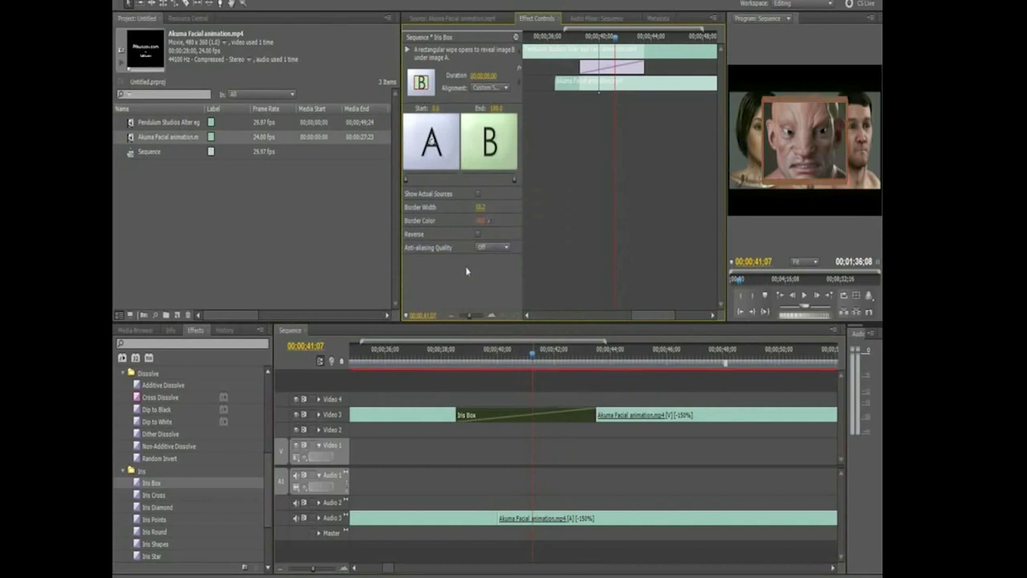
pyautogui.click(478, 234)
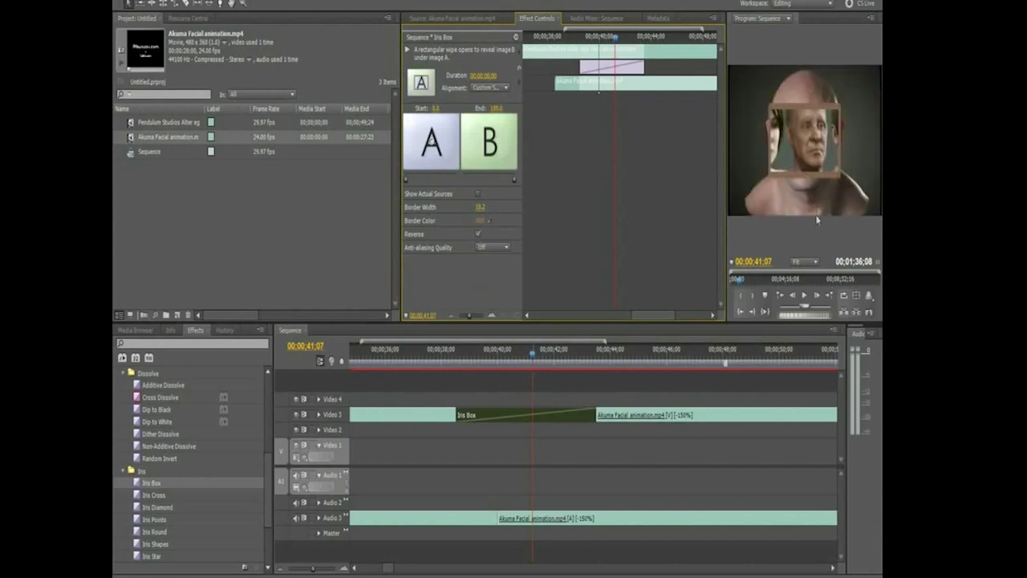
pyautogui.press('space')
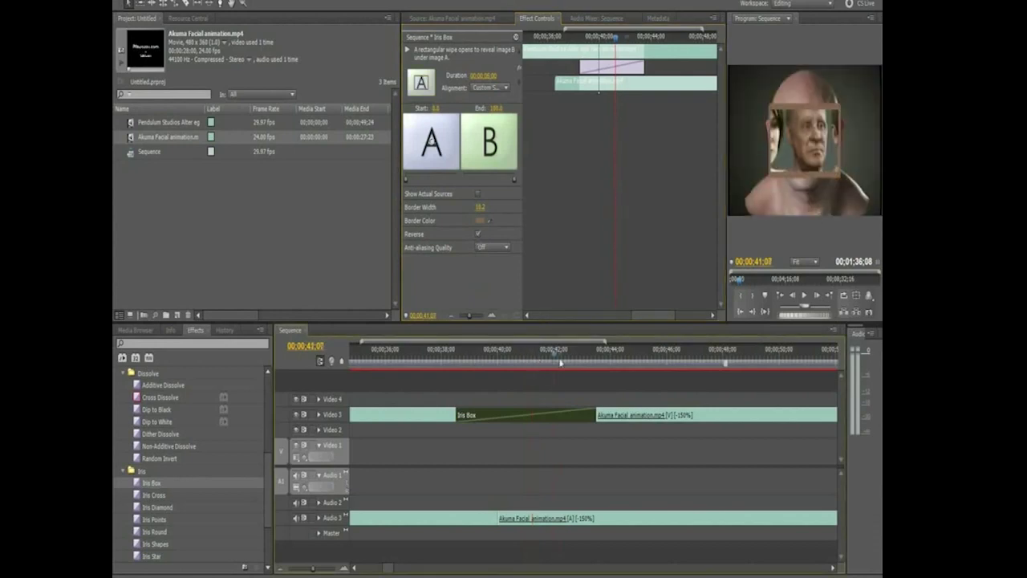
pyautogui.click(464, 354)
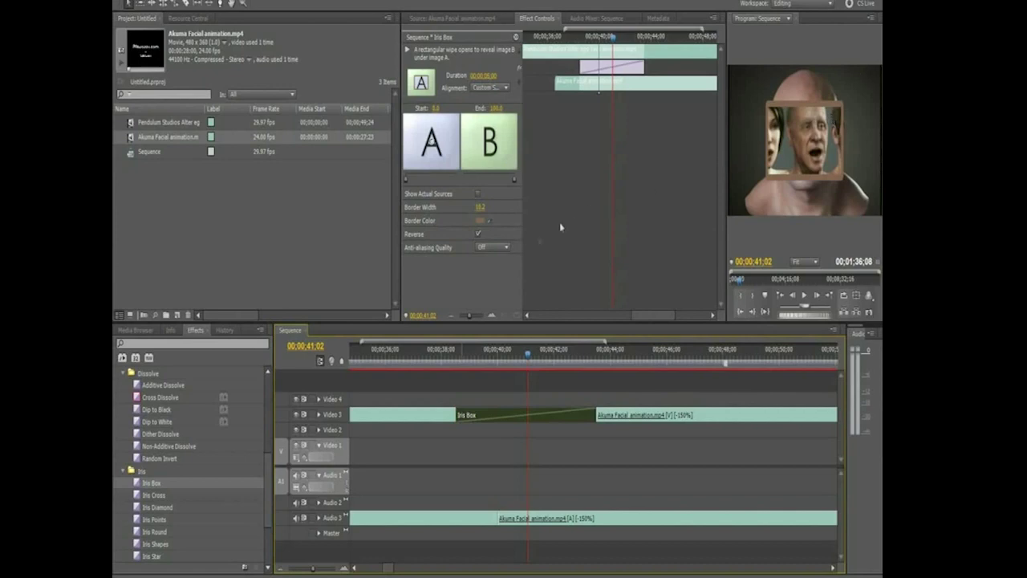
# - Set Iris Box anti-aliasing to Medium, comparing it against Off in a larger preview
pyautogui.click(509, 247)
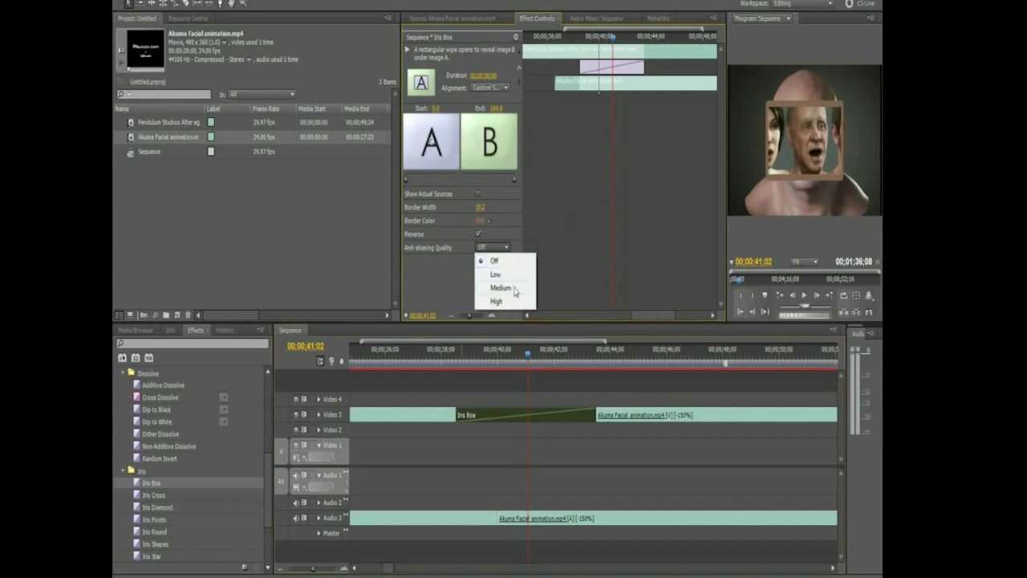
pyautogui.click(515, 289)
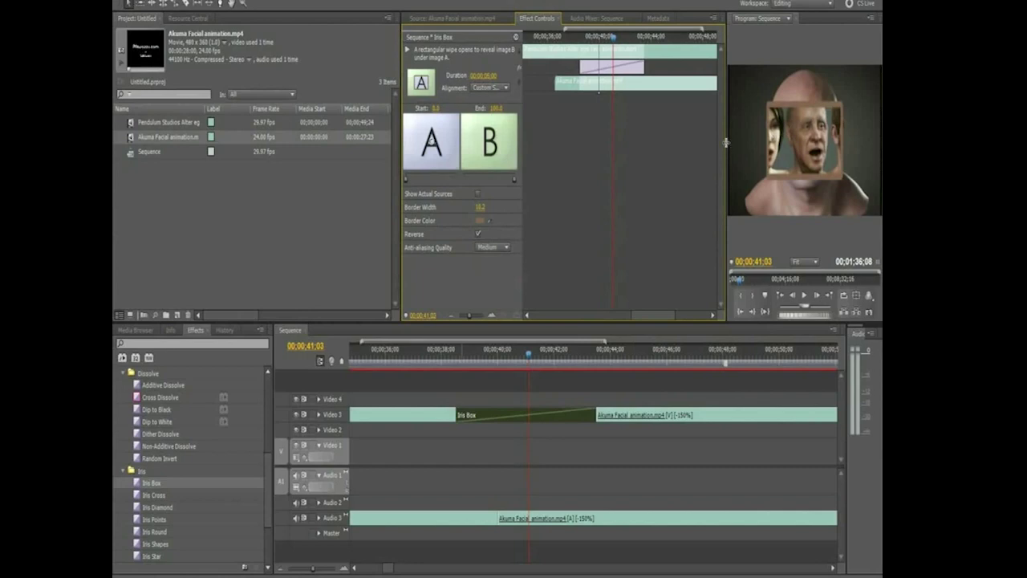
pyautogui.moveTo(727, 143); pyautogui.dragTo(572, 148)
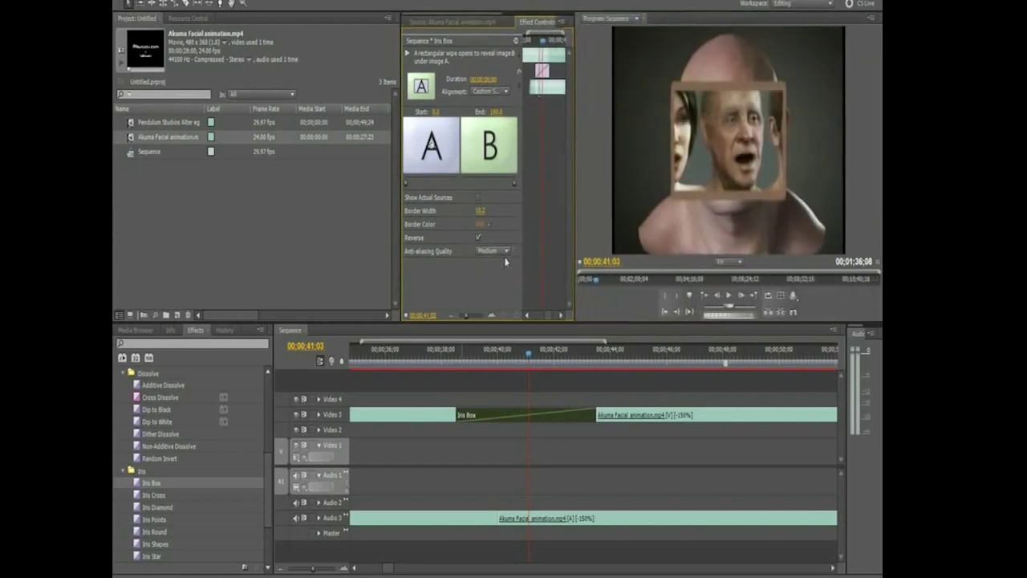
pyautogui.click(505, 251)
pyautogui.click(496, 266)
pyautogui.click(493, 251)
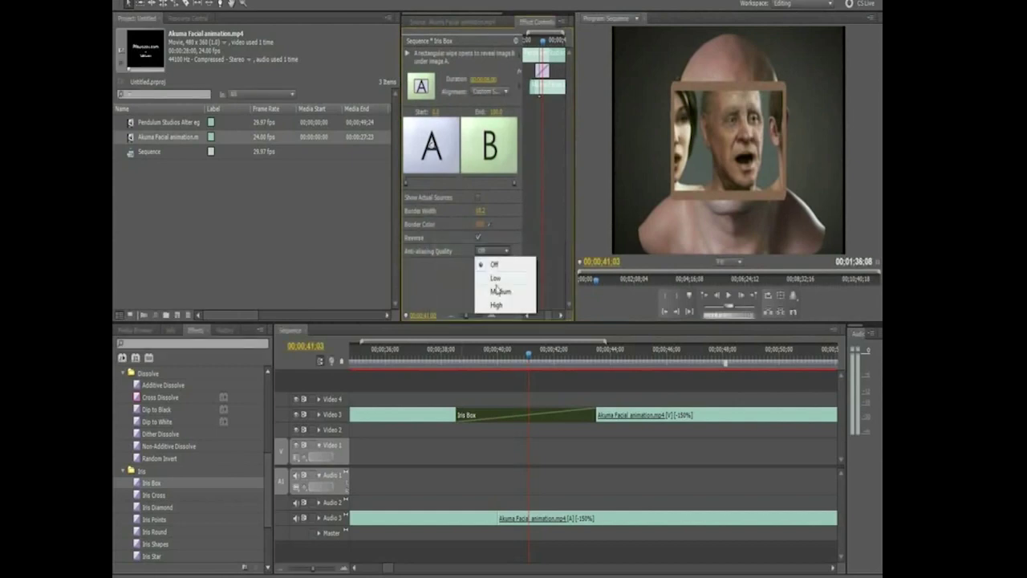
pyautogui.click(500, 291)
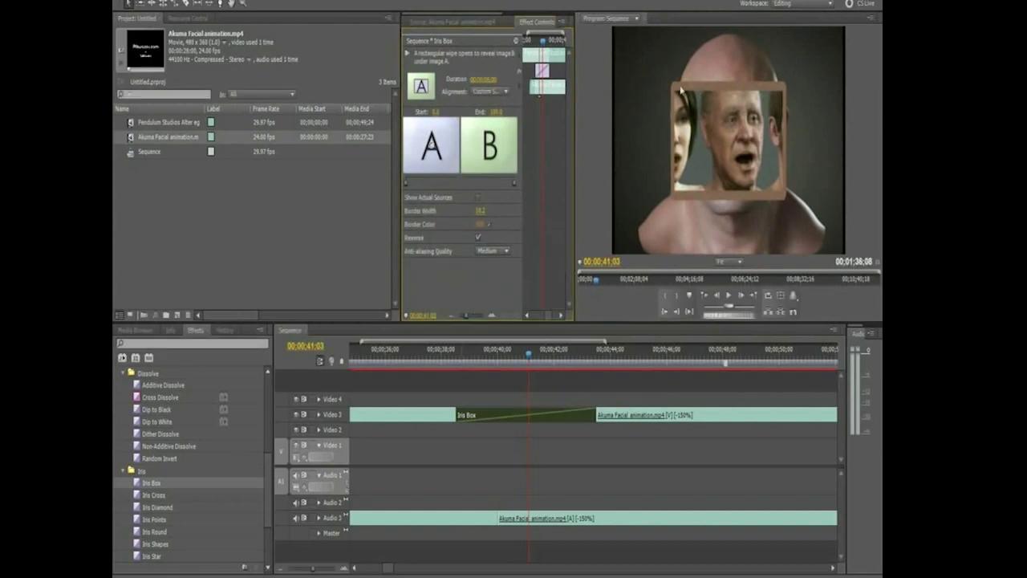
pyautogui.moveTo(548, 355); pyautogui.dragTo(447, 365)
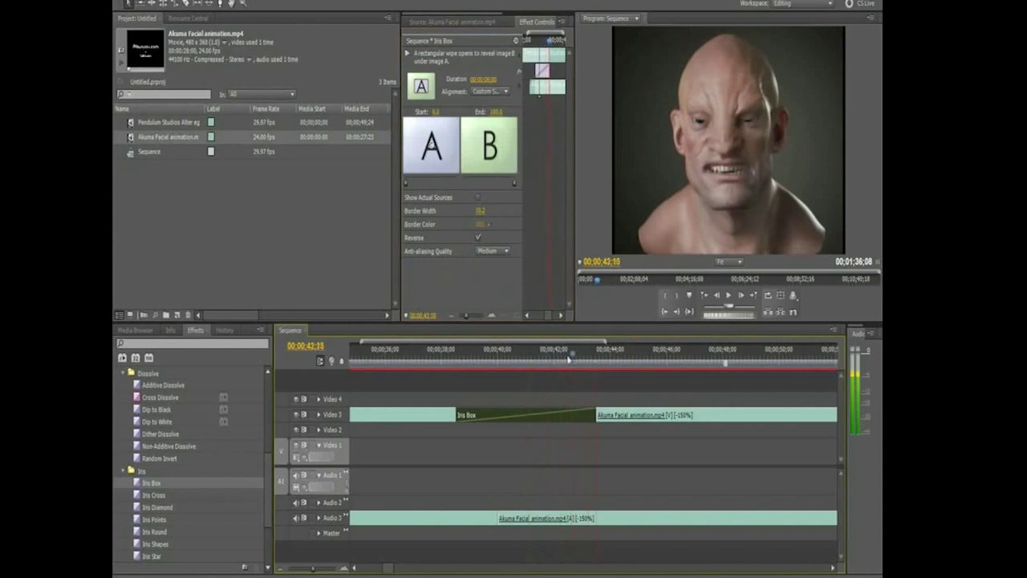
# - Play the Iris Box, then drop Zoom from the Zoom folder over it on Video 3
pyautogui.press('space')
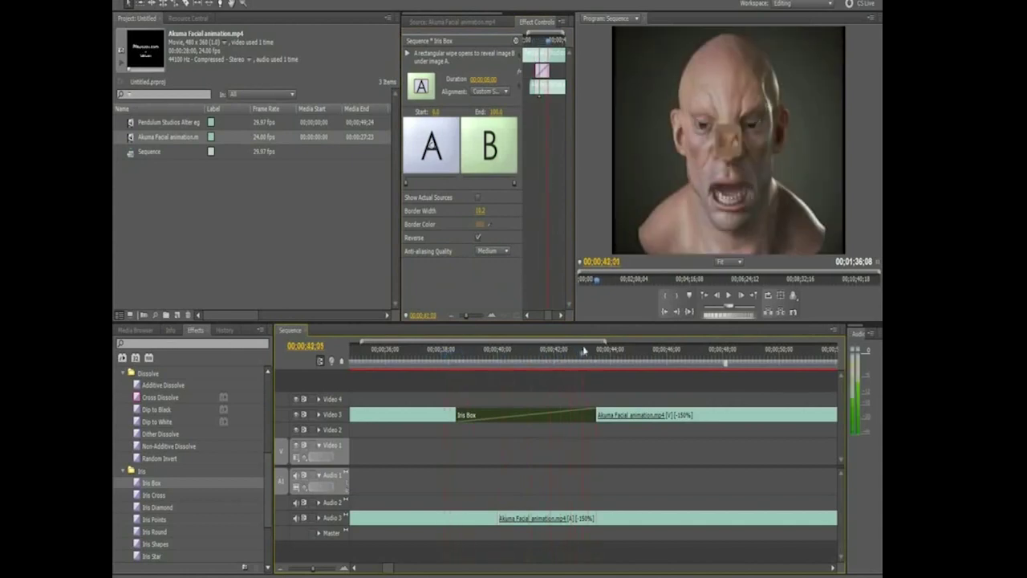
pyautogui.scroll(-3, 199, 487)
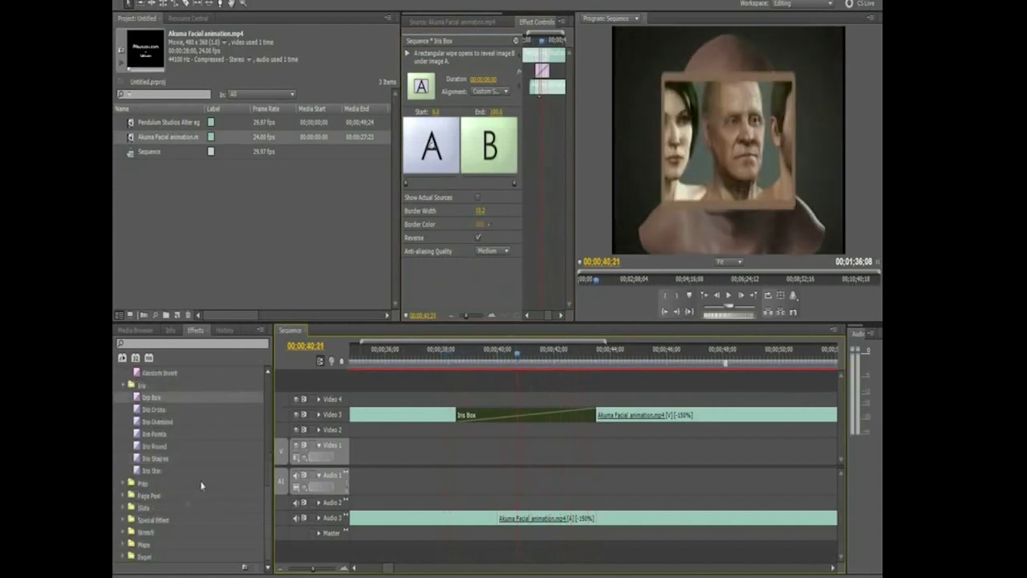
pyautogui.click(123, 561)
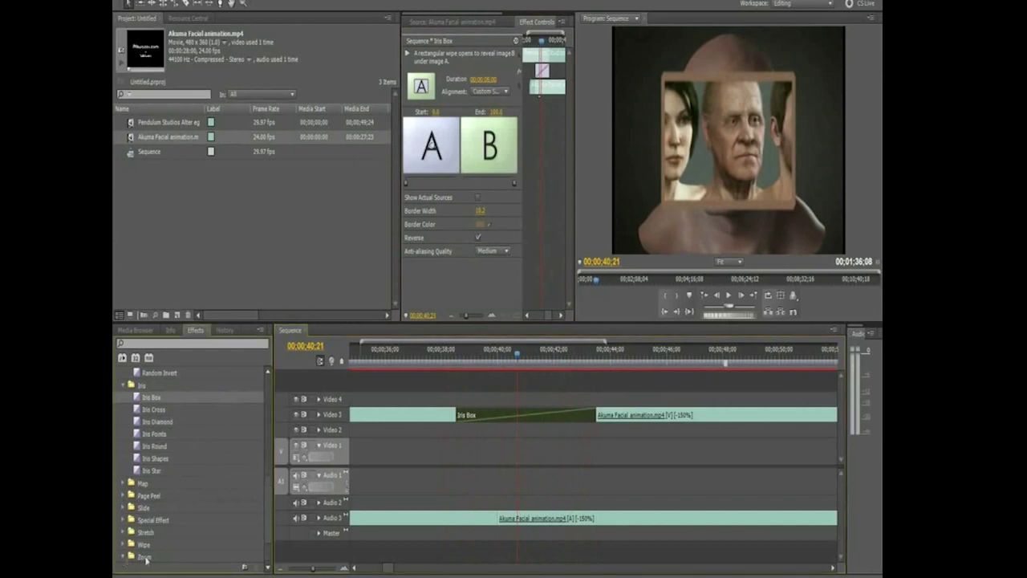
pyautogui.scroll(-2, 145, 522)
pyautogui.click(148, 531)
pyautogui.moveTo(432, 423); pyautogui.dragTo(477, 414)
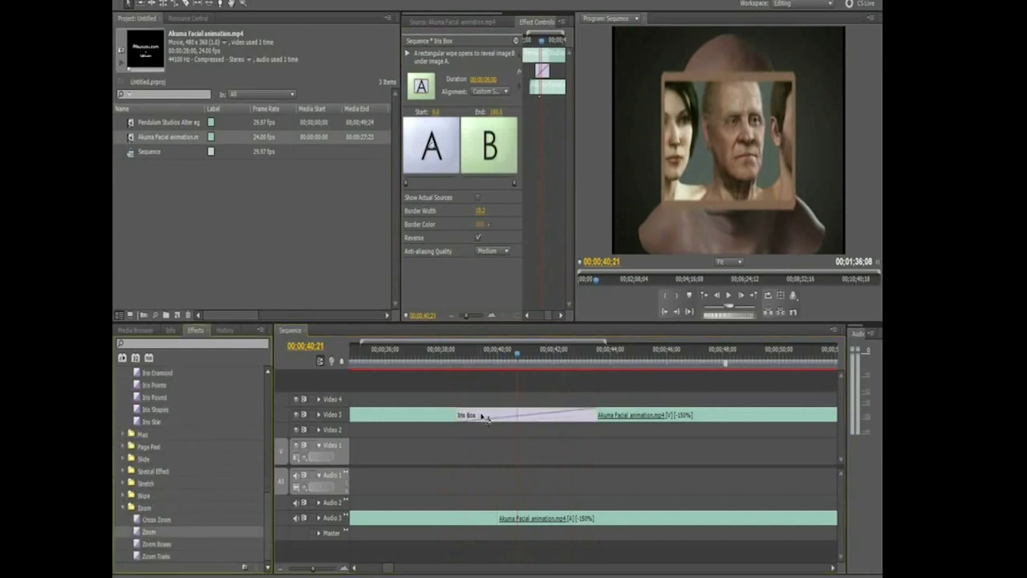
pyautogui.moveTo(511, 360)
pyautogui.mouseDown()
pyautogui.moveTo(499, 366)
pyautogui.moveTo(583, 401)
pyautogui.mouseUp()
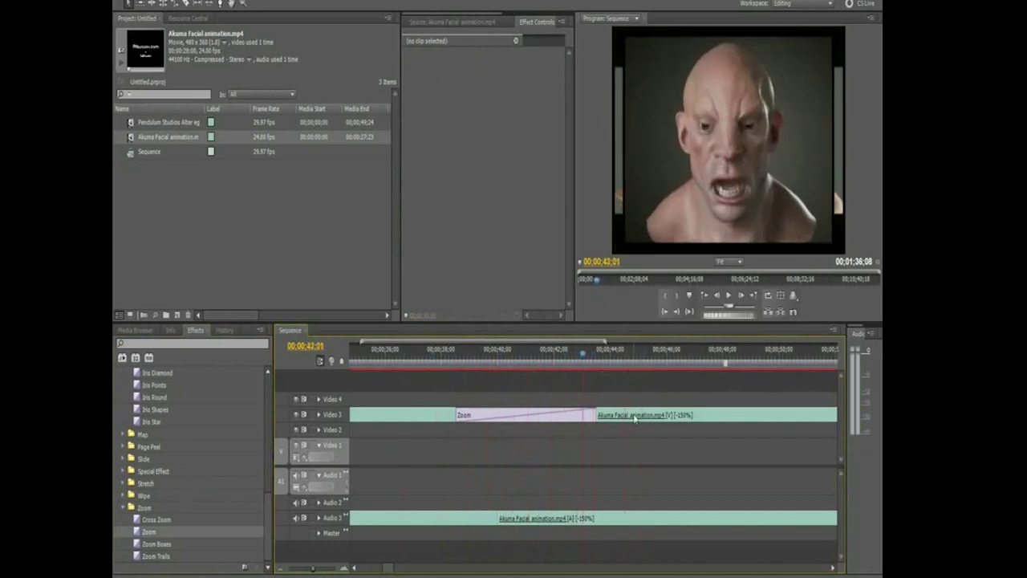
# - Reposition the Akuma Facial animation clip along Video 3 with the timeline zoomed out
pyautogui.moveTo(635, 417); pyautogui.dragTo(646, 428)
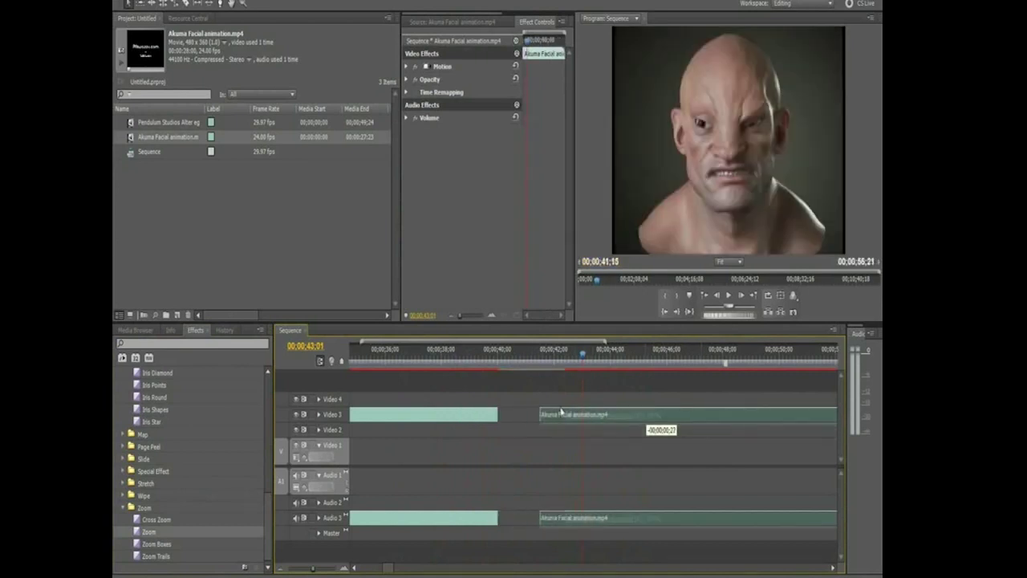
pyautogui.moveTo(645, 421); pyautogui.dragTo(499, 414)
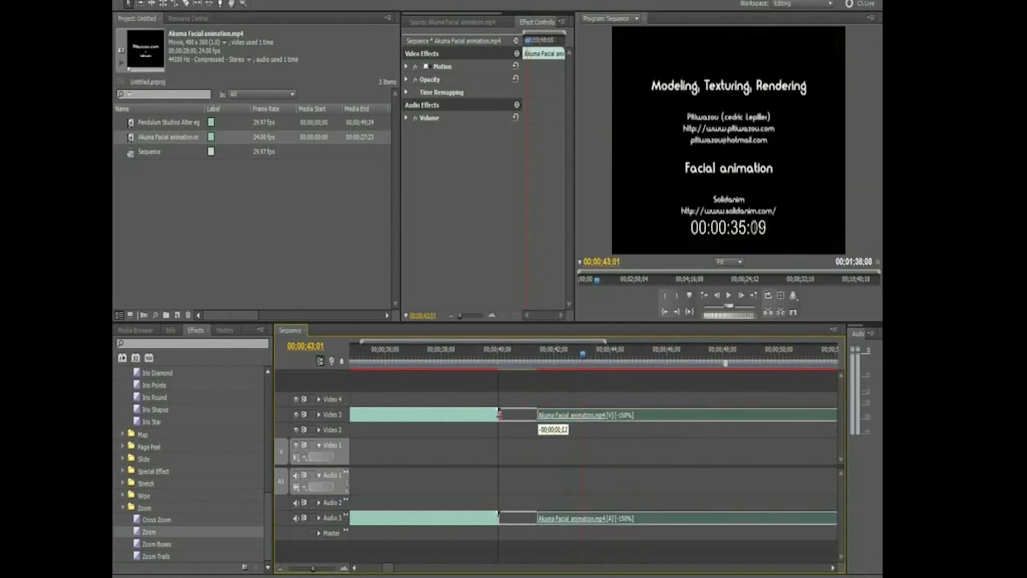
pyautogui.moveTo(592, 416)
pyautogui.mouseDown()
pyautogui.moveTo(549, 423)
pyautogui.moveTo(619, 418)
pyautogui.mouseUp()
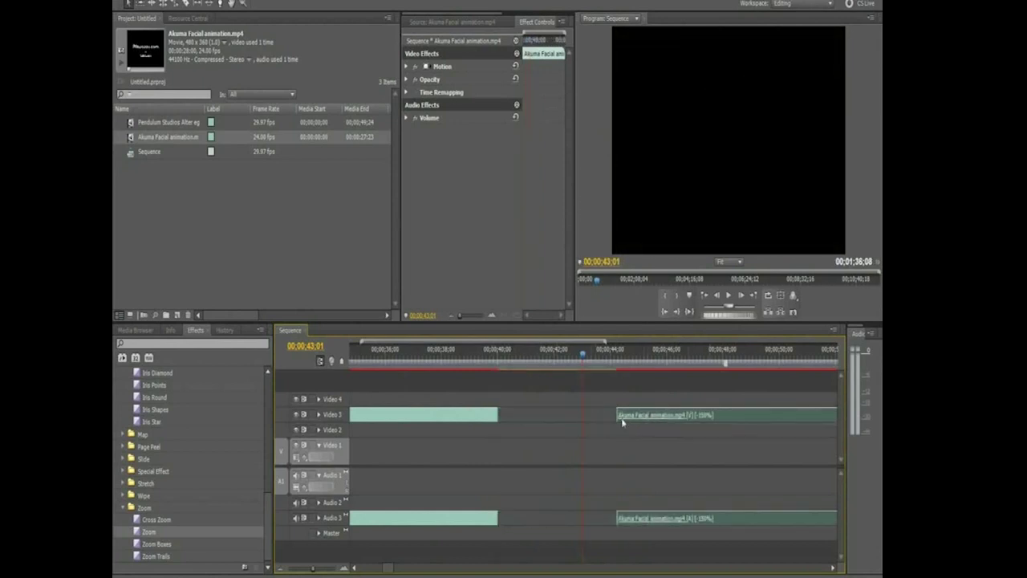
pyautogui.moveTo(619, 416); pyautogui.dragTo(605, 418)
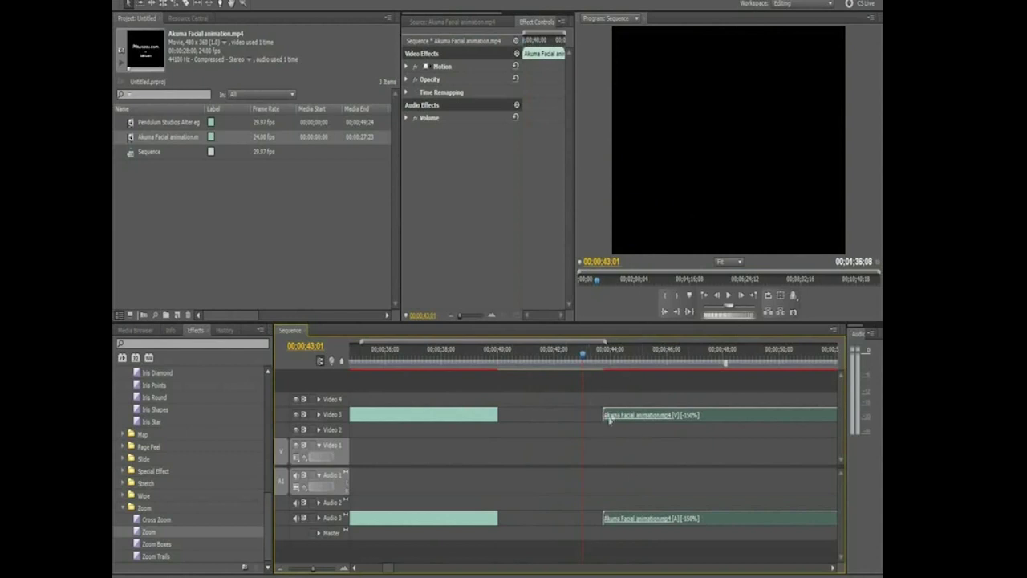
pyautogui.moveTo(629, 416)
pyautogui.mouseDown()
pyautogui.moveTo(595, 419)
pyautogui.moveTo(640, 423)
pyautogui.moveTo(568, 415)
pyautogui.moveTo(657, 422)
pyautogui.mouseUp()
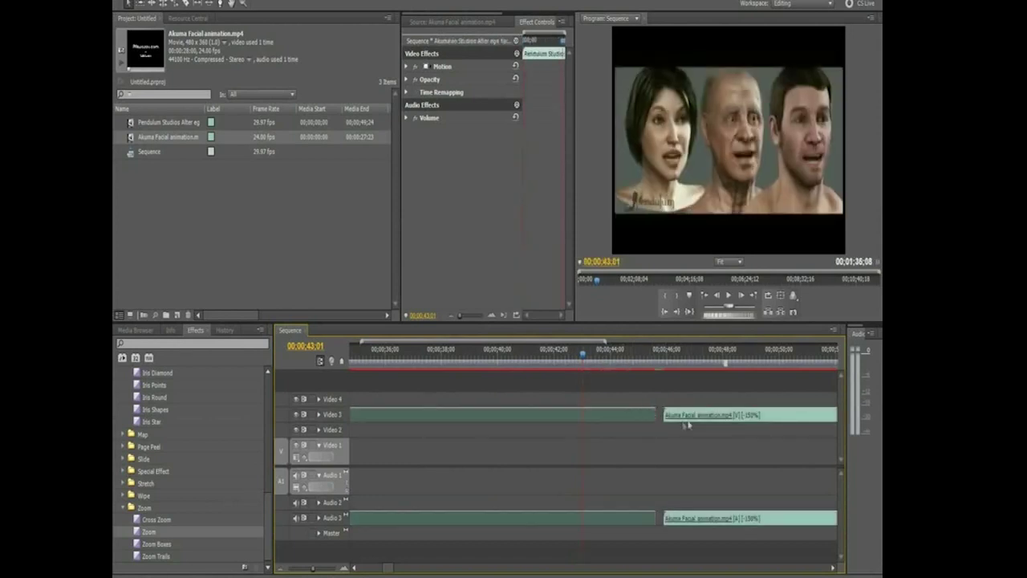
pyautogui.moveTo(318, 570); pyautogui.dragTo(299, 568)
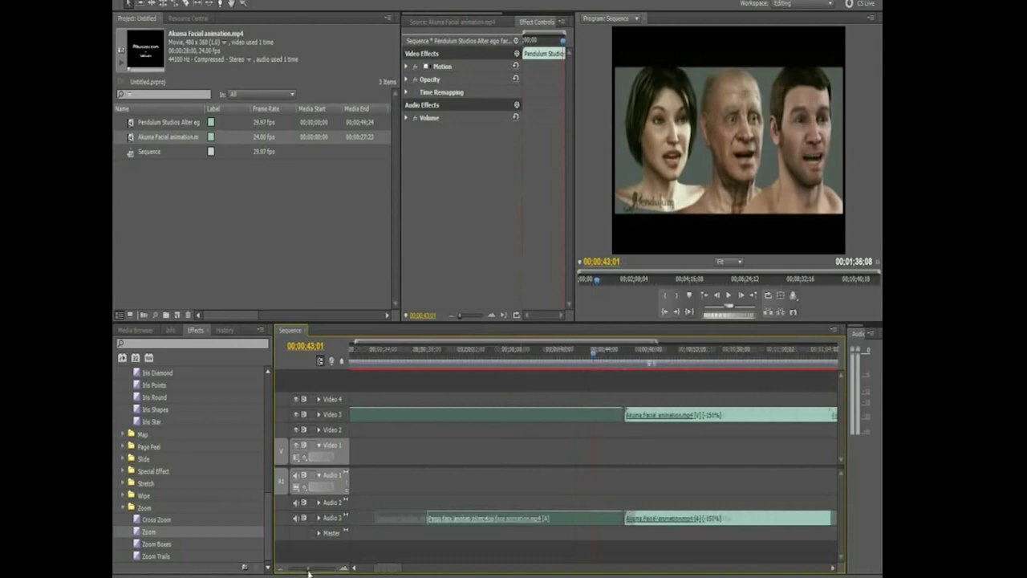
pyautogui.moveTo(646, 425); pyautogui.dragTo(691, 425)
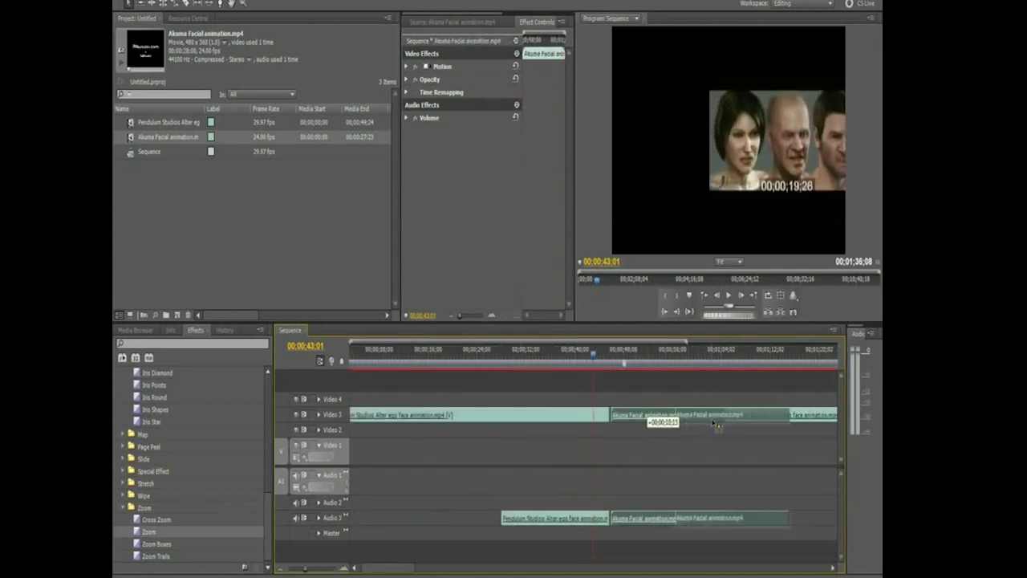
# - Extend the Pendulum clip's end and delete the extra Pendulum clip at the end
pyautogui.moveTo(610, 416)
pyautogui.mouseDown()
pyautogui.moveTo(657, 426)
pyautogui.moveTo(644, 427)
pyautogui.mouseUp()
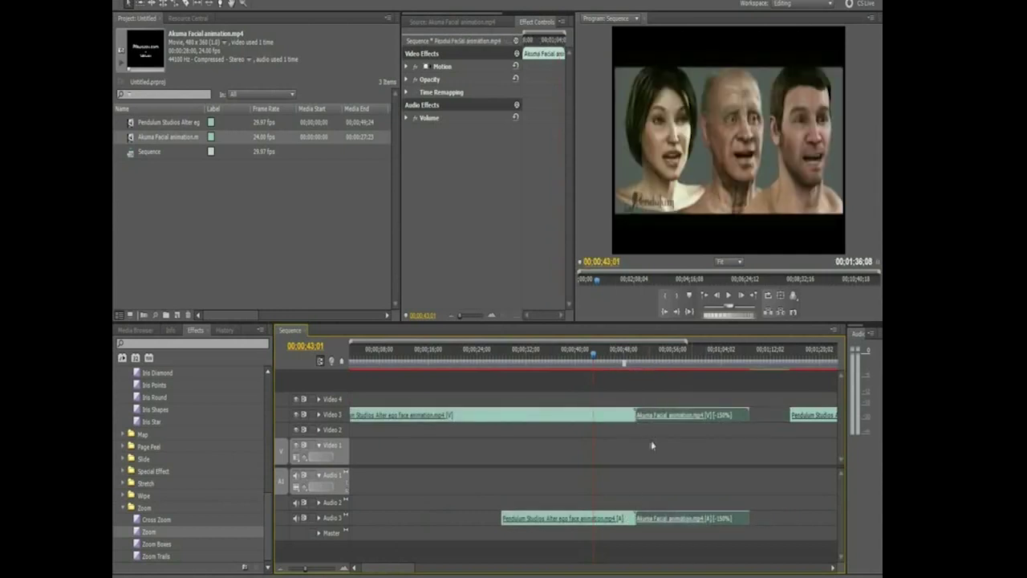
pyautogui.click(801, 418)
pyautogui.press('Delete')
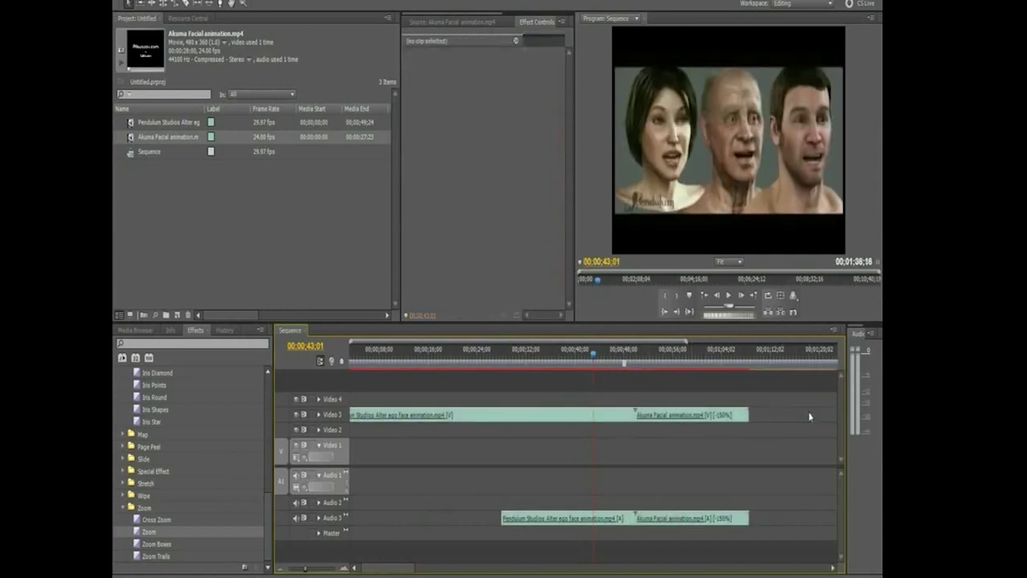
# - Drop the Zoom transition on the Video 3 cut and accept the insufficient-media warning
pyautogui.moveTo(620, 358); pyautogui.dragTo(630, 367)
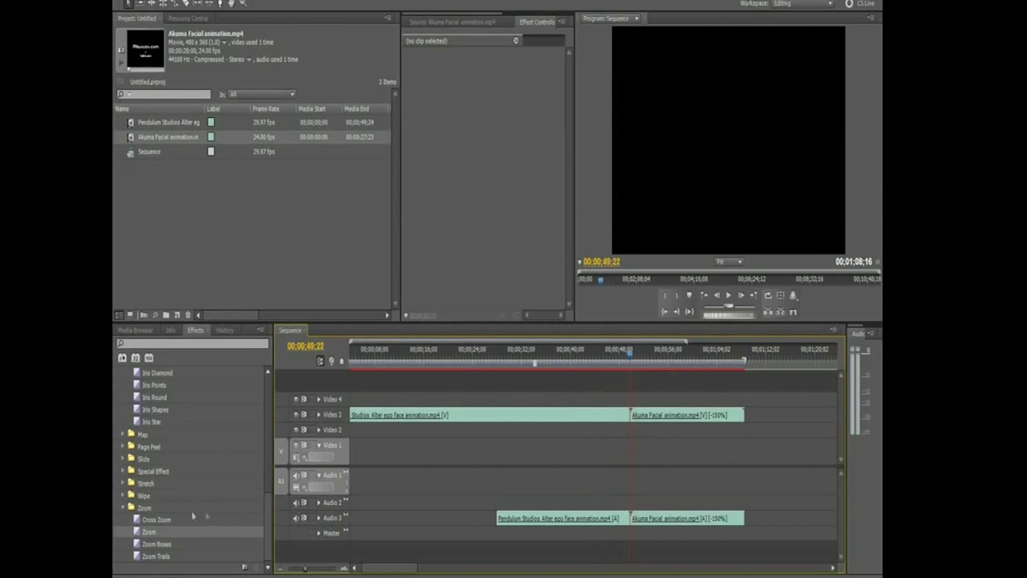
pyautogui.moveTo(149, 532); pyautogui.dragTo(632, 415)
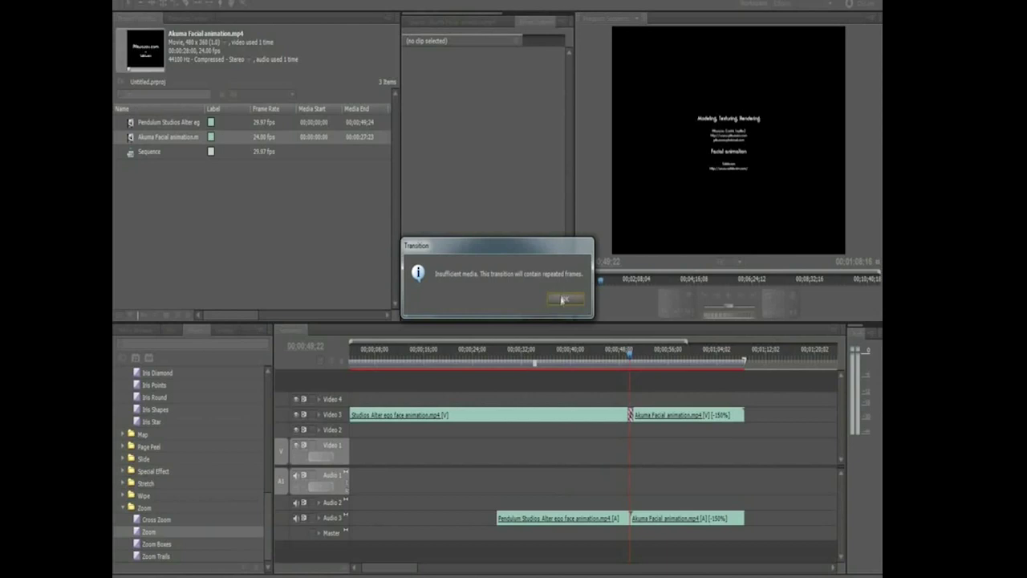
pyautogui.click(565, 299)
pyautogui.moveTo(635, 362); pyautogui.dragTo(623, 361)
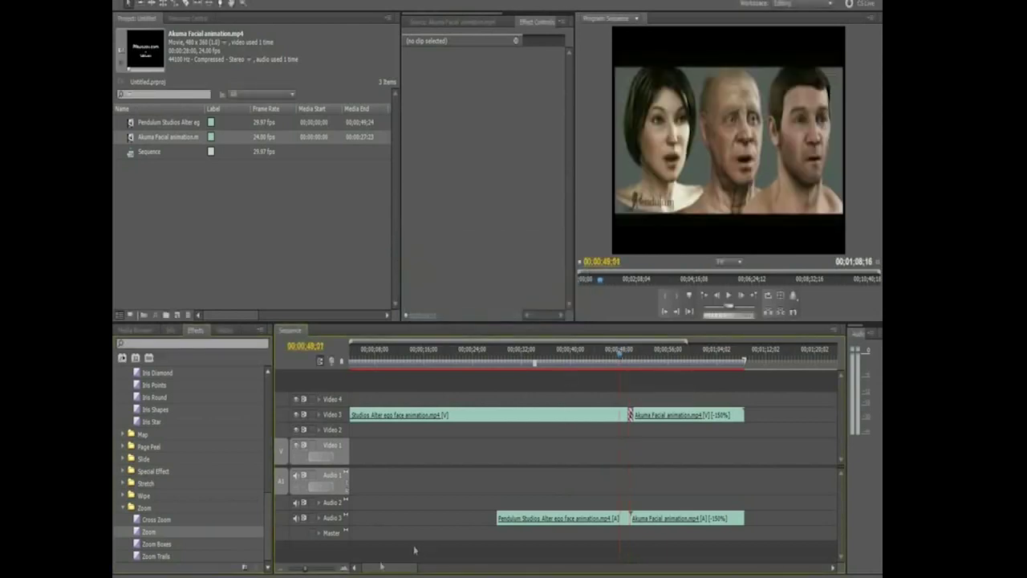
# - Zoom the timeline in on the cut and scrub through the Zoom transition
pyautogui.moveTo(318, 574); pyautogui.dragTo(329, 569)
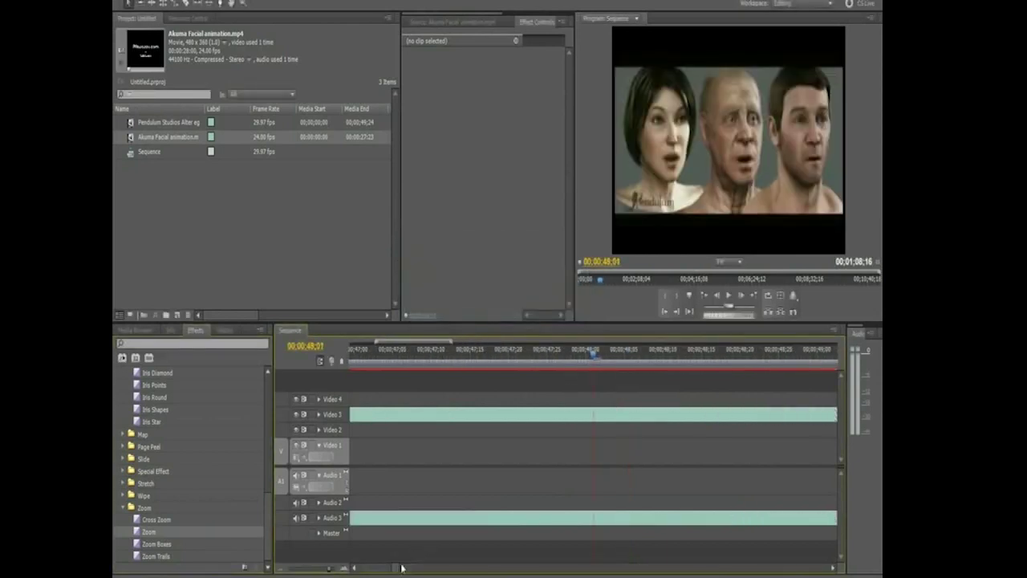
pyautogui.moveTo(396, 572); pyautogui.dragTo(396, 575)
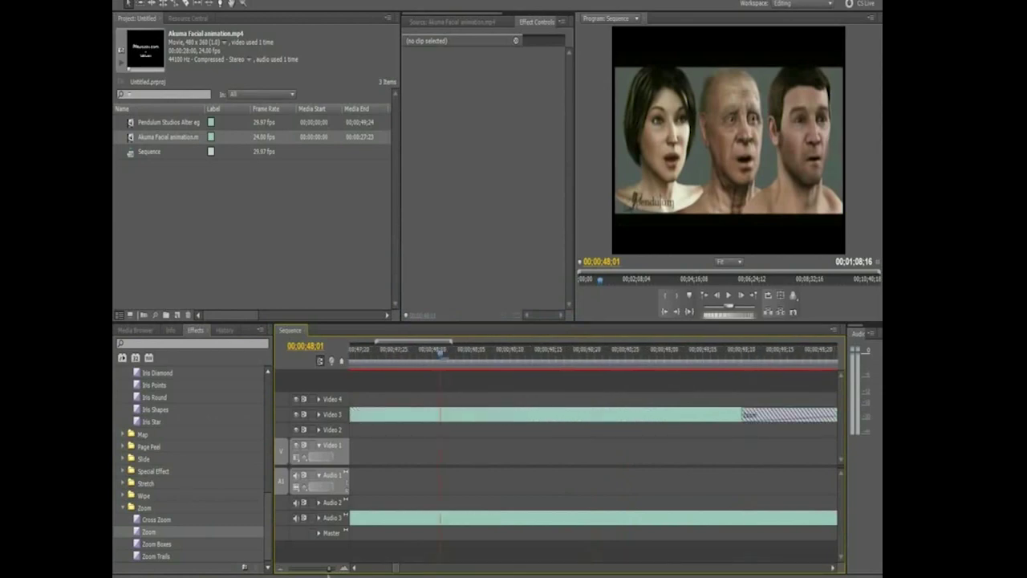
pyautogui.moveTo(396, 573); pyautogui.dragTo(319, 572)
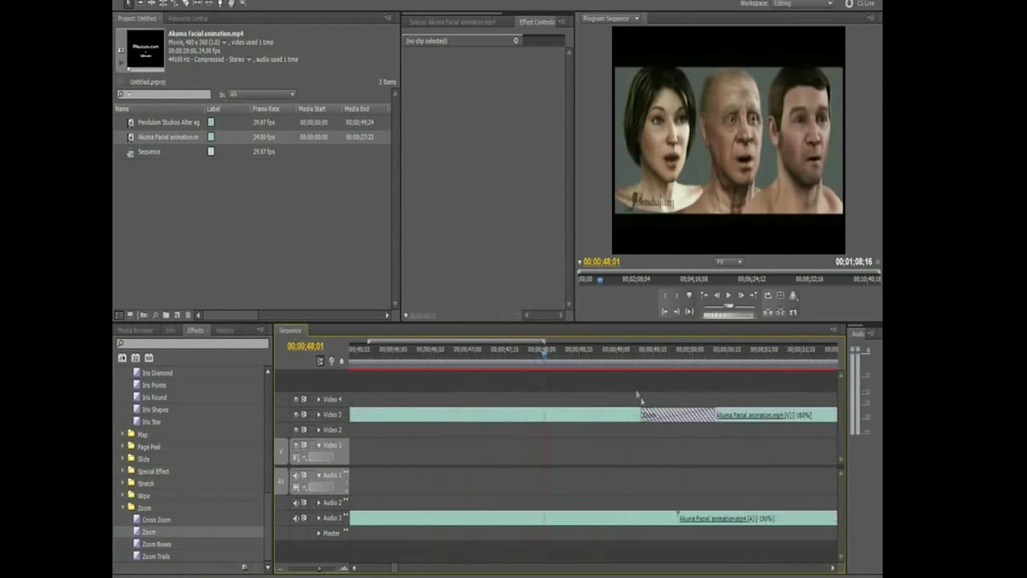
pyautogui.moveTo(630, 360); pyautogui.dragTo(695, 359)
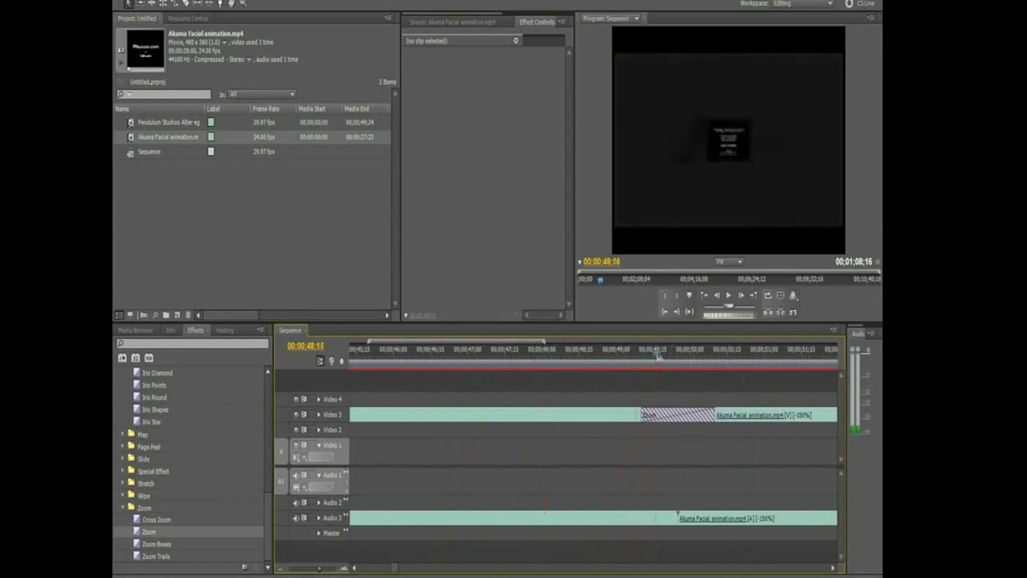
pyautogui.moveTo(695, 359)
pyautogui.mouseDown()
pyautogui.moveTo(631, 383)
pyautogui.moveTo(782, 394)
pyautogui.mouseUp()
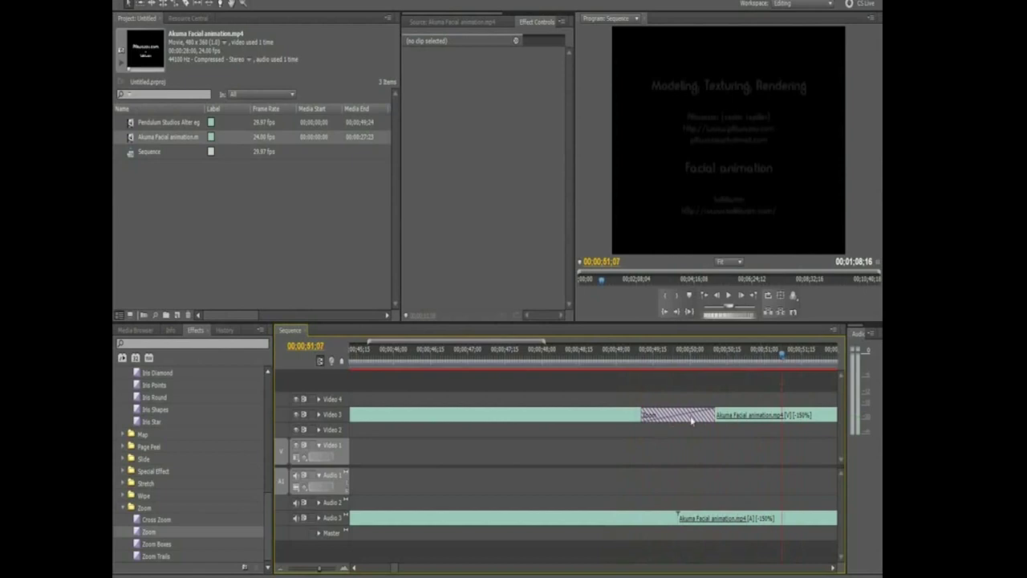
# - Browse the Dissolve transitions, then undo the Zoom transition with Ctrl+Z
pyautogui.moveTo(691, 416)
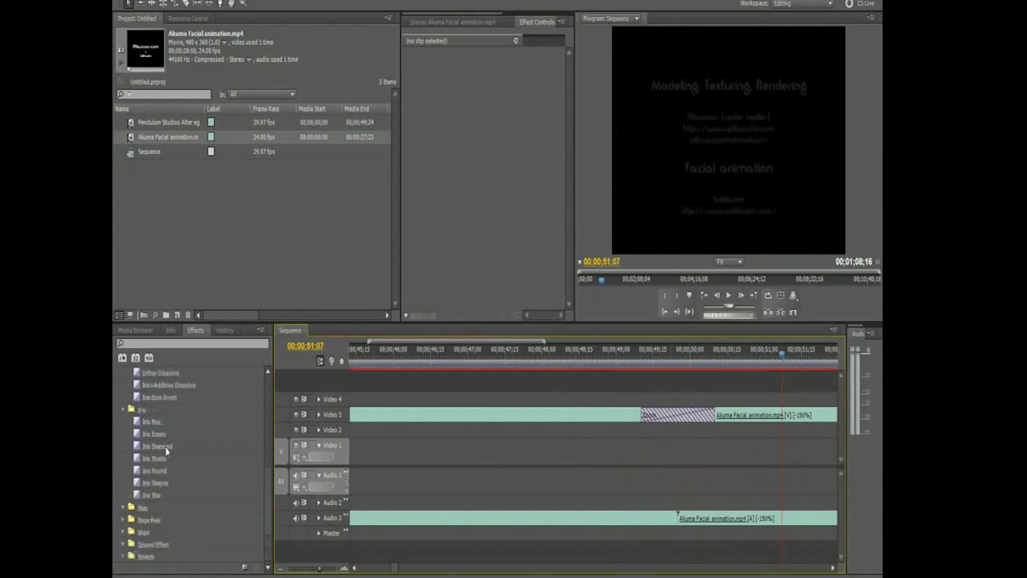
pyautogui.scroll(6, 165, 446)
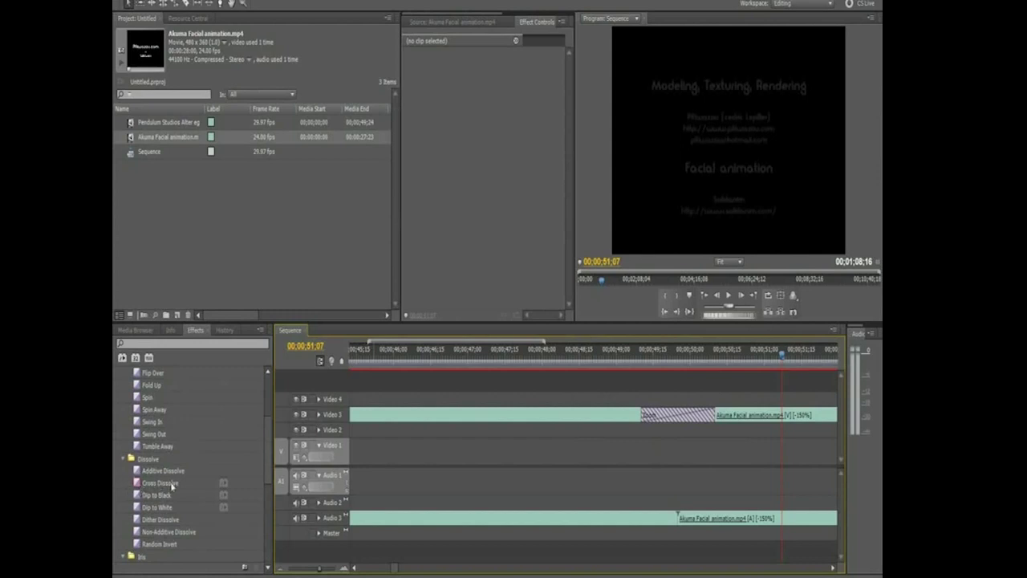
pyautogui.hotkey('ctrl', 'z')
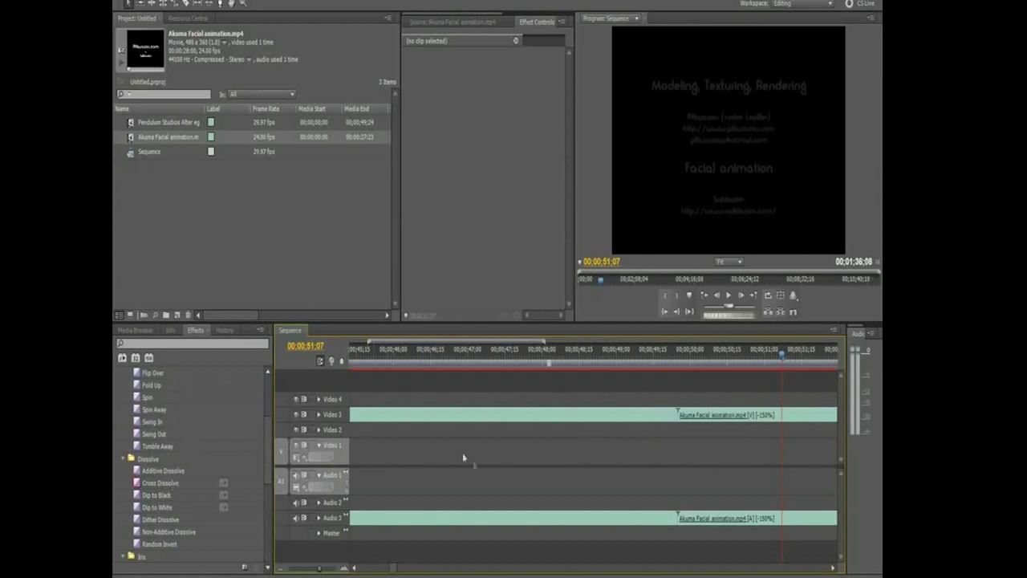
# - Delete the leftover Pendulum clip at the end of the sequence
pyautogui.moveTo(318, 570); pyautogui.dragTo(302, 571)
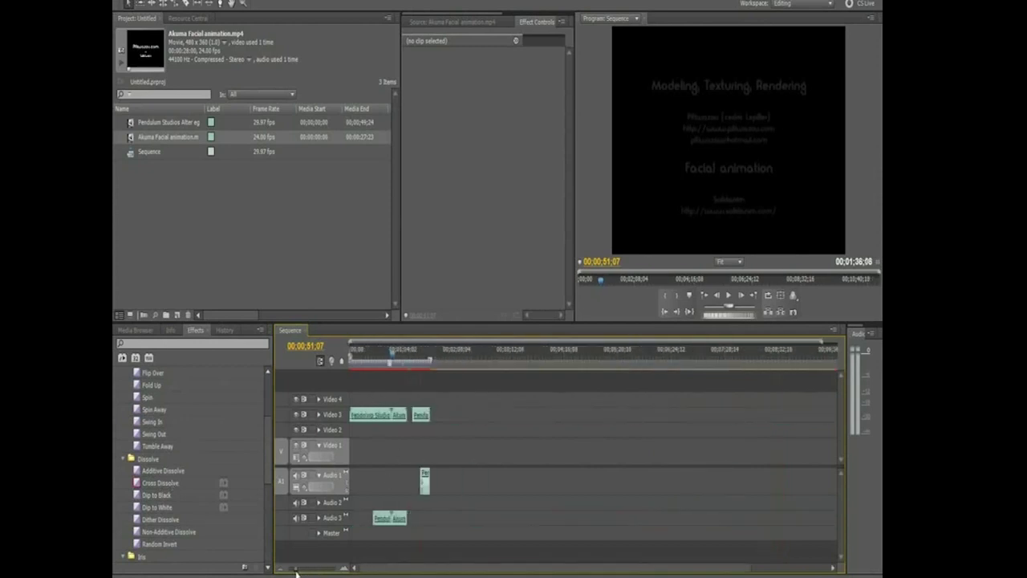
pyautogui.click(621, 417)
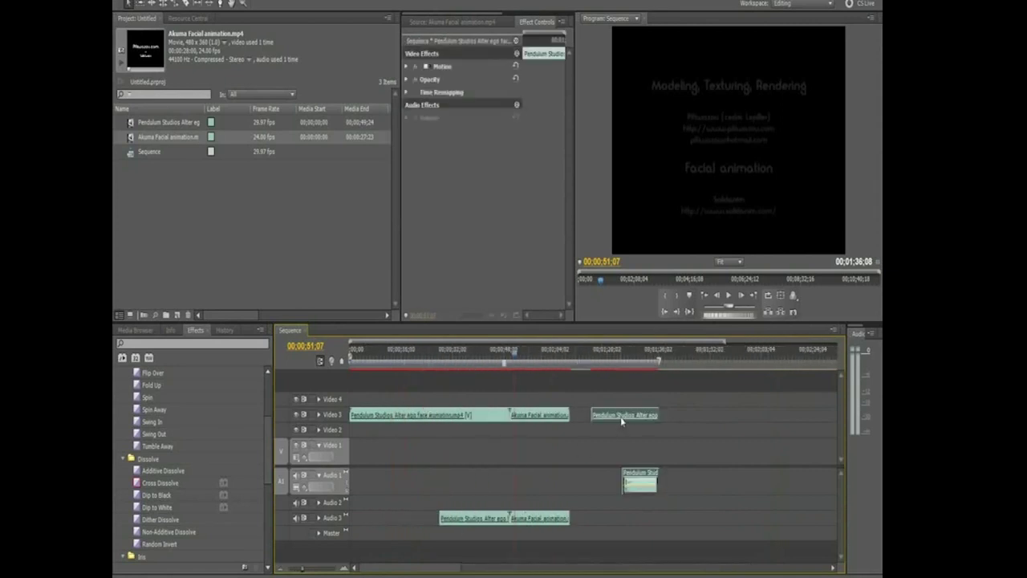
pyautogui.press('Delete')
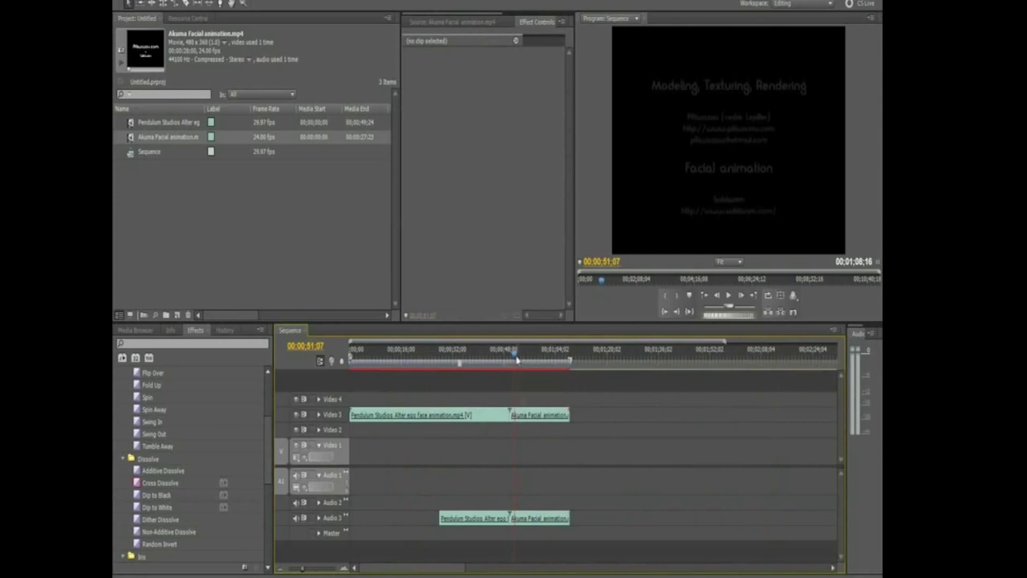
# - Zoom the timeline back in on the cut and target the Video 3 track
pyautogui.moveTo(518, 361); pyautogui.dragTo(514, 360)
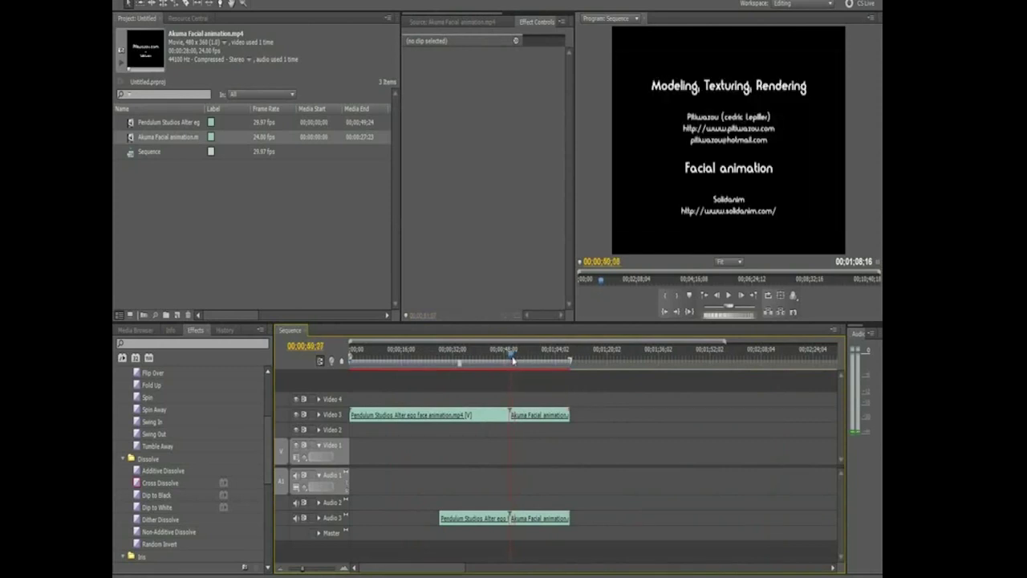
pyautogui.click(313, 566)
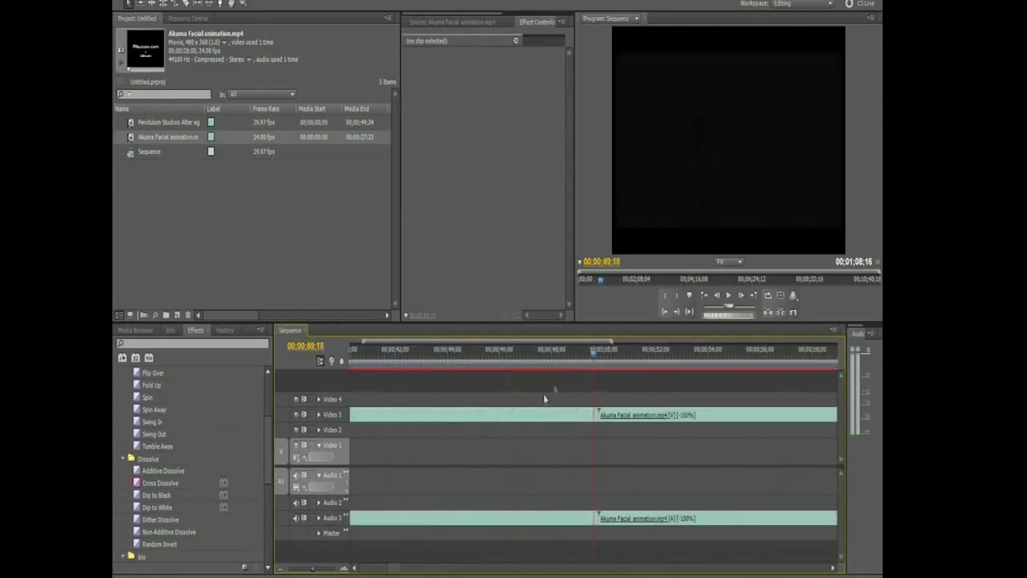
pyautogui.click(601, 355)
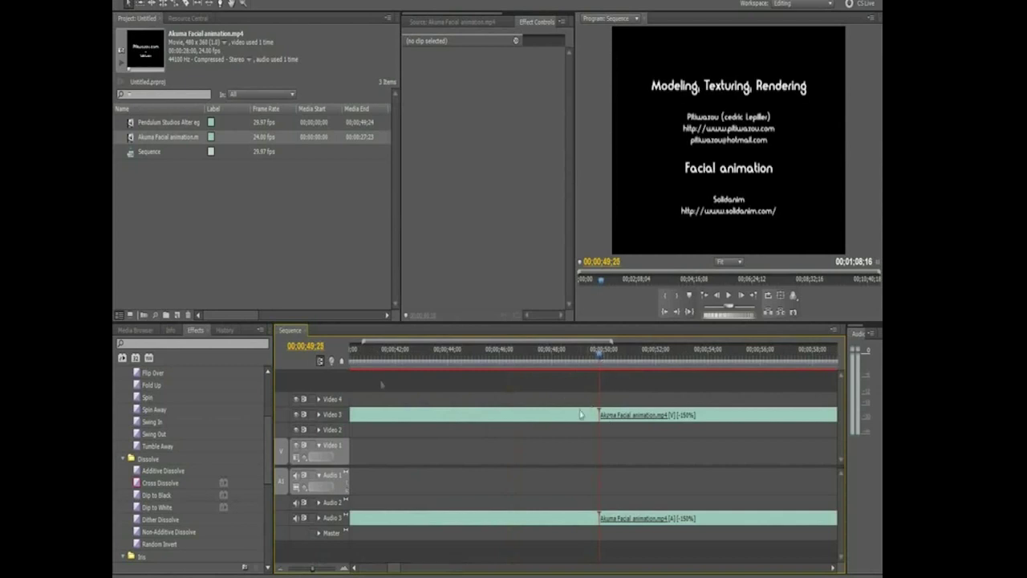
pyautogui.click(327, 419)
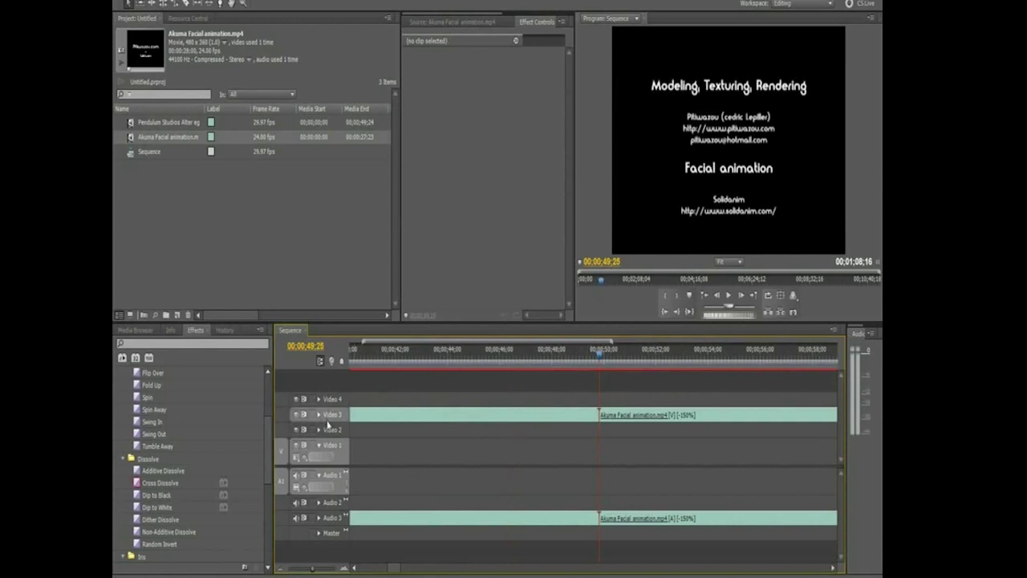
# - Apply the default transition at the Video 3 cut with Ctrl+D and accept the warning
pyautogui.click(328, 423)
pyautogui.click(332, 420)
pyautogui.hotkey('ctrl', 'd')
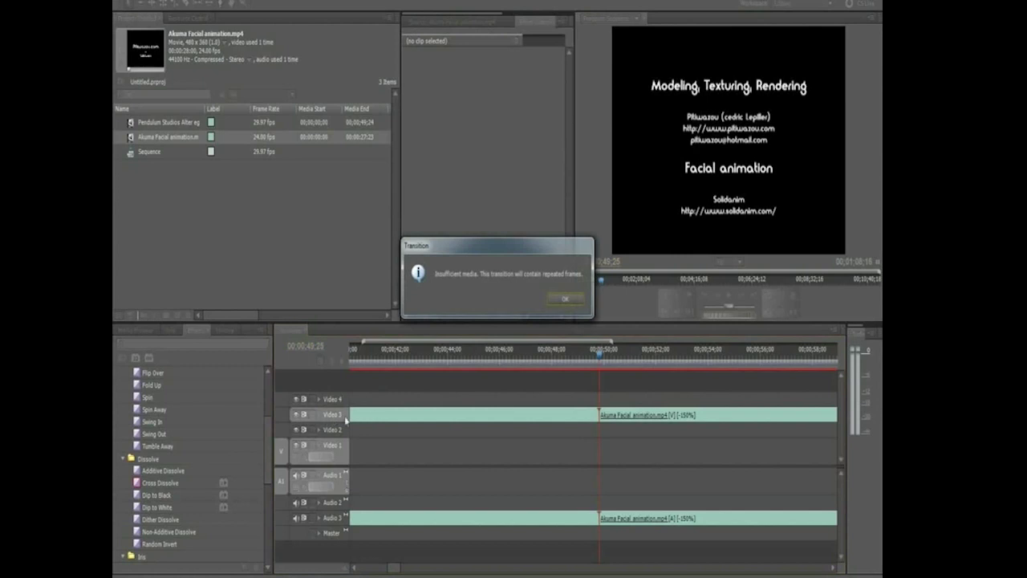
pyautogui.click(564, 299)
# - Delete every clip from the sequence timeline
pyautogui.click(612, 354)
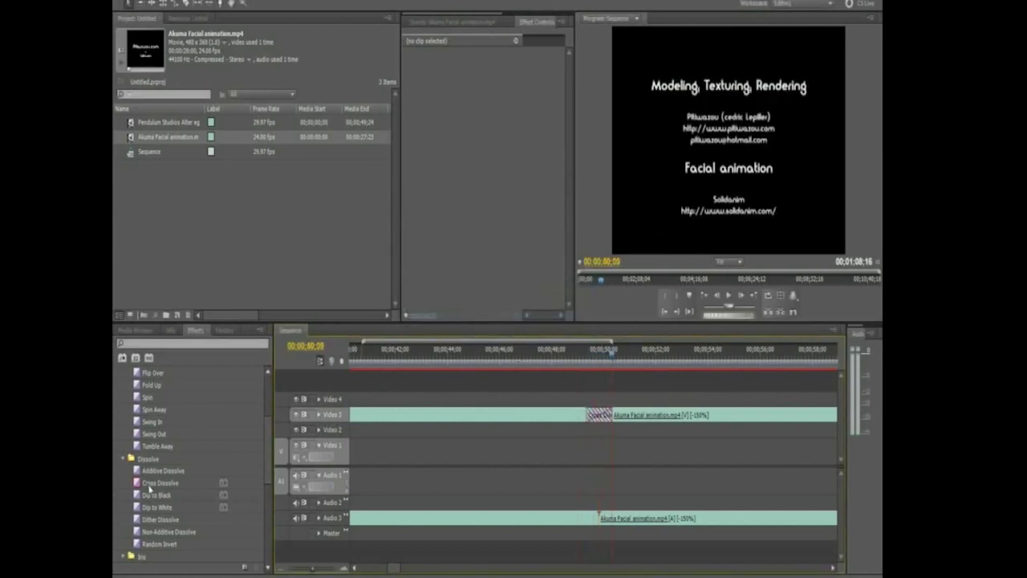
pyautogui.click(631, 419)
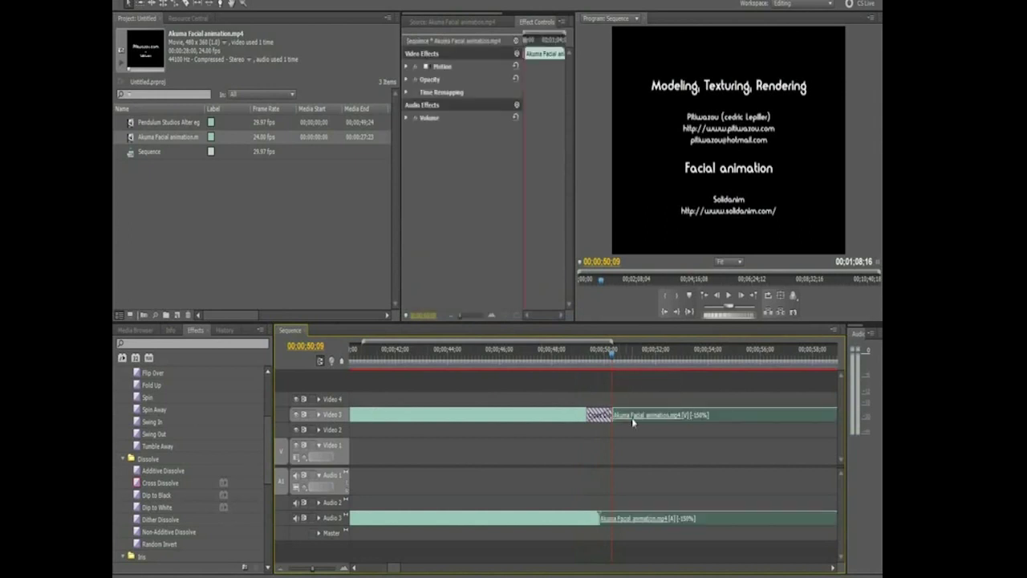
pyautogui.press('Delete')
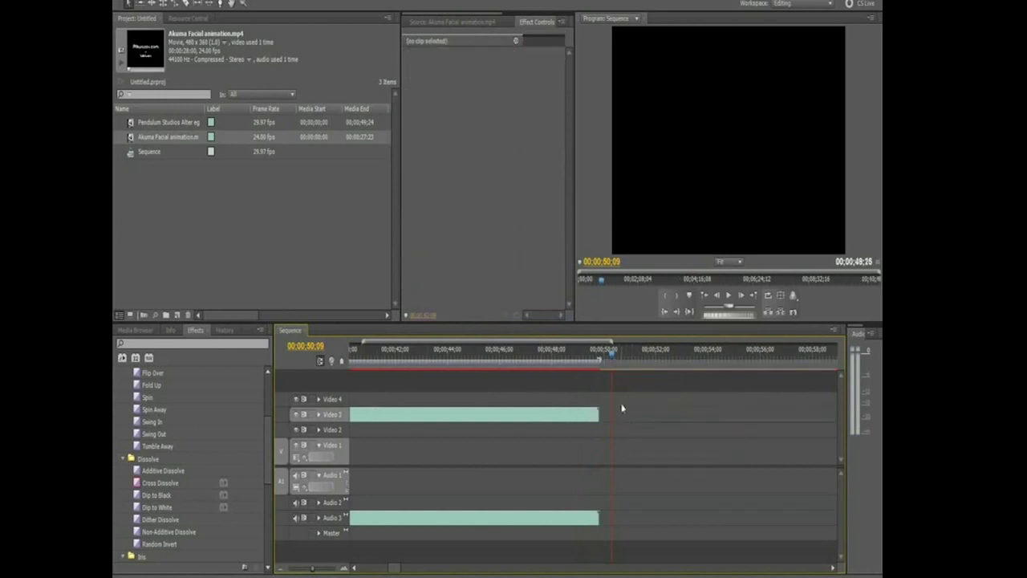
pyautogui.moveTo(621, 410); pyautogui.dragTo(490, 540)
pyautogui.press('Delete')
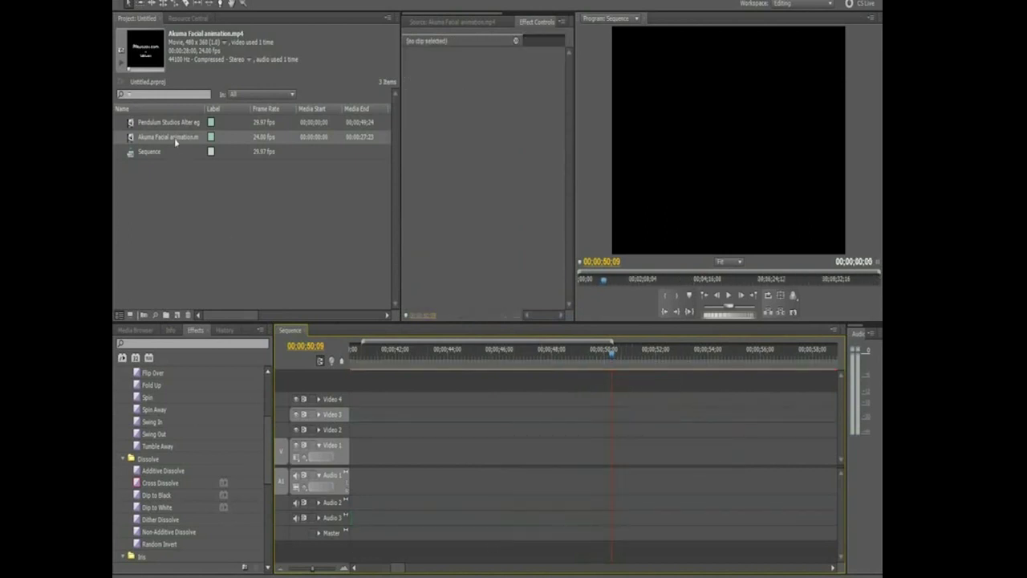
# - Move the Project panel selection from the Akuma clip to the Pendulum clip and open it
pyautogui.click(176, 142)
pyautogui.press('Up')
pyautogui.press('Return')
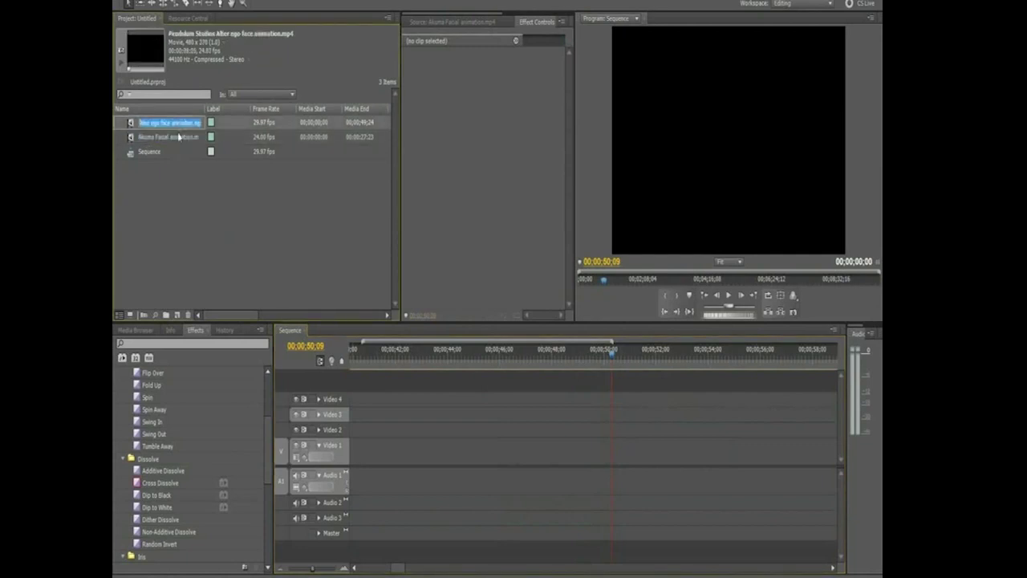
# - Select the Pendulum and Akuma clips, open Automate to Sequence, and select the Clip Overlap value
pyautogui.keyDown('shift'); pyautogui.click(131, 140); pyautogui.keyUp('shift')
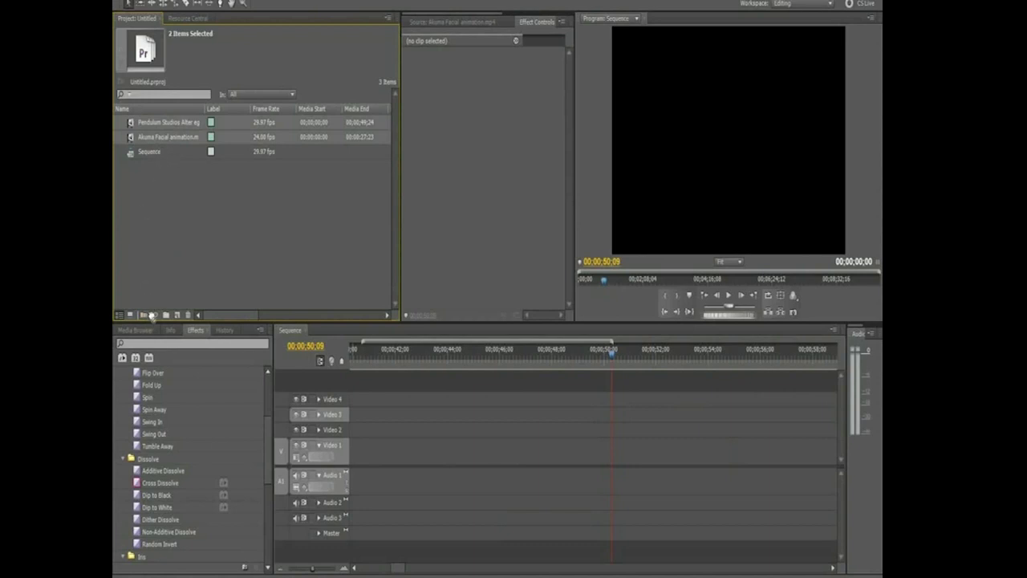
pyautogui.click(149, 315)
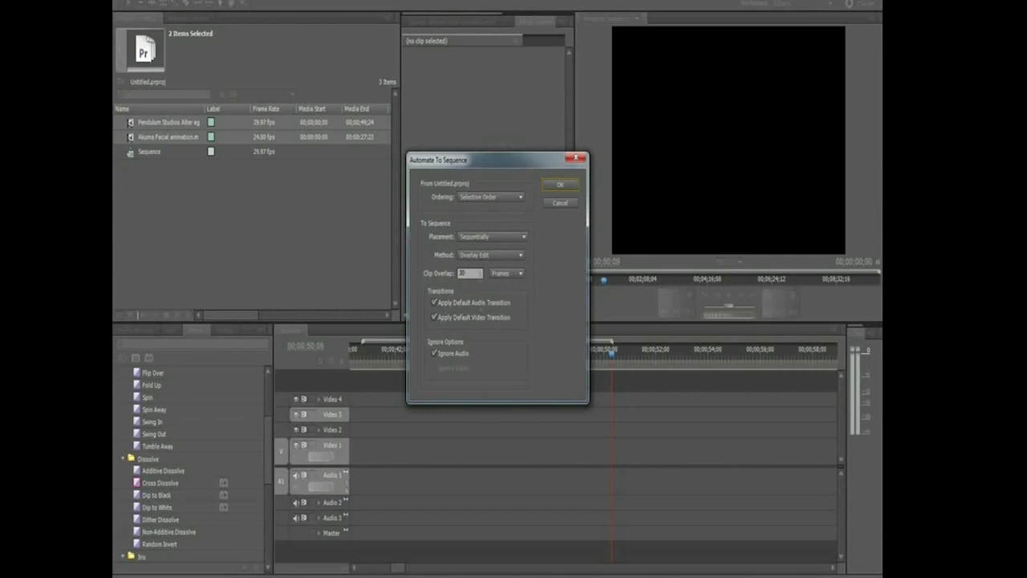
pyautogui.doubleClick(477, 273)
# - Confirm Automate to Sequence and play the new sequence across the cut
pyautogui.click(565, 187)
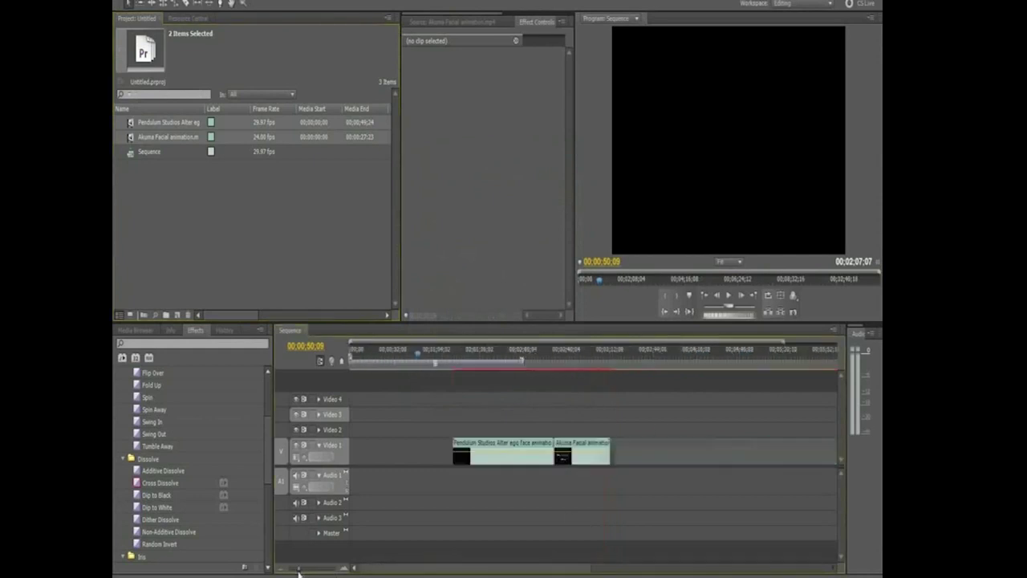
pyautogui.moveTo(313, 568); pyautogui.dragTo(300, 569)
pyautogui.moveTo(459, 356); pyautogui.dragTo(550, 363)
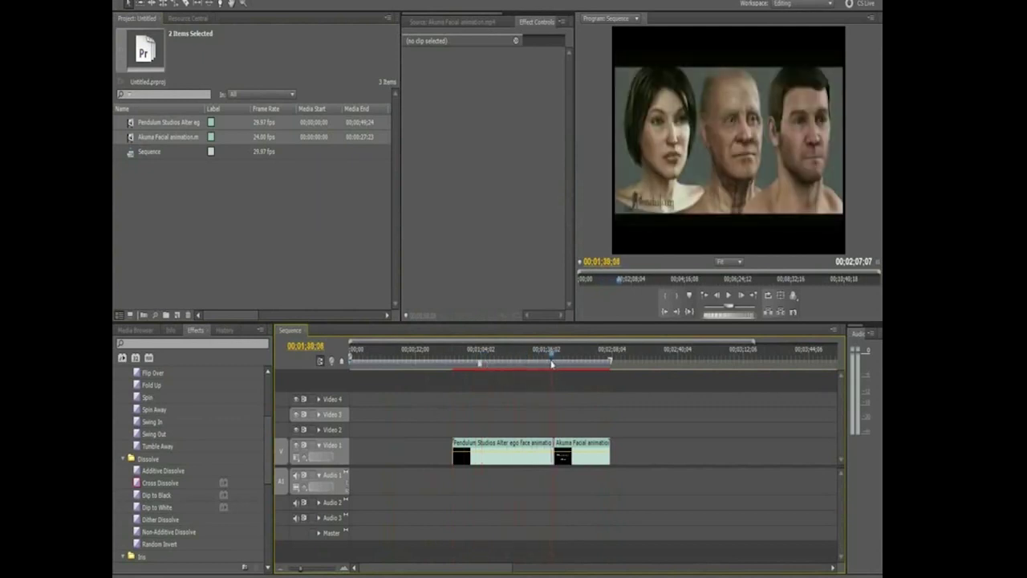
pyautogui.click(729, 296)
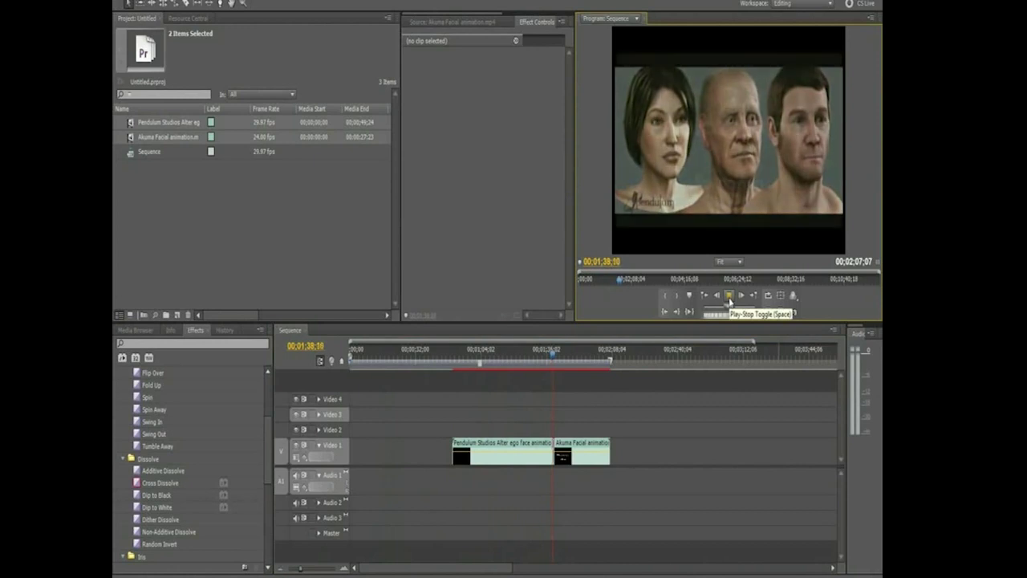
# - Zoom in on the Cross Dissolve on Video 1 and delete it
pyautogui.click(310, 570)
pyautogui.moveTo(310, 572); pyautogui.dragTo(314, 570)
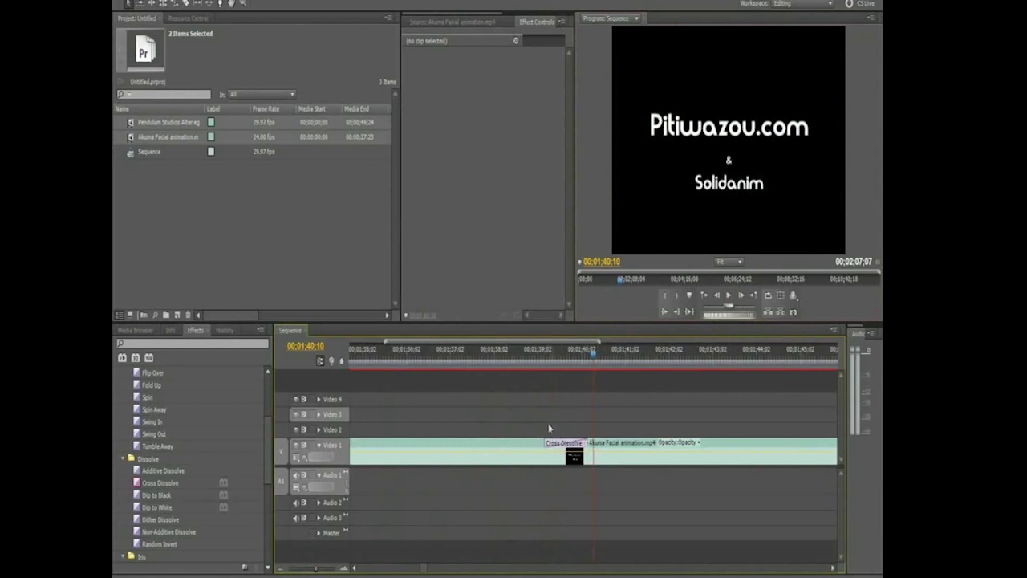
pyautogui.click(566, 371)
pyautogui.moveTo(566, 371); pyautogui.dragTo(555, 384)
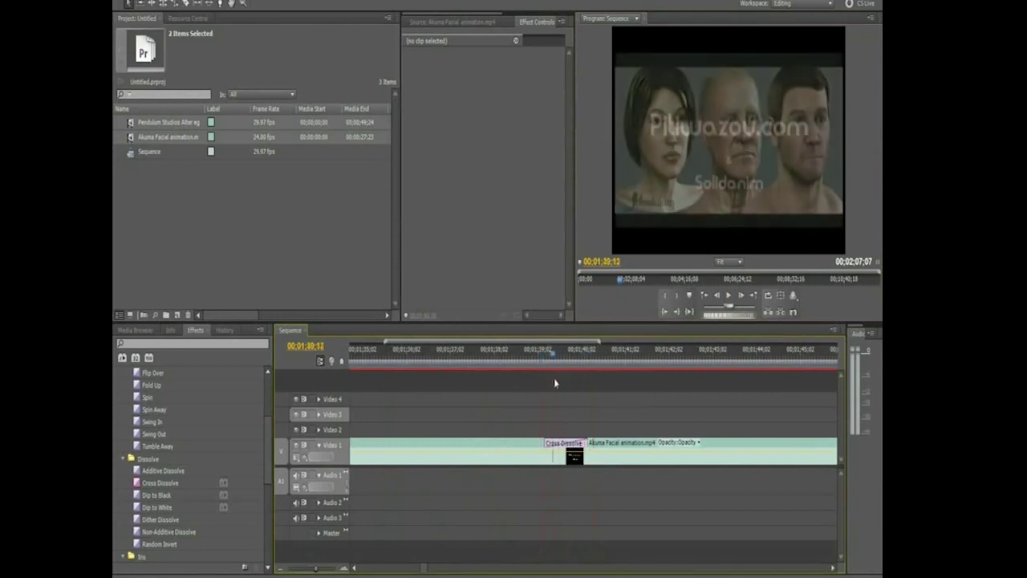
pyautogui.click(577, 444)
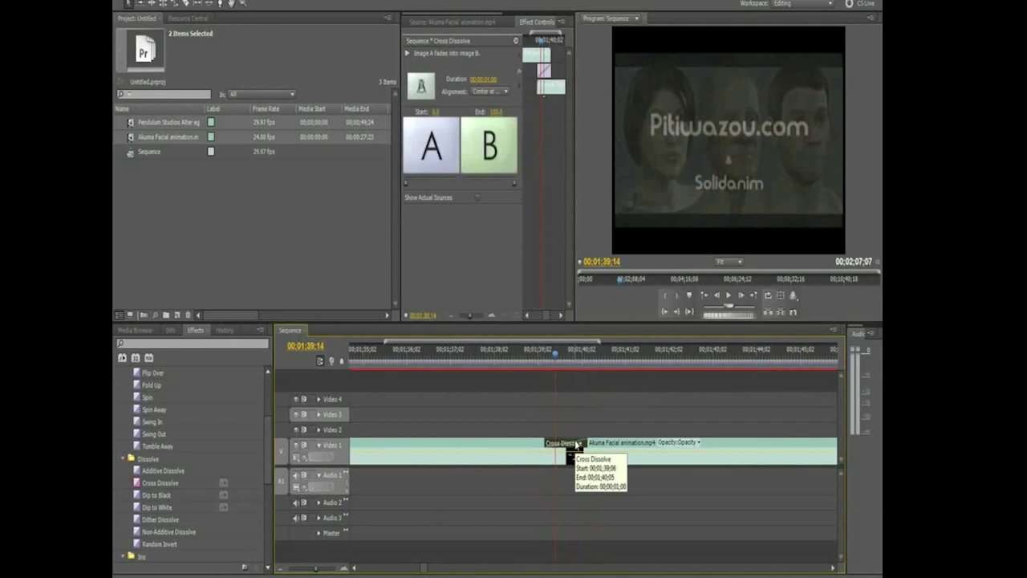
pyautogui.press('Delete')
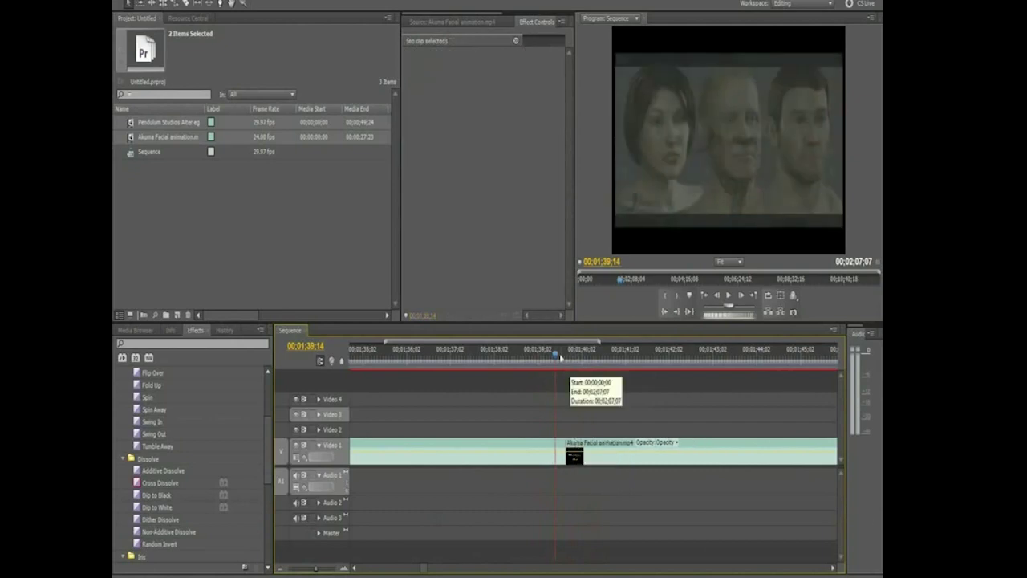
pyautogui.click(568, 360)
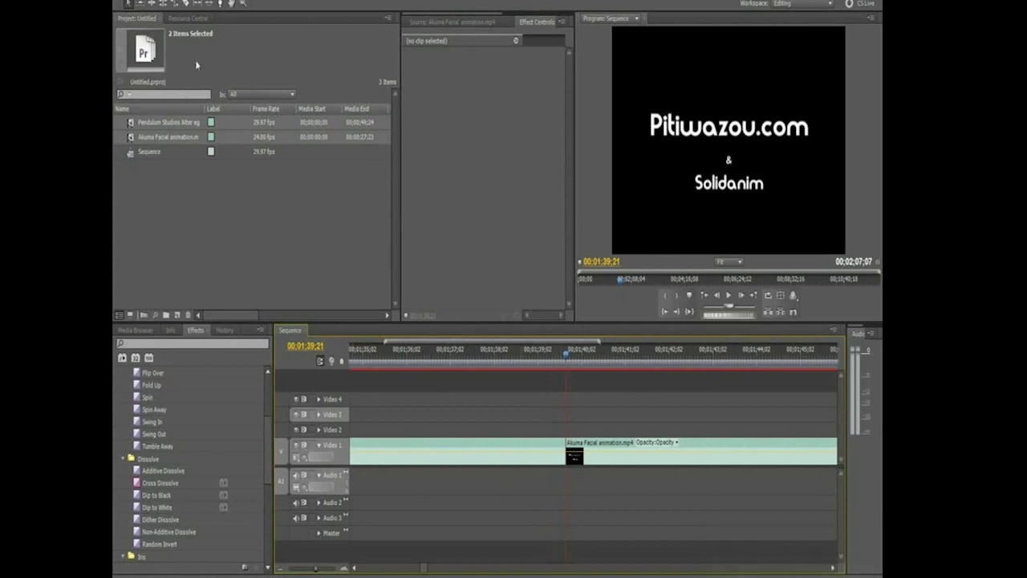
pyautogui.click(129, 2)
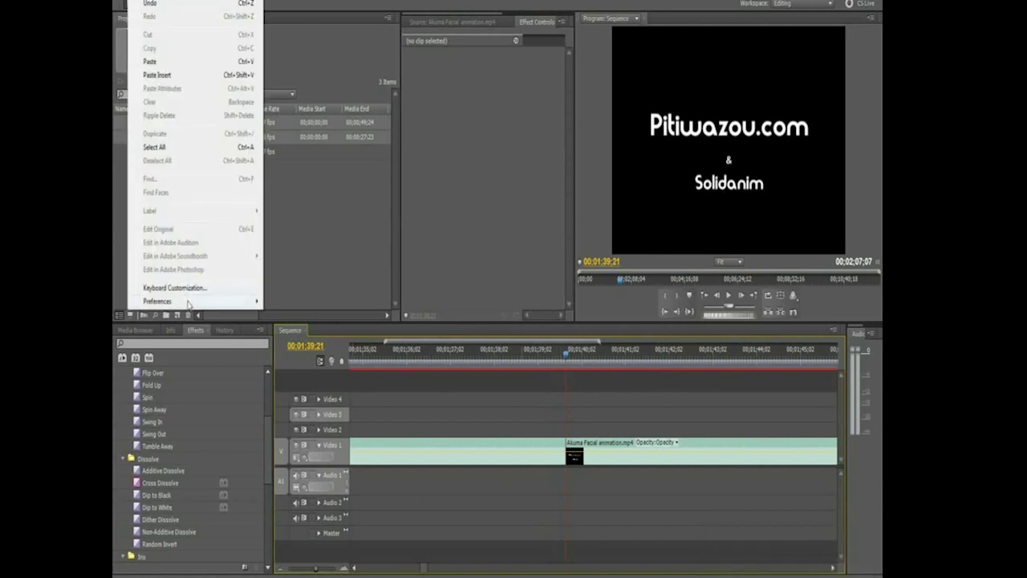
pyautogui.moveTo(241, 301)
pyautogui.click(287, 301)
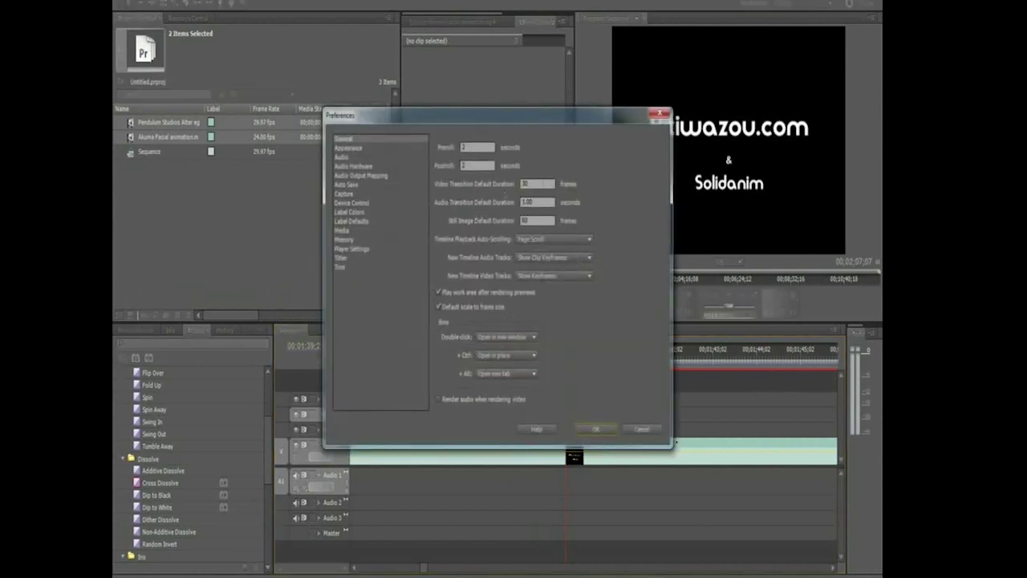
pyautogui.click(539, 184)
pyautogui.click(642, 430)
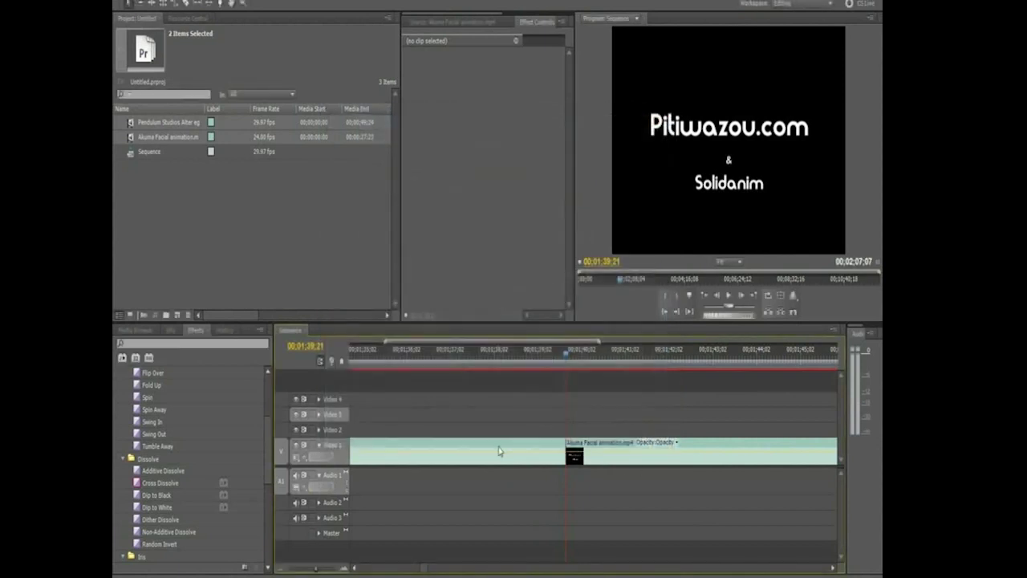
pyautogui.moveTo(496, 406); pyautogui.dragTo(650, 522)
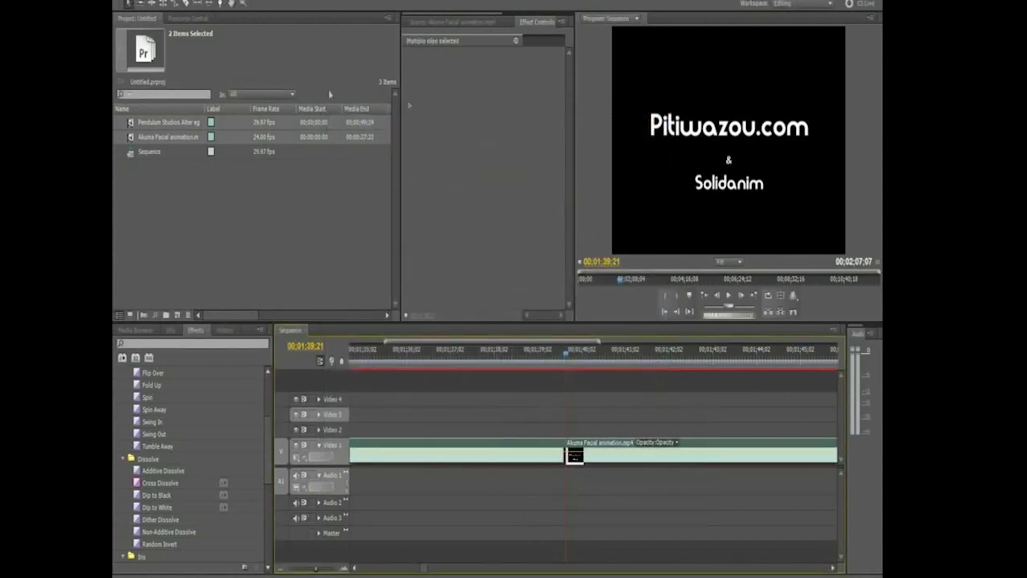
pyautogui.hotkey('alt', 's')
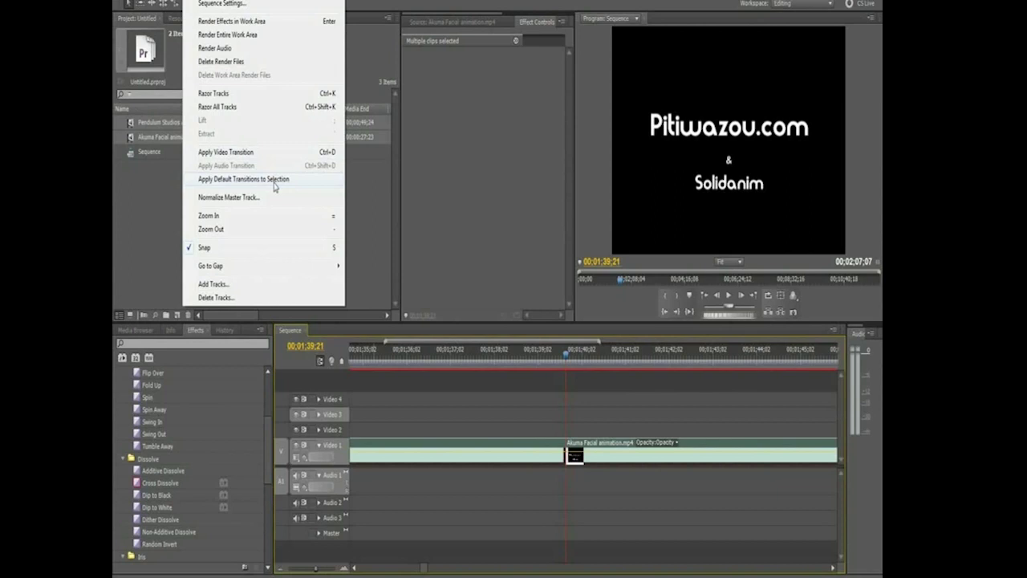
pyautogui.click(274, 184)
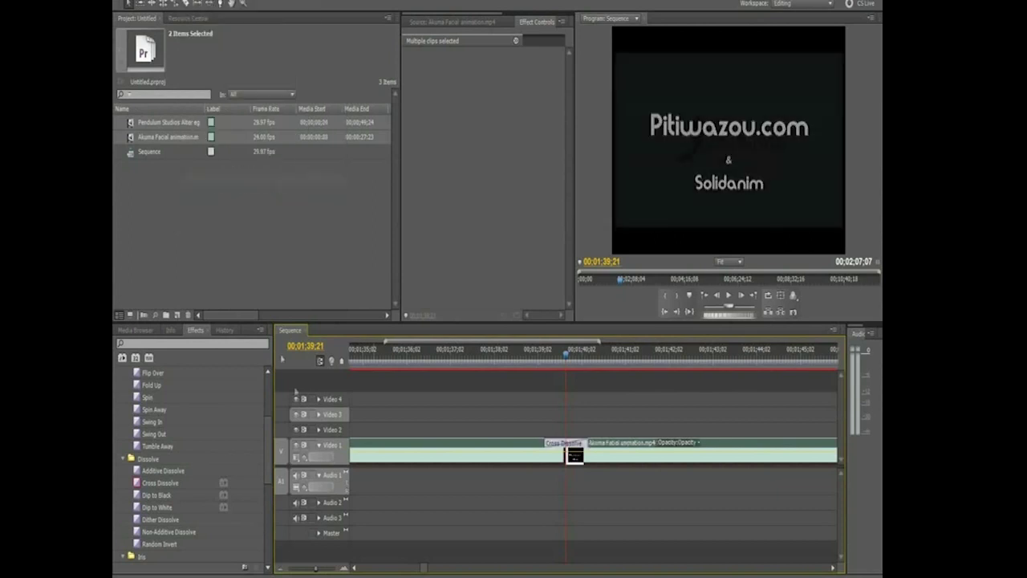
pyautogui.moveTo(565, 355)
pyautogui.mouseDown()
pyautogui.moveTo(536, 391)
pyautogui.moveTo(536, 410)
pyautogui.moveTo(553, 413)
pyautogui.mouseUp()
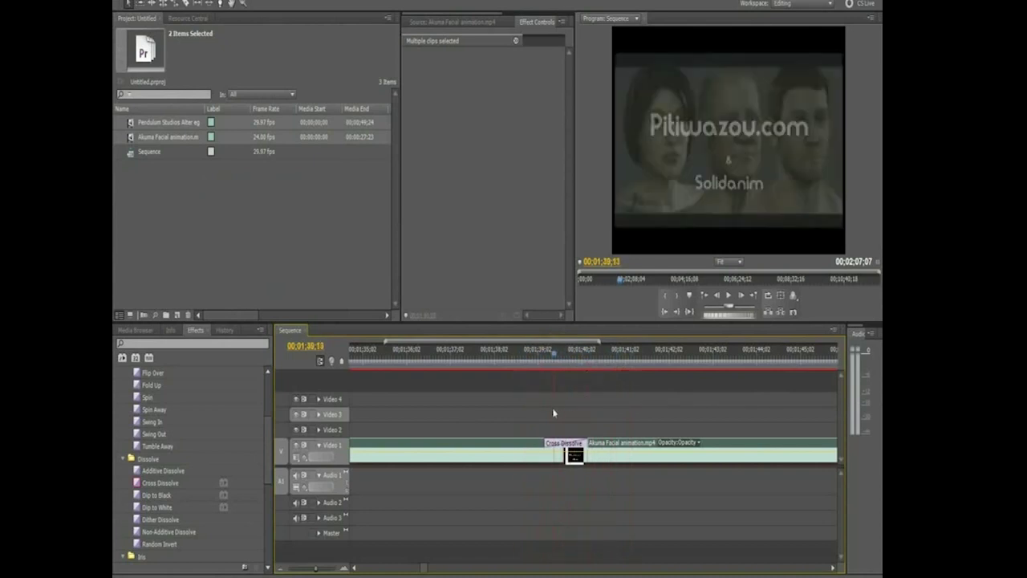
pyautogui.press('Delete')
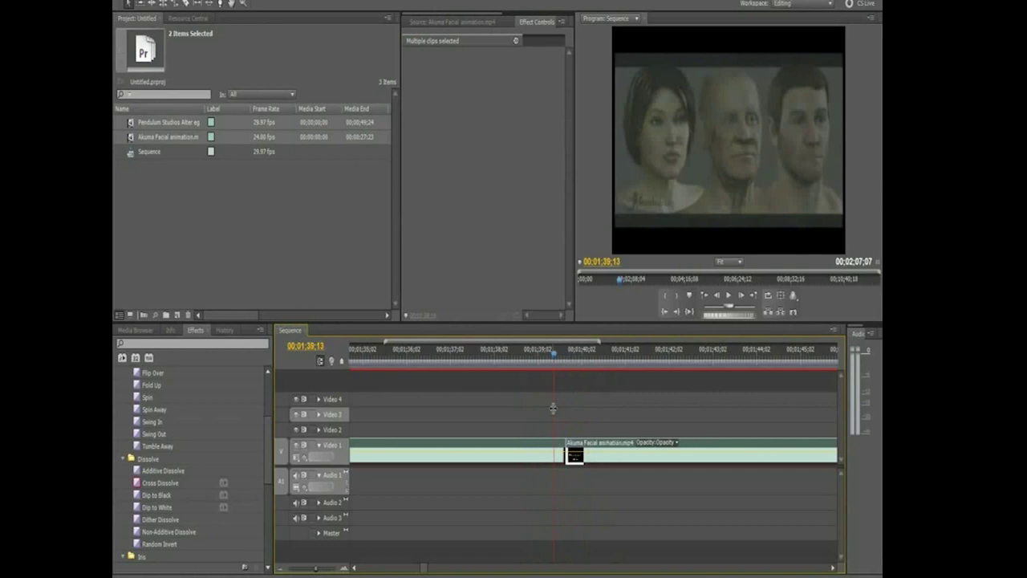
pyautogui.click(449, 359)
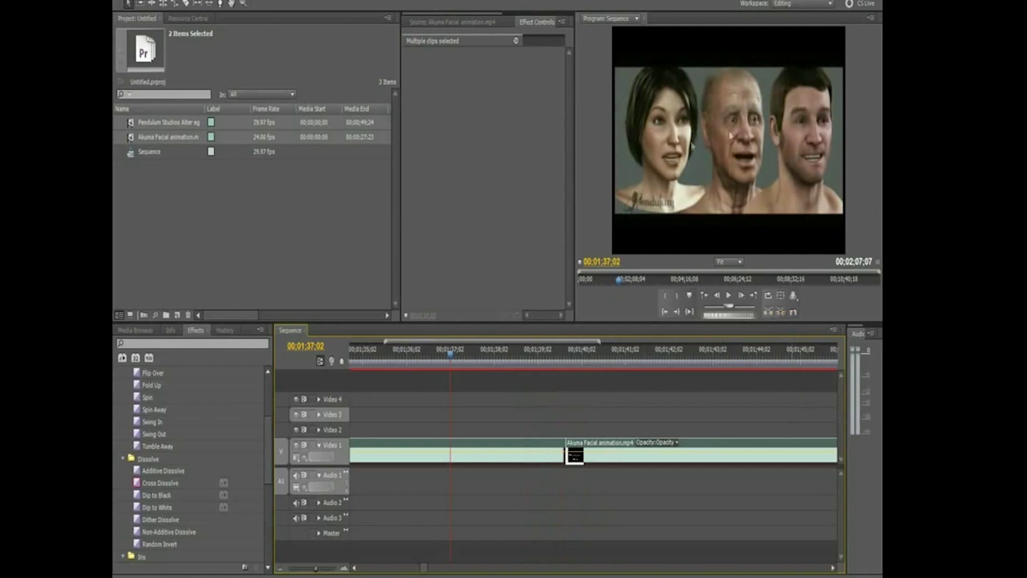
pyautogui.click(718, 295)
pyautogui.click(753, 294)
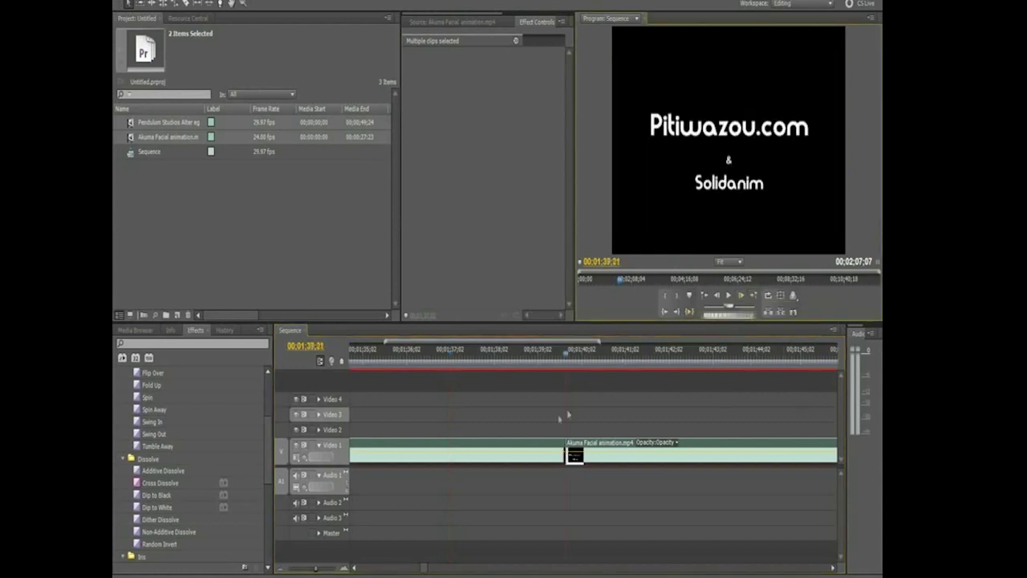
pyautogui.moveTo(317, 568); pyautogui.dragTo(297, 571)
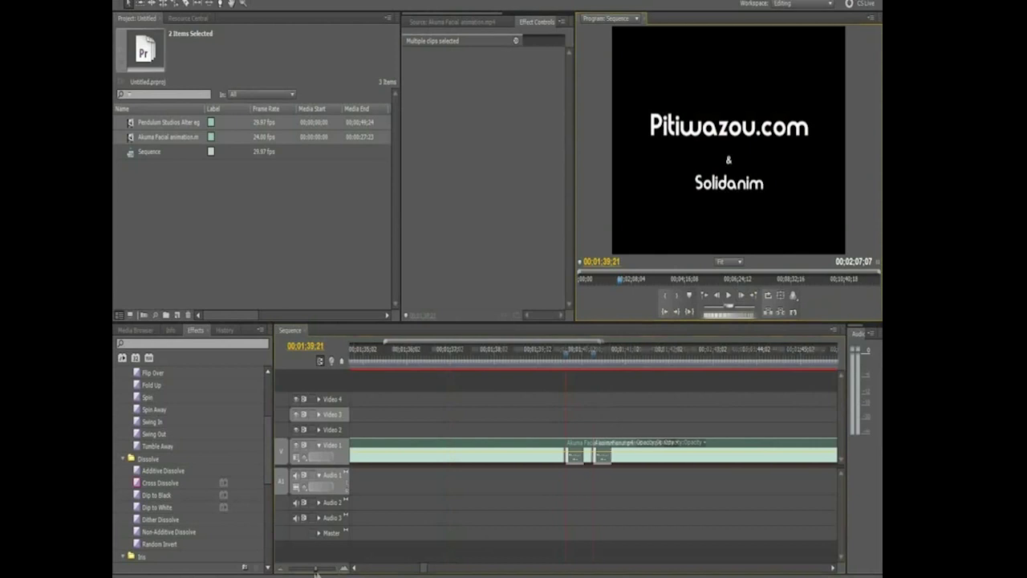
pyautogui.click(754, 294)
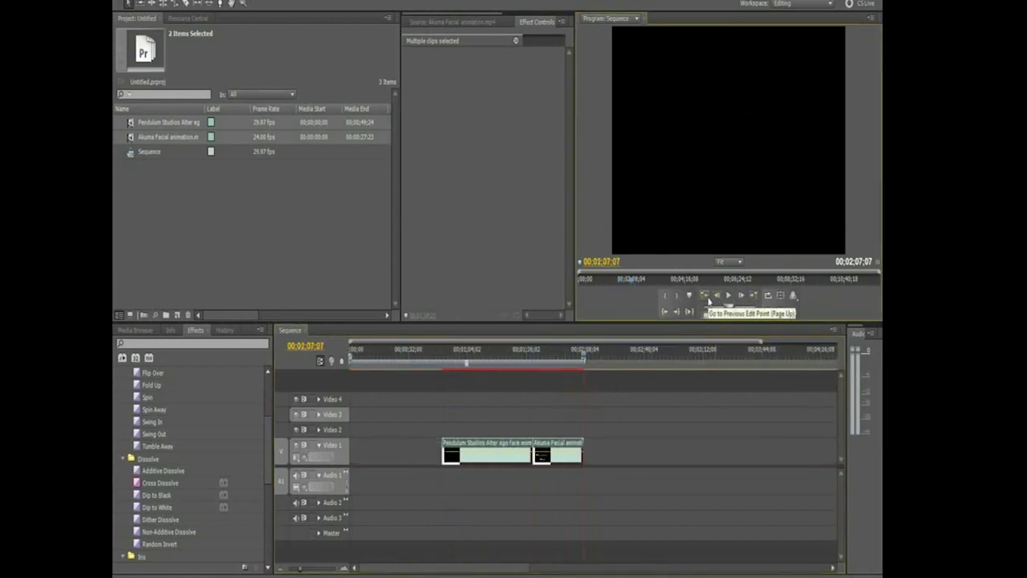
pyautogui.click(706, 296)
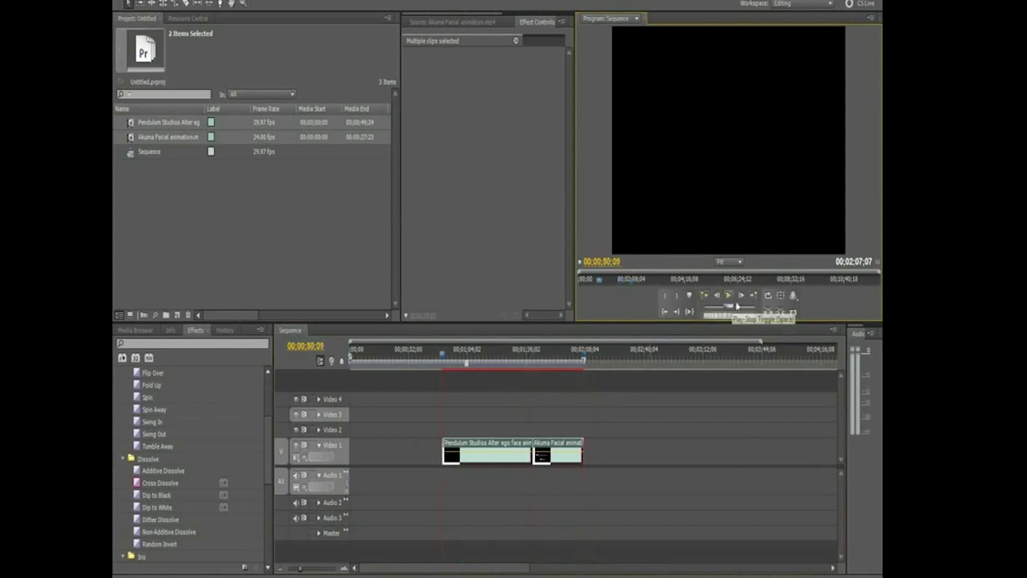
pyautogui.click(753, 299)
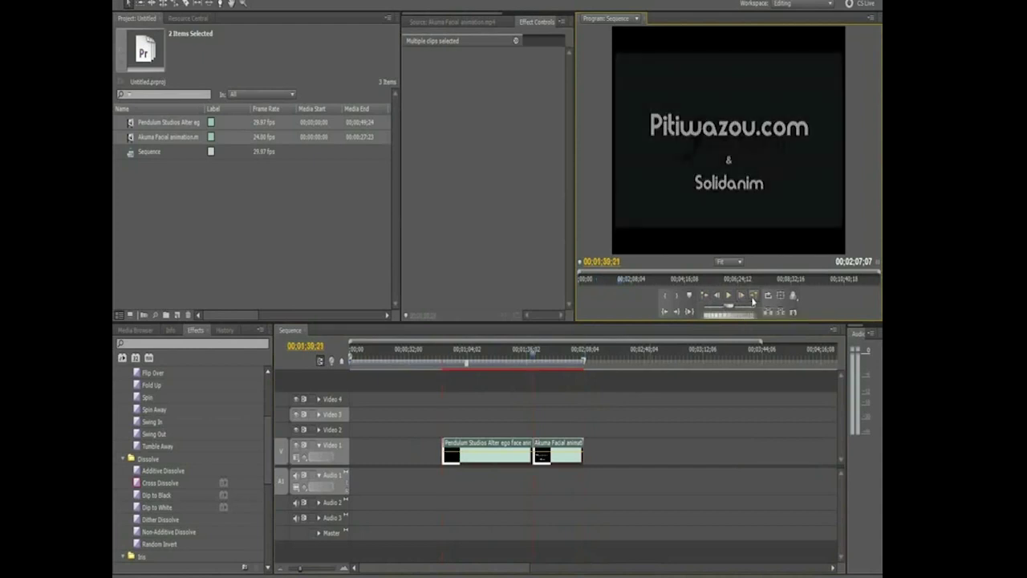
pyautogui.click(753, 299)
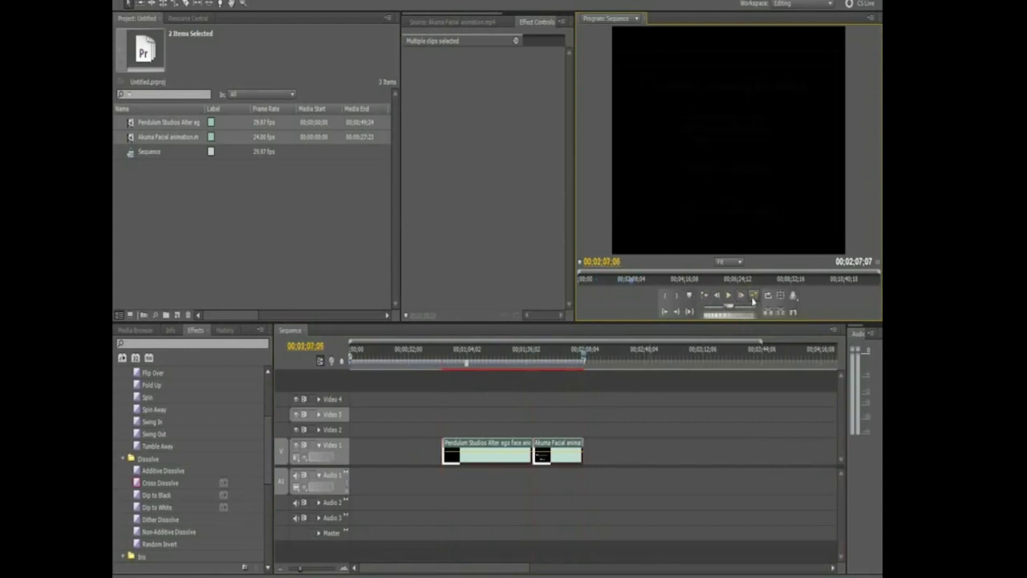
pyautogui.moveTo(523, 366); pyautogui.dragTo(546, 365)
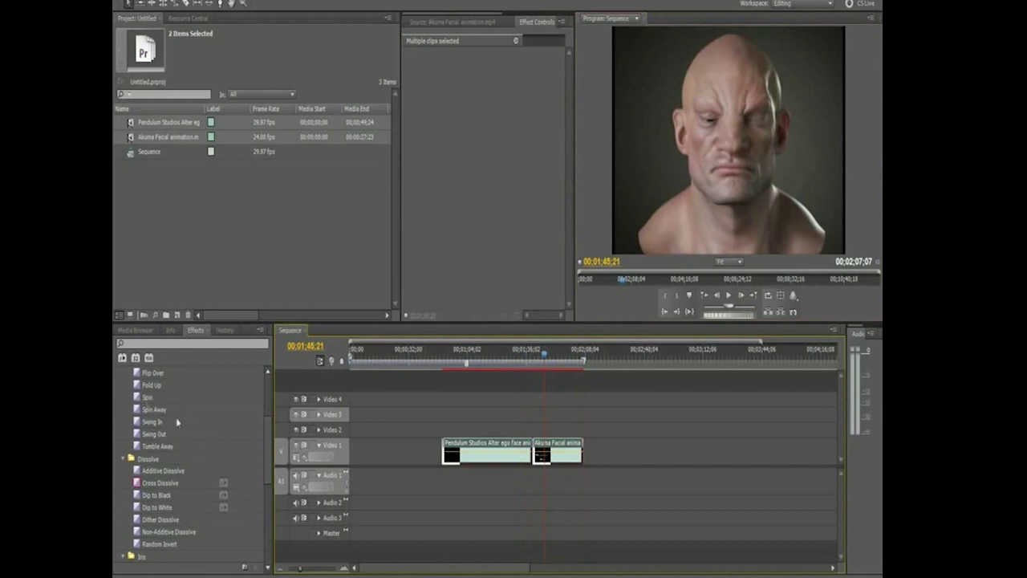
pyautogui.scroll(3, 180, 411)
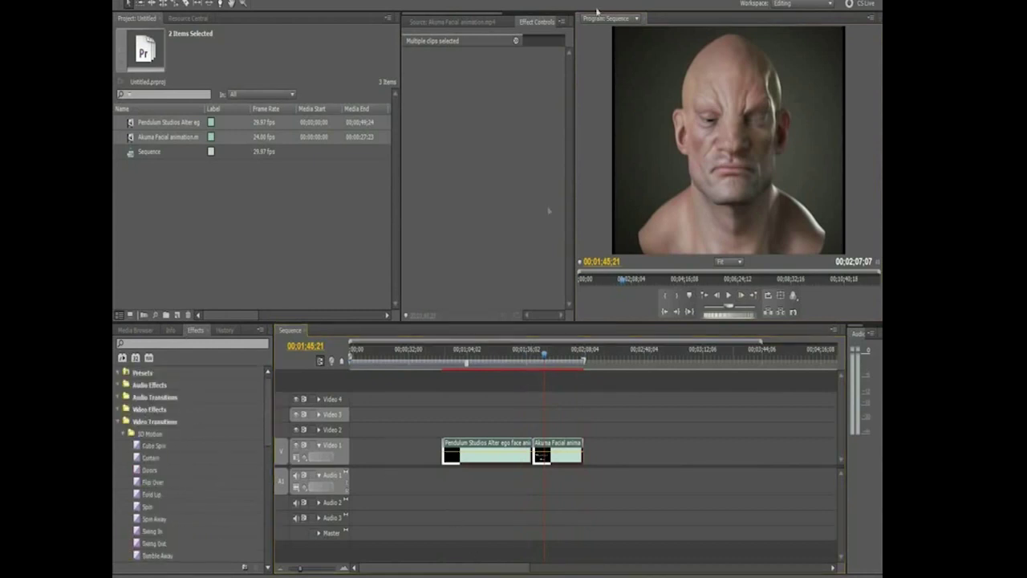
# - Clear the timeline and place Akuma Facial animation on Video 3 at the start
pyautogui.press('Delete')
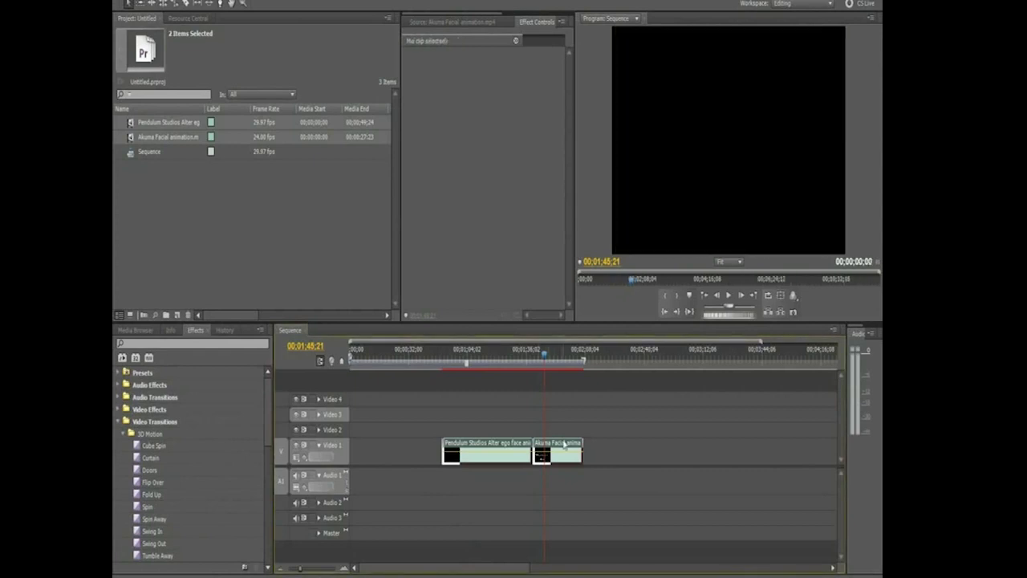
pyautogui.click(177, 141)
pyautogui.moveTo(176, 141); pyautogui.dragTo(348, 421)
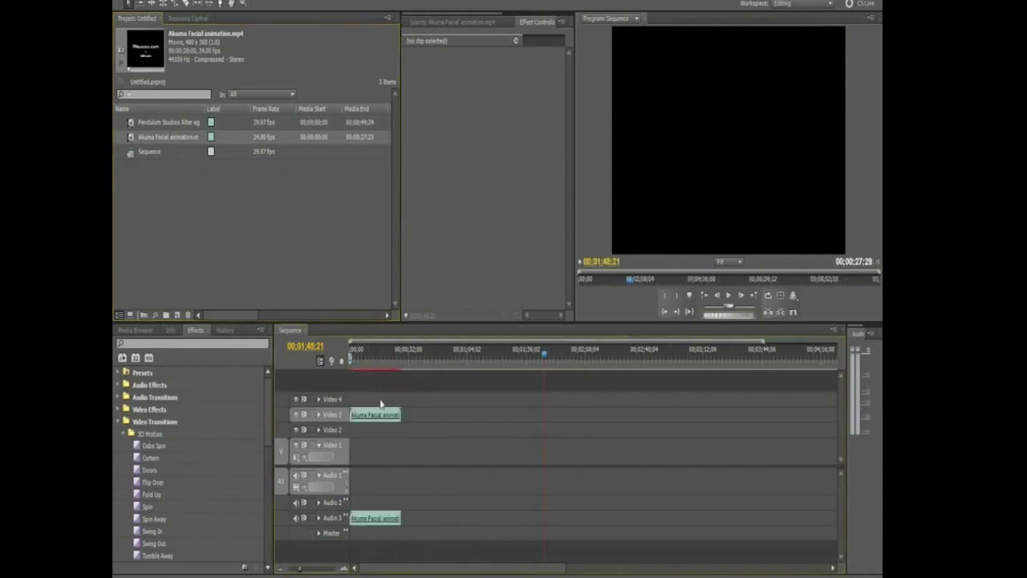
pyautogui.click(377, 355)
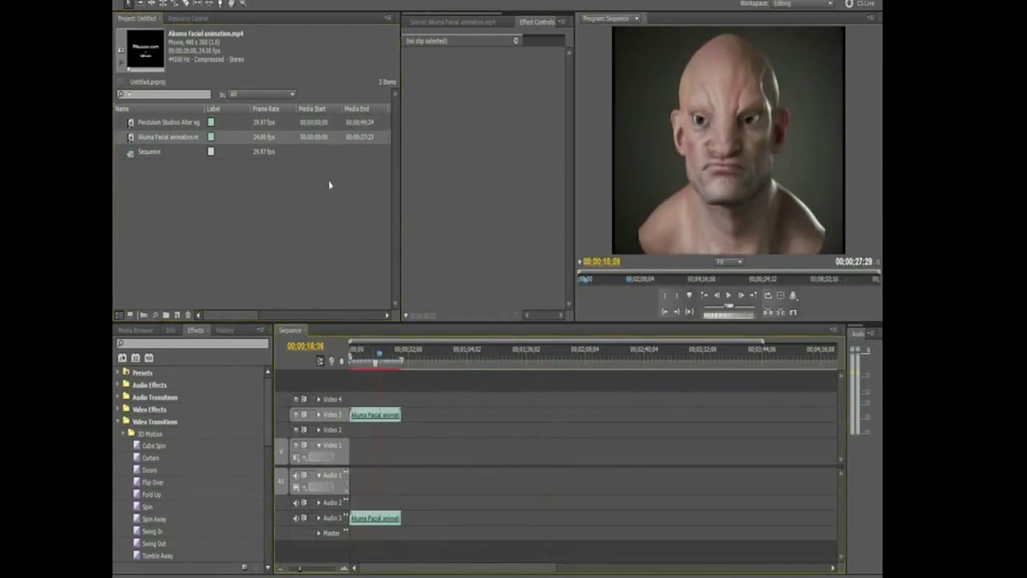
# - Mark a source range on the Pendulum Studios clip starting at 00;00;14;29
pyautogui.doubleClick(131, 124)
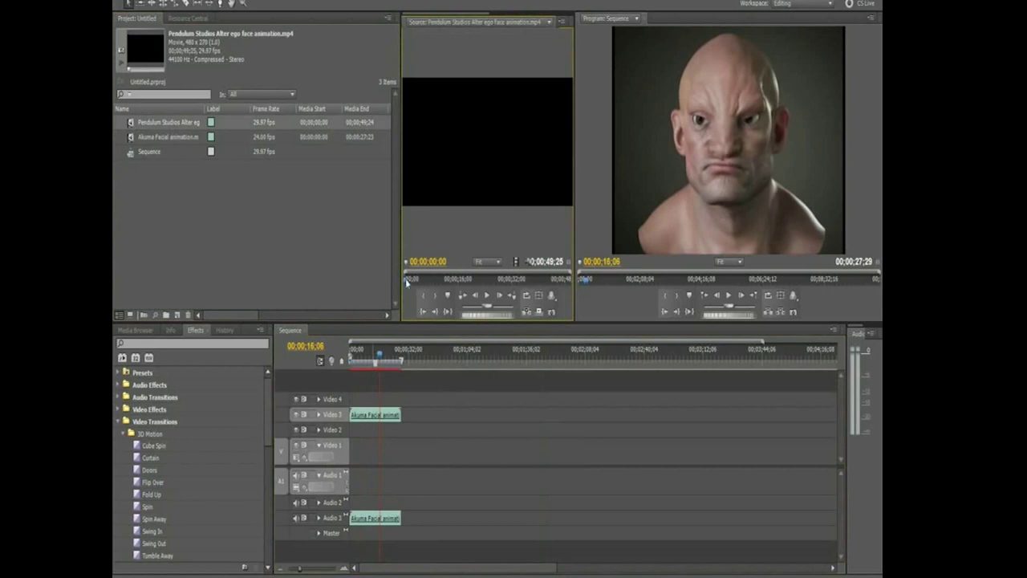
pyautogui.moveTo(411, 279); pyautogui.dragTo(456, 279)
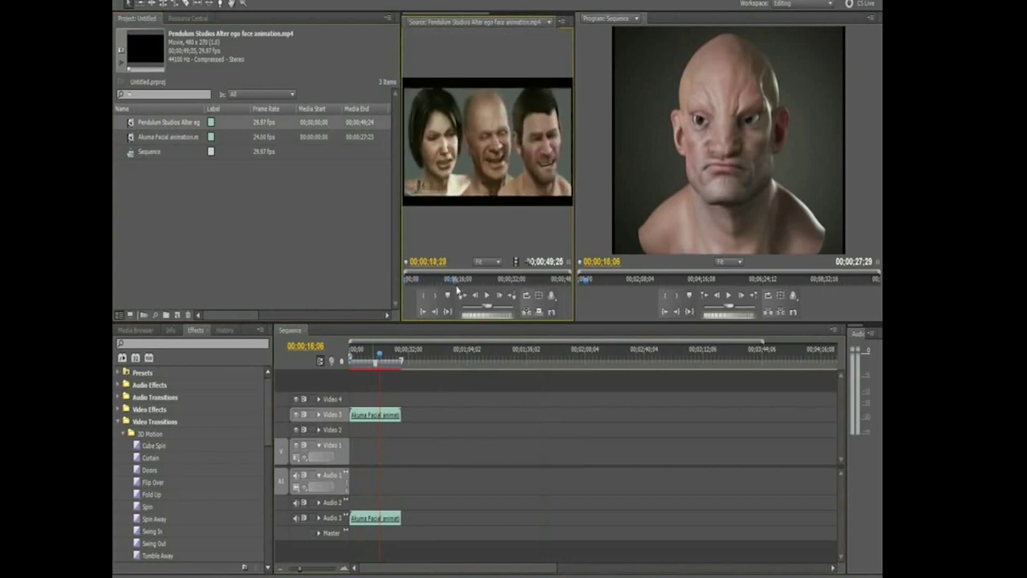
pyautogui.press('i')
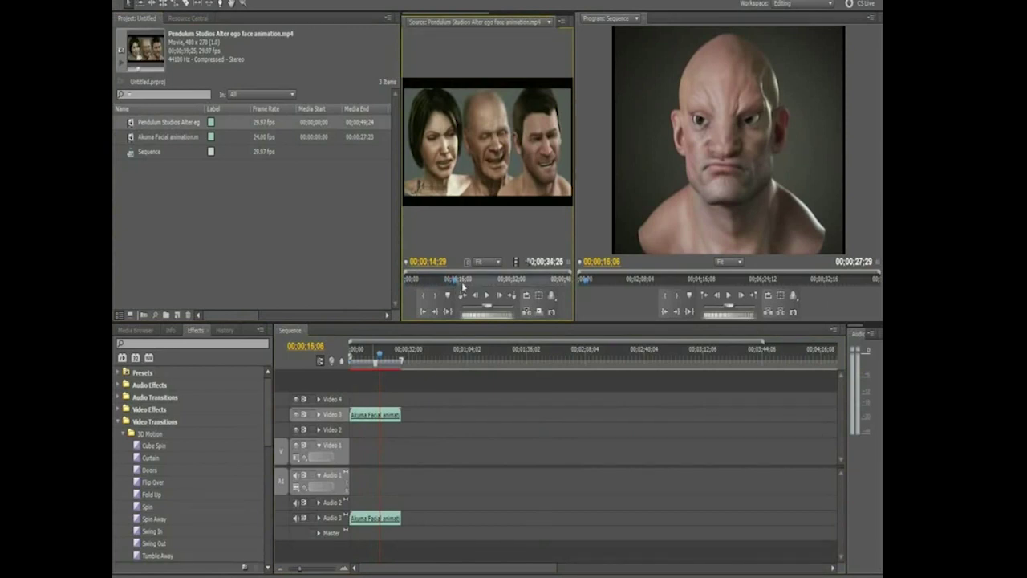
pyautogui.moveTo(459, 283); pyautogui.dragTo(496, 282)
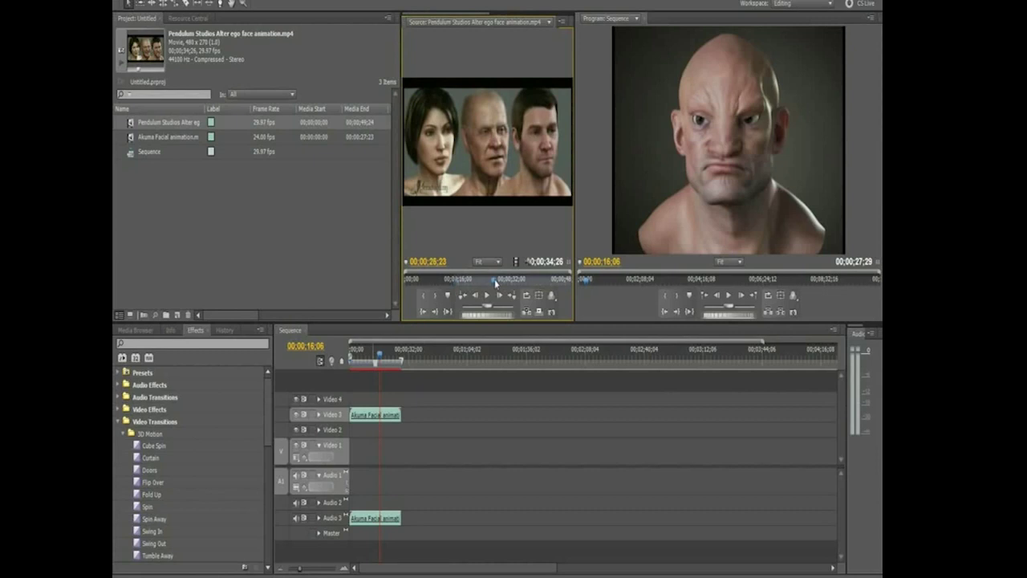
pyautogui.press('o')
pyautogui.moveTo(495, 283); pyautogui.dragTo(485, 282)
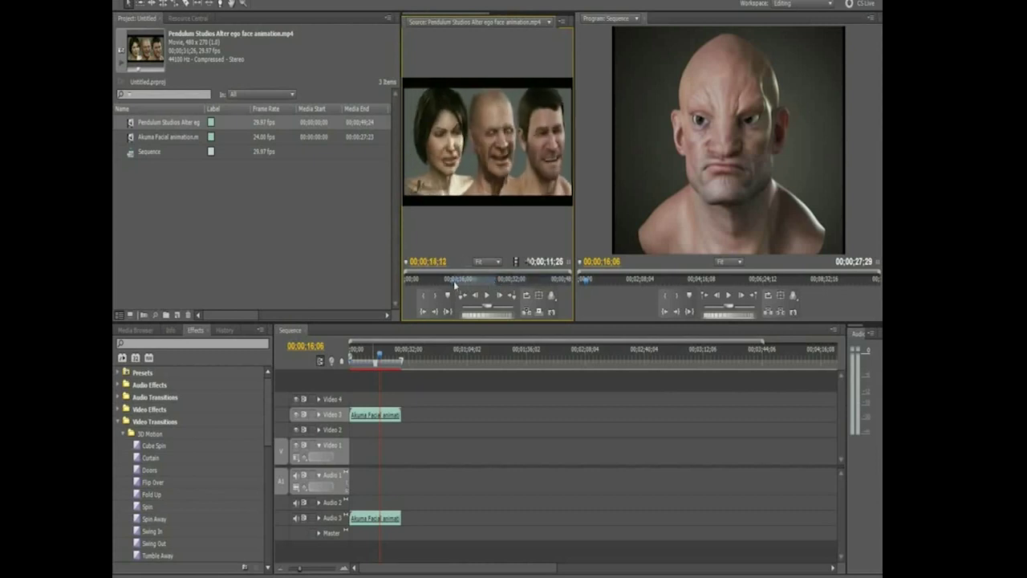
# - Set sequence In and Out points, ending at 18;23
pyautogui.moveTo(378, 363); pyautogui.dragTo(369, 363)
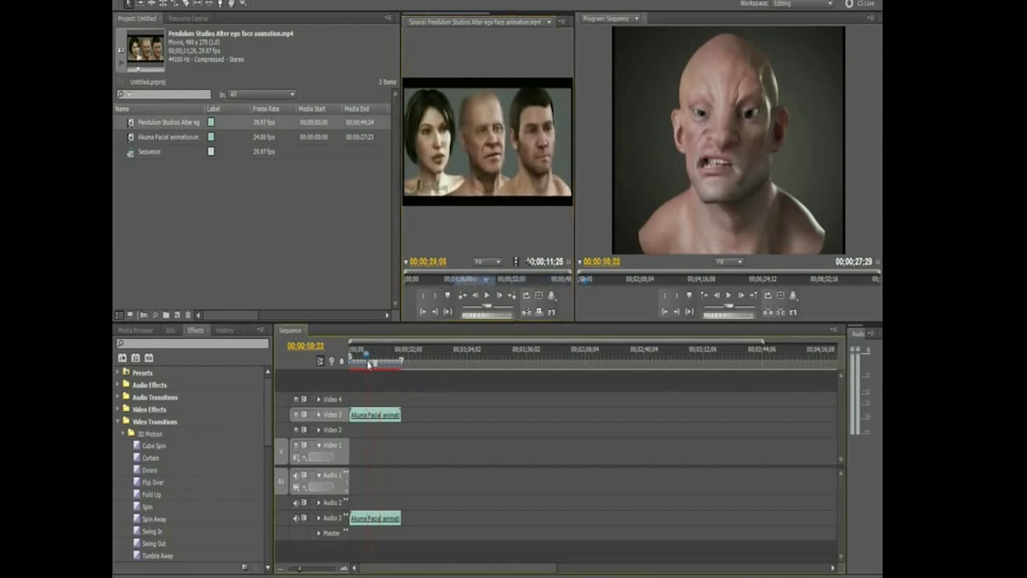
pyautogui.press('i')
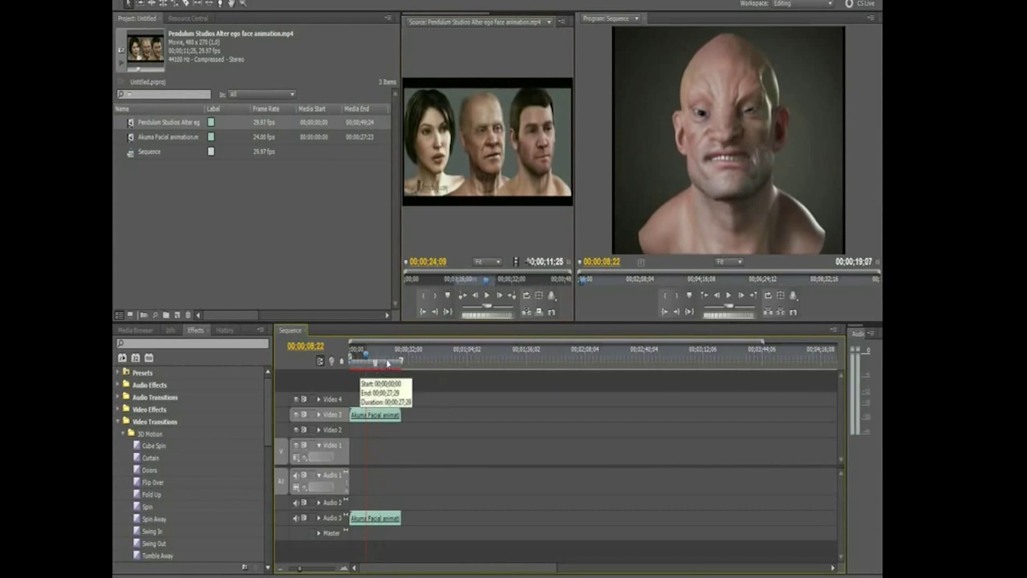
pyautogui.click(388, 363)
pyautogui.press('o')
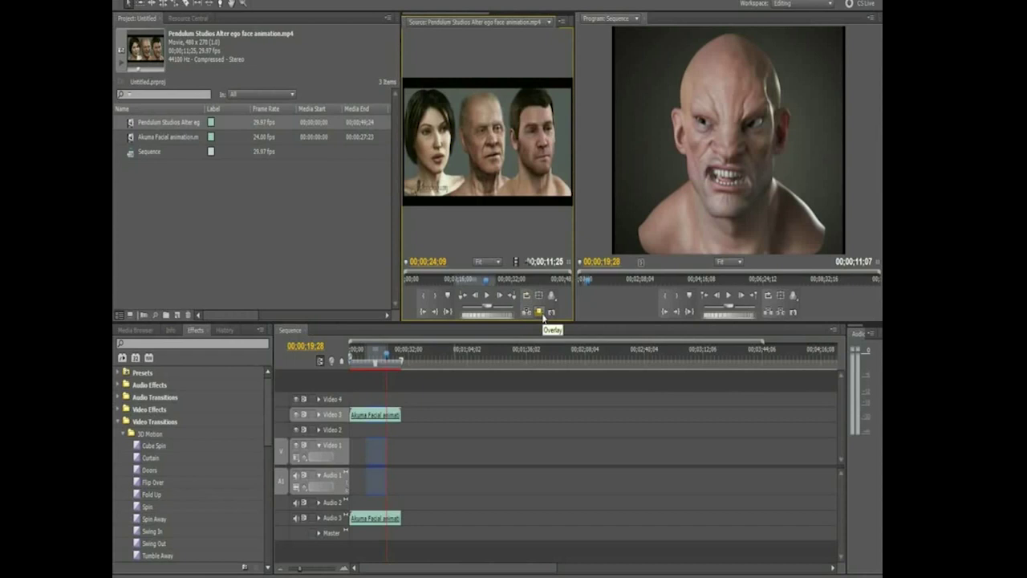
# - Overwrite the marked Pendulum range into the sequence with Fit Clip, then move it to Video 3
pyautogui.click(543, 316)
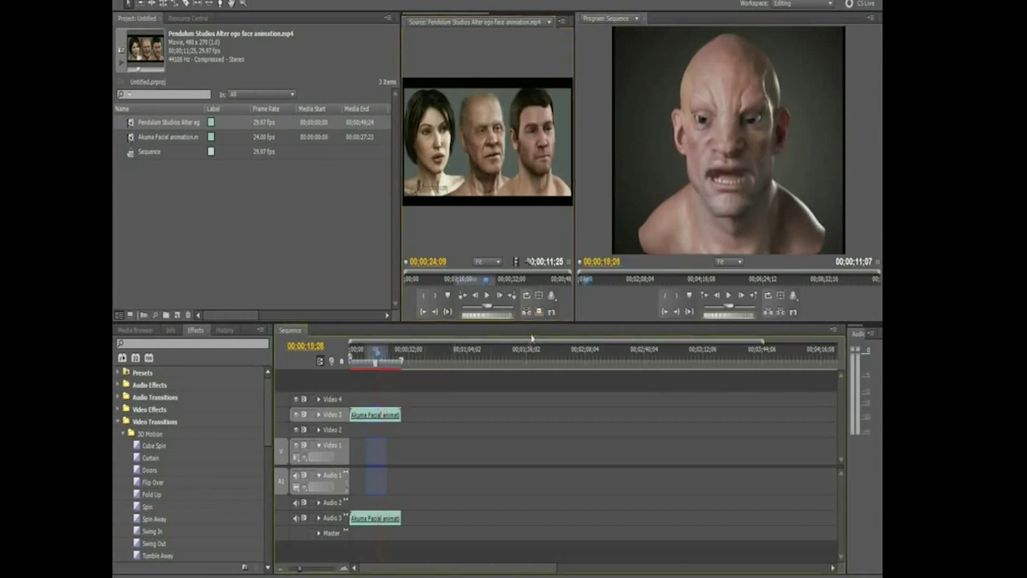
pyautogui.click(479, 280)
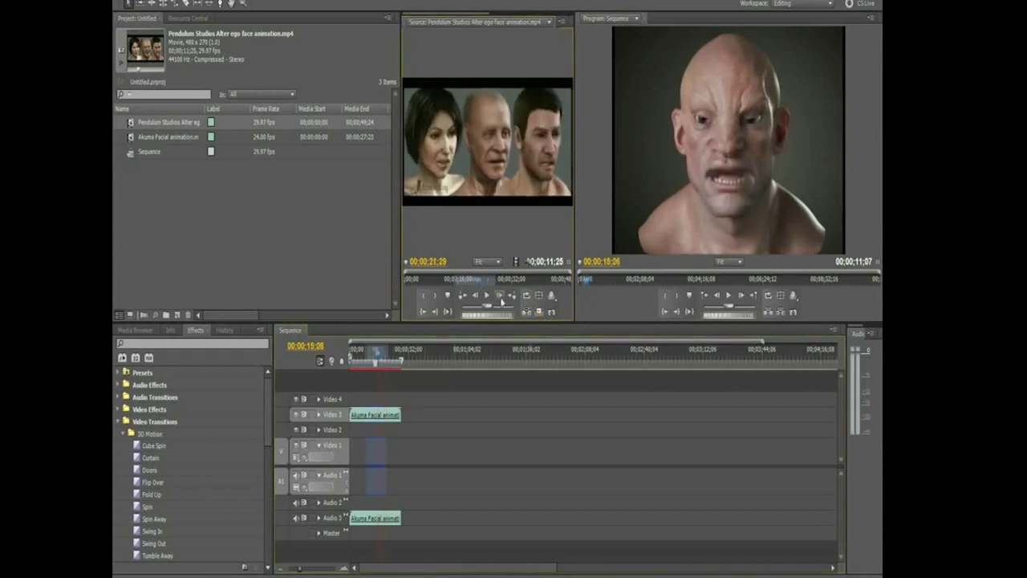
pyautogui.click(541, 318)
pyautogui.moveTo(481, 204); pyautogui.dragTo(571, 428)
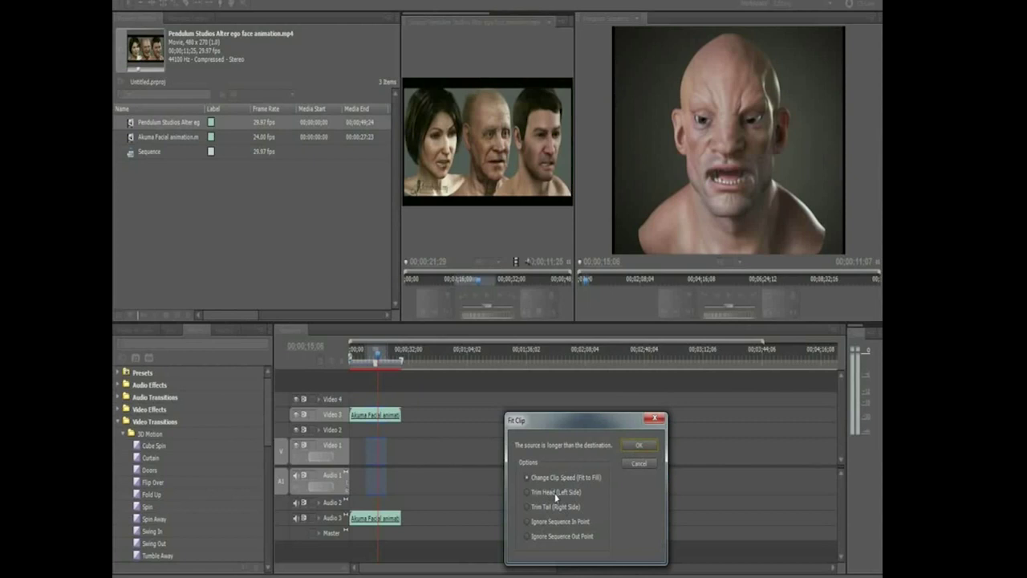
pyautogui.click(636, 446)
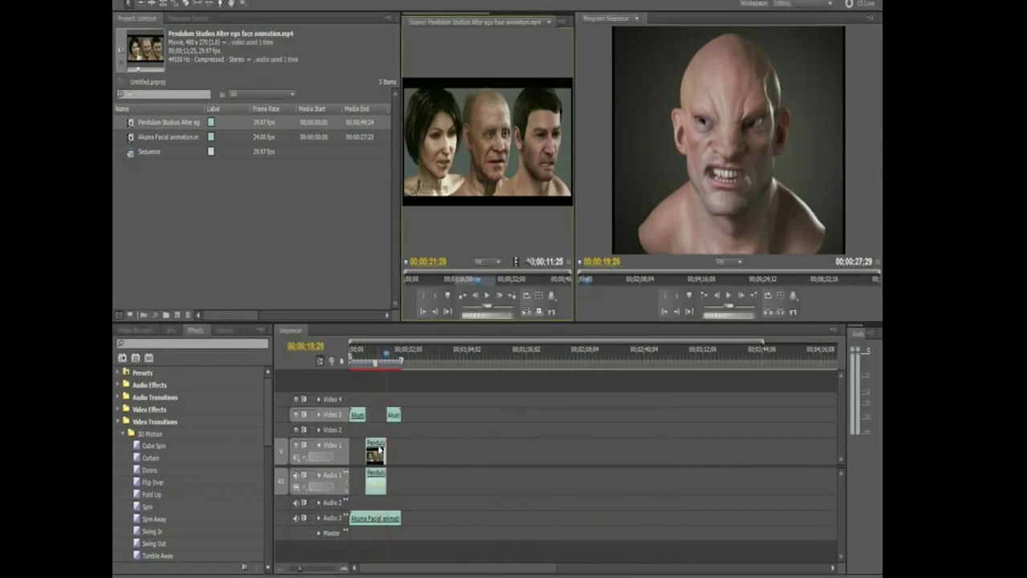
pyautogui.moveTo(378, 451); pyautogui.dragTo(376, 414)
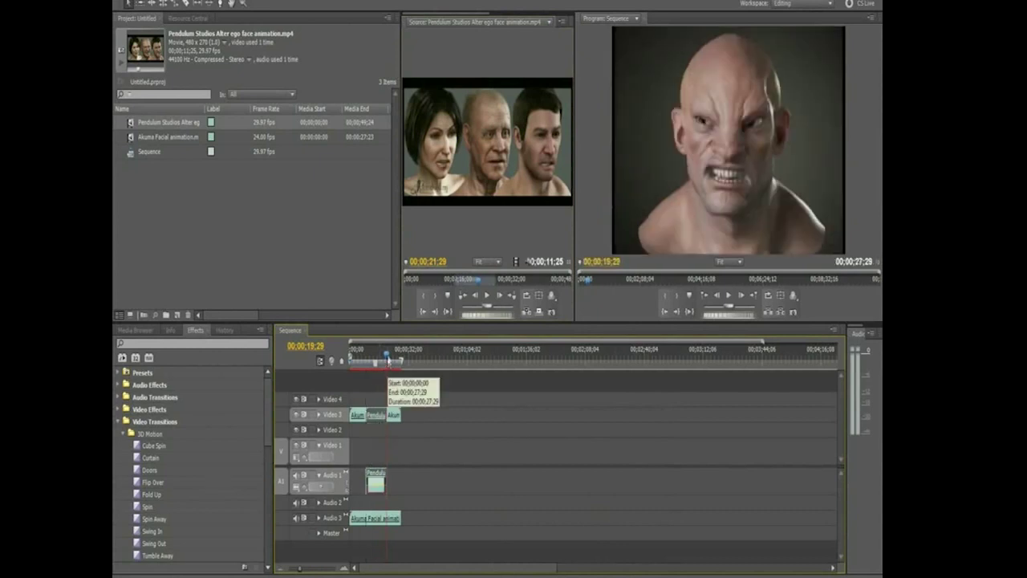
pyautogui.moveTo(387, 356); pyautogui.dragTo(378, 351)
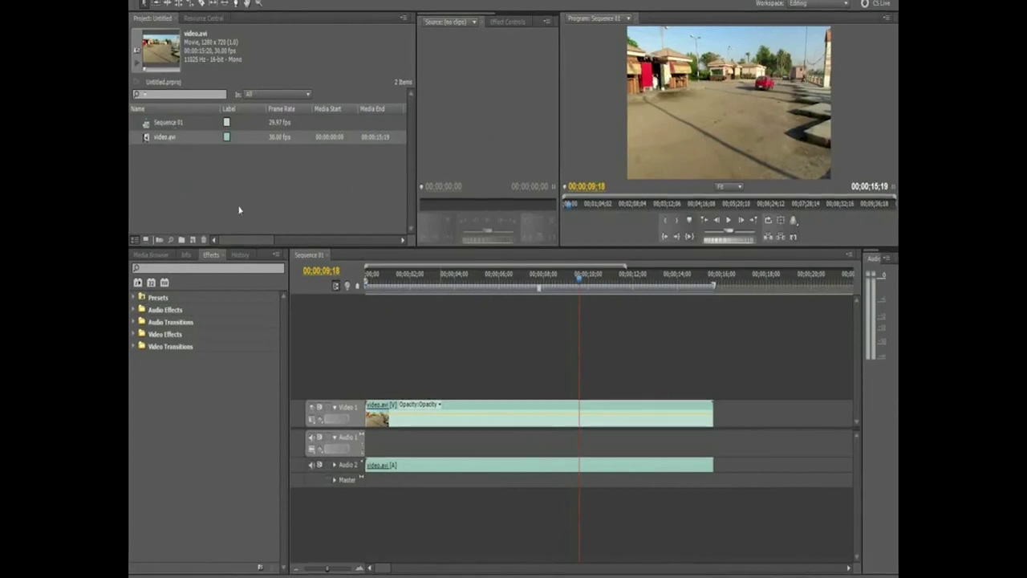
pyautogui.moveTo(402, 277)
pyautogui.mouseDown()
pyautogui.moveTo(628, 273)
pyautogui.moveTo(403, 271)
pyautogui.mouseUp()
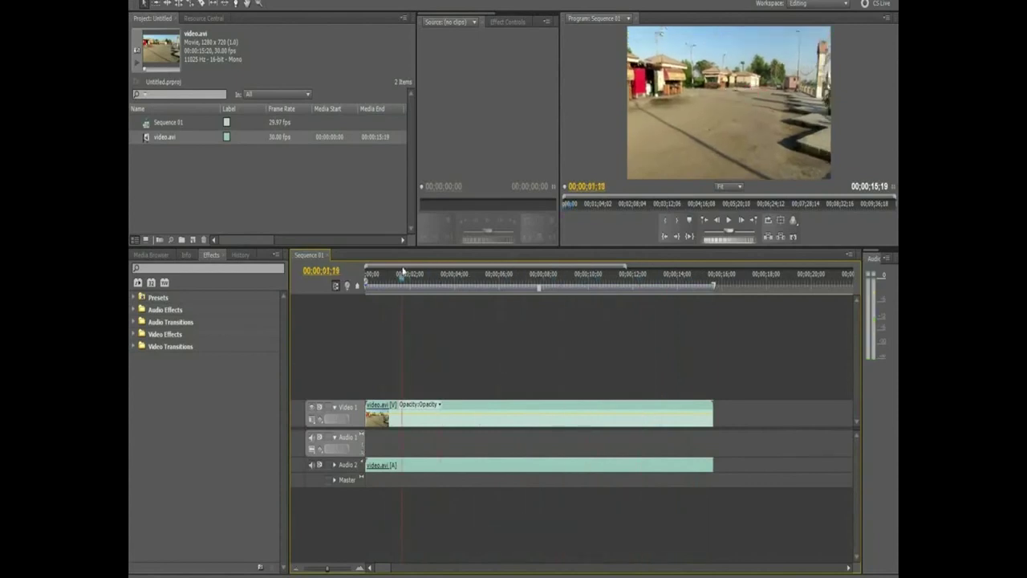
pyautogui.moveTo(403, 271); pyautogui.dragTo(403, 272)
# - Review the new title's size and timebase settings, then cancel without creating it
pyautogui.click(146, 1)
pyautogui.moveTo(152, 5)
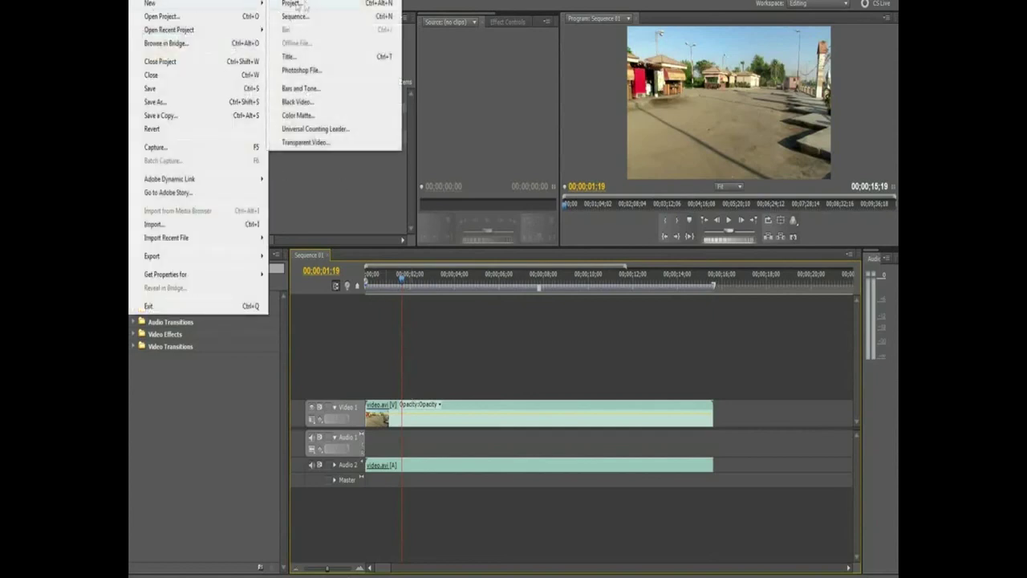
pyautogui.click(308, 57)
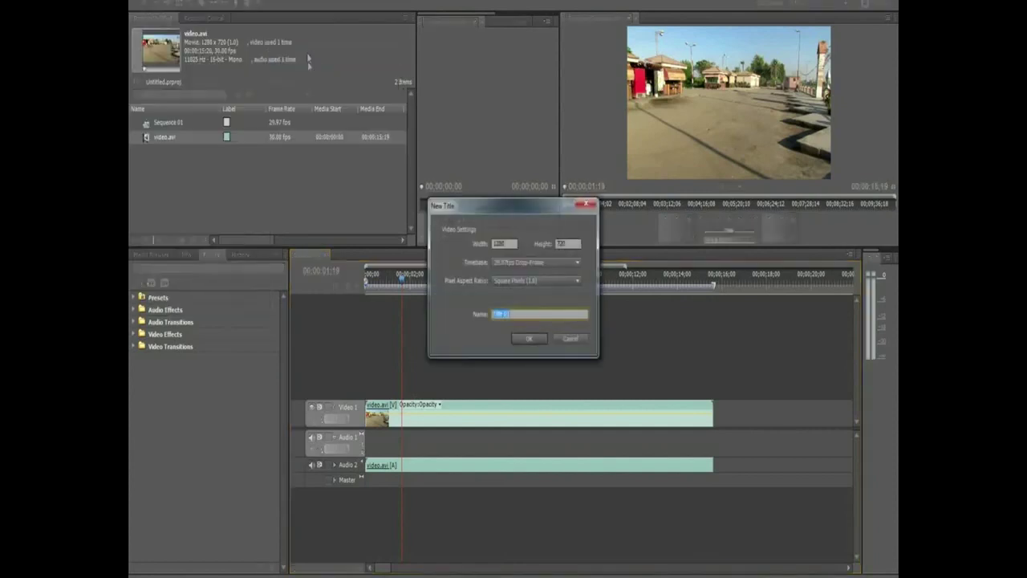
pyautogui.click(504, 244)
pyautogui.press('Tab')
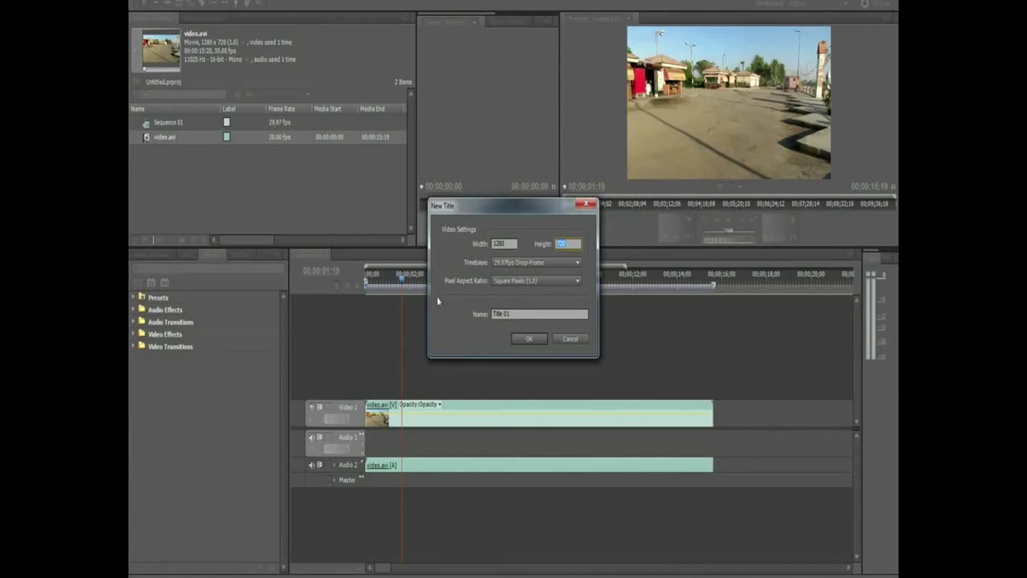
pyautogui.click(532, 265)
pyautogui.click(535, 265)
pyautogui.click(570, 339)
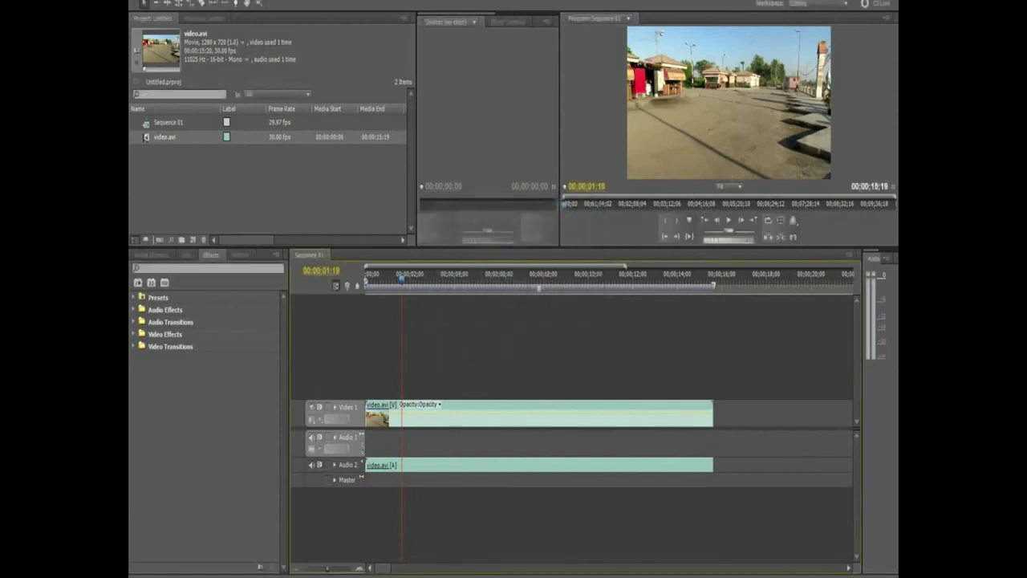
# - Create Title 01 from the Project panel's New Item list with default settings
pyautogui.click(193, 239)
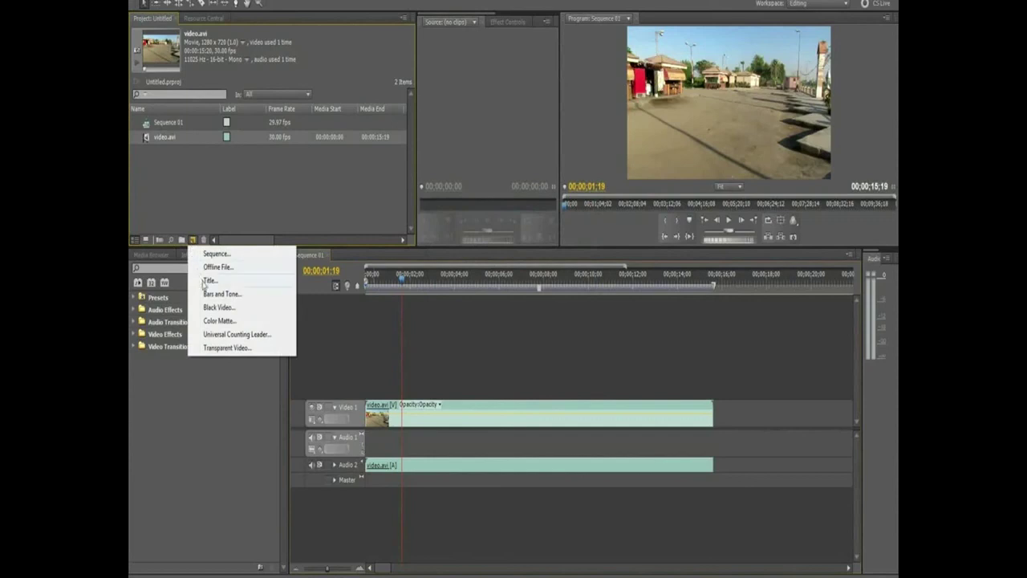
pyautogui.click(251, 12)
pyautogui.click(267, 2)
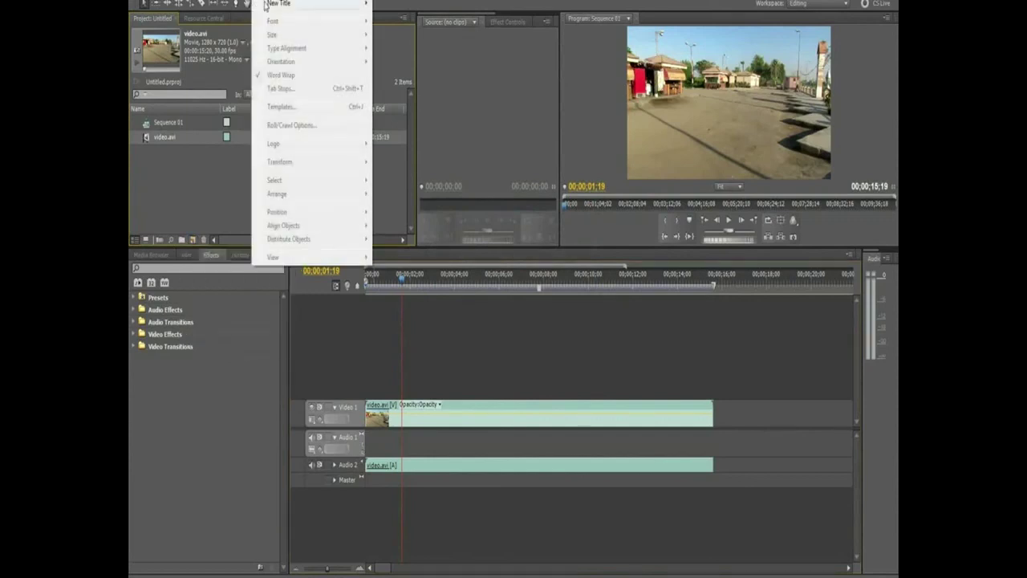
pyautogui.moveTo(281, 3)
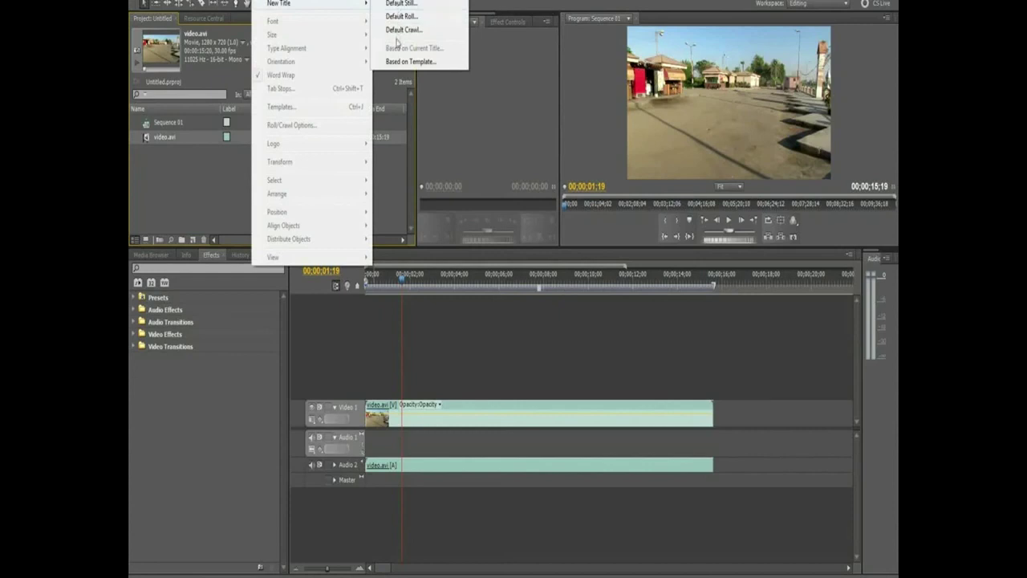
pyautogui.click(401, 16)
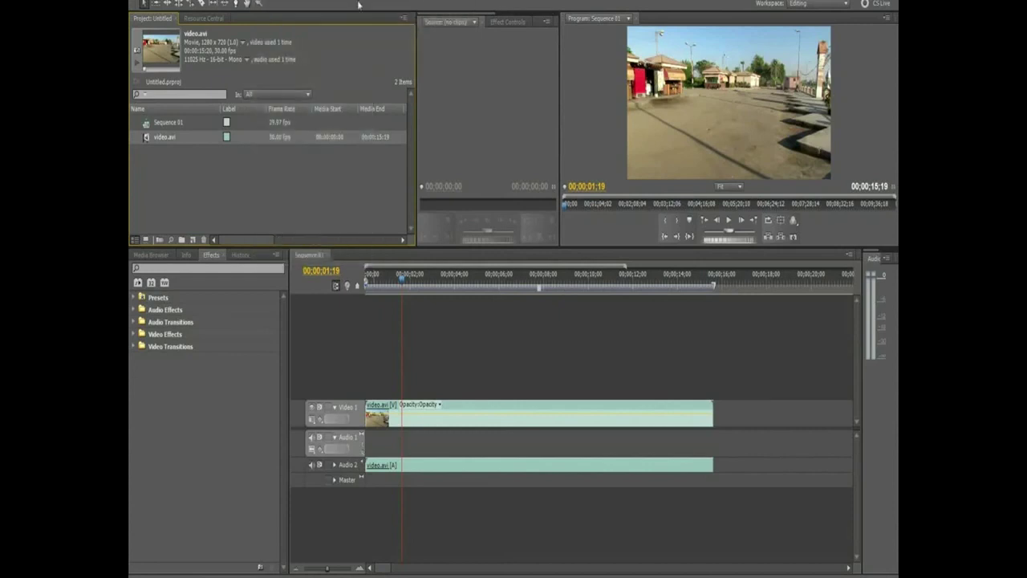
pyautogui.click(193, 239)
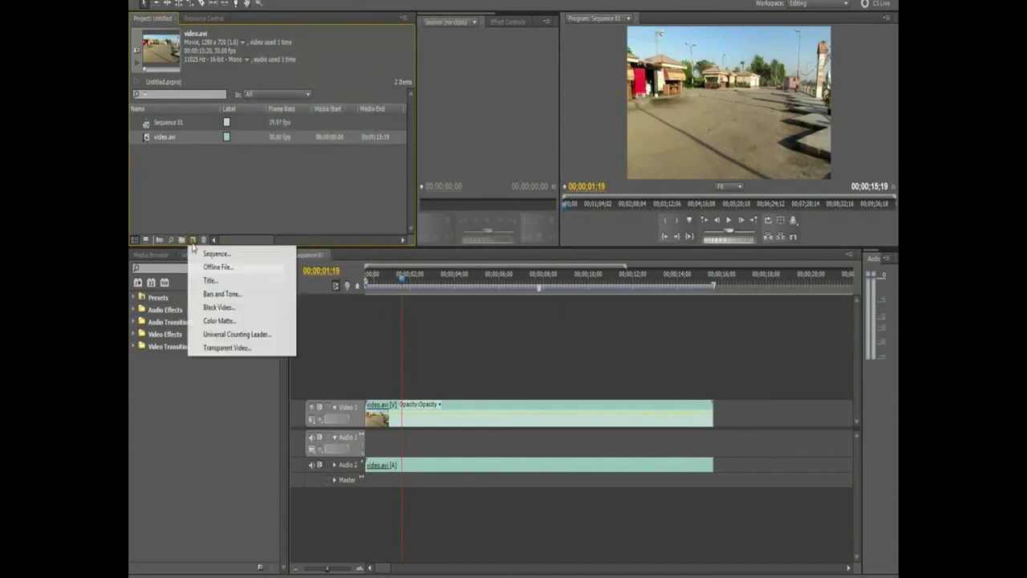
pyautogui.click(210, 280)
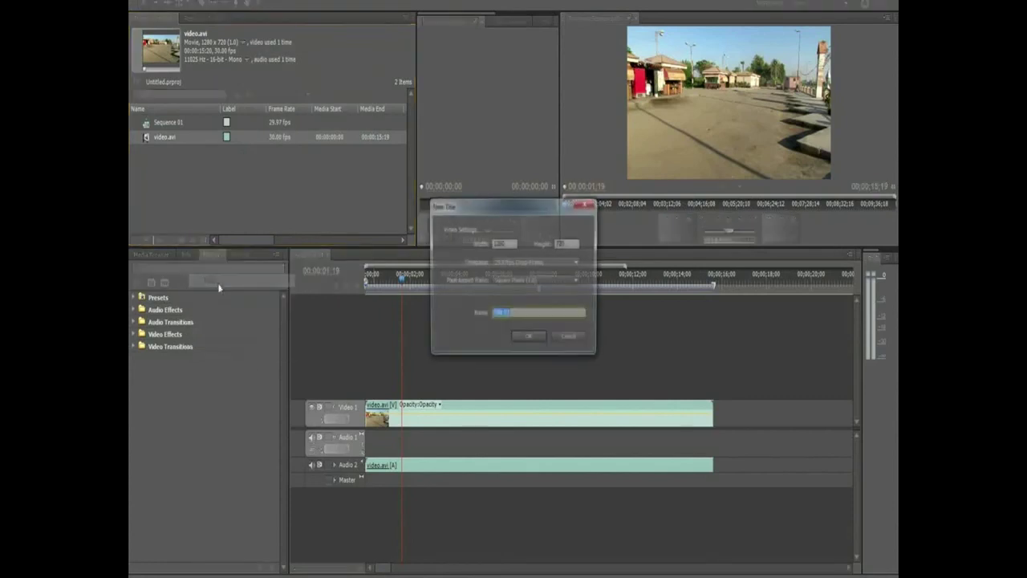
pyautogui.click(520, 336)
# - Draw a text box in the upper middle of Title 01 and type 'My first text'
pyautogui.moveTo(349, 42); pyautogui.dragTo(479, 56)
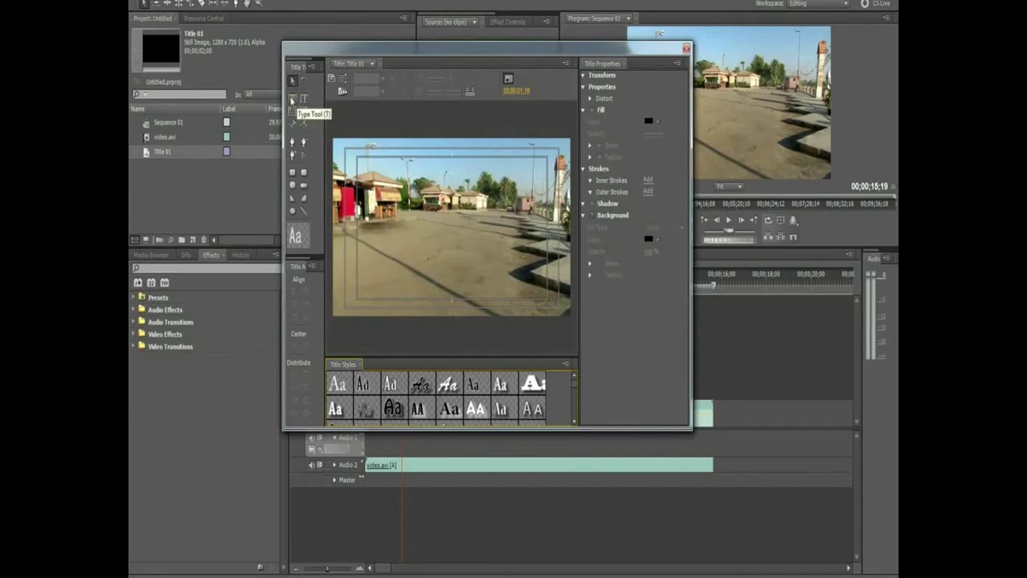
pyautogui.click(292, 97)
pyautogui.moveTo(373, 209); pyautogui.dragTo(536, 251)
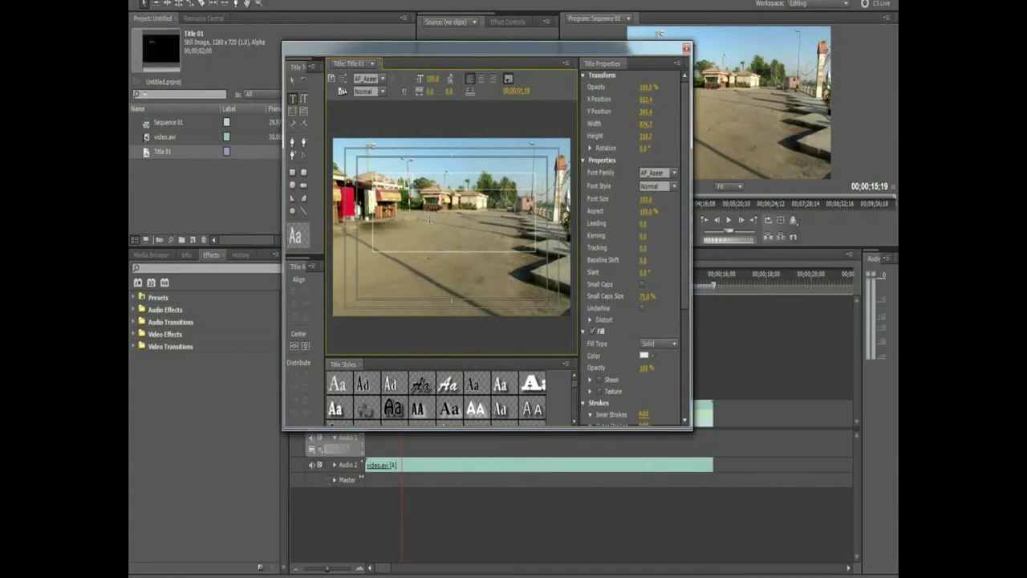
pyautogui.write('Title')
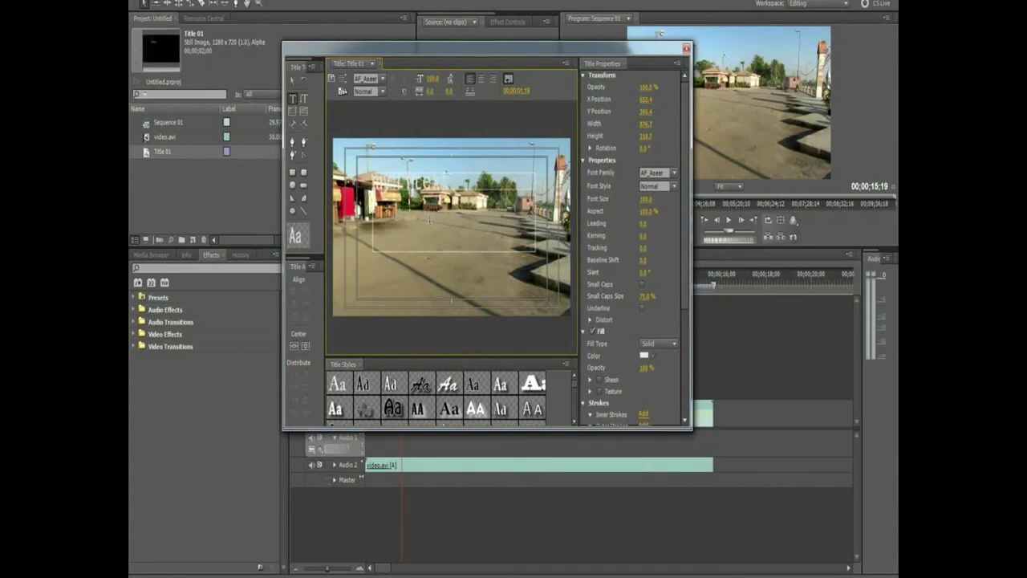
pyautogui.write(' text')
pyautogui.press('BackSpace')
pyautogui.press('BackSpace')
pyautogui.press('BackSpace')
pyautogui.write('text')
pyautogui.press('BackSpace')
pyautogui.press('BackSpace')
pyautogui.press('BackSpace')
pyautogui.write('test')
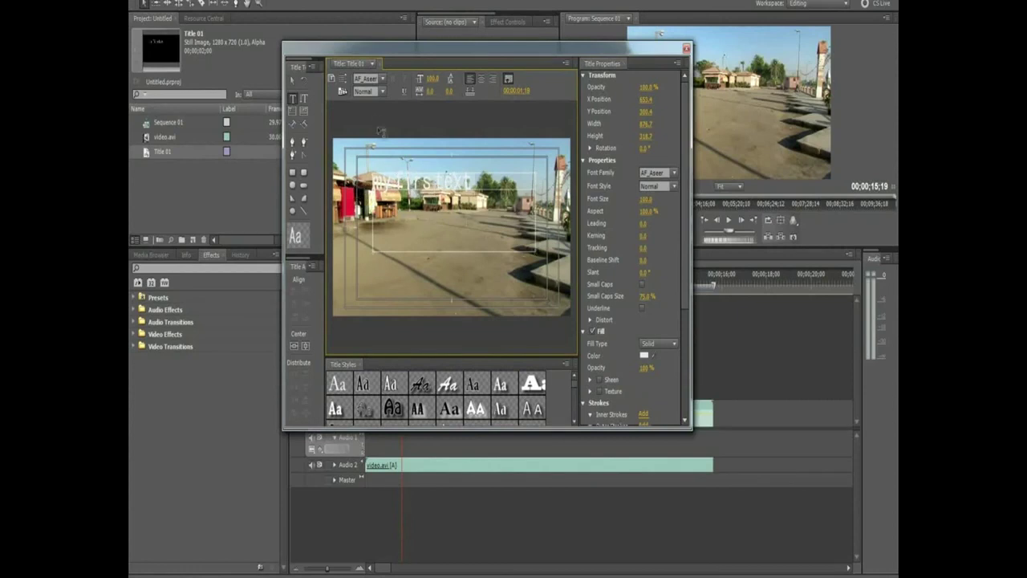
# - Change the title font, trying FangSong and then another family
pyautogui.click(383, 78)
pyautogui.scroll(-3, 378, 187)
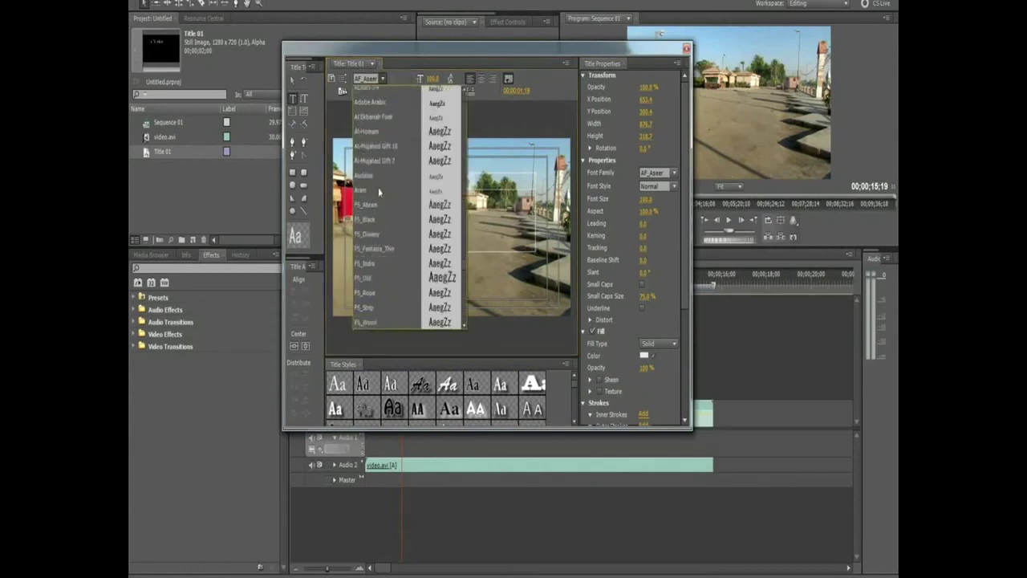
pyautogui.scroll(-2, 377, 201)
pyautogui.scroll(-3, 376, 205)
pyautogui.scroll(-3, 374, 230)
pyautogui.click(374, 229)
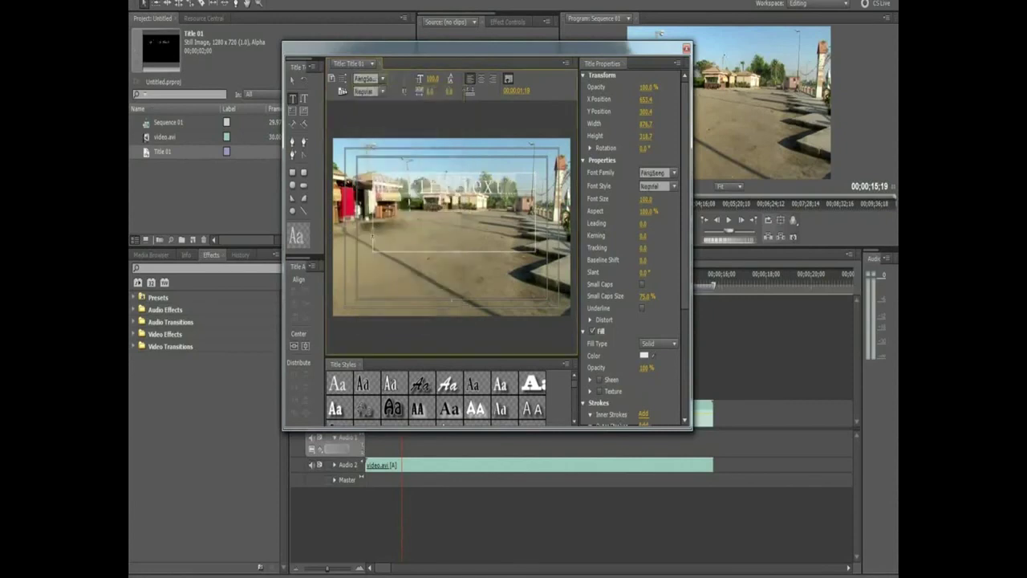
pyautogui.click(383, 79)
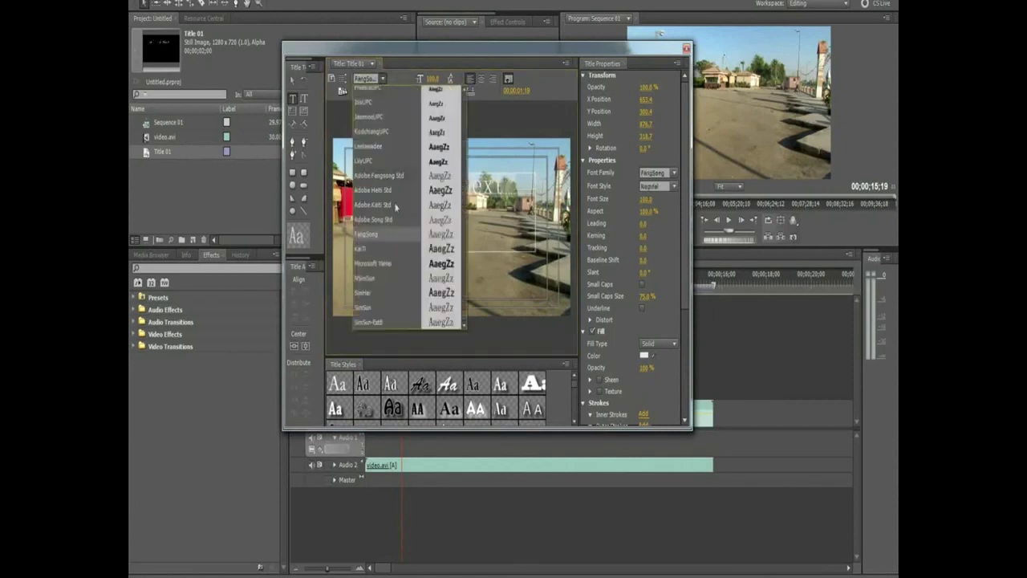
pyautogui.click(404, 270)
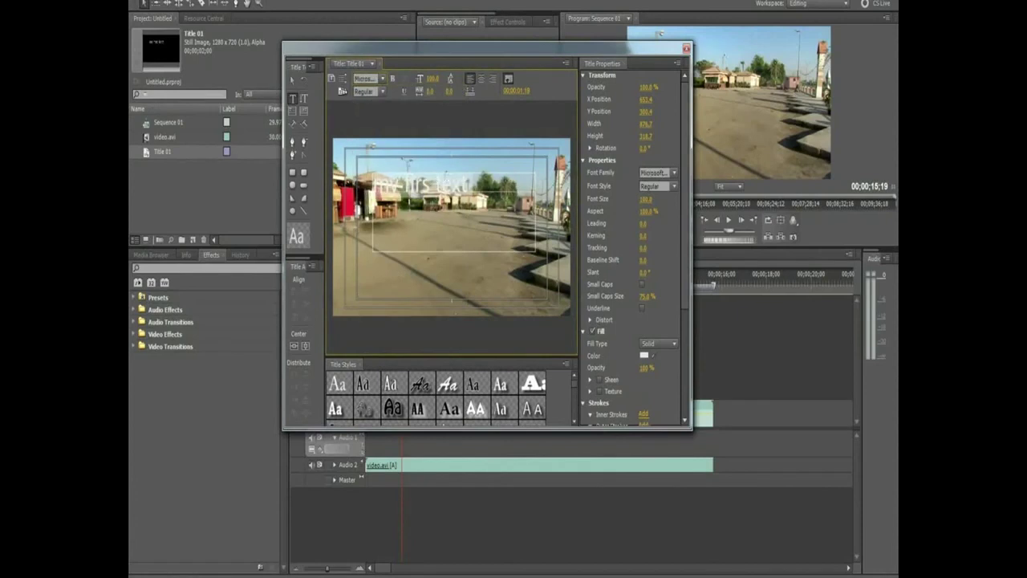
# - Give the title text a solid red fill
pyautogui.click(592, 331)
pyautogui.click(660, 343)
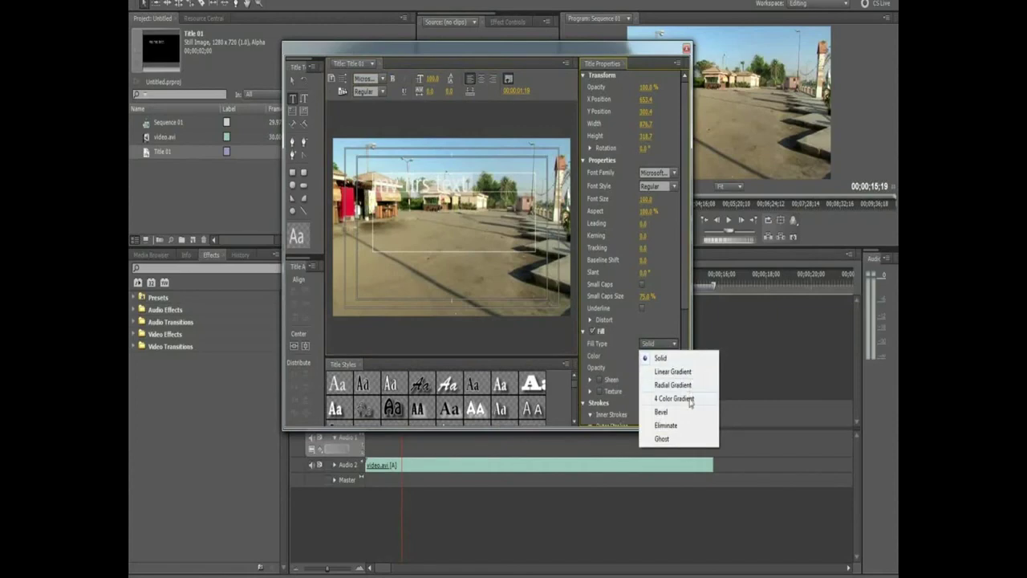
pyautogui.click(675, 348)
pyautogui.click(647, 356)
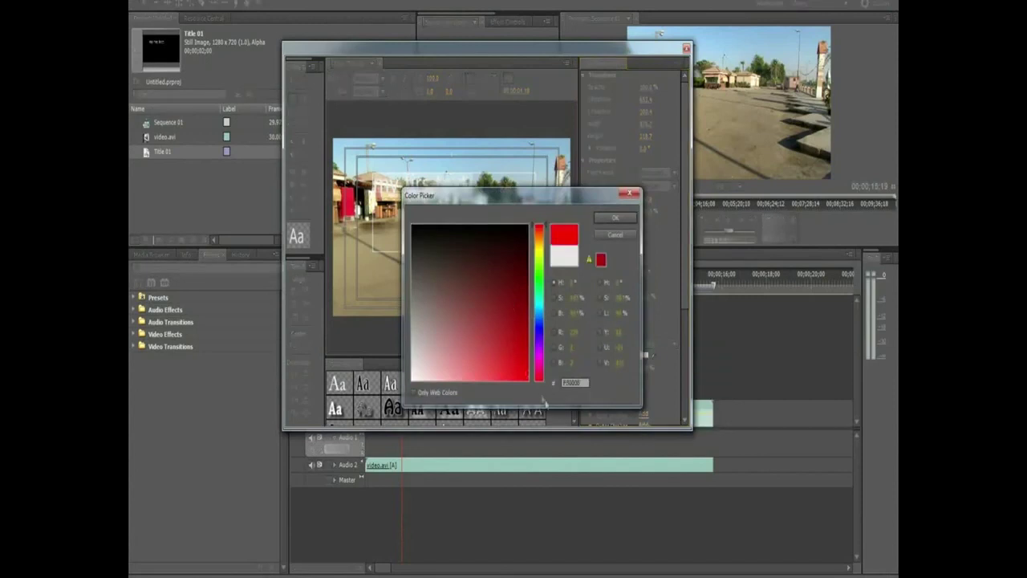
pyautogui.click(611, 219)
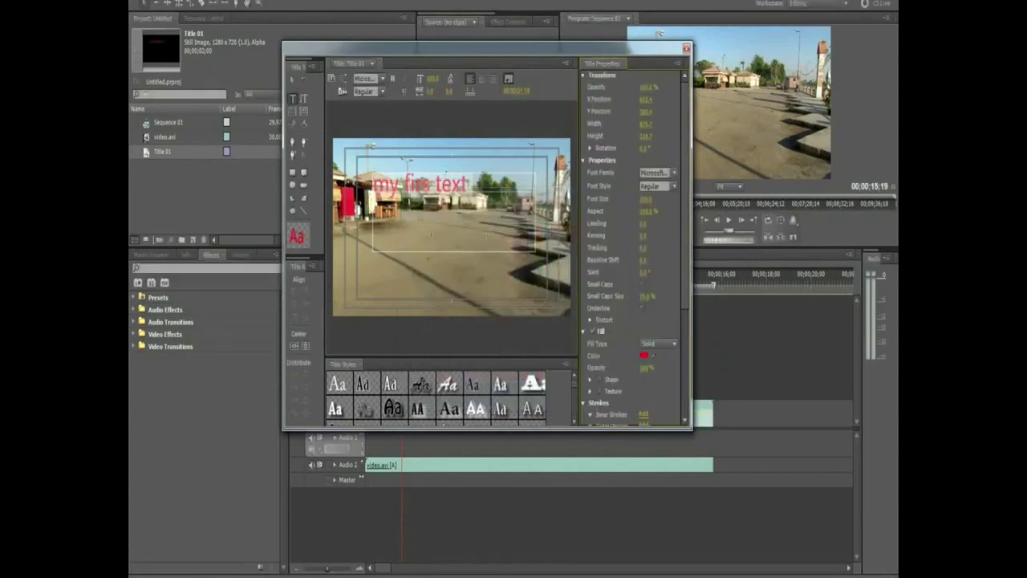
# - Make the text bold and centred, widen its tracking, and enlarge the Title Styles panel
pyautogui.click(384, 91)
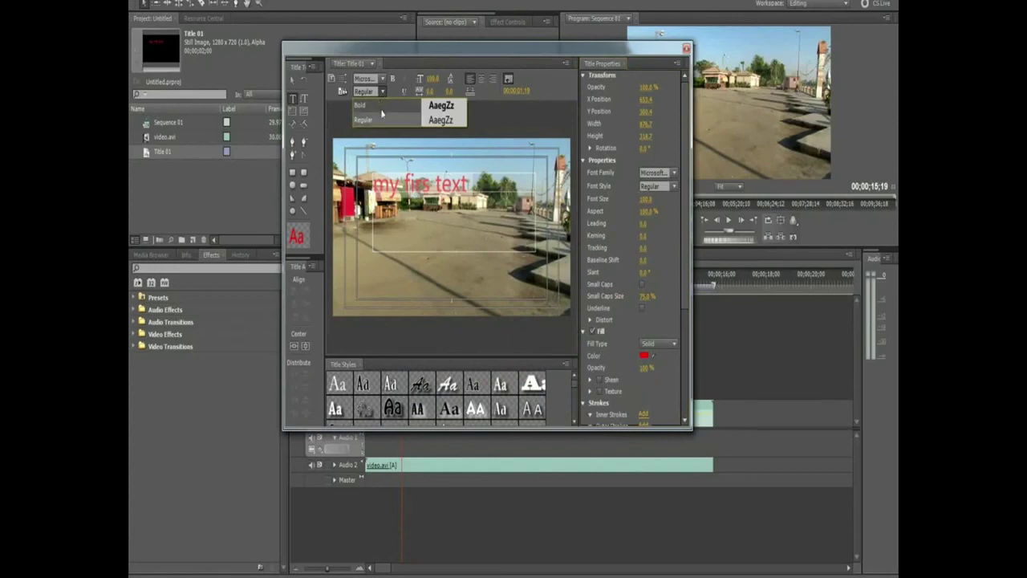
pyautogui.click(382, 106)
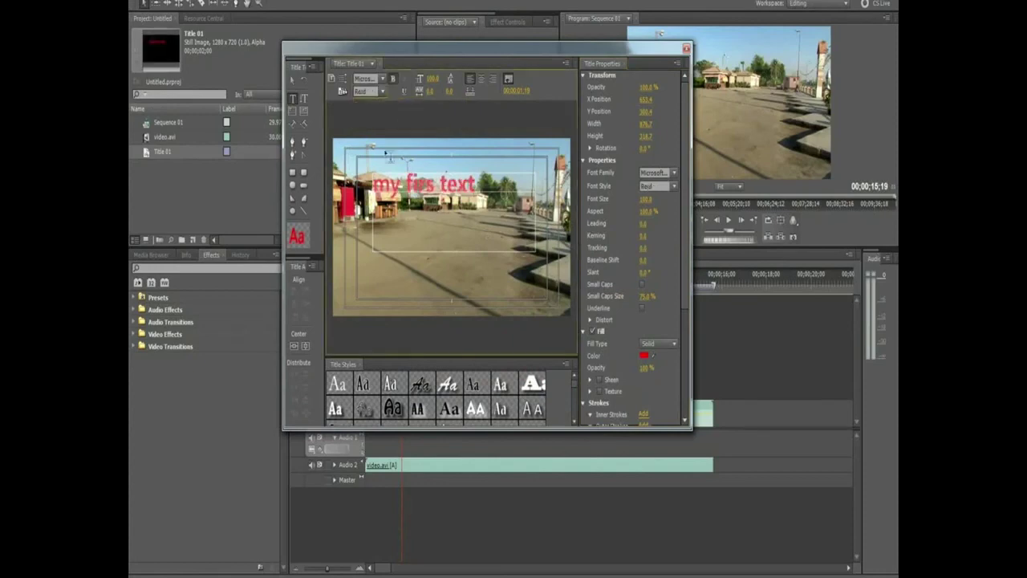
pyautogui.click(483, 79)
pyautogui.click(493, 79)
pyautogui.click(470, 78)
pyautogui.click(482, 79)
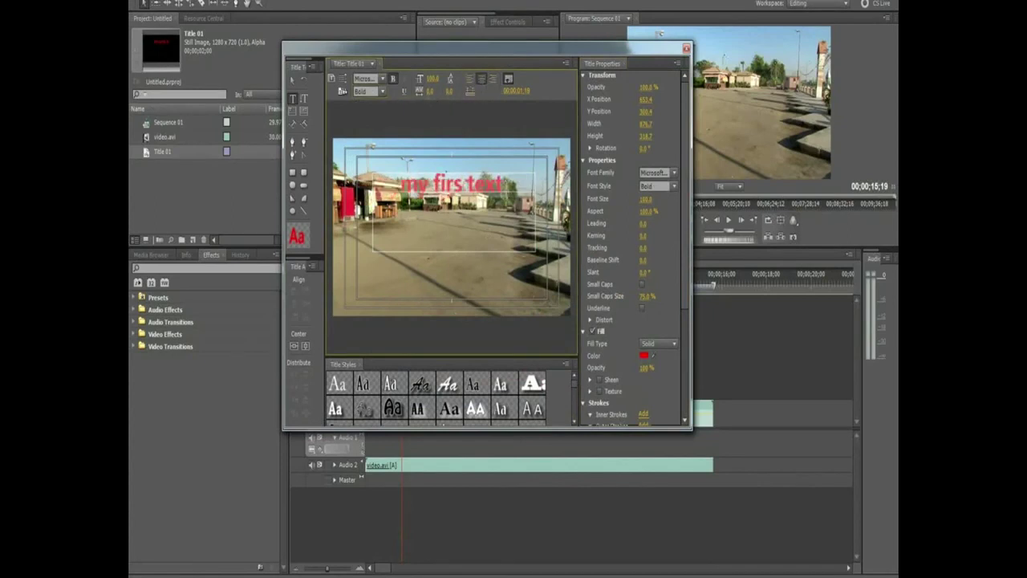
pyautogui.moveTo(429, 91)
pyautogui.mouseDown()
pyautogui.moveTo(449, 91)
pyautogui.moveTo(437, 79)
pyautogui.mouseUp()
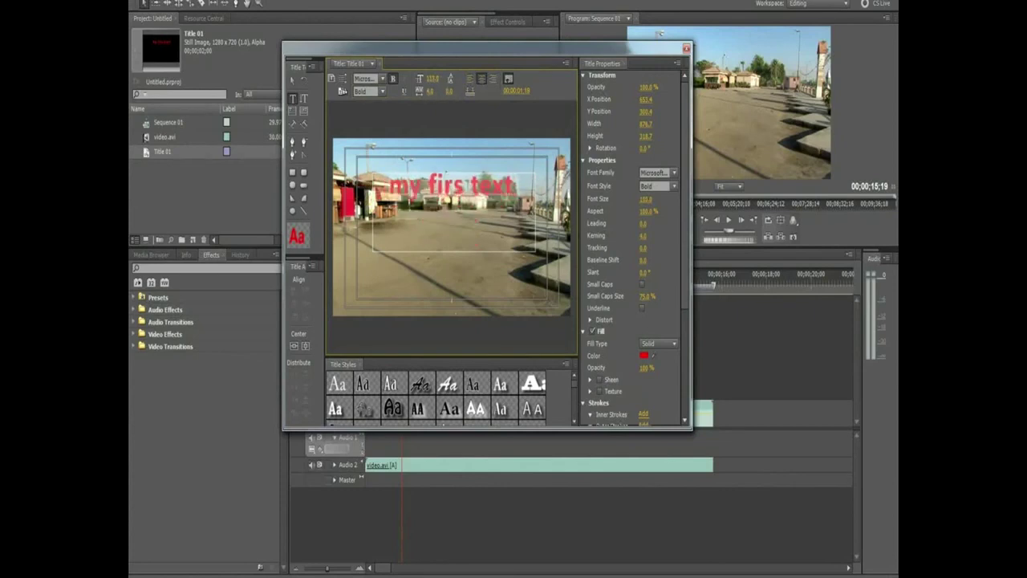
pyautogui.moveTo(436, 78); pyautogui.dragTo(432, 79)
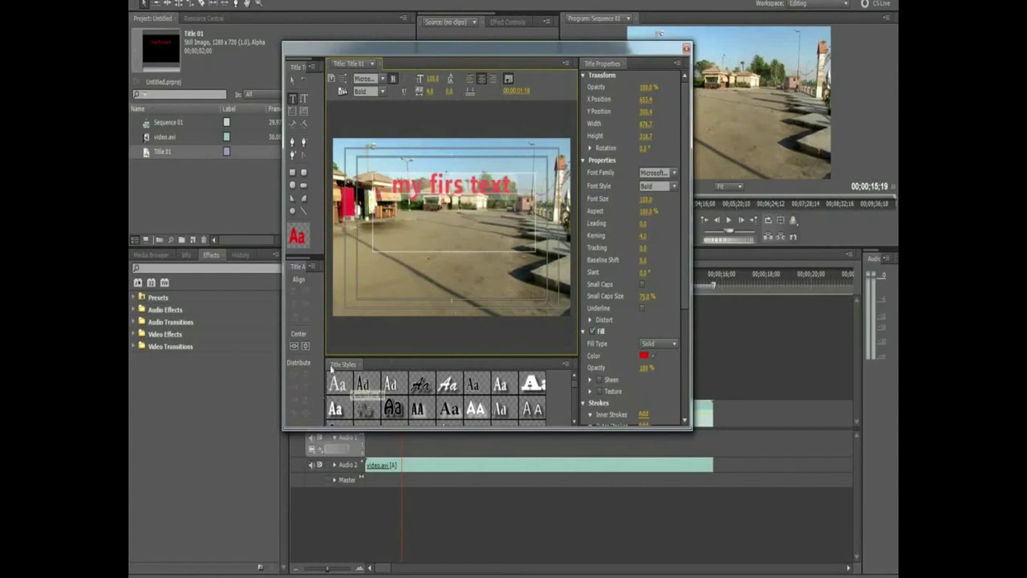
pyautogui.moveTo(404, 356); pyautogui.dragTo(404, 289)
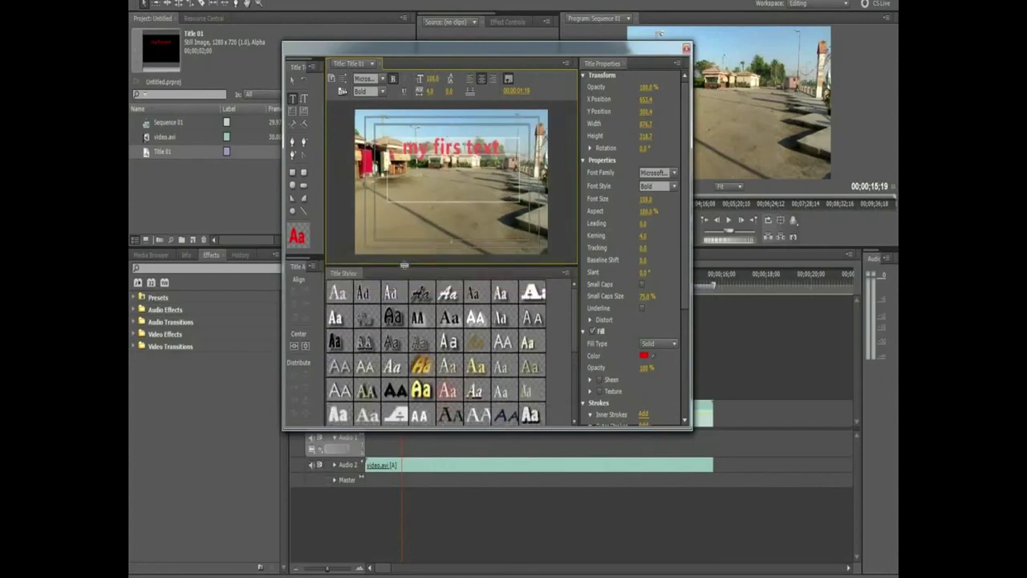
# - Try gold, black, then the white Lithos Pro capitals title style
pyautogui.click(420, 390)
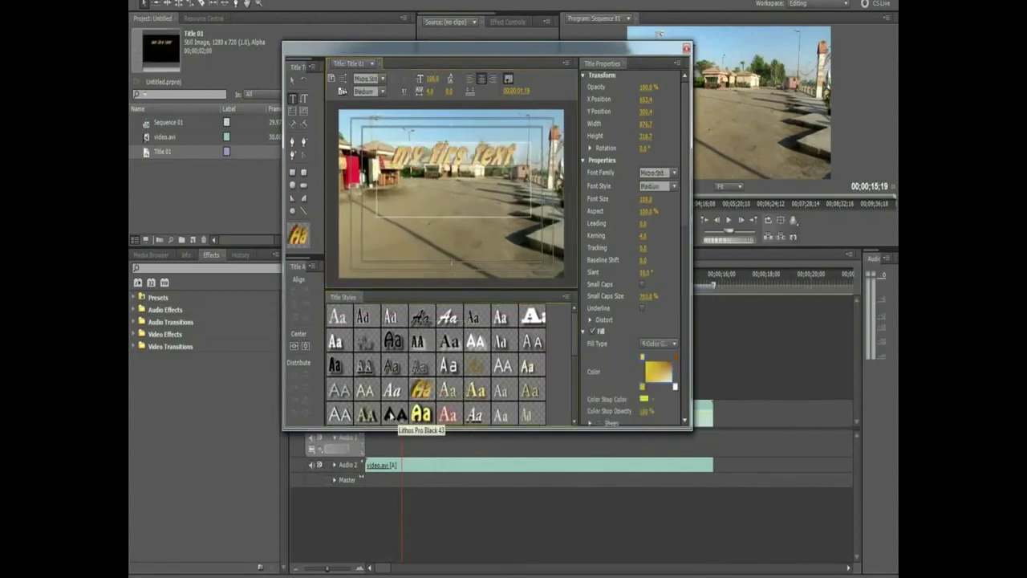
pyautogui.click(392, 415)
pyautogui.click(476, 341)
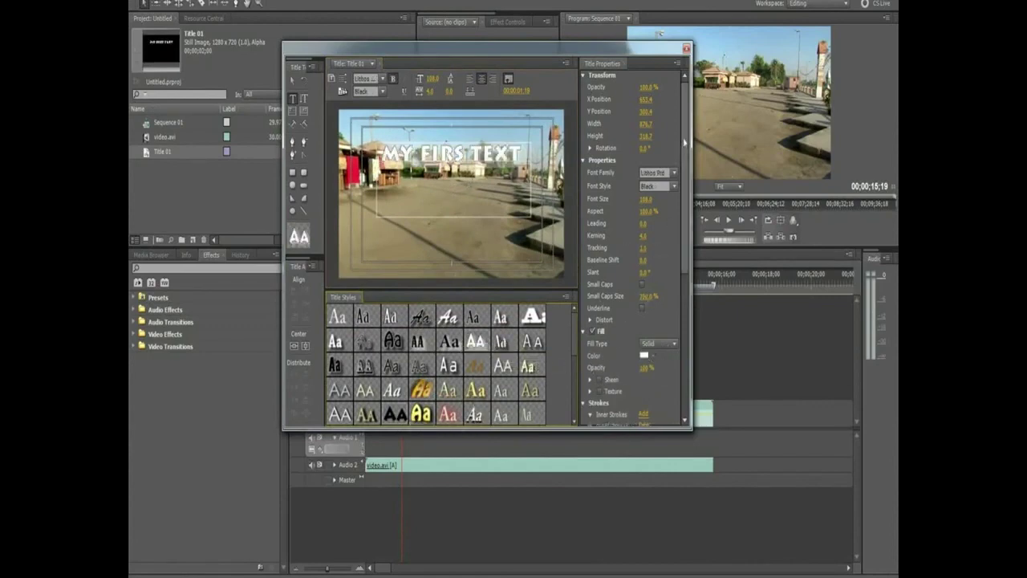
pyautogui.moveTo(685, 129); pyautogui.dragTo(688, 137)
pyautogui.scroll(1, 688, 135)
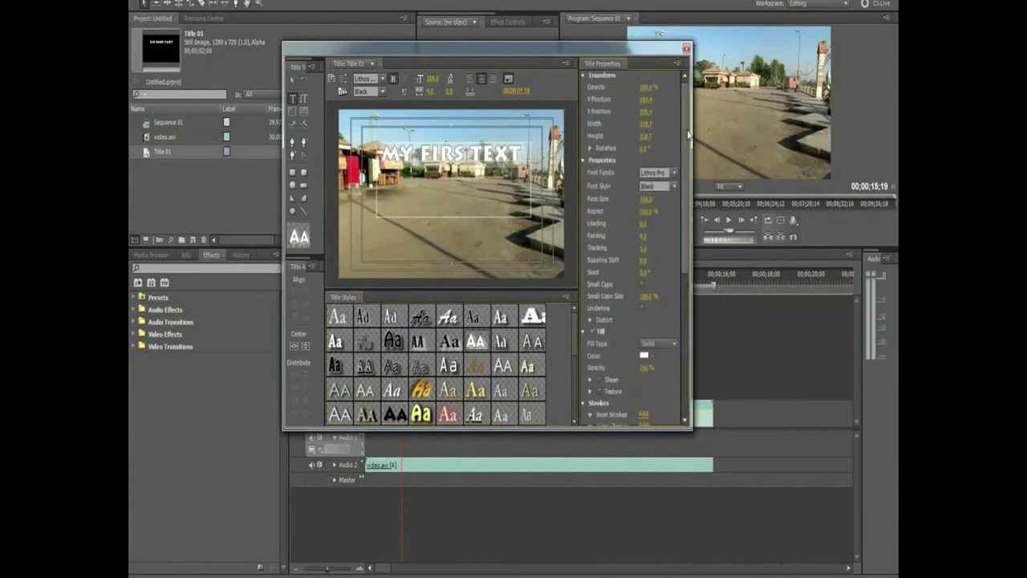
pyautogui.scroll(-5, 687, 160)
pyautogui.scroll(-2, 633, 296)
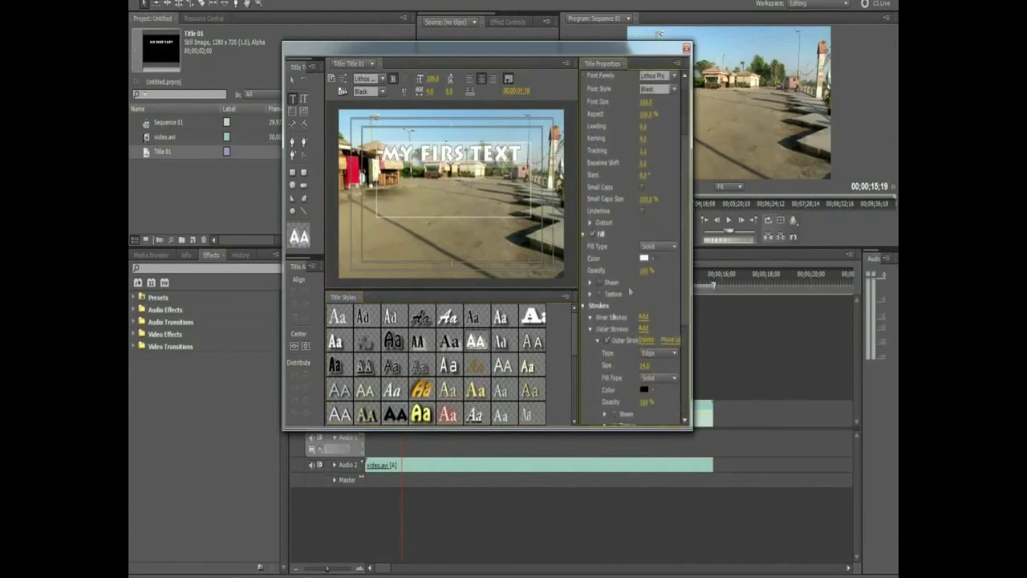
pyautogui.scroll(-2, 612, 335)
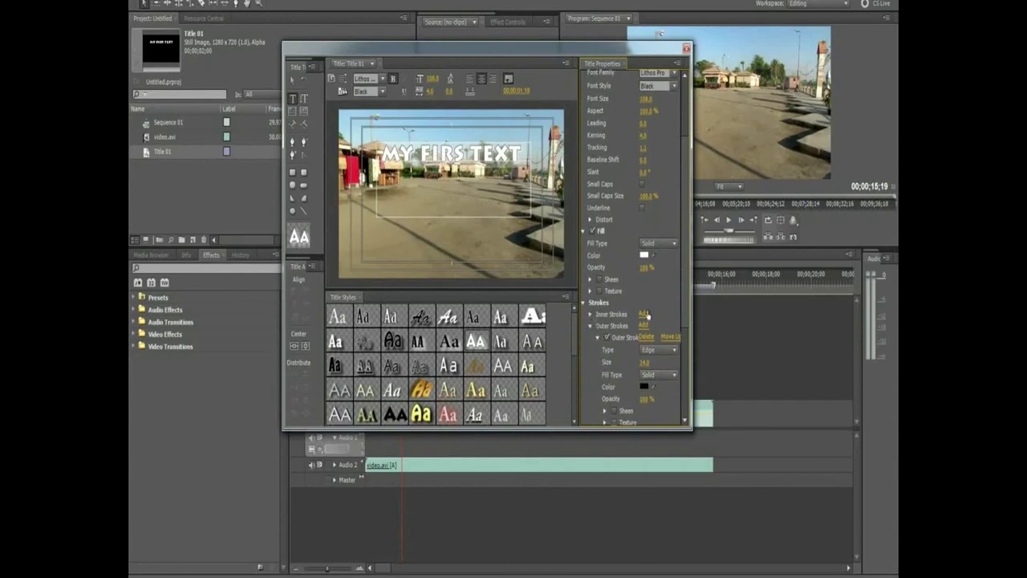
# - Add a Depth inner stroke of 63, disable it, then add a Drop Face outer stroke
pyautogui.click(644, 313)
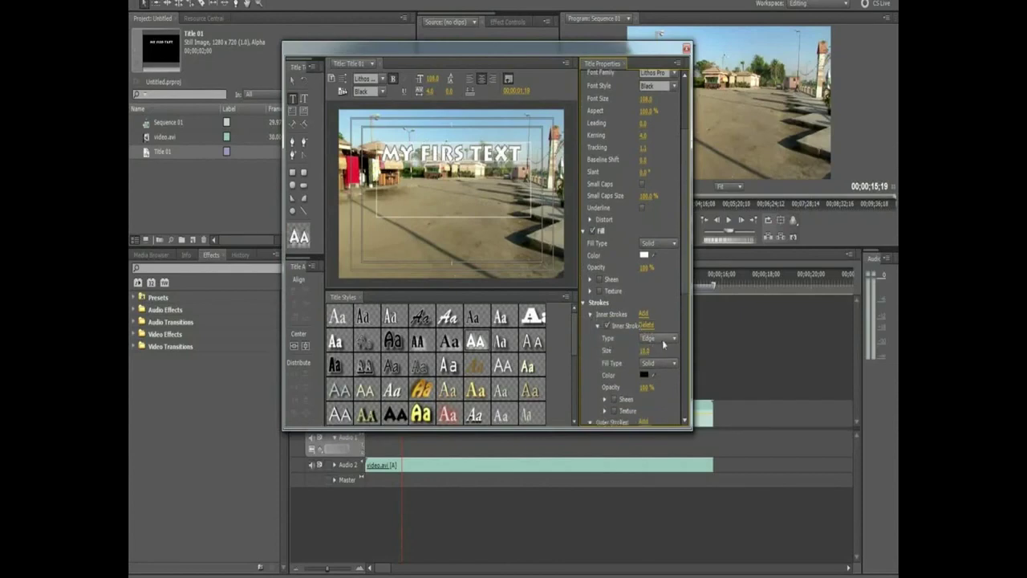
pyautogui.click(664, 341)
pyautogui.click(666, 351)
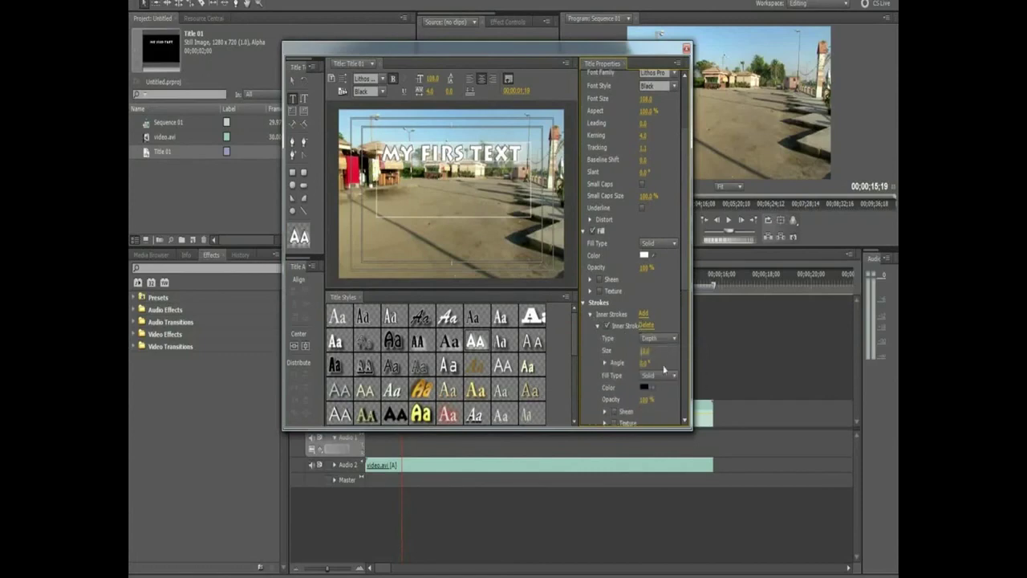
pyautogui.moveTo(645, 350)
pyautogui.mouseDown()
pyautogui.moveTo(687, 351)
pyautogui.moveTo(620, 351)
pyautogui.mouseUp()
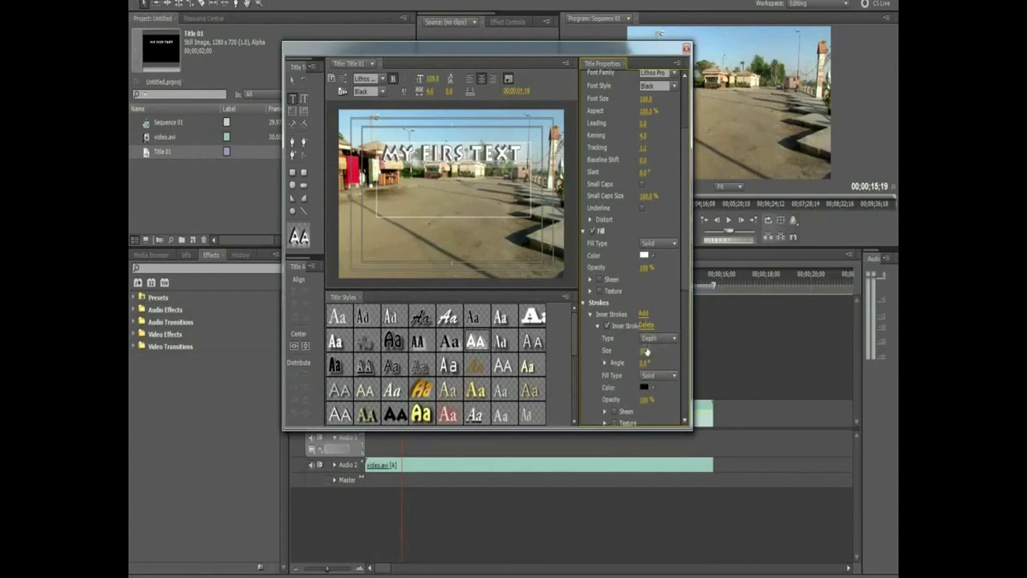
pyautogui.click(608, 325)
pyautogui.scroll(-1, 647, 381)
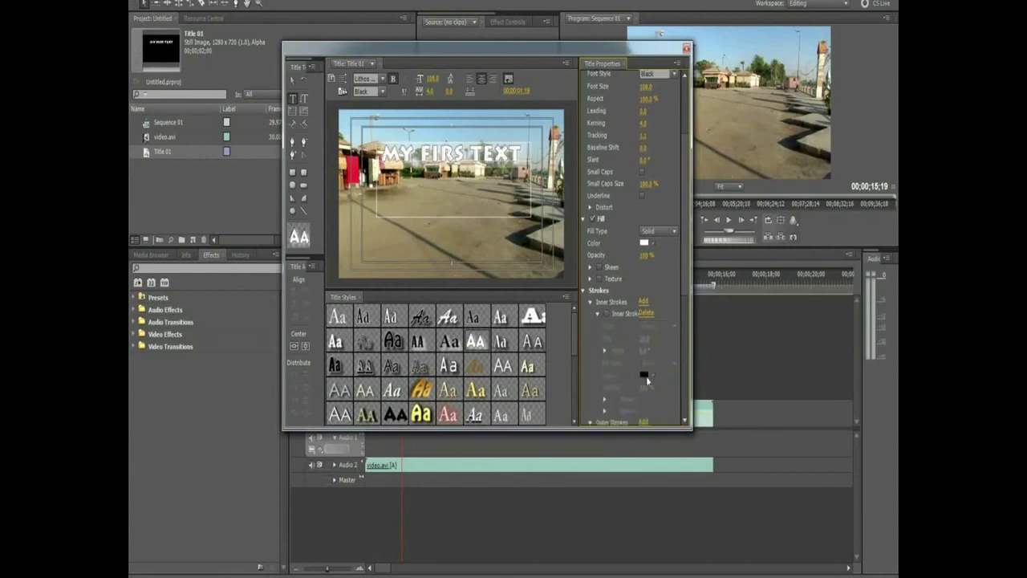
pyautogui.scroll(-3, 646, 381)
pyautogui.click(643, 348)
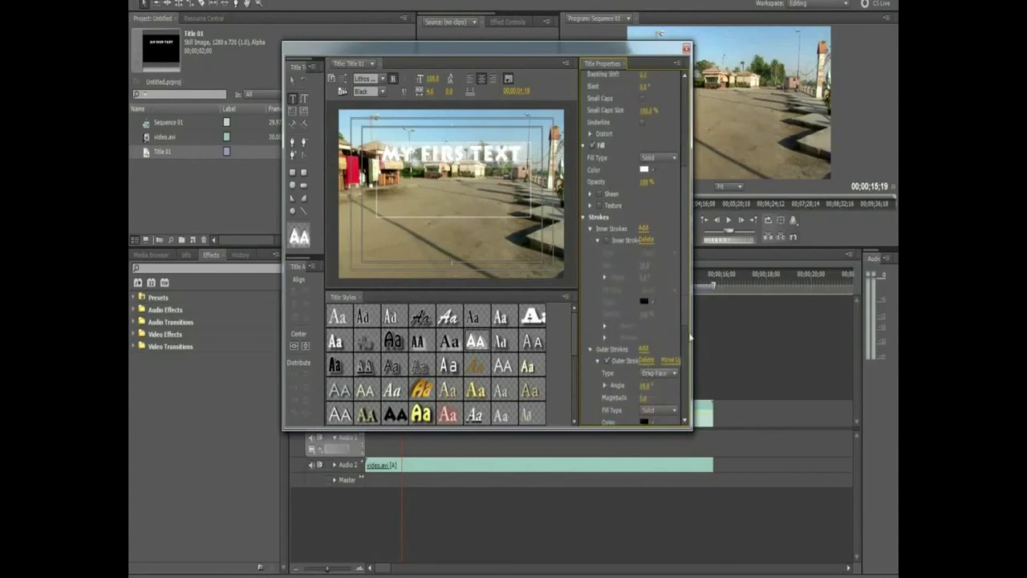
# - Enable a yellow text shadow and set its angle to about -191°
pyautogui.scroll(-5, 606, 297)
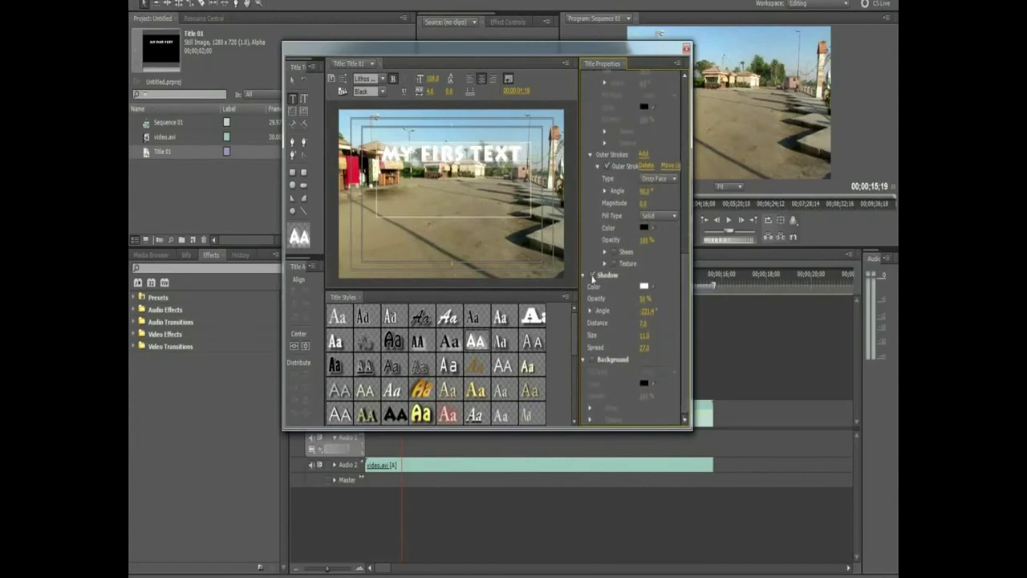
pyautogui.click(593, 276)
pyautogui.click(644, 288)
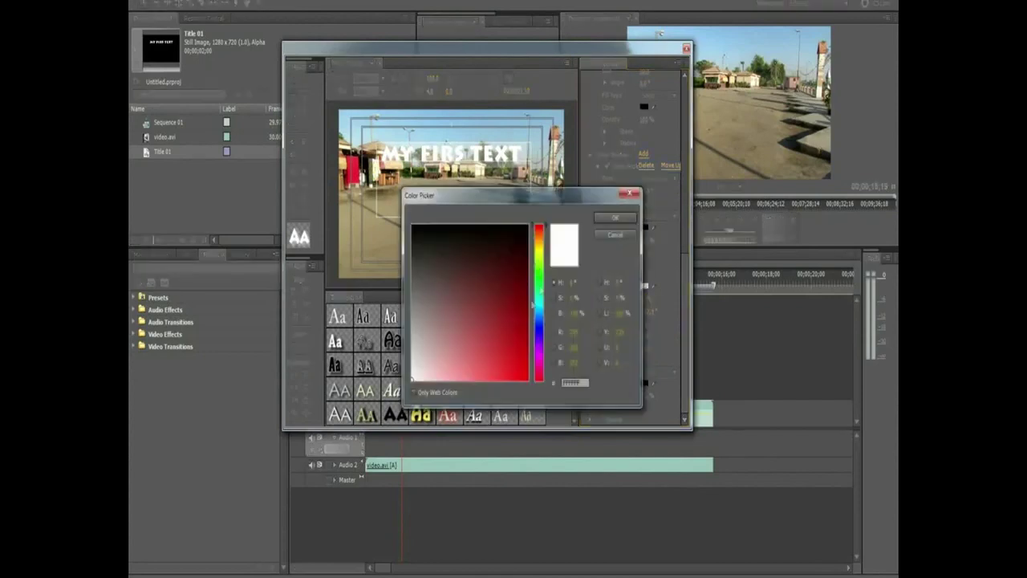
pyautogui.click(540, 250)
pyautogui.click(528, 374)
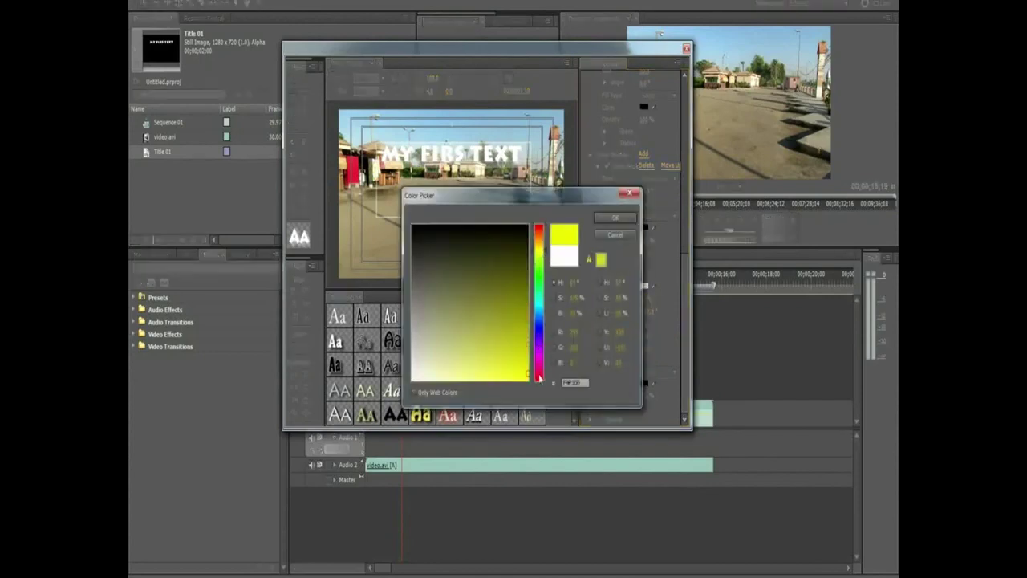
pyautogui.click(615, 218)
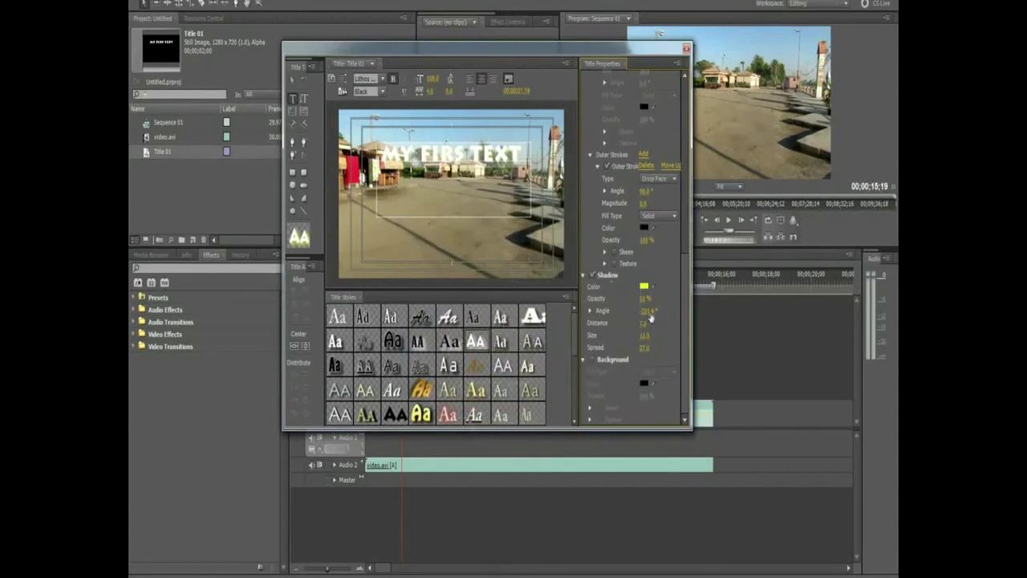
pyautogui.moveTo(645, 305); pyautogui.dragTo(666, 298)
pyautogui.click(648, 312)
pyautogui.moveTo(646, 313); pyautogui.dragTo(643, 232)
# - Set shadow distance about 12, colour black, spread about 27 and size 0
pyautogui.moveTo(644, 322); pyautogui.dragTo(631, 329)
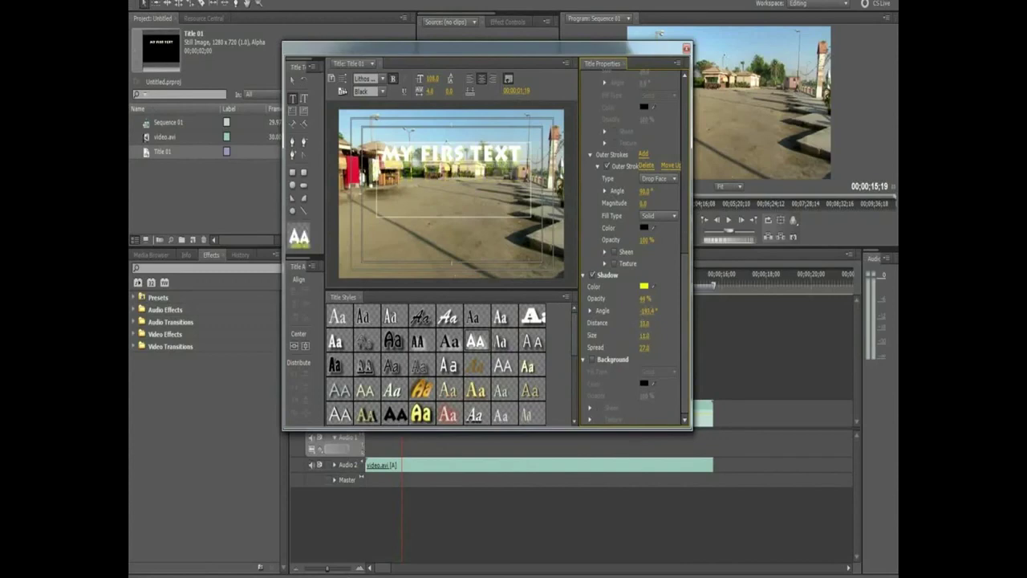
pyautogui.click(645, 286)
pyautogui.click(414, 421)
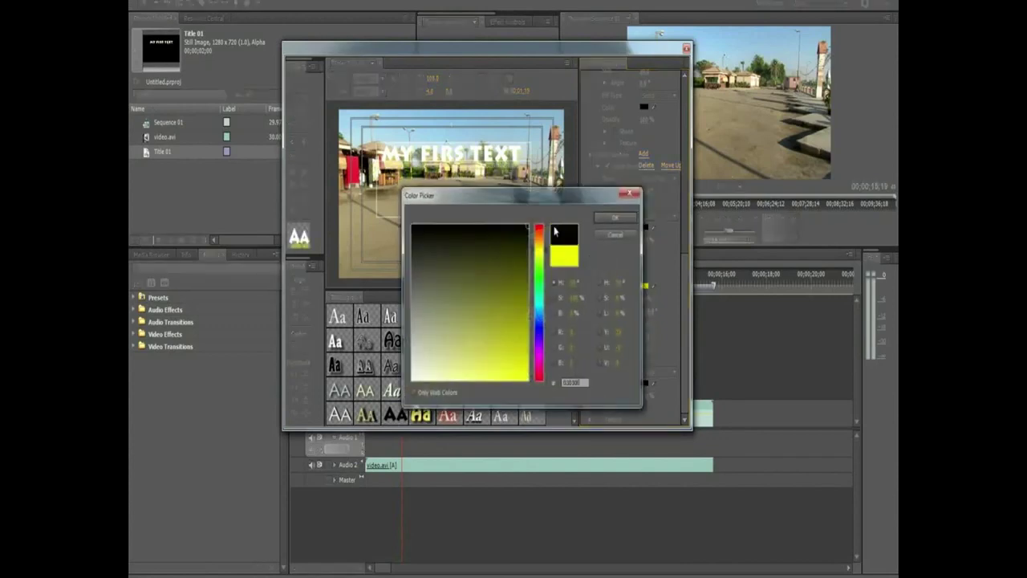
pyautogui.click(615, 222)
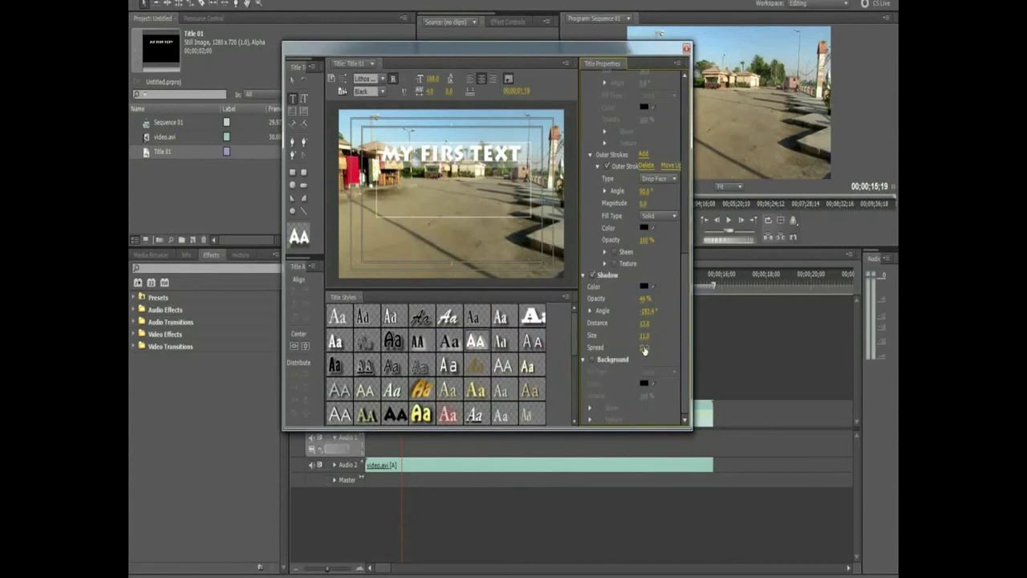
pyautogui.moveTo(645, 350); pyautogui.dragTo(646, 325)
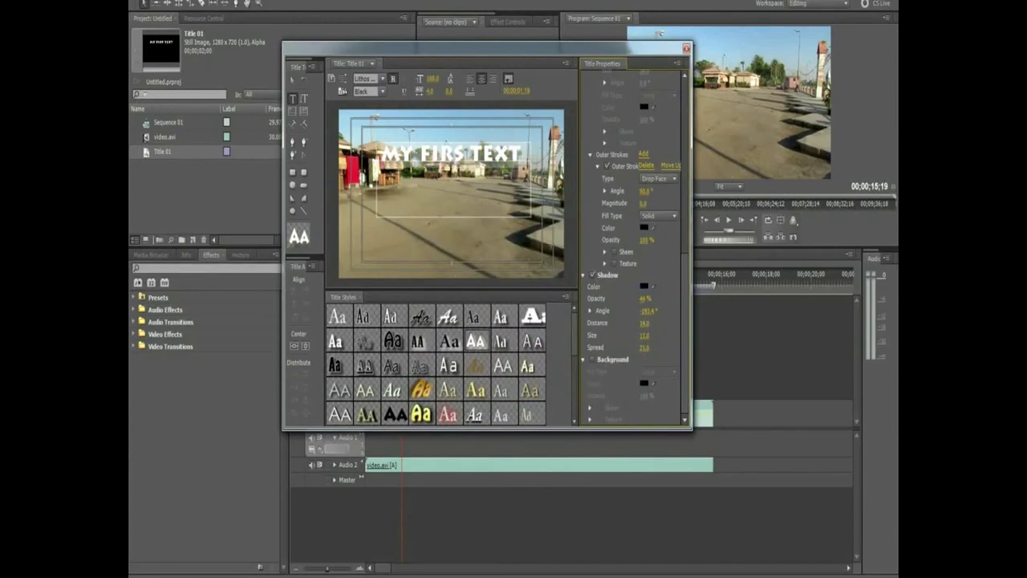
pyautogui.moveTo(646, 336); pyautogui.dragTo(618, 336)
# - Nudge the text block to X 661.4, Y 294.4
pyautogui.scroll(3, 621, 278)
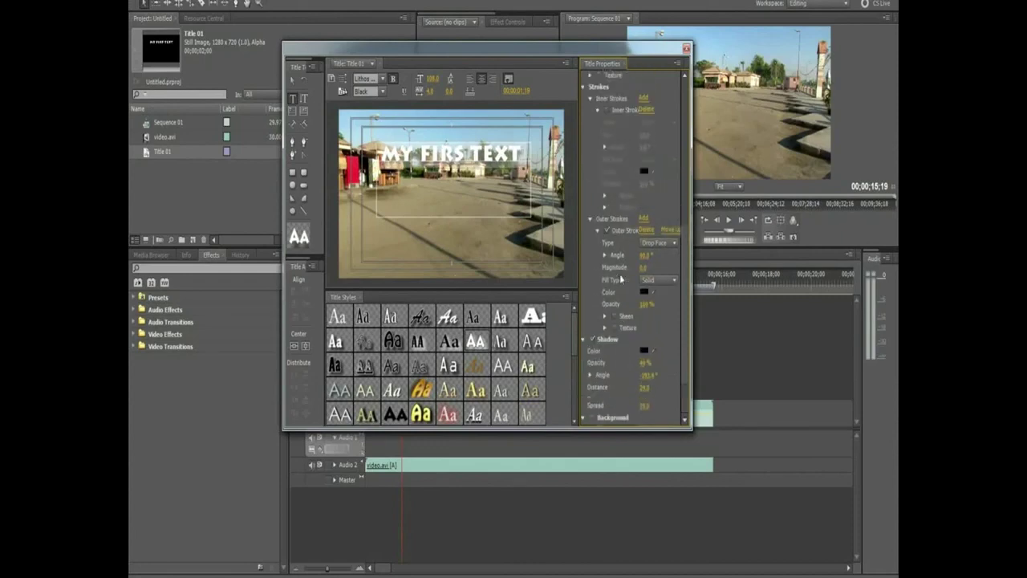
pyautogui.scroll(3, 620, 277)
pyautogui.scroll(3, 620, 278)
pyautogui.scroll(3, 620, 278)
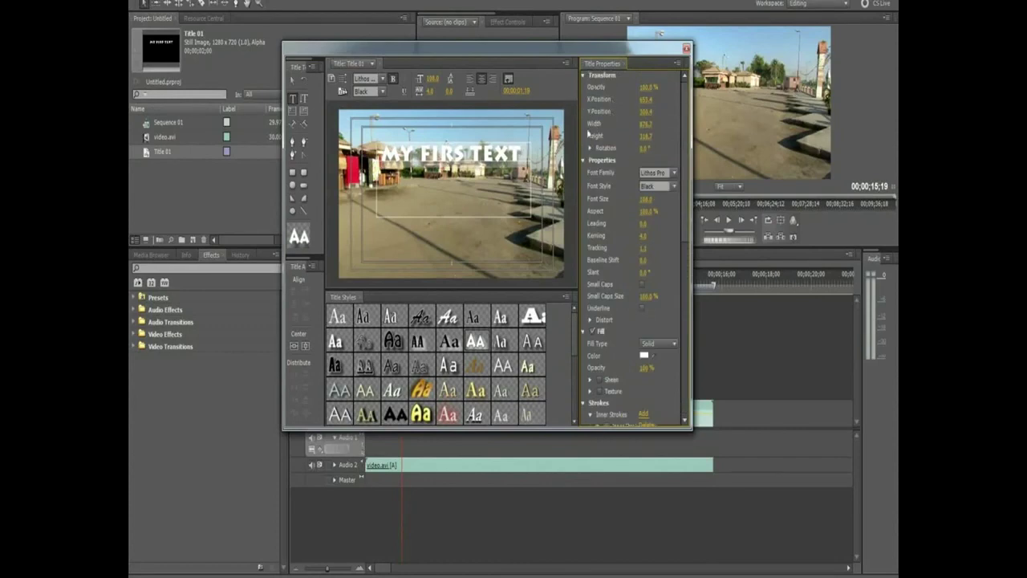
pyautogui.moveTo(644, 98)
pyautogui.mouseDown()
pyautogui.moveTo(645, 112)
pyautogui.moveTo(648, 94)
pyautogui.moveTo(610, 86)
pyautogui.moveTo(683, 87)
pyautogui.mouseUp()
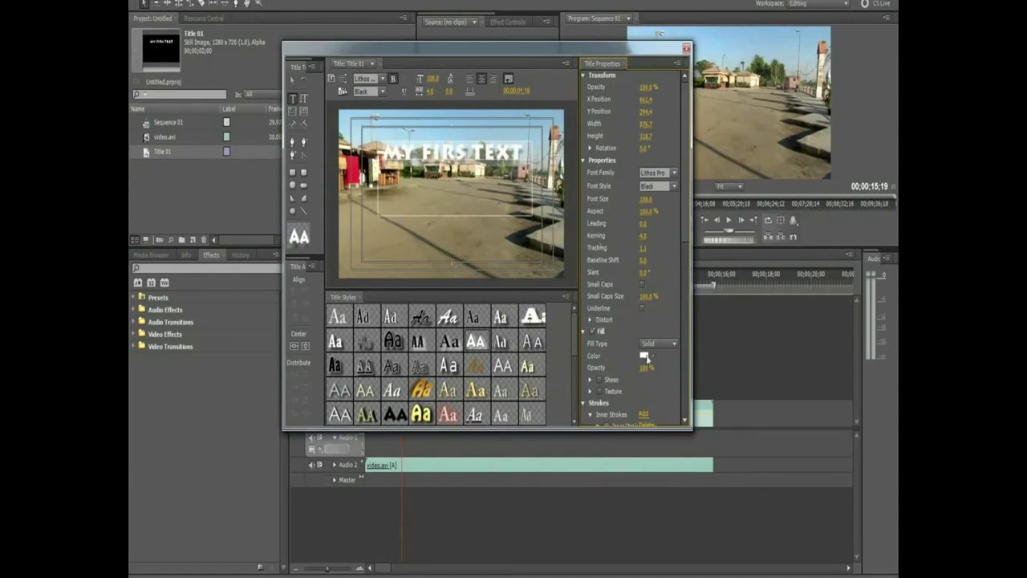
# - Fill the title text bright green and lower its opacity to make it semi-transparent
pyautogui.click(645, 355)
pyautogui.click(541, 290)
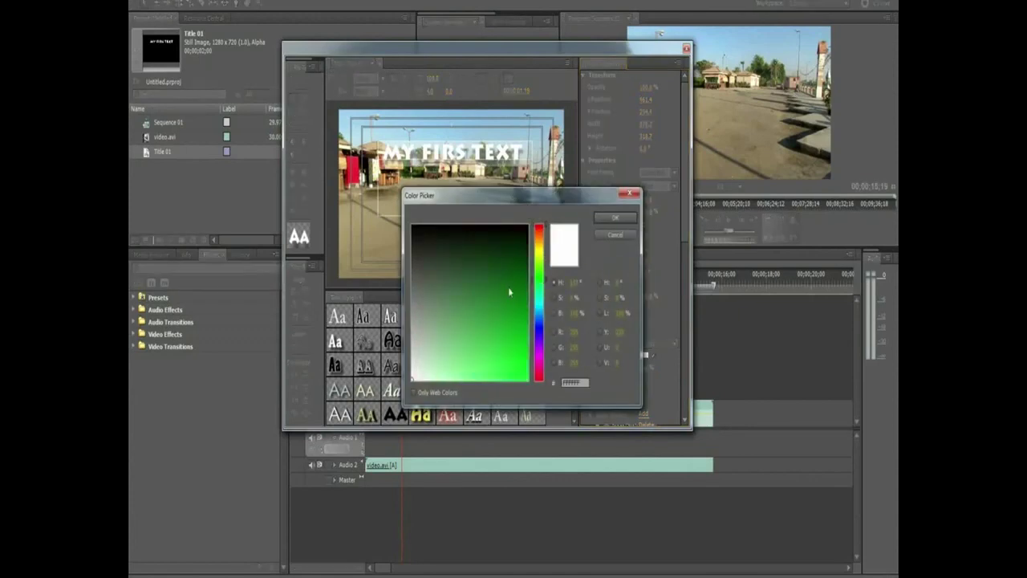
pyautogui.click(510, 291)
pyautogui.click(623, 218)
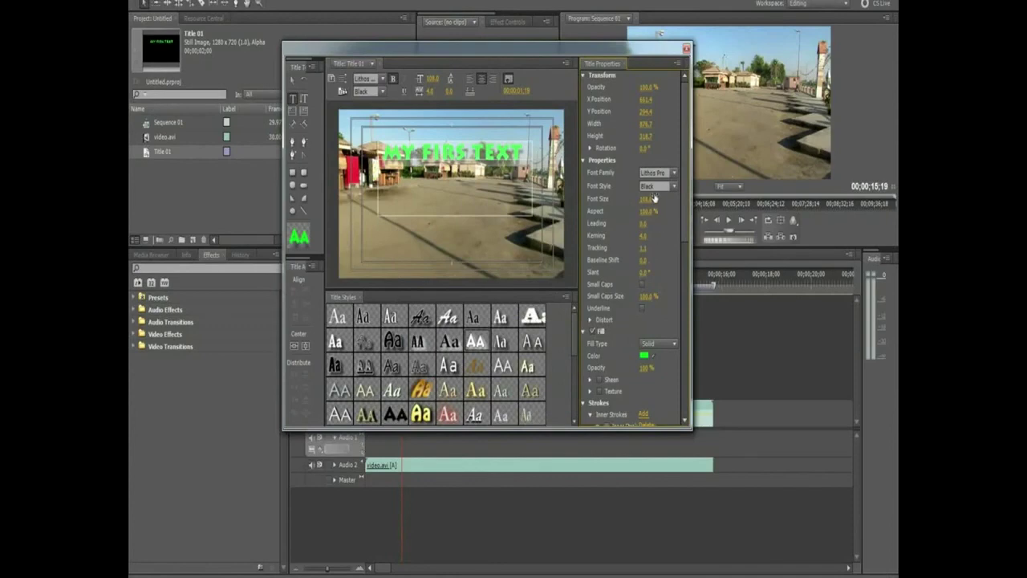
pyautogui.moveTo(646, 89)
pyautogui.mouseDown()
pyautogui.moveTo(650, 96)
pyautogui.moveTo(639, 89)
pyautogui.mouseUp()
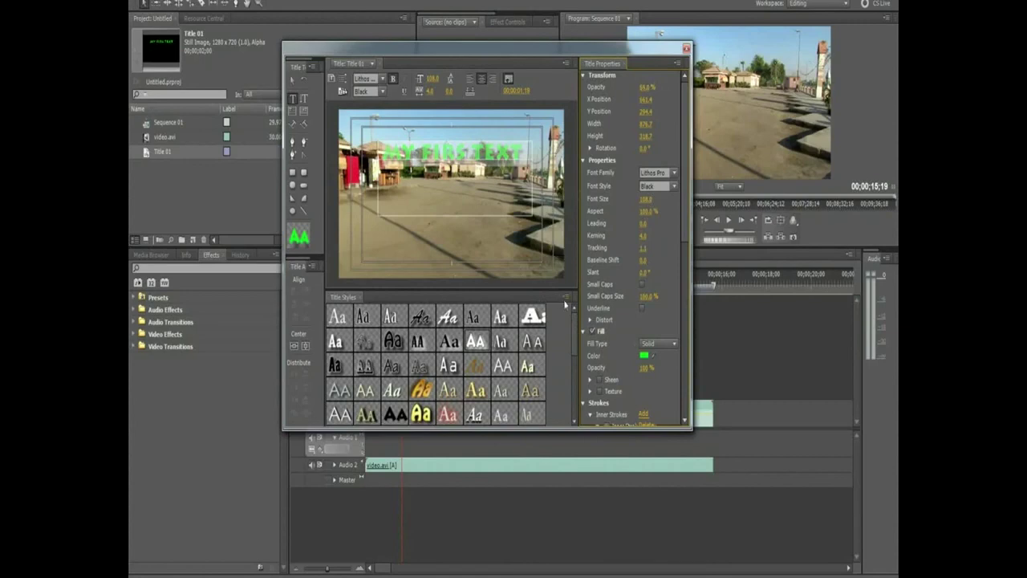
# - Save the green text look as a new title style named 'test', then delete the text and apply the pink Aa style
pyautogui.click(566, 301)
pyautogui.click(611, 376)
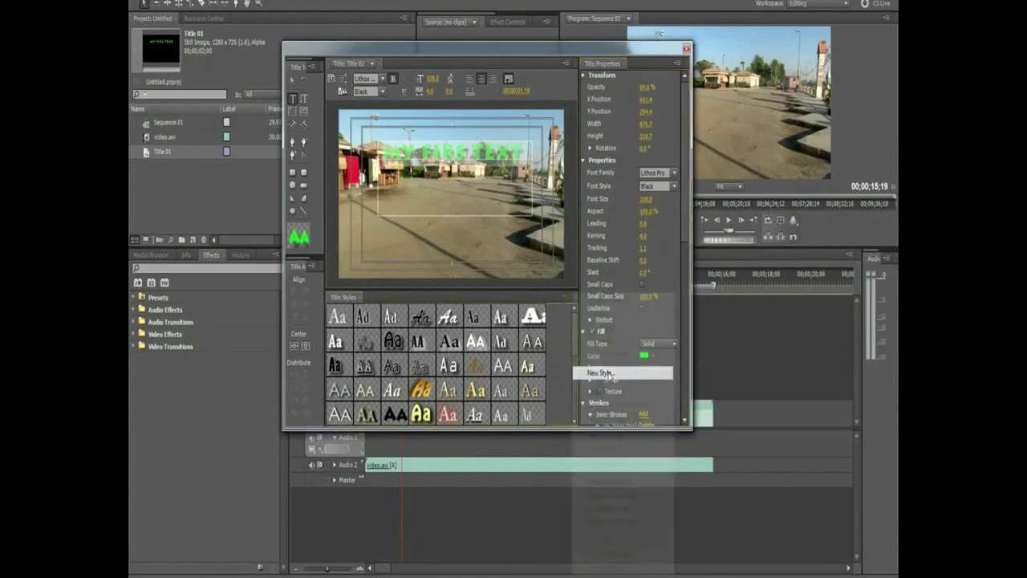
pyautogui.press('BackSpace')
pyautogui.write('test')
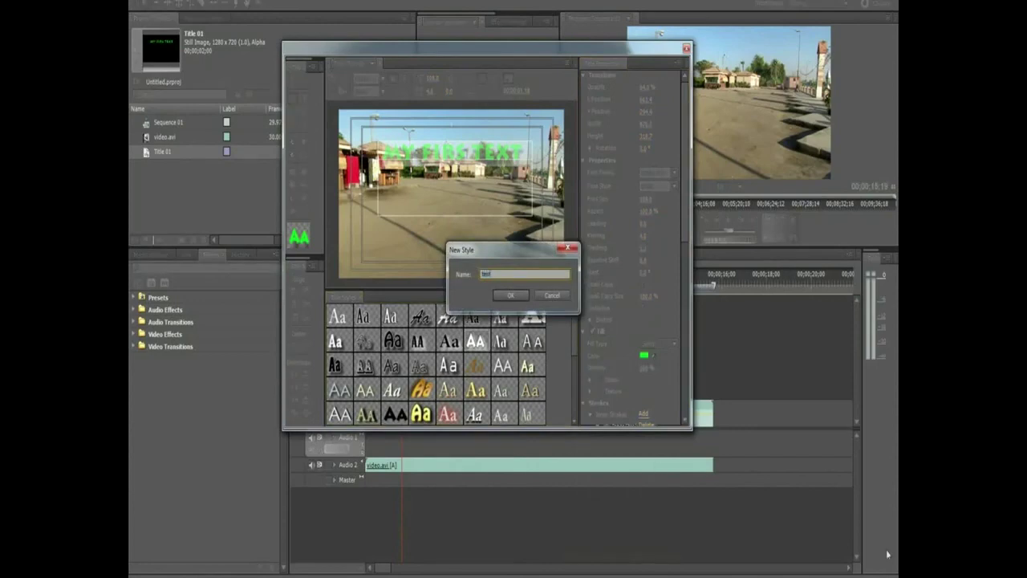
pyautogui.click(511, 295)
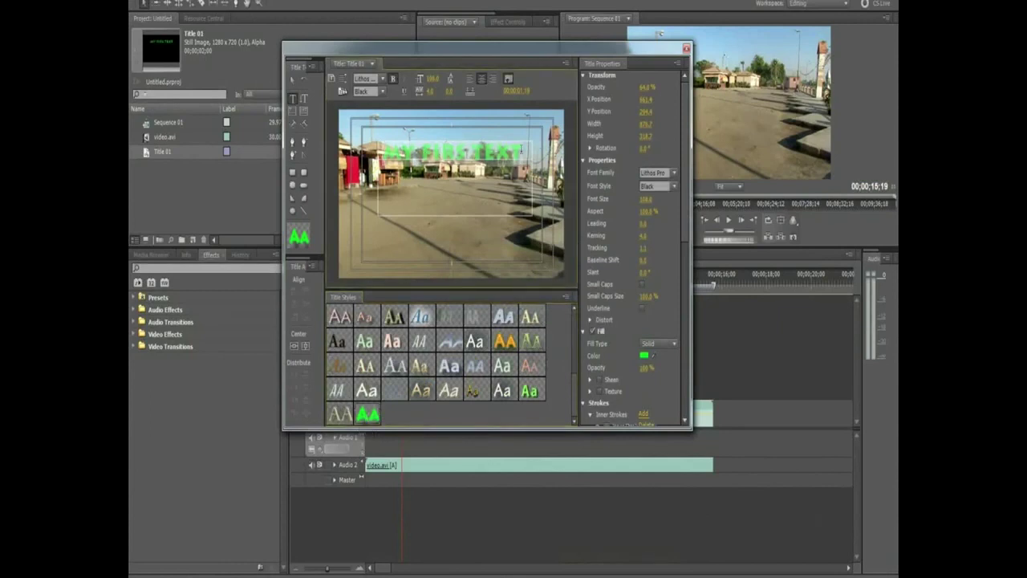
pyautogui.press('BackSpace')
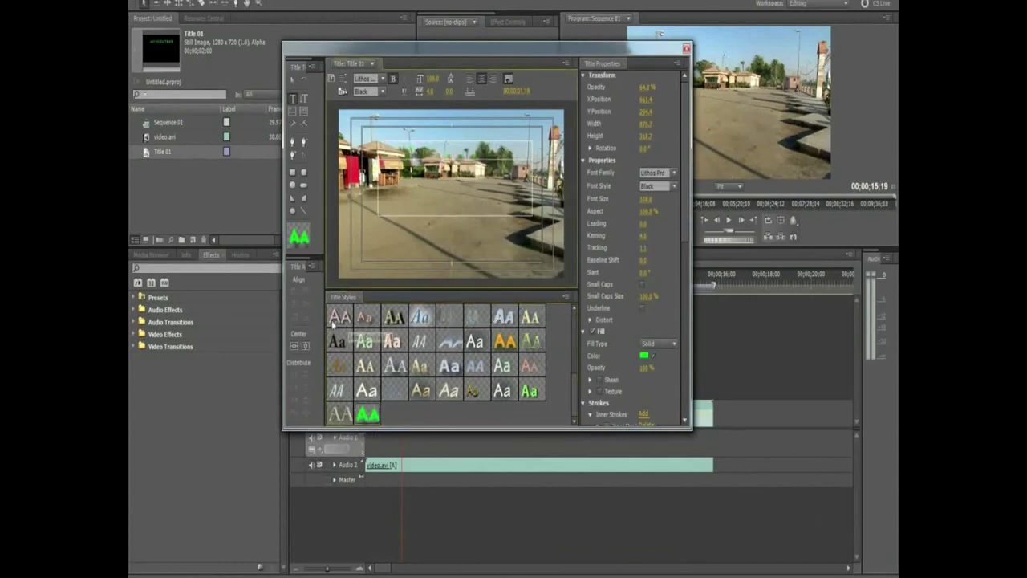
pyautogui.click(392, 341)
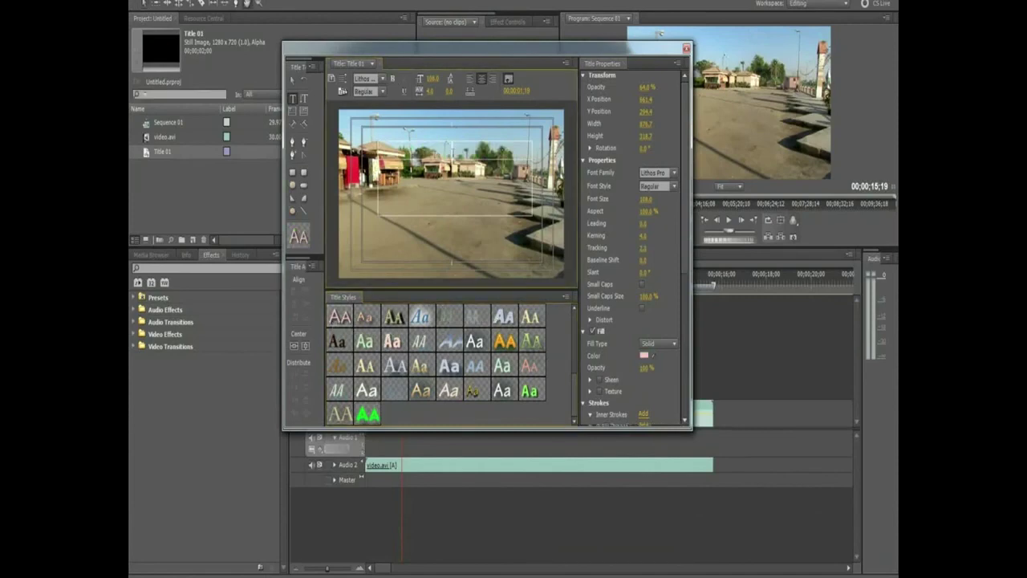
pyautogui.click(453, 154)
pyautogui.write('TITLE')
pyautogui.press('Escape')
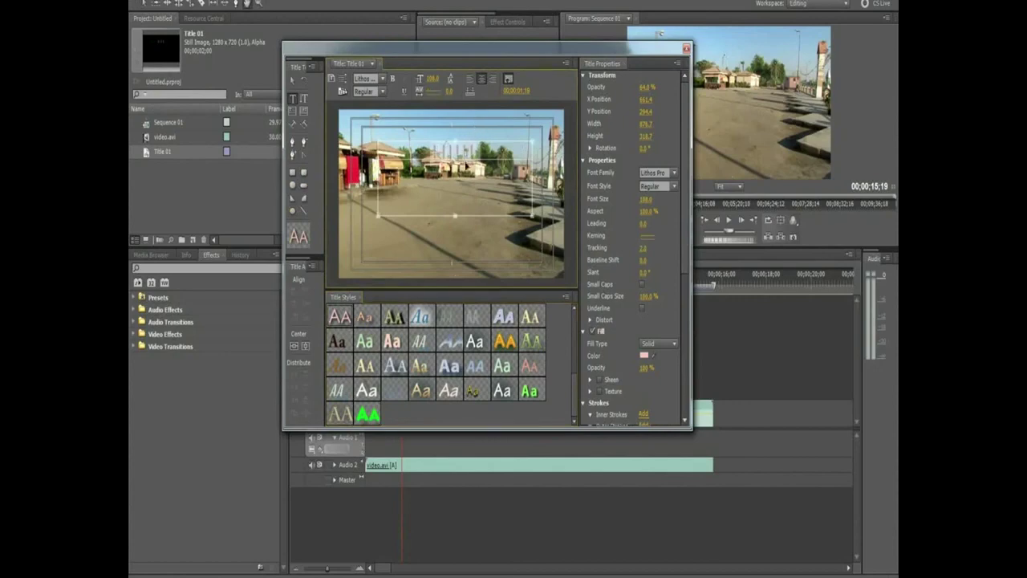
pyautogui.click(367, 412)
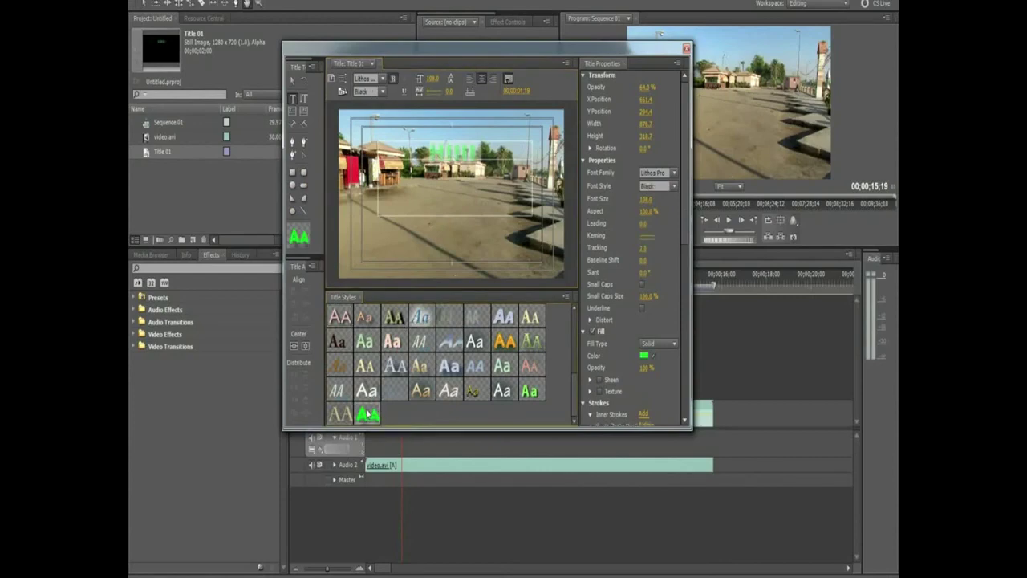
pyautogui.moveTo(643, 235); pyautogui.dragTo(655, 235)
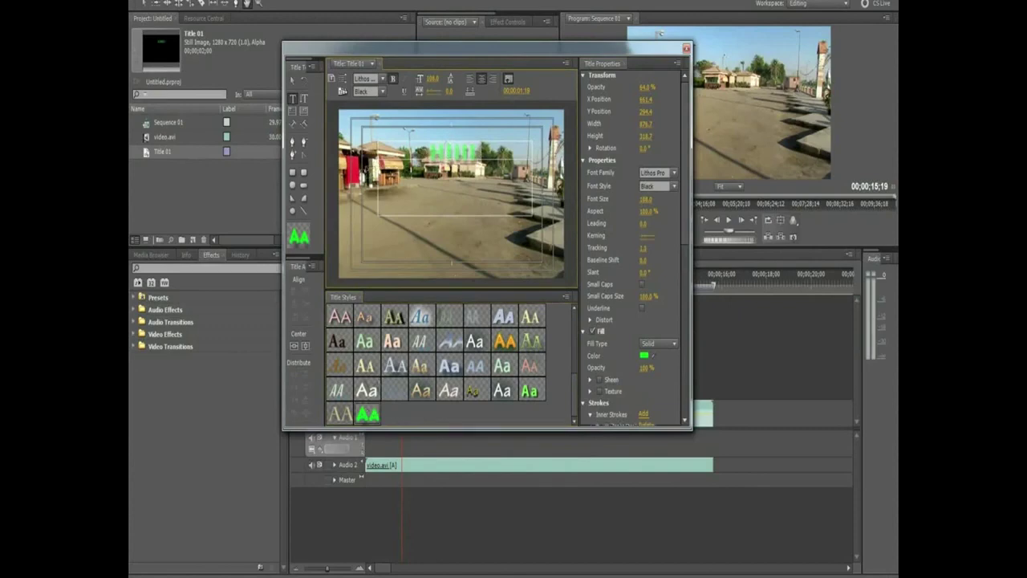
pyautogui.press('Delete')
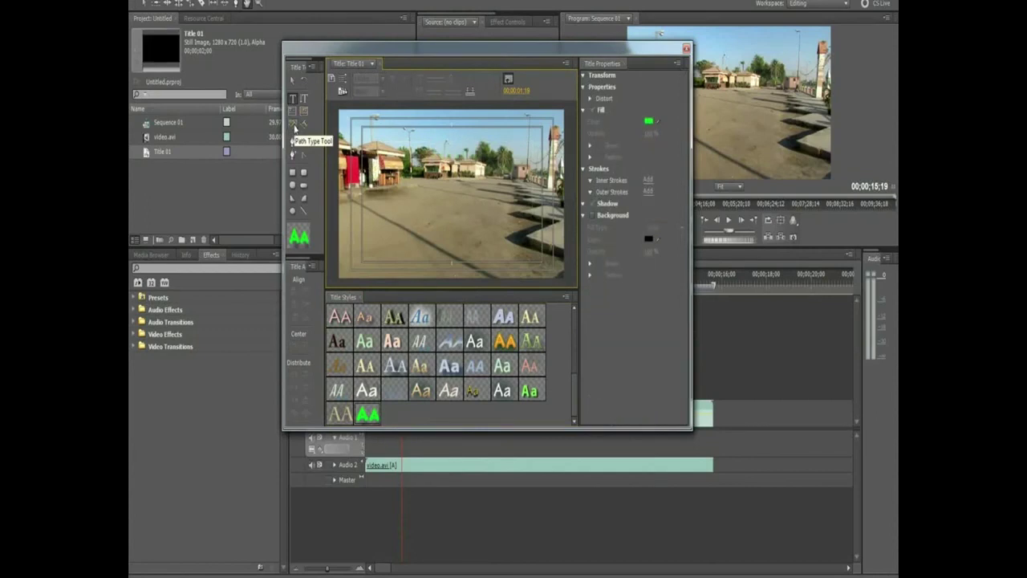
# - Draw a U-shaped text path with the Path Type Tool and type a person's name along it
pyautogui.click(292, 124)
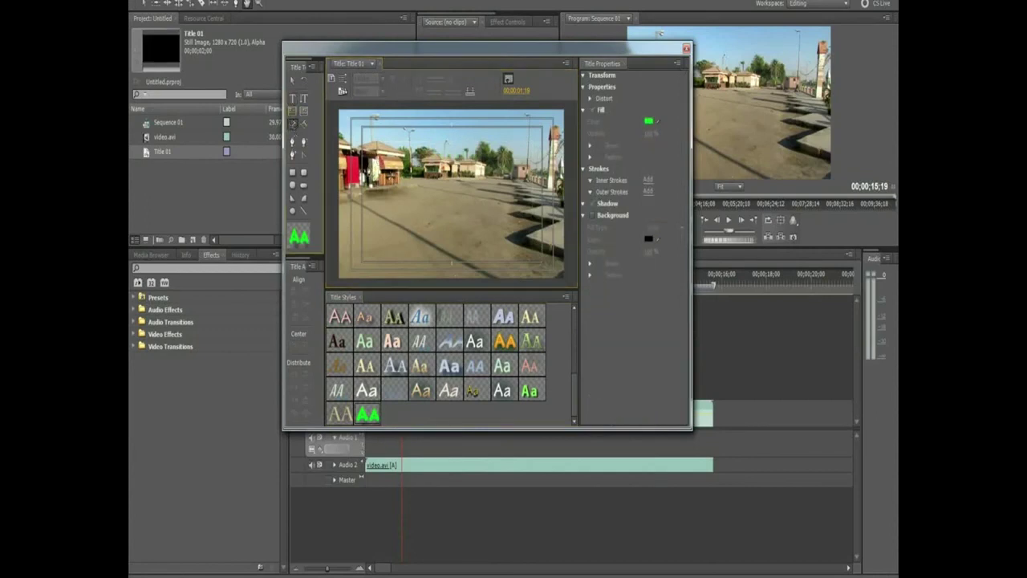
pyautogui.click(369, 174)
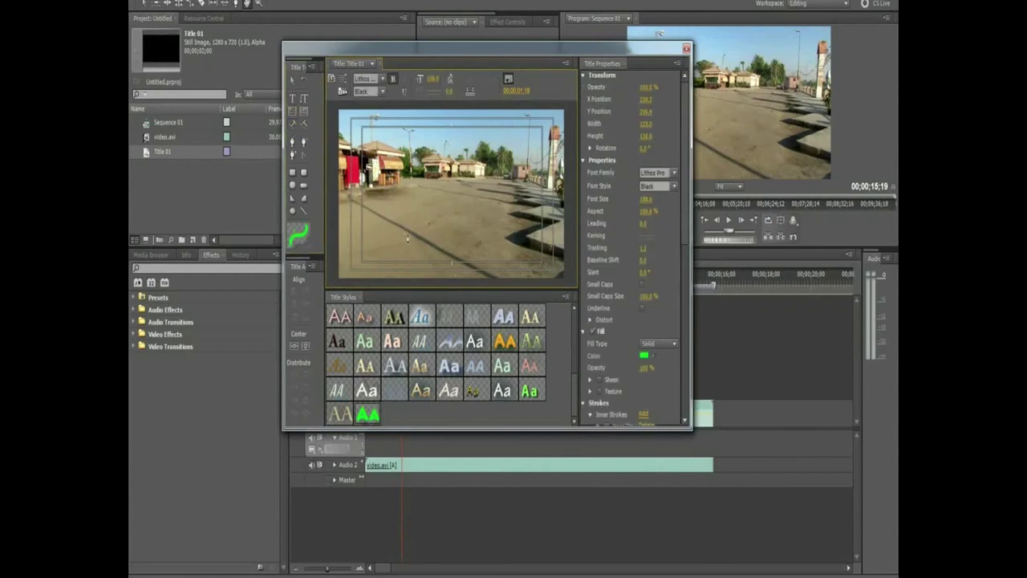
pyautogui.moveTo(446, 238); pyautogui.dragTo(498, 207)
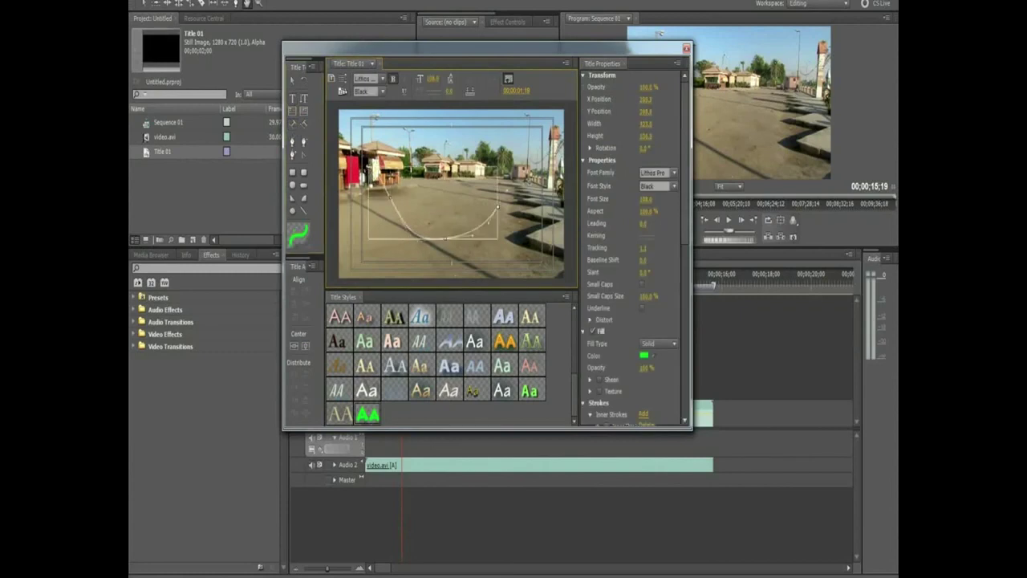
pyautogui.moveTo(552, 181); pyautogui.dragTo(563, 195)
pyautogui.rightClick(564, 196)
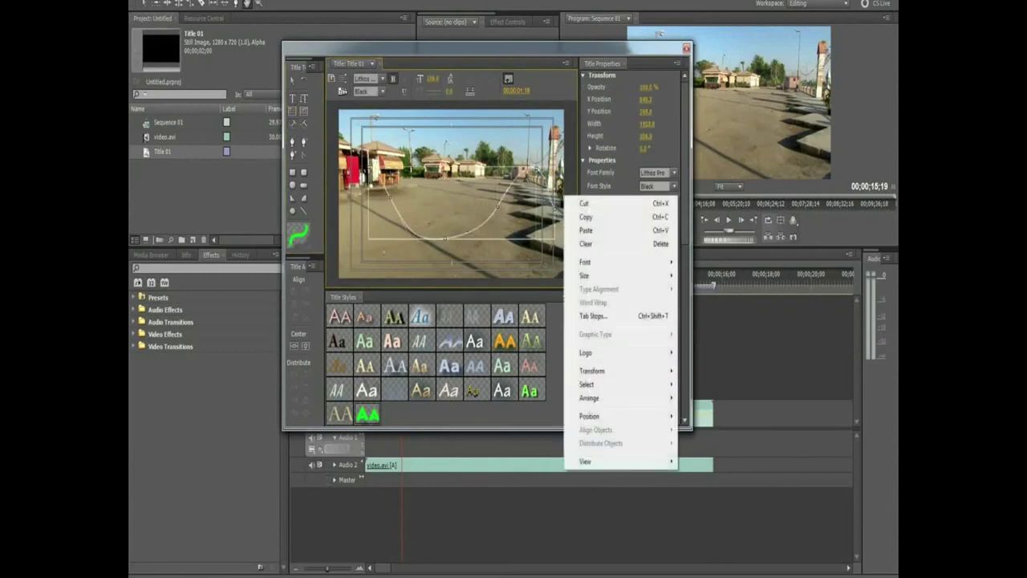
pyautogui.click(366, 49)
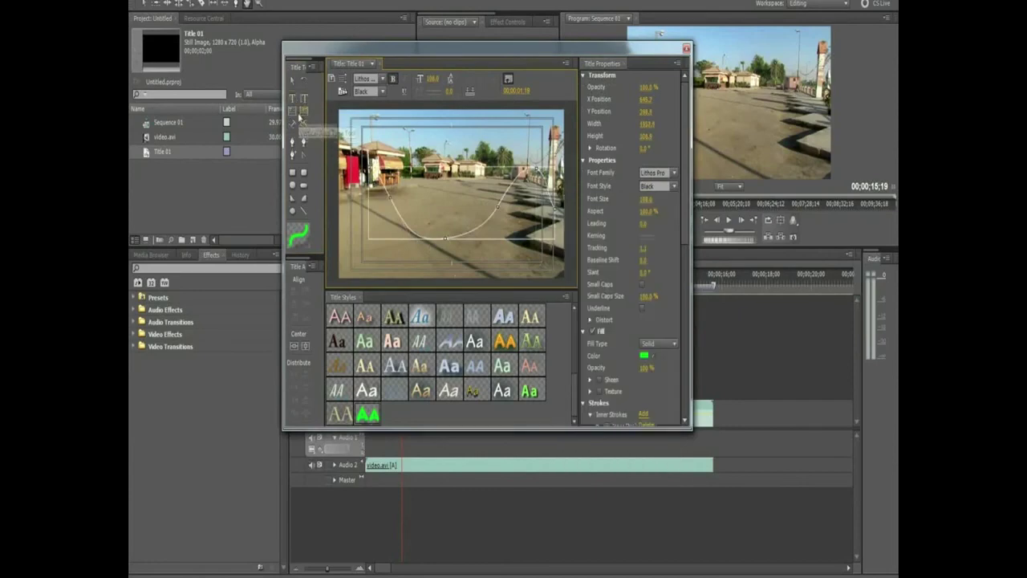
pyautogui.write('W')
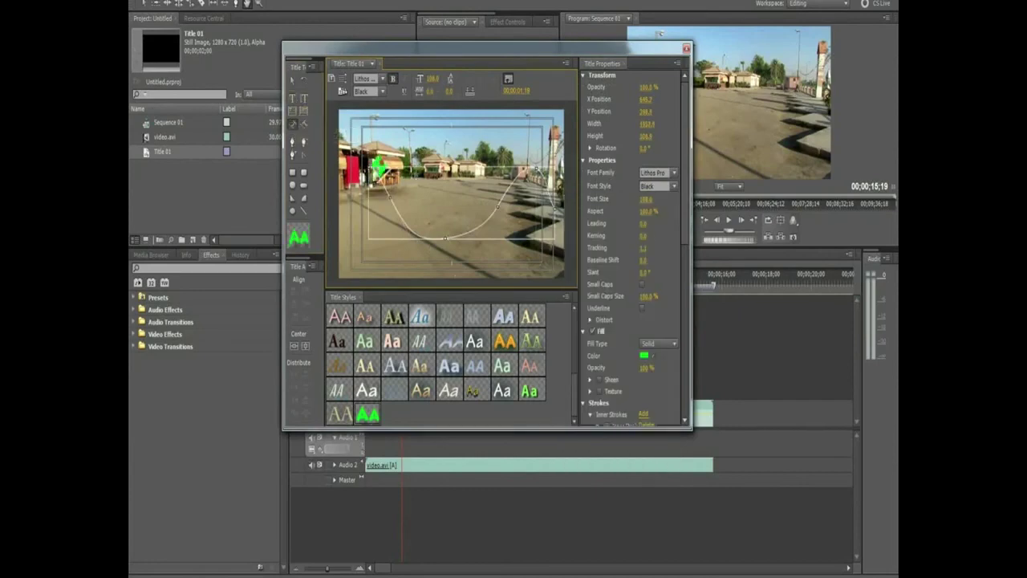
pyautogui.write('ILLIAMM')
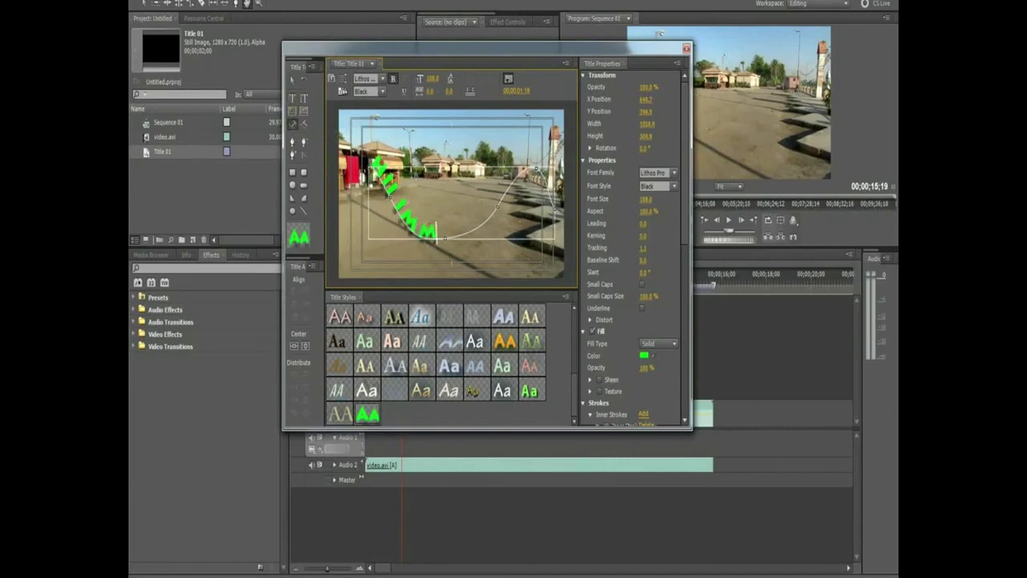
pyautogui.write('AHMO')
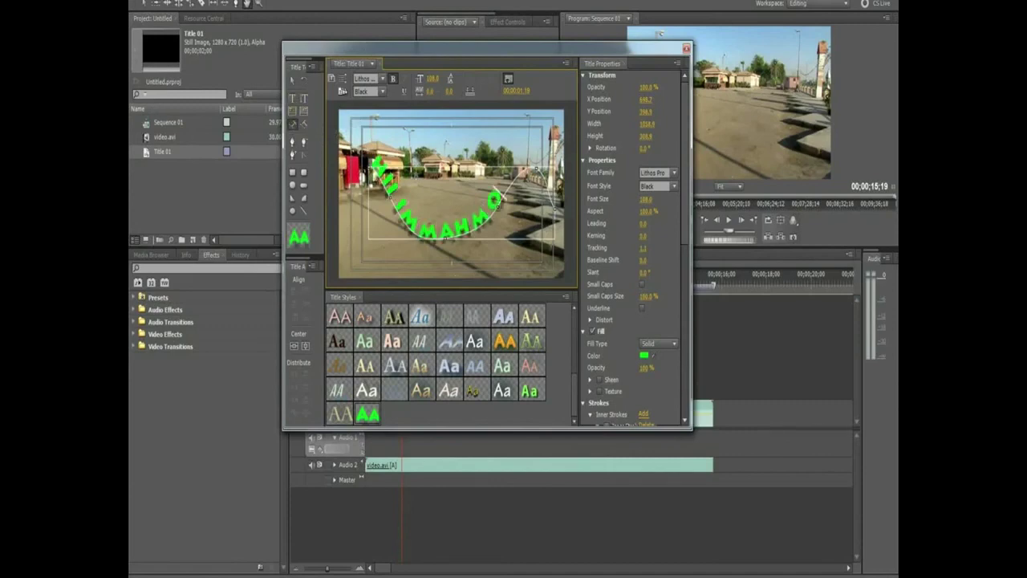
pyautogui.write('UD')
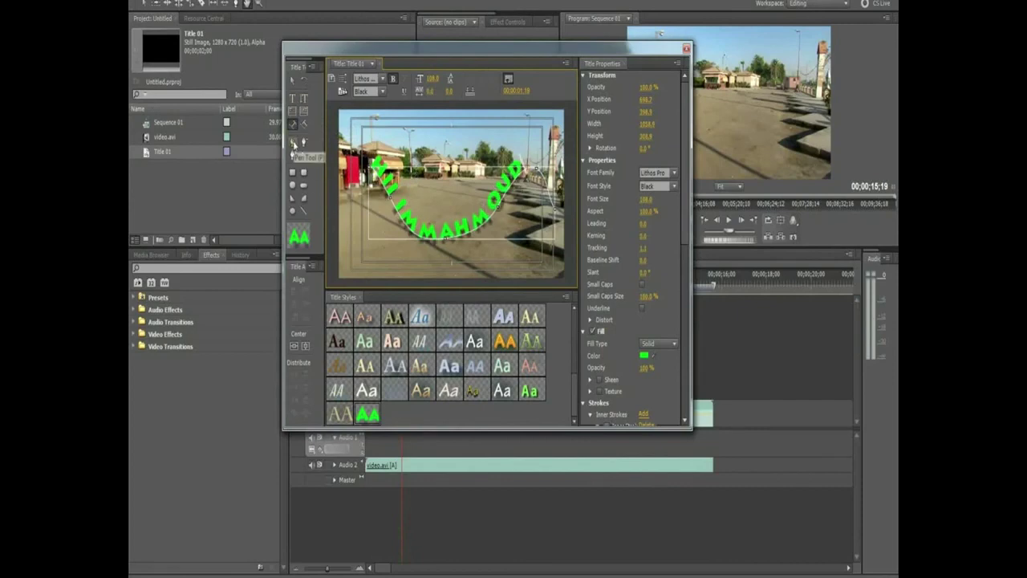
# - Drag the path's anchor points to round out and reposition the curved text path
pyautogui.click(293, 143)
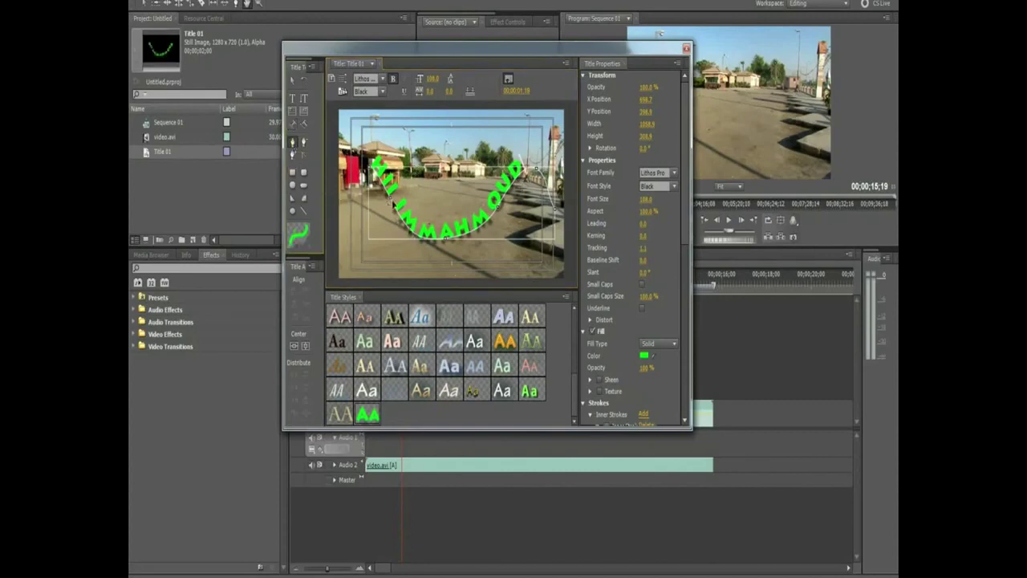
pyautogui.moveTo(392, 203)
pyautogui.mouseDown()
pyautogui.moveTo(417, 242)
pyautogui.moveTo(391, 254)
pyautogui.mouseUp()
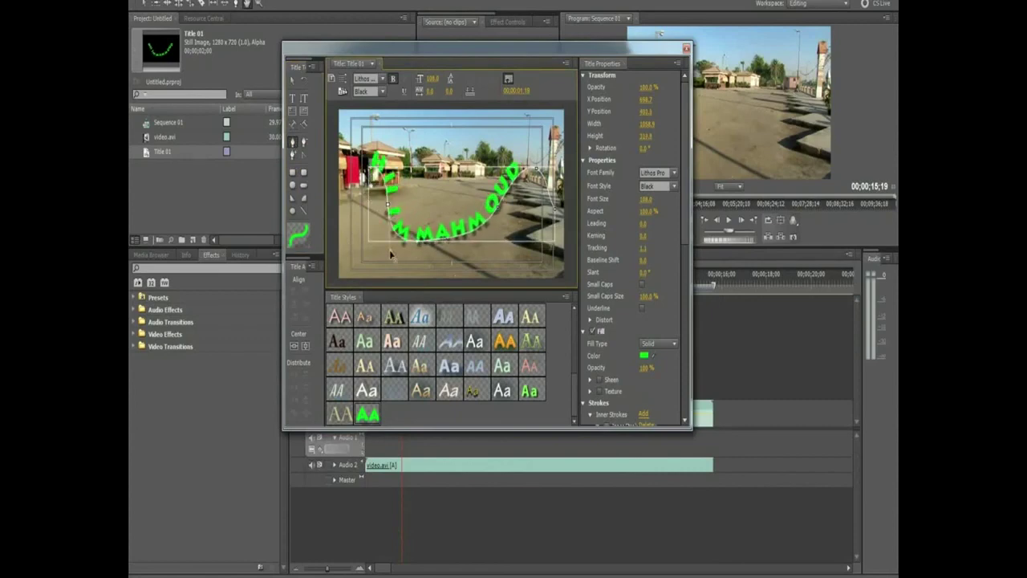
pyautogui.click(292, 171)
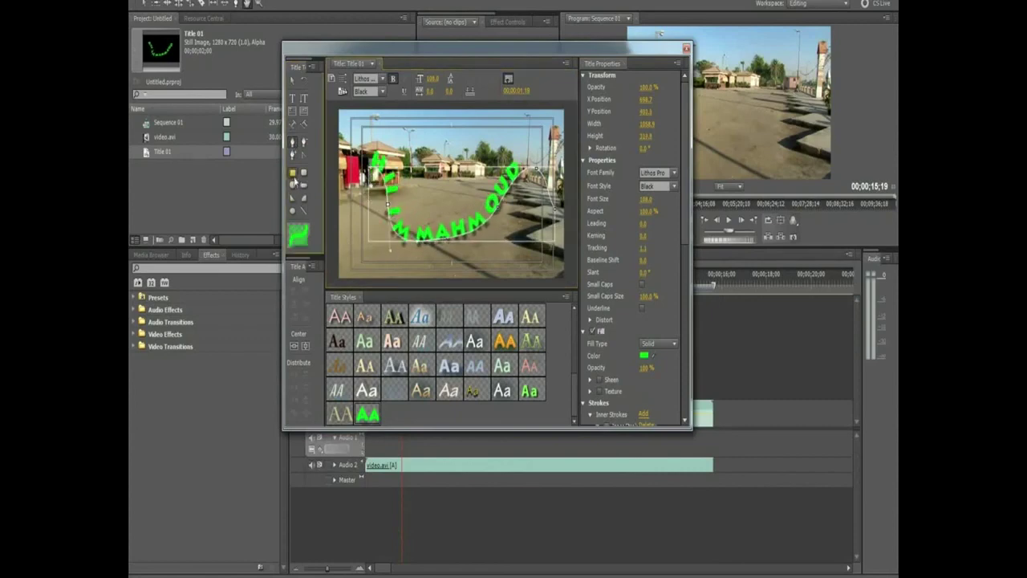
pyautogui.moveTo(445, 225); pyautogui.dragTo(450, 234)
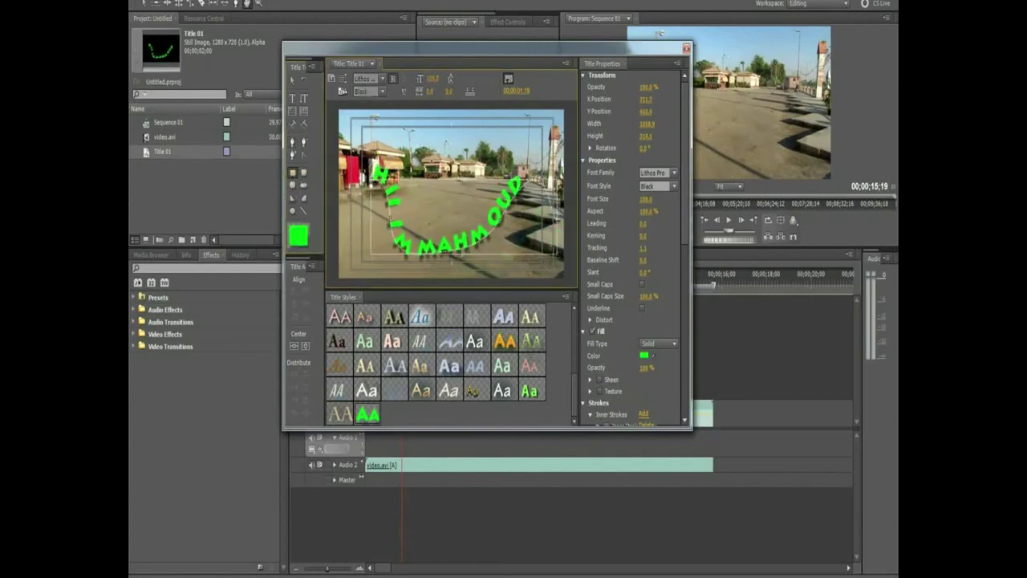
# - Draw a rectangle near the title centre with 77% opacity and a dark red fill
pyautogui.moveTo(419, 149)
pyautogui.mouseDown()
pyautogui.moveTo(491, 209)
pyautogui.moveTo(481, 206)
pyautogui.mouseUp()
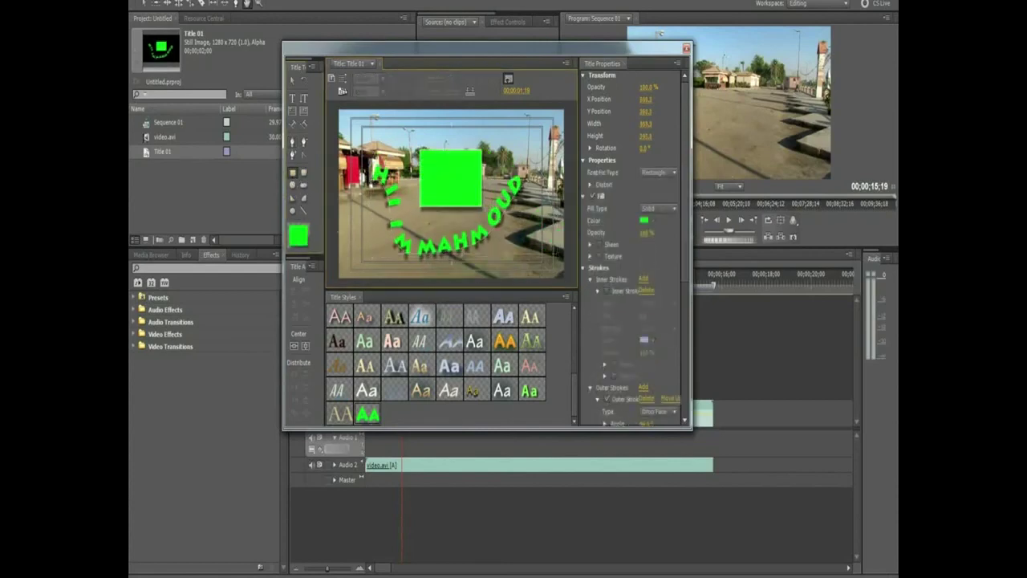
pyautogui.moveTo(647, 86); pyautogui.dragTo(650, 112)
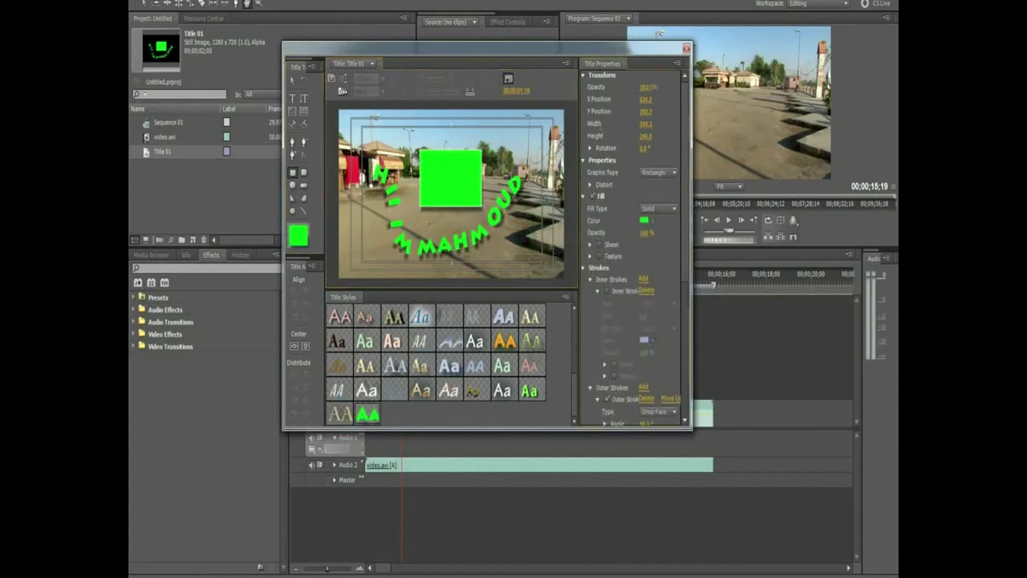
pyautogui.click(644, 222)
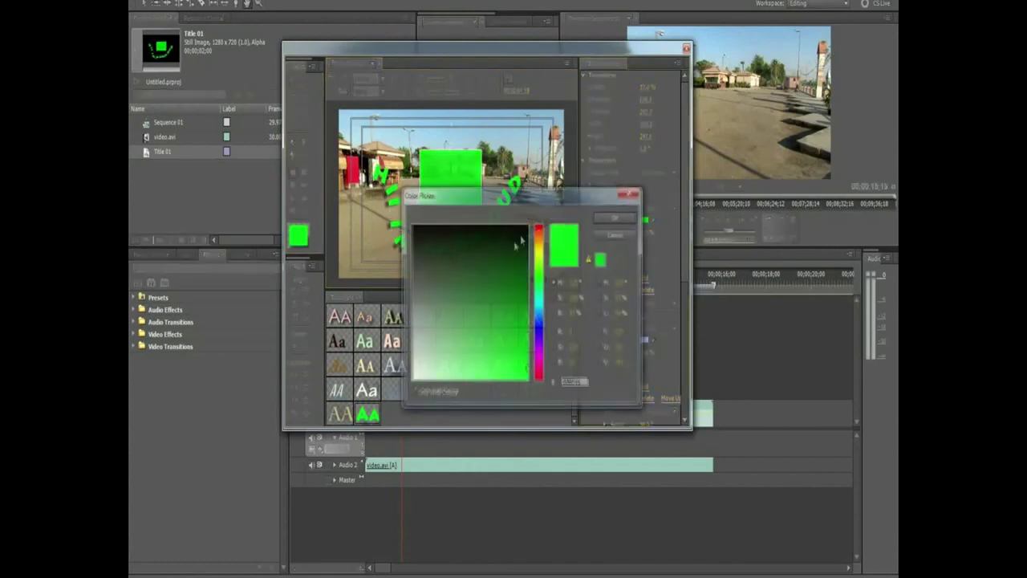
pyautogui.click(538, 228)
pyautogui.moveTo(520, 245); pyautogui.dragTo(536, 331)
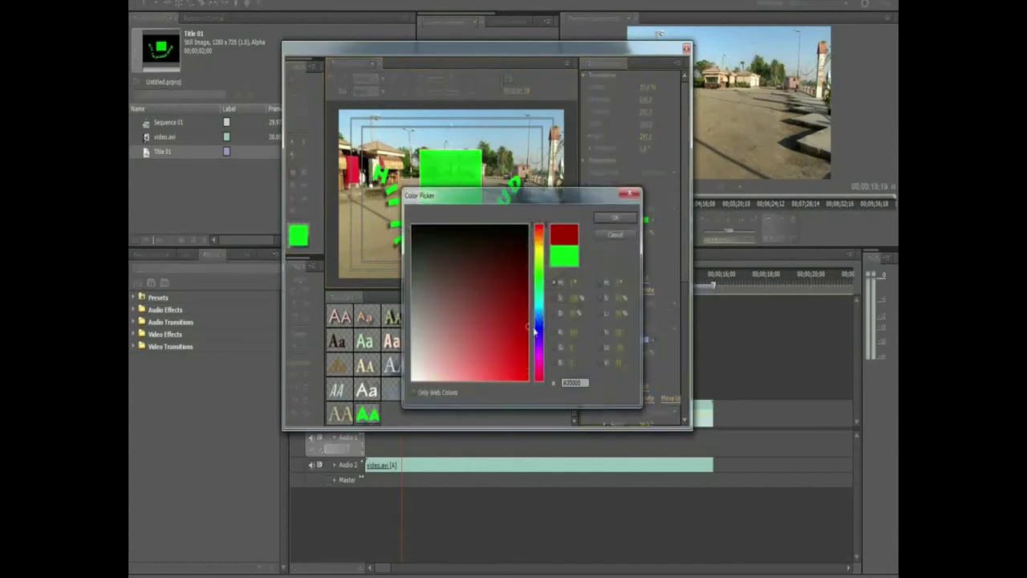
pyautogui.click(615, 218)
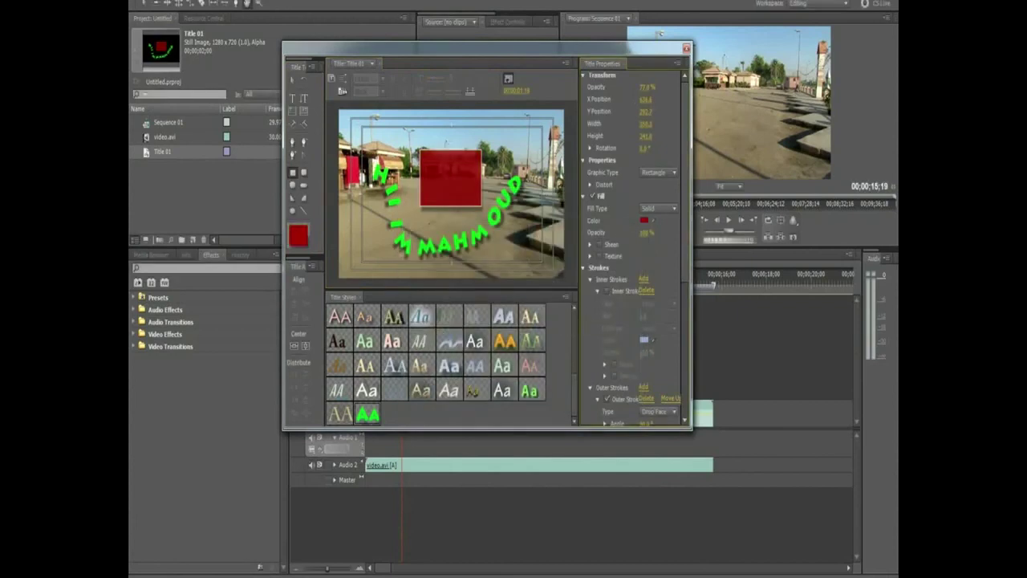
# - Select the red rectangle to check its properties, then deselect it
pyautogui.scroll(-1, 643, 345)
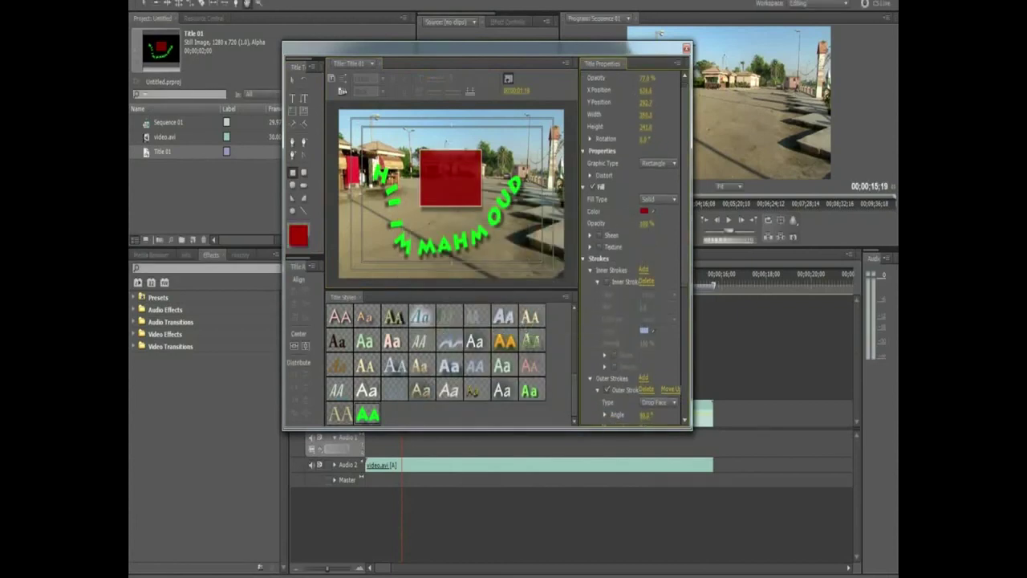
pyautogui.click(441, 161)
pyautogui.click(460, 212)
# - Close the Titler, drop Title 01 on a new Video 2 track above video.avi, and scrub to check it
pyautogui.click(686, 48)
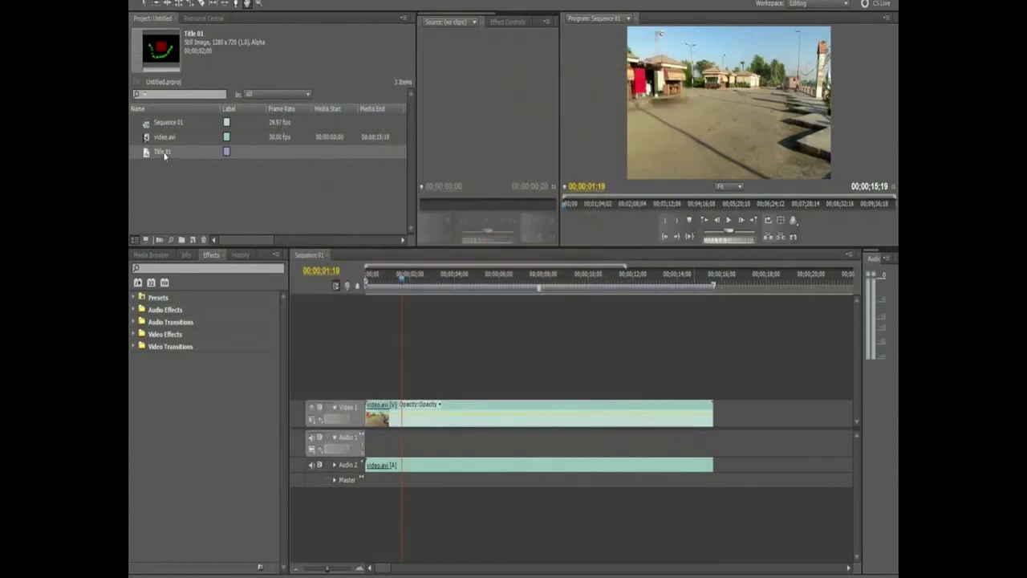
pyautogui.moveTo(165, 154); pyautogui.dragTo(453, 384)
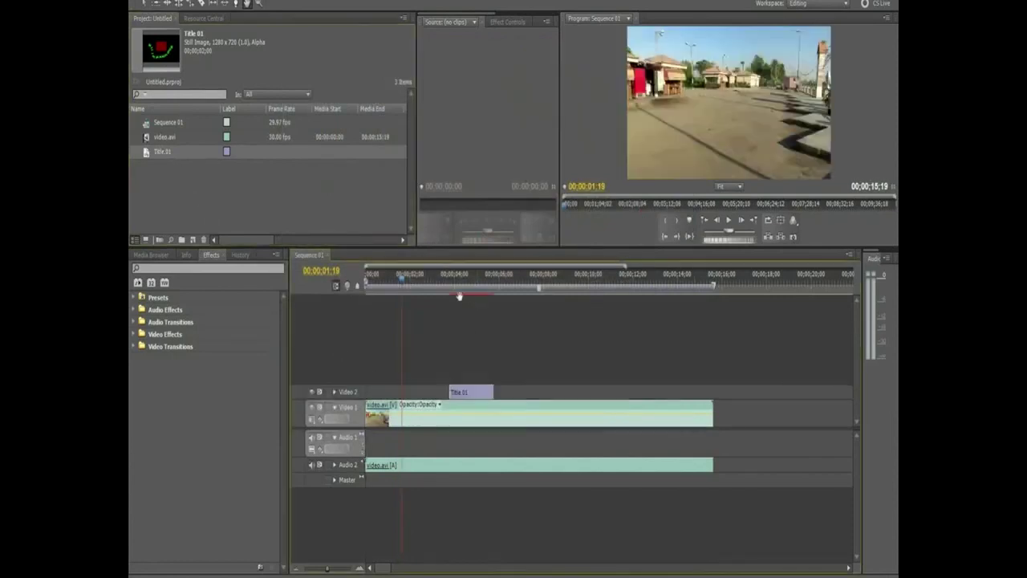
pyautogui.moveTo(436, 278); pyautogui.dragTo(465, 278)
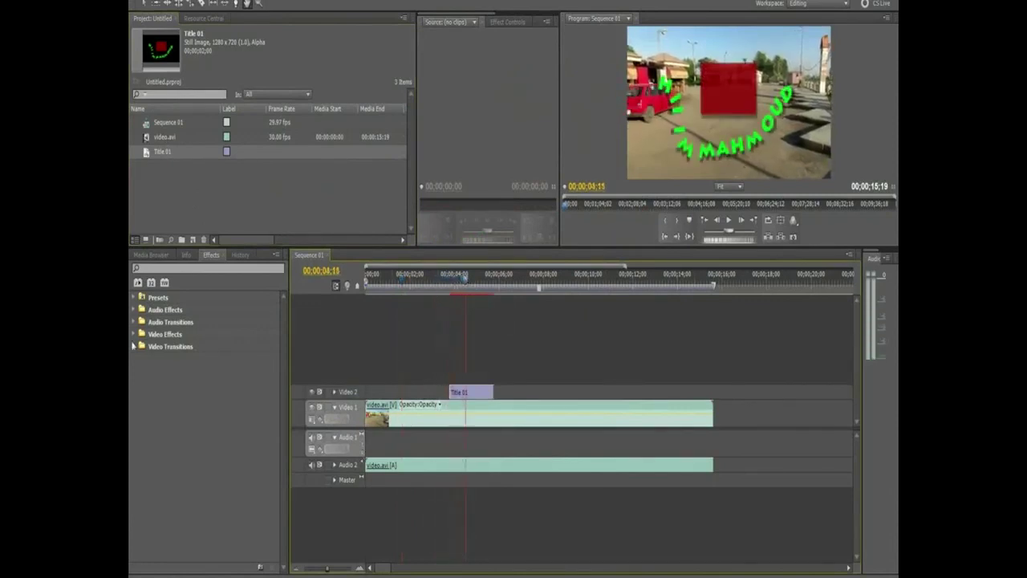
# - Add a Cross Dissolve from Video Transitions > Dissolve to the start of Title 01
pyautogui.click(134, 346)
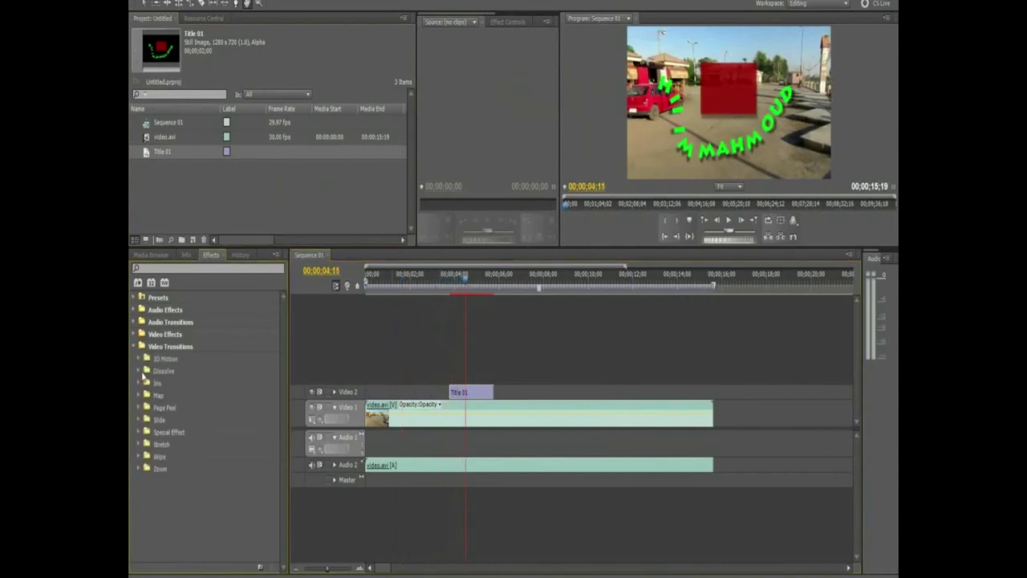
pyautogui.click(139, 371)
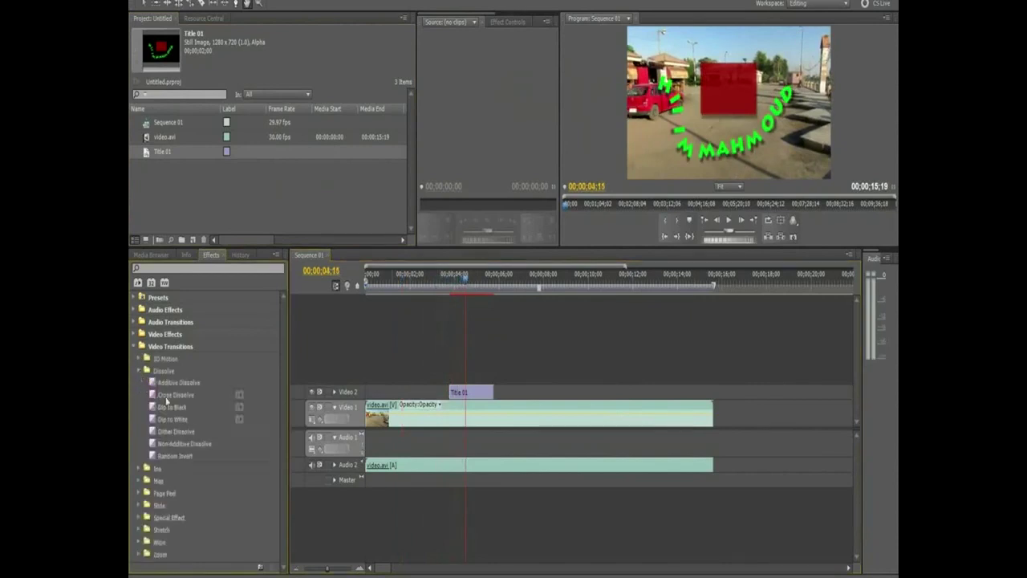
pyautogui.moveTo(168, 397); pyautogui.dragTo(454, 392)
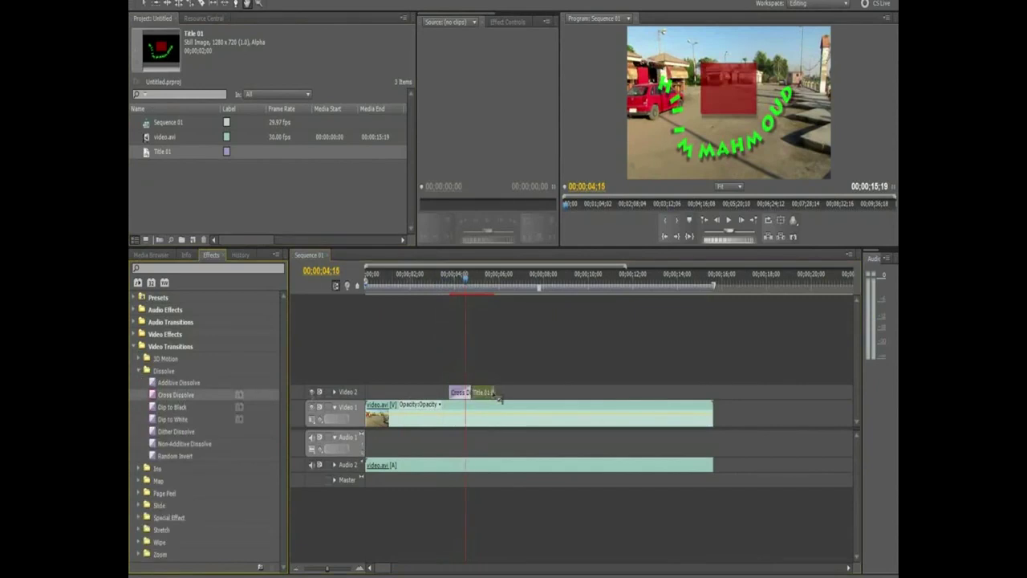
# - Zoom into the timeline, shorten the opening and closing dissolves, and play the sequence to preview
pyautogui.moveTo(327, 569); pyautogui.dragTo(345, 568)
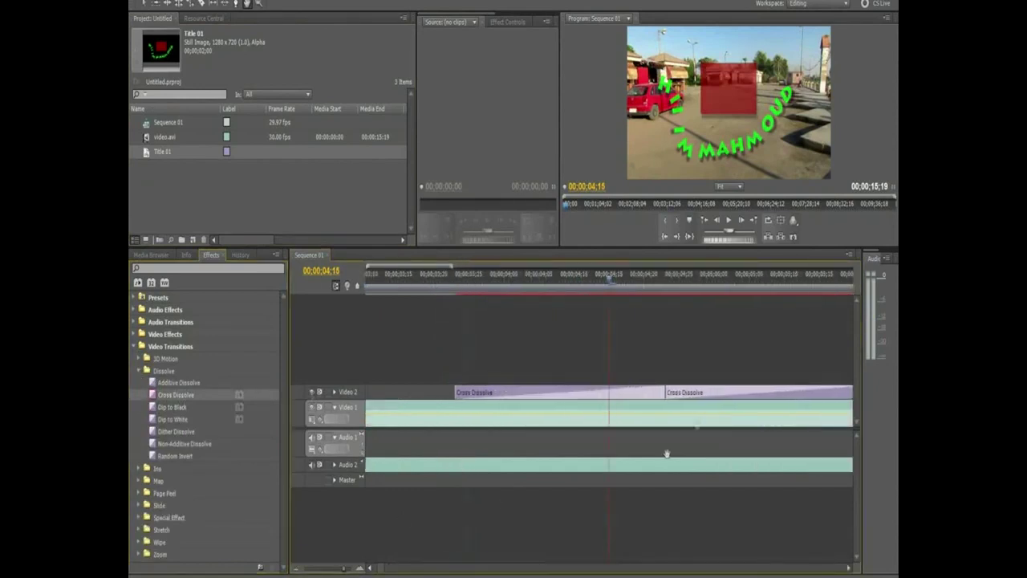
pyautogui.scroll(-1, 634, 393)
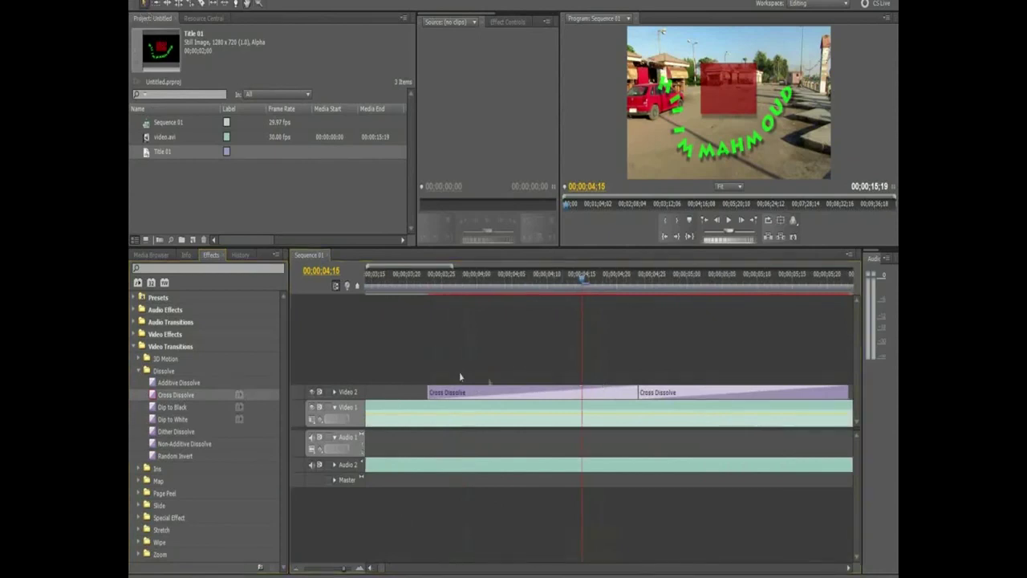
pyautogui.moveTo(598, 392)
pyautogui.mouseDown()
pyautogui.moveTo(638, 392)
pyautogui.moveTo(505, 393)
pyautogui.mouseUp()
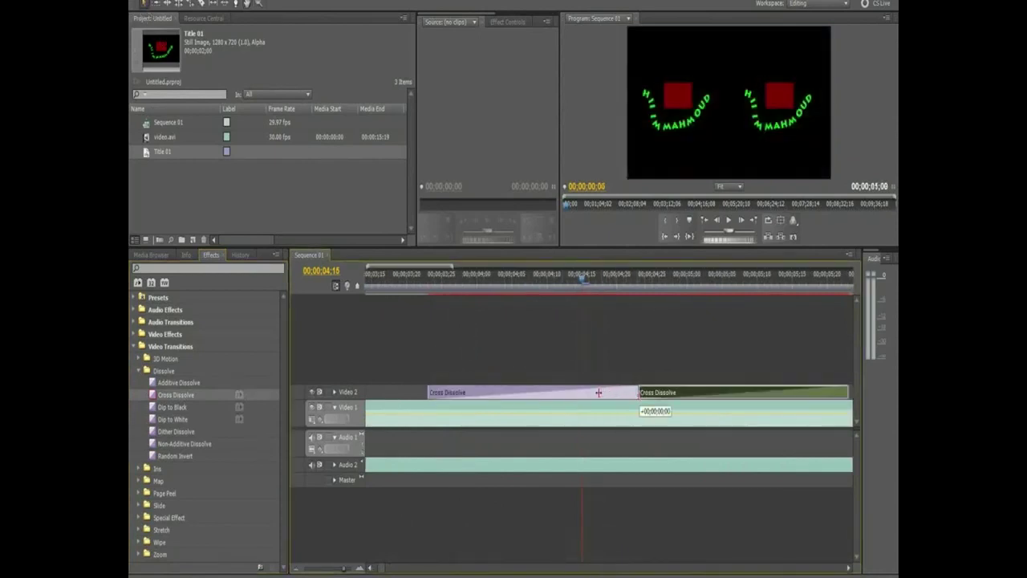
pyautogui.click(391, 282)
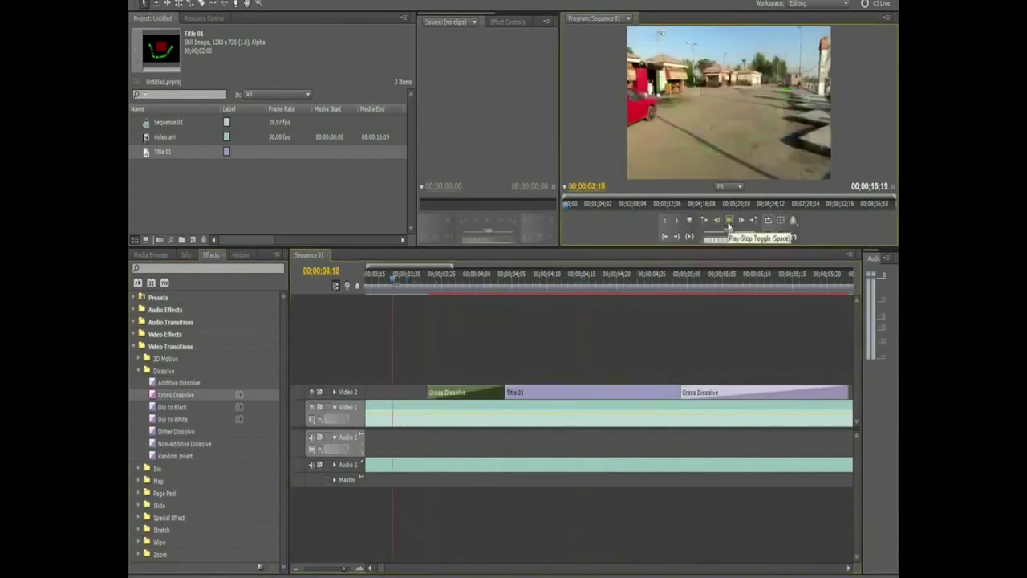
pyautogui.click(729, 221)
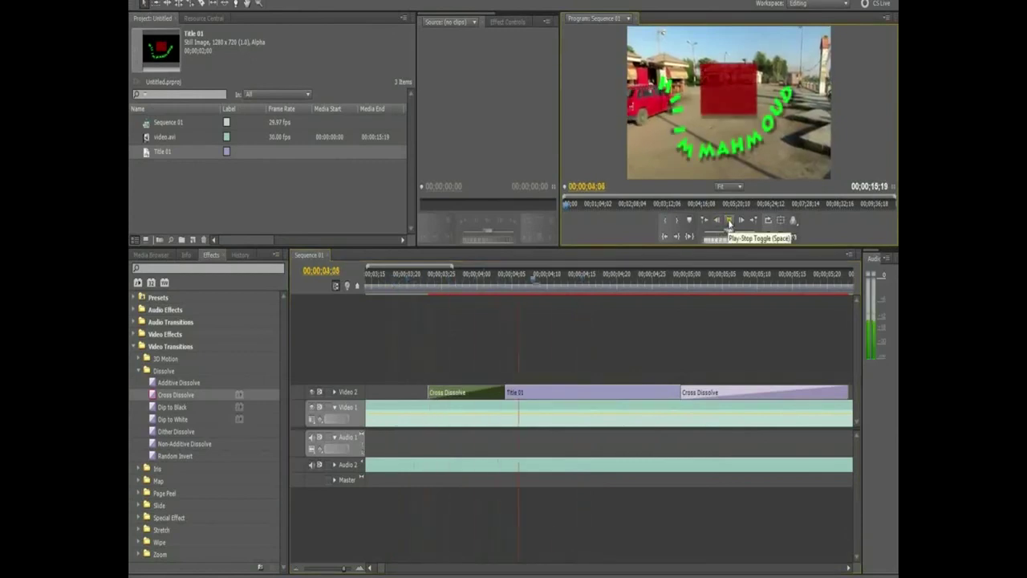
# - Extend Title 01 to run 00;00;03;23 to 00;00;12;05, a duration of 00;00;08;13
pyautogui.click(729, 222)
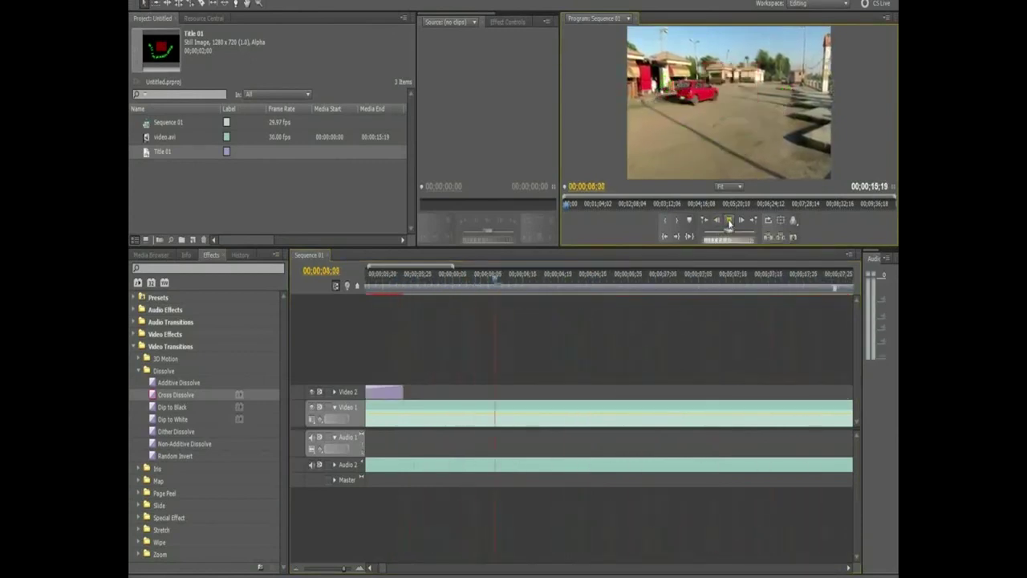
pyautogui.moveTo(343, 568); pyautogui.dragTo(328, 568)
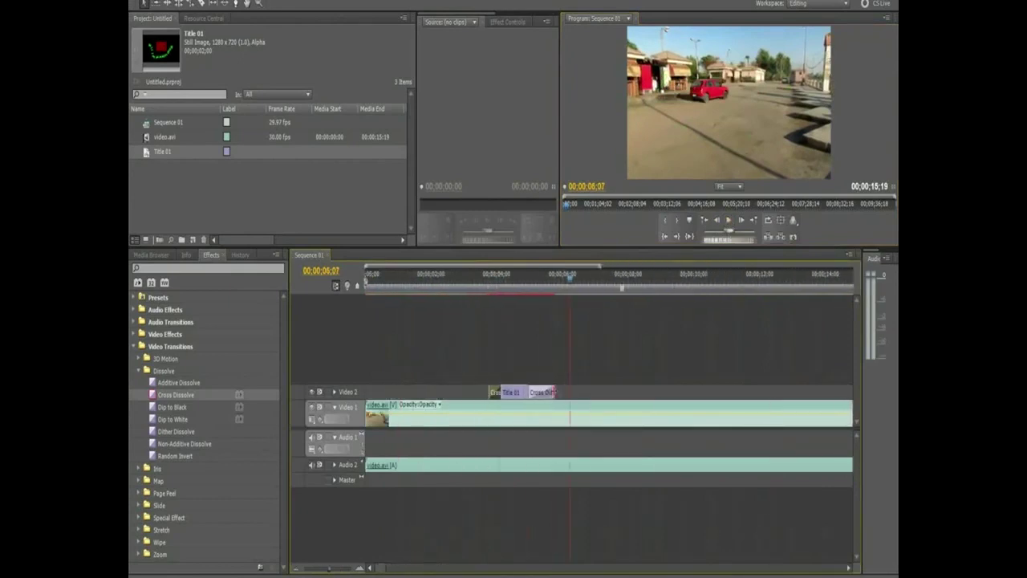
pyautogui.moveTo(528, 392); pyautogui.dragTo(738, 393)
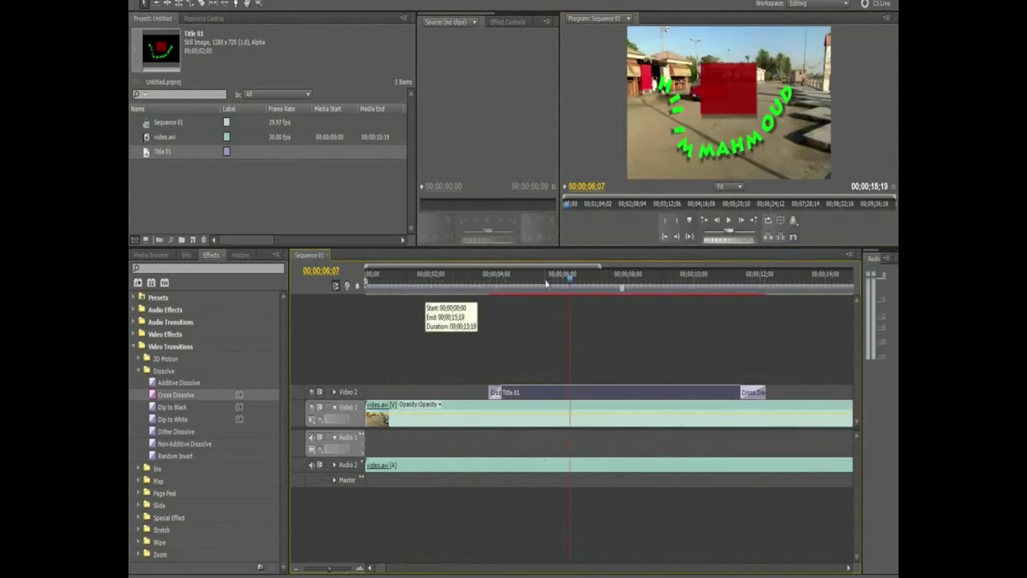
pyautogui.moveTo(507, 283)
pyautogui.mouseDown()
pyautogui.moveTo(714, 288)
pyautogui.moveTo(490, 282)
pyautogui.mouseUp()
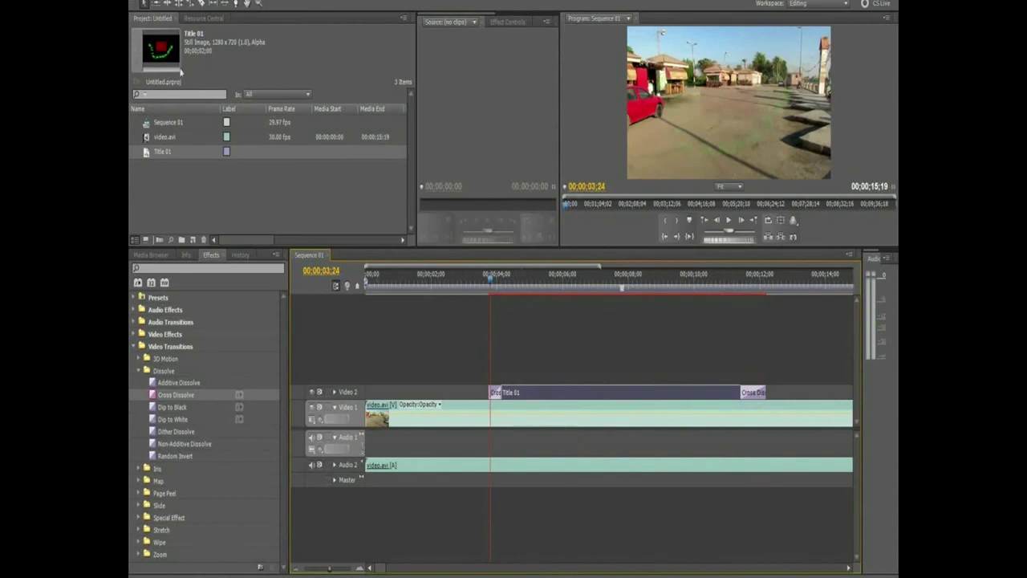
# - Look through the File menu's export options, then select Title 01 in the Project panel
pyautogui.click(141, 2)
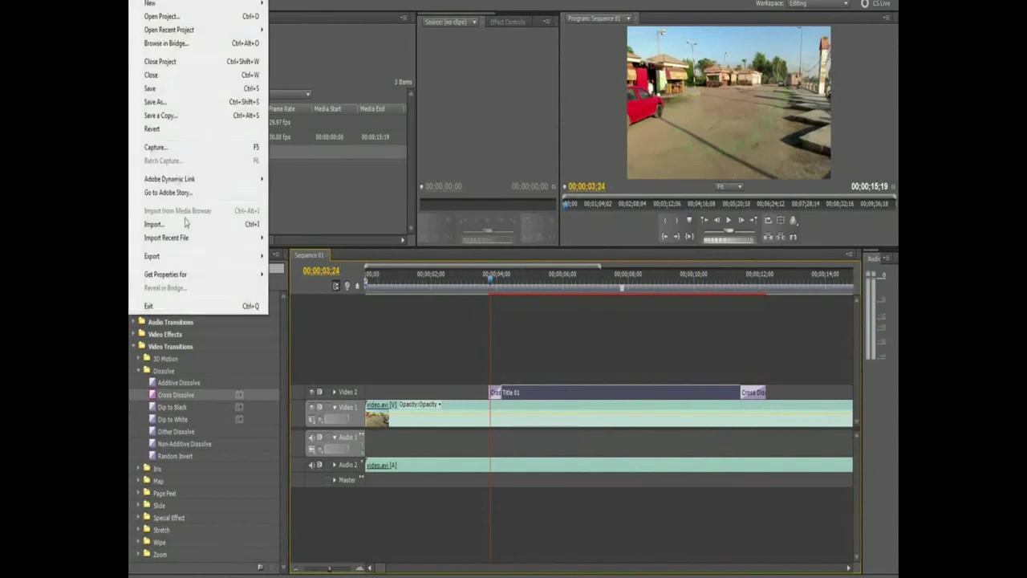
pyautogui.moveTo(193, 255)
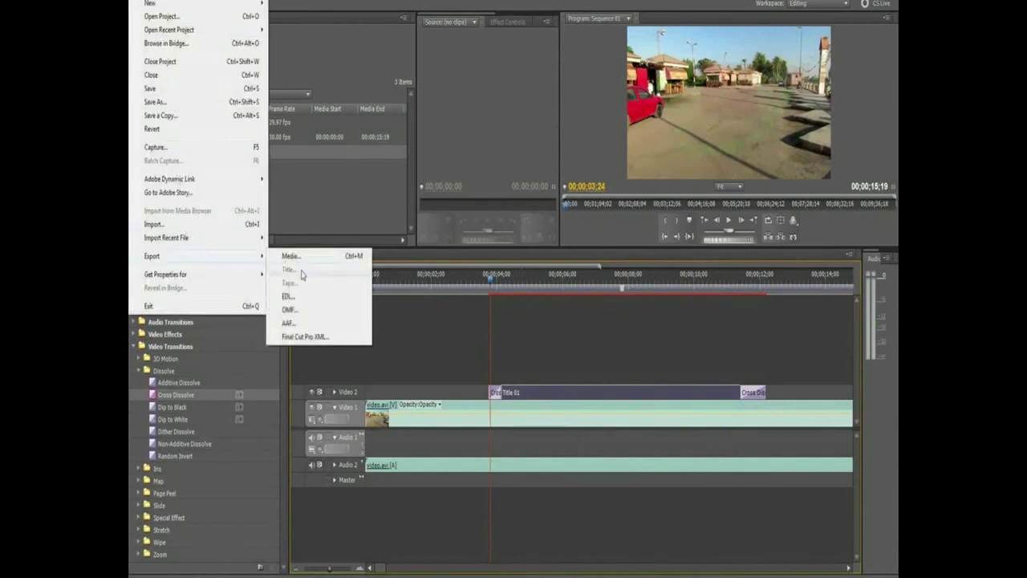
pyautogui.click(529, 400)
pyautogui.click(165, 153)
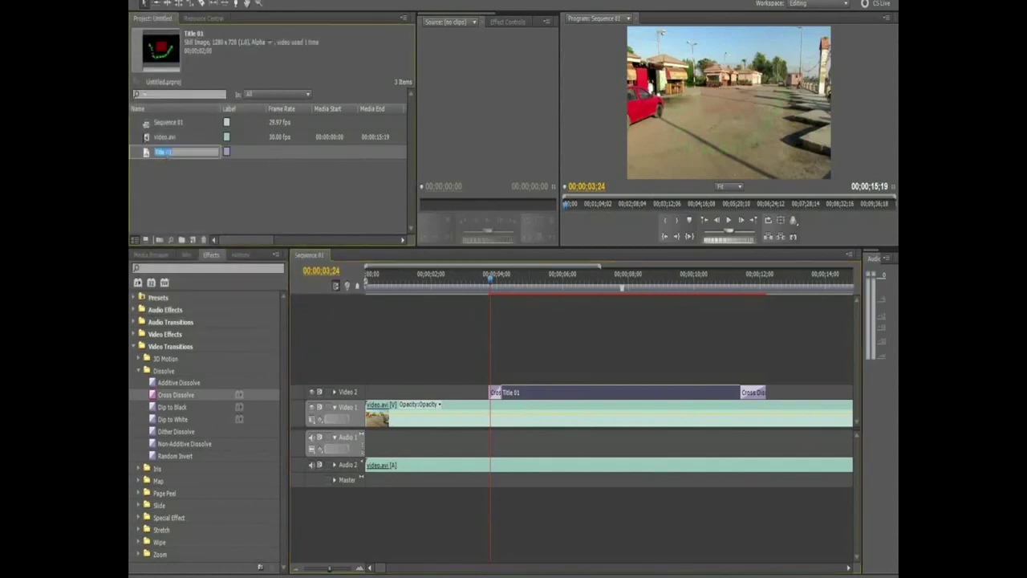
pyautogui.click(146, 155)
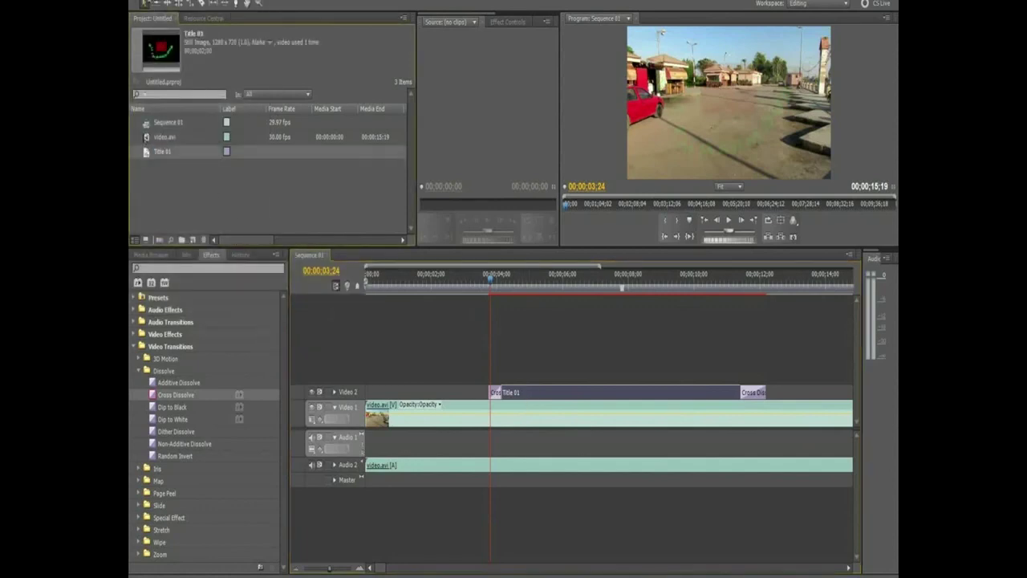
# - Choose File > Export > Title for Title 01, then cancel the Save Title dialog
pyautogui.click(143, 1)
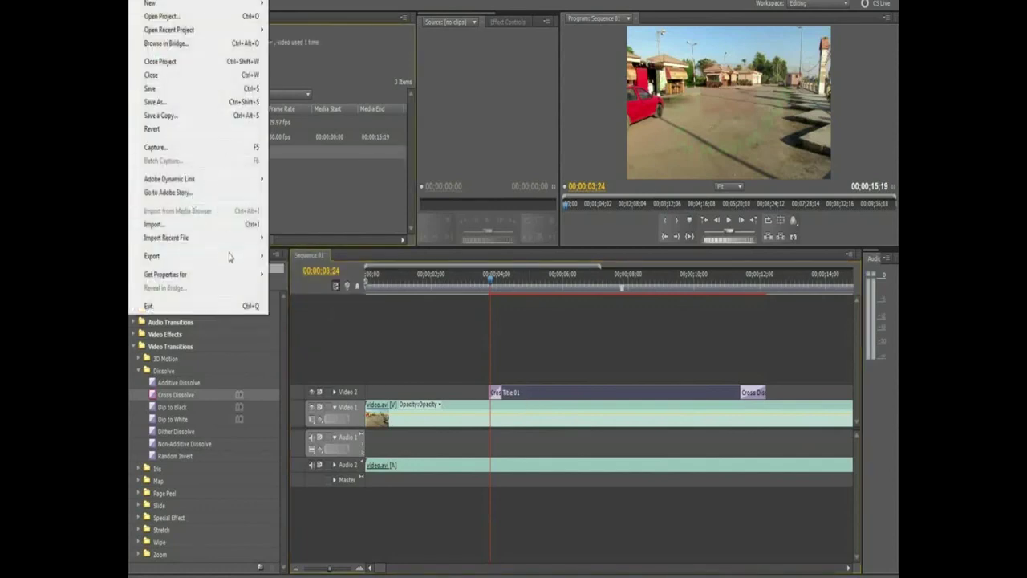
pyautogui.moveTo(229, 257)
pyautogui.click(290, 269)
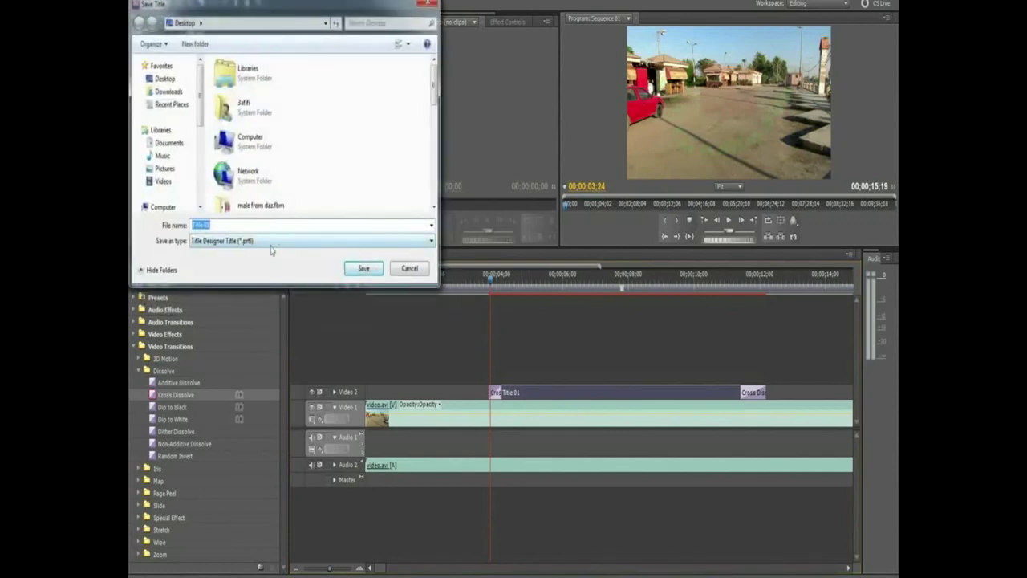
pyautogui.click(403, 273)
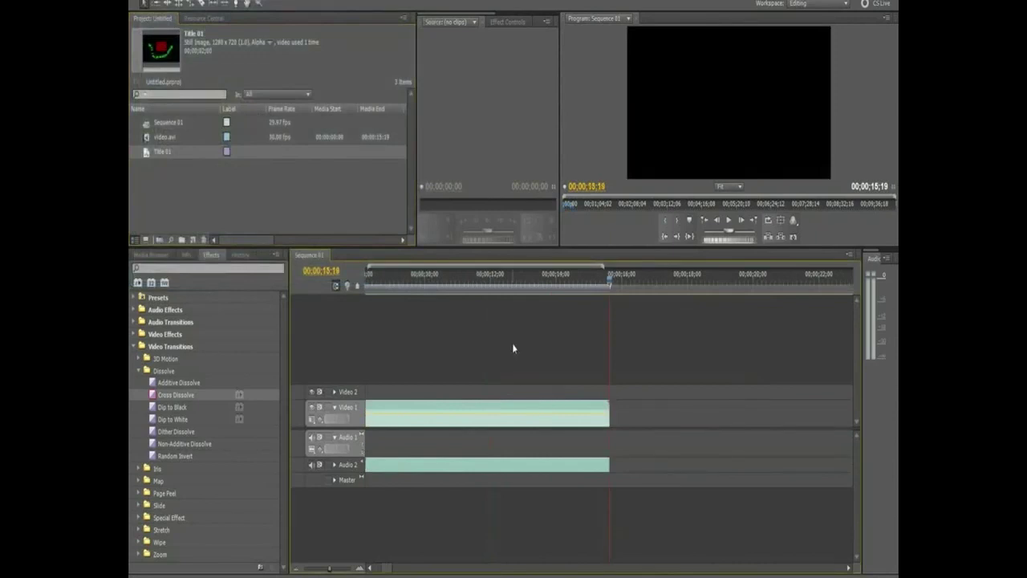
# - Restore, then delete the title clip and its dissolve from Video 2, and open the Title menu
pyautogui.hotkey('ctrl', 'z')
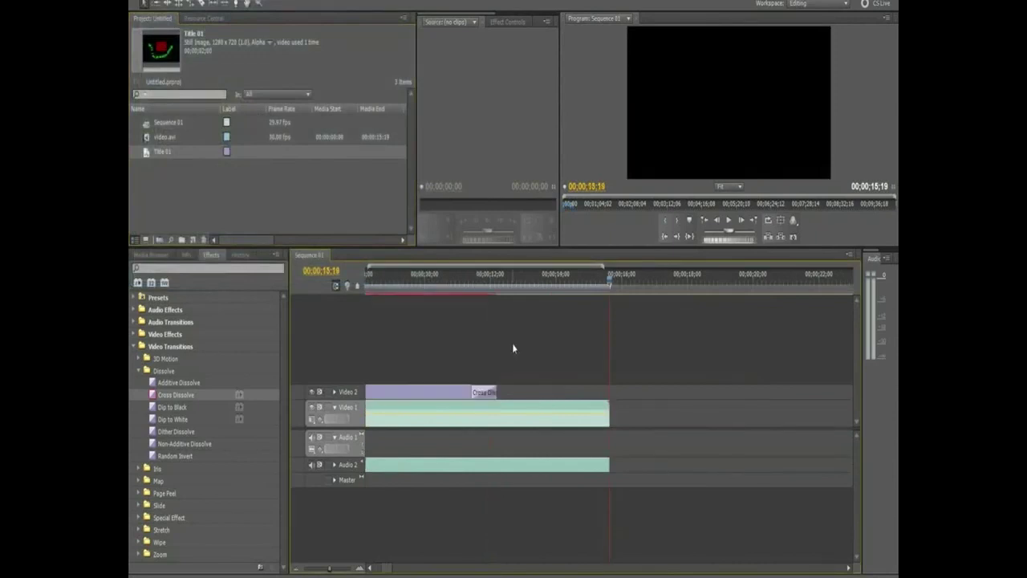
pyautogui.press('Up')
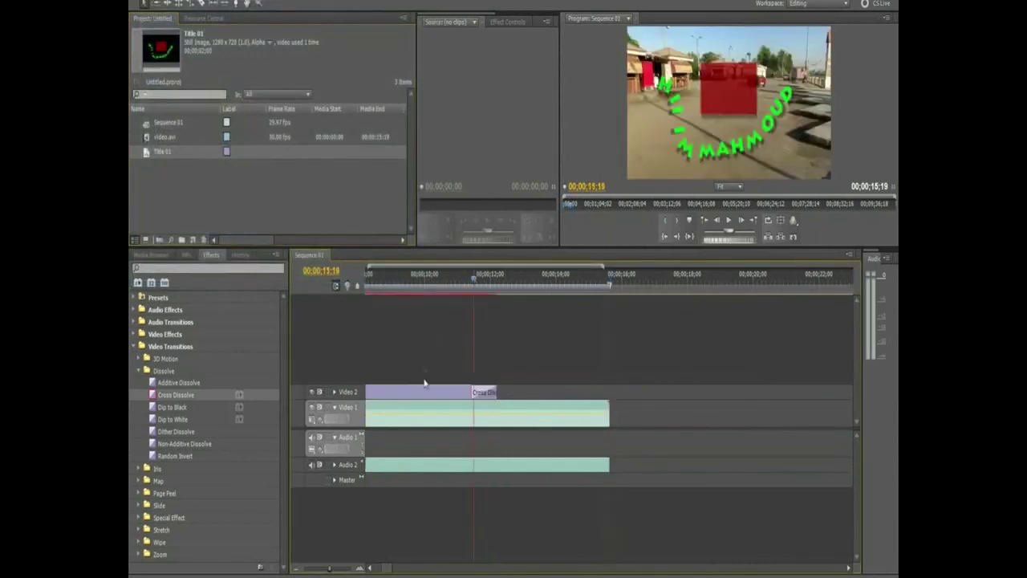
pyautogui.click(425, 385)
pyautogui.press('Delete')
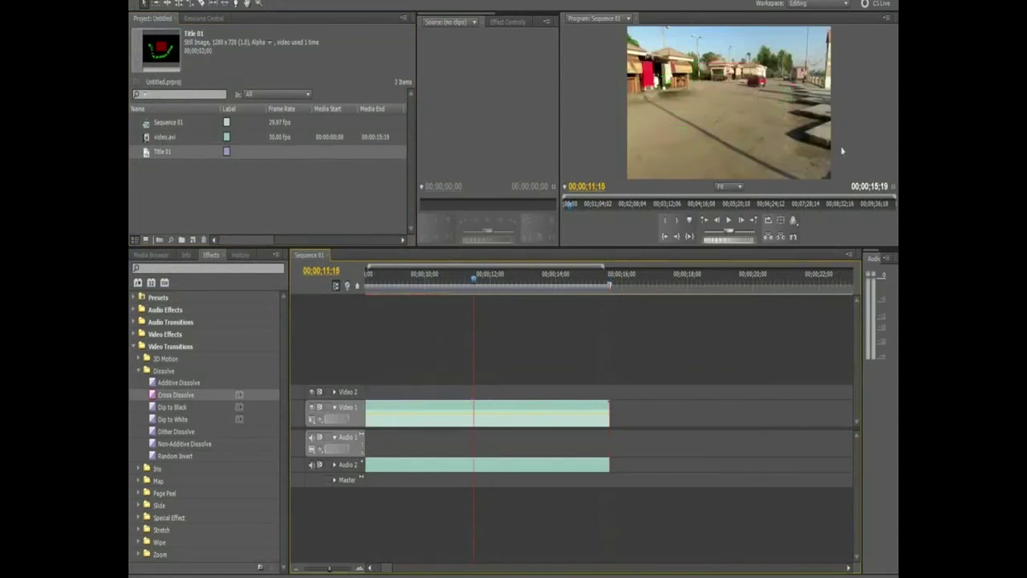
pyautogui.click(262, 3)
pyautogui.moveTo(267, 4)
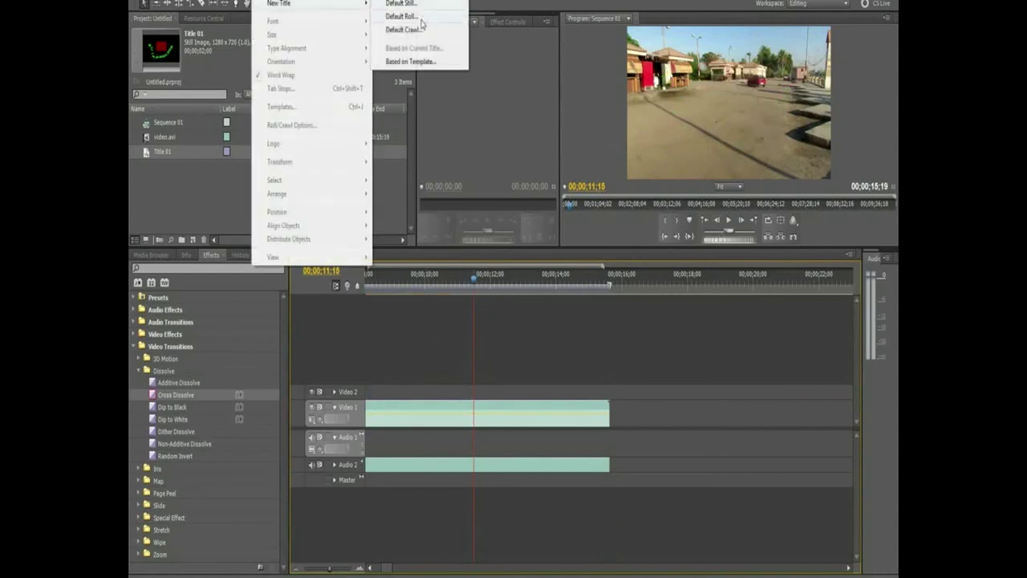
# - Create a new title item from the Project panel's New Item list, accepting the default settings
pyautogui.click(403, 30)
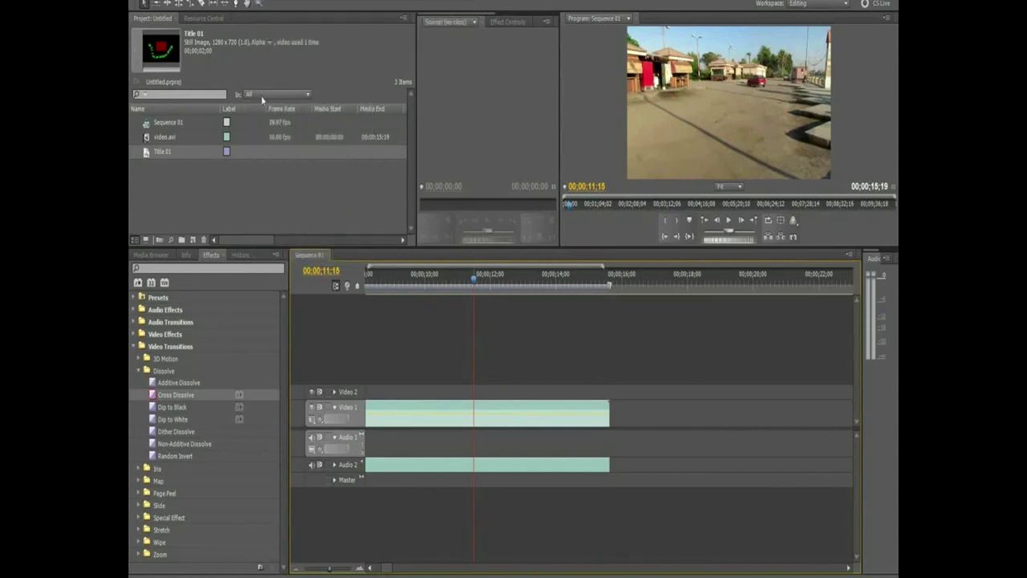
pyautogui.click(193, 239)
pyautogui.click(208, 281)
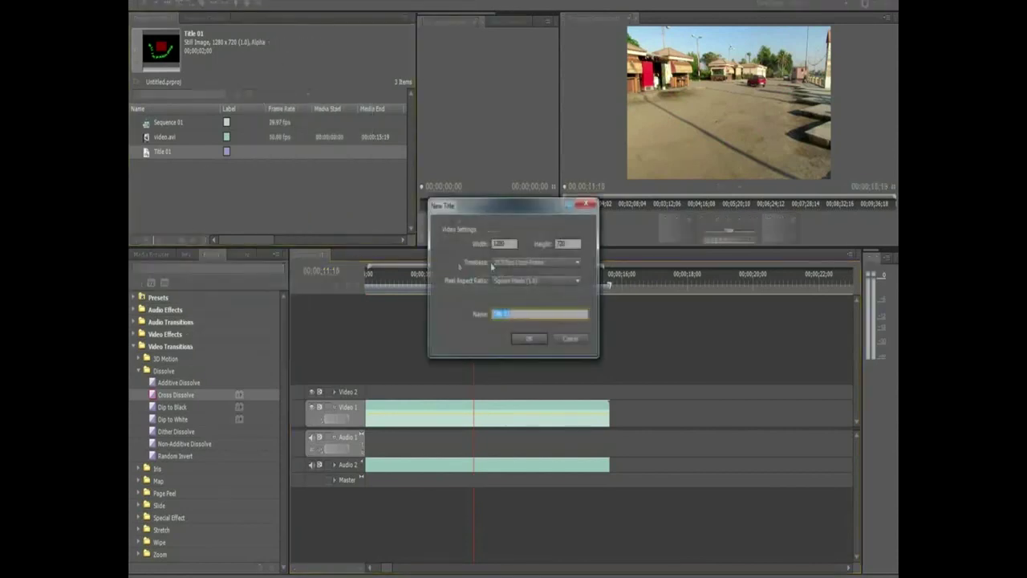
pyautogui.click(530, 337)
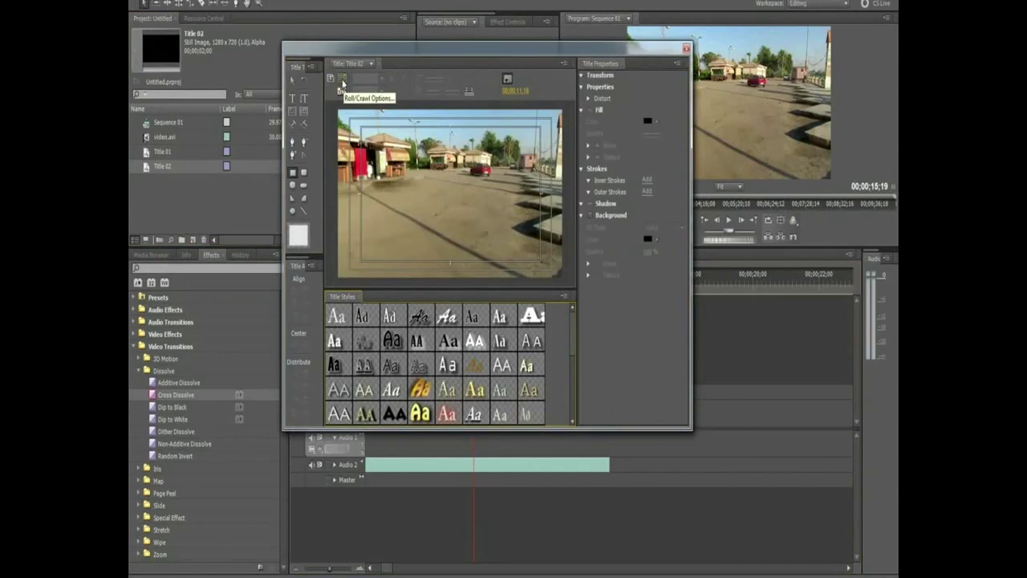
# - Set Title 02 to Roll in Roll/Crawl Options, with Start Off Screen and End Off Screen checked
pyautogui.click(341, 82)
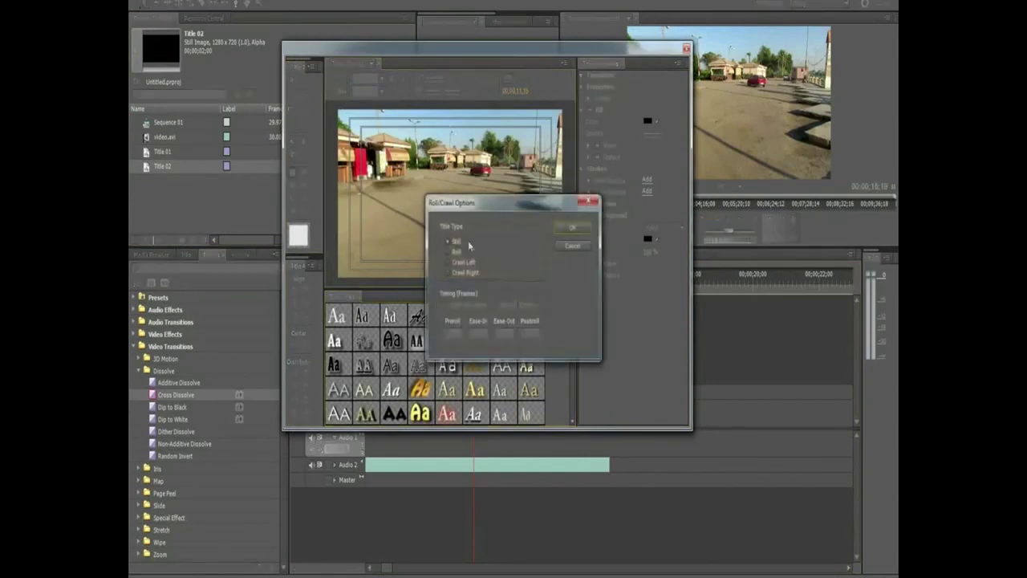
pyautogui.click(456, 252)
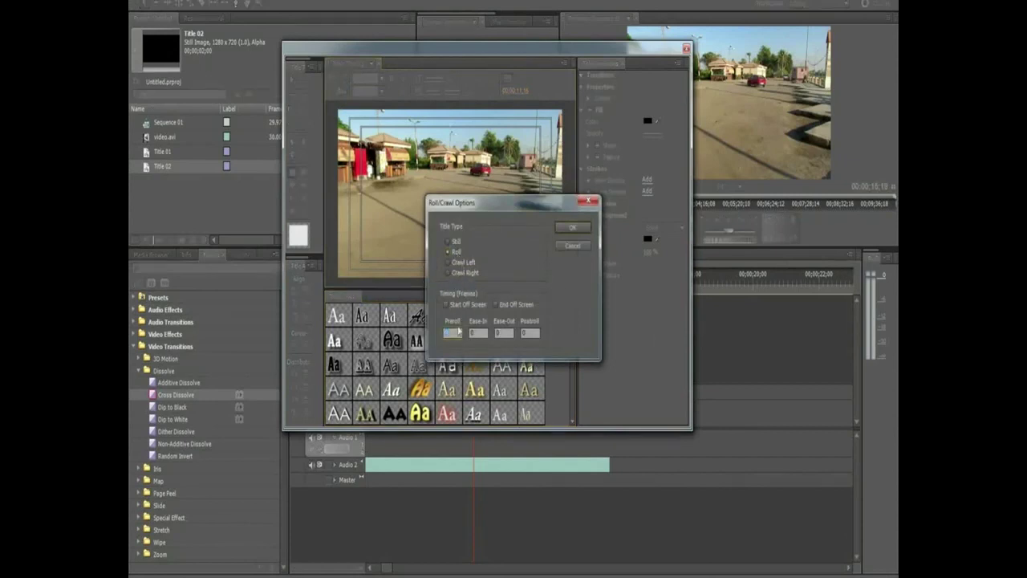
pyautogui.click(531, 332)
pyautogui.click(454, 332)
pyautogui.click(530, 333)
pyautogui.click(477, 332)
pyautogui.click(504, 333)
pyautogui.press('Tab')
pyautogui.click(477, 332)
pyautogui.click(504, 333)
pyautogui.click(463, 305)
pyautogui.click(507, 306)
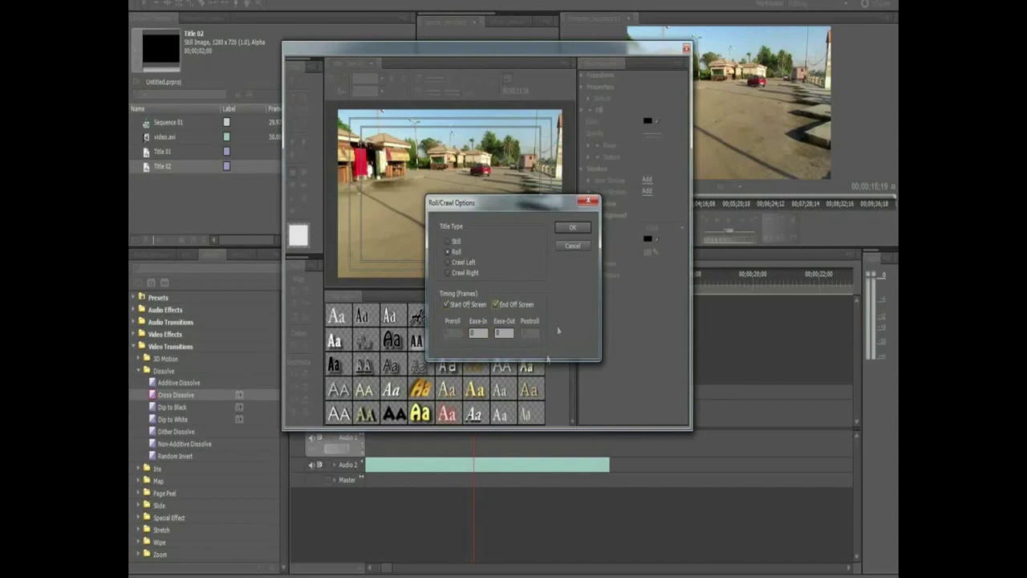
pyautogui.click(562, 229)
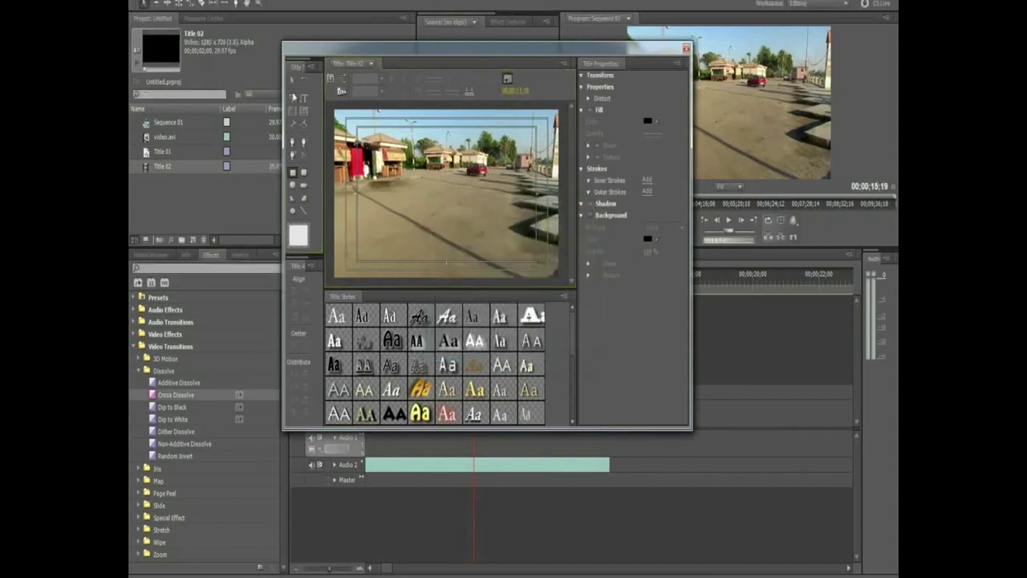
# - Draw a text box in the middle of the frame, type a name, and close the Titler
pyautogui.click(292, 97)
pyautogui.moveTo(397, 172); pyautogui.dragTo(497, 215)
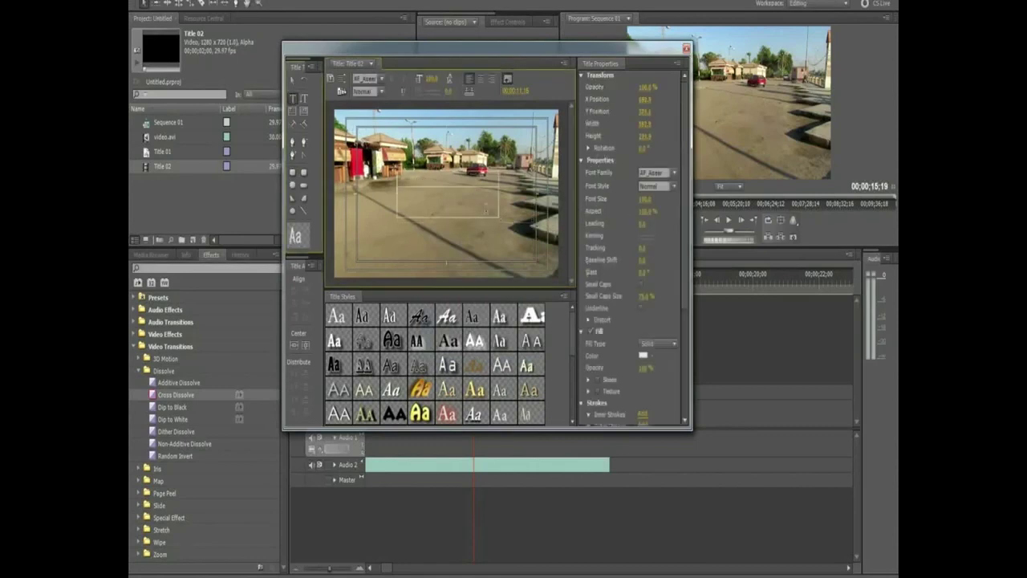
pyautogui.write('a')
pyautogui.write('mada')
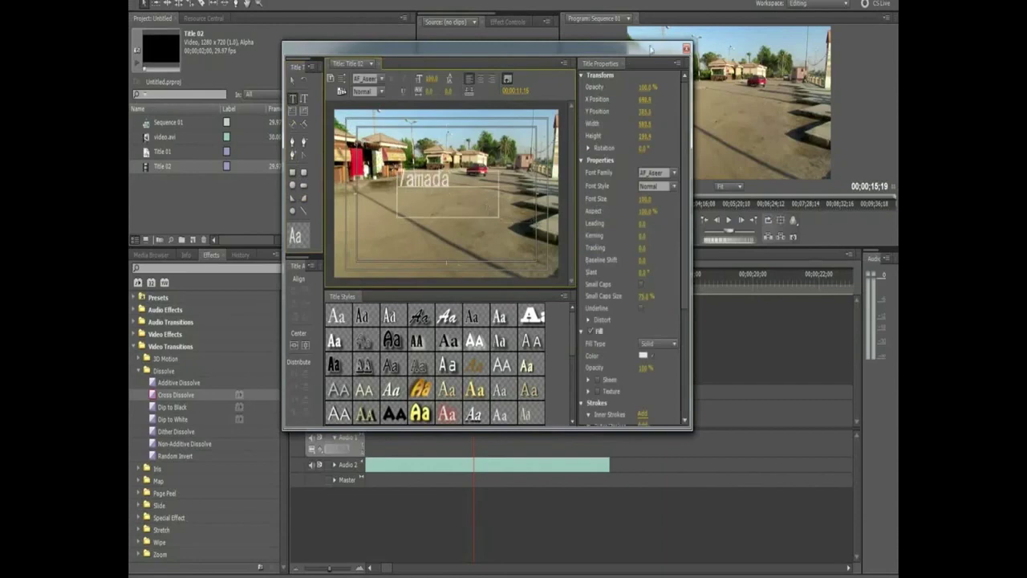
pyautogui.click(686, 49)
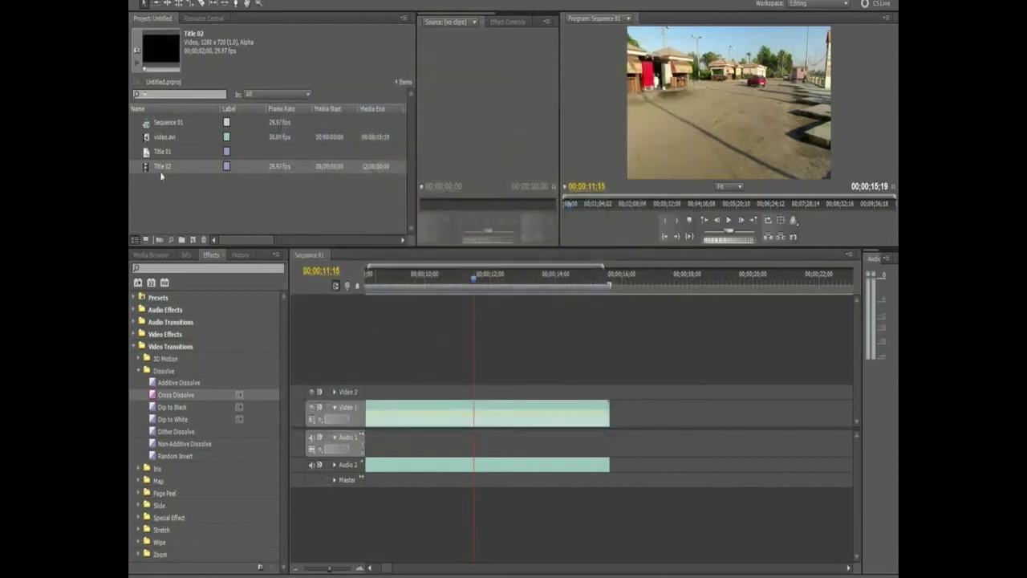
# - Place Title 02 on Video 2, extend its start earlier, and preview the rolling 7amada title
pyautogui.moveTo(160, 170); pyautogui.dragTo(420, 401)
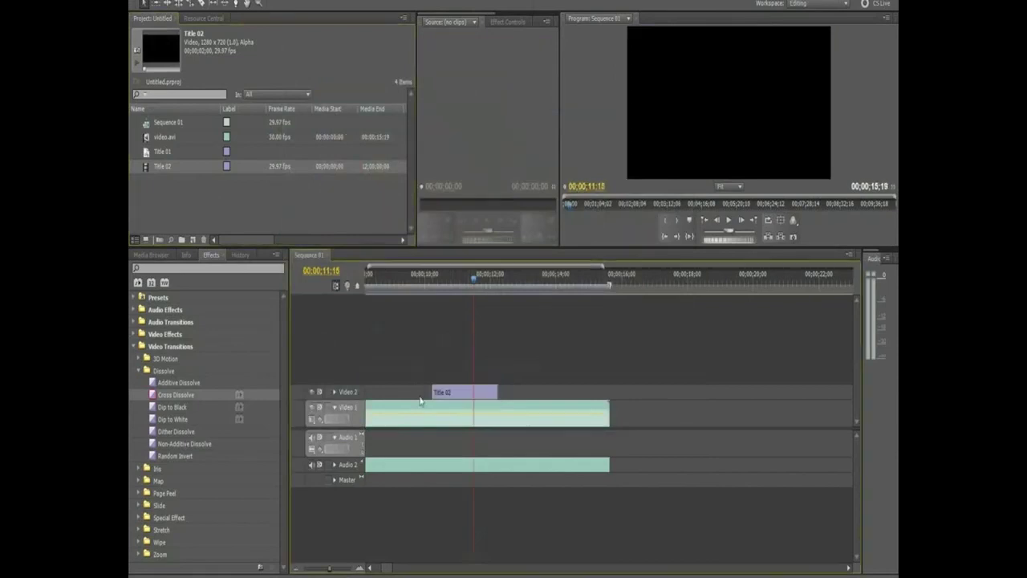
pyautogui.moveTo(434, 393); pyautogui.dragTo(388, 393)
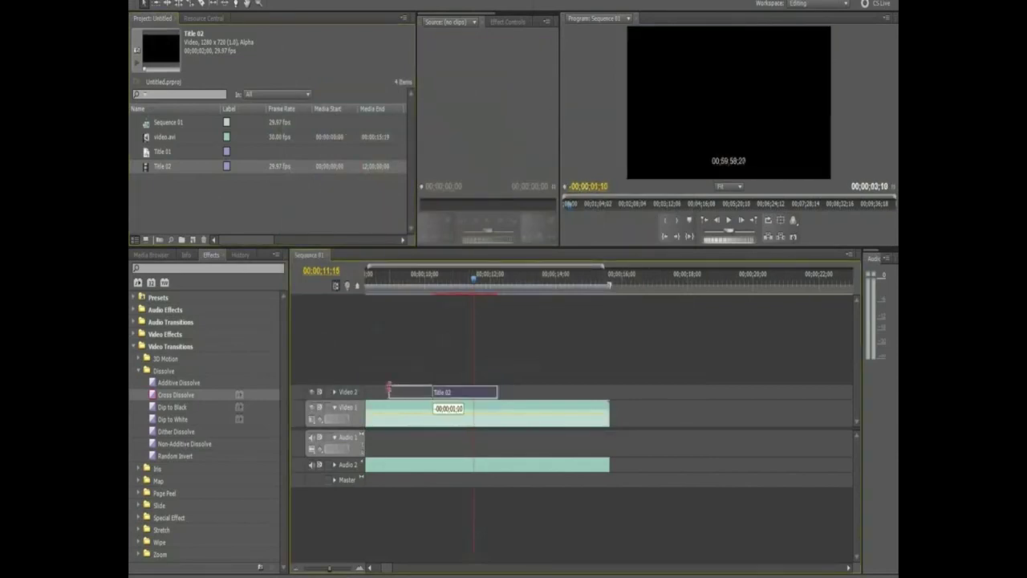
pyautogui.click(379, 284)
pyautogui.moveTo(379, 284); pyautogui.dragTo(418, 285)
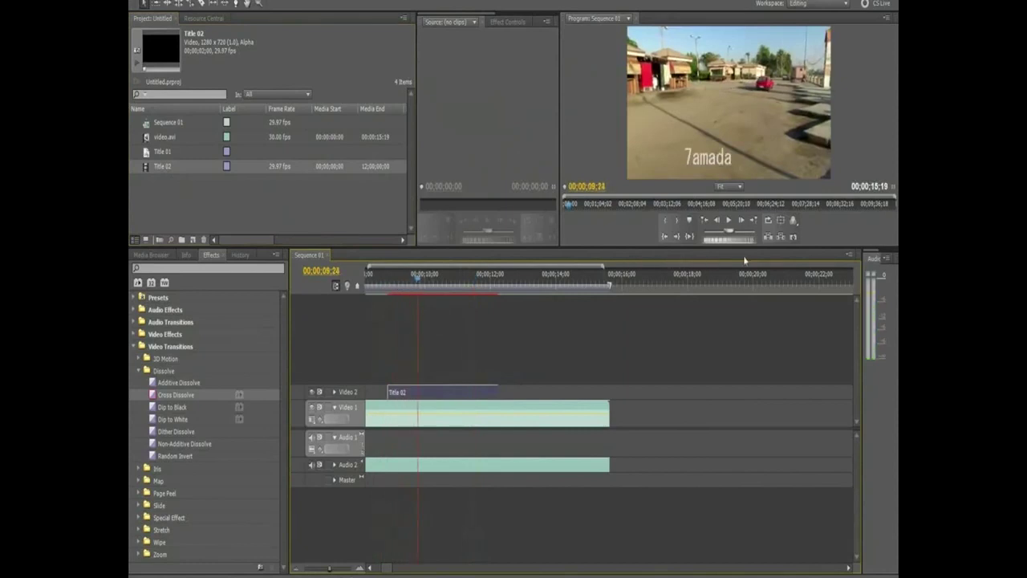
pyautogui.click(730, 222)
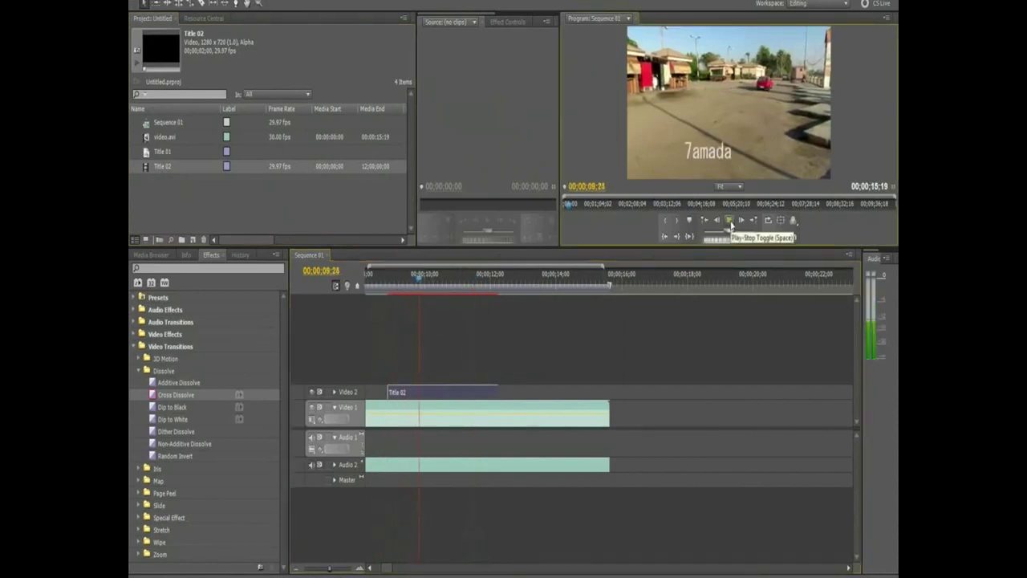
pyautogui.click(730, 223)
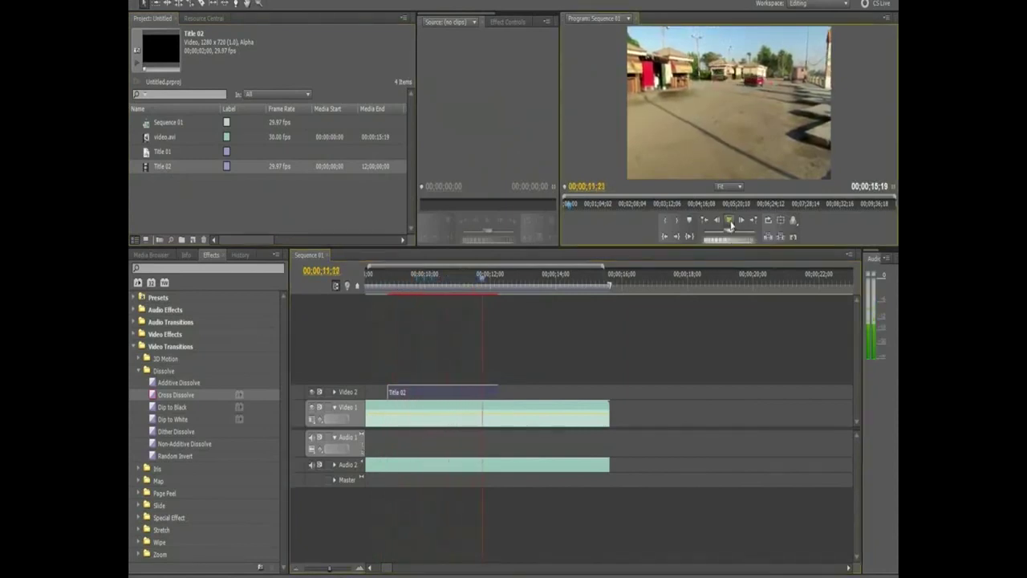
# - Trim the end of the Title 02 clip shorter, then select Title 02 in the project list
pyautogui.moveTo(498, 393); pyautogui.dragTo(440, 392)
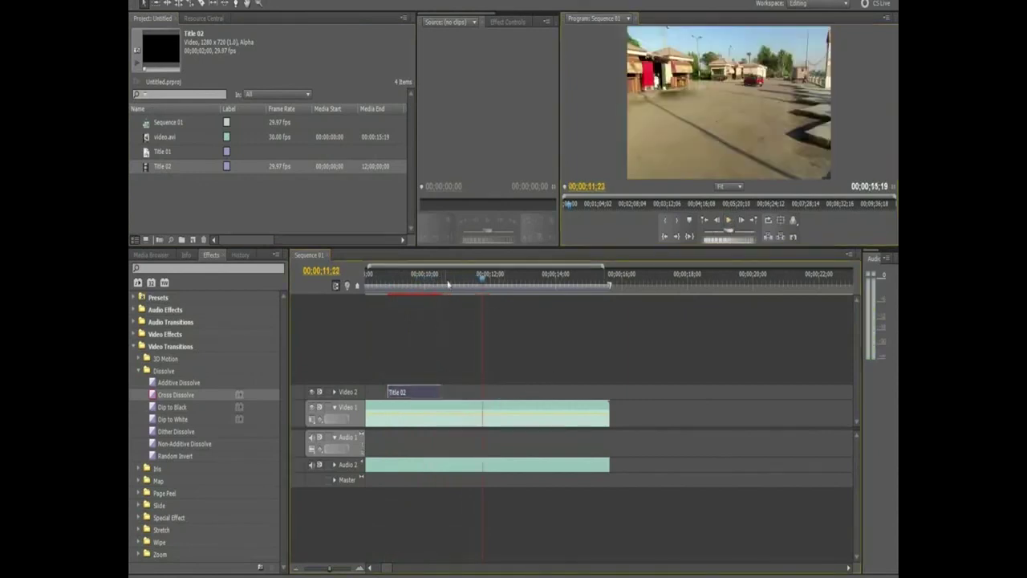
pyautogui.moveTo(394, 277)
pyautogui.mouseDown()
pyautogui.moveTo(417, 277)
pyautogui.moveTo(416, 286)
pyautogui.mouseUp()
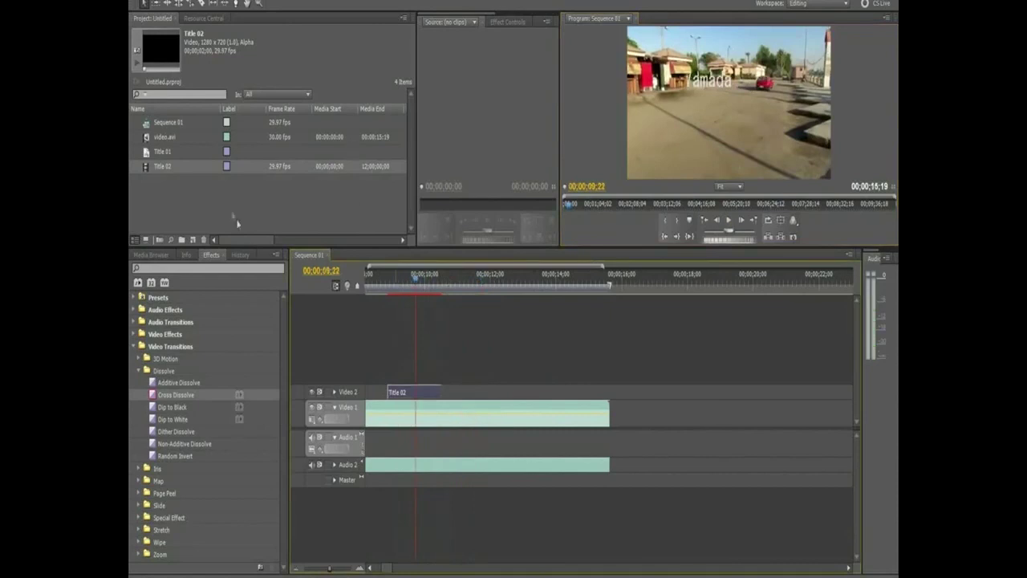
pyautogui.click(210, 209)
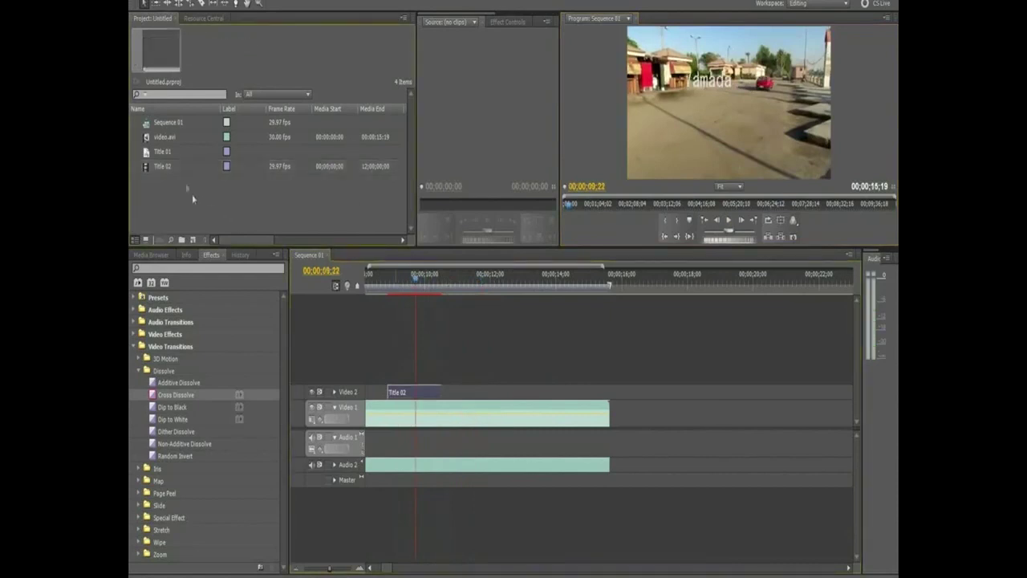
pyautogui.click(179, 171)
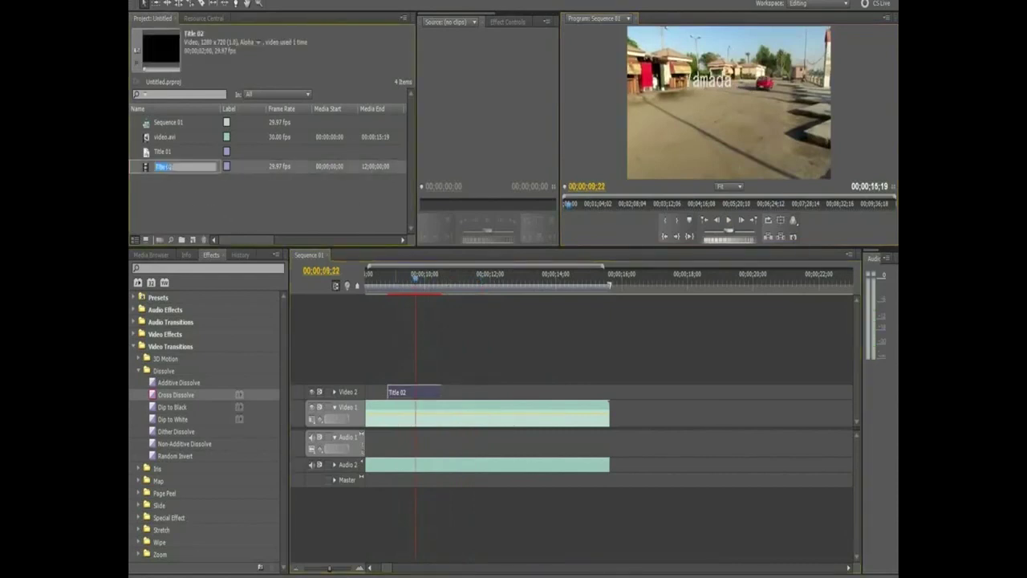
# - Delete Title 02 from the project and sequence, keeping its name unchanged
pyautogui.press('Return')
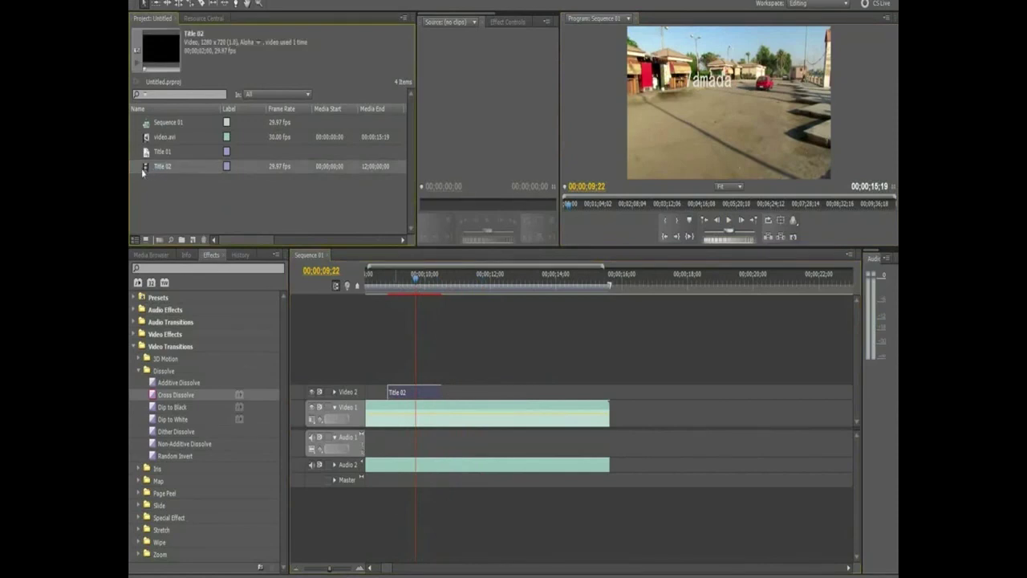
pyautogui.press('Delete')
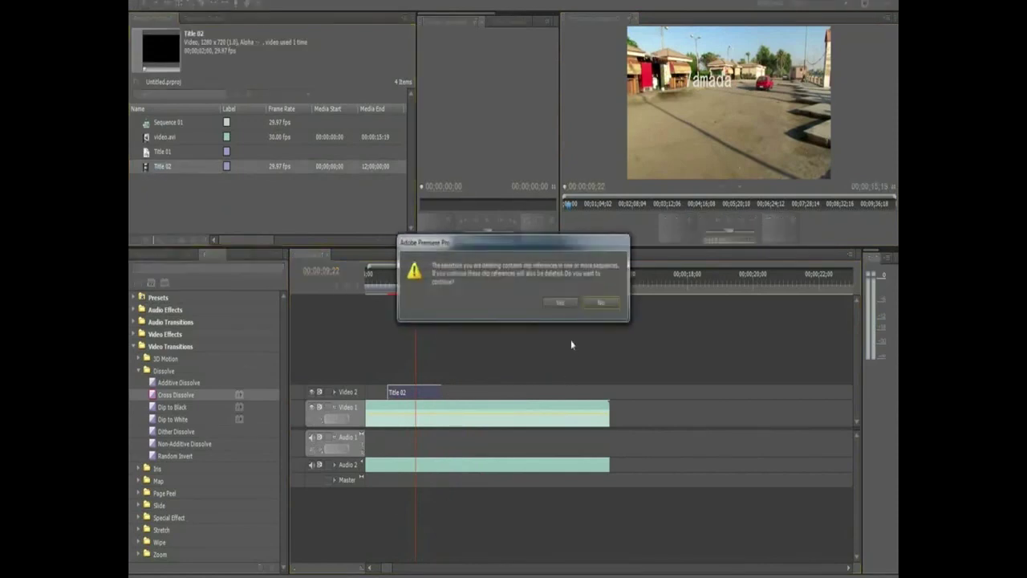
pyautogui.click(562, 304)
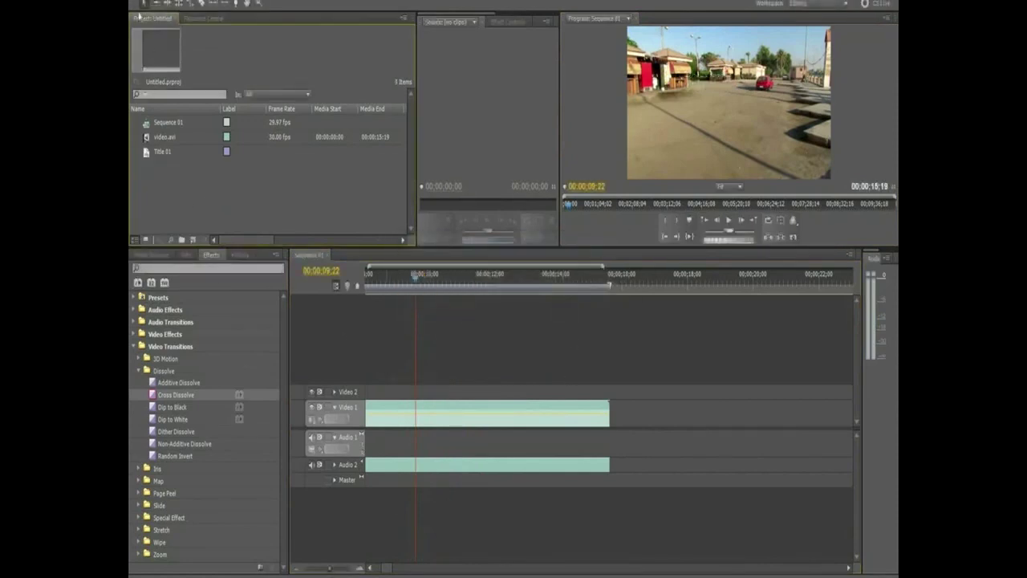
# - Create a new 1280×720 Photoshop file named 'ps file.psd' and add it to the project
pyautogui.click(141, 2)
pyautogui.moveTo(144, 5)
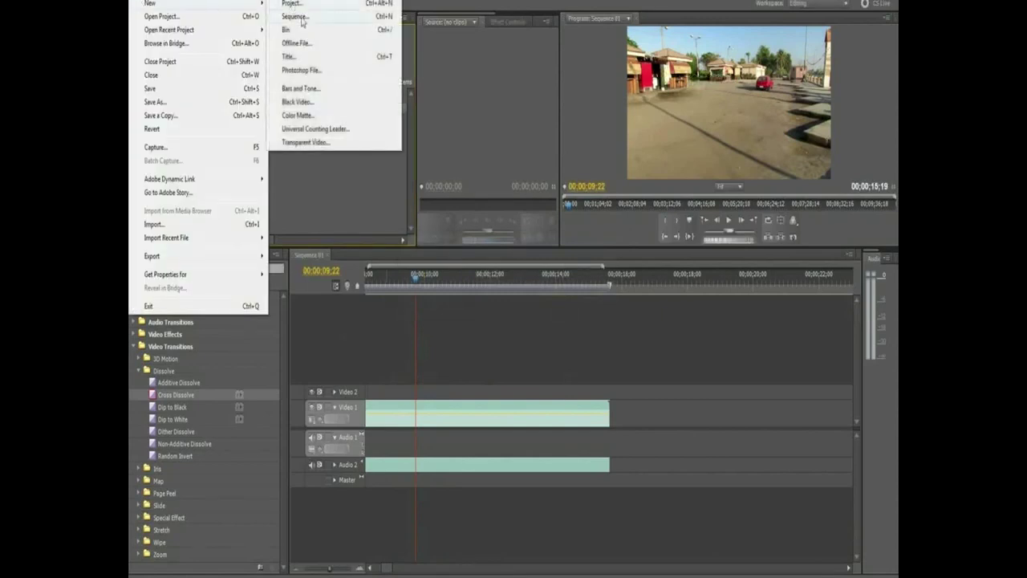
pyautogui.click(305, 71)
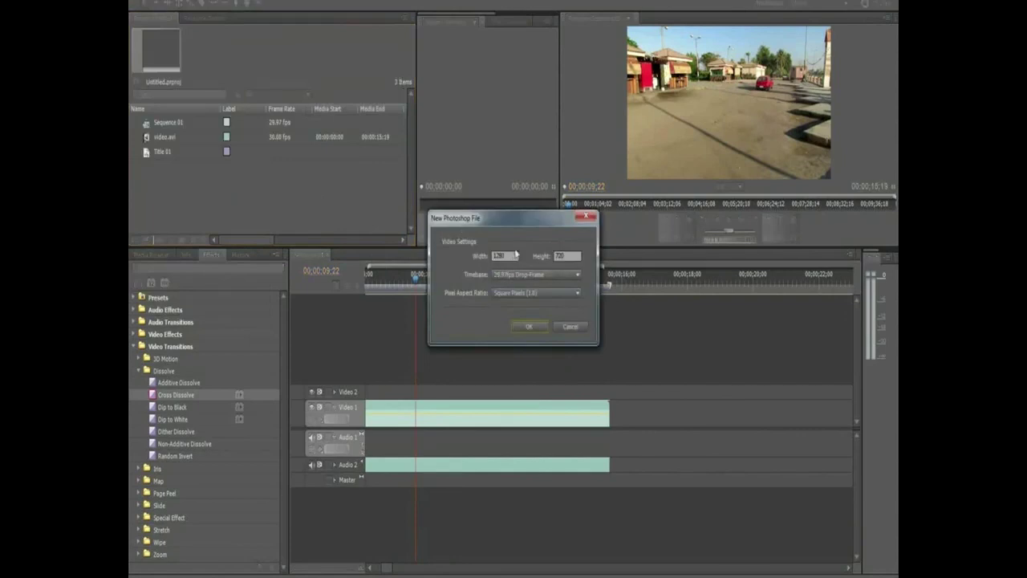
pyautogui.click(529, 325)
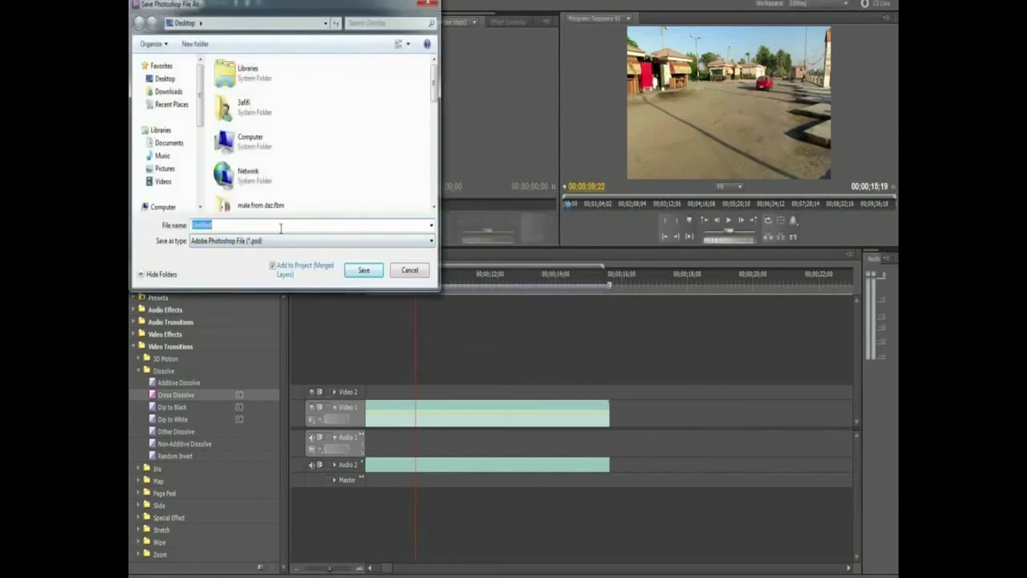
pyautogui.write('ps file')
pyautogui.press('Return')
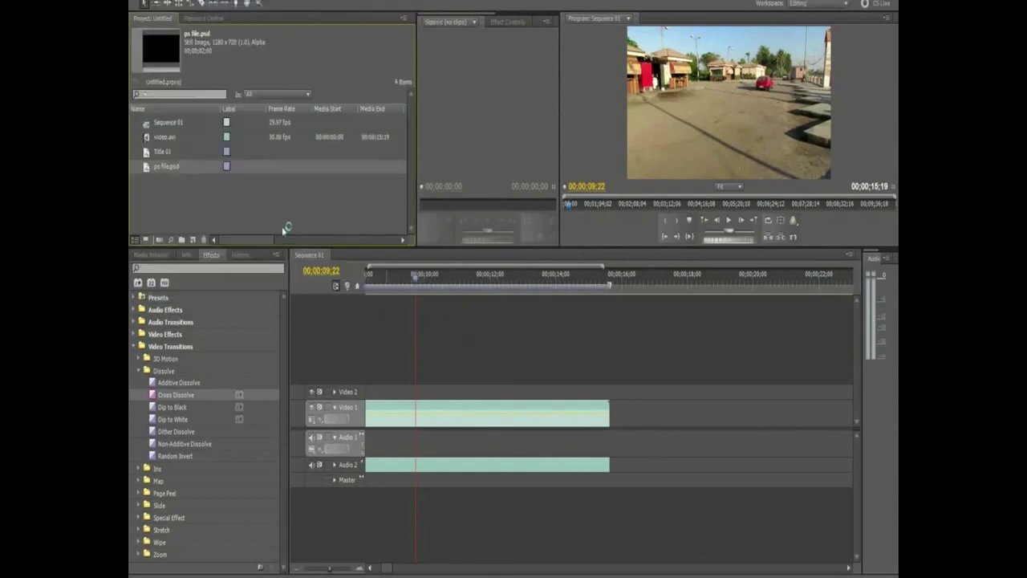
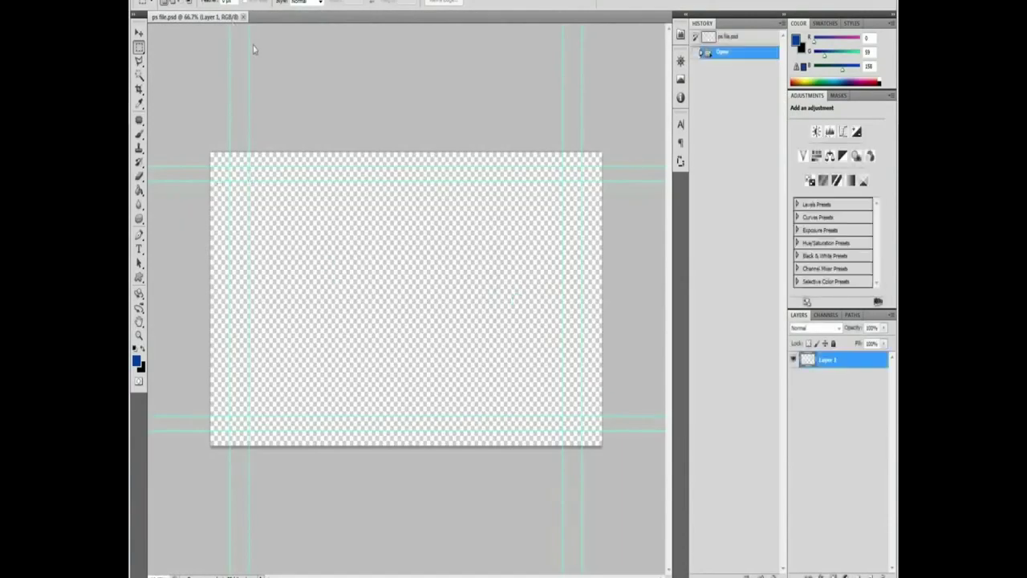
# - Type the Arabic greeting السلام عليكم into a paragraph text box on the canvas
pyautogui.click(139, 249)
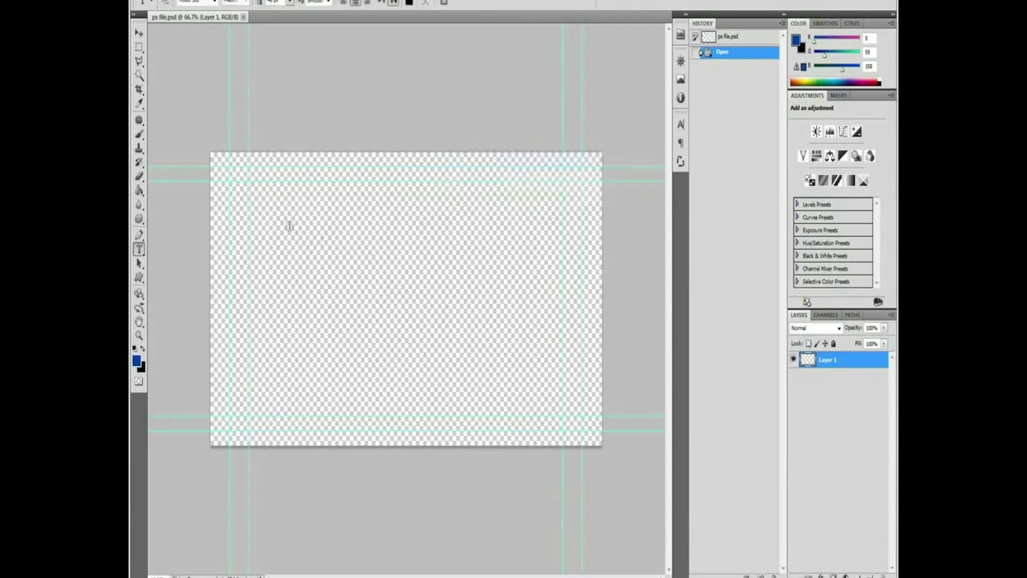
pyautogui.moveTo(273, 227); pyautogui.dragTo(422, 358)
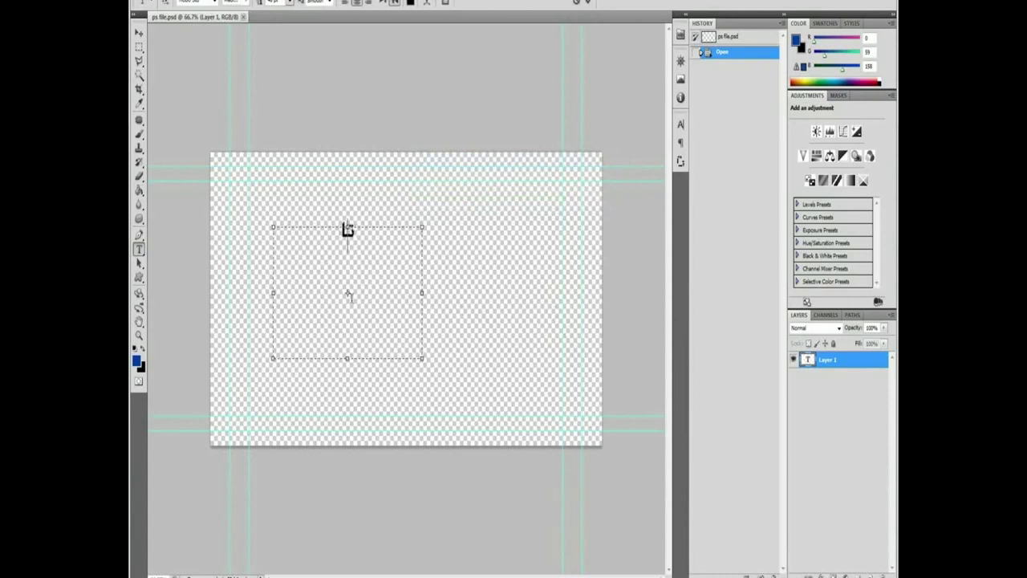
pyautogui.write('السلا')
pyautogui.write('م علي')
pyautogui.write('كم')
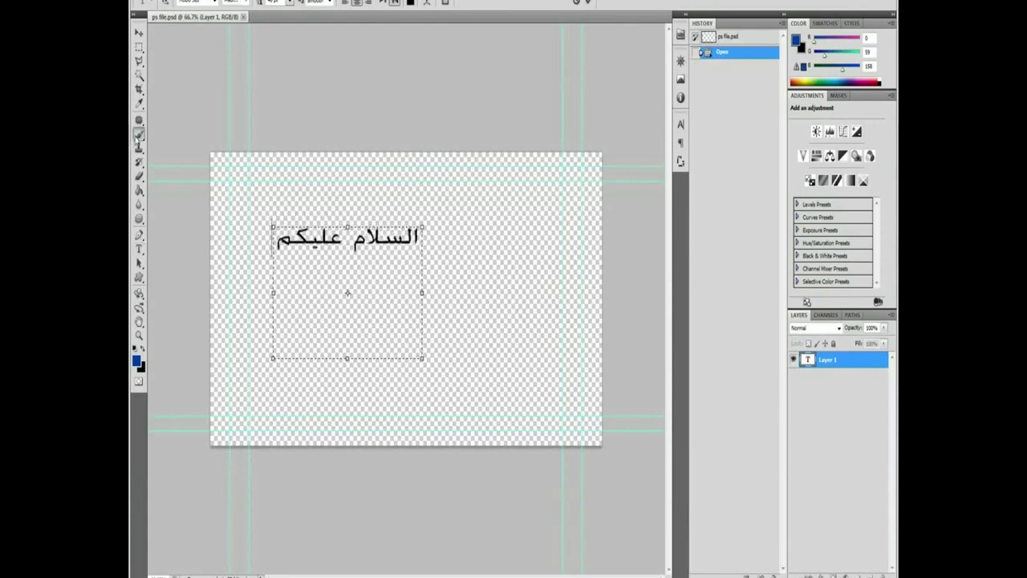
# - Draw a blue custom hand shape beneath the greeting
pyautogui.click(138, 277)
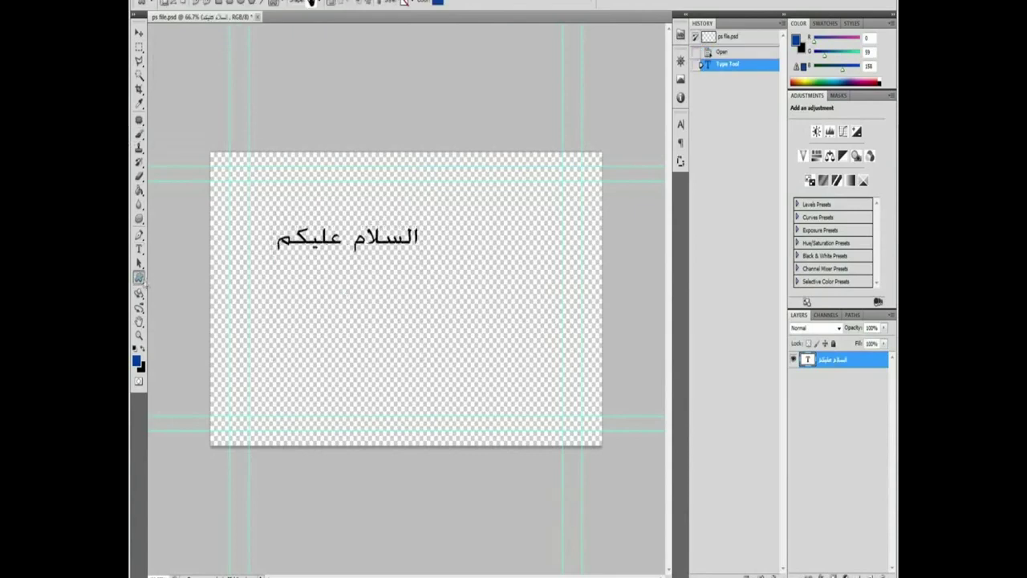
pyautogui.moveTo(293, 283); pyautogui.dragTo(350, 366)
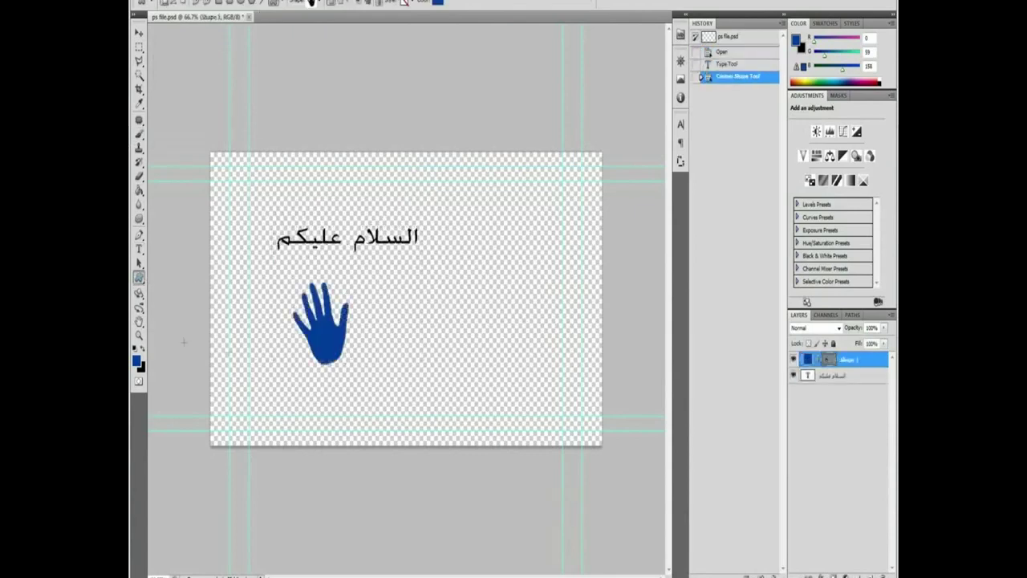
pyautogui.click(139, 278)
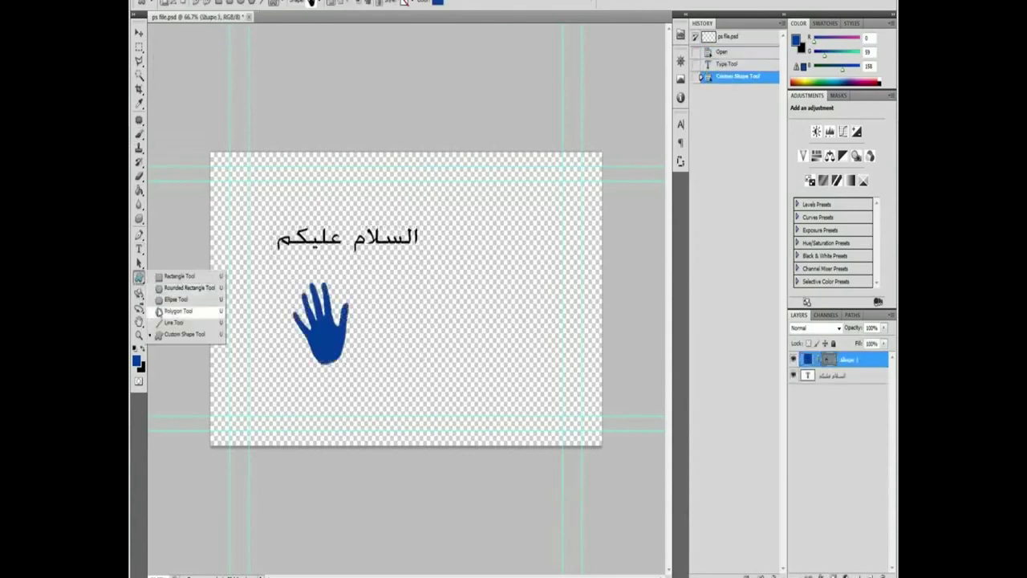
pyautogui.click(159, 311)
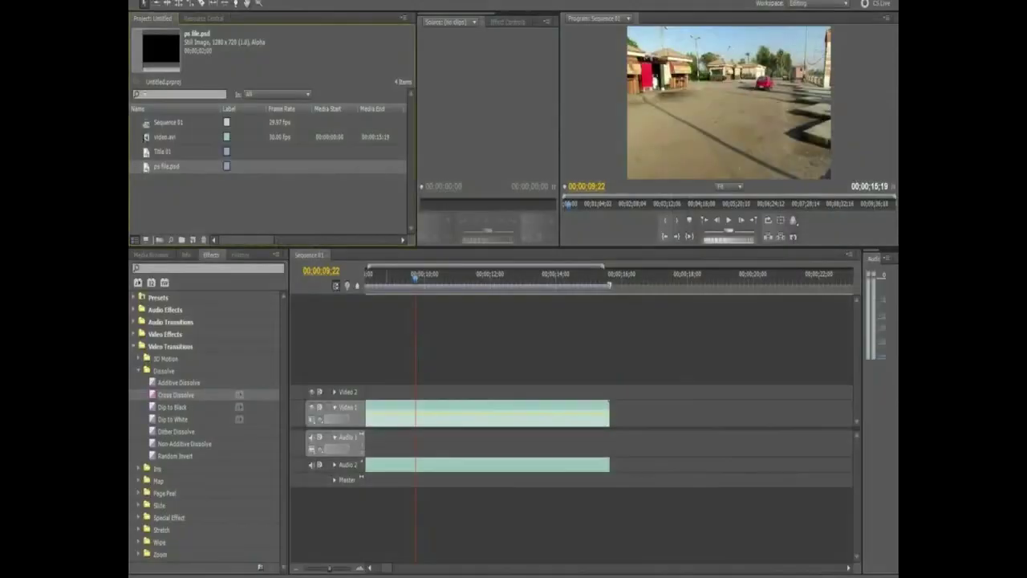
# - Drop ps file.psd onto Video 2 above the street footage and scrub to preview the hand
pyautogui.moveTo(174, 172); pyautogui.dragTo(452, 376)
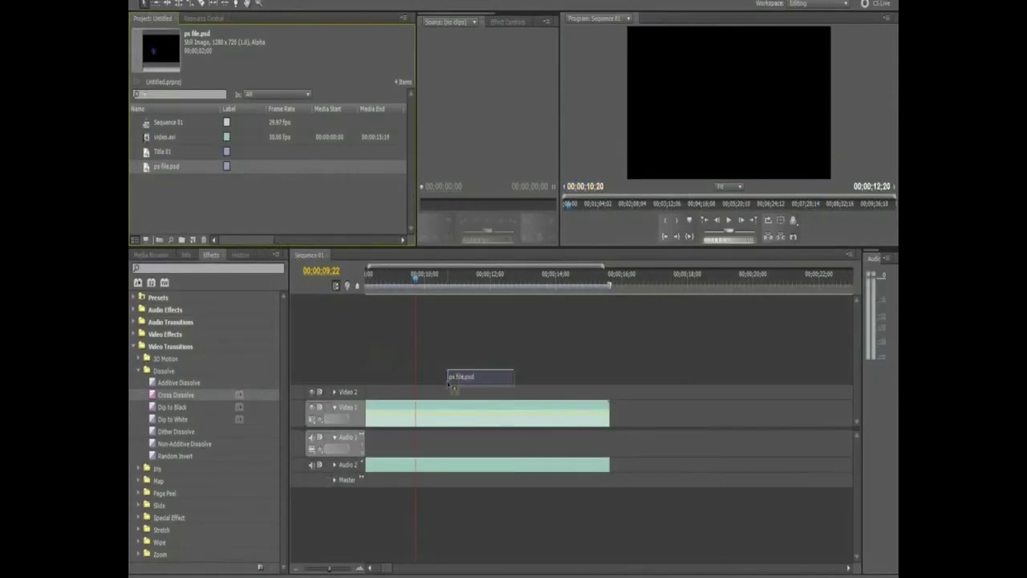
pyautogui.moveTo(452, 375); pyautogui.dragTo(445, 391)
pyautogui.click(427, 277)
pyautogui.moveTo(427, 277); pyautogui.dragTo(460, 278)
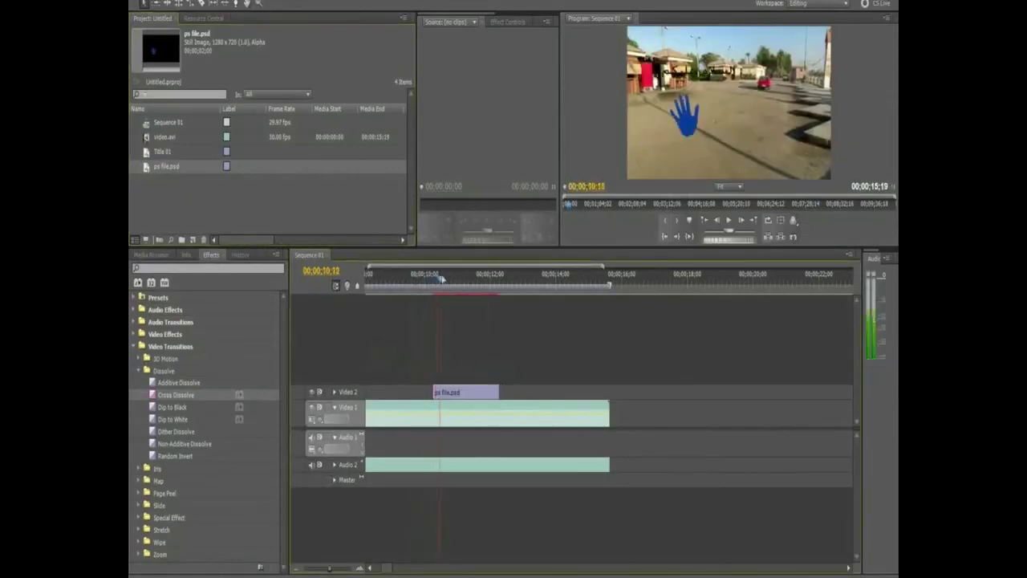
pyautogui.press('Right')
pyautogui.press('Right')
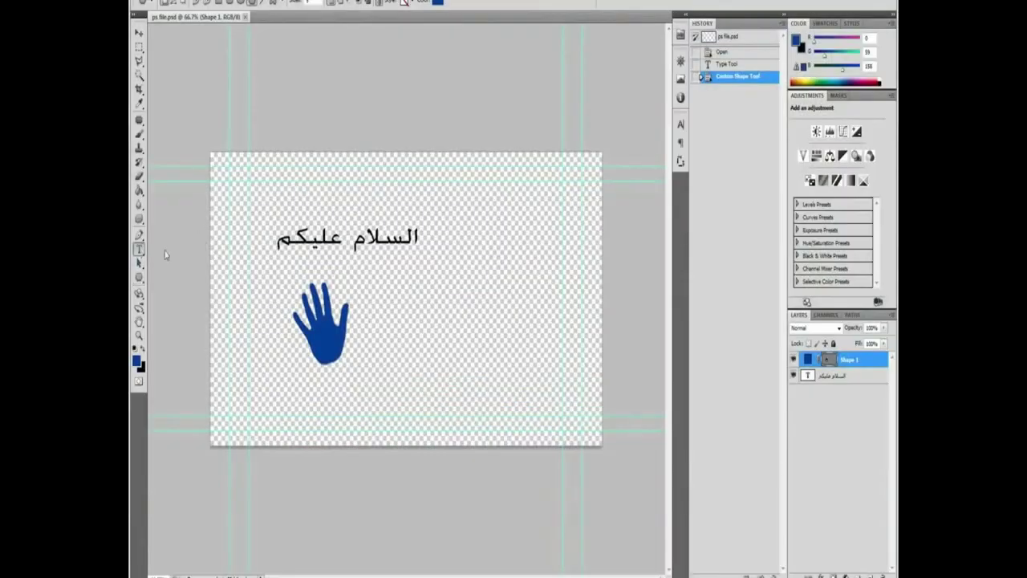
# - Select all the greeting text and set its colour's red value to 186
pyautogui.click(346, 237)
pyautogui.hotkey('ctrl', 'a')
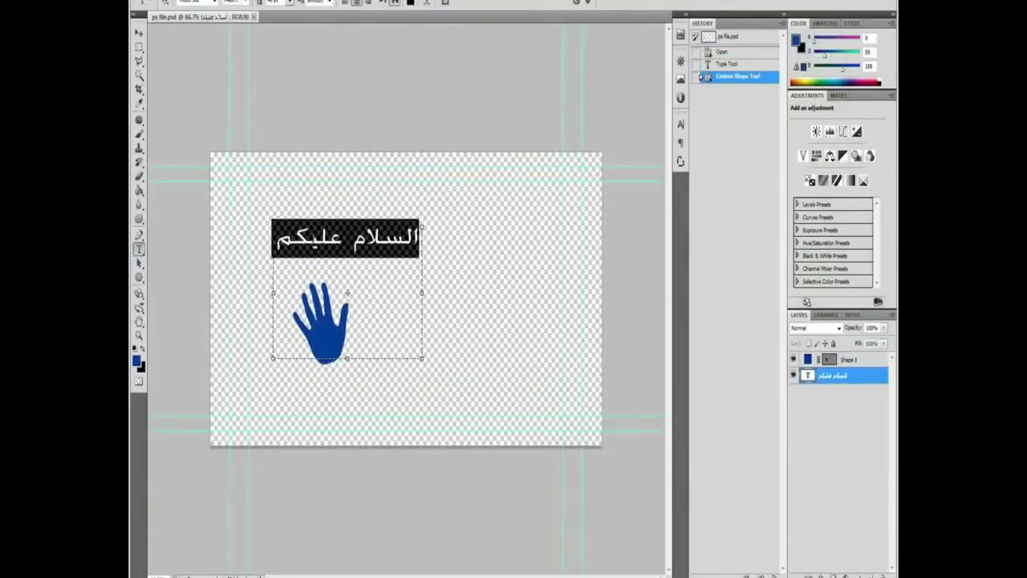
pyautogui.click(410, 2)
pyautogui.click(540, 266)
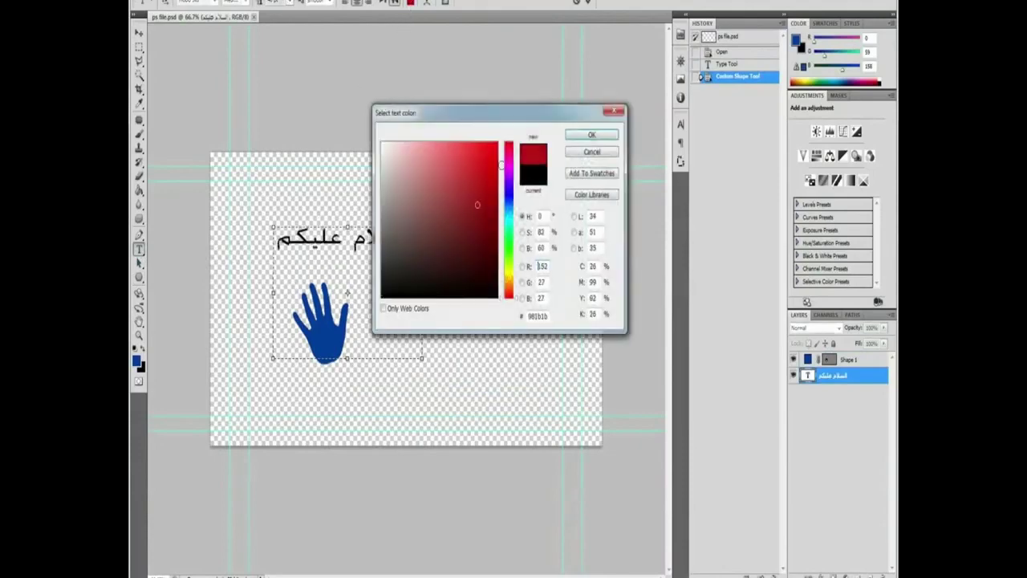
pyautogui.write('186')
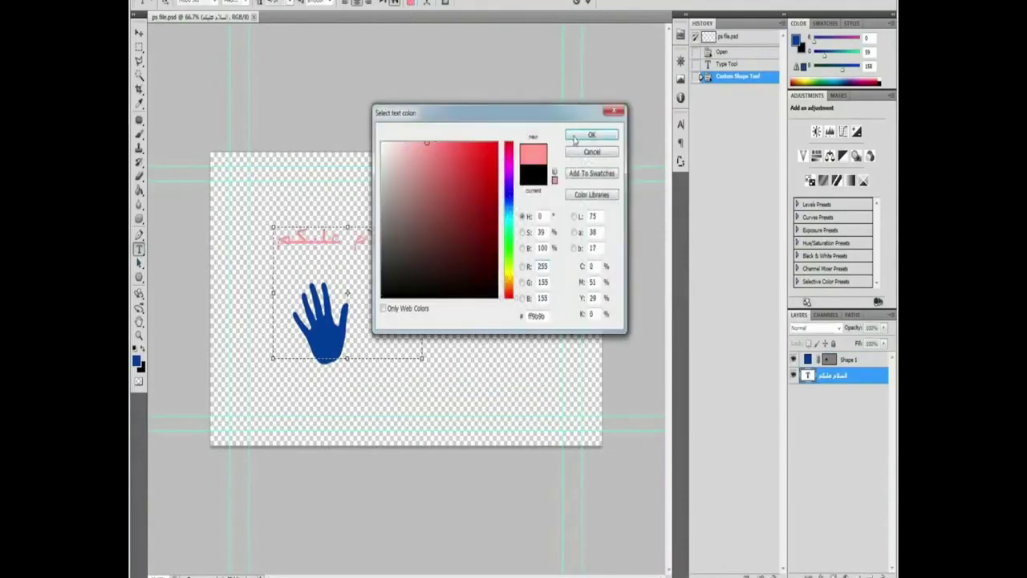
pyautogui.click(573, 136)
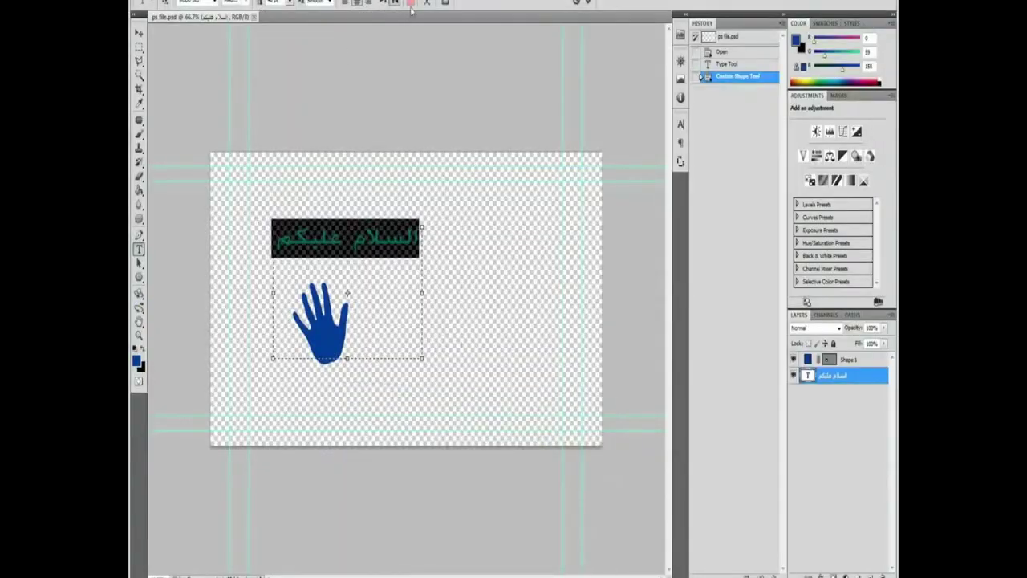
# - Change the greeting text colour to white and commit the edit
pyautogui.click(410, 3)
pyautogui.click(383, 142)
pyautogui.click(580, 135)
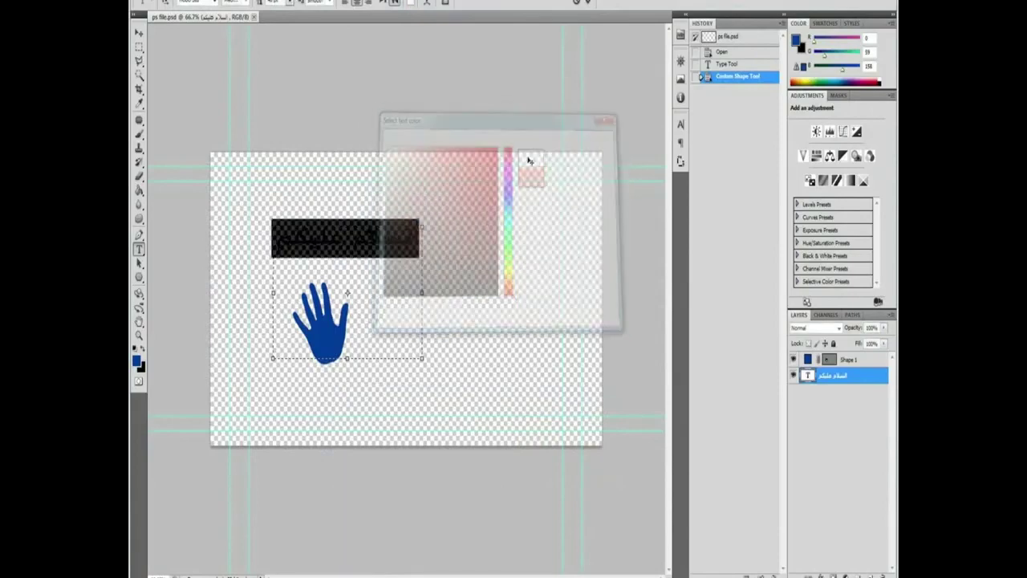
pyautogui.hotkey('ctrl', 'Return')
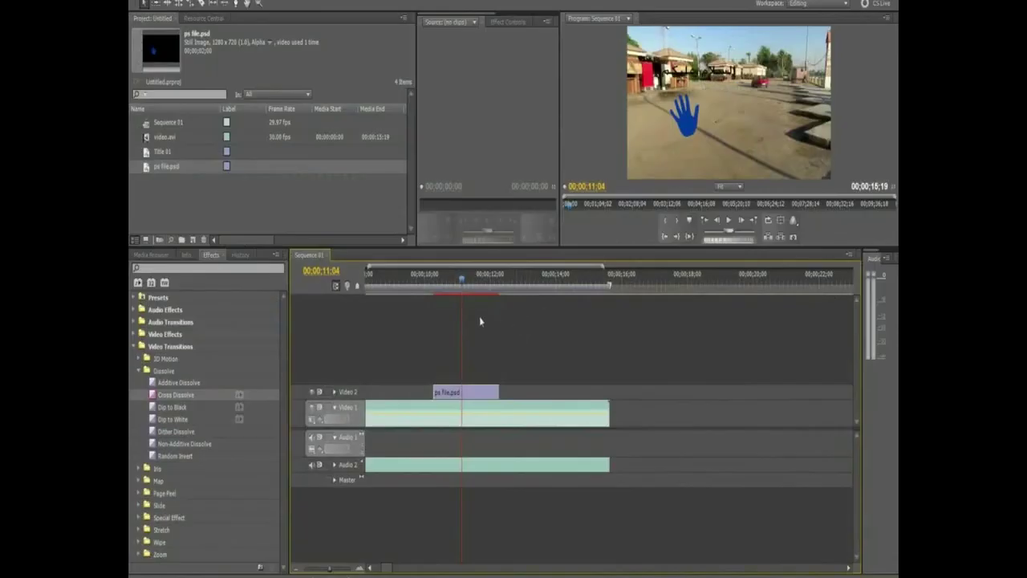
# - Delete the ps file.psd clip from Video 2 and place a fresh copy back over the street footage
pyautogui.moveTo(479, 316); pyautogui.dragTo(421, 327)
pyautogui.moveTo(462, 283); pyautogui.dragTo(458, 282)
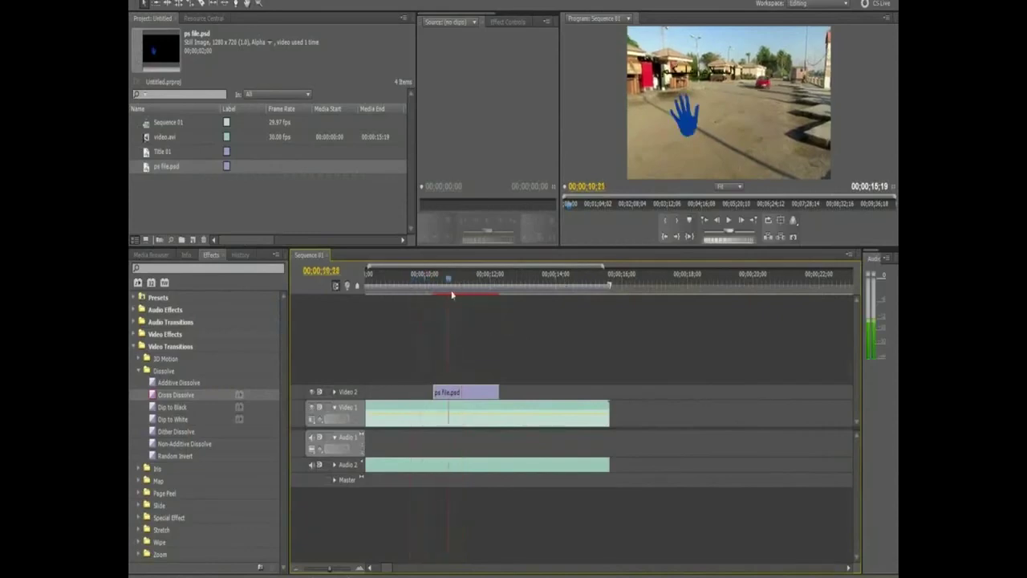
pyautogui.click(472, 395)
pyautogui.press('Delete')
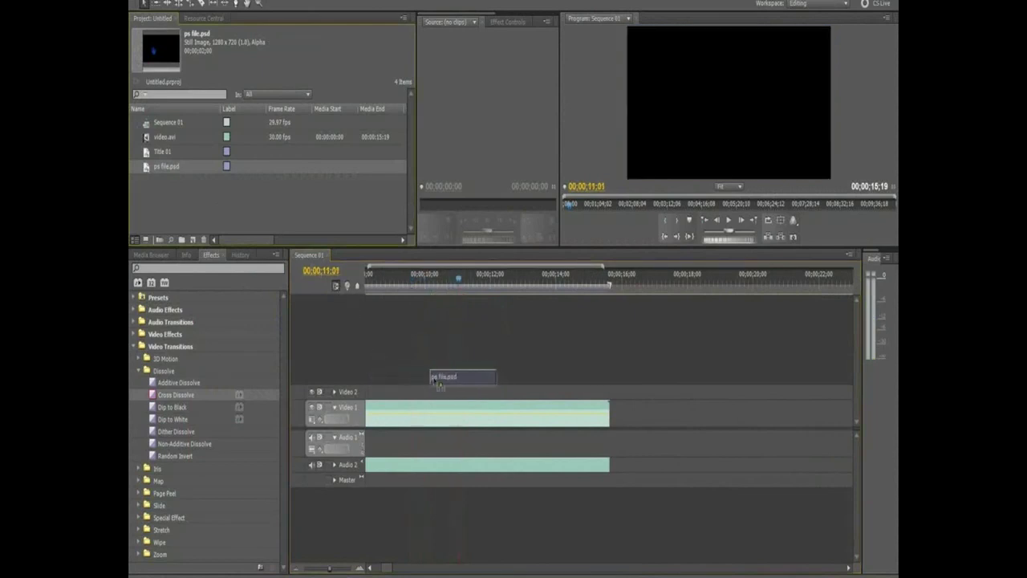
pyautogui.moveTo(166, 167); pyautogui.dragTo(450, 392)
pyautogui.click(429, 281)
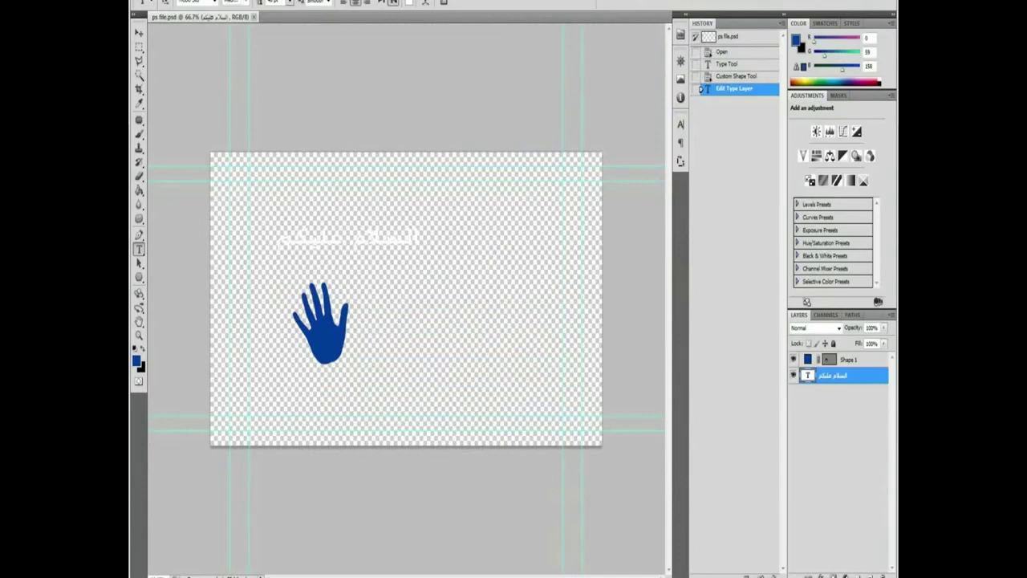
pyautogui.click(158, 0)
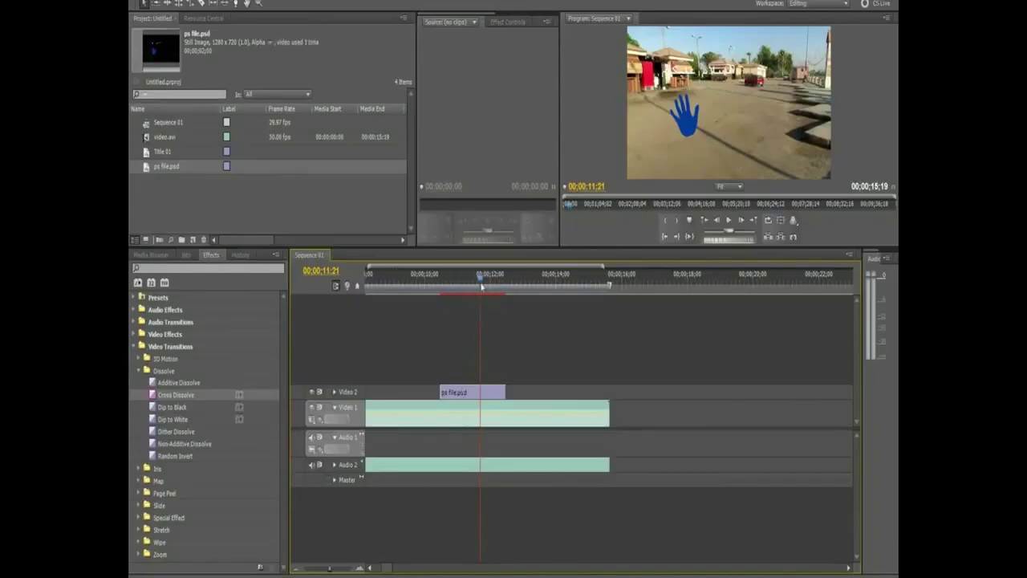
# - Move the hand overlay down and right and drag its corners so it lies across the road
pyautogui.moveTo(481, 286)
pyautogui.mouseDown()
pyautogui.moveTo(455, 285)
pyautogui.moveTo(467, 285)
pyautogui.mouseUp()
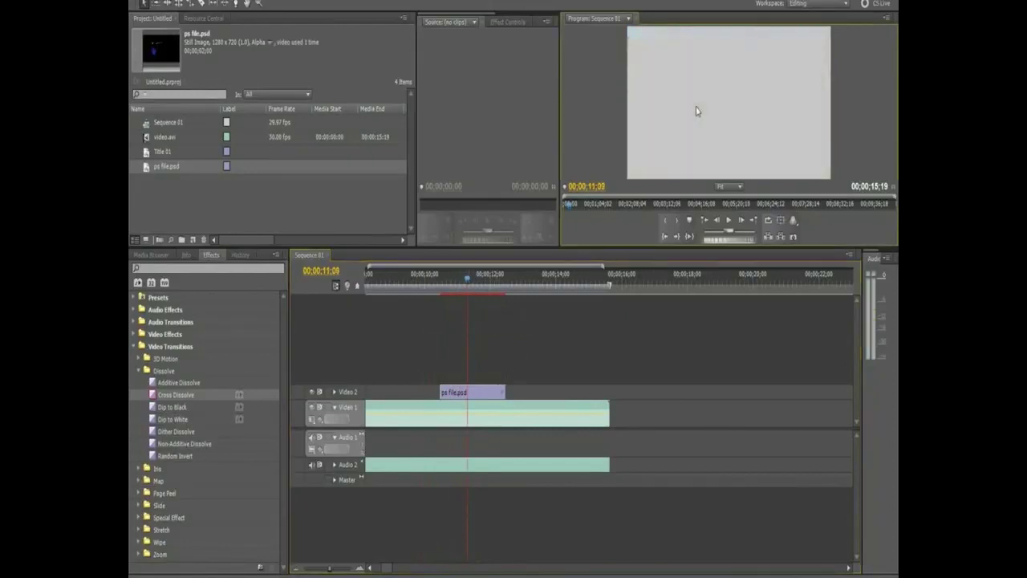
pyautogui.click(697, 111)
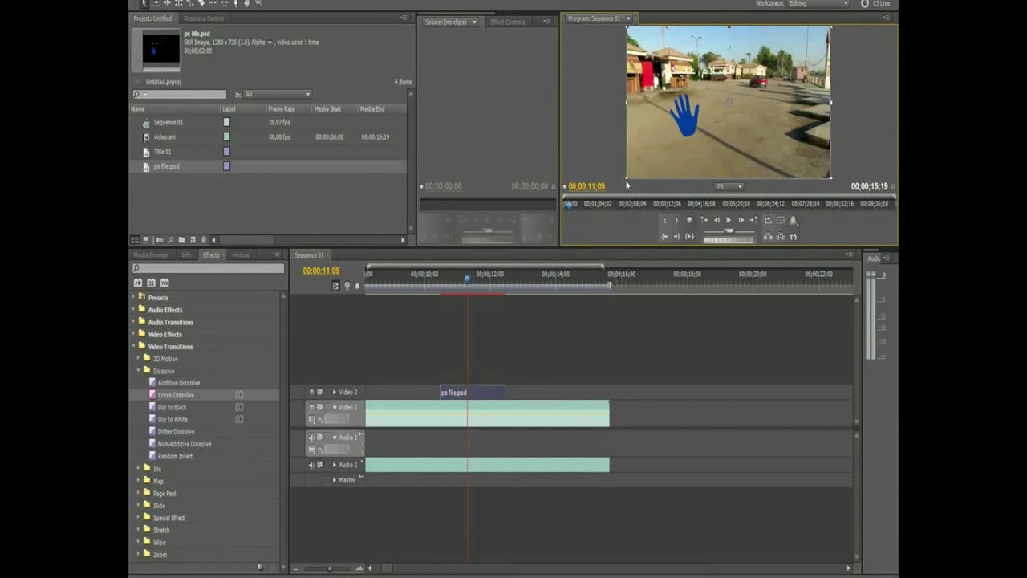
pyautogui.moveTo(691, 104)
pyautogui.mouseDown()
pyautogui.moveTo(705, 100)
pyautogui.moveTo(702, 86)
pyautogui.mouseUp()
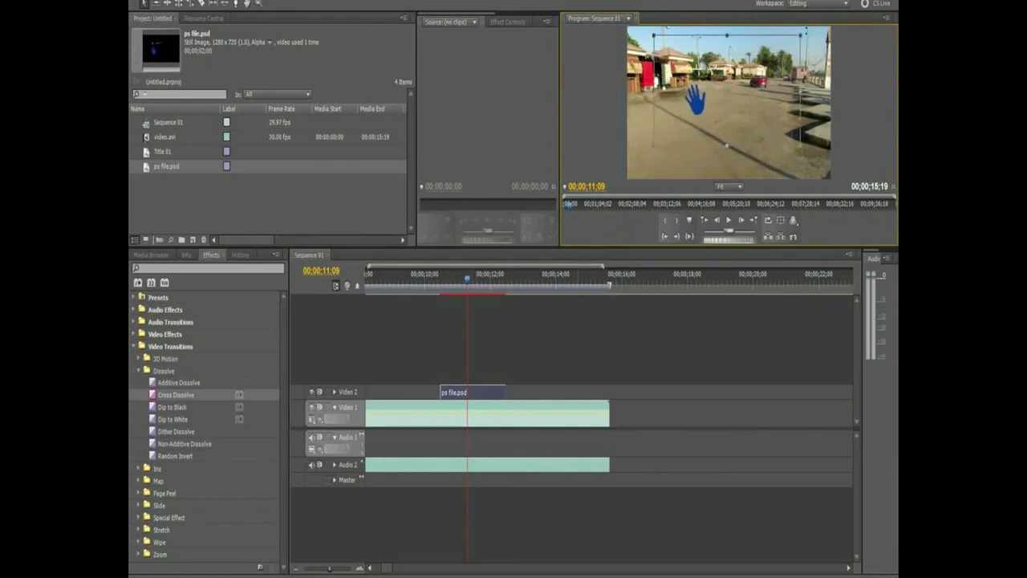
pyautogui.moveTo(801, 35); pyautogui.dragTo(806, 30)
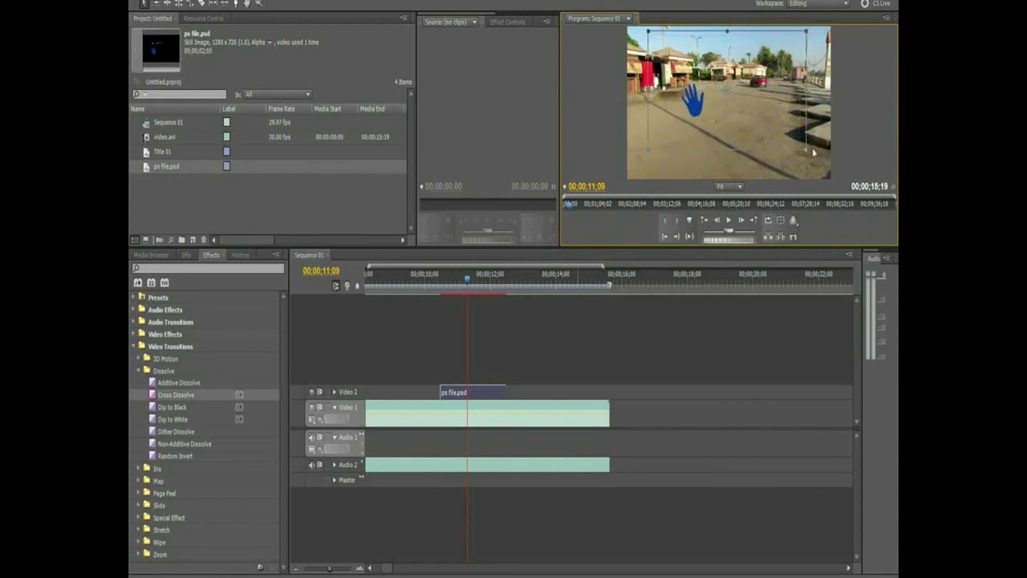
pyautogui.moveTo(809, 159); pyautogui.dragTo(783, 180)
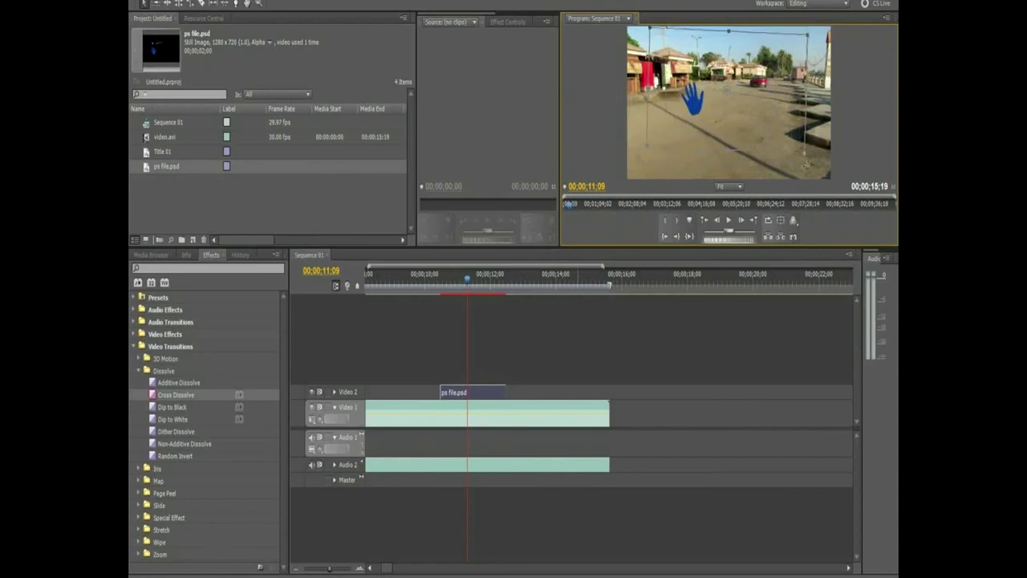
pyautogui.press('Left')
pyautogui.press('Left')
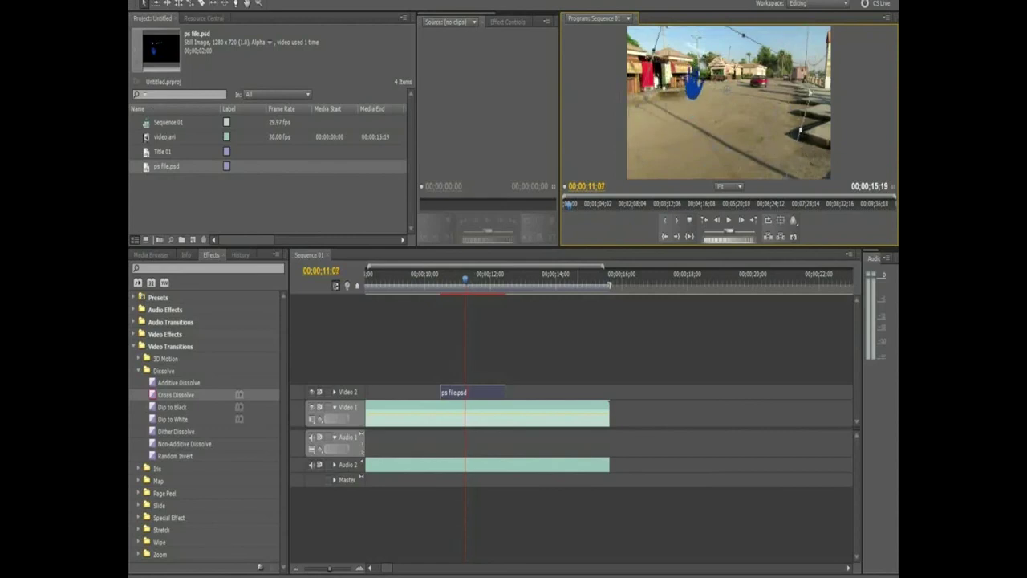
pyautogui.hotkey('ctrl', 'z')
pyautogui.moveTo(678, 84); pyautogui.dragTo(714, 162)
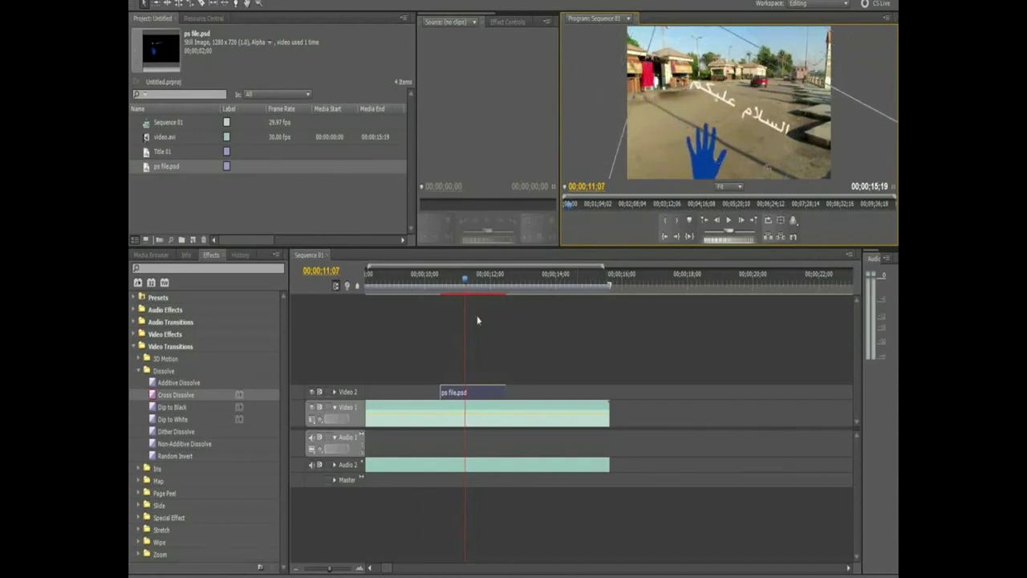
pyautogui.moveTo(465, 280)
pyautogui.mouseDown()
pyautogui.moveTo(440, 286)
pyautogui.moveTo(493, 280)
pyautogui.mouseUp()
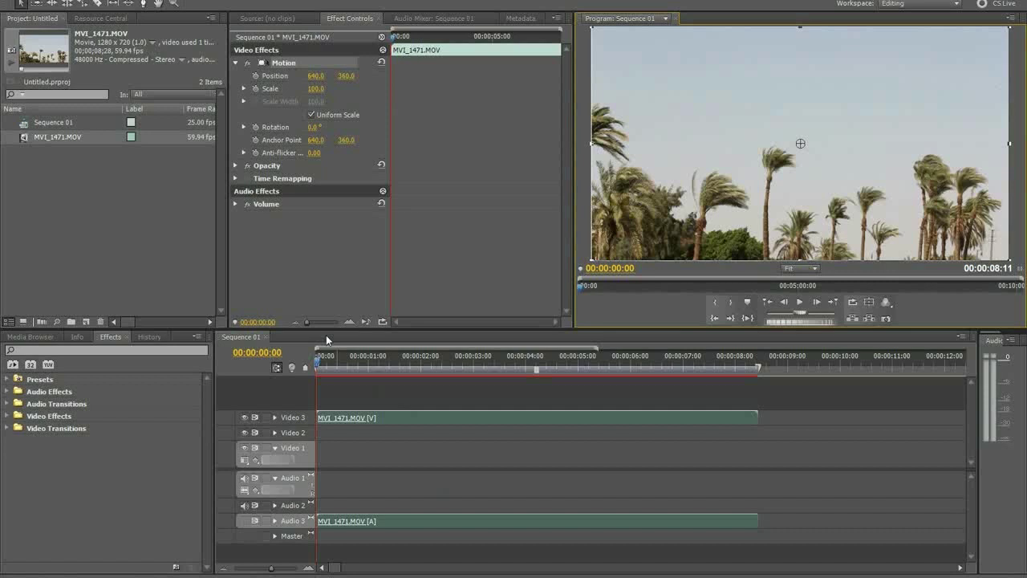
# - Play the sequence, return to its start, and collapse the Motion properties
pyautogui.click(801, 301)
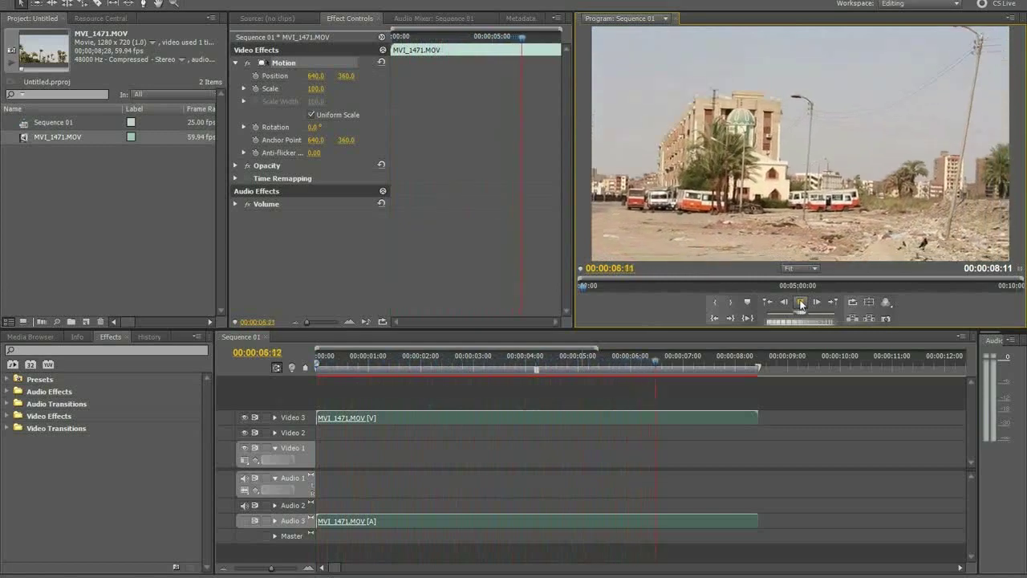
pyautogui.click(801, 301)
pyautogui.moveTo(680, 374); pyautogui.dragTo(308, 382)
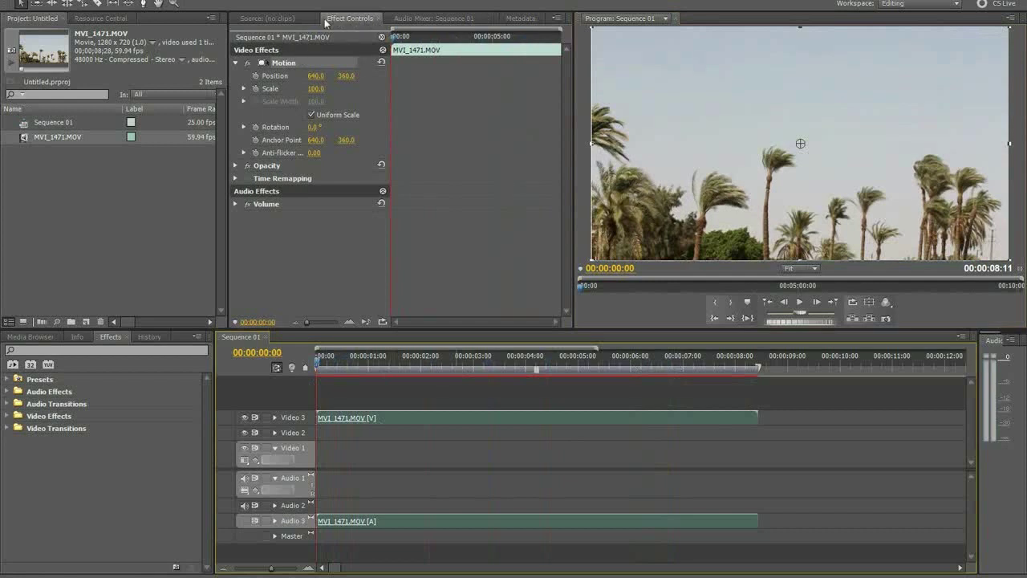
pyautogui.click(225, 0)
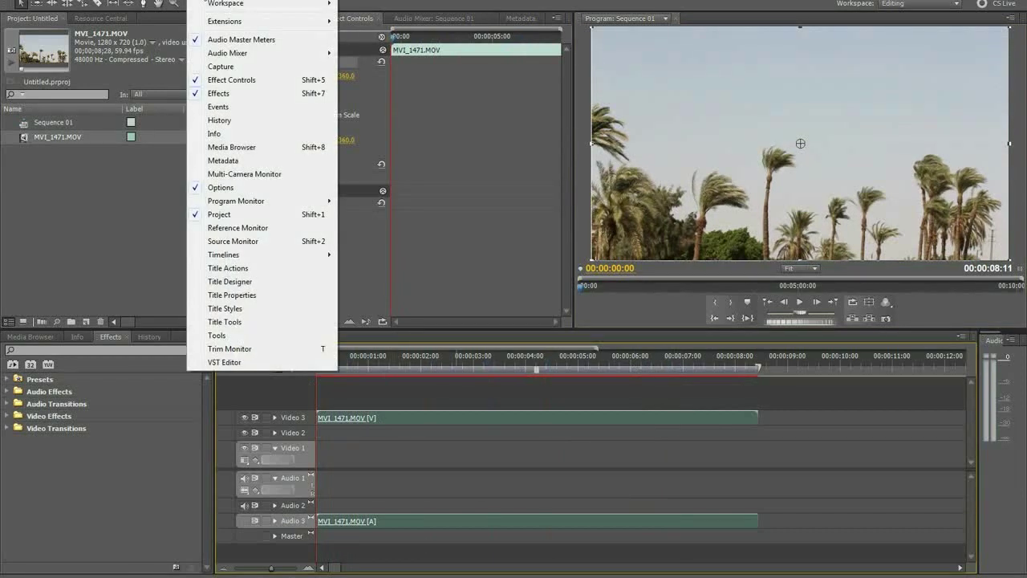
pyautogui.press('Escape')
pyautogui.click(235, 62)
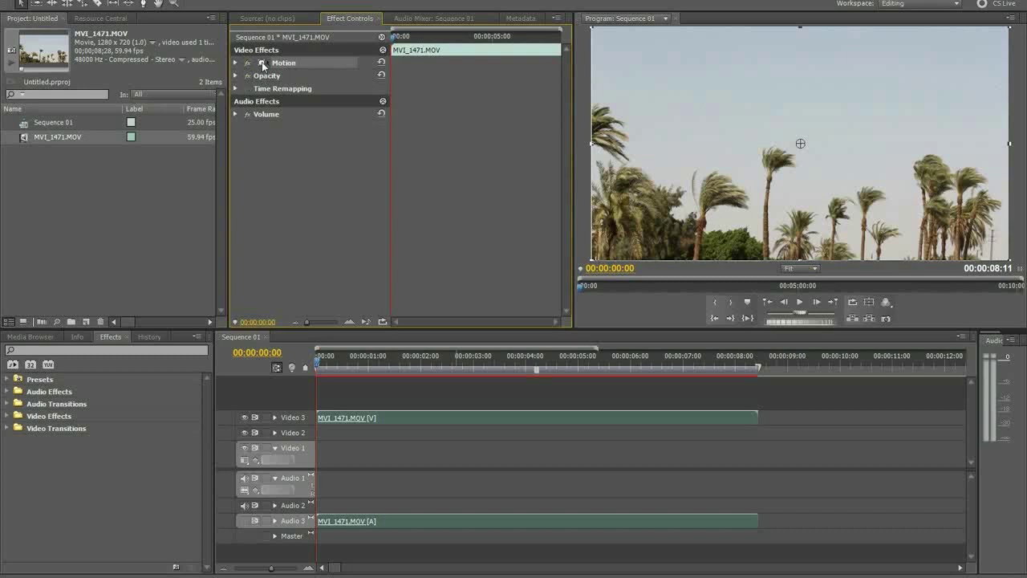
# - Trial-scale and rotate the clip in the Program monitor, undo it, and expand Motion
pyautogui.click(592, 26)
pyautogui.moveTo(592, 26)
pyautogui.mouseDown()
pyautogui.moveTo(669, 63)
pyautogui.moveTo(658, 118)
pyautogui.moveTo(708, 78)
pyautogui.mouseUp()
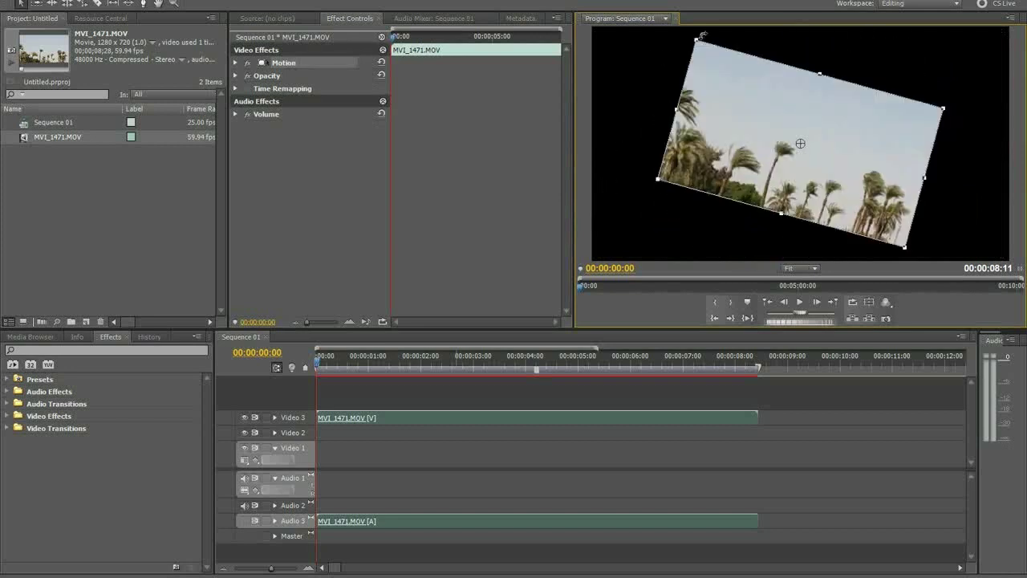
pyautogui.hotkey('ctrl', 'z')
pyautogui.hotkey('ctrl', 'z')
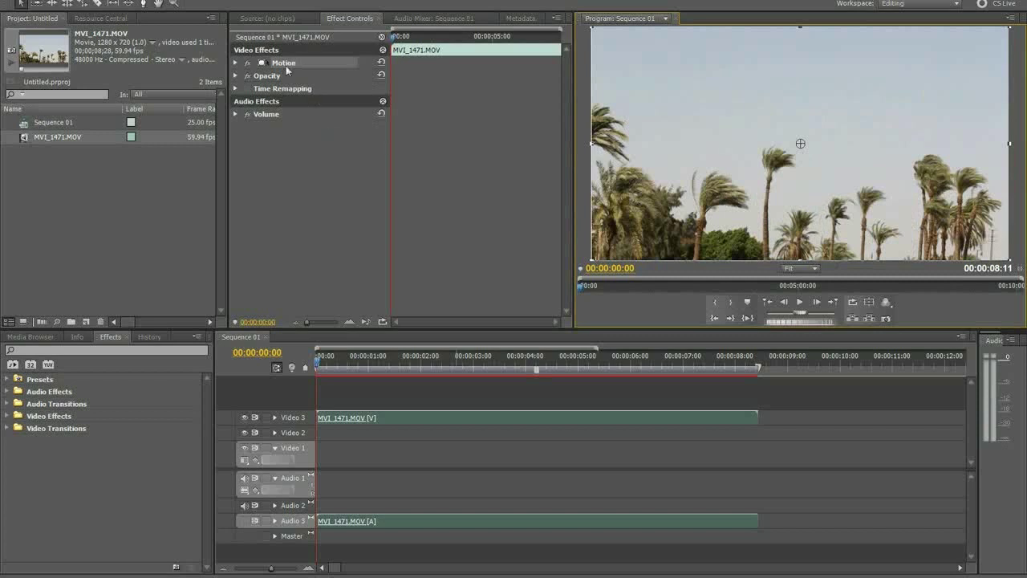
pyautogui.click(235, 63)
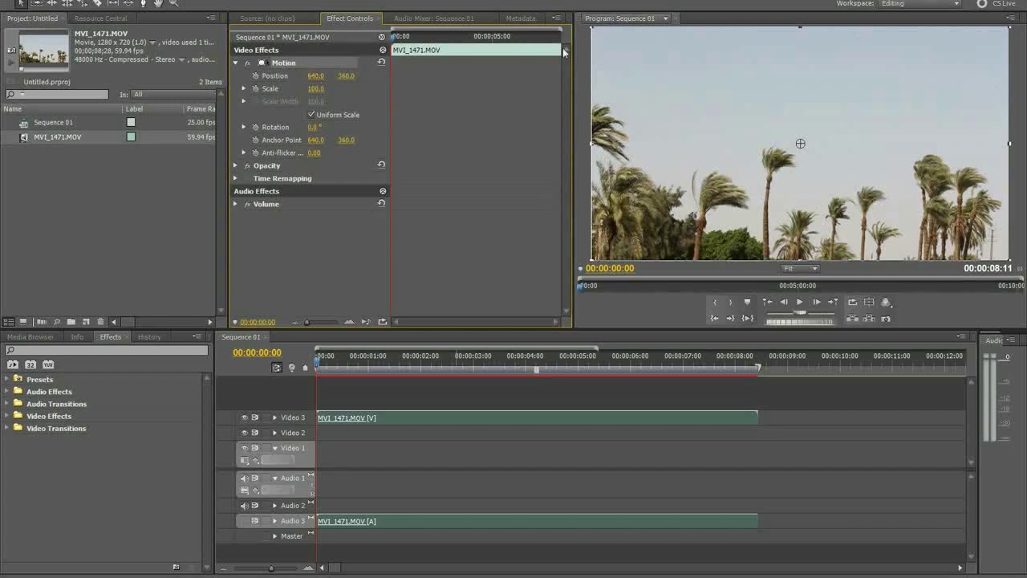
# - Scale the palm-tree clip to 71.6 and set its position to 728, 360
pyautogui.moveTo(757, 27); pyautogui.dragTo(757, 68)
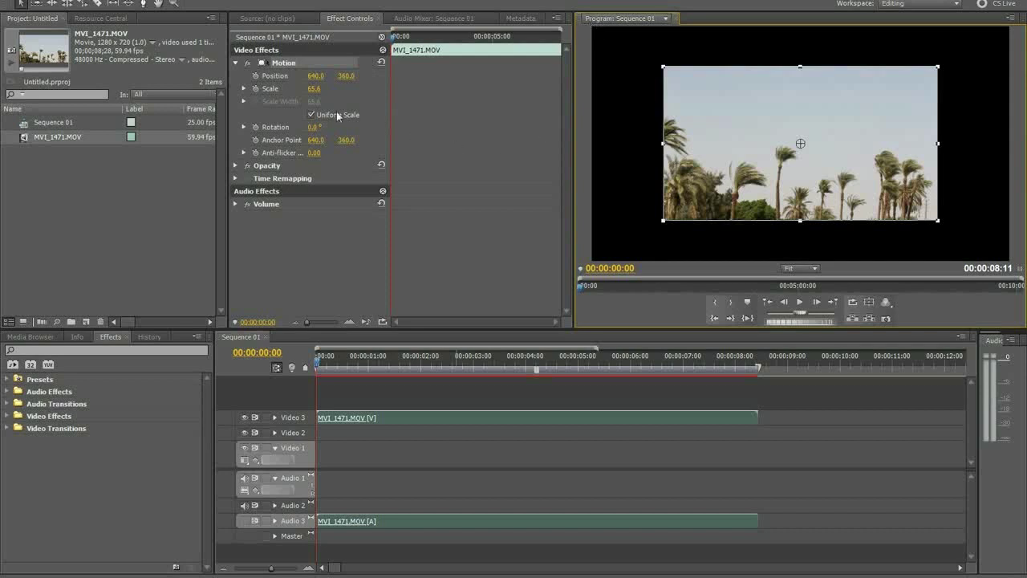
pyautogui.moveTo(314, 88)
pyautogui.mouseDown()
pyautogui.moveTo(350, 88)
pyautogui.moveTo(287, 89)
pyautogui.moveTo(669, 152)
pyautogui.mouseUp()
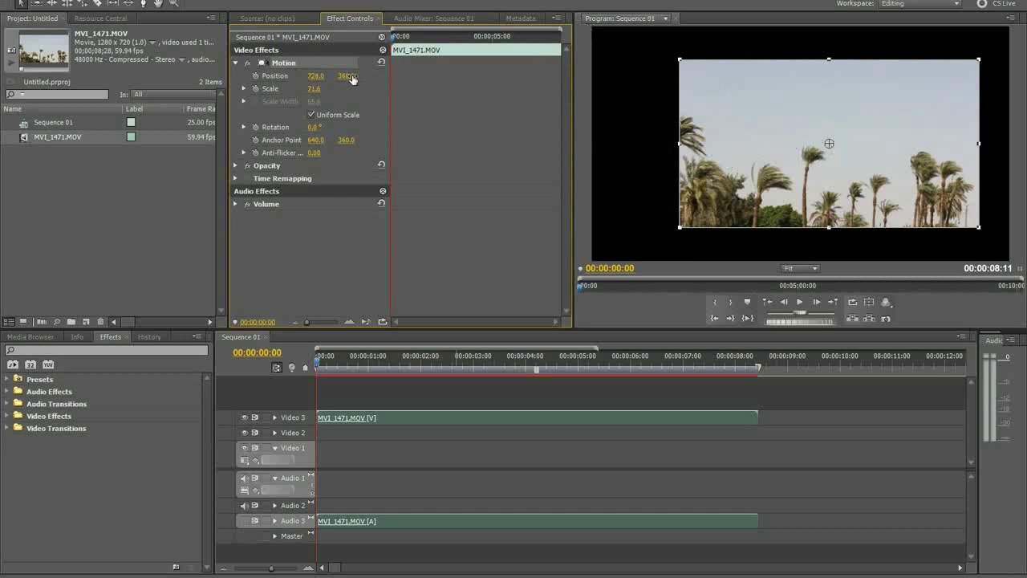
# - Try moving, rotating and re-anchoring the clip, then set rotation back to 0
pyautogui.moveTo(352, 78); pyautogui.dragTo(588, 44)
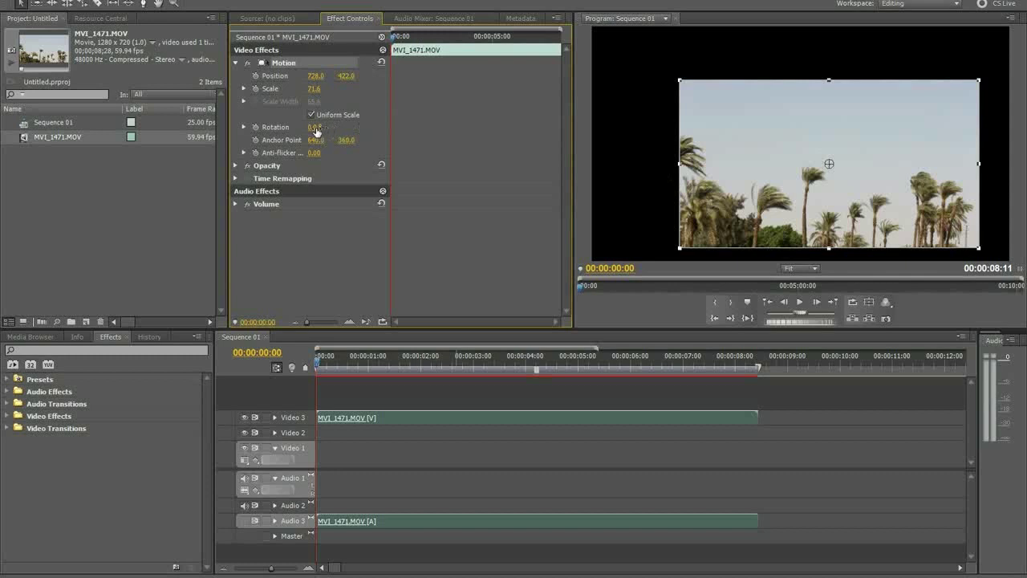
pyautogui.moveTo(315, 126)
pyautogui.mouseDown()
pyautogui.moveTo(337, 127)
pyautogui.moveTo(321, 132)
pyautogui.mouseUp()
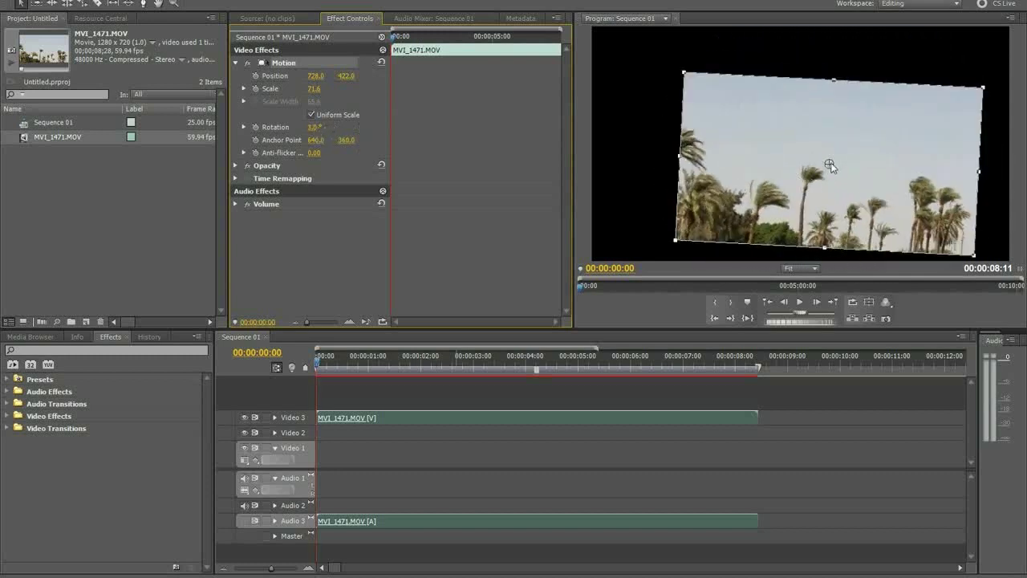
pyautogui.moveTo(321, 141)
pyautogui.mouseDown()
pyautogui.moveTo(137, 141)
pyautogui.moveTo(321, 141)
pyautogui.moveTo(241, 140)
pyautogui.mouseUp()
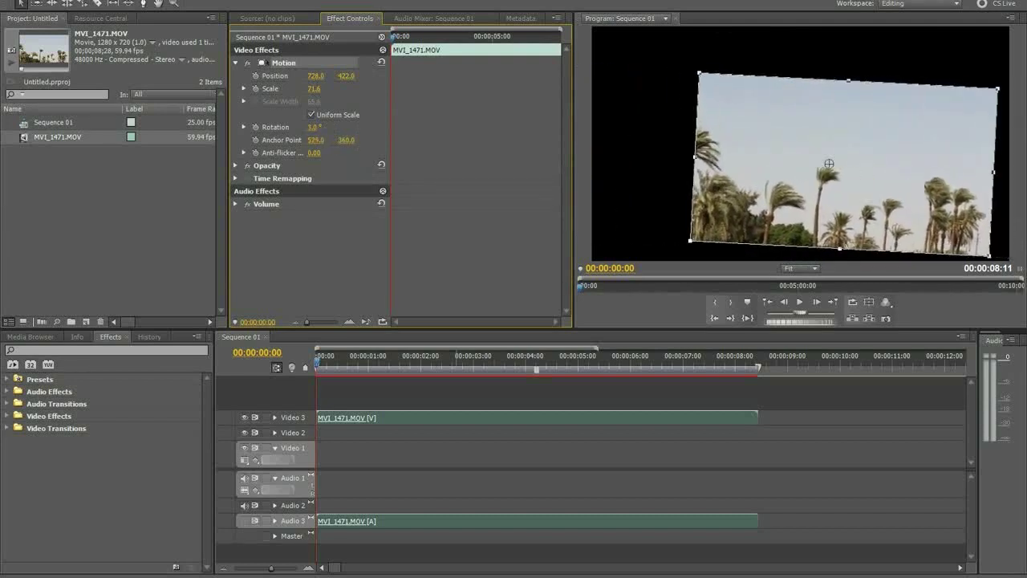
pyautogui.moveTo(318, 140); pyautogui.dragTo(330, 140)
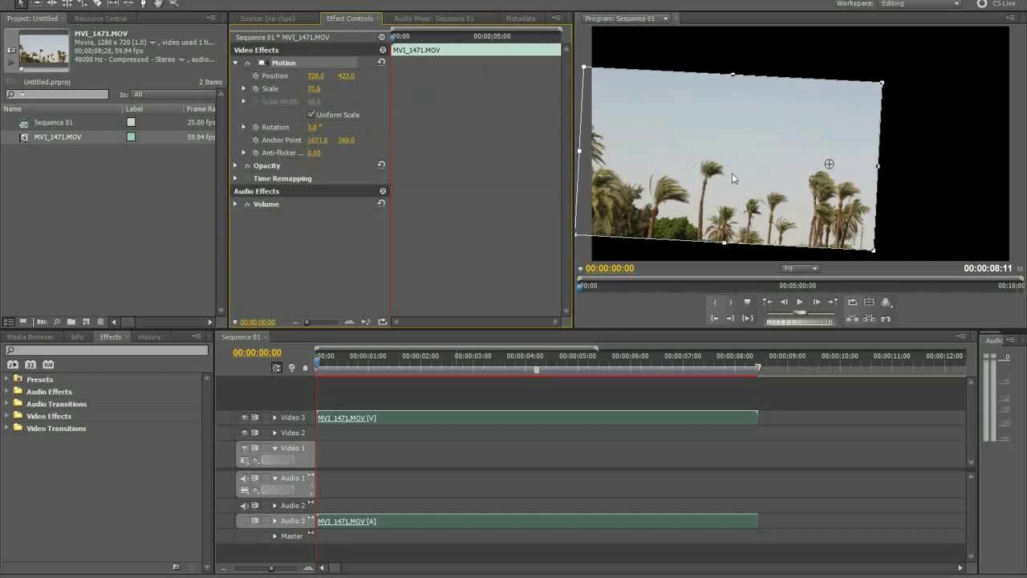
pyautogui.click(313, 127)
pyautogui.write('0')
pyautogui.press('Return')
# - Set the clip's anchor point to 0, 0 at its top-left corner
pyautogui.moveTo(317, 140); pyautogui.dragTo(195, 139)
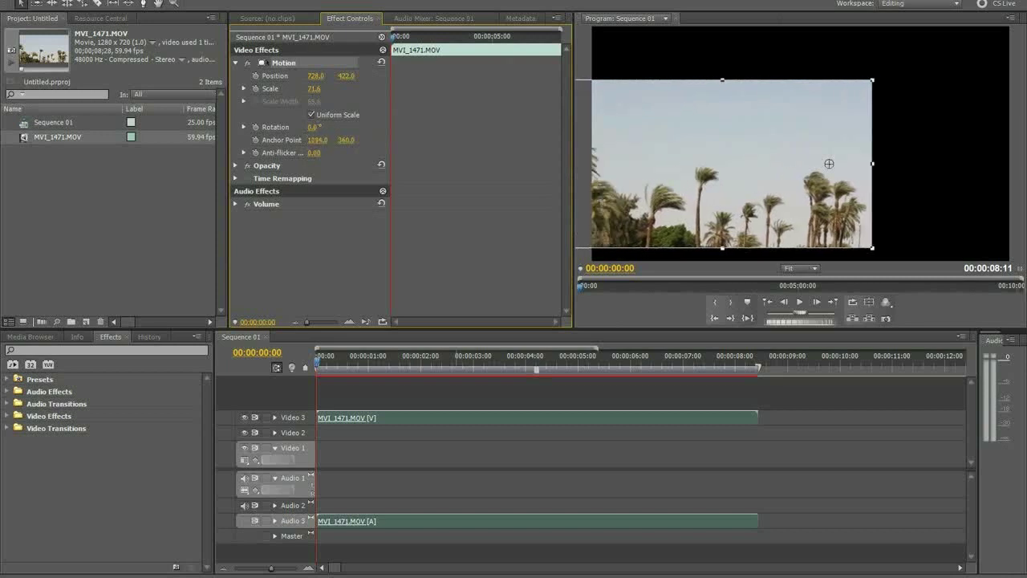
pyautogui.moveTo(316, 140); pyautogui.dragTo(108, 139)
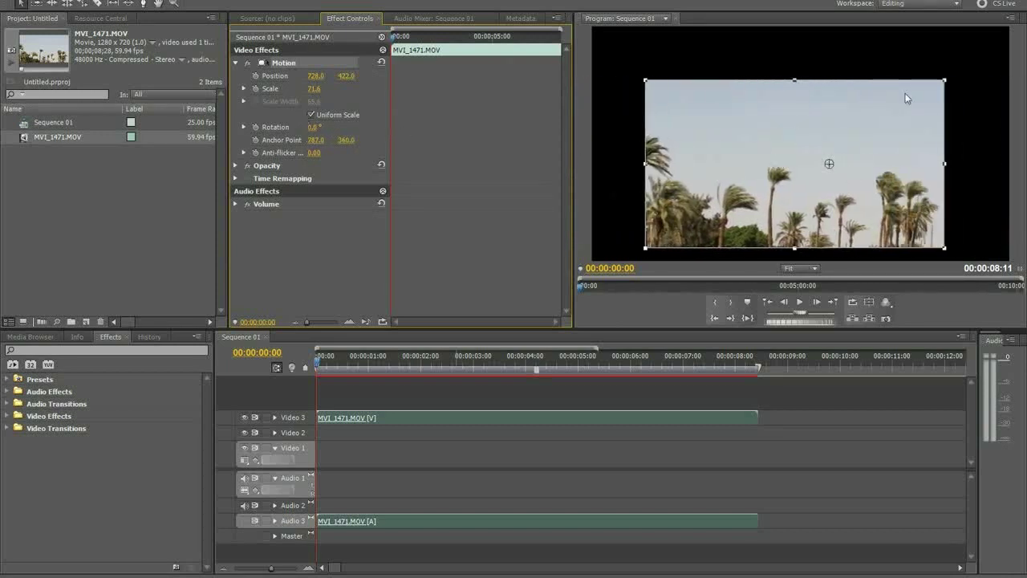
pyautogui.moveTo(316, 139)
pyautogui.mouseDown()
pyautogui.moveTo(273, 140)
pyautogui.moveTo(290, 73)
pyautogui.mouseUp()
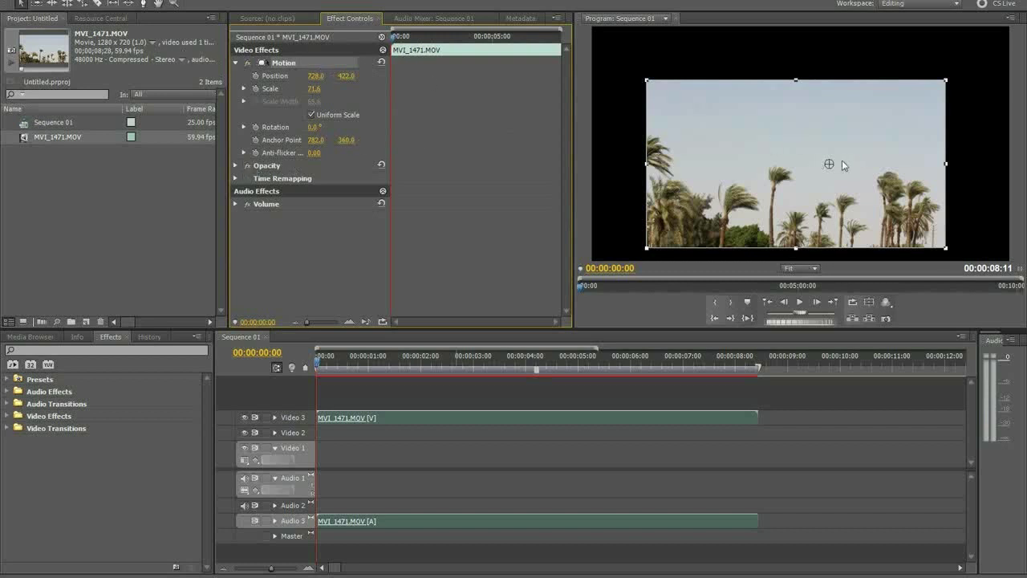
pyautogui.moveTo(842, 166); pyautogui.dragTo(850, 157)
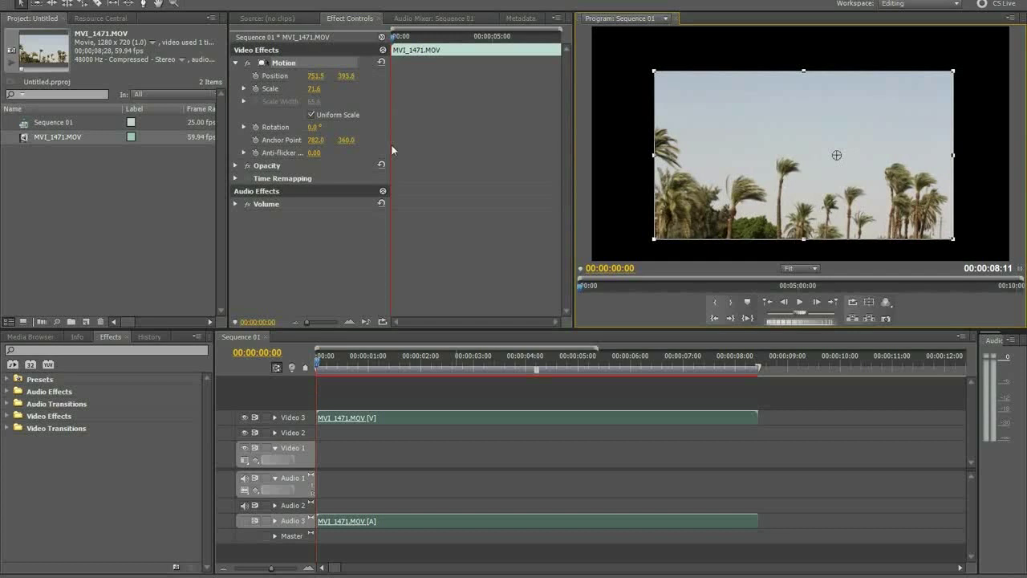
pyautogui.moveTo(320, 144); pyautogui.dragTo(309, 143)
pyautogui.click(318, 140)
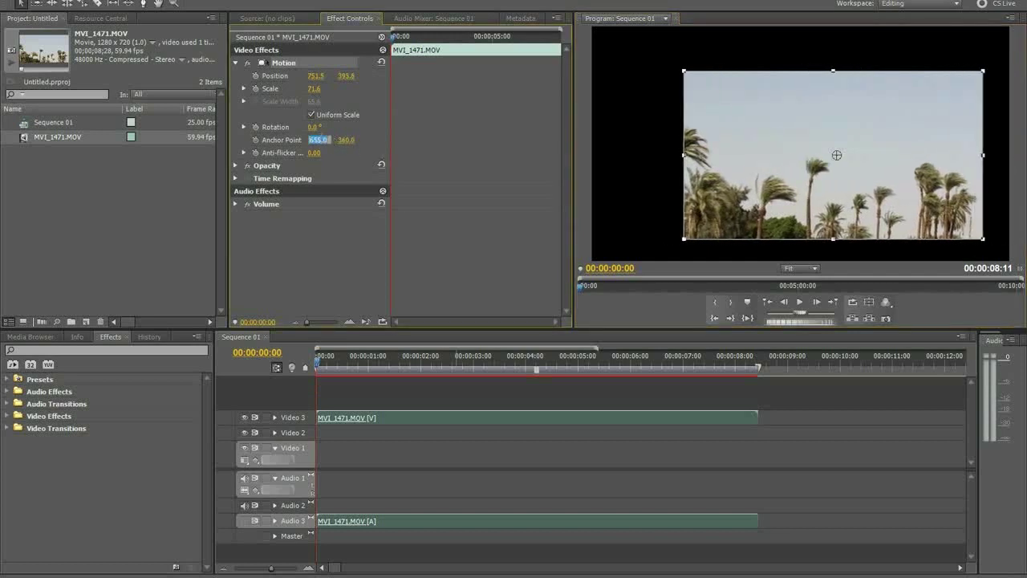
pyautogui.write('0')
pyautogui.press('Tab')
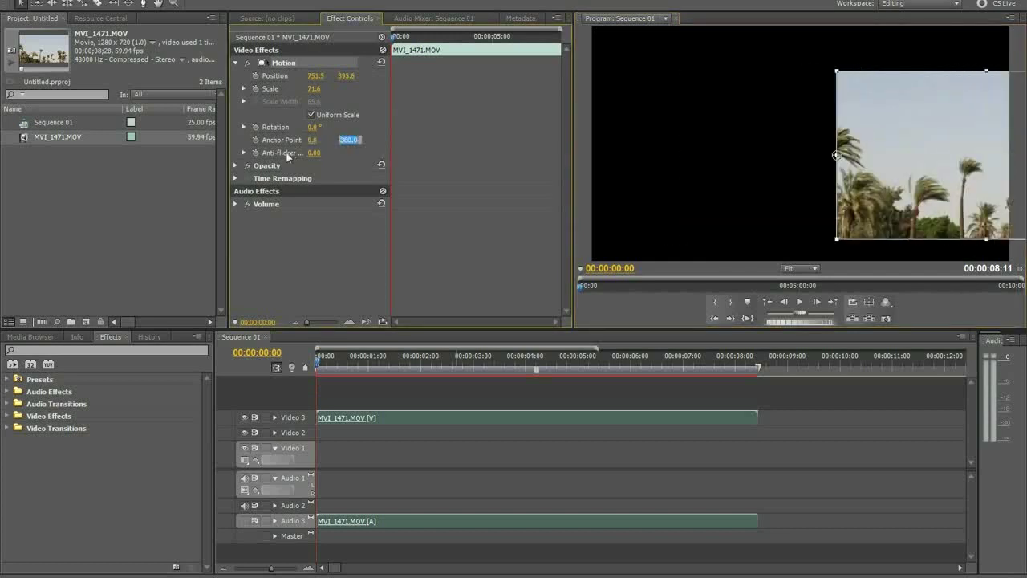
pyautogui.write('0')
pyautogui.press('Return')
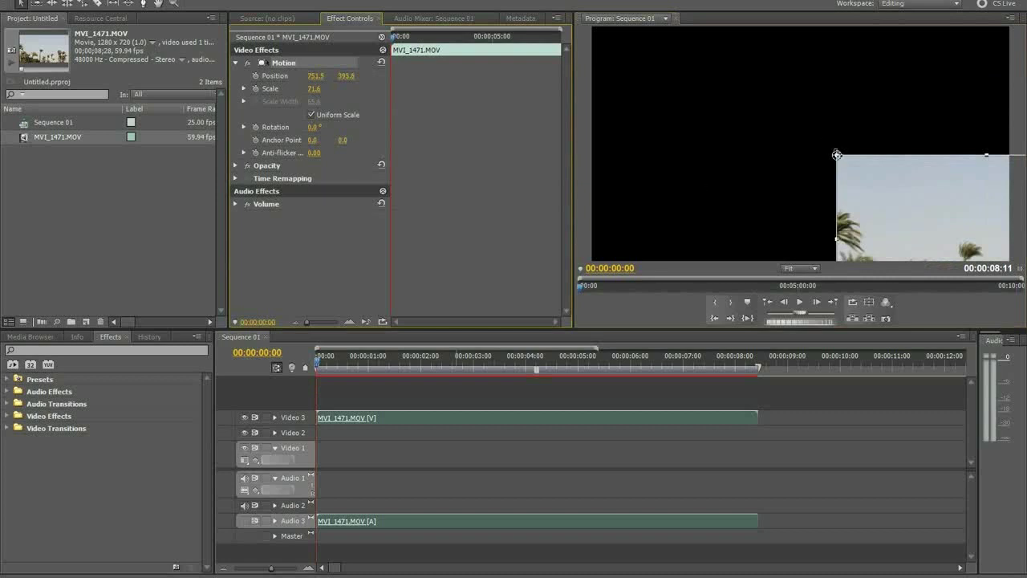
# - Move the clip to 265.5, 118.6 and tilt it to -5.0° around that corner
pyautogui.moveTo(317, 75); pyautogui.dragTo(421, 94)
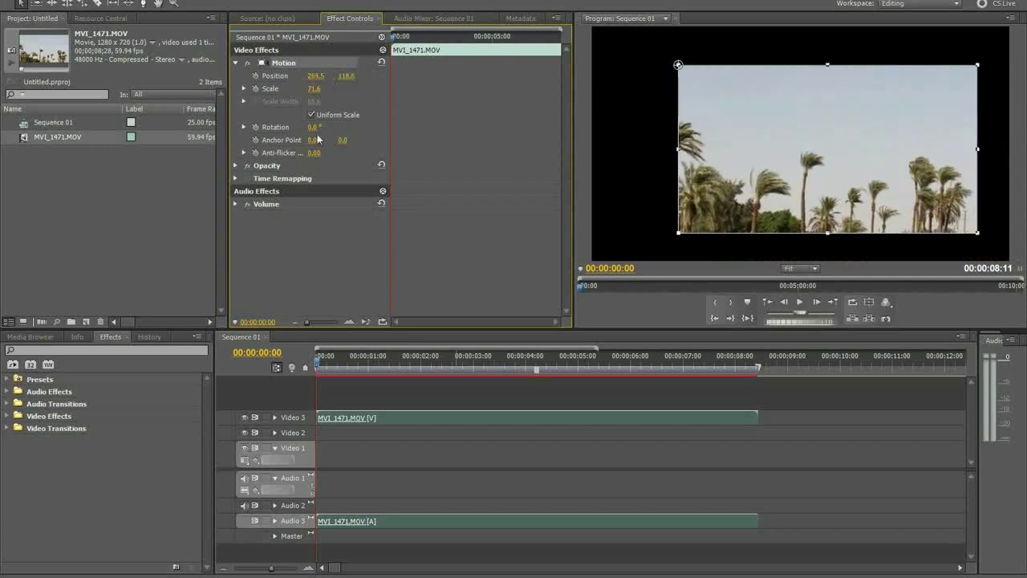
pyautogui.moveTo(315, 127); pyautogui.dragTo(417, 129)
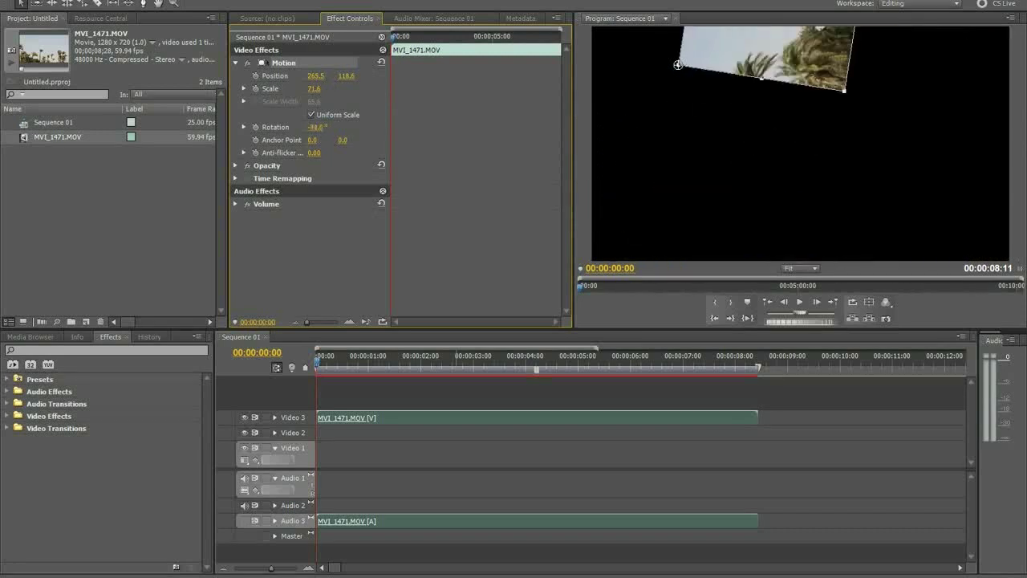
pyautogui.moveTo(315, 127); pyautogui.dragTo(220, 115)
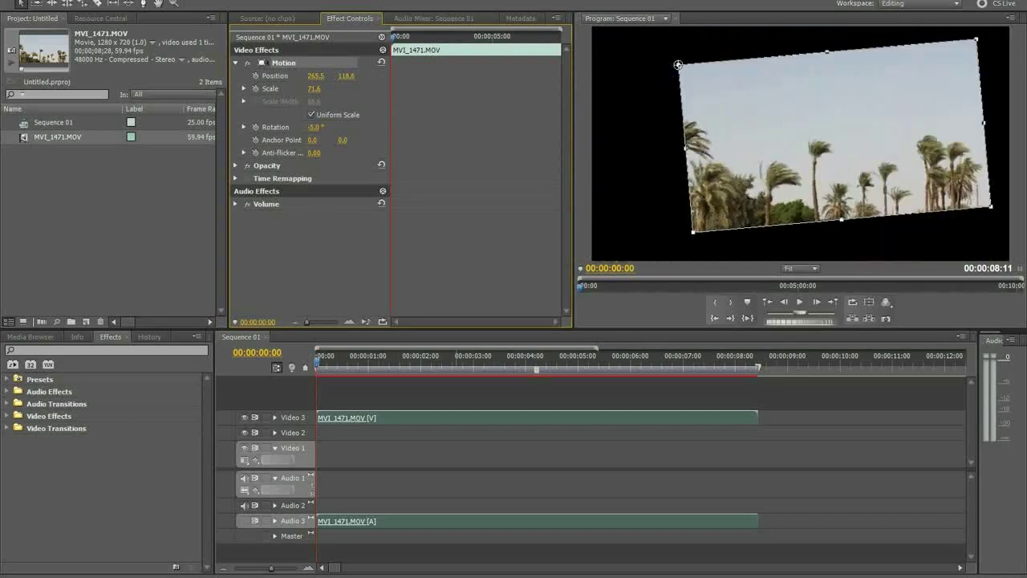
# - Keep opacity at 100% with Normal blending and reset Motion to 640, 360, scale 100, 0°
pyautogui.click(236, 165)
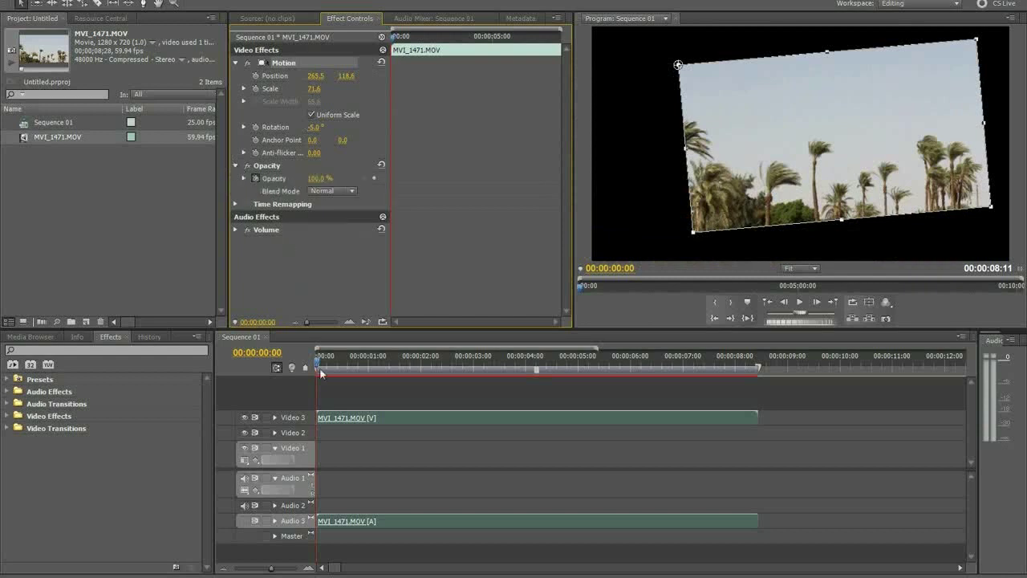
pyautogui.moveTo(317, 179); pyautogui.dragTo(312, 178)
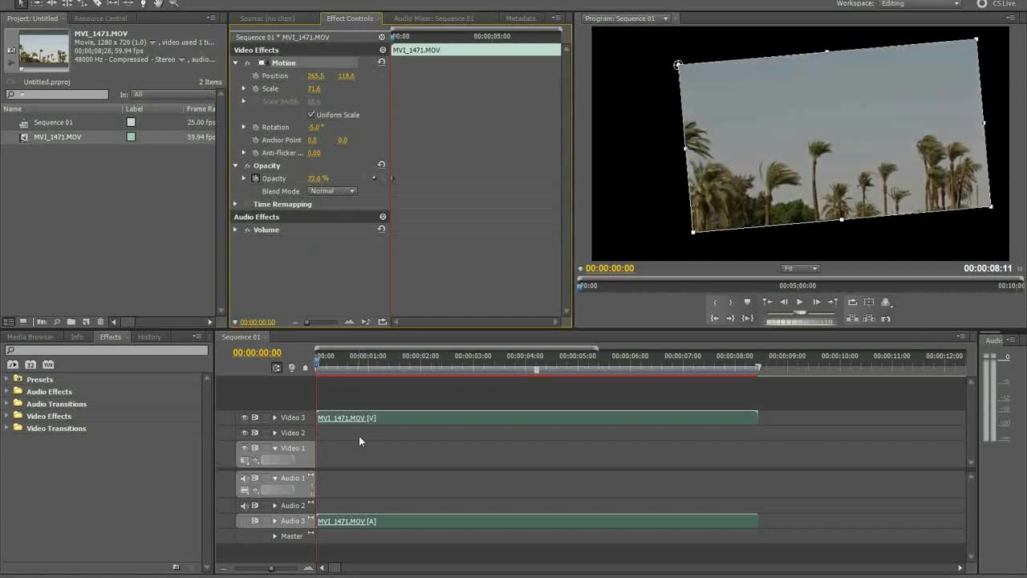
pyautogui.click(355, 193)
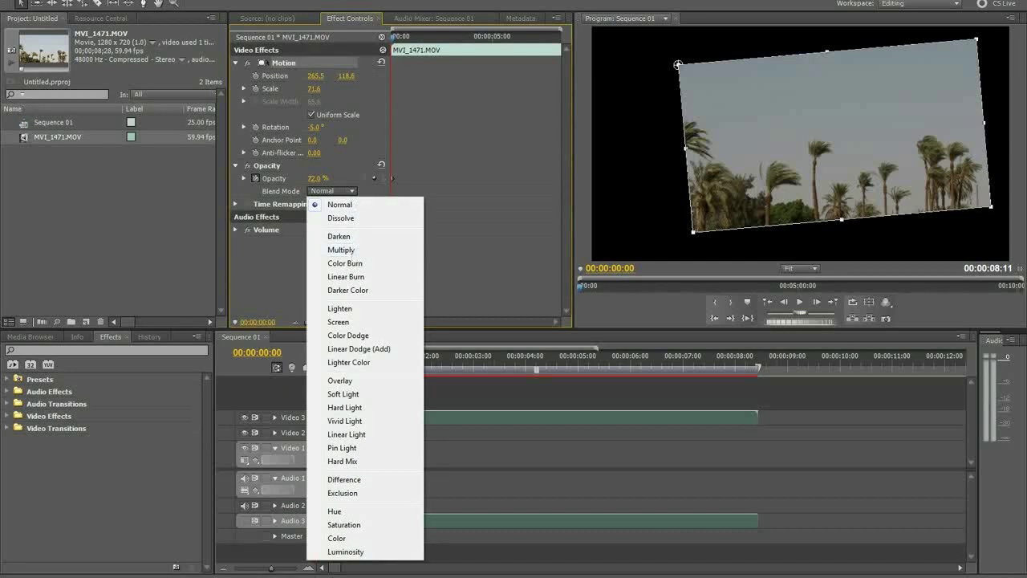
pyautogui.press('Escape')
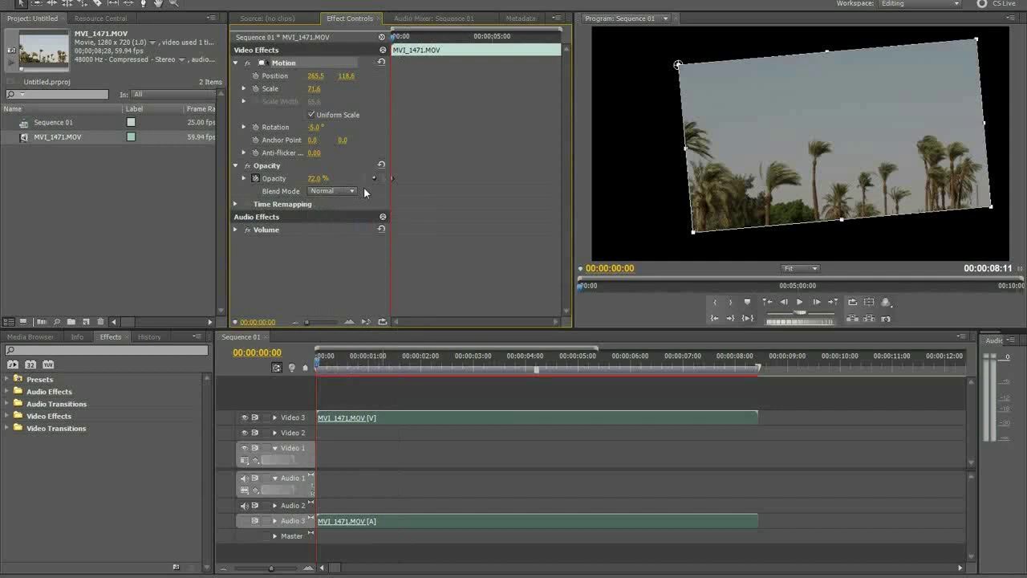
pyautogui.click(315, 178)
pyautogui.write('100')
pyautogui.press('Return')
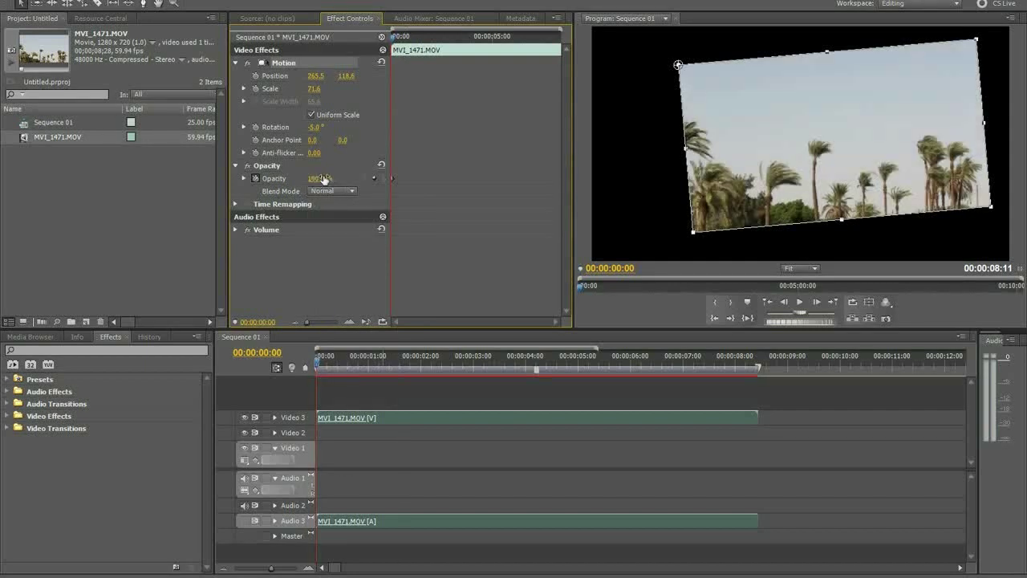
pyautogui.click(381, 62)
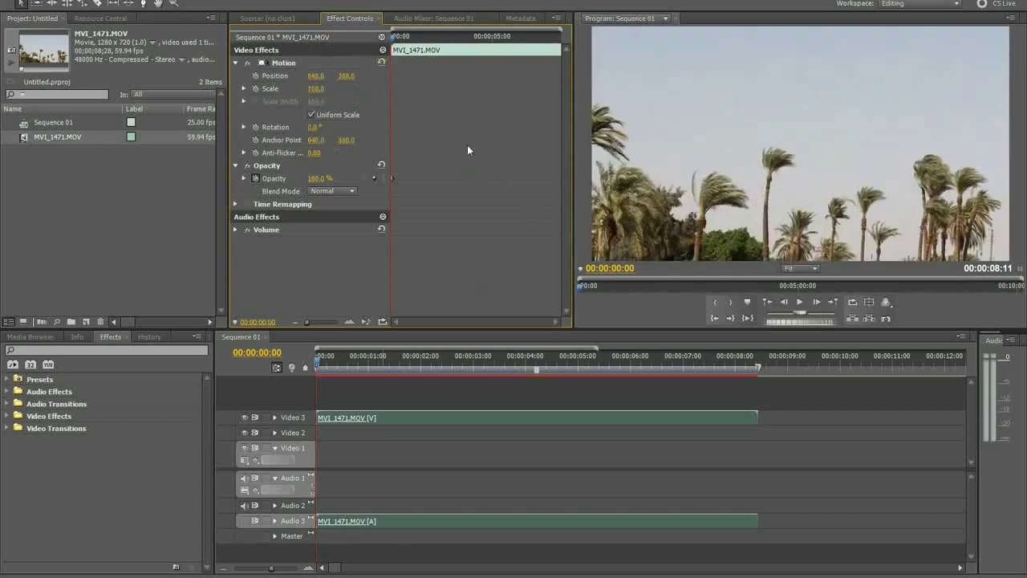
# - Set scale to 52 and add Position keyframes so the clip slides left to right
pyautogui.moveTo(322, 89)
pyautogui.mouseDown()
pyautogui.moveTo(311, 78)
pyautogui.moveTo(232, 77)
pyautogui.mouseUp()
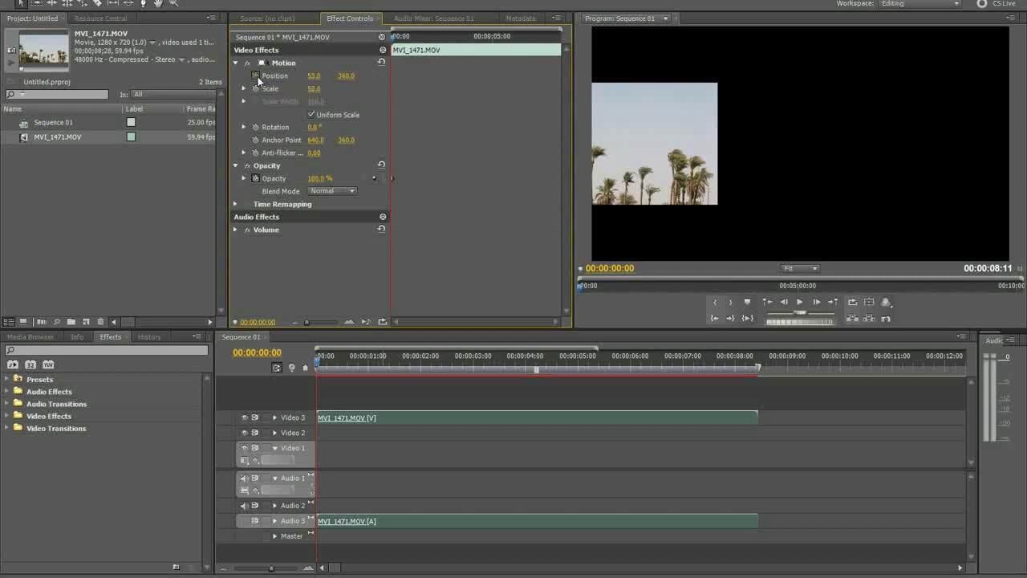
pyautogui.click(257, 76)
pyautogui.moveTo(343, 359); pyautogui.dragTo(512, 362)
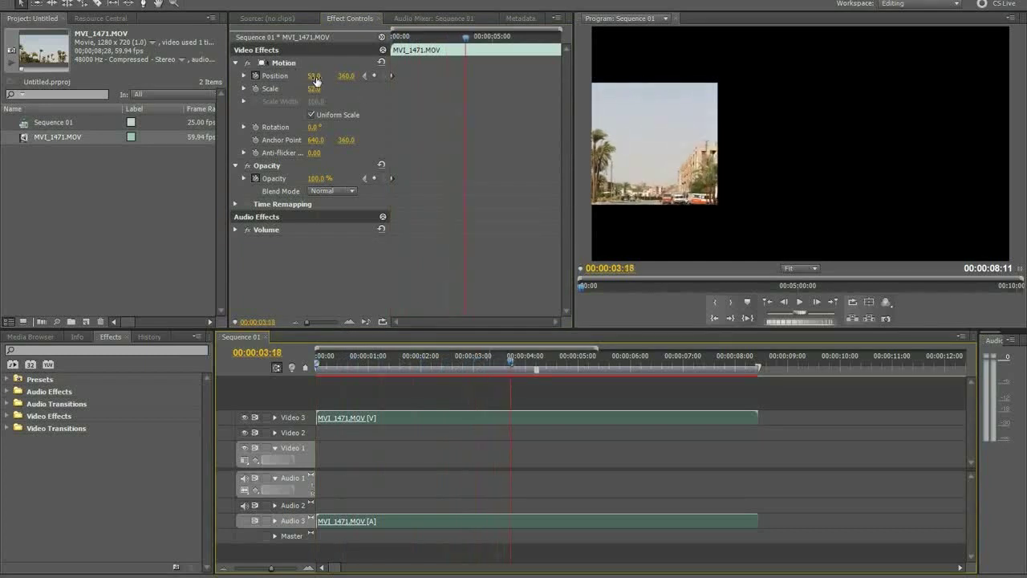
pyautogui.moveTo(315, 80); pyautogui.dragTo(341, 76)
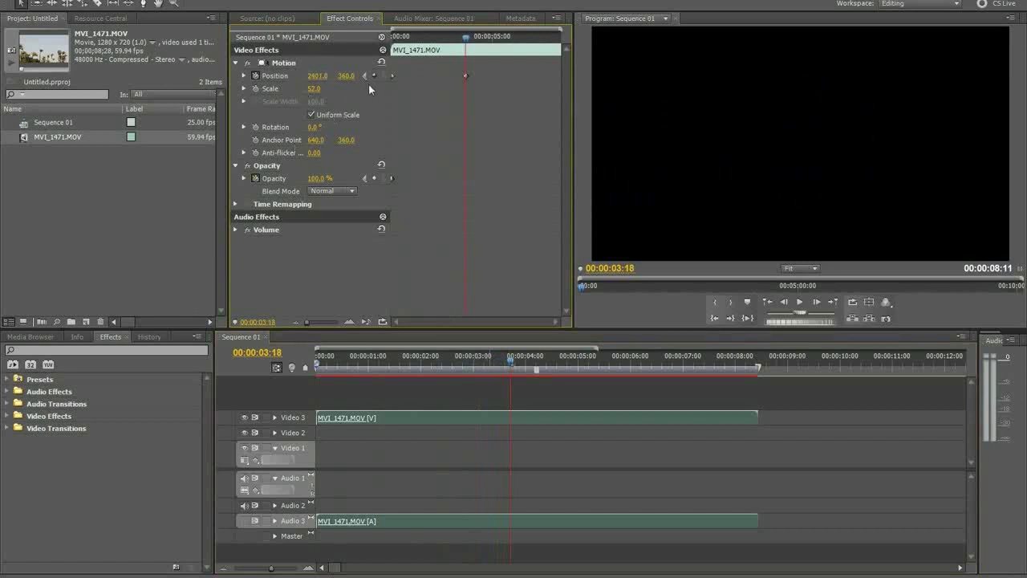
pyautogui.moveTo(464, 38)
pyautogui.mouseDown()
pyautogui.moveTo(430, 38)
pyautogui.moveTo(392, 84)
pyautogui.mouseUp()
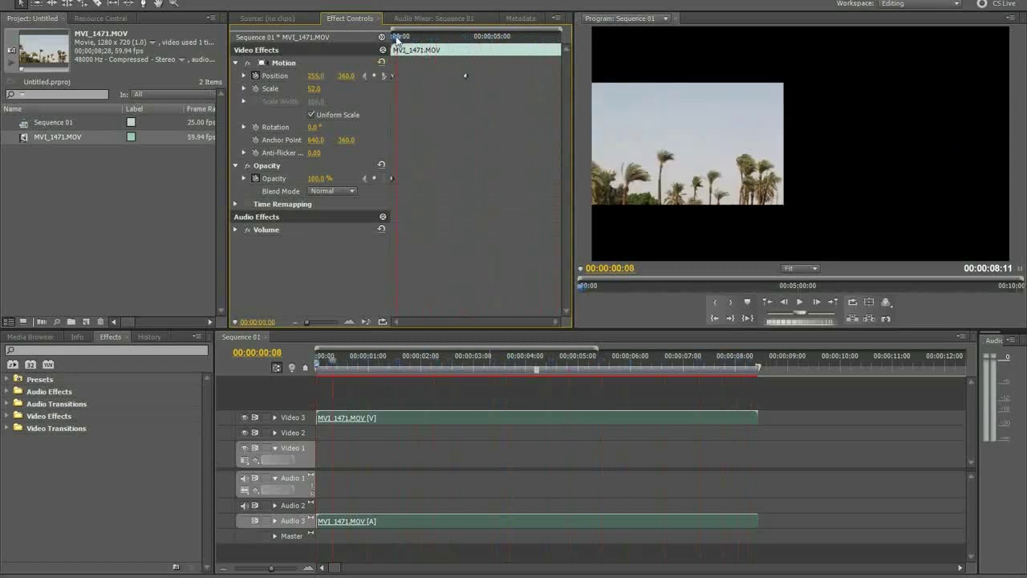
pyautogui.moveTo(399, 38)
pyautogui.mouseDown()
pyautogui.moveTo(472, 38)
pyautogui.moveTo(469, 71)
pyautogui.moveTo(423, 53)
pyautogui.mouseUp()
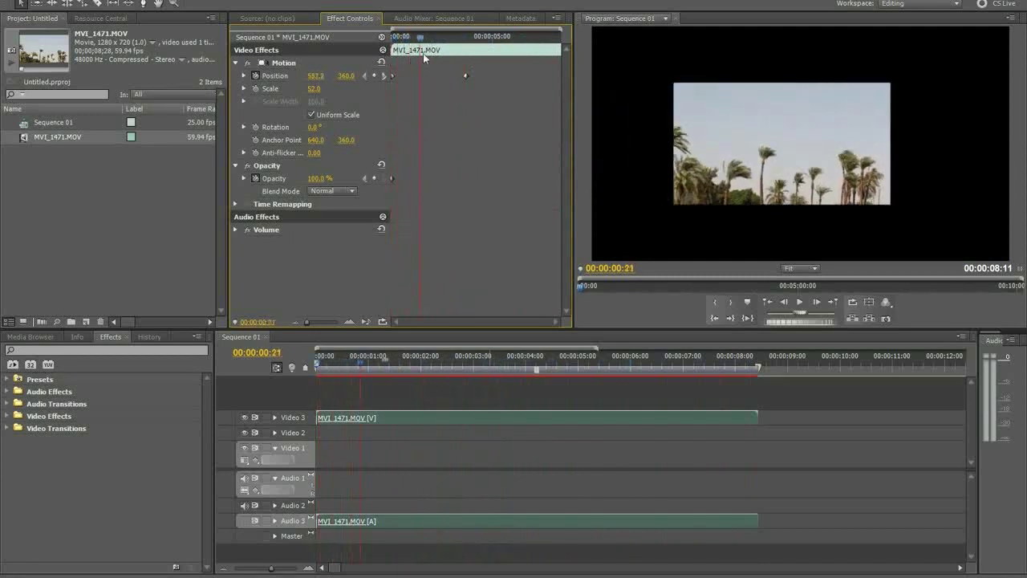
# - At 00:00:01:06, add a Scale keyframe and enlarge the clip to 72
pyautogui.moveTo(423, 53); pyautogui.dragTo(411, 59)
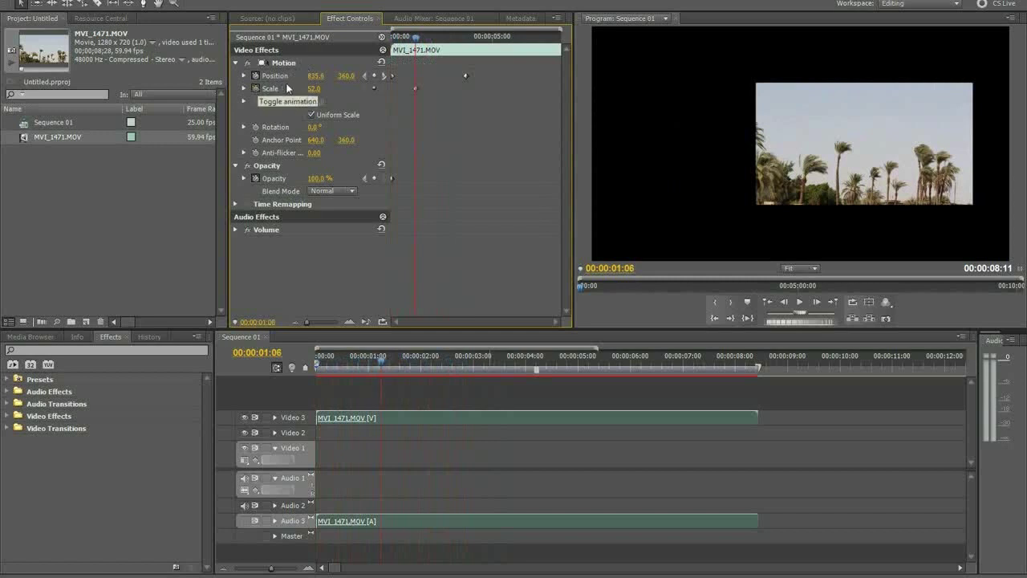
pyautogui.click(255, 89)
pyautogui.moveTo(311, 89)
pyautogui.mouseDown()
pyautogui.moveTo(345, 96)
pyautogui.moveTo(264, 88)
pyautogui.mouseUp()
# - At 00:00:02:07, lower Scale to about 49% to add a scale keyframe
pyautogui.press('Home')
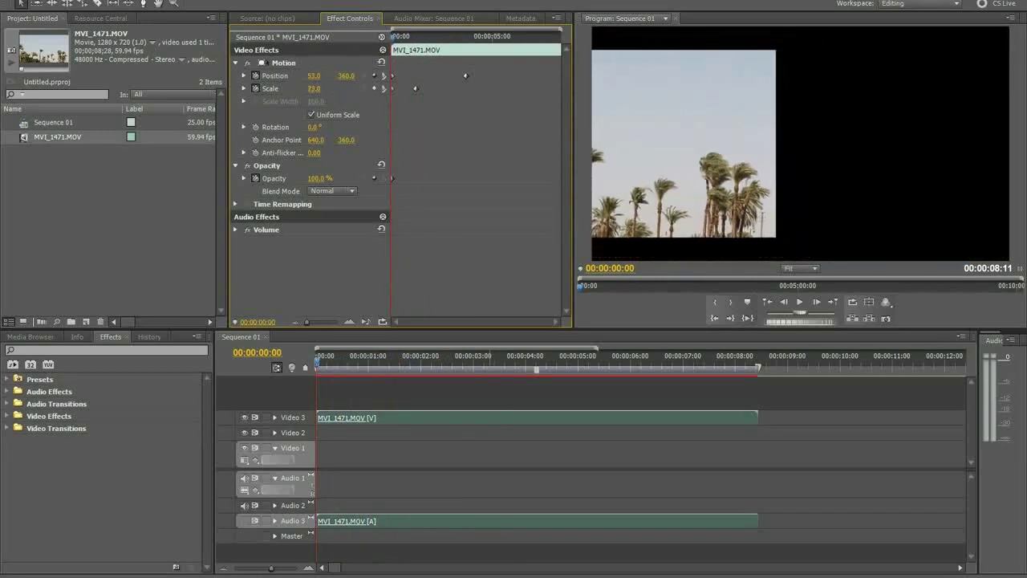
pyautogui.moveTo(393, 37); pyautogui.dragTo(439, 37)
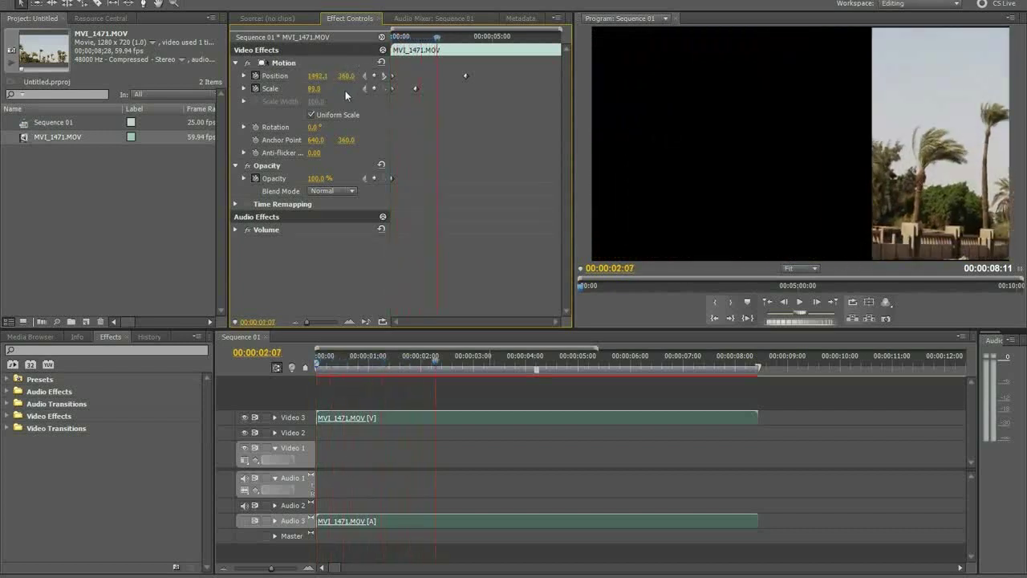
pyautogui.moveTo(313, 88); pyautogui.dragTo(274, 88)
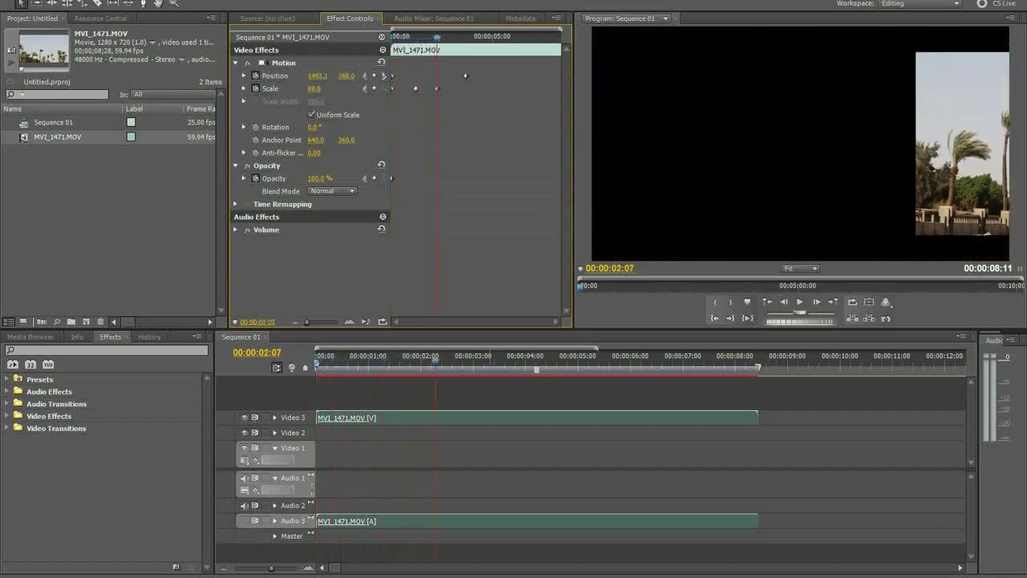
pyautogui.click(432, 38)
# - Try a 13° rotation, undo it back to 0°, and return the playhead to the start
pyautogui.moveTo(428, 48)
pyautogui.mouseDown()
pyautogui.moveTo(451, 50)
pyautogui.moveTo(415, 53)
pyautogui.mouseUp()
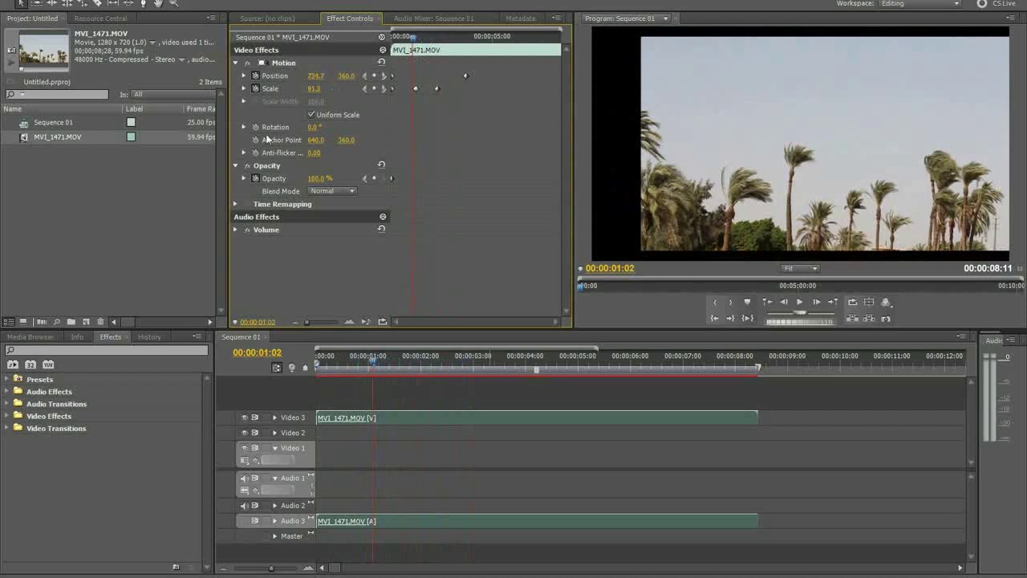
pyautogui.moveTo(310, 130); pyautogui.dragTo(320, 130)
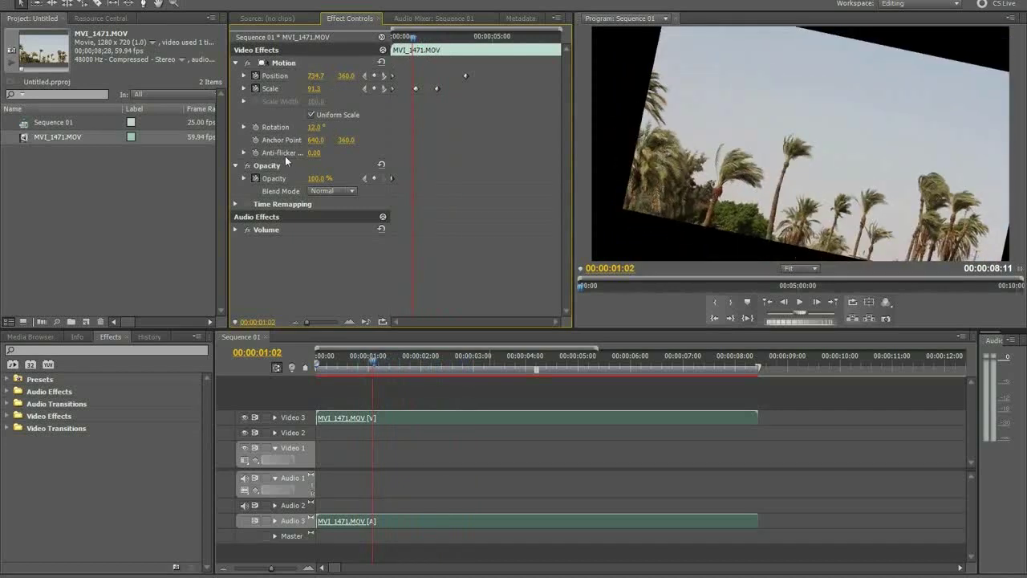
pyautogui.hotkey('ctrl', 'z')
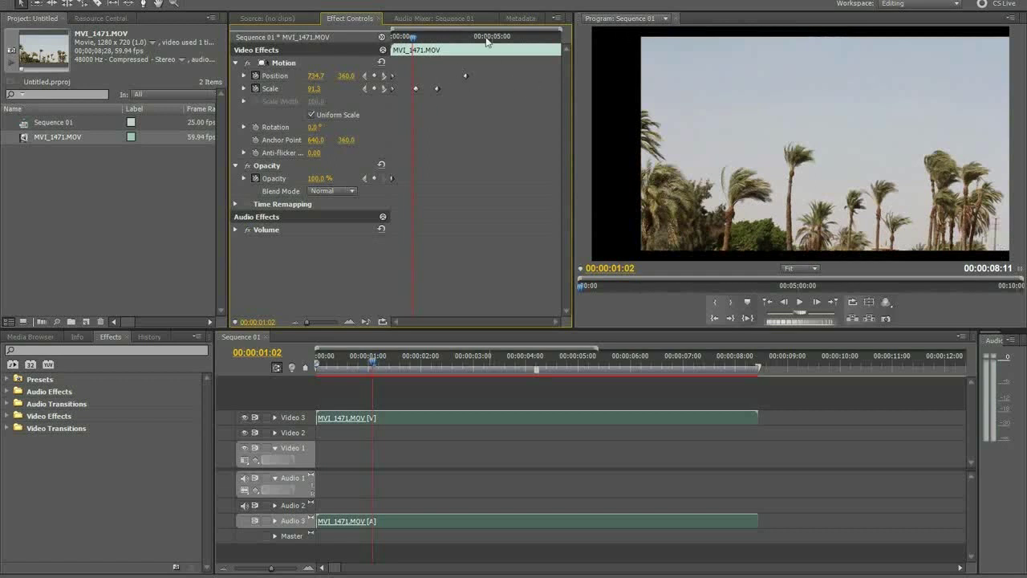
pyautogui.moveTo(414, 40); pyautogui.dragTo(392, 40)
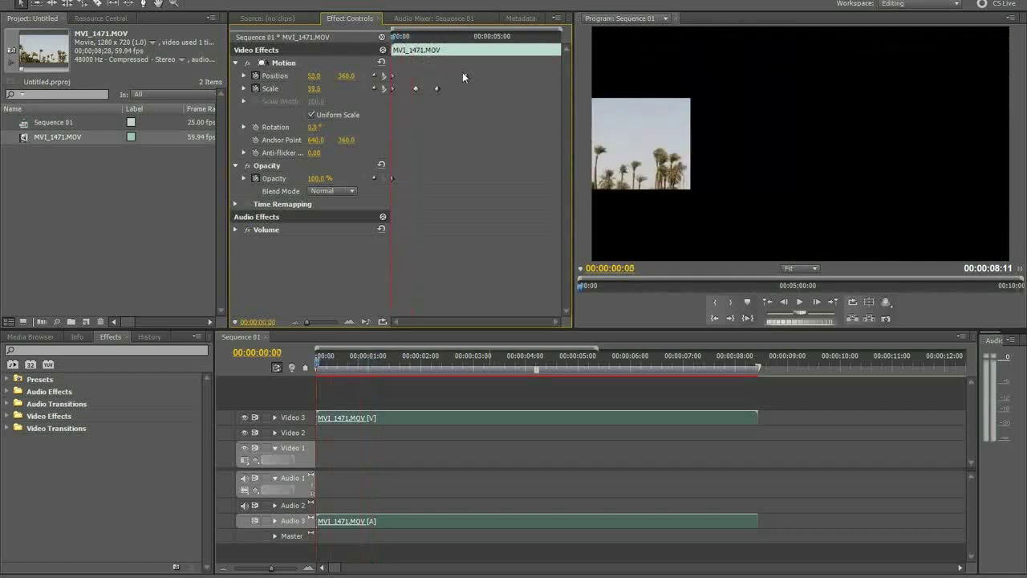
# - Select the Motion effect so the motion path and its handles appear in the Program monitor
pyautogui.rightClick(466, 75)
pyautogui.press('Escape')
pyautogui.click(606, 118)
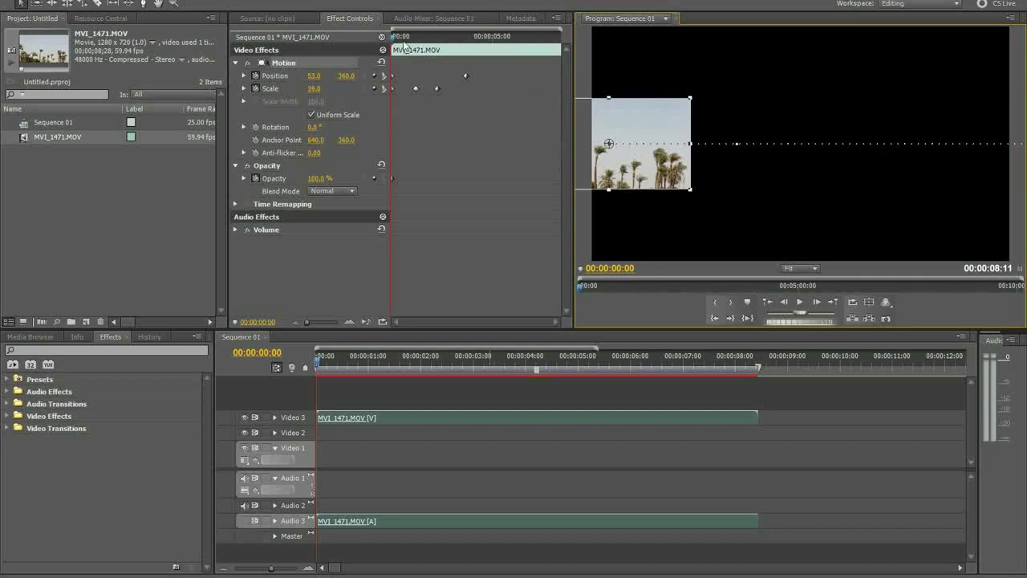
pyautogui.moveTo(399, 38)
pyautogui.mouseDown()
pyautogui.moveTo(420, 42)
pyautogui.moveTo(392, 40)
pyautogui.mouseUp()
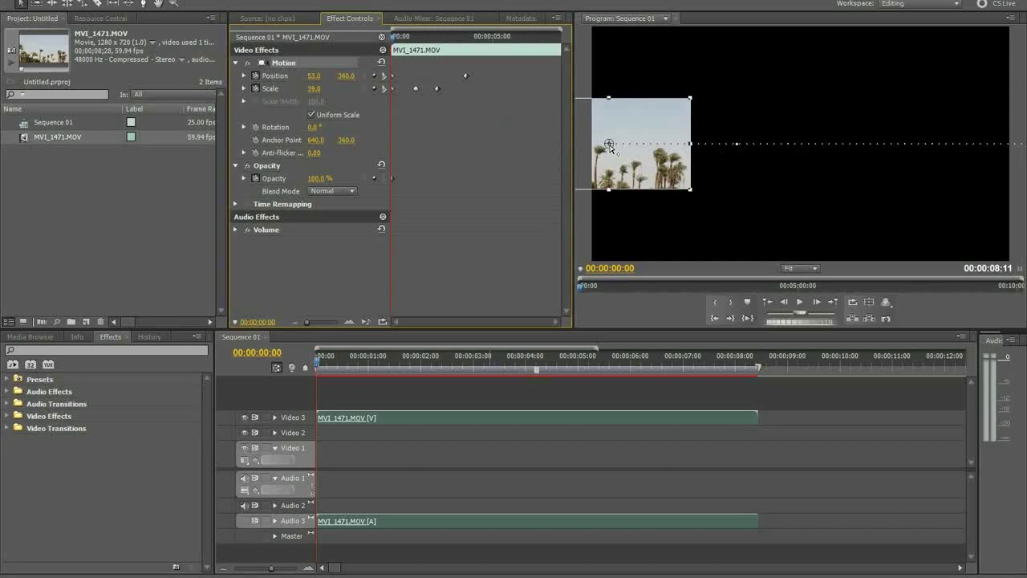
# - Drag the path keyframe and its Bezier handle upward to curve the path into an arc
pyautogui.moveTo(738, 145); pyautogui.dragTo(732, 128)
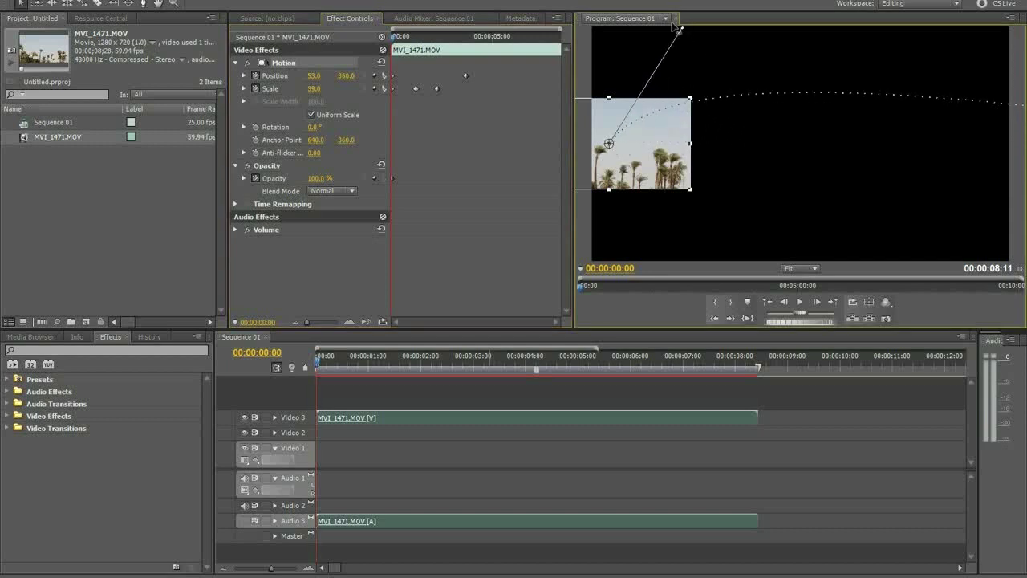
pyautogui.moveTo(733, 128); pyautogui.dragTo(650, 24)
pyautogui.moveTo(399, 37)
pyautogui.mouseDown()
pyautogui.moveTo(423, 40)
pyautogui.moveTo(393, 37)
pyautogui.mouseUp()
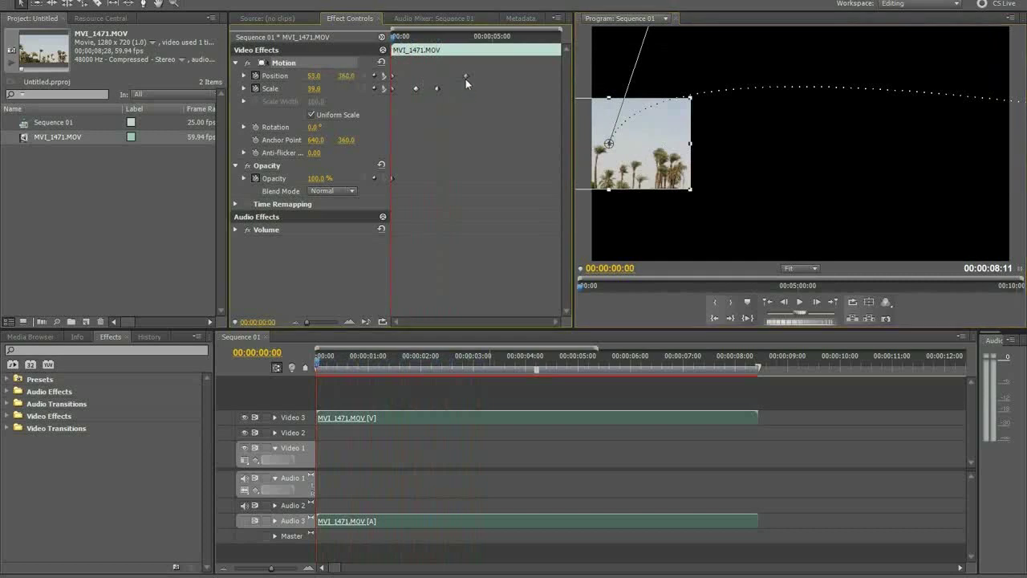
pyautogui.moveTo(437, 37); pyautogui.dragTo(442, 37)
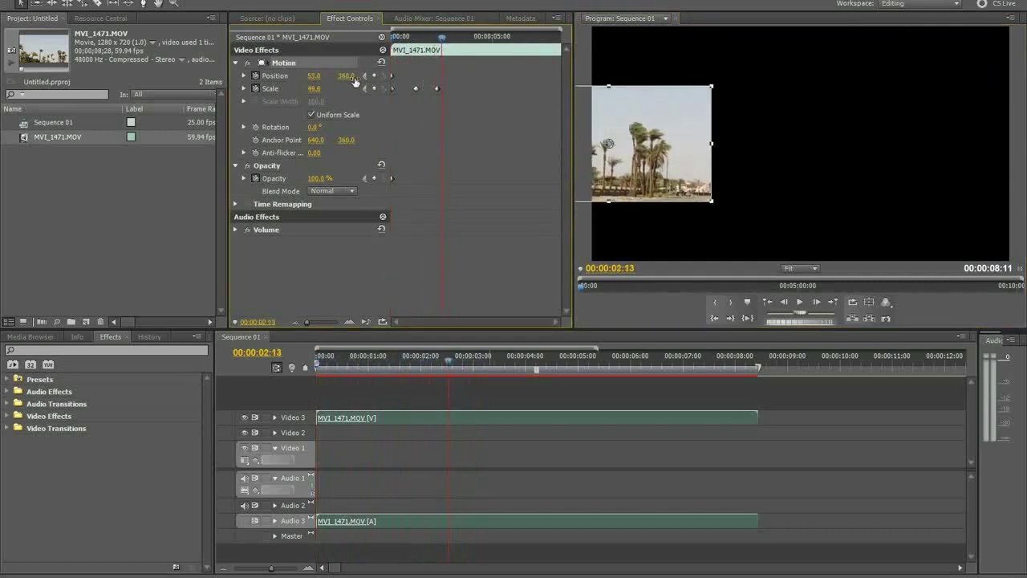
# - At 02:13, adjust Position X and reshape the motion path's Bezier curve
pyautogui.moveTo(314, 75); pyautogui.dragTo(482, 76)
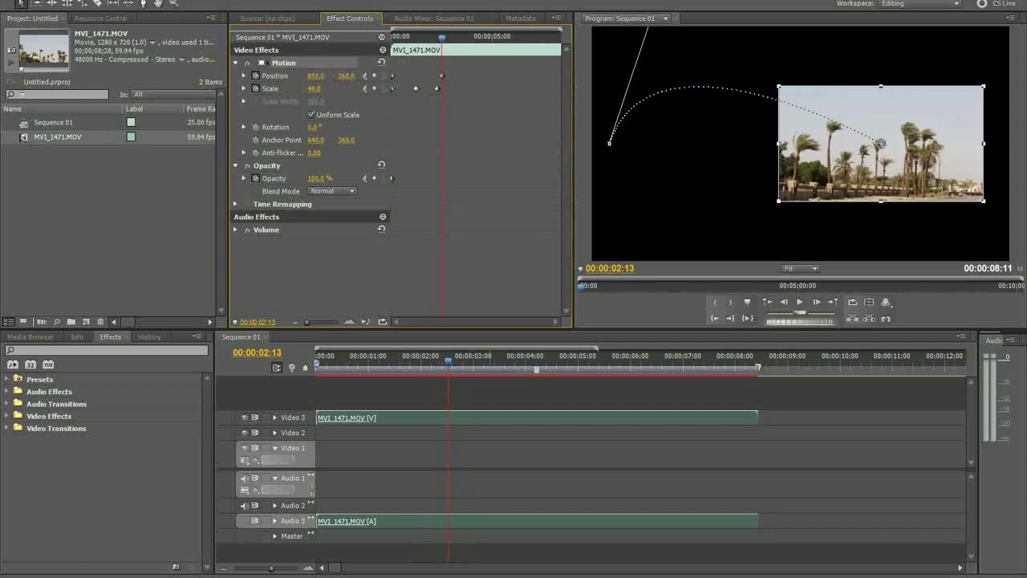
pyautogui.moveTo(316, 75); pyautogui.dragTo(363, 150)
pyautogui.moveTo(836, 143); pyautogui.dragTo(855, 200)
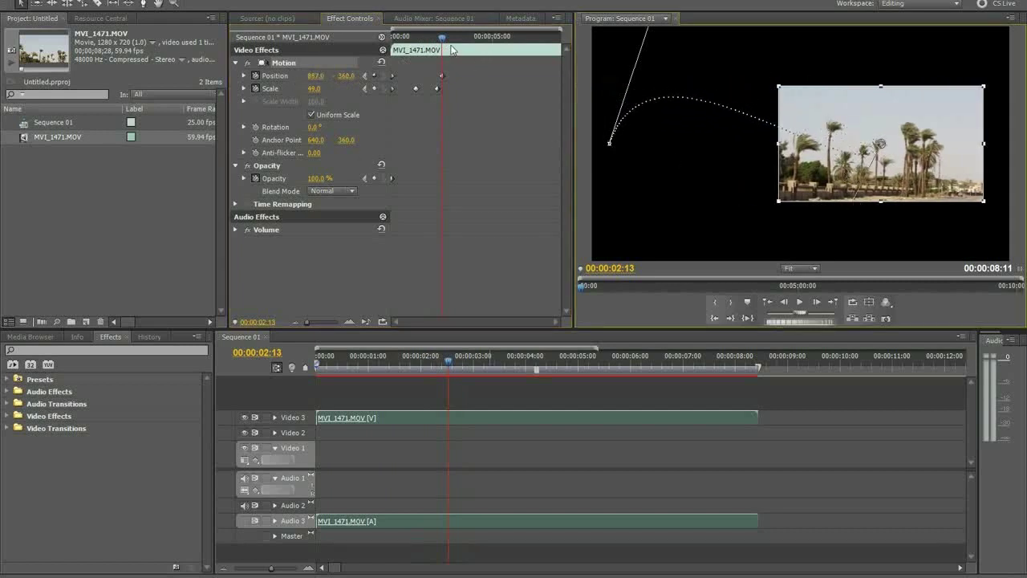
pyautogui.moveTo(452, 50)
pyautogui.mouseDown()
pyautogui.moveTo(419, 56)
pyautogui.moveTo(459, 55)
pyautogui.mouseUp()
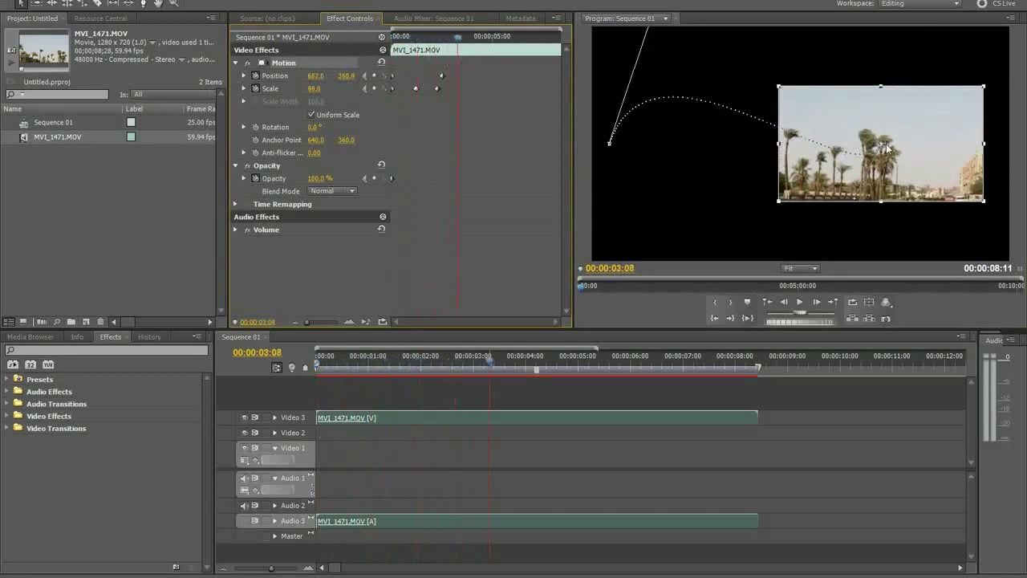
# - At 03:16, drag the clip toward the right edge to form an S-shaped path
pyautogui.moveTo(881, 146)
pyautogui.mouseDown()
pyautogui.moveTo(940, 144)
pyautogui.moveTo(911, 101)
pyautogui.moveTo(889, 153)
pyautogui.mouseUp()
pyautogui.press('Right')
pyautogui.press('Right')
pyautogui.press('Right')
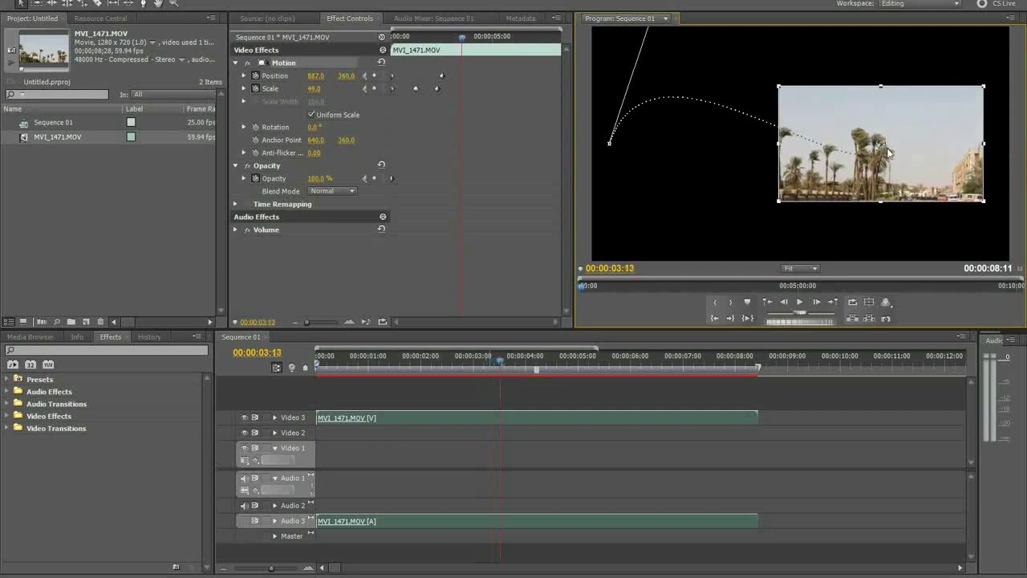
pyautogui.press('space')
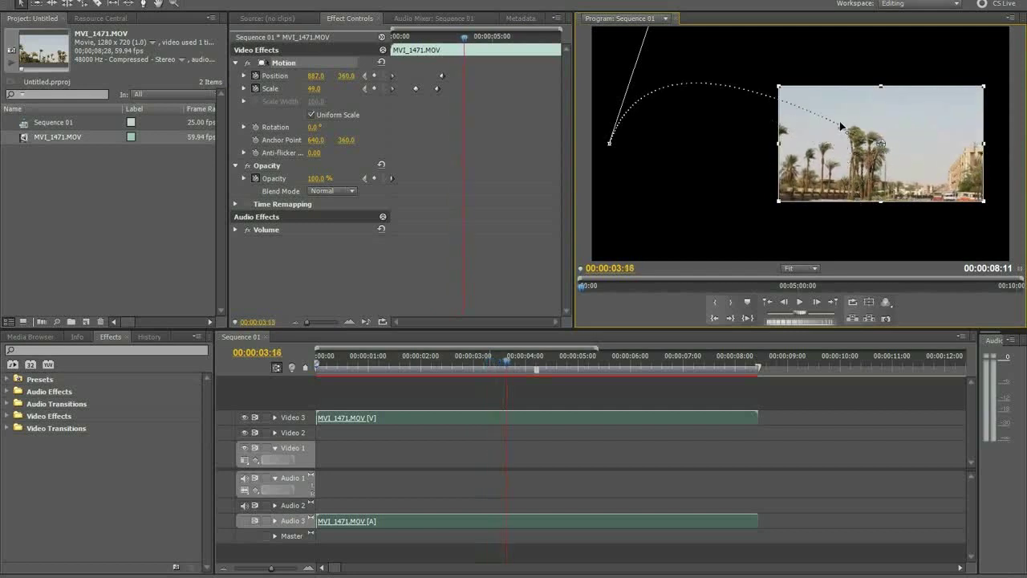
pyautogui.moveTo(910, 174); pyautogui.dragTo(1018, 173)
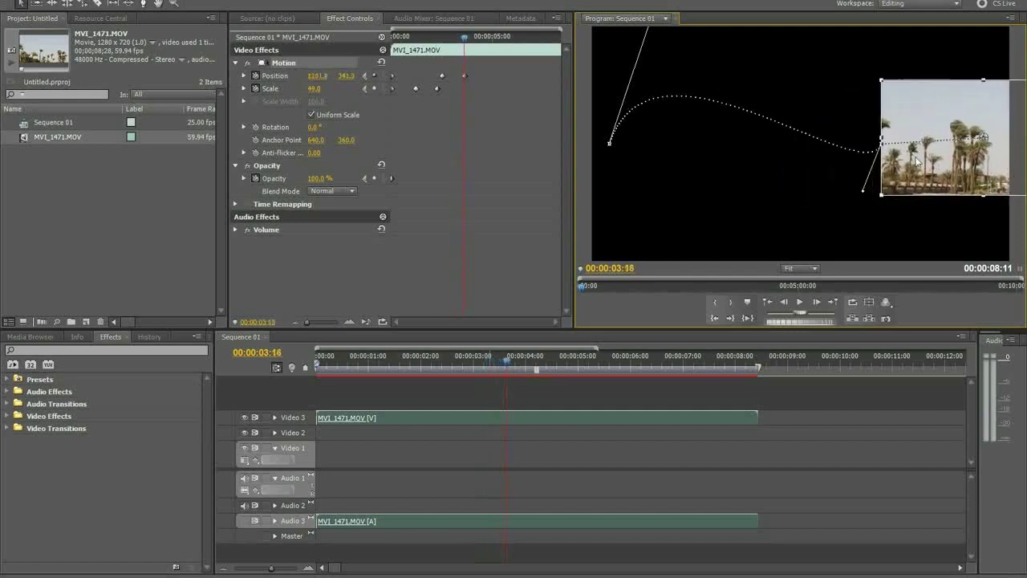
pyautogui.moveTo(883, 144)
pyautogui.mouseDown()
pyautogui.moveTo(911, 161)
pyautogui.moveTo(913, 148)
pyautogui.moveTo(925, 183)
pyautogui.moveTo(929, 158)
pyautogui.moveTo(847, 50)
pyautogui.mouseUp()
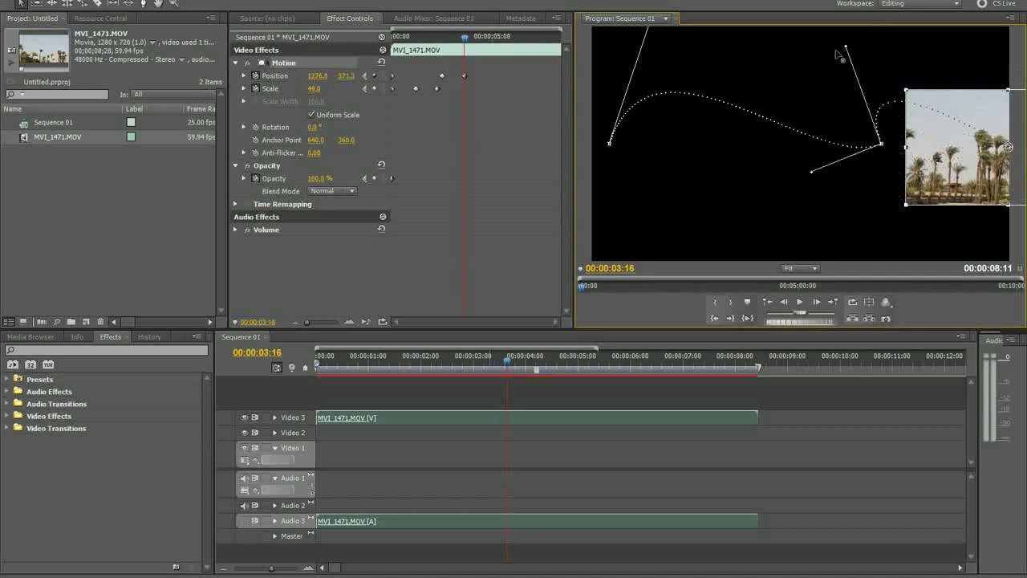
pyautogui.moveTo(469, 51); pyautogui.dragTo(432, 64)
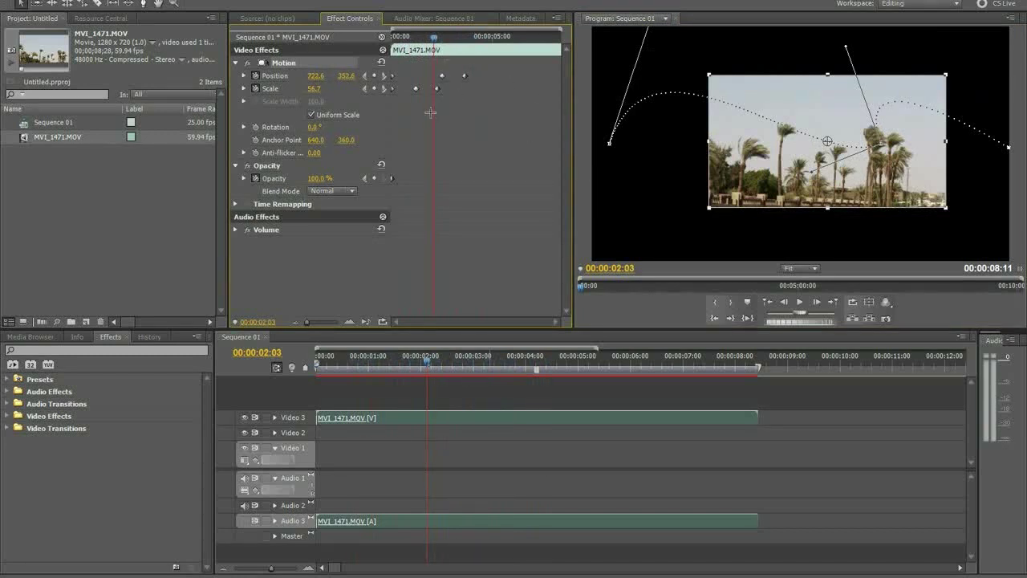
# - Delete the Position and Scale keyframes, then undo the deletion
pyautogui.moveTo(488, 65); pyautogui.dragTo(391, 121)
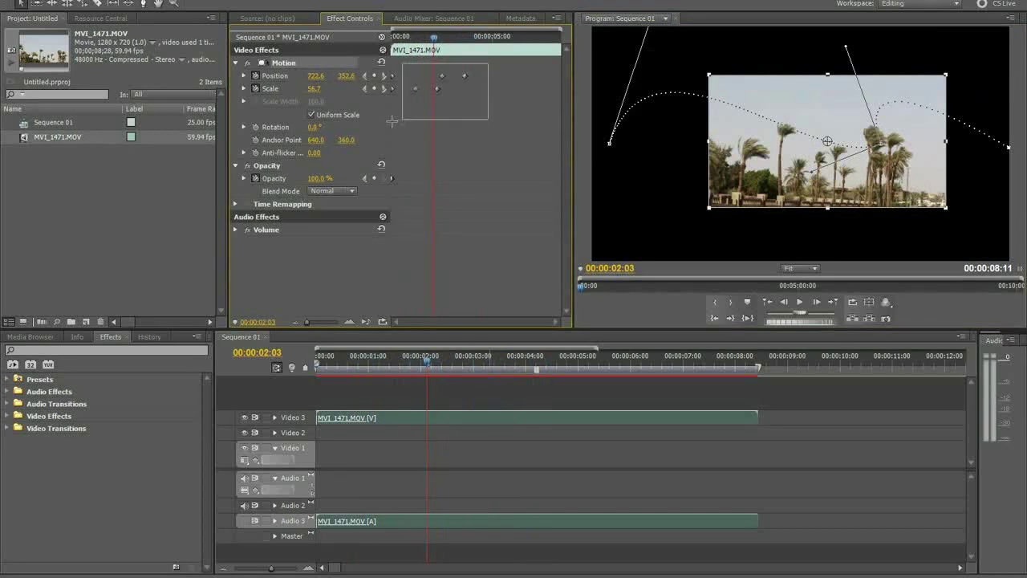
pyautogui.press('Delete')
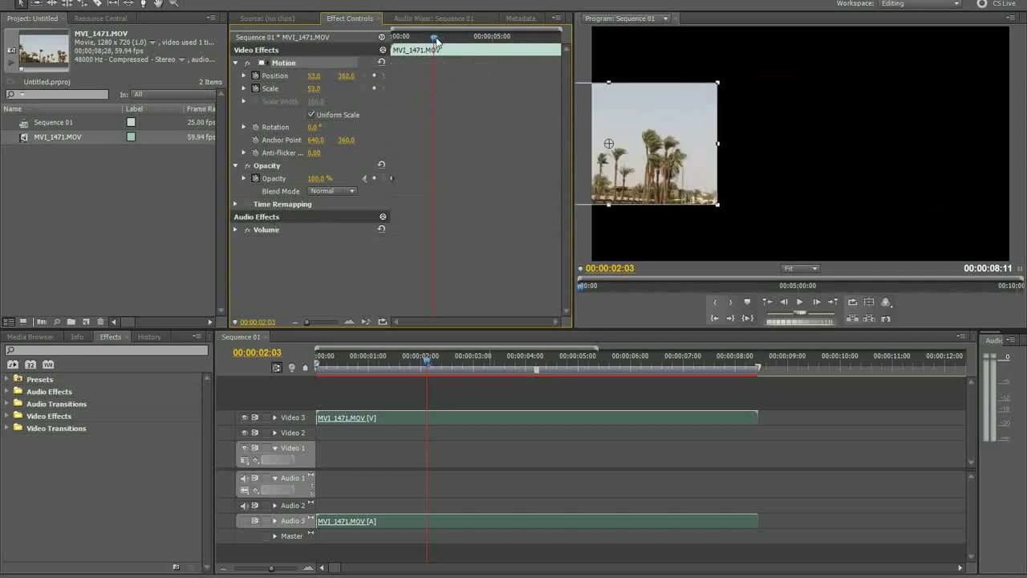
pyautogui.moveTo(434, 37); pyautogui.dragTo(392, 37)
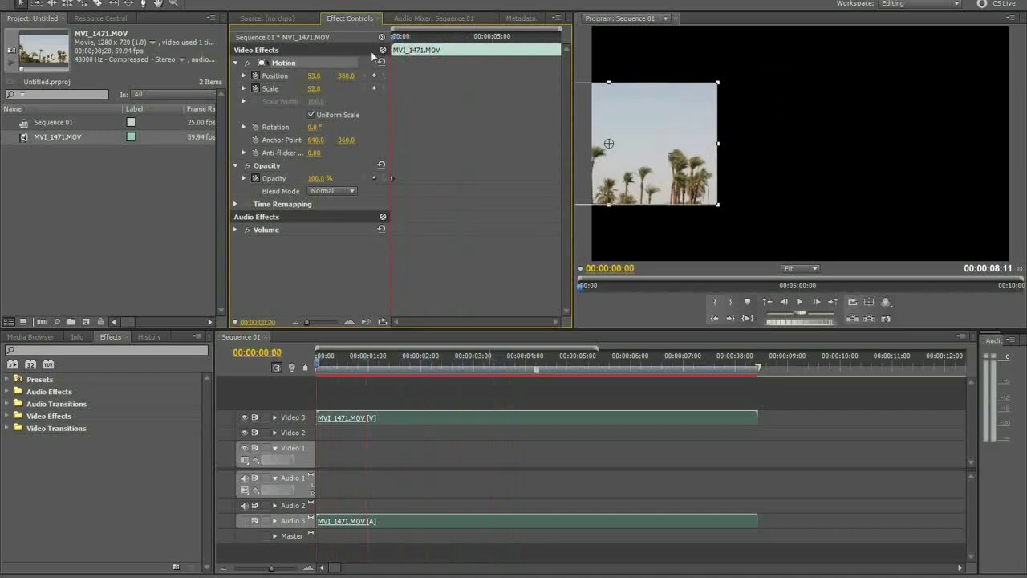
pyautogui.hotkey('ctrl', 'z')
# - Inspect the interpolation options of the Position and Scale keyframes without changing anything
pyautogui.rightClick(441, 77)
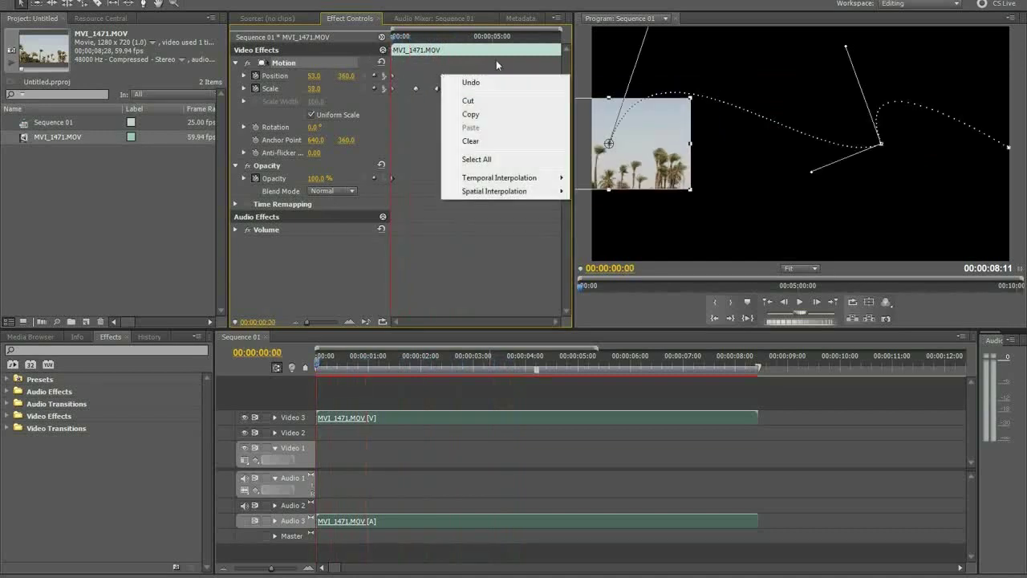
pyautogui.click(494, 61)
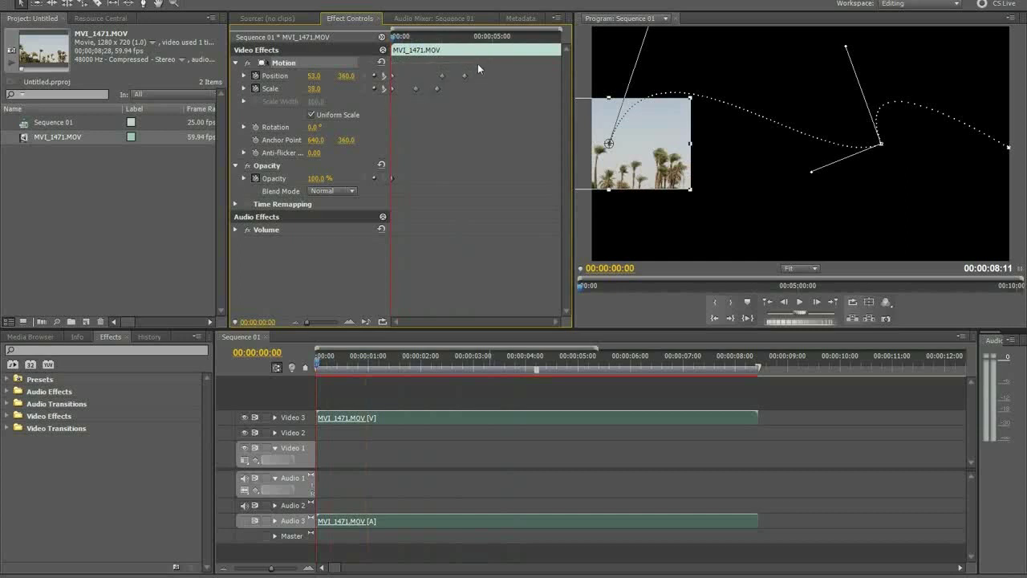
pyautogui.rightClick(415, 89)
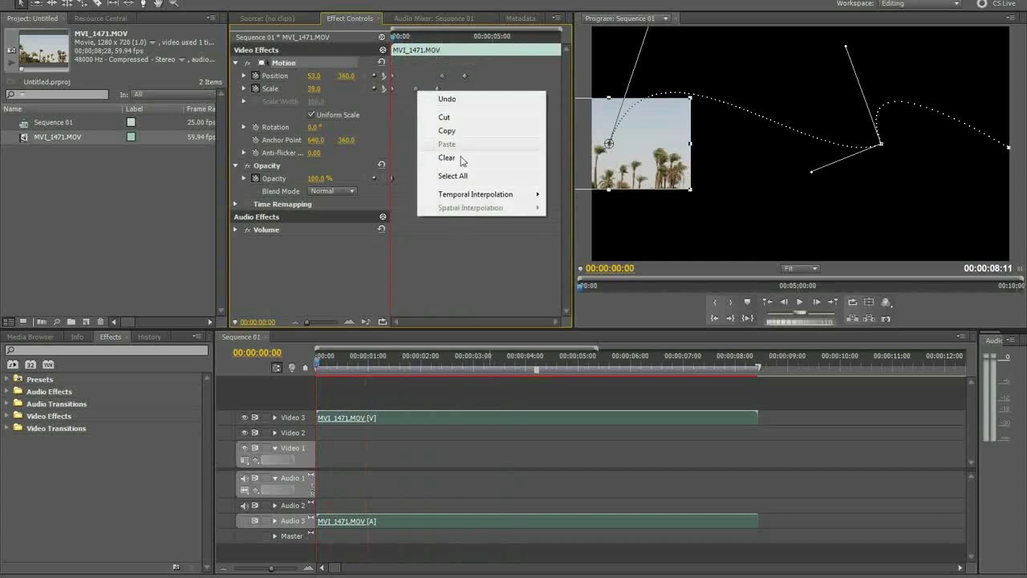
pyautogui.moveTo(535, 197)
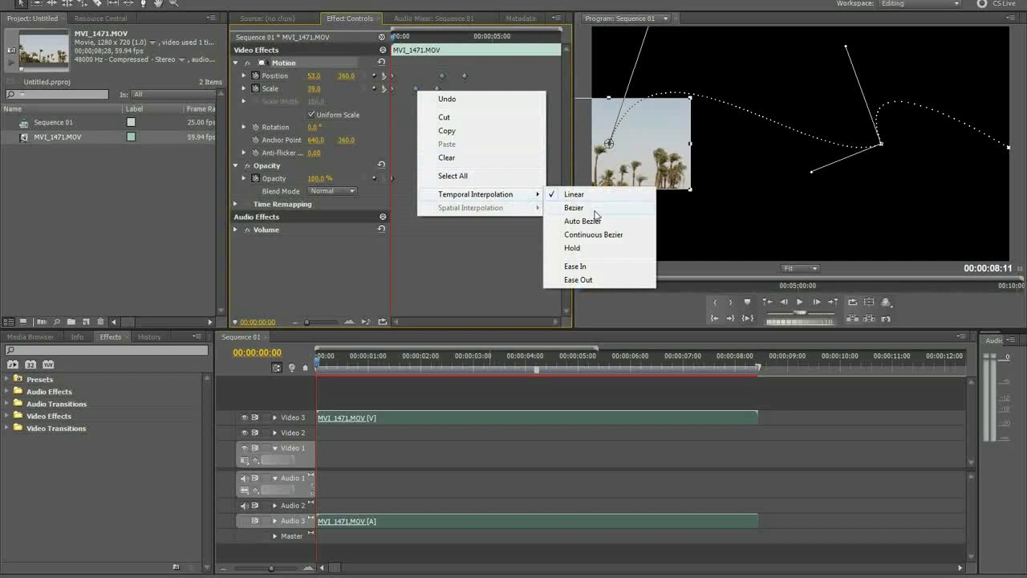
pyautogui.click(409, 141)
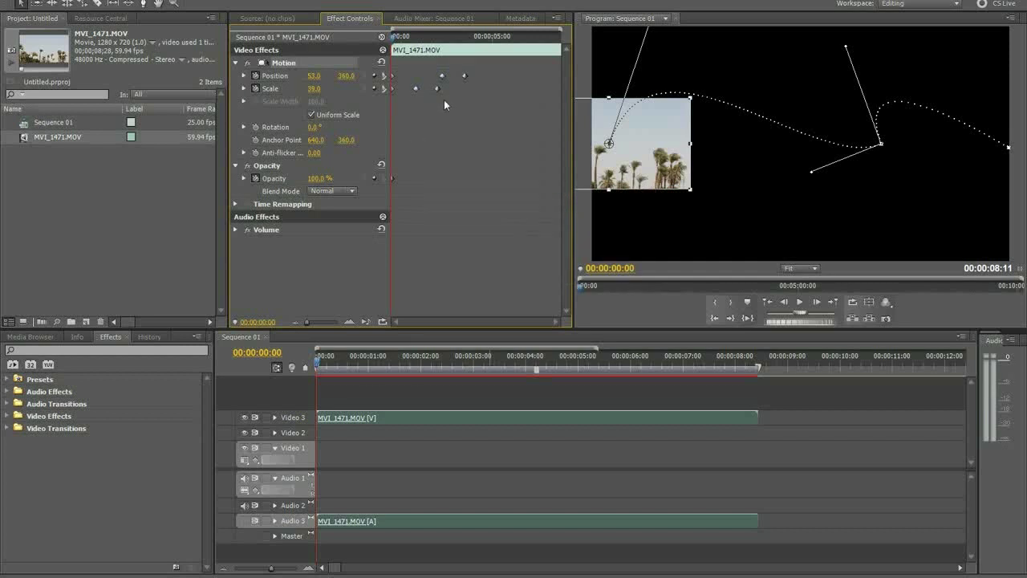
# - Delete the middle Position keyframe and set Spatial Interpolation to Linear for a straight path
pyautogui.moveTo(482, 69)
pyautogui.mouseDown()
pyautogui.moveTo(437, 89)
pyautogui.moveTo(393, 86)
pyautogui.mouseUp()
pyautogui.press('Delete')
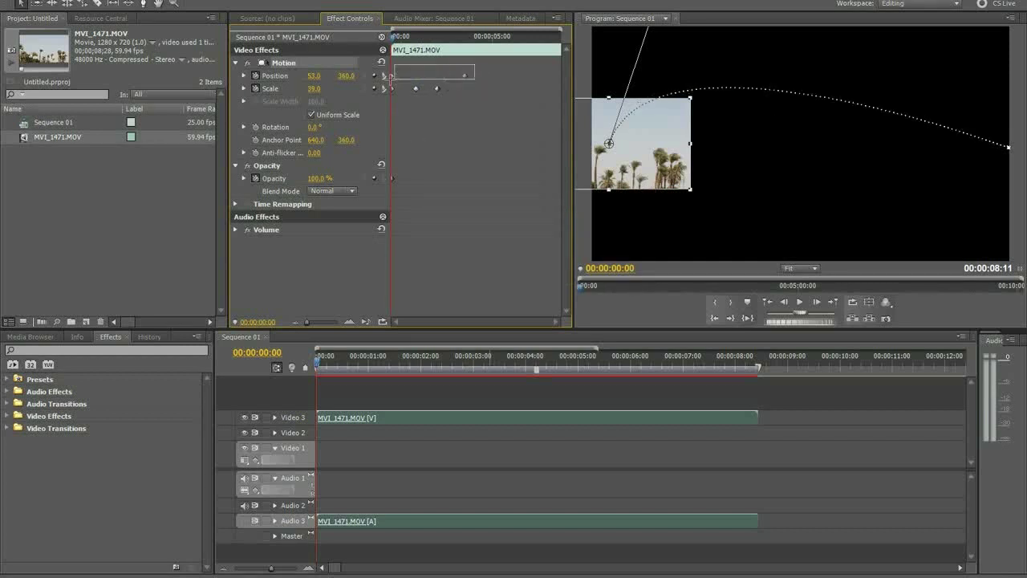
pyautogui.rightClick(395, 83)
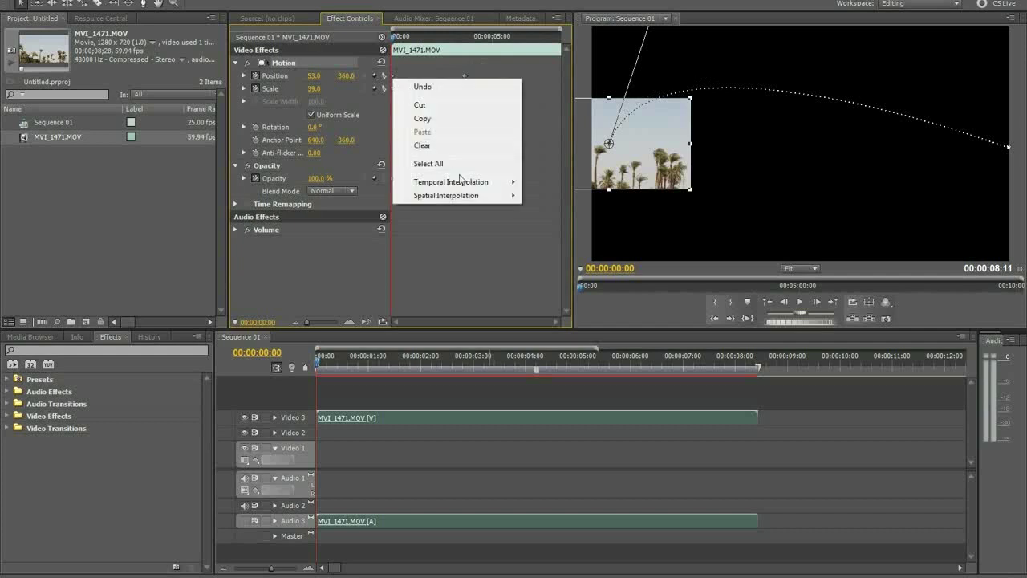
pyautogui.moveTo(474, 201)
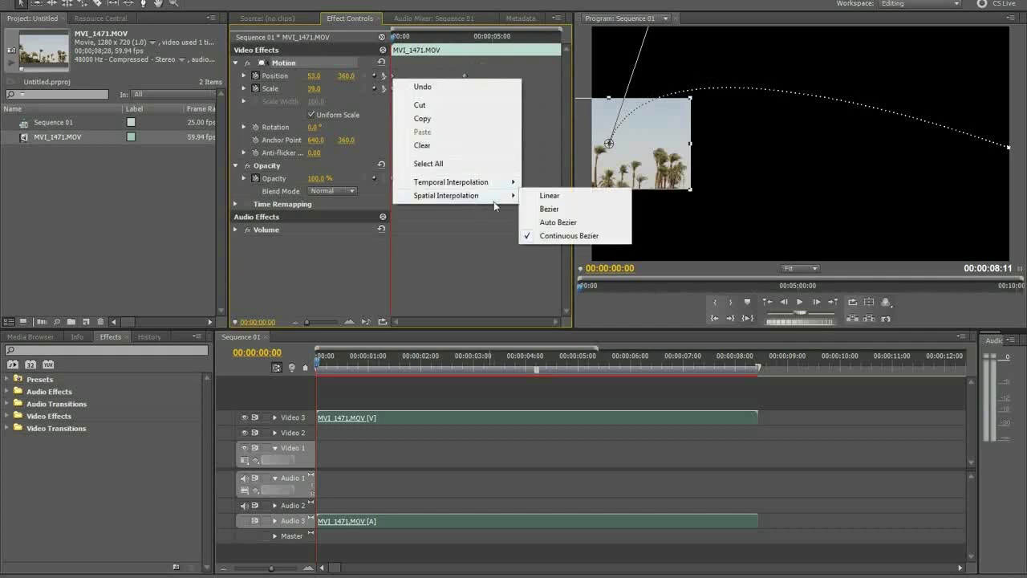
pyautogui.click(545, 198)
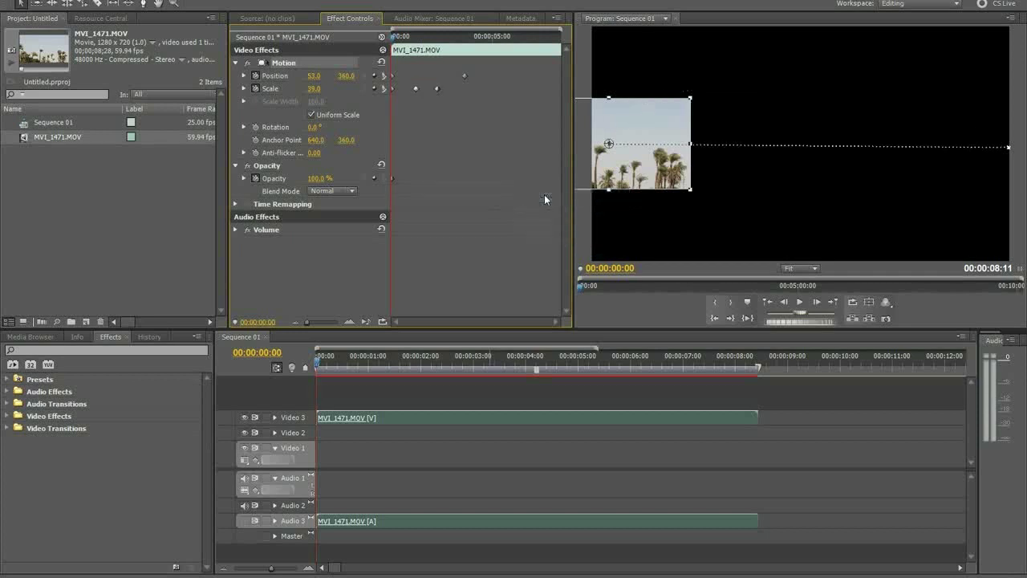
pyautogui.moveTo(485, 63); pyautogui.dragTo(378, 92)
pyautogui.moveTo(483, 66); pyautogui.dragTo(386, 93)
# - Give the selected Position and Scale keyframes Ease In and Ease Out temporal interpolation
pyautogui.rightClick(395, 78)
pyautogui.click(427, 117)
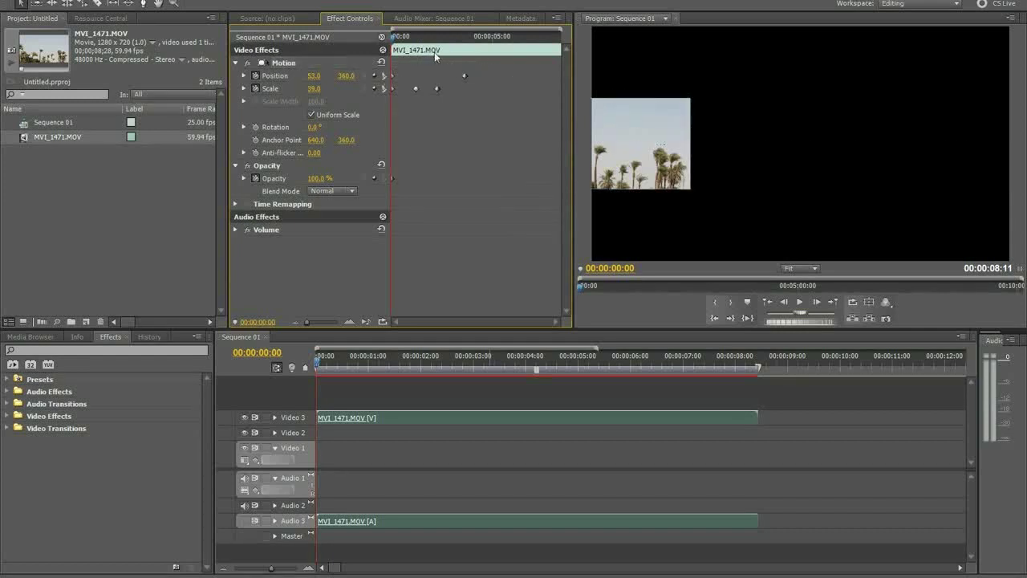
pyautogui.moveTo(482, 66); pyautogui.dragTo(389, 89)
pyautogui.rightClick(395, 83)
pyautogui.moveTo(455, 181)
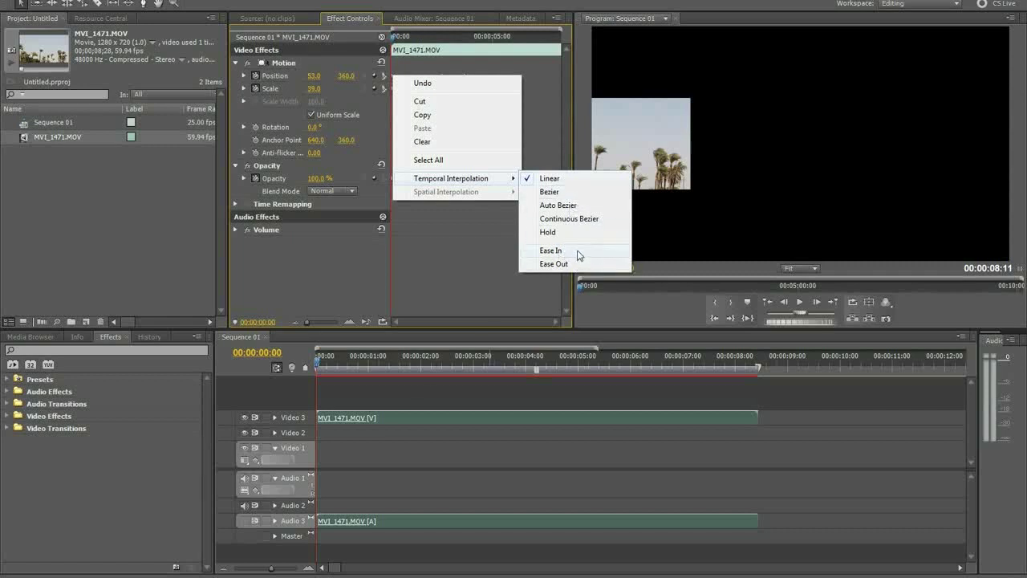
pyautogui.click(578, 252)
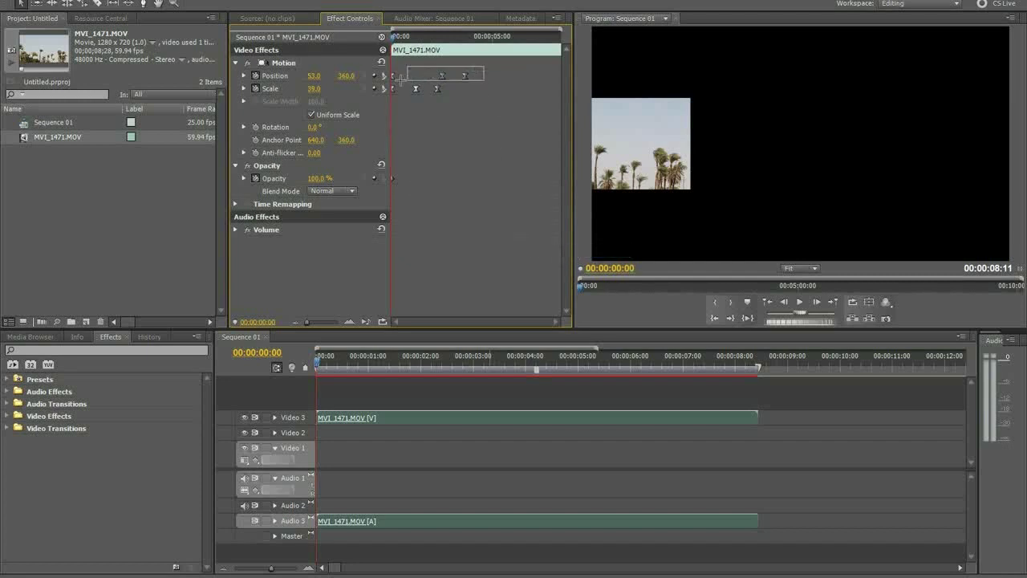
pyautogui.moveTo(474, 71); pyautogui.dragTo(387, 88)
pyautogui.rightClick(391, 78)
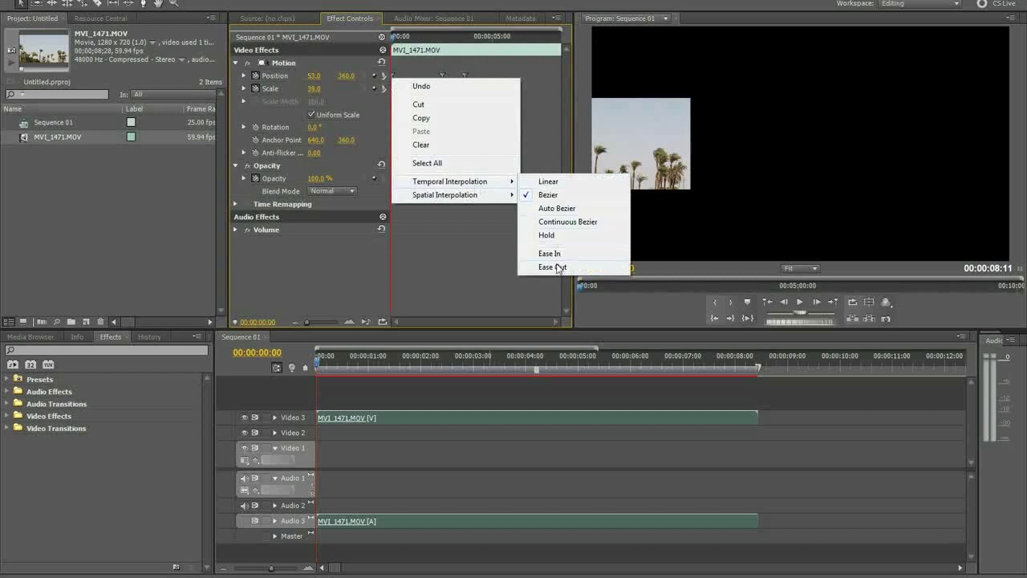
pyautogui.click(555, 266)
# - Set the keyframes' Spatial Interpolation to Auto Bezier and preview the eased motion
pyautogui.rightClick(467, 78)
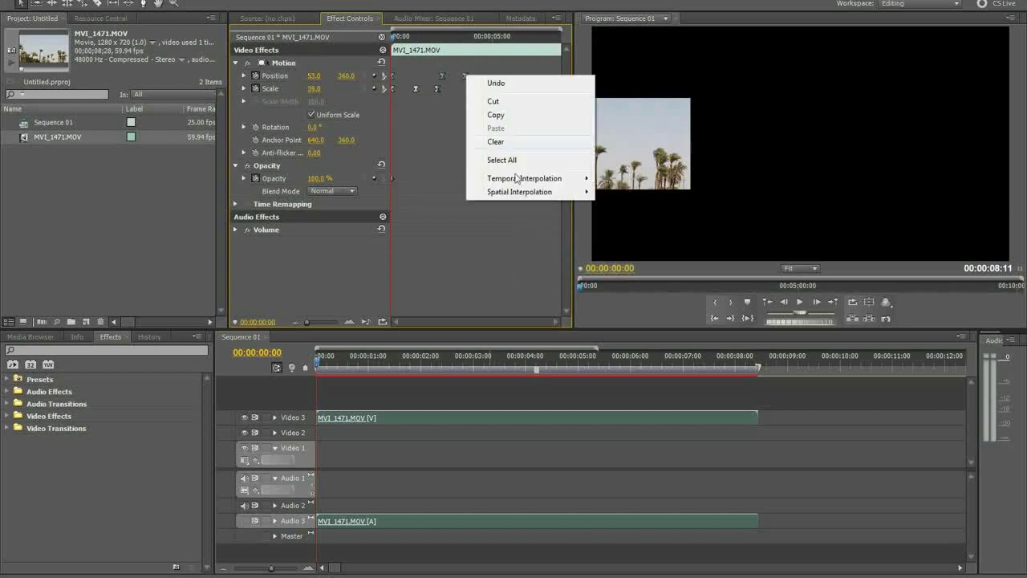
pyautogui.moveTo(522, 193)
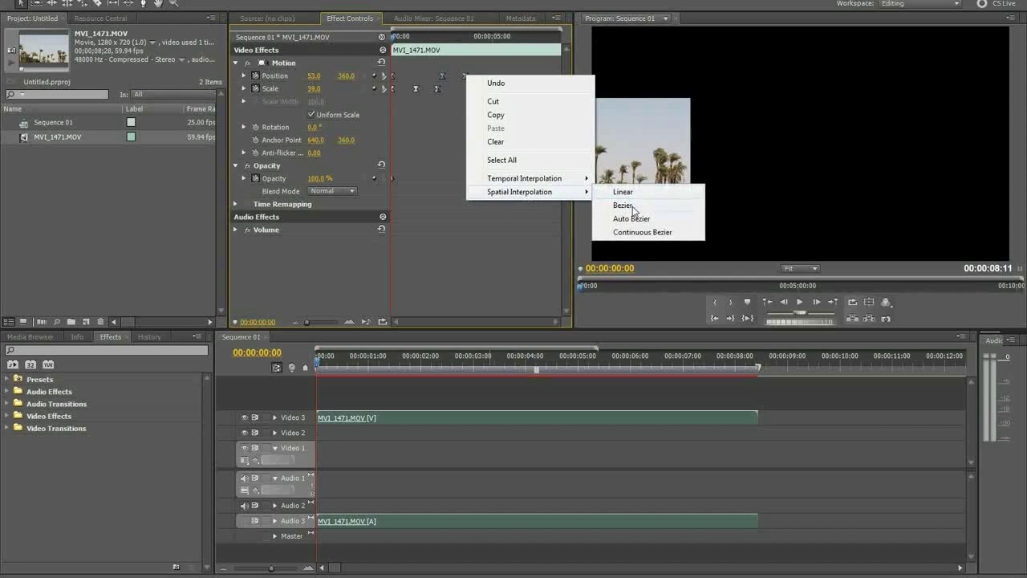
pyautogui.click(631, 219)
pyautogui.moveTo(431, 49); pyautogui.dragTo(465, 49)
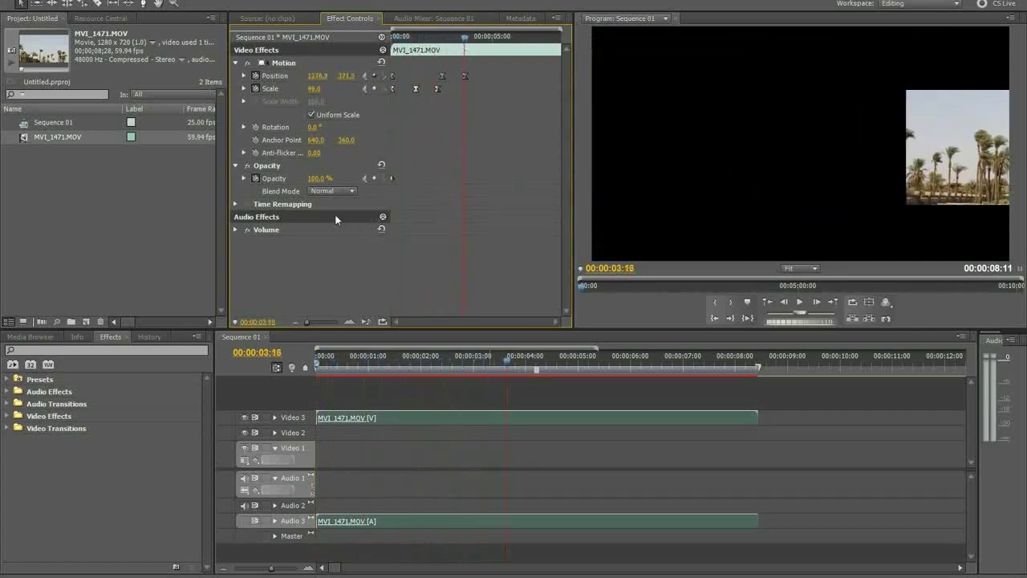
# - Turn off the Position and Scale stopwatches, confirming the keyframe deletions, then reset Motion
pyautogui.click(237, 63)
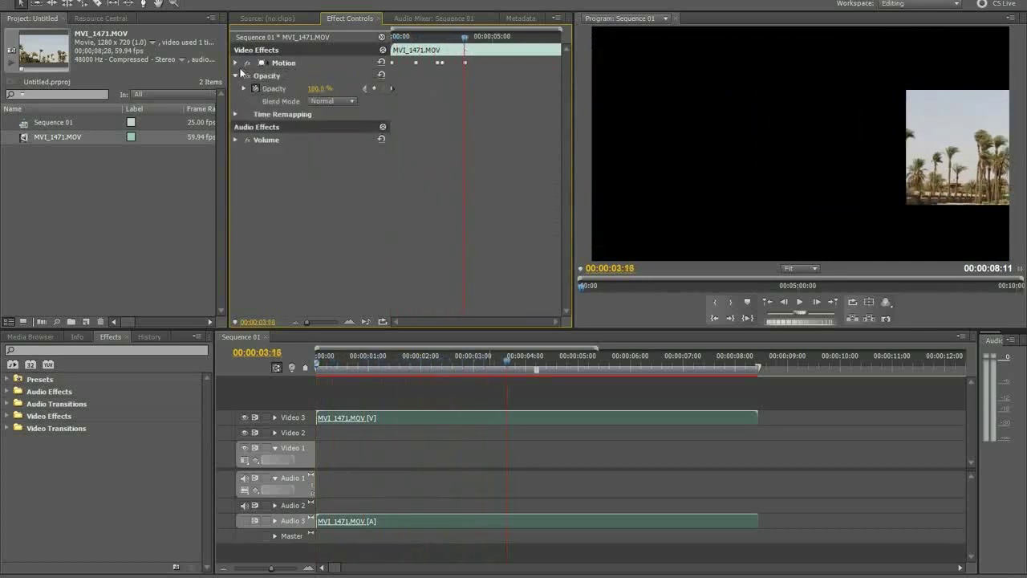
pyautogui.click(237, 78)
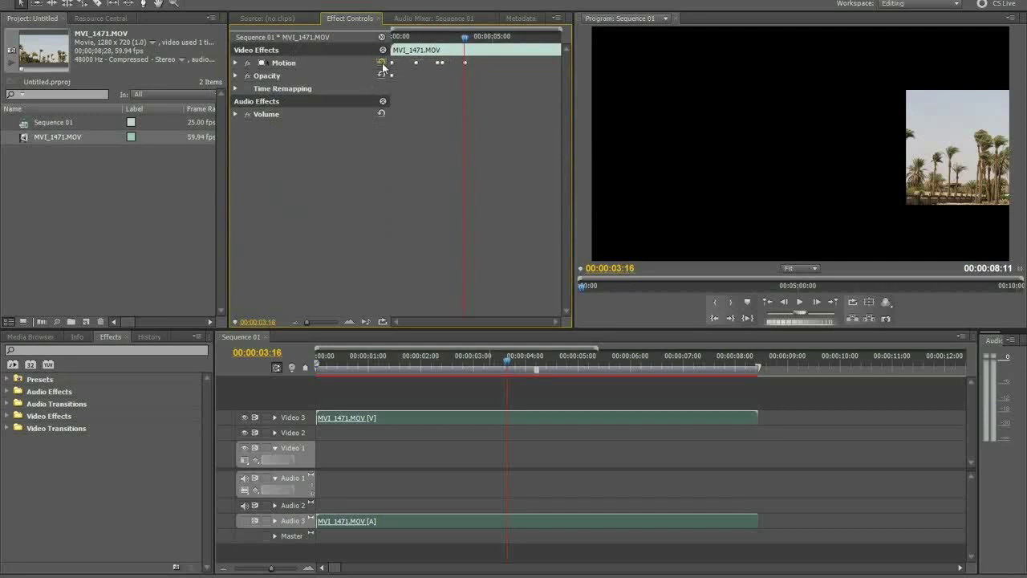
pyautogui.click(237, 62)
pyautogui.click(252, 76)
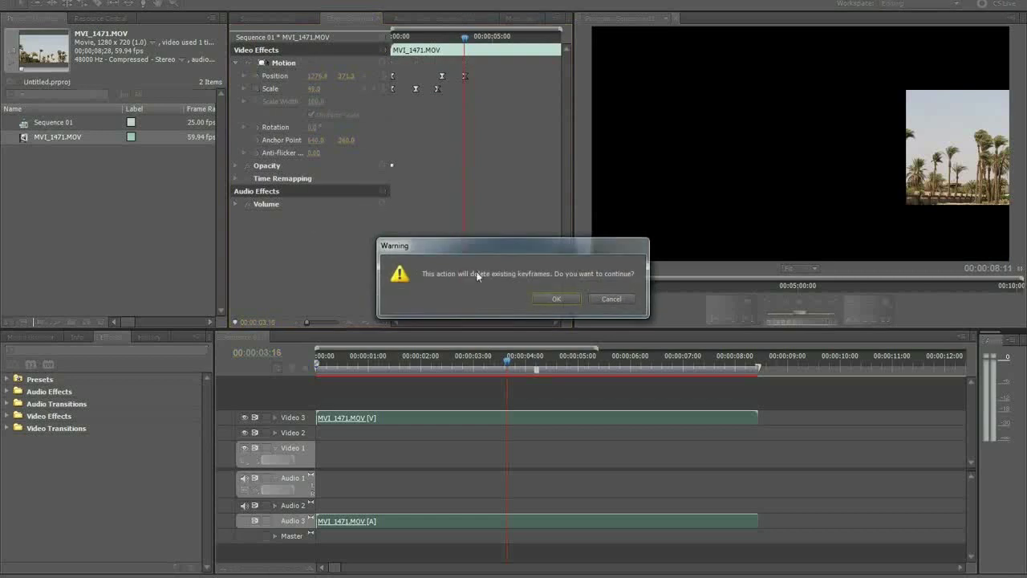
pyautogui.click(557, 298)
pyautogui.click(255, 89)
pyautogui.click(556, 298)
pyautogui.click(236, 62)
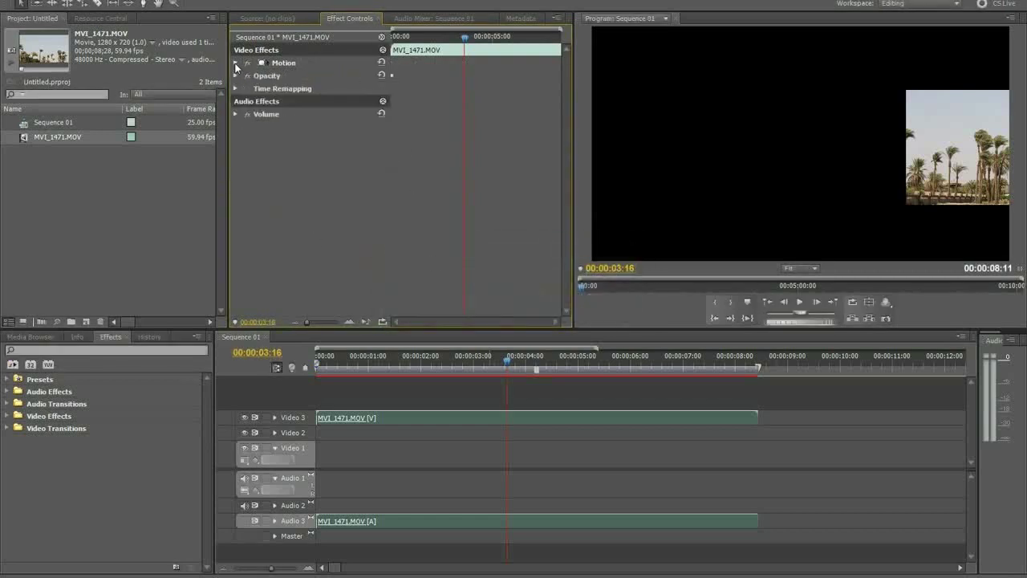
pyautogui.click(381, 62)
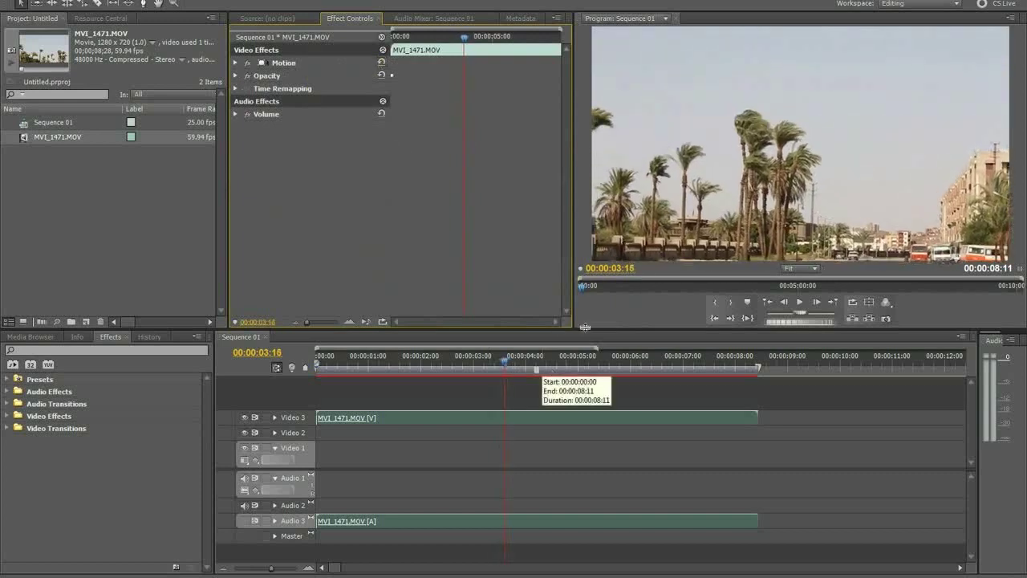
# - Review the sequence and browse the Video Effects folder in the Effects panel
pyautogui.click(504, 366)
pyautogui.moveTo(504, 366)
pyautogui.mouseDown()
pyautogui.moveTo(548, 362)
pyautogui.moveTo(500, 363)
pyautogui.mouseUp()
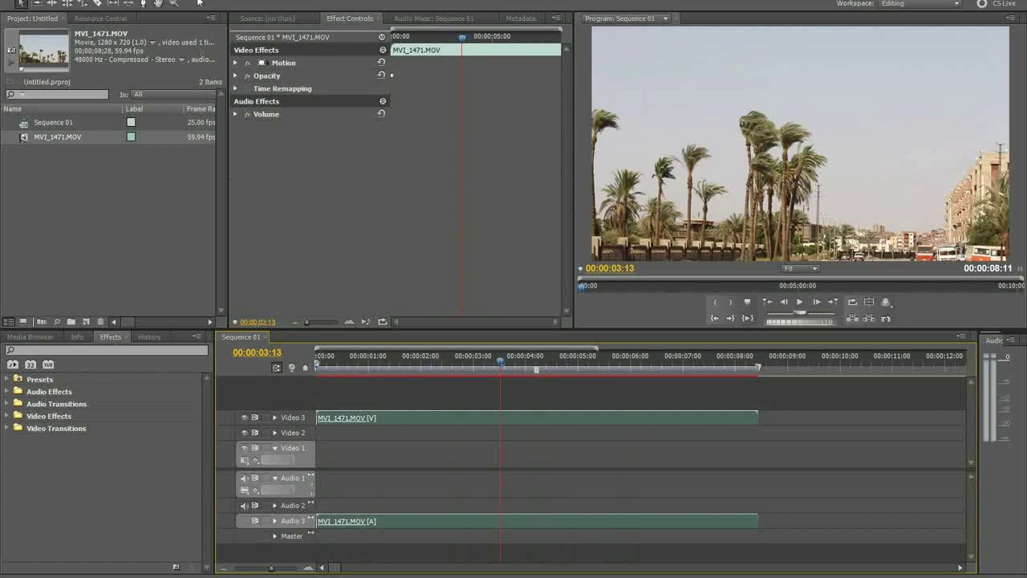
pyautogui.click(201, 2)
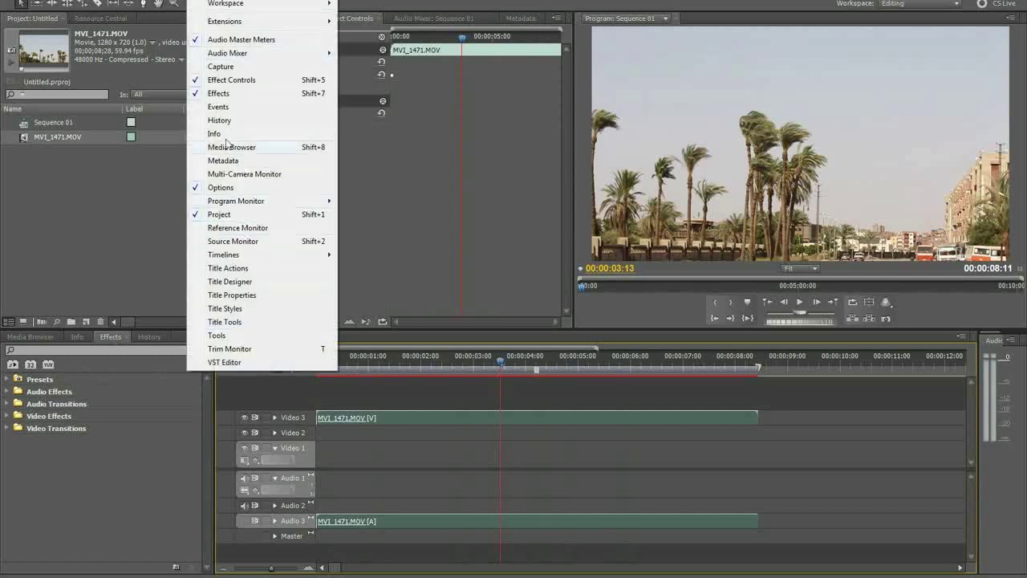
pyautogui.press('Escape')
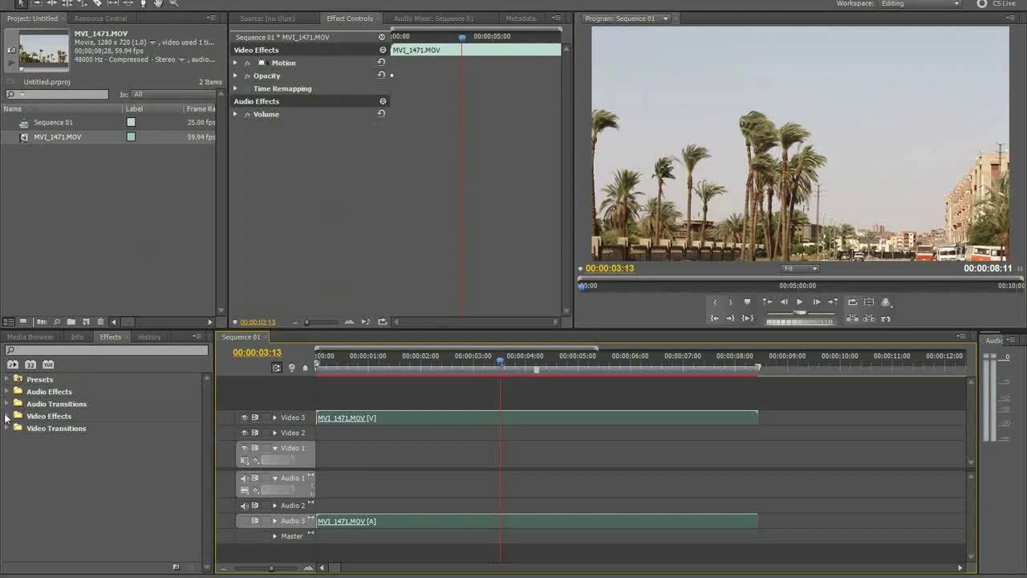
pyautogui.click(6, 415)
pyautogui.scroll(-2, 35, 418)
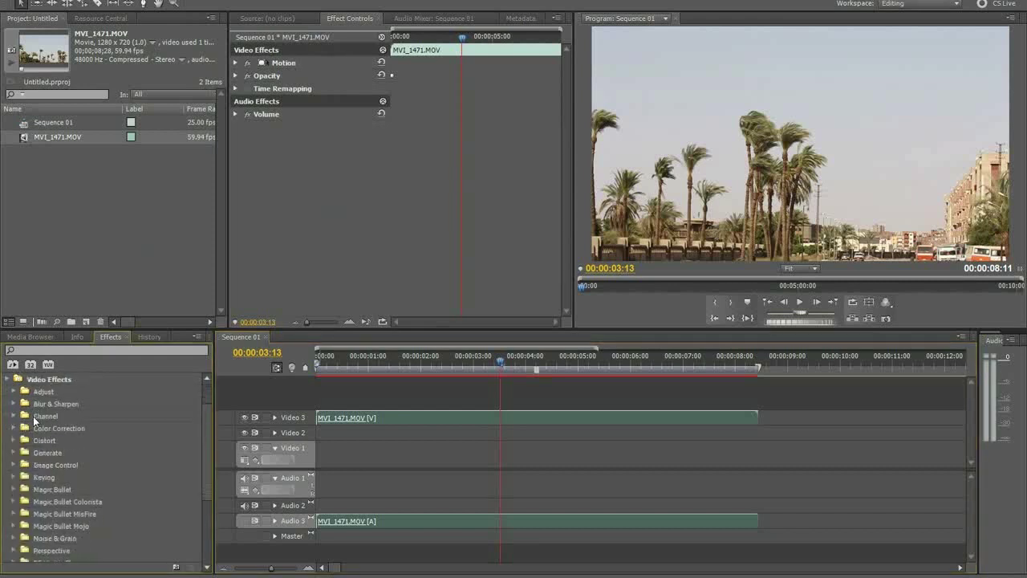
pyautogui.scroll(3, 35, 418)
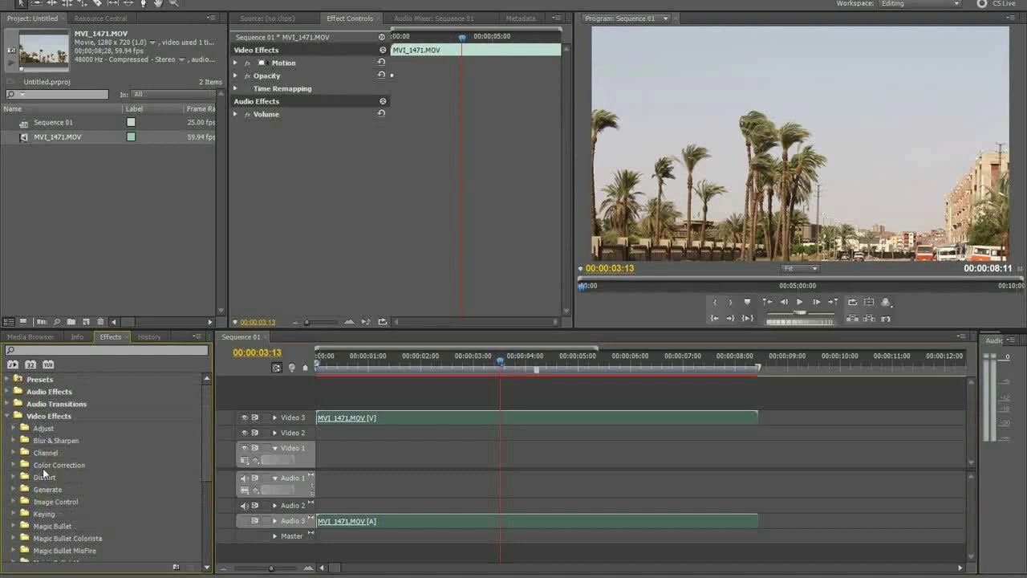
pyautogui.scroll(-3, 38, 434)
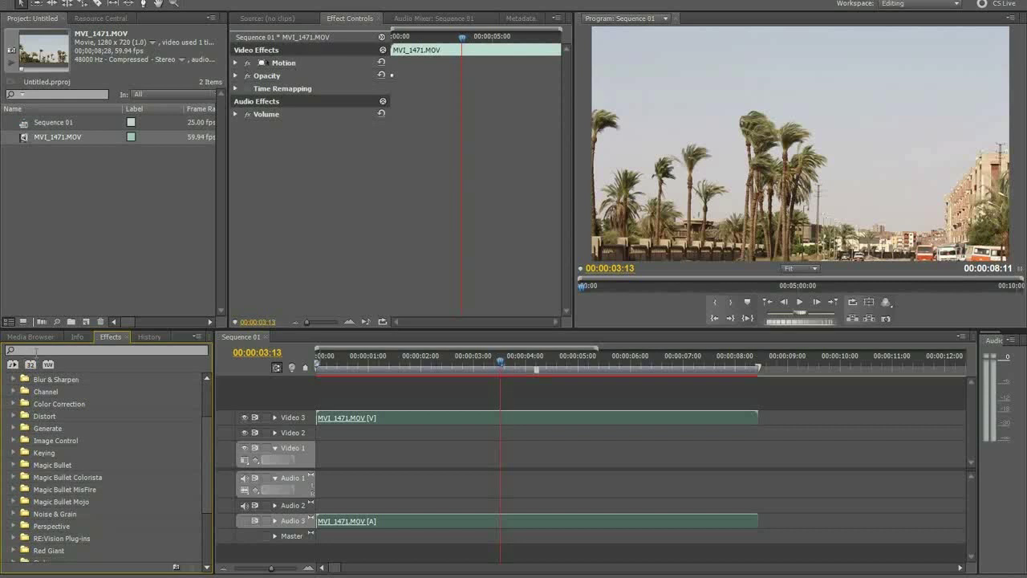
# - Search the effects for 'blur' and drag Gaussian Blur onto the MVI_1471.MOV clip
pyautogui.click(35, 351)
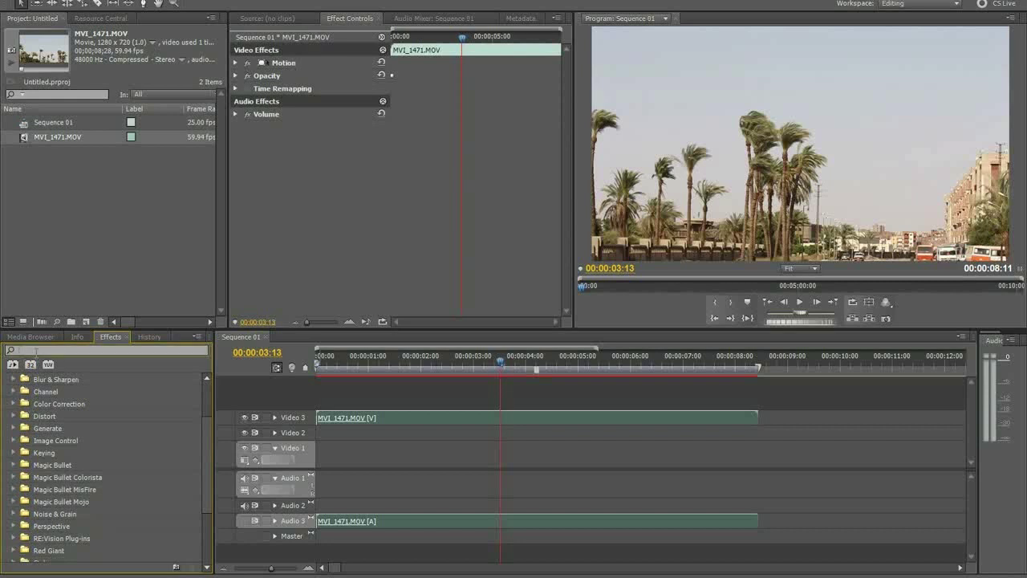
pyautogui.write('blur')
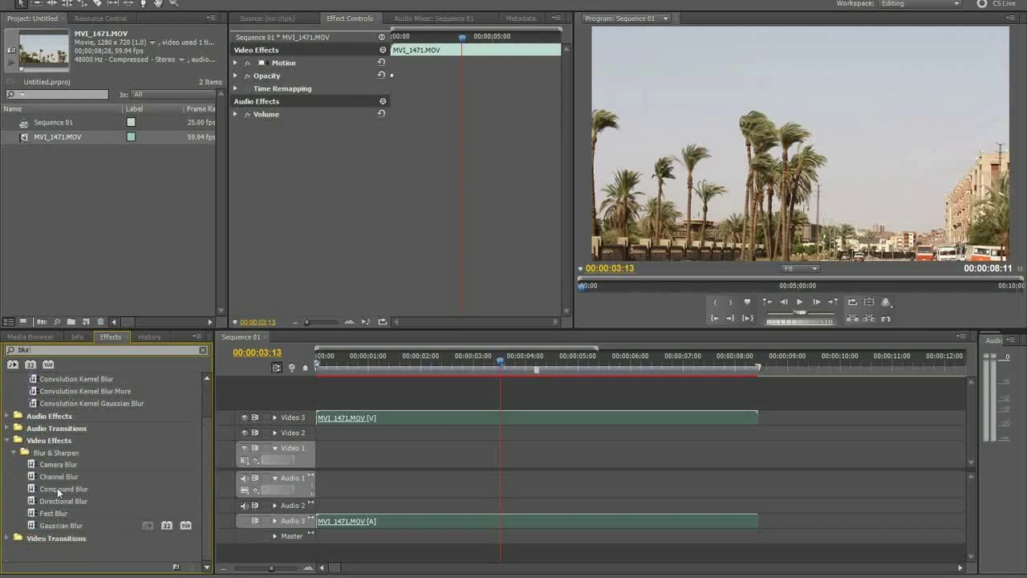
pyautogui.click(64, 527)
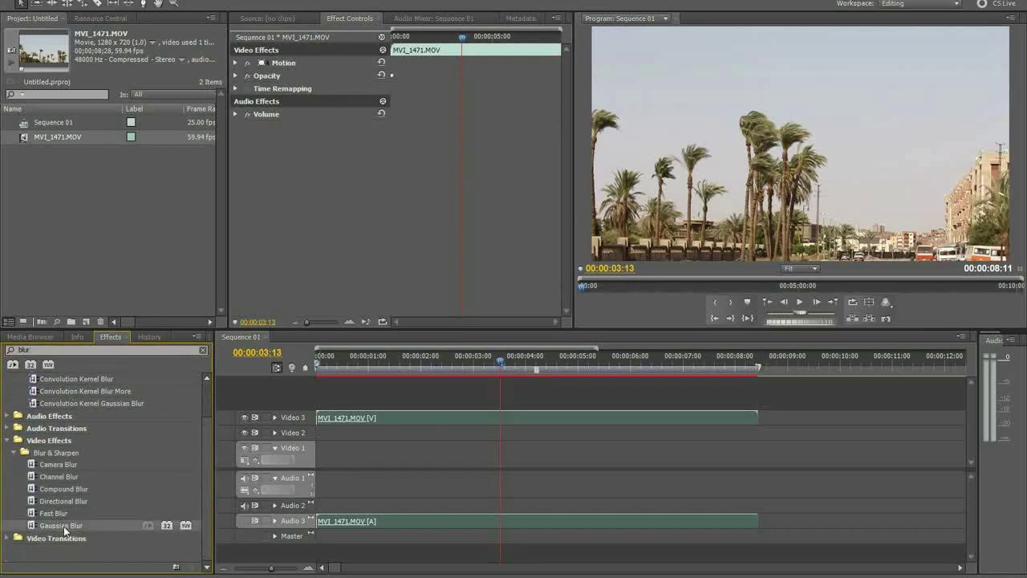
pyautogui.moveTo(64, 524)
pyautogui.mouseDown()
pyautogui.moveTo(289, 477)
pyautogui.moveTo(403, 418)
pyautogui.mouseUp()
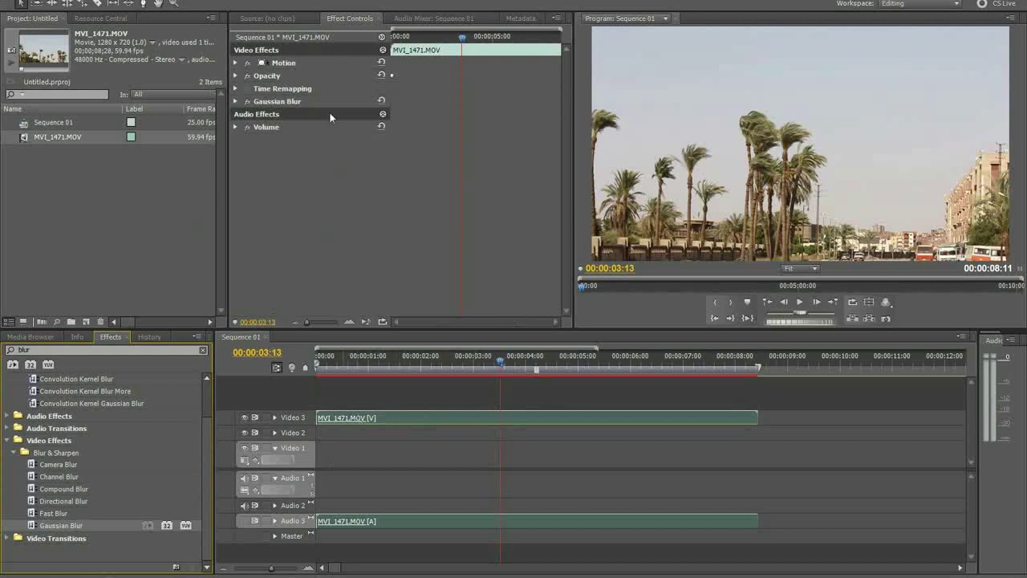
# - Keyframe Blurriness: heavy at the start, partway at 2:16, none at 4:05, heavy again at 5:22
pyautogui.click(235, 102)
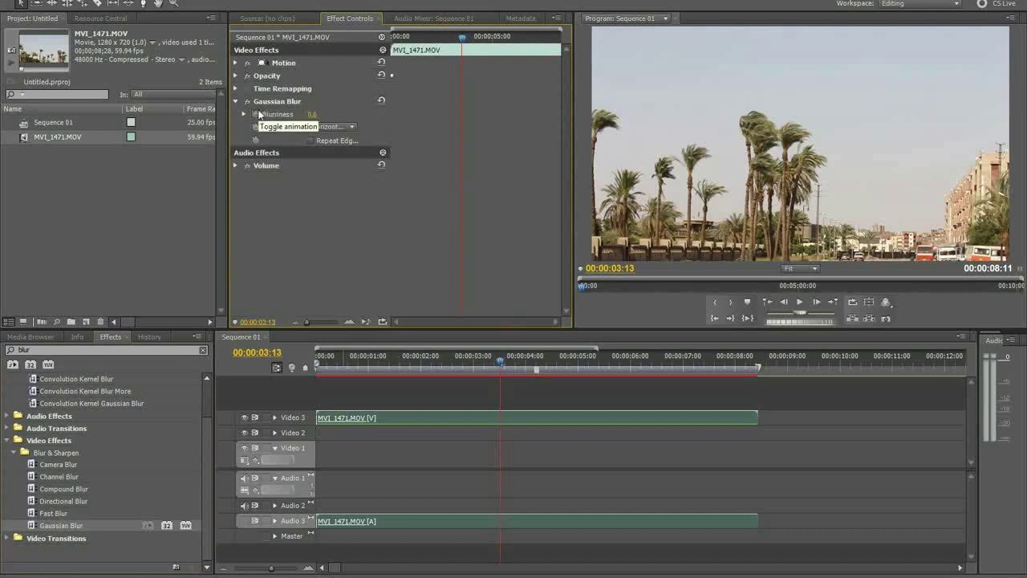
pyautogui.moveTo(500, 365); pyautogui.dragTo(309, 366)
pyautogui.moveTo(312, 114); pyautogui.dragTo(405, 114)
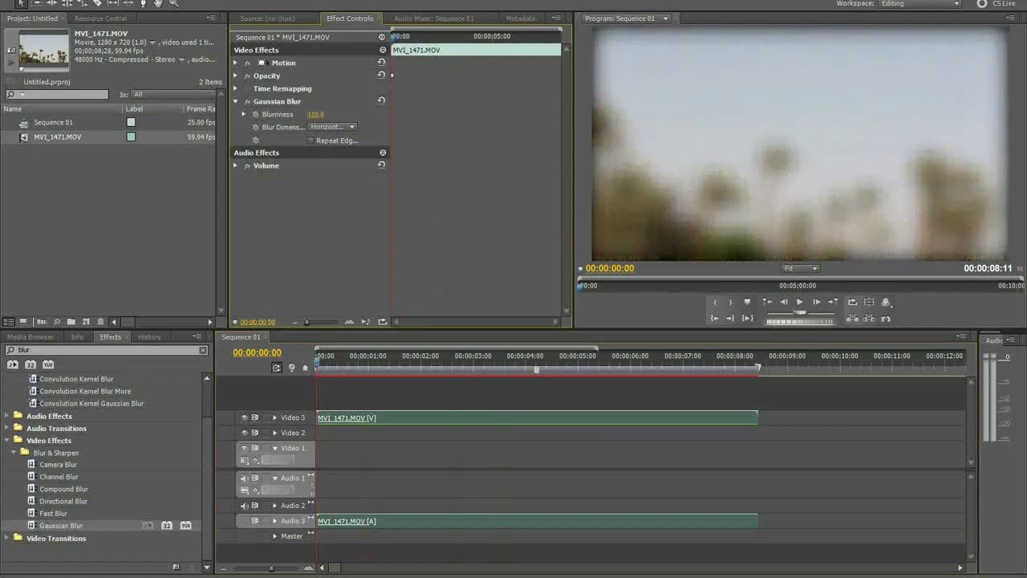
pyautogui.click(255, 114)
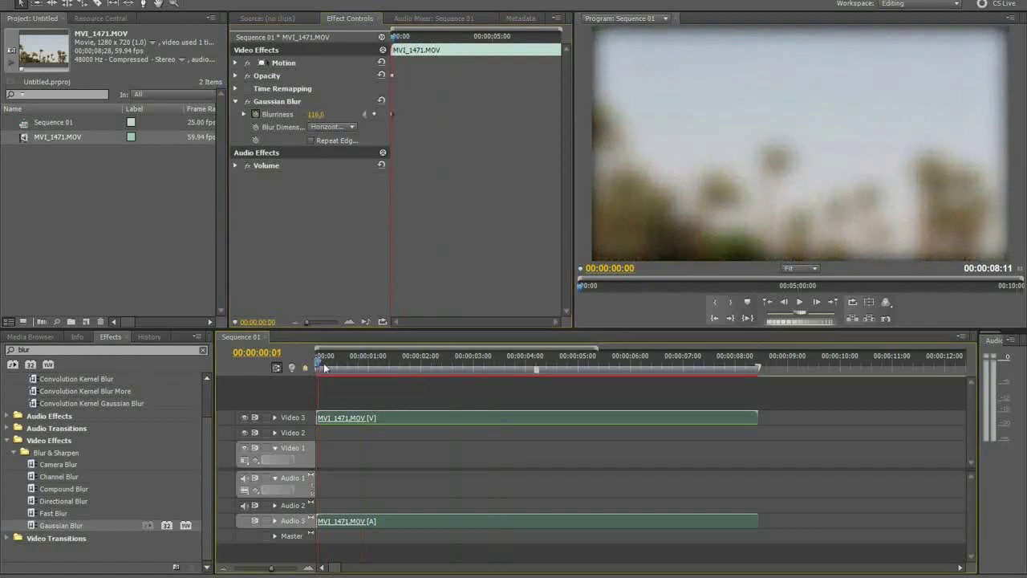
pyautogui.moveTo(321, 370); pyautogui.dragTo(454, 364)
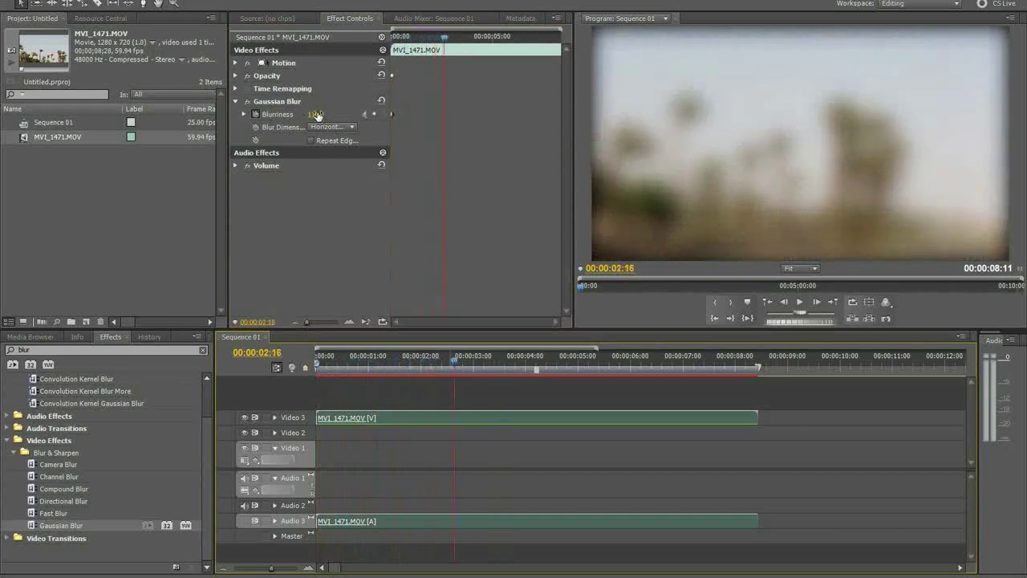
pyautogui.moveTo(317, 114); pyautogui.dragTo(265, 114)
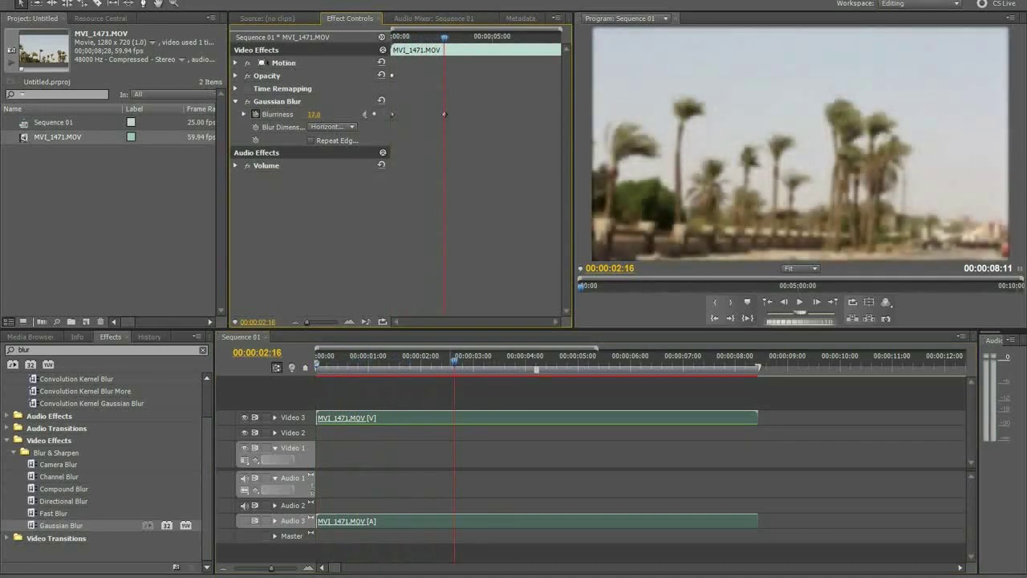
pyautogui.moveTo(459, 366); pyautogui.dragTo(537, 367)
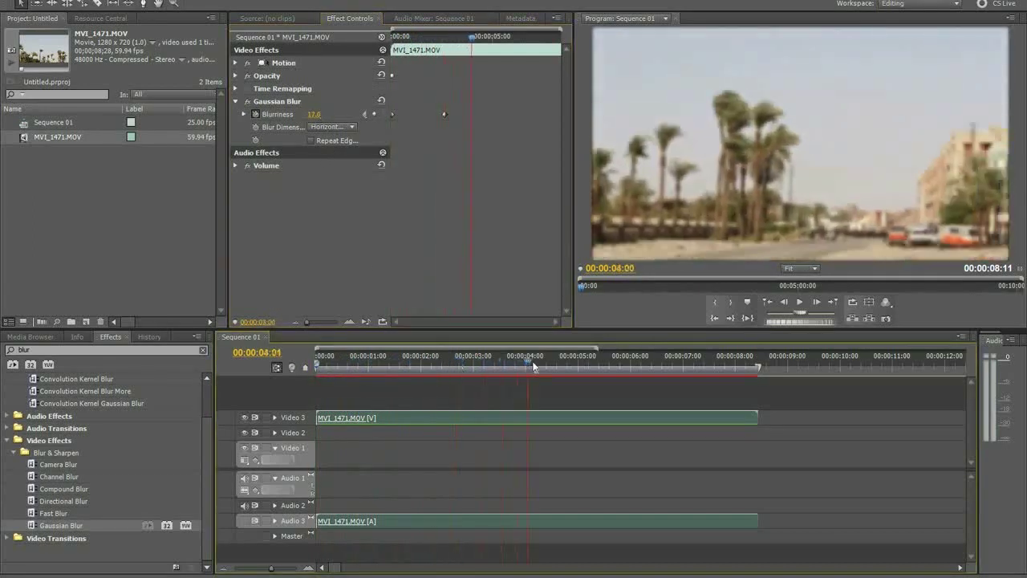
pyautogui.moveTo(314, 114); pyautogui.dragTo(273, 114)
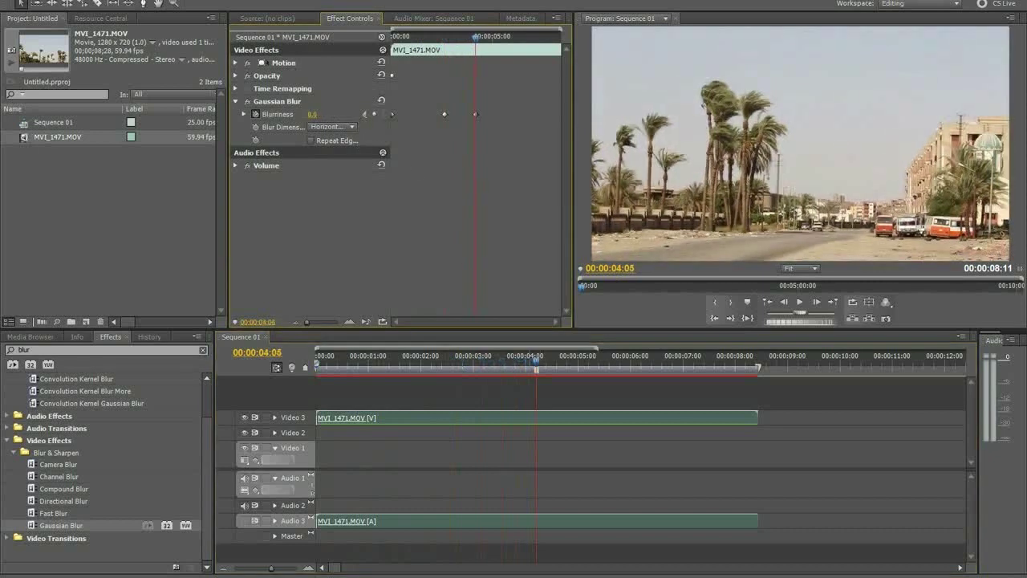
pyautogui.moveTo(536, 363); pyautogui.dragTo(624, 363)
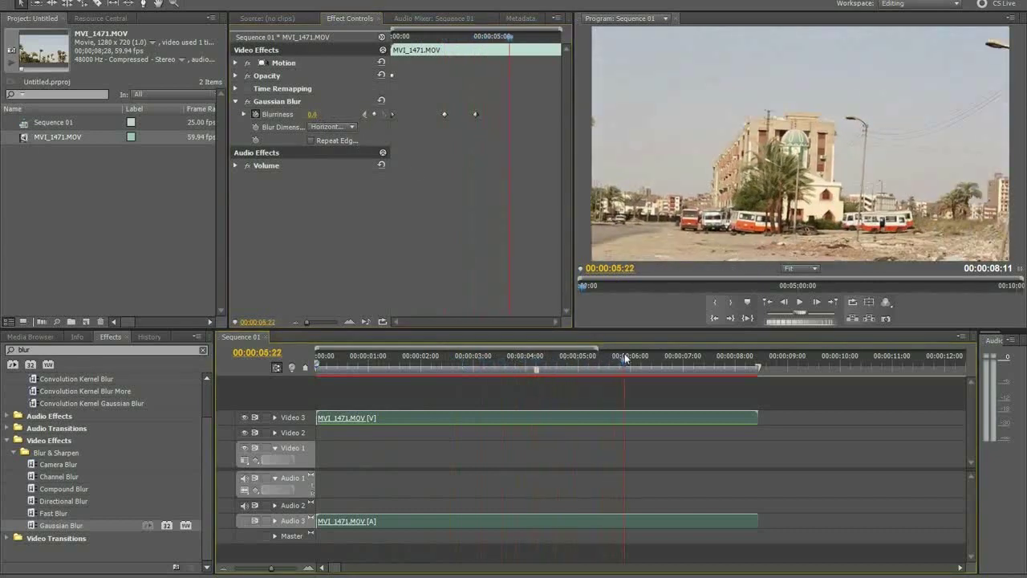
pyautogui.moveTo(313, 114); pyautogui.dragTo(378, 113)
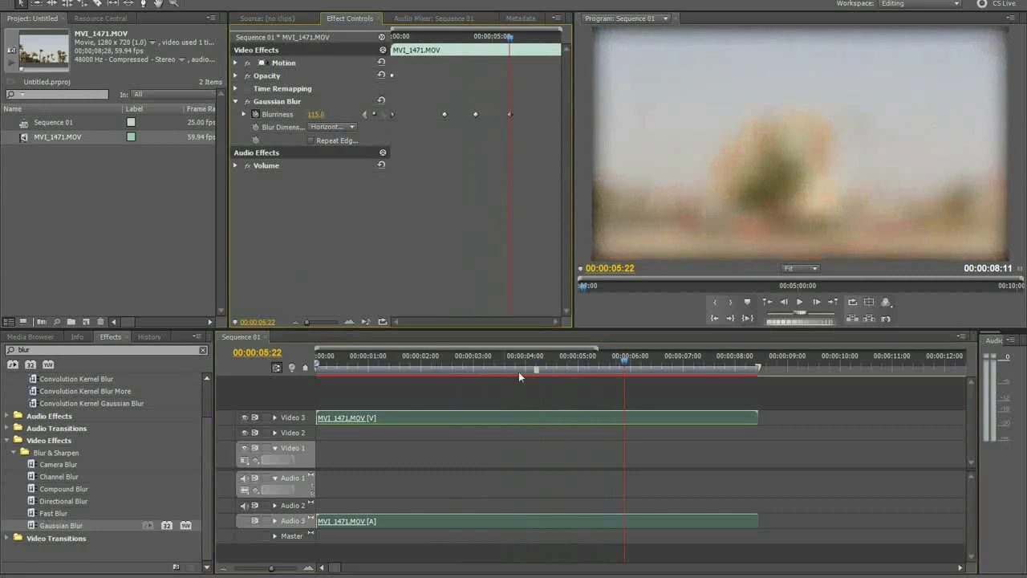
pyautogui.moveTo(640, 369); pyautogui.dragTo(313, 363)
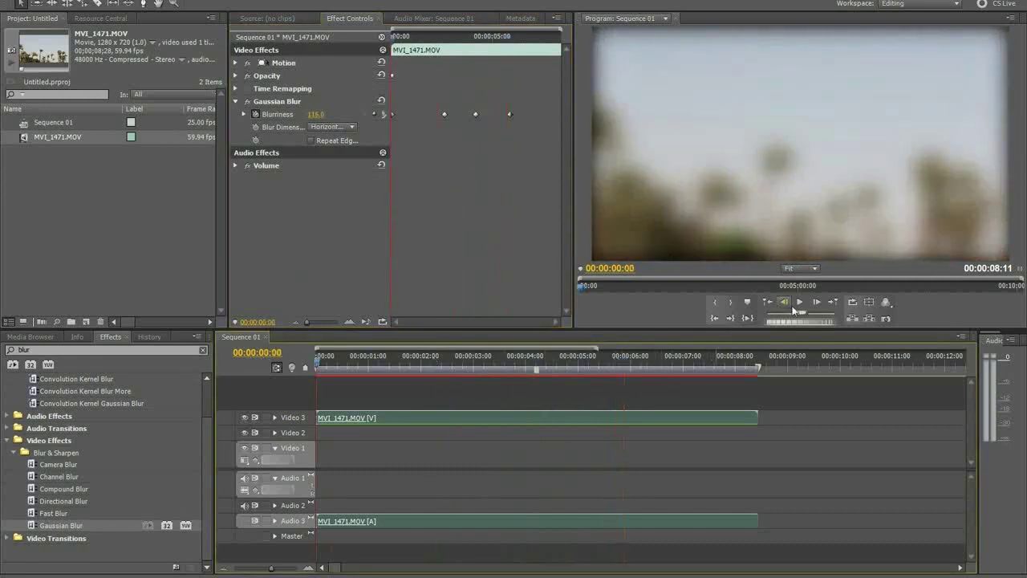
# - Preview the blur, then copy and paste the Blurriness keyframe to add a 0.0 keyframe near four seconds
pyautogui.click(800, 303)
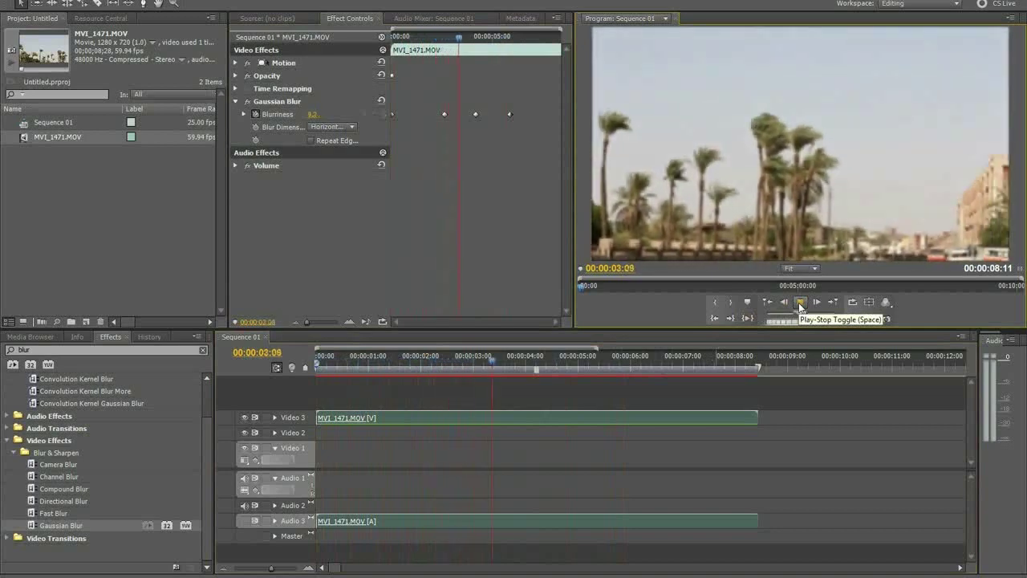
pyautogui.click(799, 303)
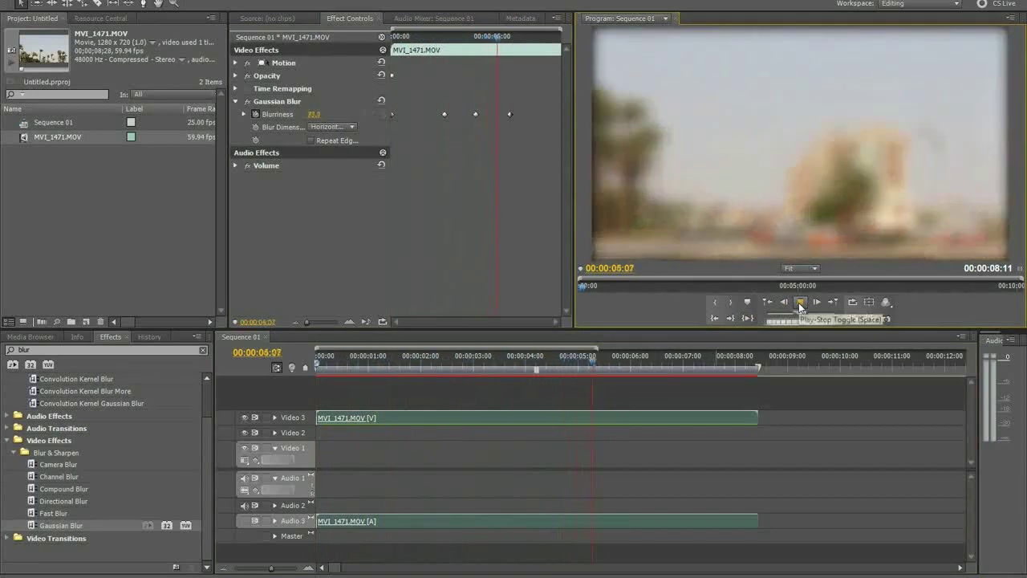
pyautogui.moveTo(498, 40)
pyautogui.mouseDown()
pyautogui.moveTo(472, 51)
pyautogui.moveTo(494, 50)
pyautogui.mouseUp()
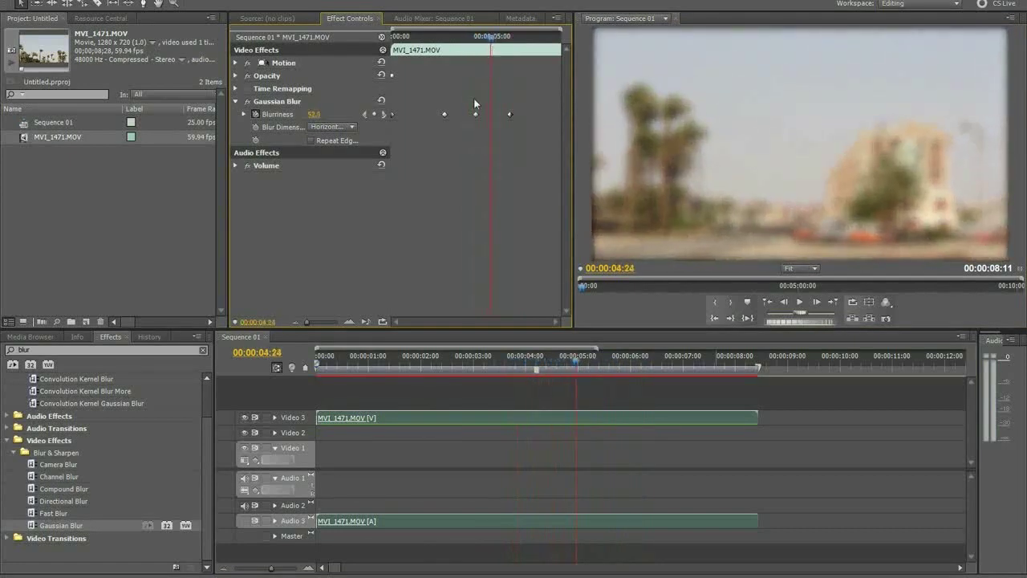
pyautogui.moveTo(471, 99); pyautogui.dragTo(484, 128)
pyautogui.hotkey('ctrl', 'c')
pyautogui.hotkey('ctrl', 'v')
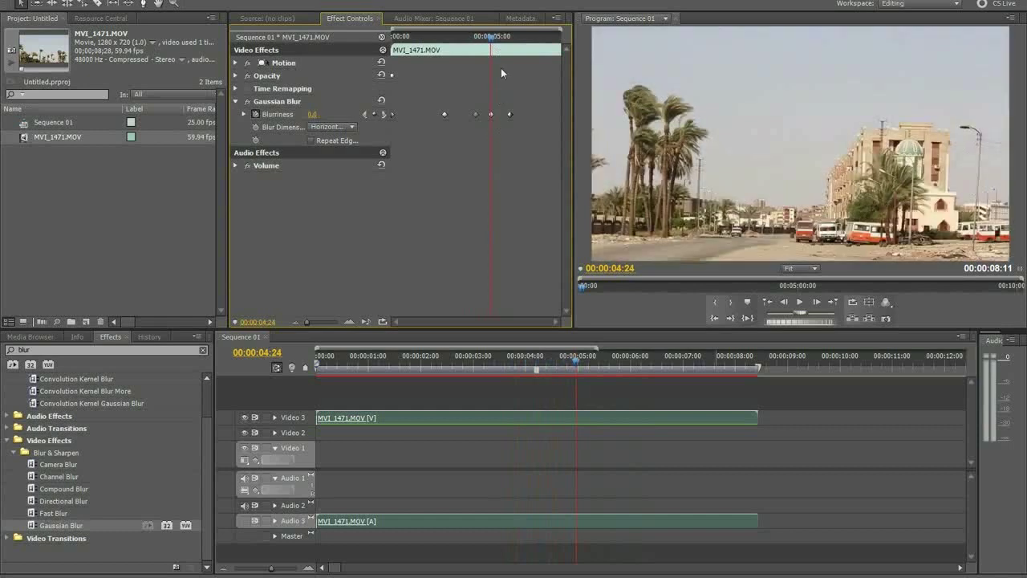
pyautogui.moveTo(491, 38)
pyautogui.mouseDown()
pyautogui.moveTo(478, 42)
pyautogui.moveTo(490, 51)
pyautogui.moveTo(479, 71)
pyautogui.mouseUp()
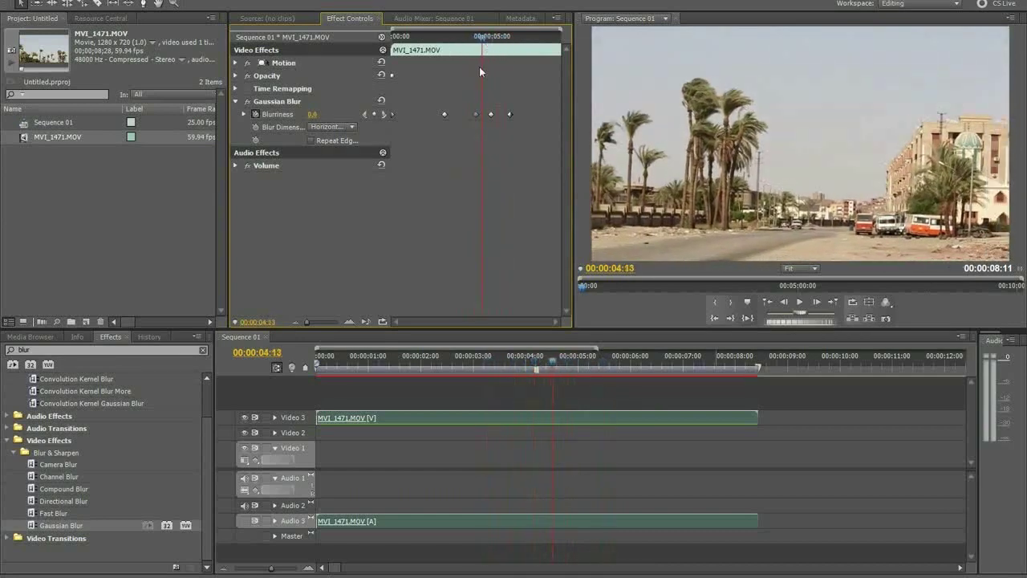
pyautogui.click(267, 103)
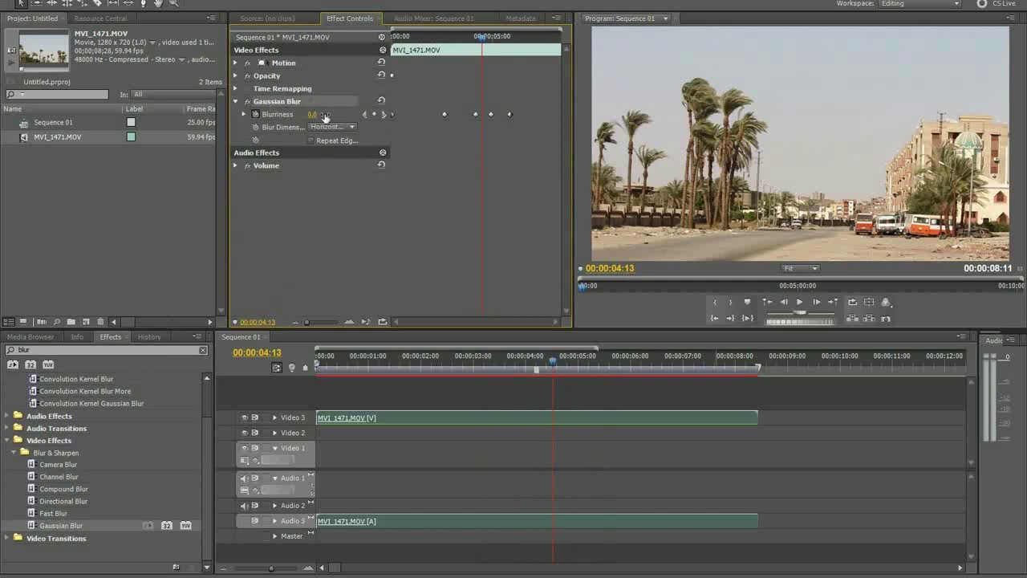
pyautogui.press('Delete')
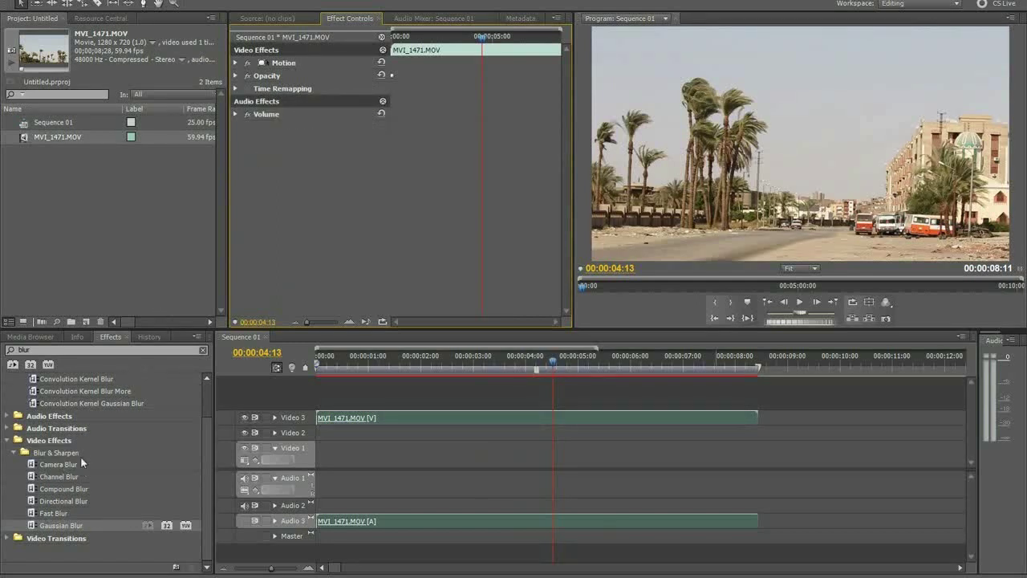
pyautogui.scroll(3, 81, 456)
pyautogui.scroll(-1, 24, 456)
pyautogui.scroll(1, 56, 457)
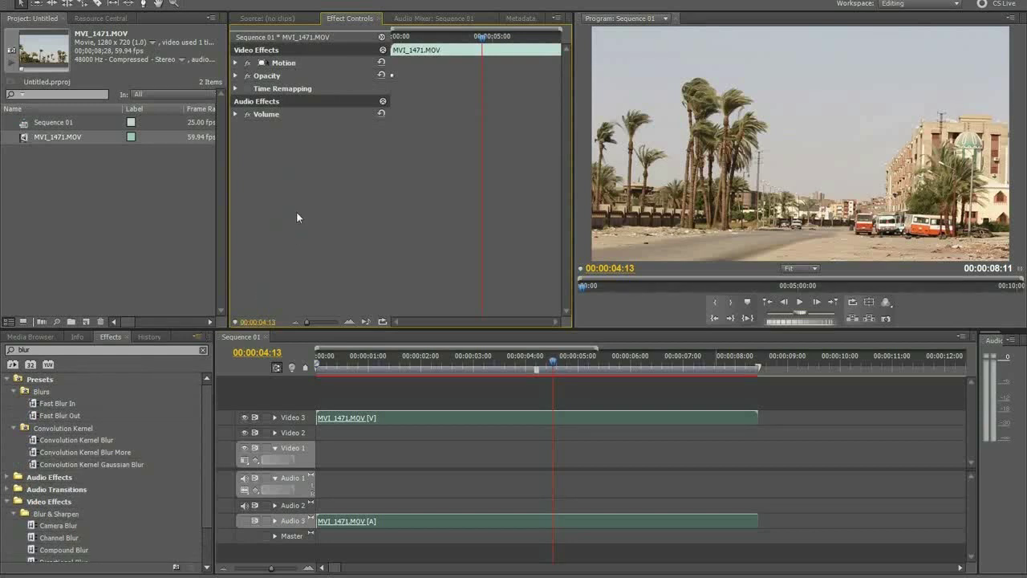
pyautogui.moveTo(295, 226); pyautogui.dragTo(296, 211)
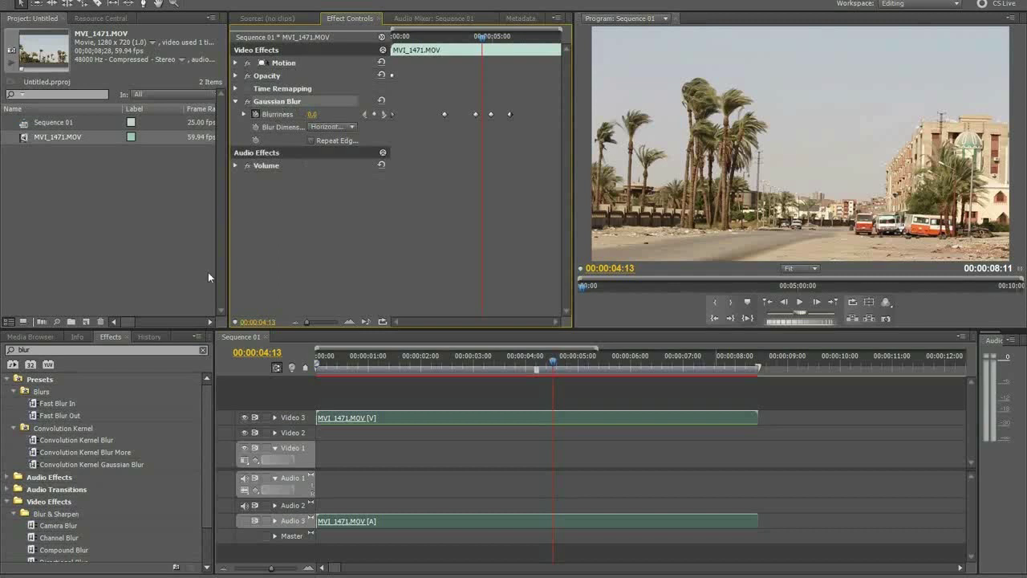
pyautogui.click(204, 350)
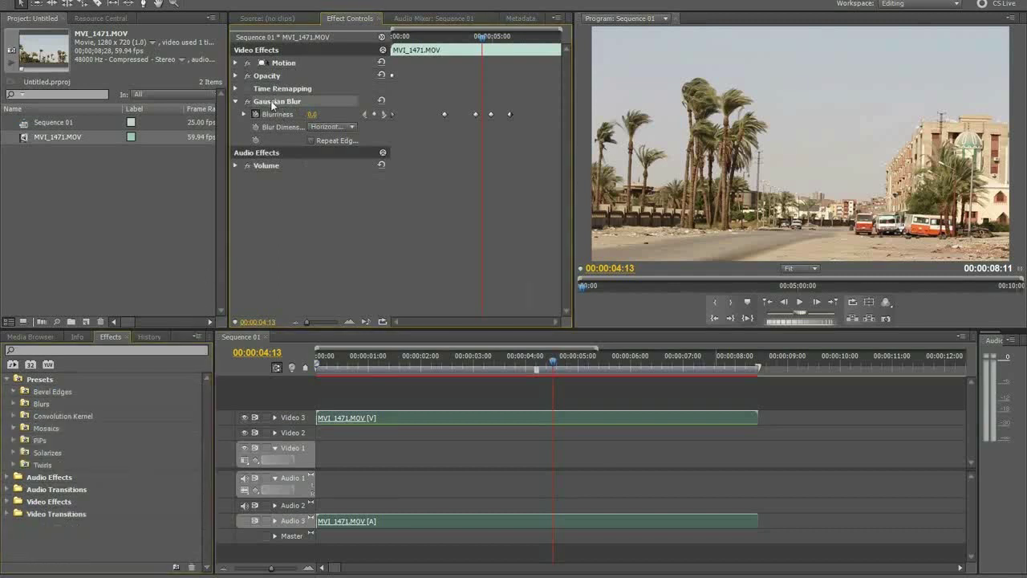
pyautogui.rightClick(272, 103)
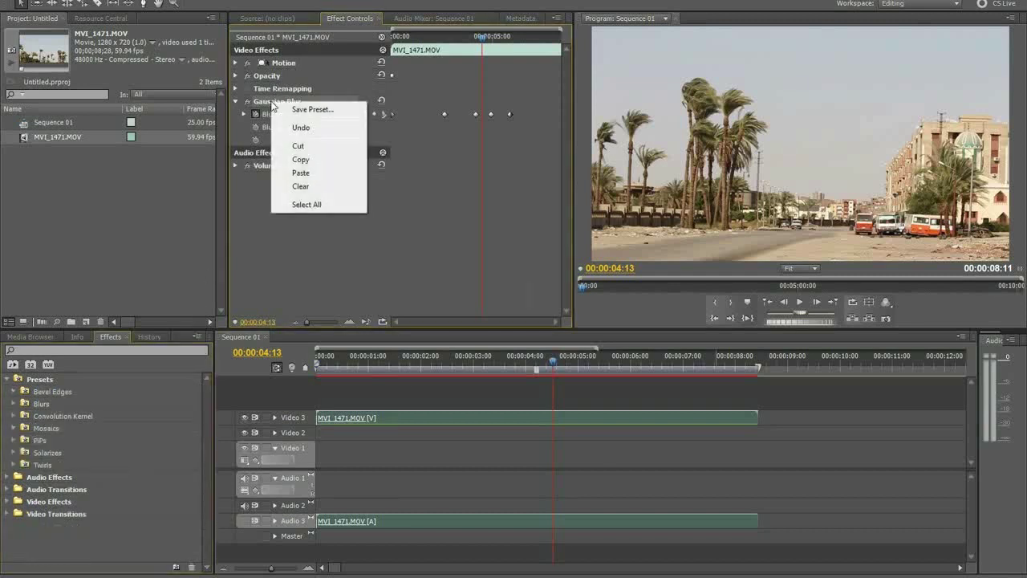
pyautogui.click(318, 111)
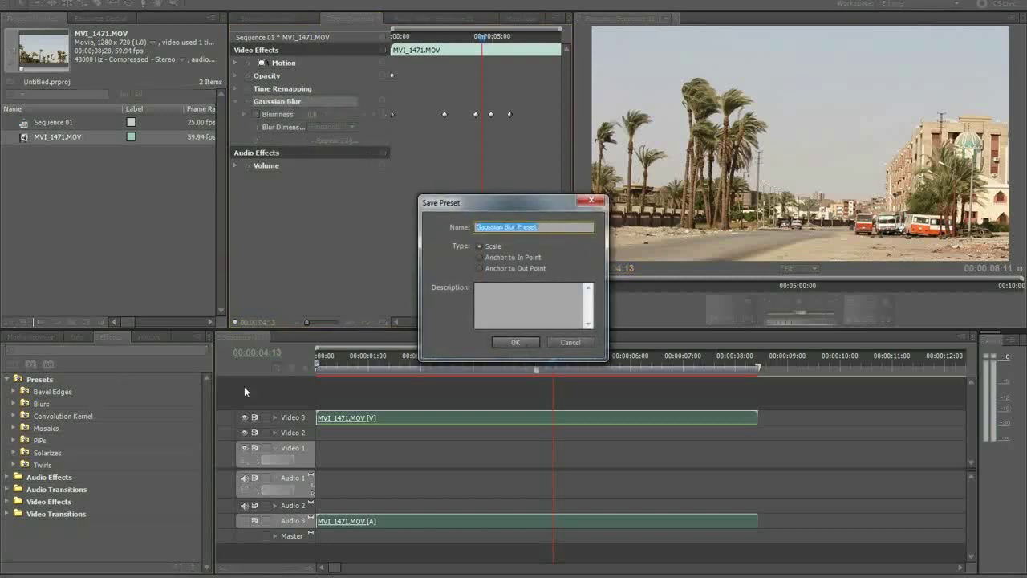
pyautogui.click(556, 345)
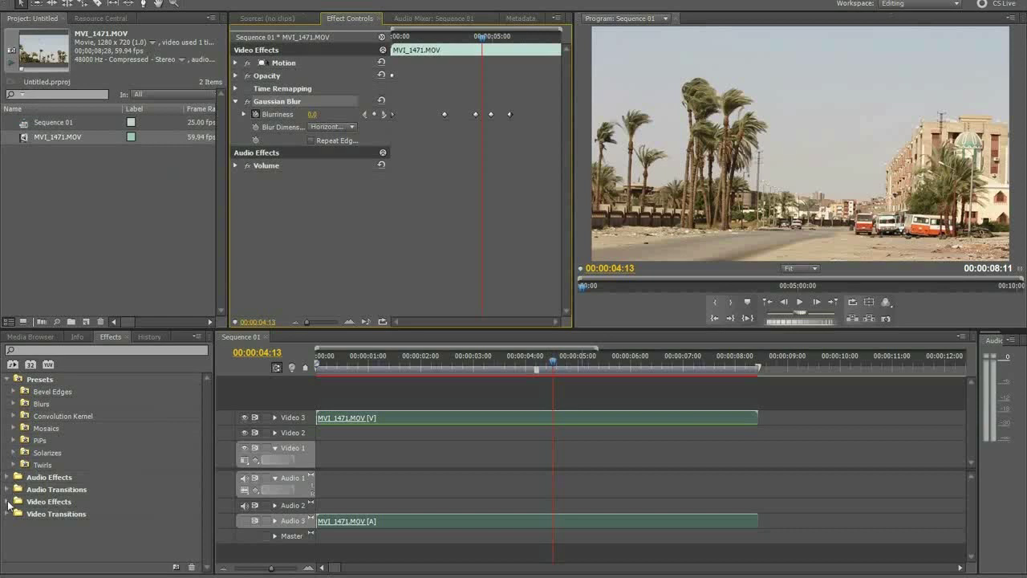
# - Apply Video Effects > Distort > Spherize to the clip
pyautogui.click(8, 502)
pyautogui.scroll(-2, 35, 490)
pyautogui.scroll(-2, 35, 490)
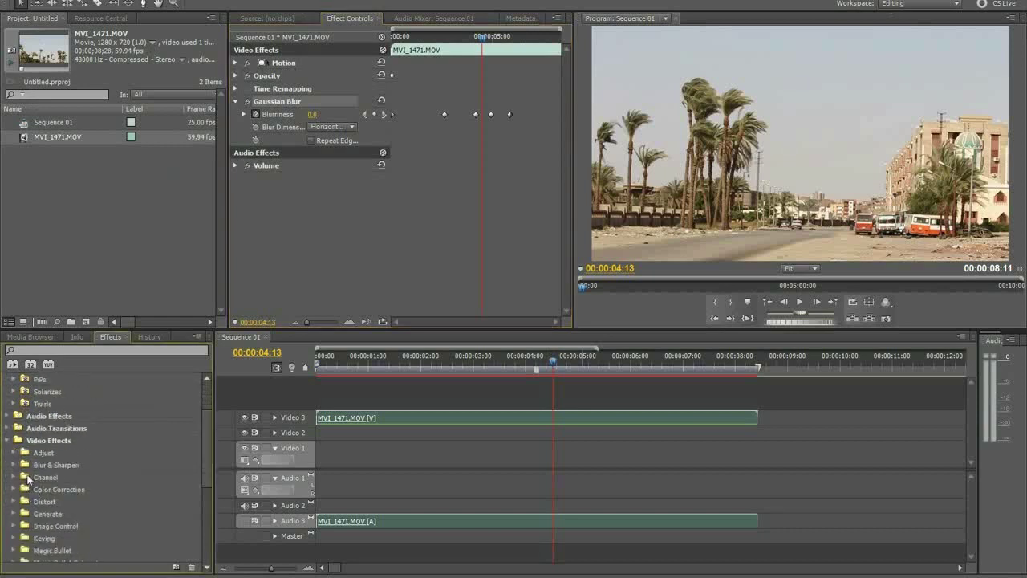
pyautogui.click(14, 465)
pyautogui.scroll(-4, 70, 513)
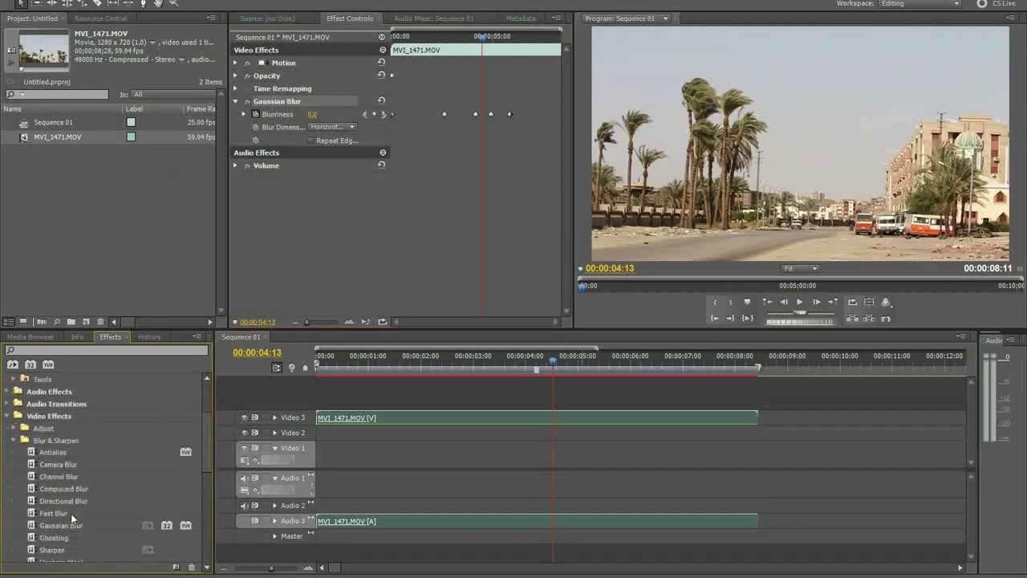
pyautogui.scroll(-1, 38, 513)
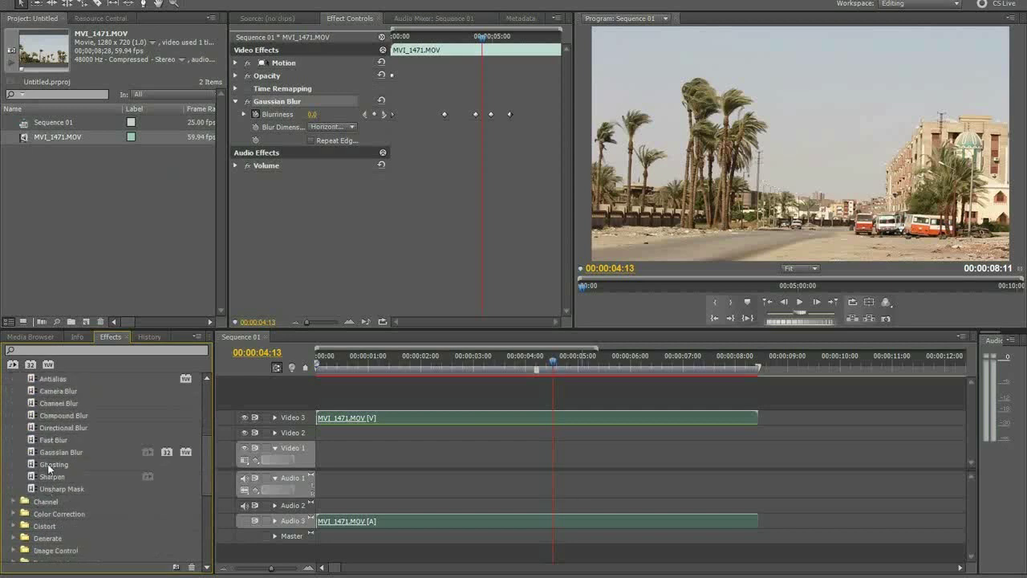
pyautogui.scroll(-2, 15, 504)
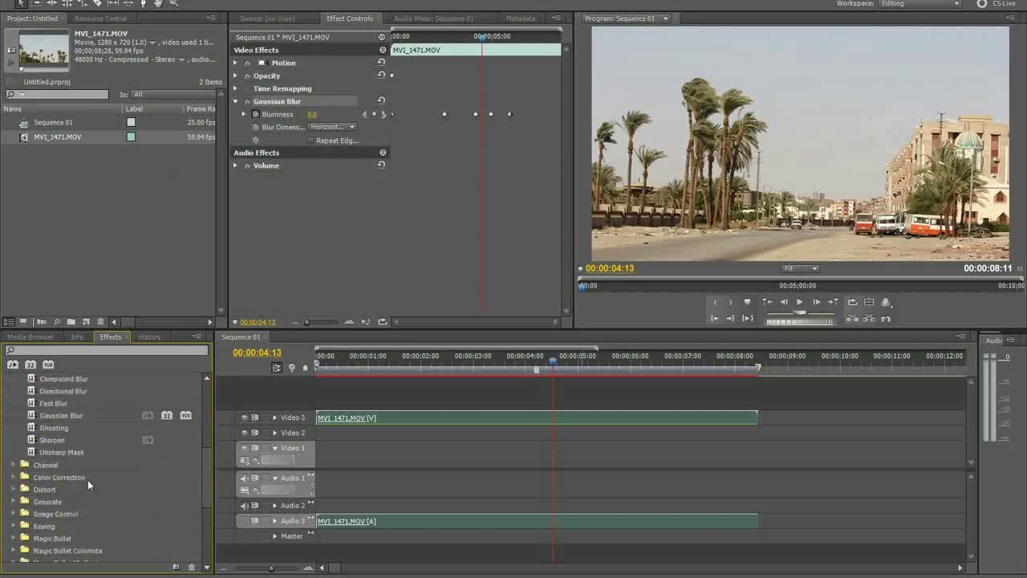
pyautogui.scroll(-1, 16, 503)
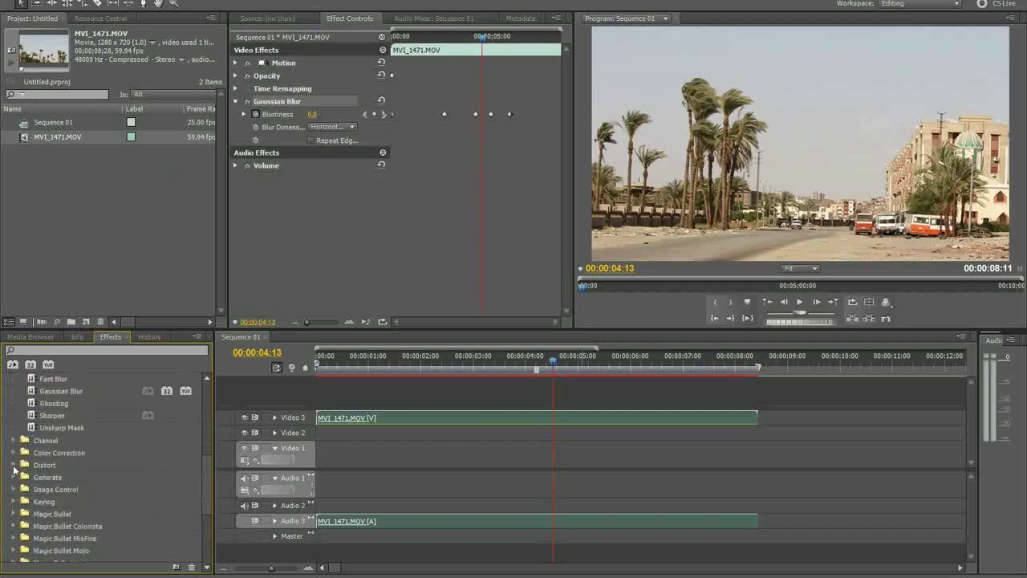
pyautogui.click(13, 464)
pyautogui.scroll(-1, 32, 490)
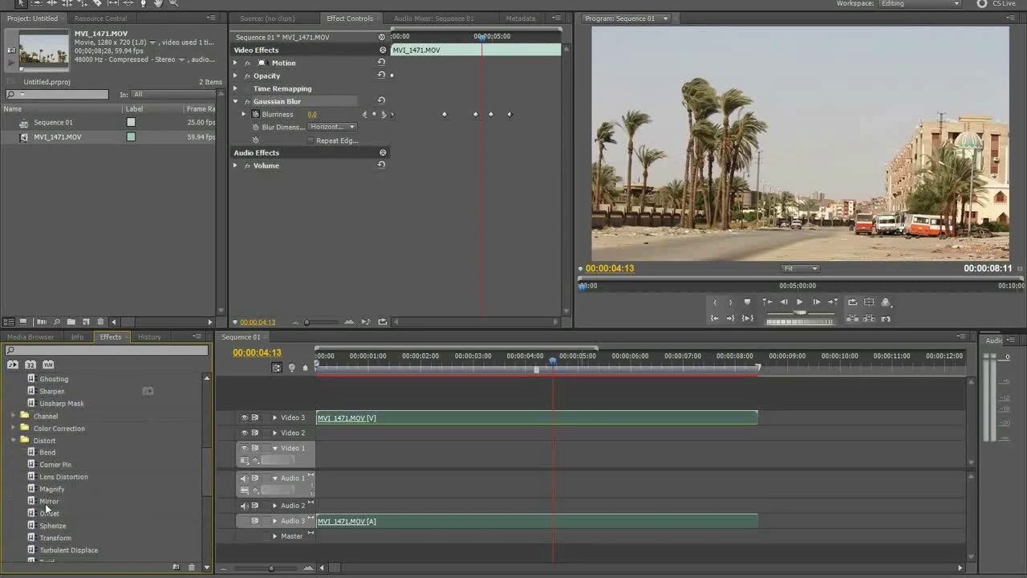
pyautogui.scroll(-2, 58, 527)
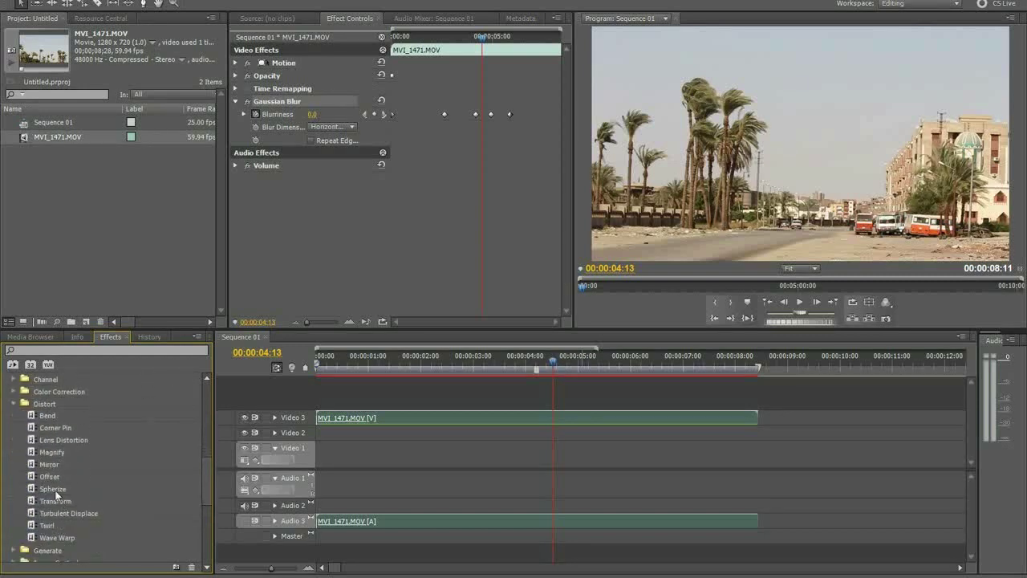
pyautogui.moveTo(54, 490); pyautogui.dragTo(371, 417)
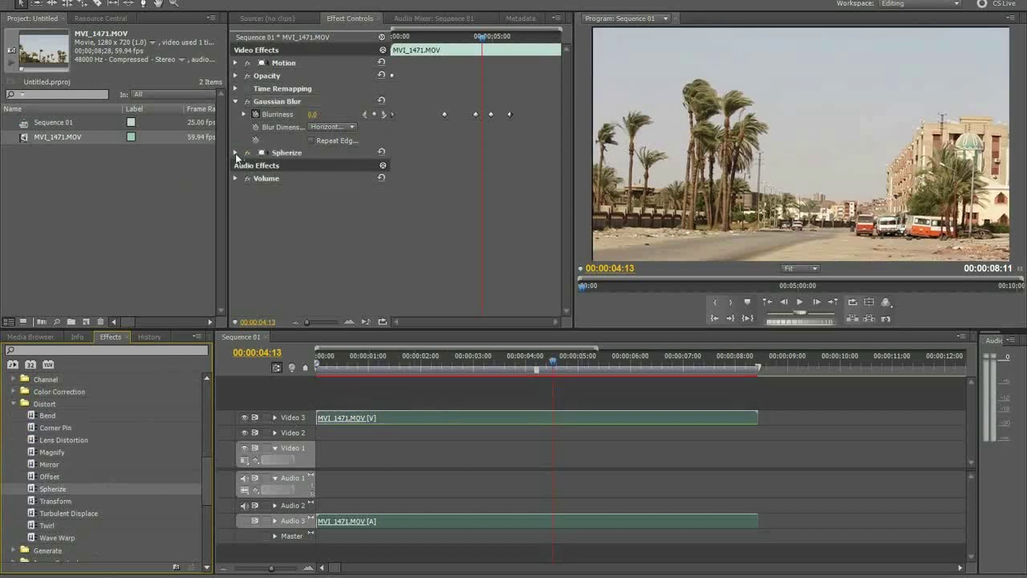
# - Start keyframing Spherize Radius at 00:00:00:00
pyautogui.click(235, 152)
pyautogui.moveTo(312, 166)
pyautogui.mouseDown()
pyautogui.moveTo(361, 165)
pyautogui.moveTo(257, 164)
pyautogui.mouseUp()
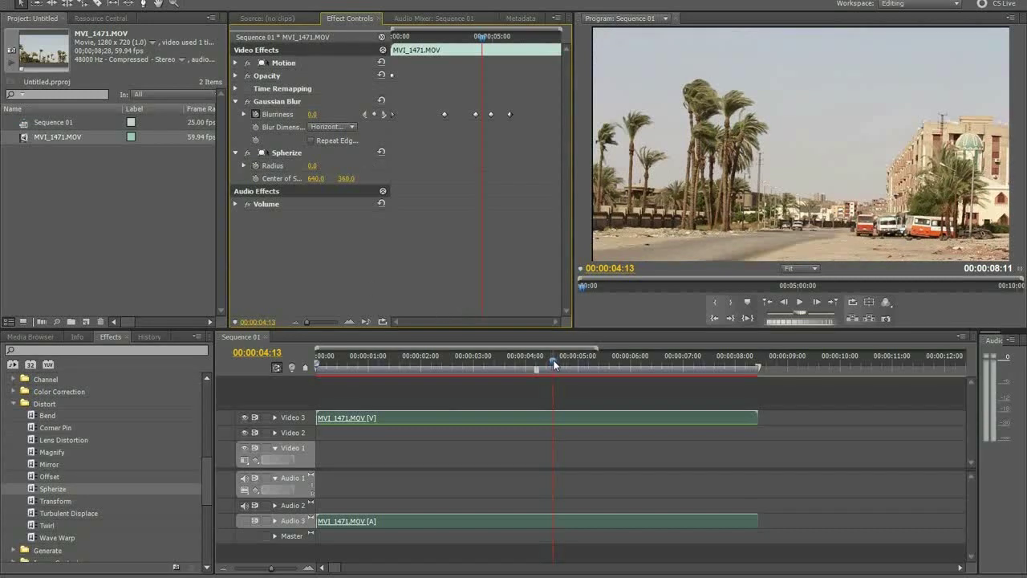
pyautogui.moveTo(553, 365); pyautogui.dragTo(226, 369)
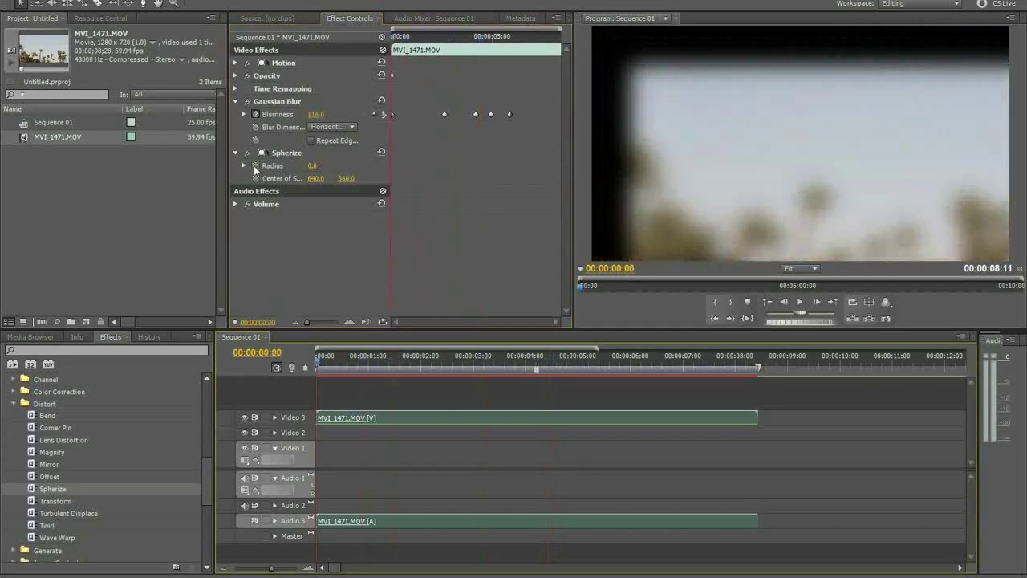
pyautogui.click(256, 165)
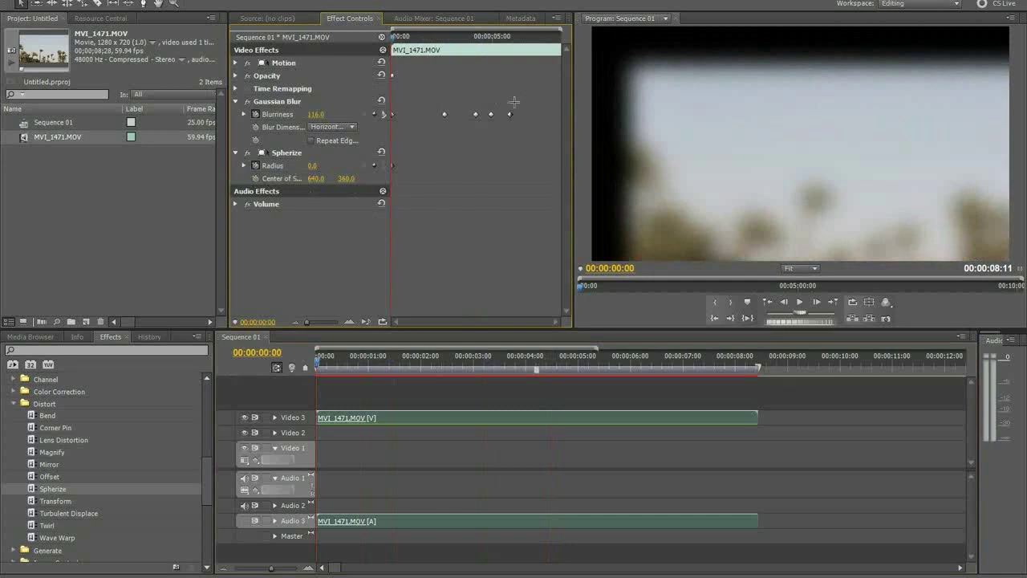
# - Delete Gaussian Blur and set Spherize Radius to 995.0 at 00:00:03:22
pyautogui.click(280, 105)
pyautogui.press('Delete')
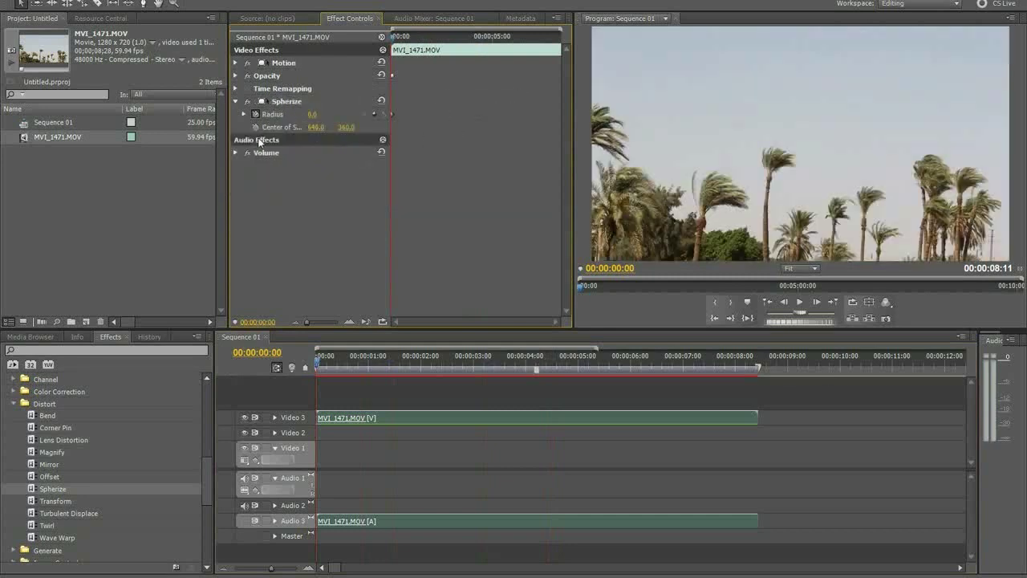
pyautogui.moveTo(321, 363); pyautogui.dragTo(519, 361)
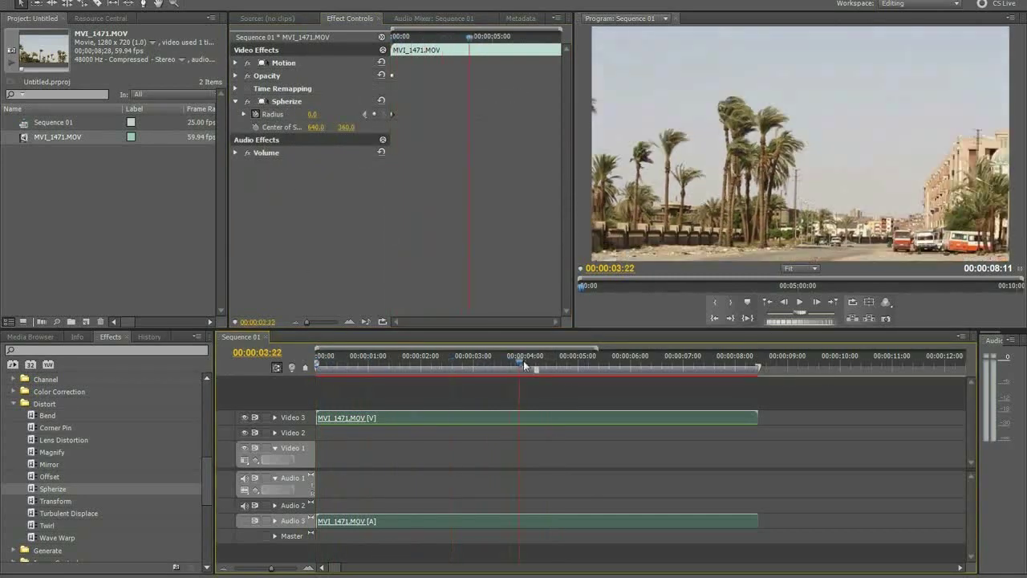
pyautogui.moveTo(312, 114); pyautogui.dragTo(322, 119)
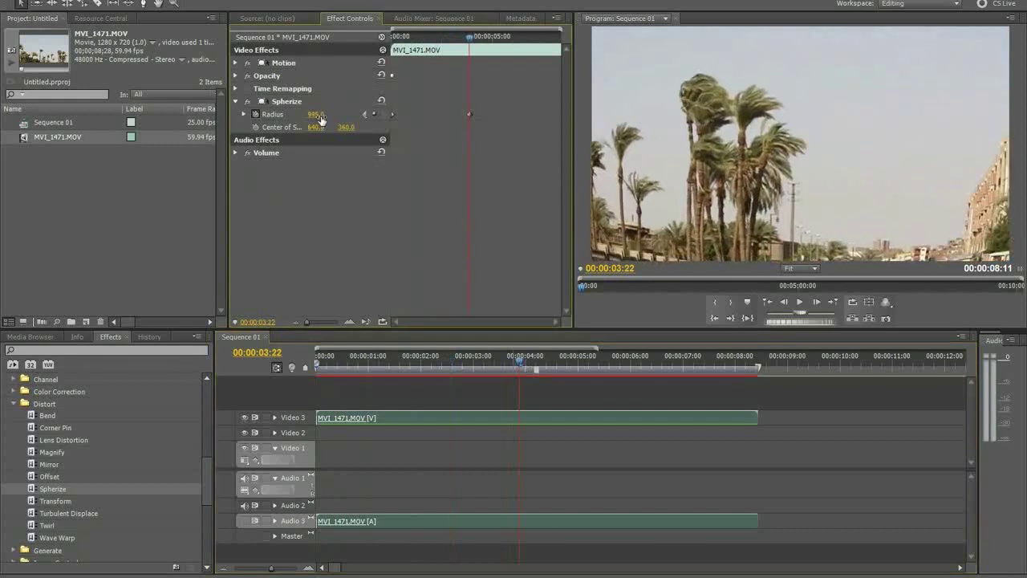
pyautogui.moveTo(519, 365); pyautogui.dragTo(292, 409)
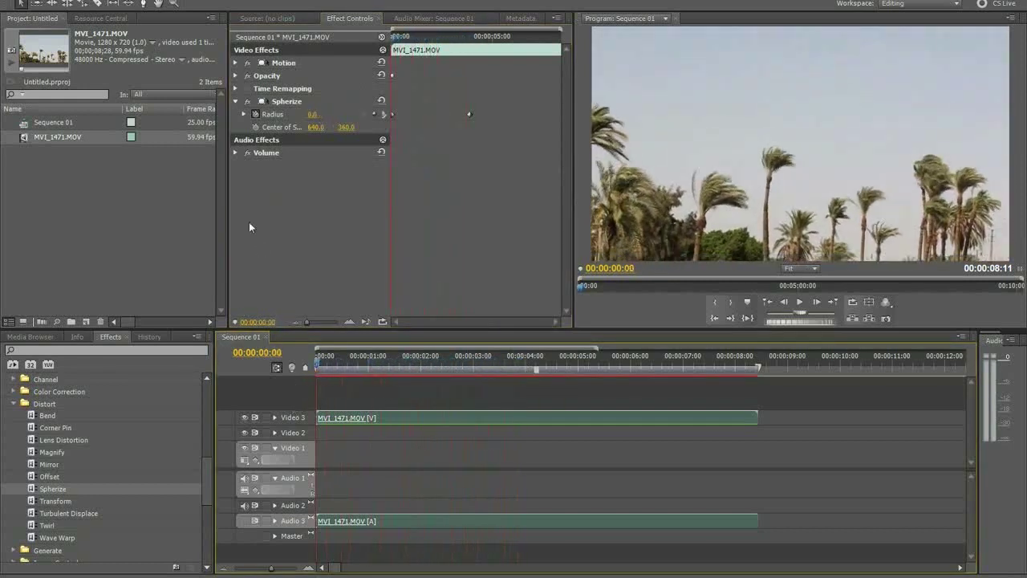
# - Remove the Spherize effect from MVI_1471.MOV
pyautogui.click(288, 102)
pyautogui.press('Delete')
pyautogui.scroll(-2, 102, 436)
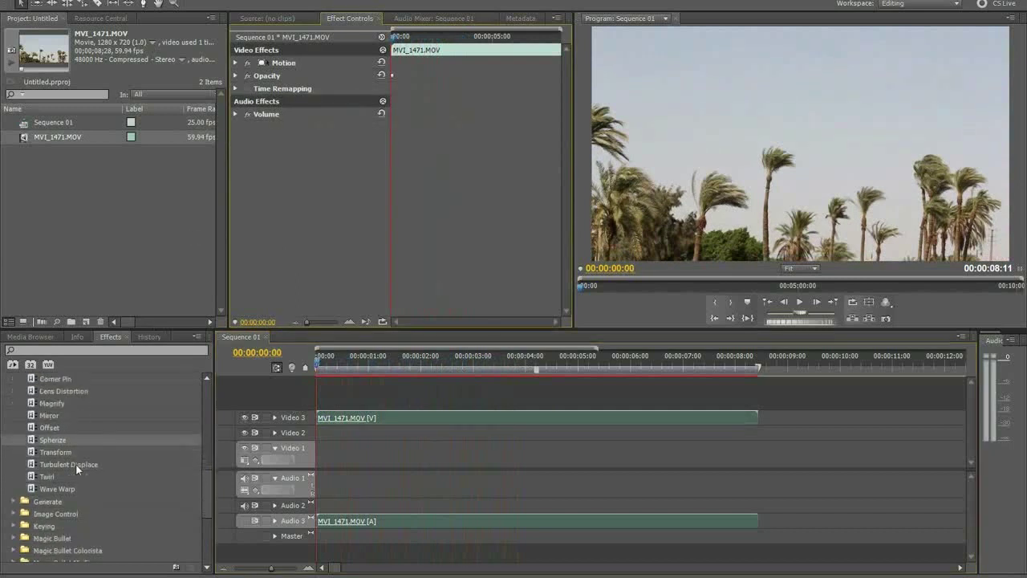
pyautogui.scroll(-1, 64, 457)
pyautogui.scroll(-1, 13, 472)
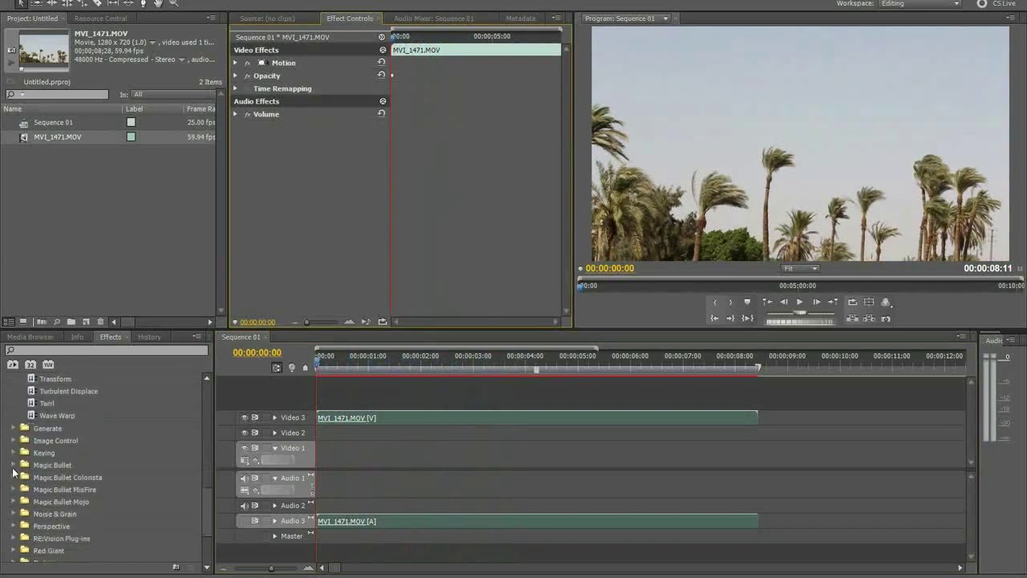
pyautogui.scroll(-1, 16, 449)
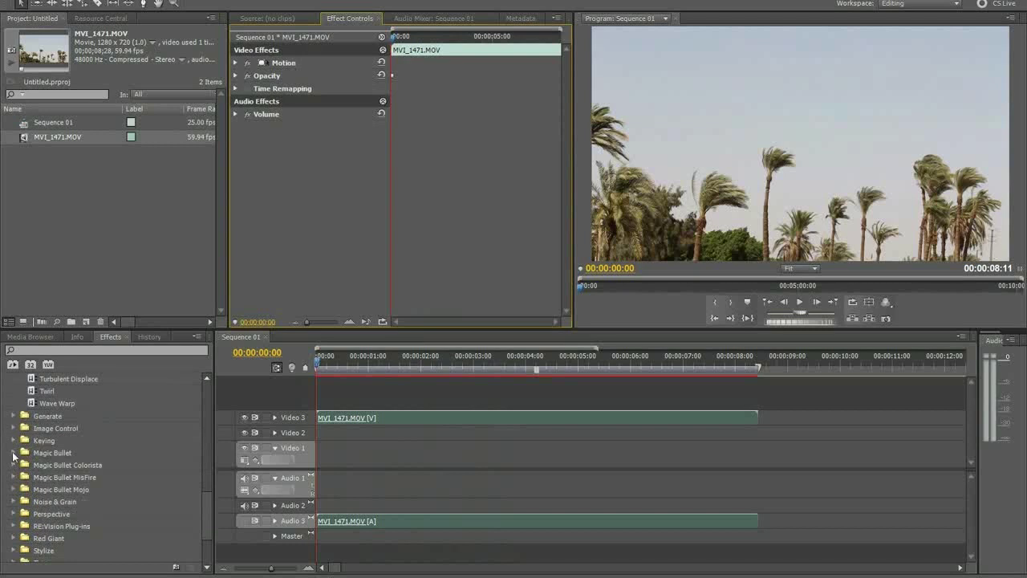
# - Drag Noise from Noise & Grain onto the Video 3 clip and raise its Amount of Noise
pyautogui.click(12, 454)
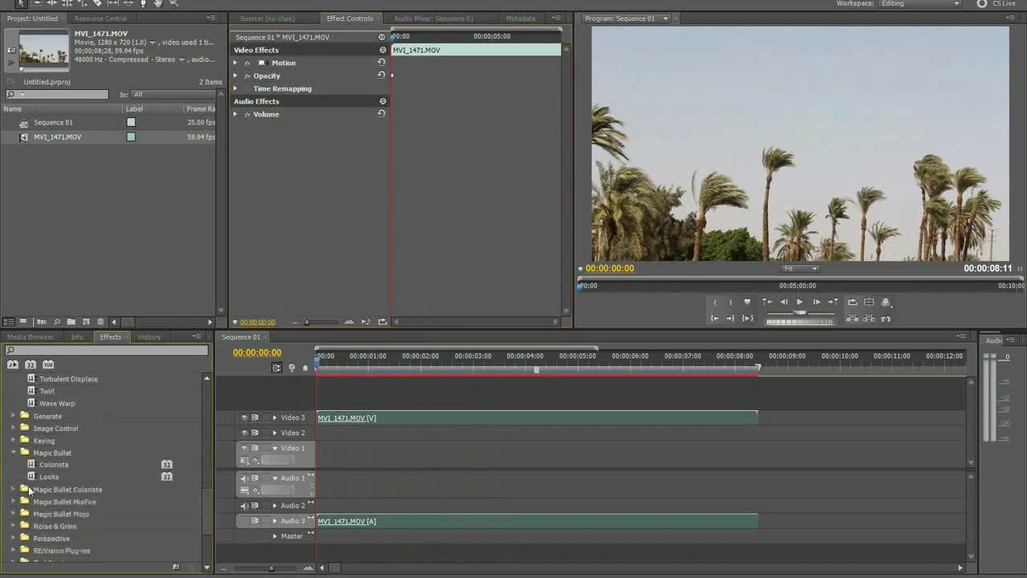
pyautogui.scroll(-2, 10, 504)
pyautogui.scroll(-1, 9, 504)
pyautogui.click(13, 465)
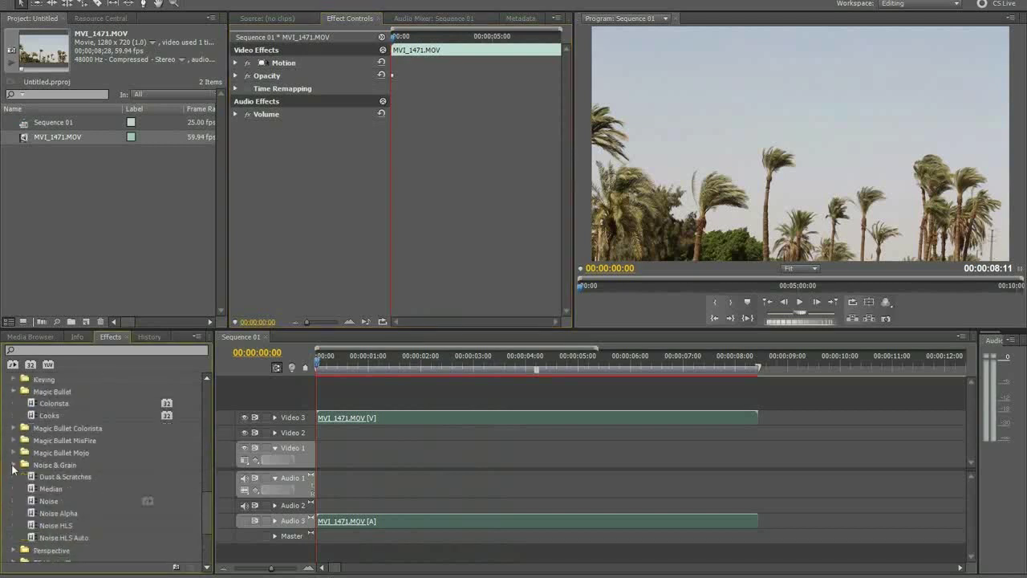
pyautogui.moveTo(50, 501); pyautogui.dragTo(416, 419)
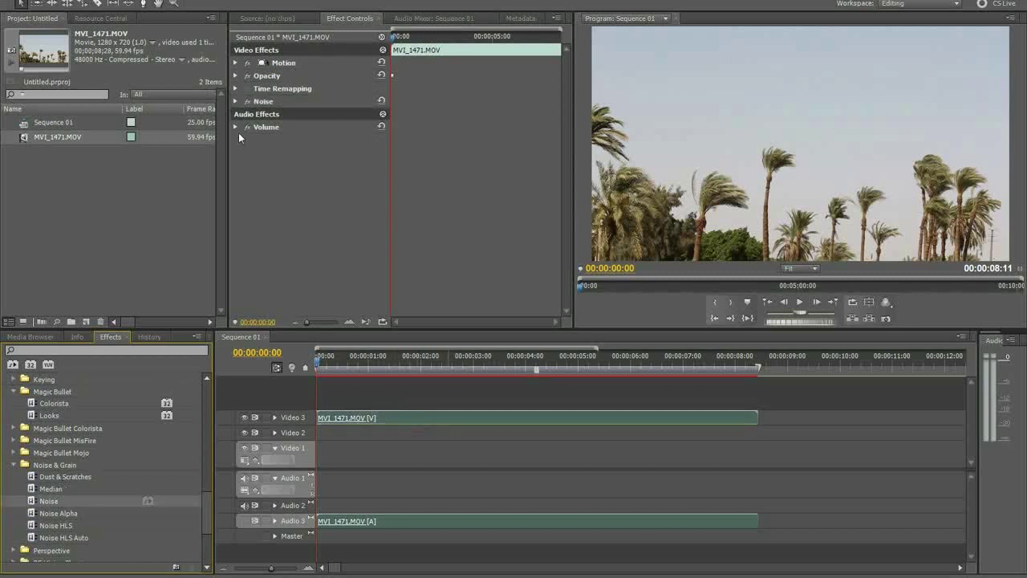
pyautogui.click(234, 101)
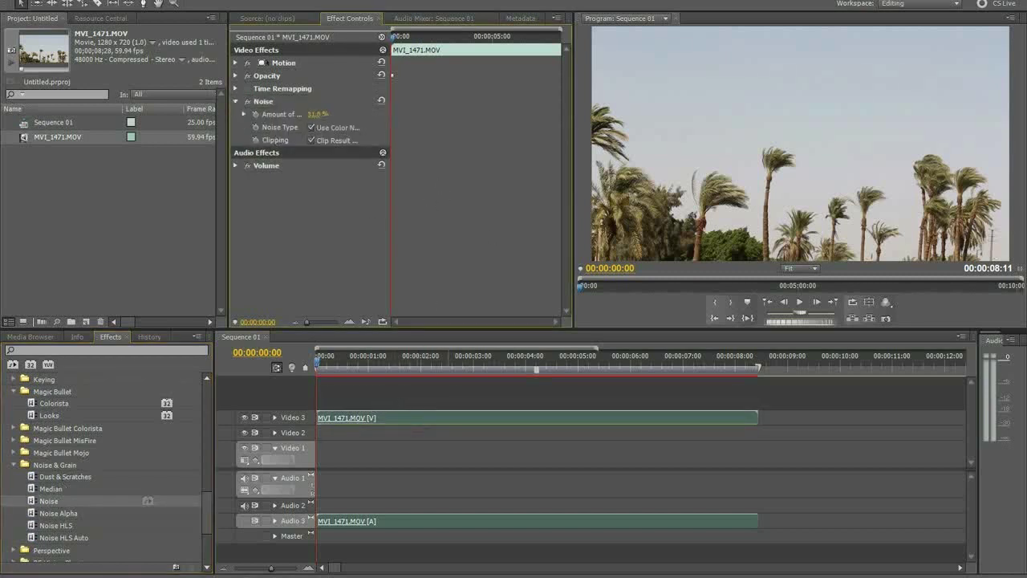
pyautogui.moveTo(315, 114); pyautogui.dragTo(346, 114)
pyautogui.click(263, 101)
# - Remove the Noise effect from the clip
pyautogui.press('Delete')
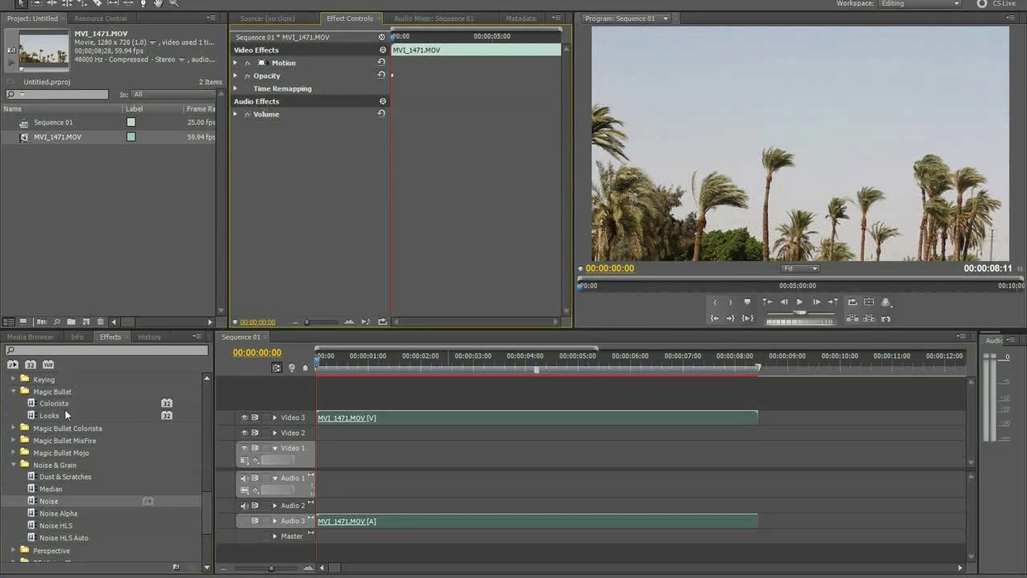
pyautogui.scroll(-1, 65, 409)
pyautogui.scroll(-1, 48, 433)
pyautogui.scroll(-1, 32, 457)
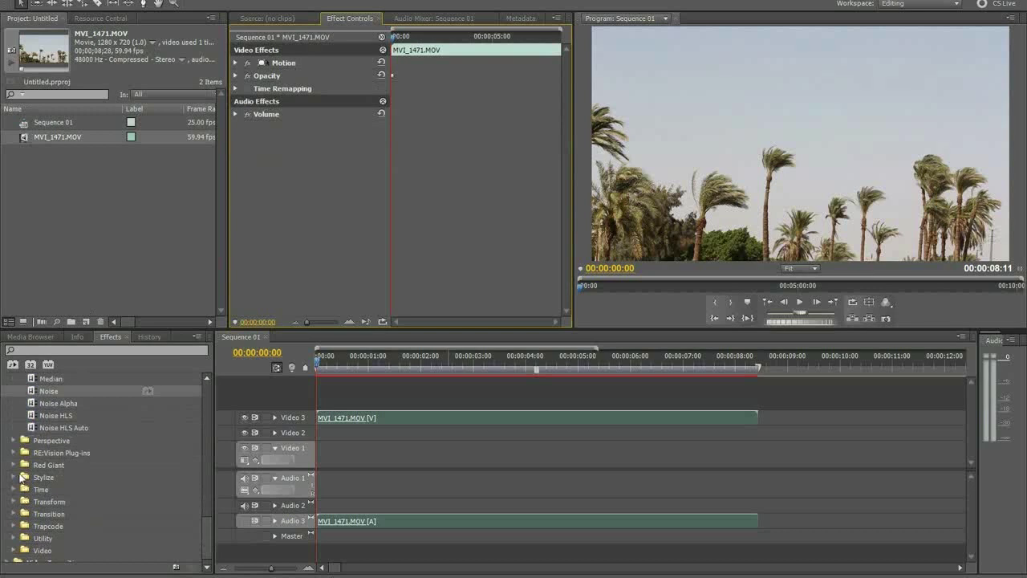
pyautogui.scroll(-1, 22, 520)
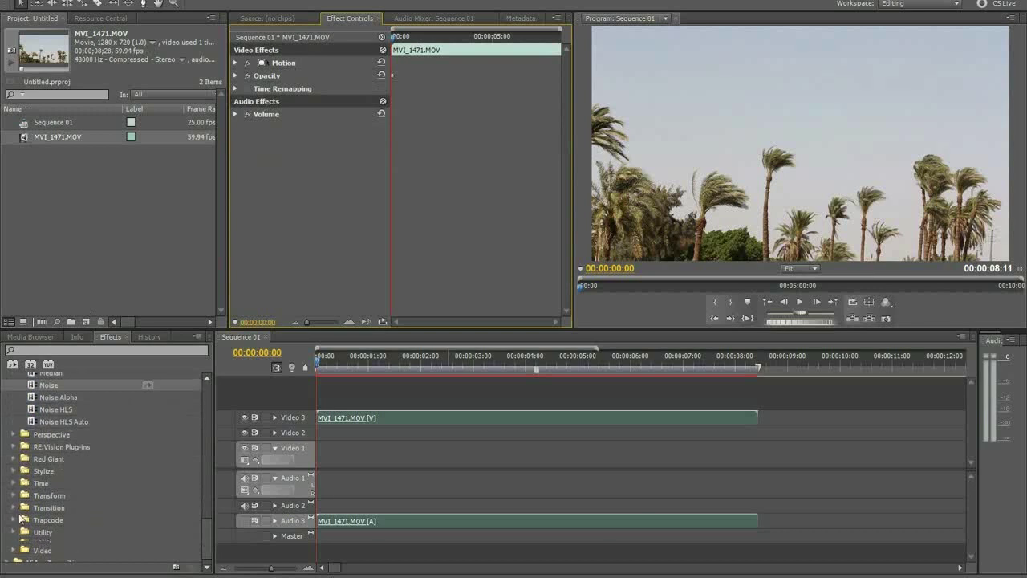
pyautogui.scroll(2, 20, 510)
pyautogui.scroll(2, 18, 494)
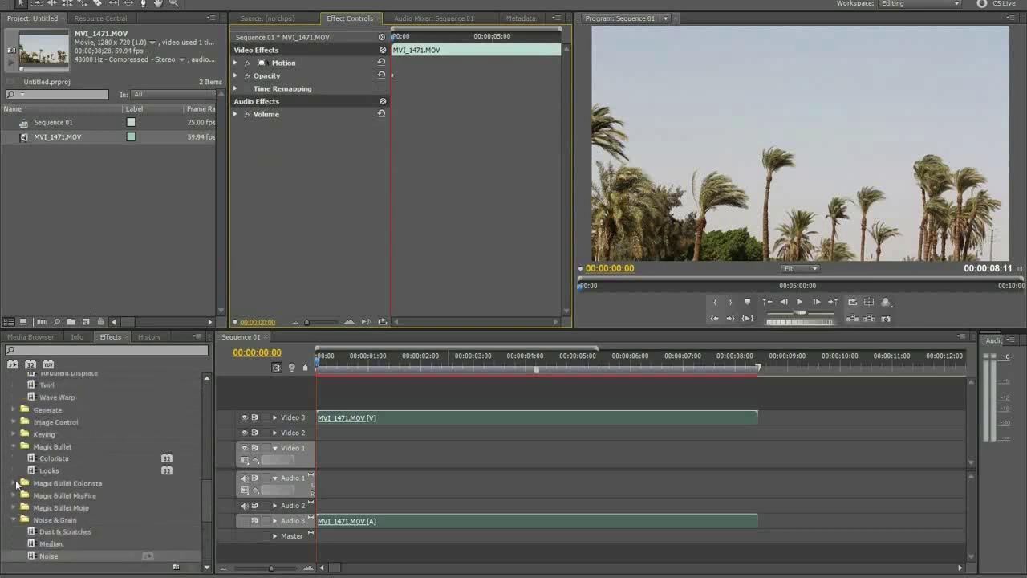
# - Apply Colorista II to the Video 3 clip and raise its Primary Exposure, checking a frame near four seconds
pyautogui.click(13, 483)
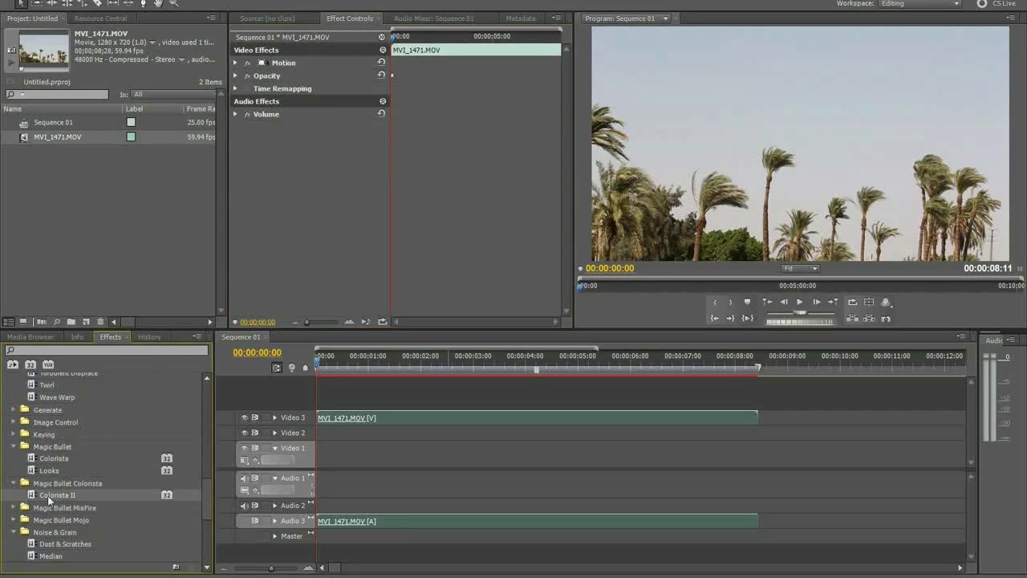
pyautogui.moveTo(48, 495); pyautogui.dragTo(367, 417)
pyautogui.click(235, 101)
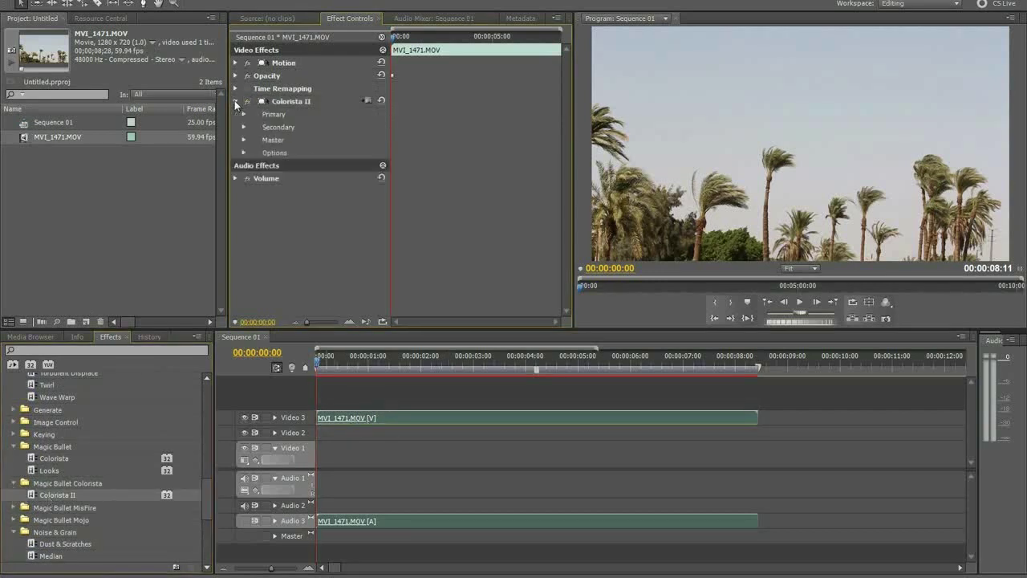
pyautogui.click(246, 112)
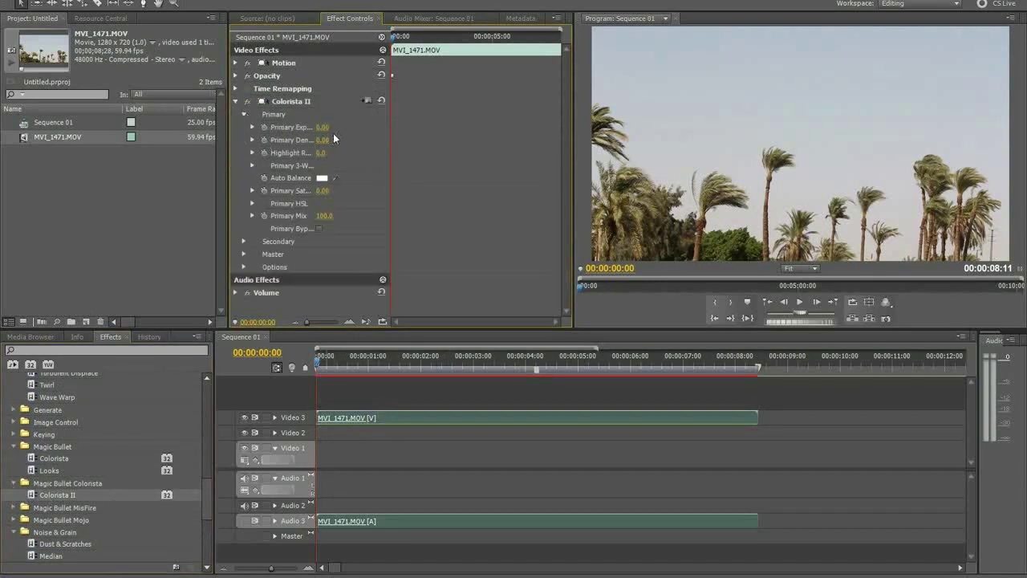
pyautogui.moveTo(324, 127)
pyautogui.mouseDown()
pyautogui.moveTo(370, 126)
pyautogui.moveTo(305, 127)
pyautogui.mouseUp()
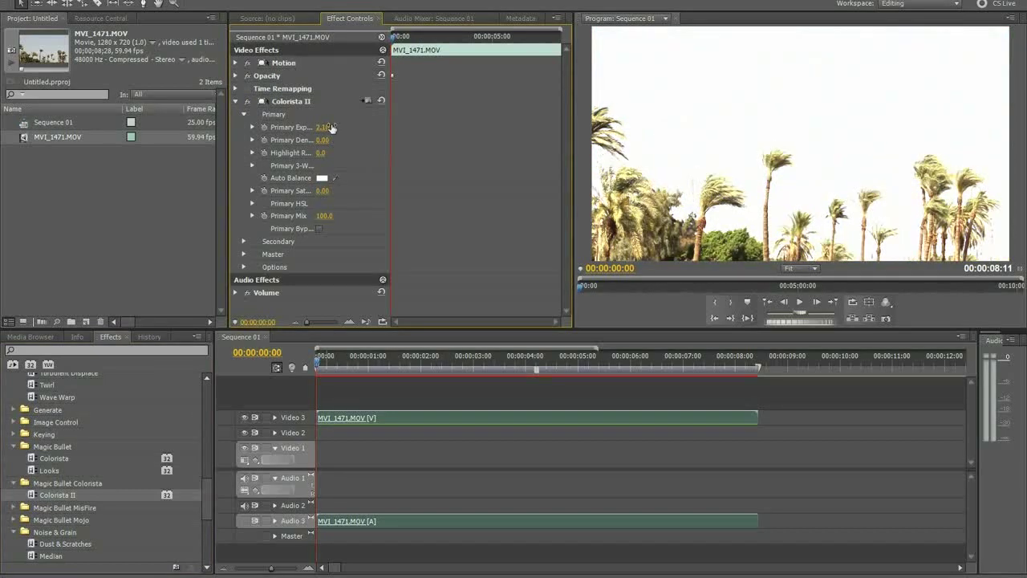
pyautogui.moveTo(421, 370); pyautogui.dragTo(537, 367)
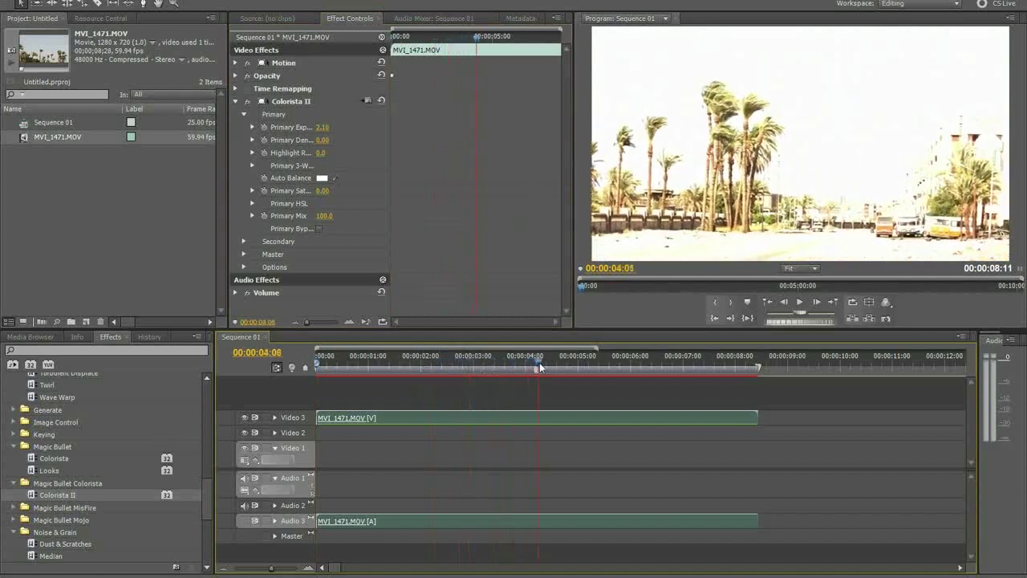
pyautogui.click(278, 100)
# - Delete Colorista II from the clip
pyautogui.press('Delete')
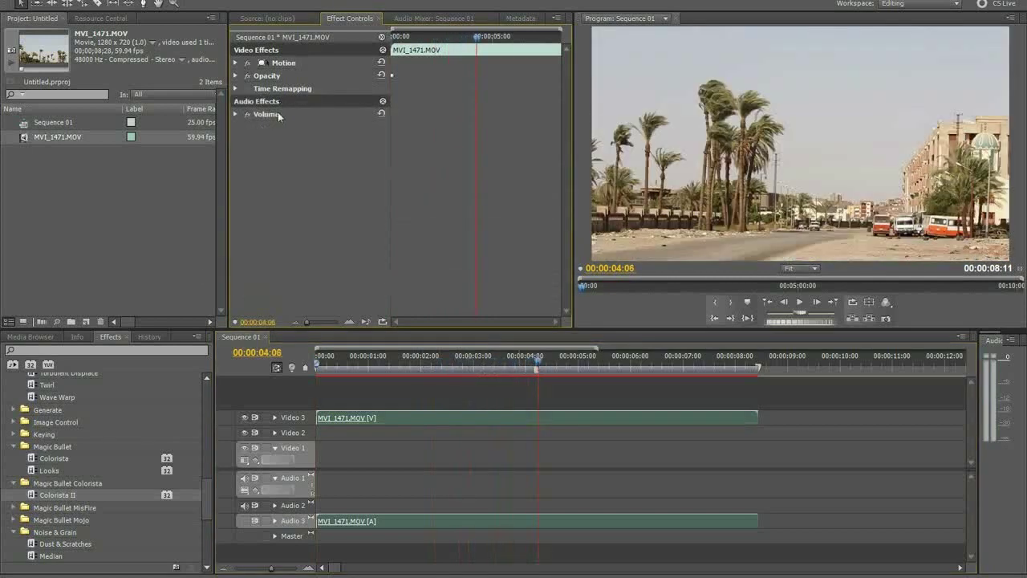
pyautogui.scroll(-1, 159, 393)
pyautogui.scroll(2, 160, 393)
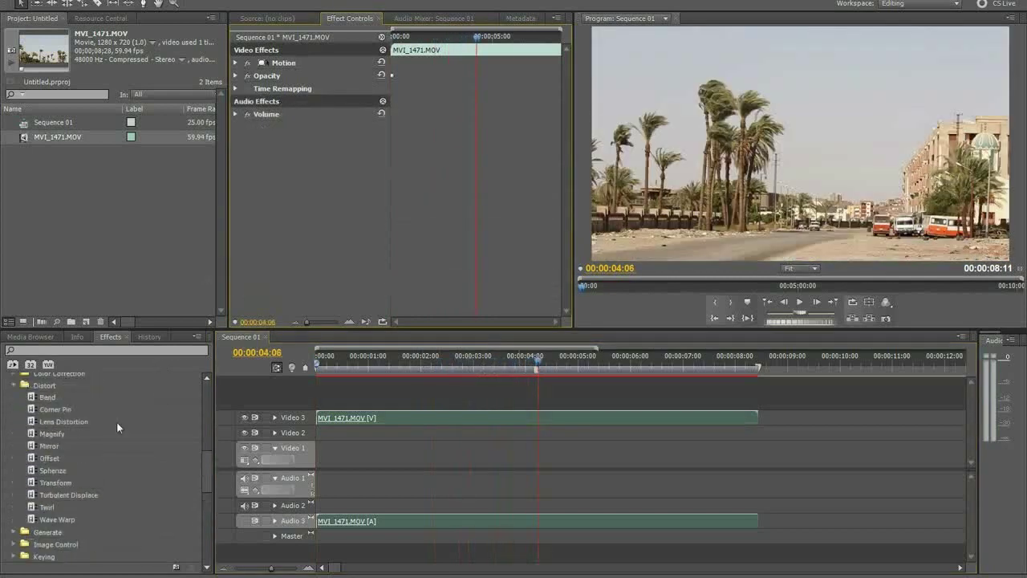
pyautogui.scroll(4, 117, 422)
pyautogui.scroll(1, 97, 427)
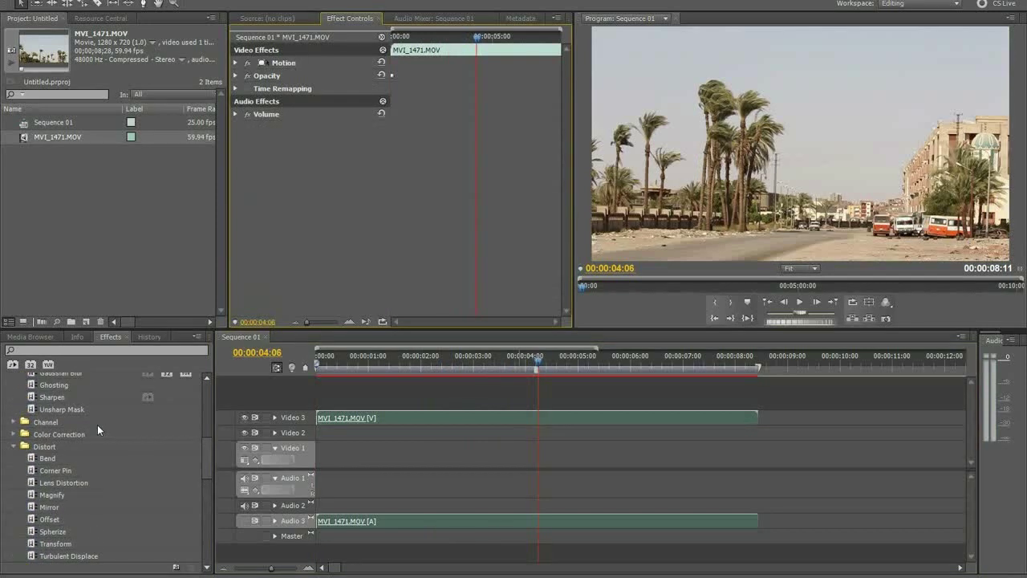
pyautogui.scroll(2, 97, 426)
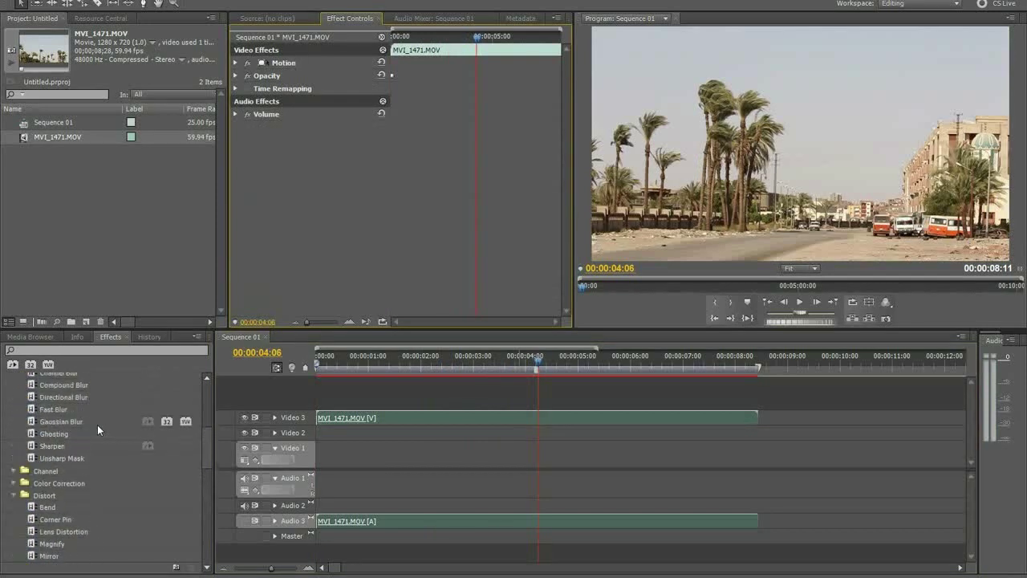
# - Return to frame 00:00:03:11 and expand the Color Correction effects folder
pyautogui.moveTo(487, 355); pyautogui.dragTo(497, 369)
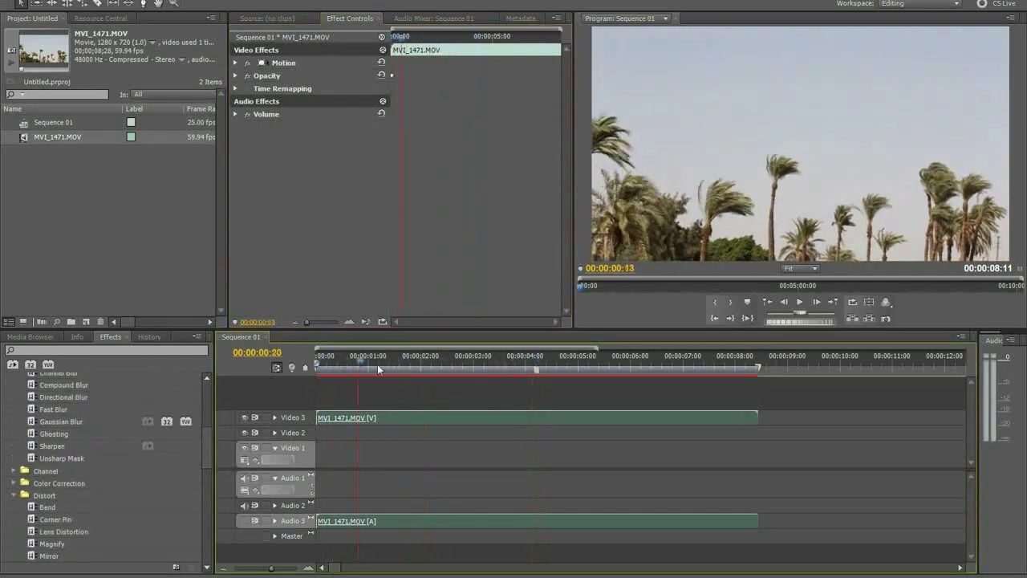
pyautogui.click(11, 485)
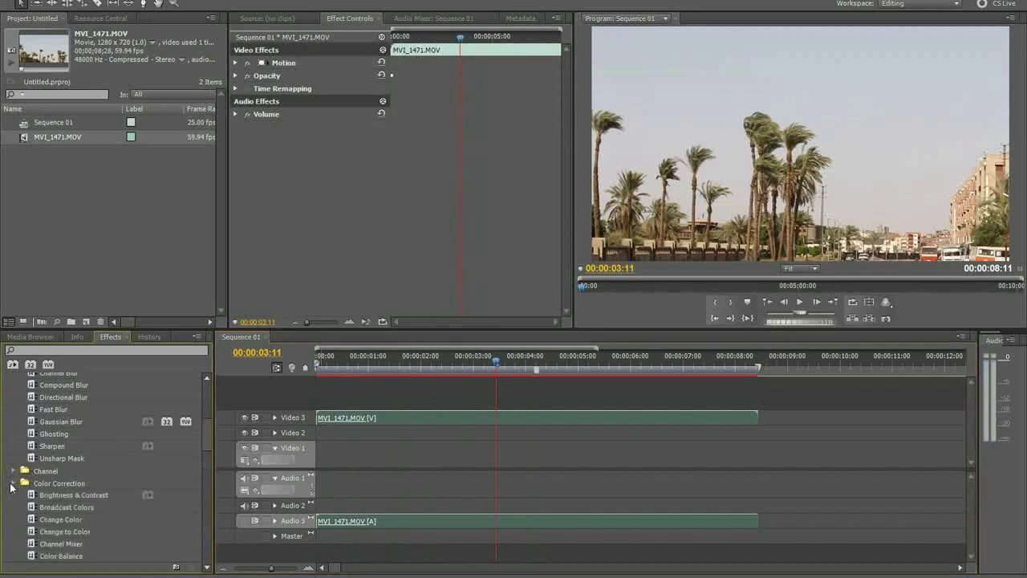
pyautogui.scroll(-1, 38, 473)
pyautogui.scroll(-1, 62, 459)
pyautogui.scroll(-1, 56, 486)
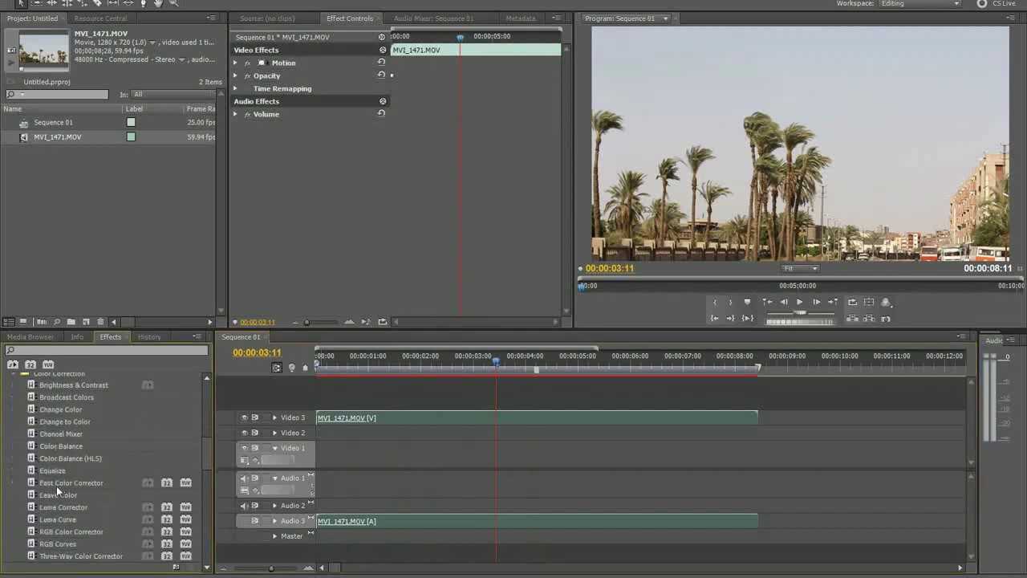
pyautogui.scroll(-1, 69, 438)
pyautogui.scroll(1, 61, 480)
pyautogui.scroll(1, 70, 394)
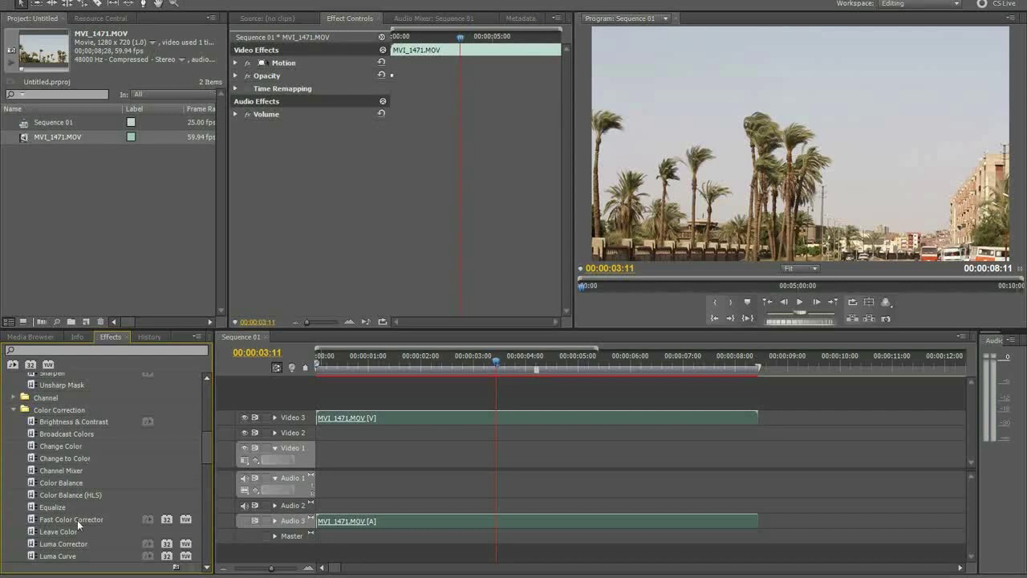
# - Apply Fast Color Corrector to the Video 3 clip and shift its balance to magnitude 39.51 at 00:00:03:18
pyautogui.moveTo(77, 520); pyautogui.dragTo(379, 422)
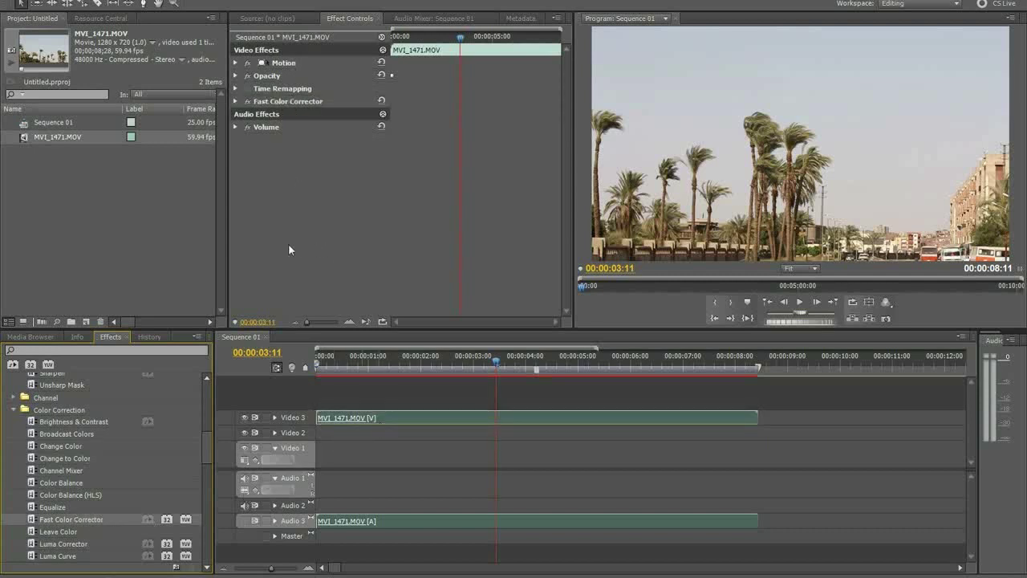
pyautogui.click(234, 102)
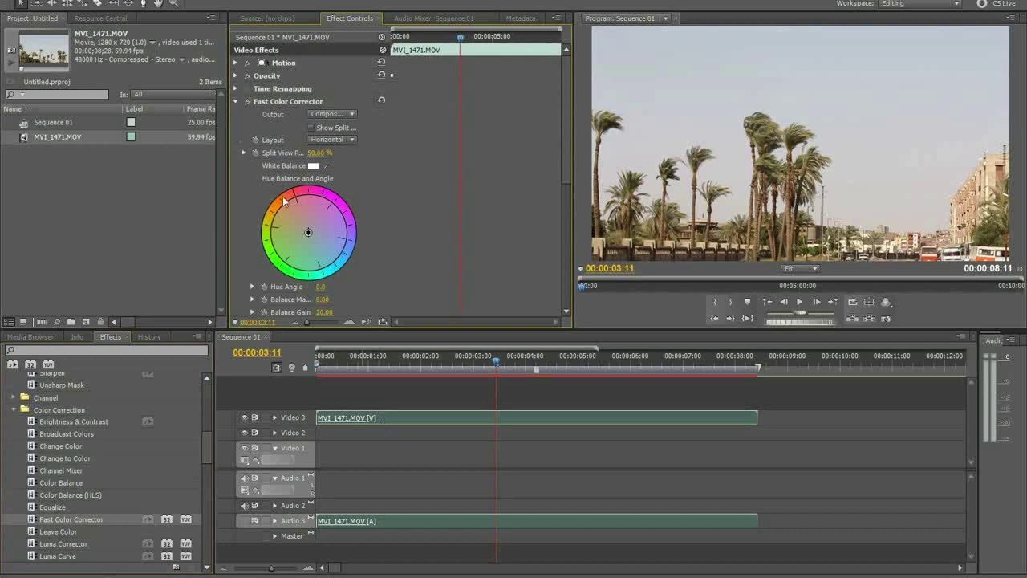
pyautogui.press('Right')
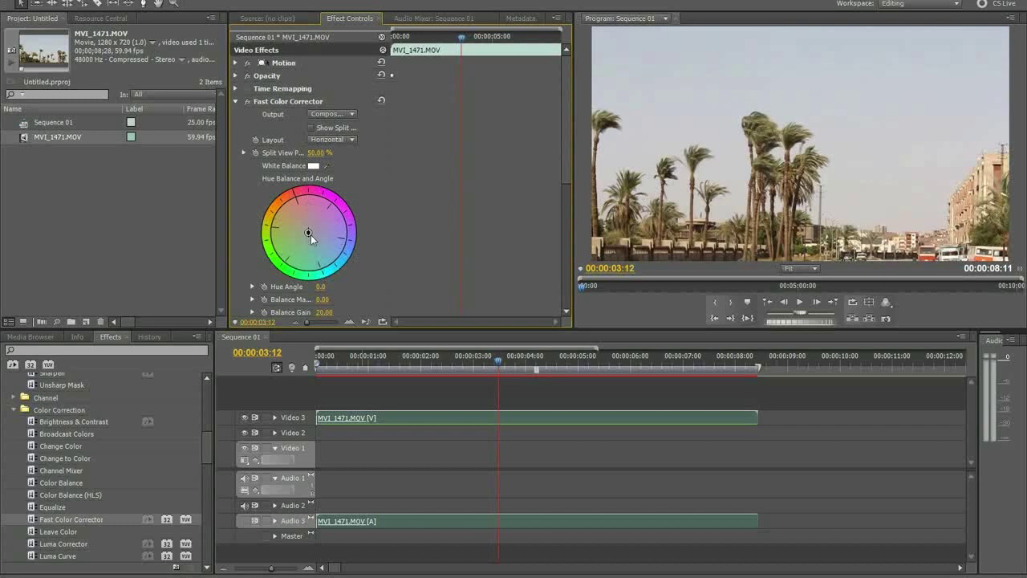
pyautogui.press('Left')
pyautogui.press('Left')
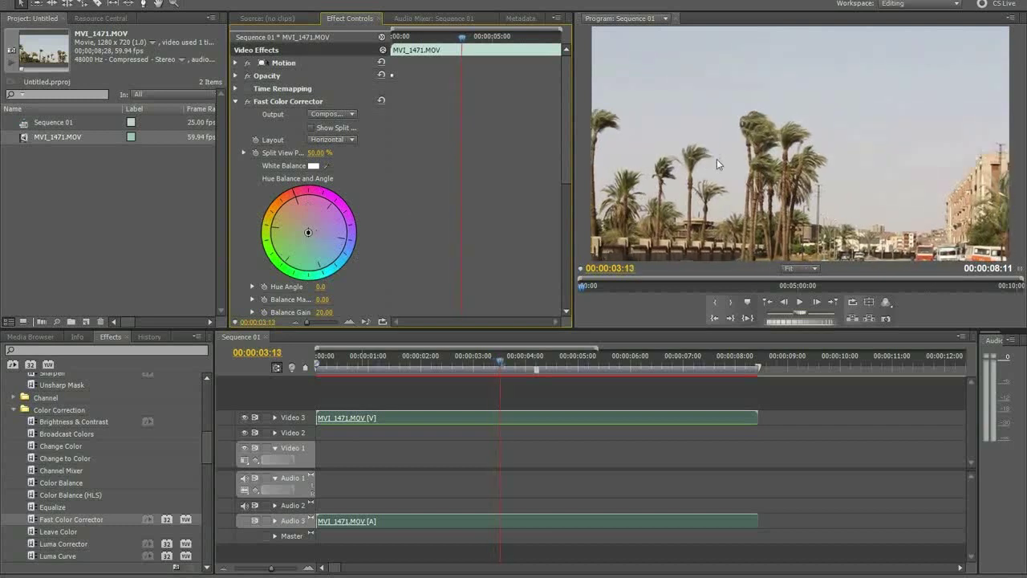
pyautogui.press('Right')
pyautogui.press('Right')
pyautogui.press('Right')
pyautogui.press('Right')
pyautogui.press('Right')
pyautogui.press('Right')
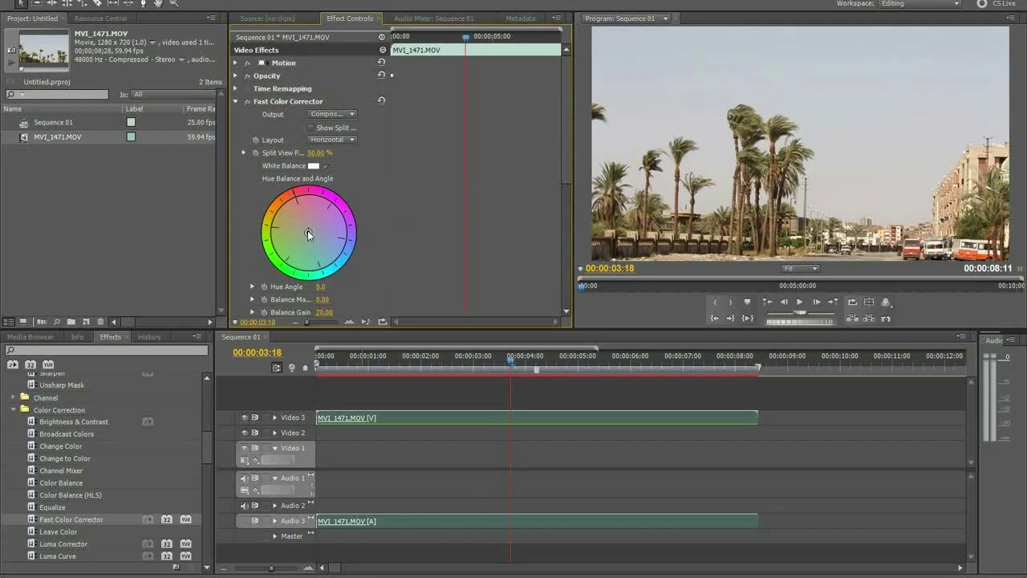
pyautogui.moveTo(308, 232); pyautogui.dragTo(317, 244)
pyautogui.click(946, 4)
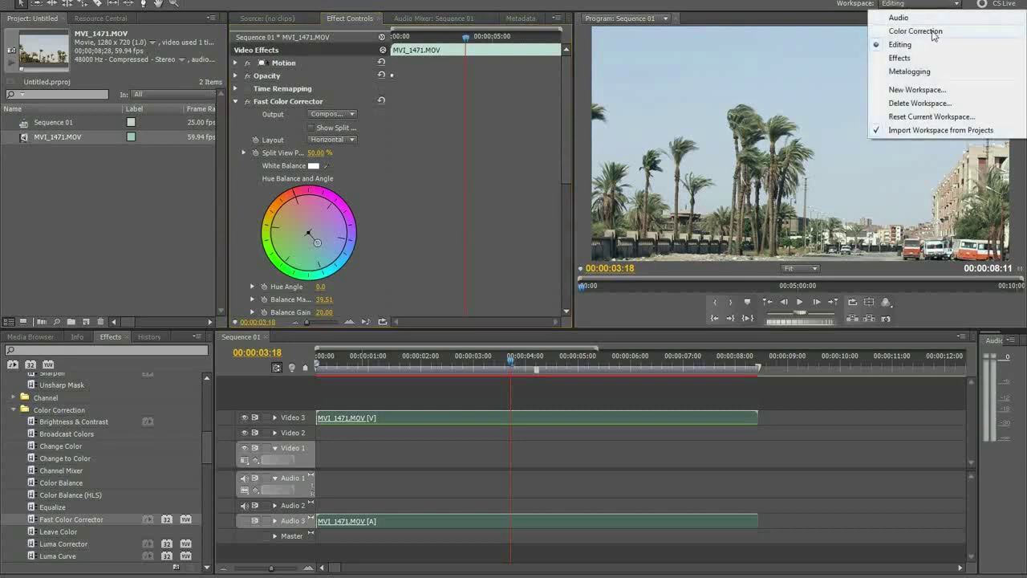
# - Switch to the Color Correction workspace and load the Video 3 clip into the Source monitor
pyautogui.click(939, 29)
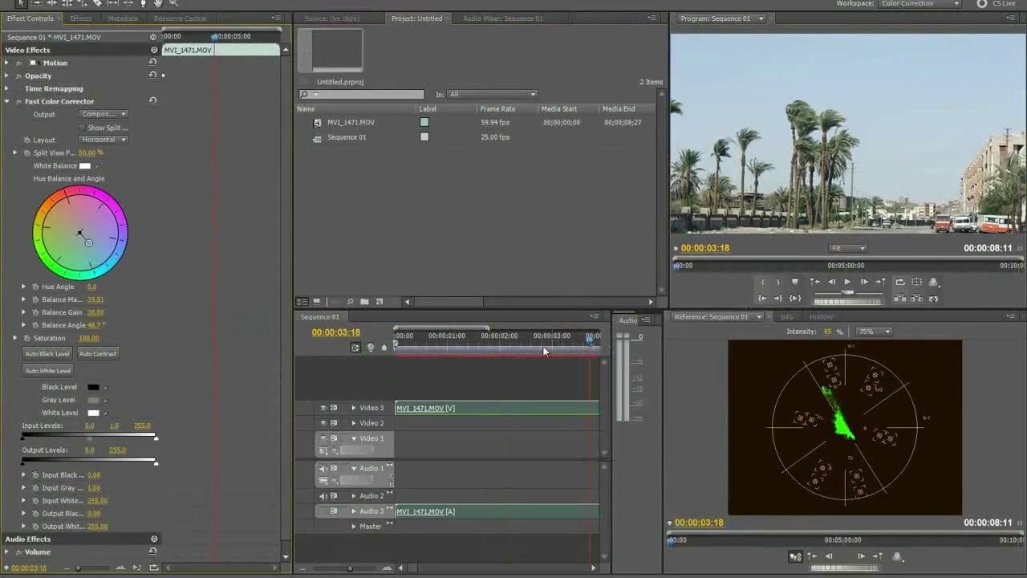
pyautogui.click(358, 19)
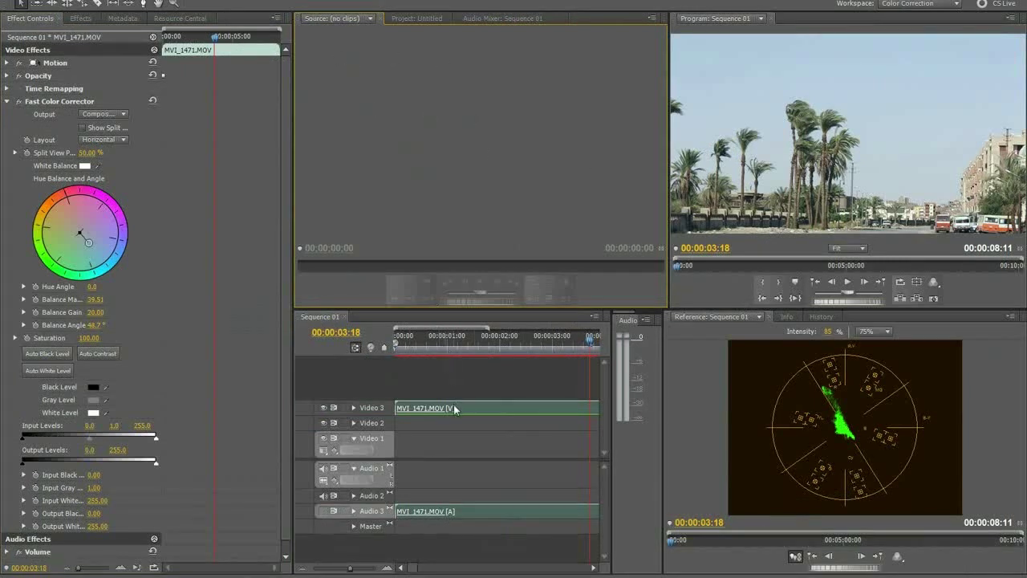
pyautogui.moveTo(454, 408); pyautogui.dragTo(450, 379)
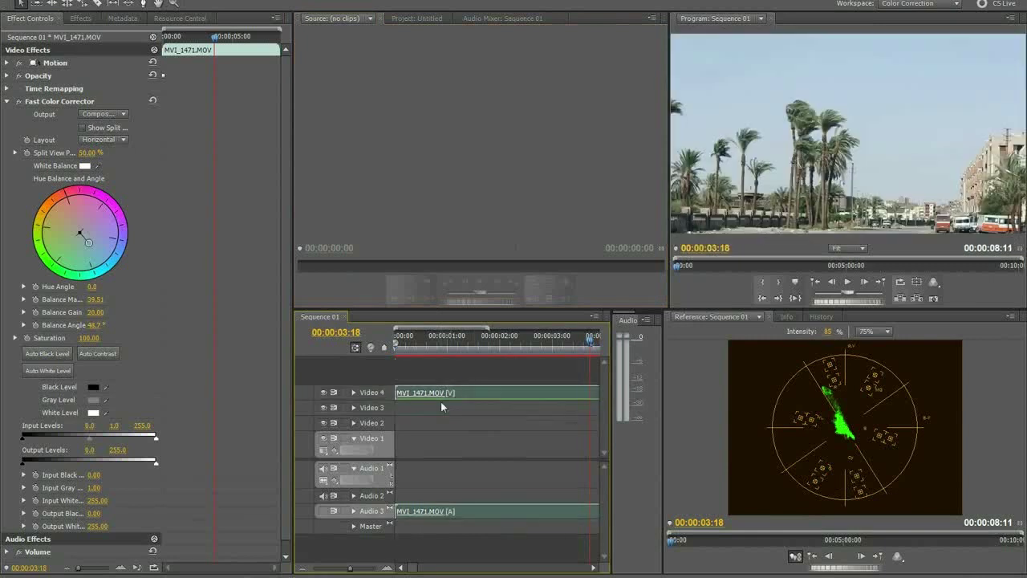
pyautogui.hotkey('ctrl', 'z')
pyautogui.doubleClick(438, 407)
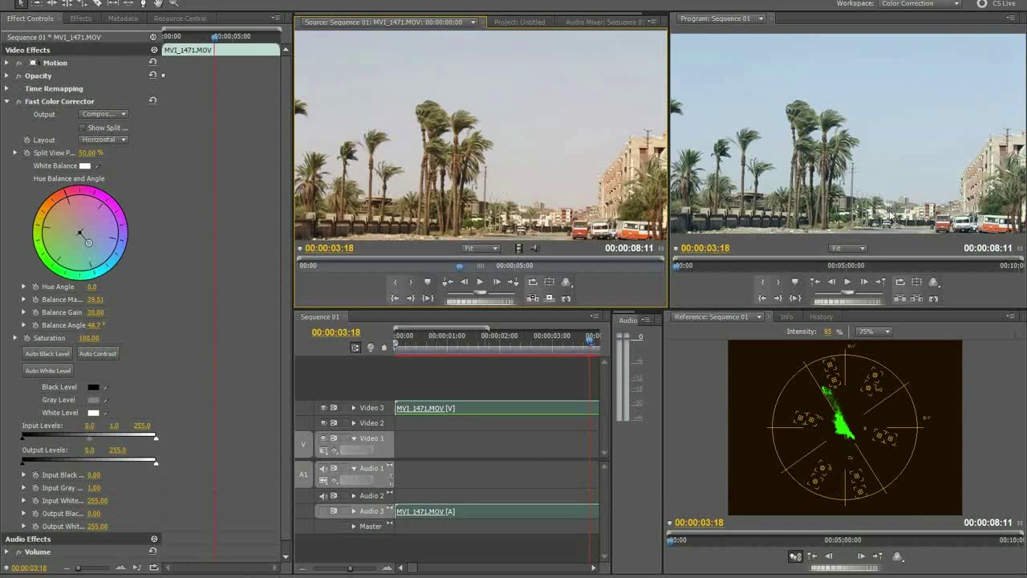
# - Keep the vectorscope display and scrub the clip from 00:00:02:00 through 00:00:07:01, ending at 00:00:04:07
pyautogui.click(1009, 319)
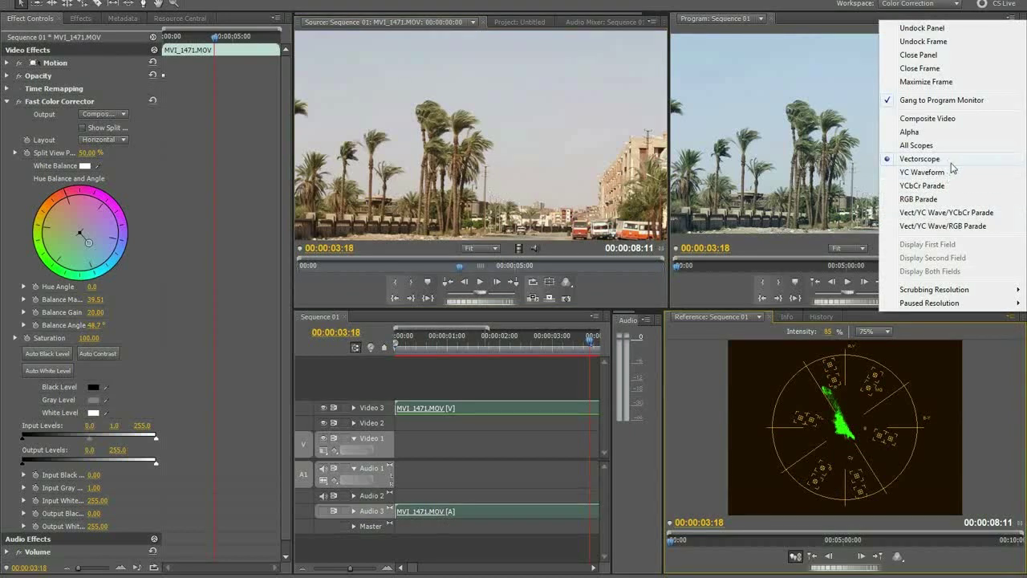
pyautogui.click(951, 162)
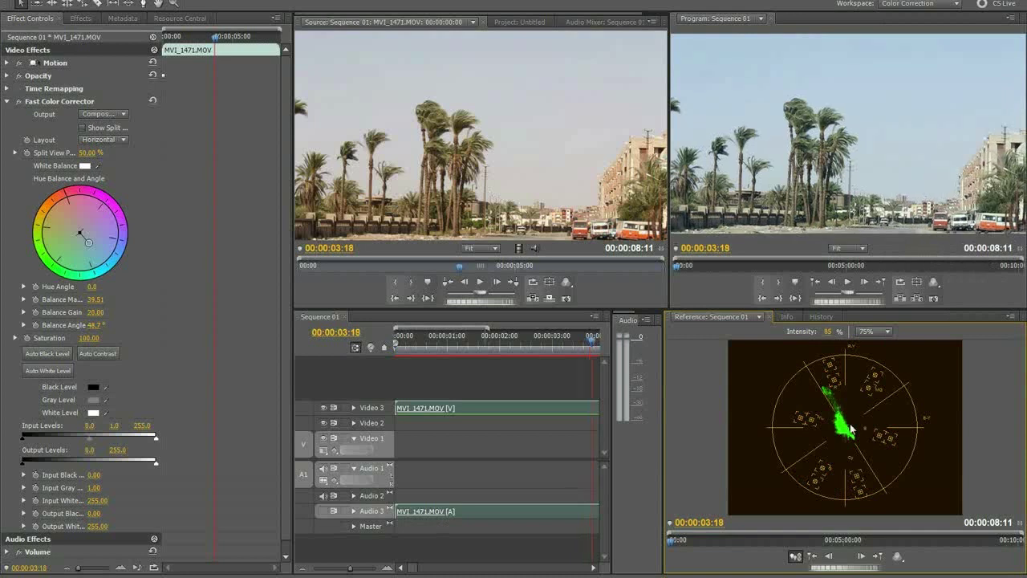
pyautogui.moveTo(589, 341)
pyautogui.mouseDown()
pyautogui.moveTo(435, 345)
pyautogui.moveTo(554, 347)
pyautogui.mouseUp()
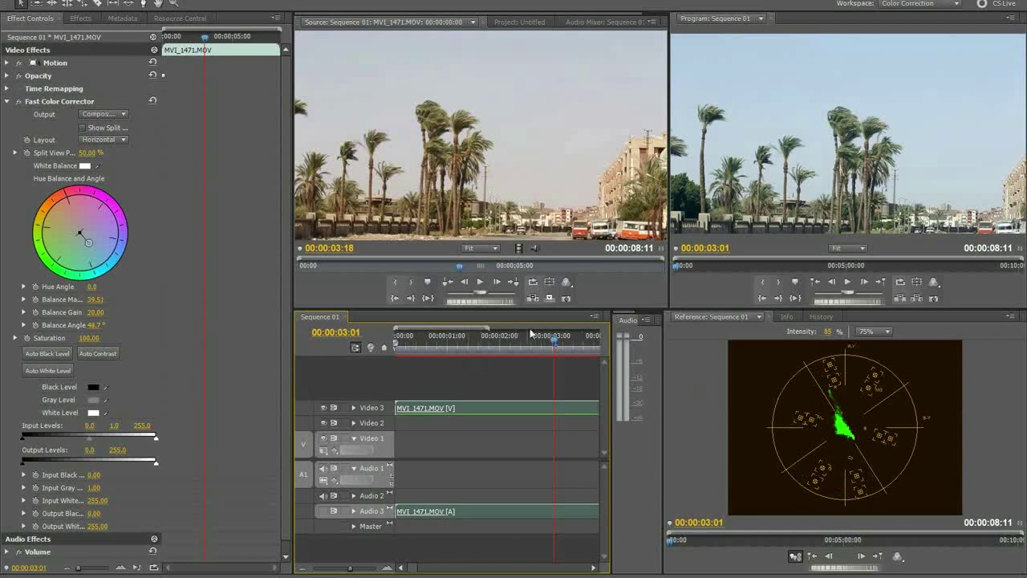
pyautogui.moveTo(536, 341)
pyautogui.mouseDown()
pyautogui.moveTo(438, 349)
pyautogui.moveTo(583, 355)
pyautogui.mouseUp()
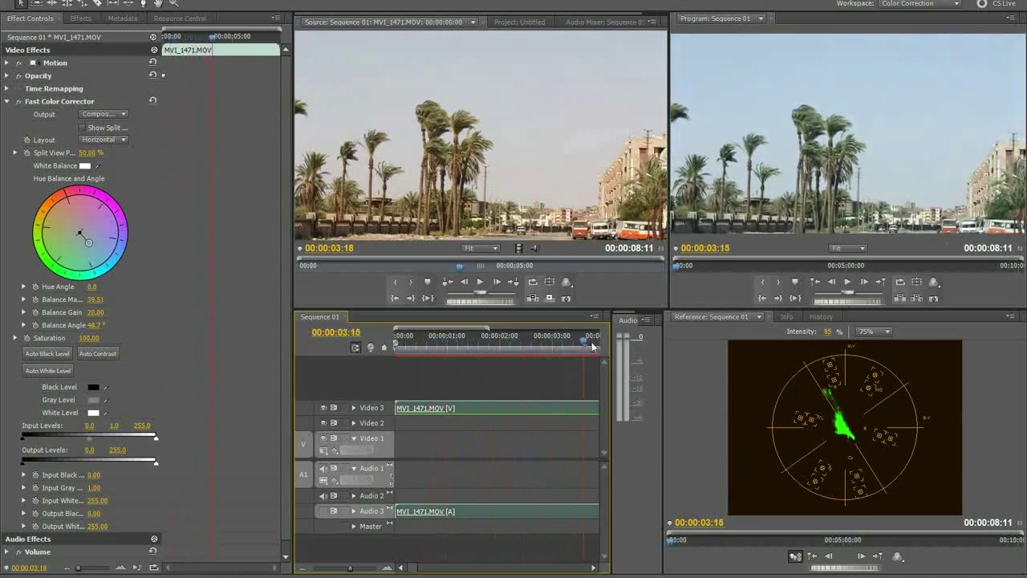
pyautogui.moveTo(584, 345)
pyautogui.mouseDown()
pyautogui.moveTo(487, 346)
pyautogui.moveTo(659, 349)
pyautogui.mouseUp()
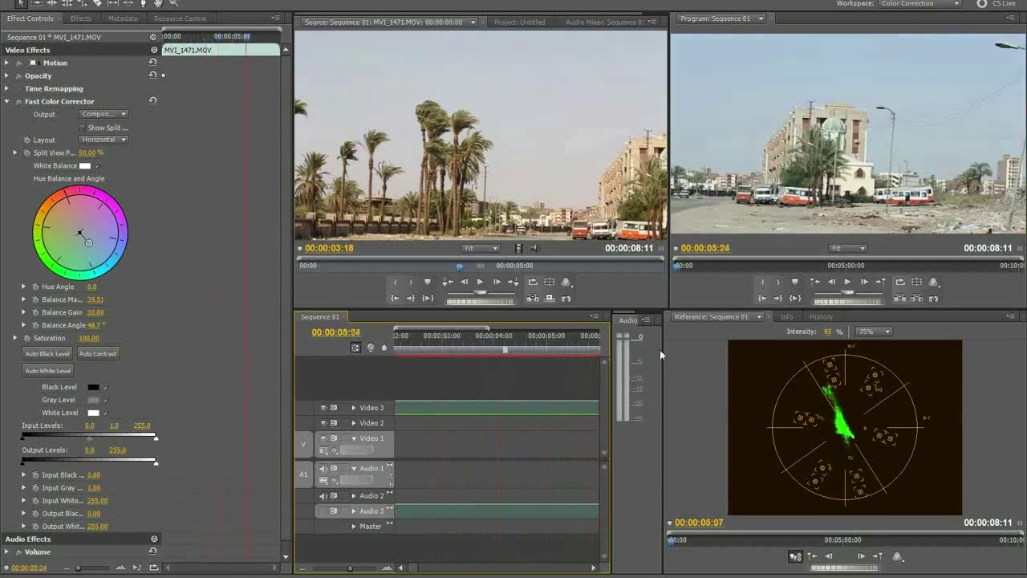
pyautogui.click(347, 571)
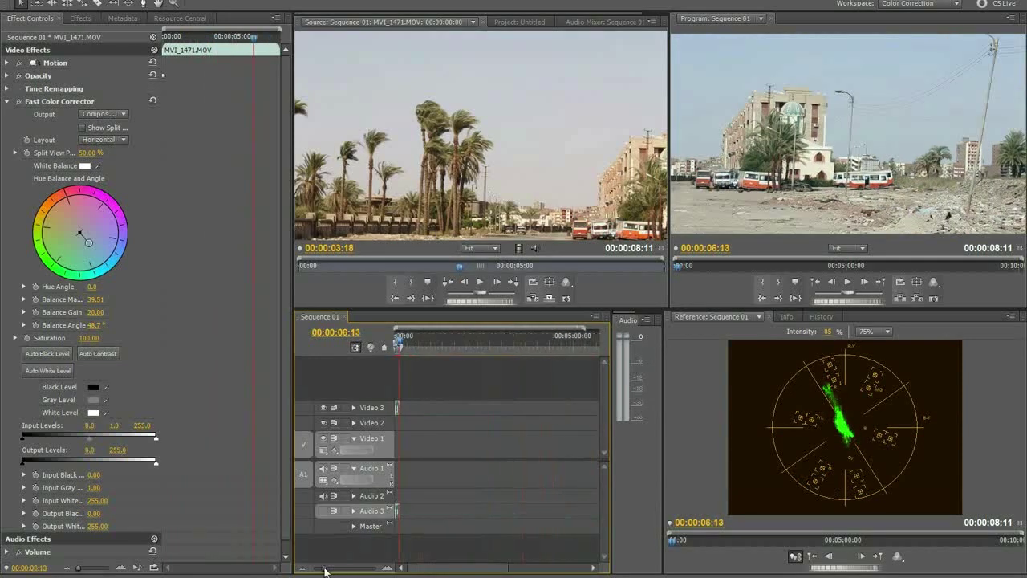
pyautogui.click(512, 349)
pyautogui.moveTo(516, 350); pyautogui.dragTo(445, 354)
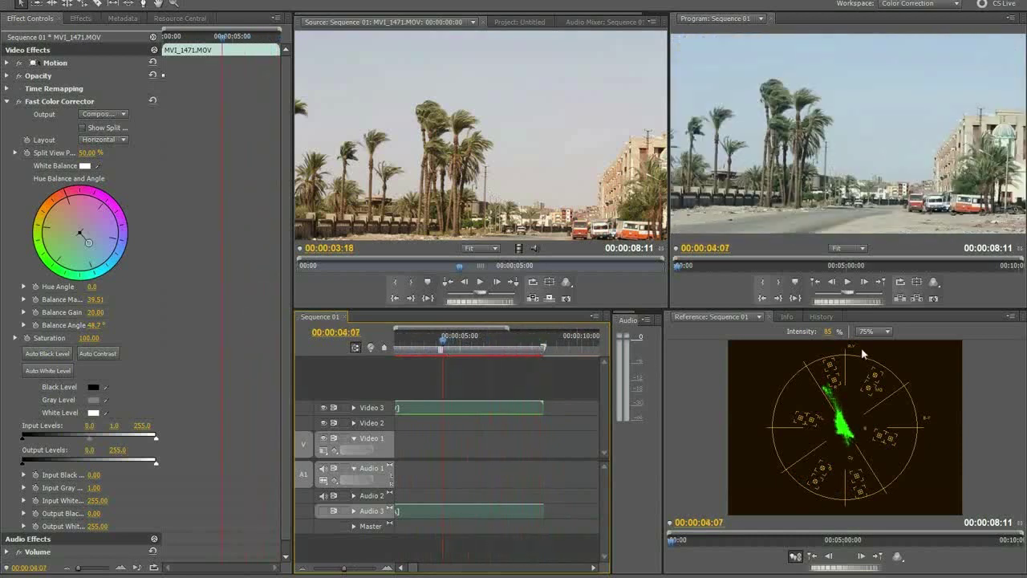
pyautogui.click(1009, 317)
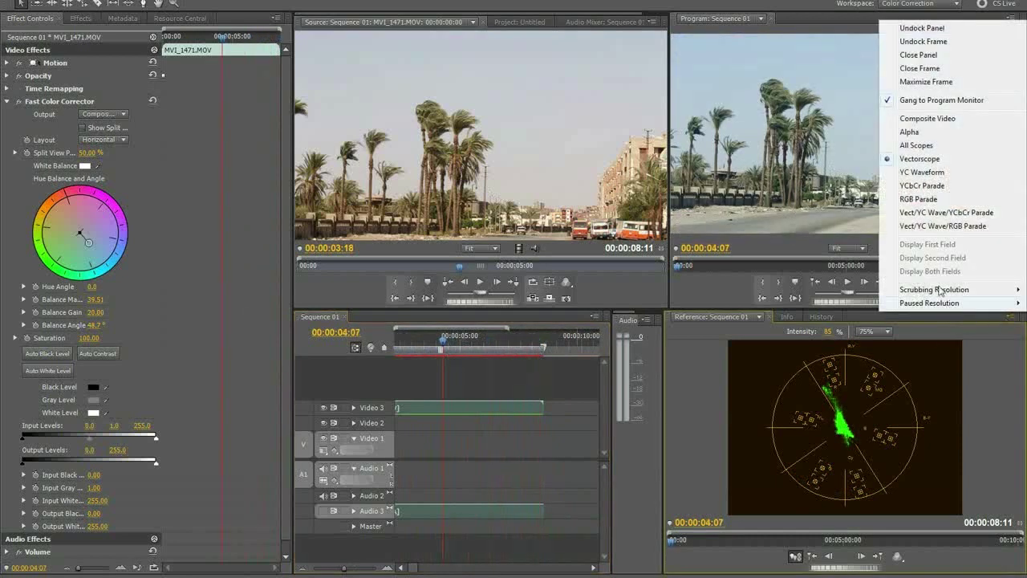
# - Switch the reference monitor to the YC Waveform display
pyautogui.click(935, 173)
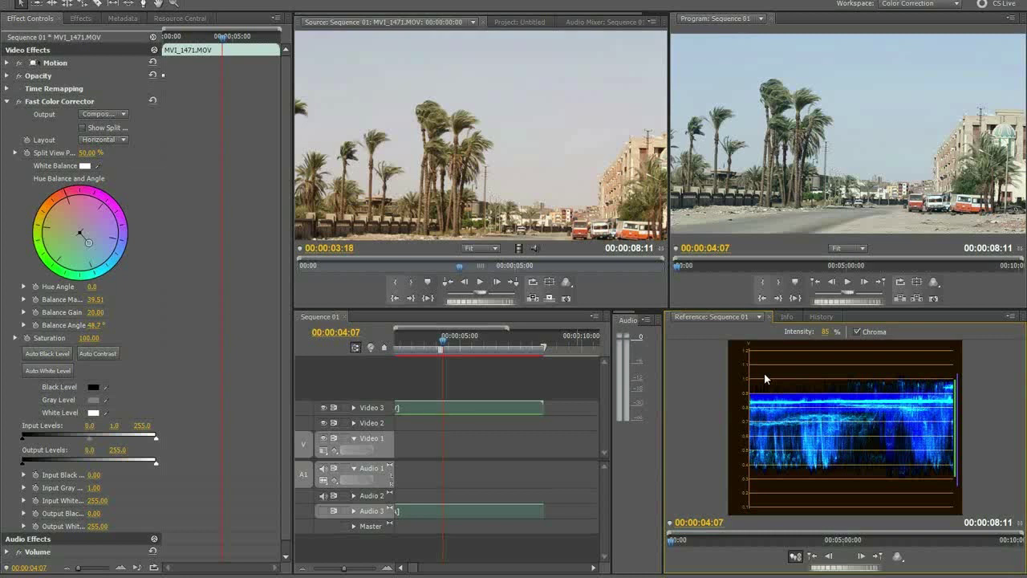
# - Preview the Fast Color Corrector output as Luma, then Mask, and return it to Composite
pyautogui.click(112, 114)
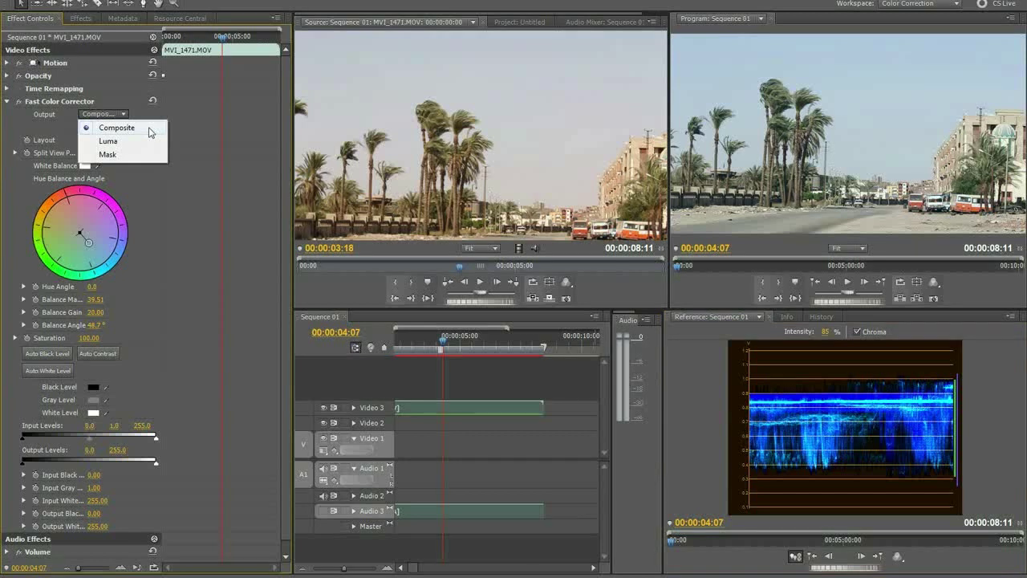
pyautogui.click(148, 140)
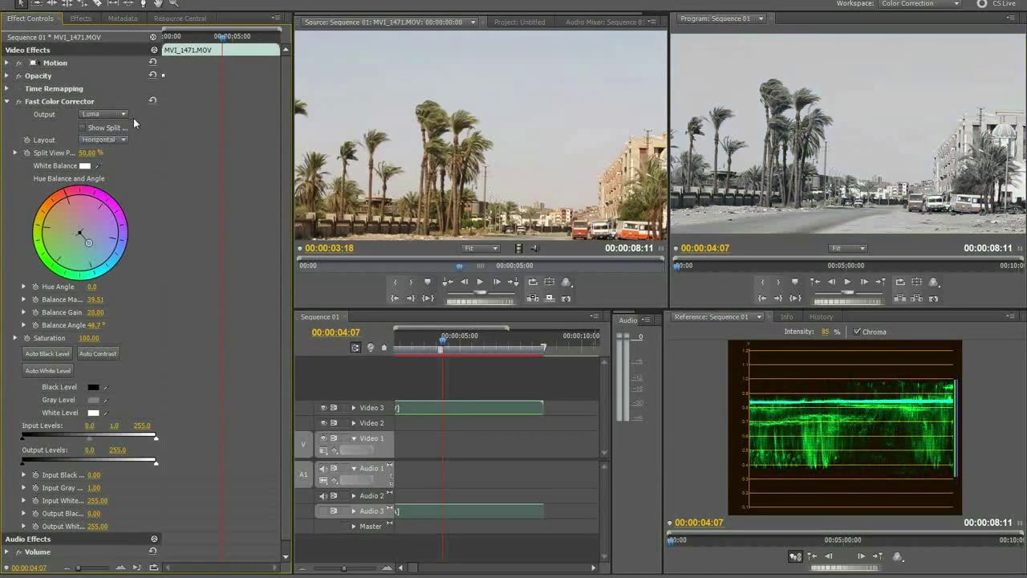
pyautogui.click(125, 115)
pyautogui.click(123, 153)
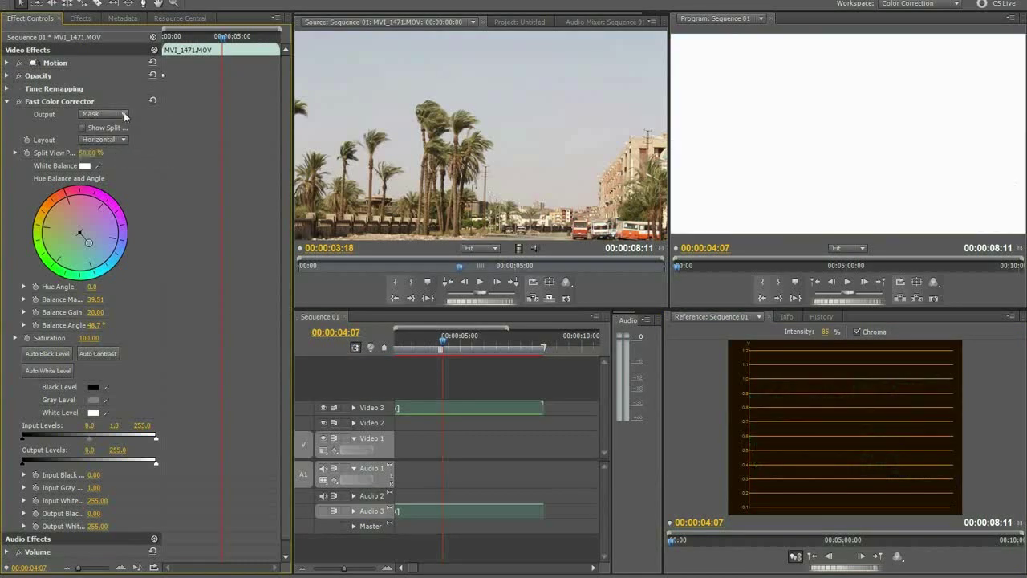
pyautogui.click(124, 114)
pyautogui.click(122, 127)
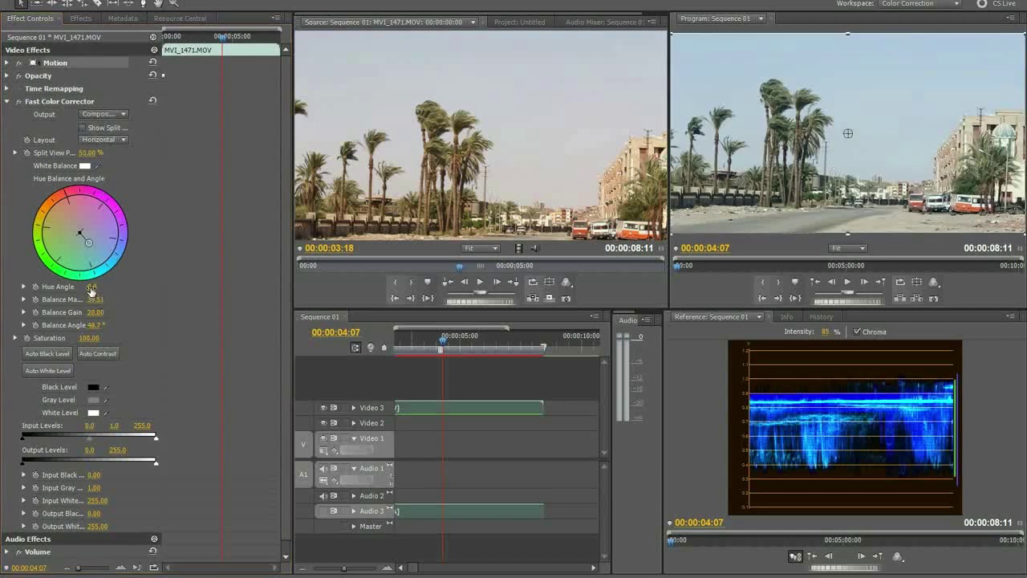
# - Try Hue Angles of 73° and 119°, reset to 0°, and push Balance Magnitude to 61.17
pyautogui.moveTo(91, 287); pyautogui.dragTo(121, 287)
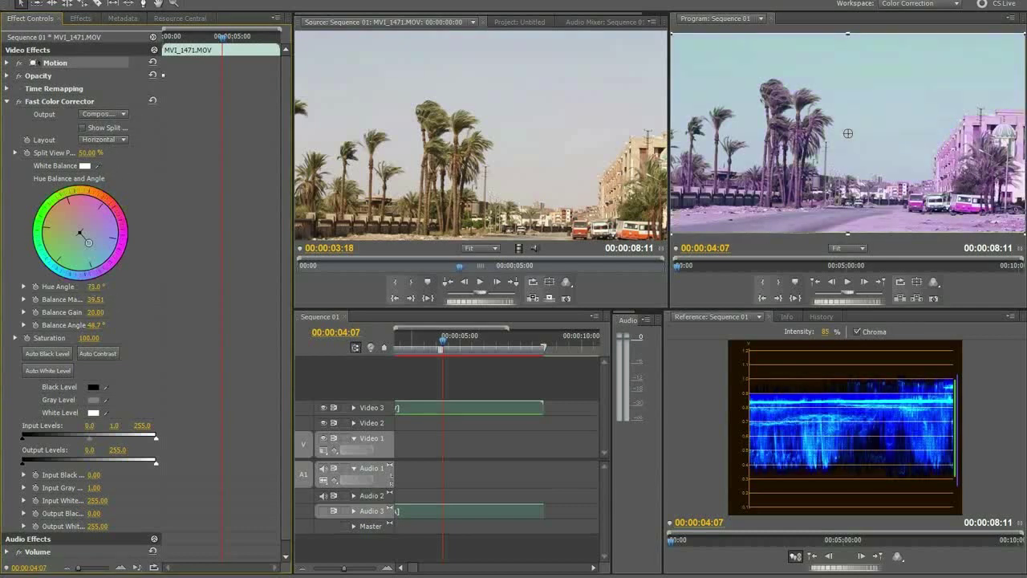
pyautogui.moveTo(120, 287); pyautogui.dragTo(156, 287)
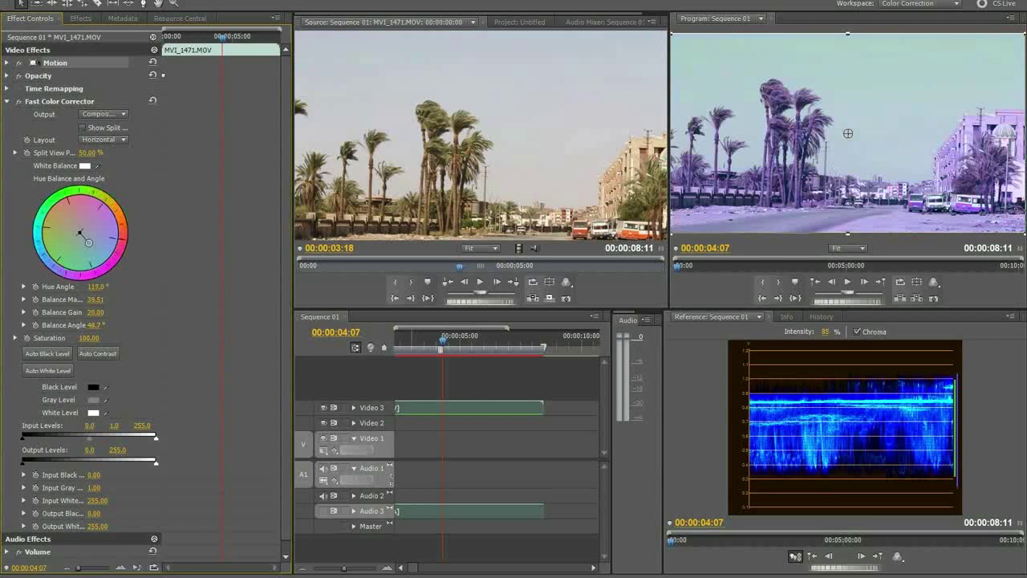
pyautogui.hotkey('ctrl', 'z')
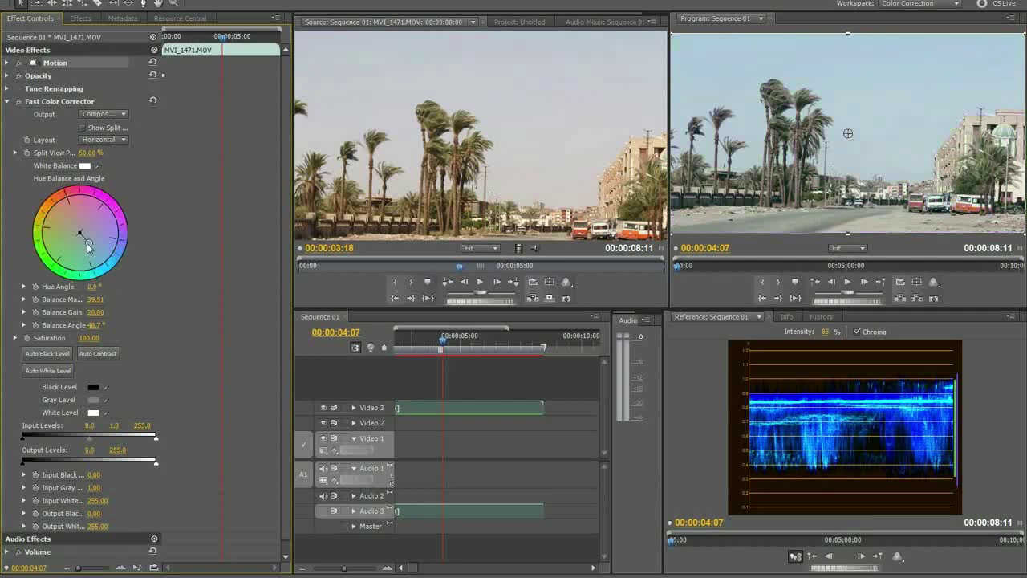
pyautogui.moveTo(91, 244); pyautogui.dragTo(63, 195)
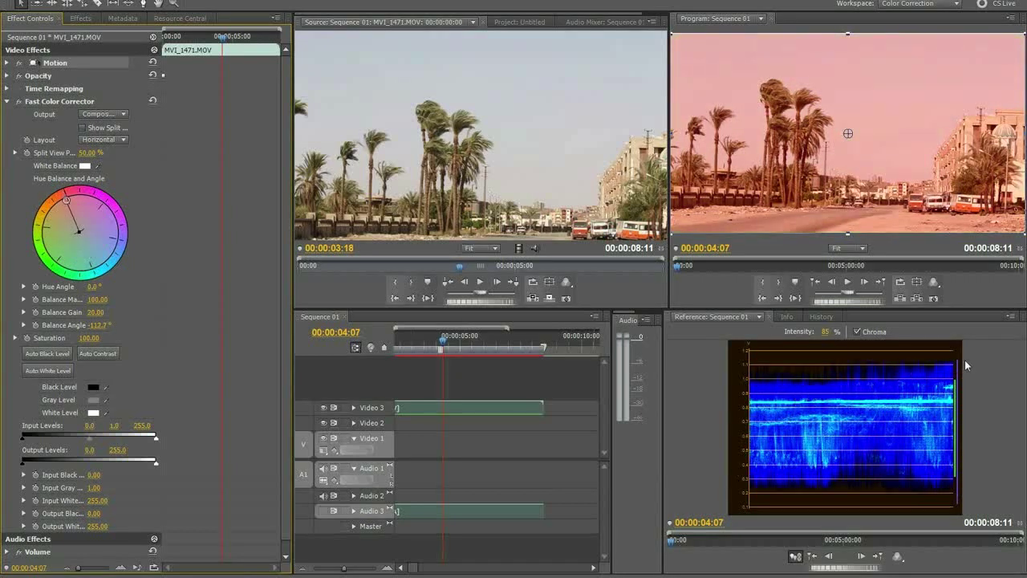
pyautogui.moveTo(67, 198)
pyautogui.mouseDown()
pyautogui.moveTo(83, 207)
pyautogui.moveTo(94, 248)
pyautogui.mouseUp()
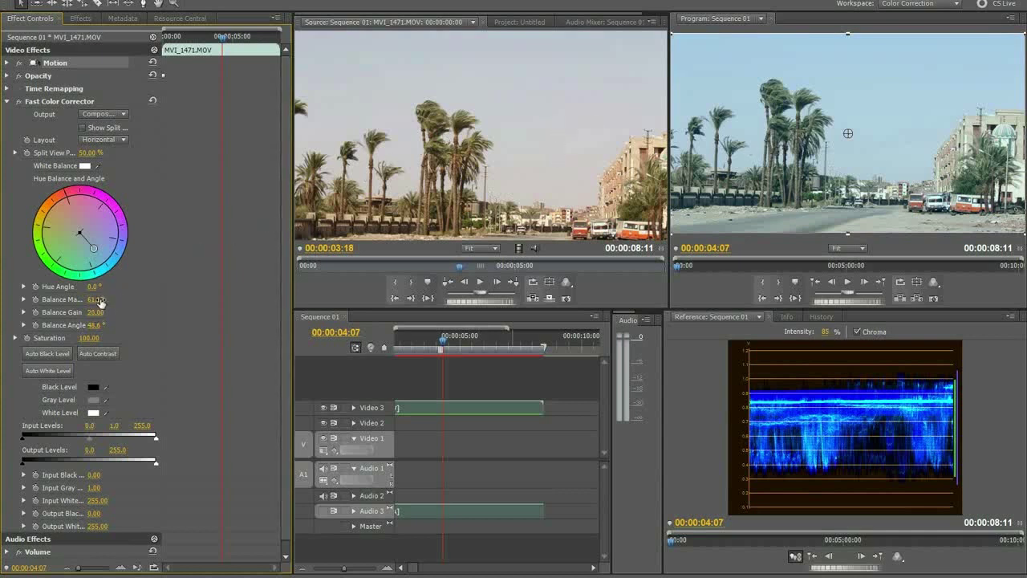
# - Keep Balance Gain at 20, set Saturation to 133, and move to frame 00:00:07:01
pyautogui.moveTo(98, 312)
pyautogui.mouseDown()
pyautogui.moveTo(114, 312)
pyautogui.moveTo(94, 312)
pyautogui.moveTo(105, 312)
pyautogui.mouseUp()
pyautogui.hotkey('ctrl', 'z')
pyautogui.moveTo(89, 338); pyautogui.dragTo(115, 337)
pyautogui.hotkey('ctrl', 'z')
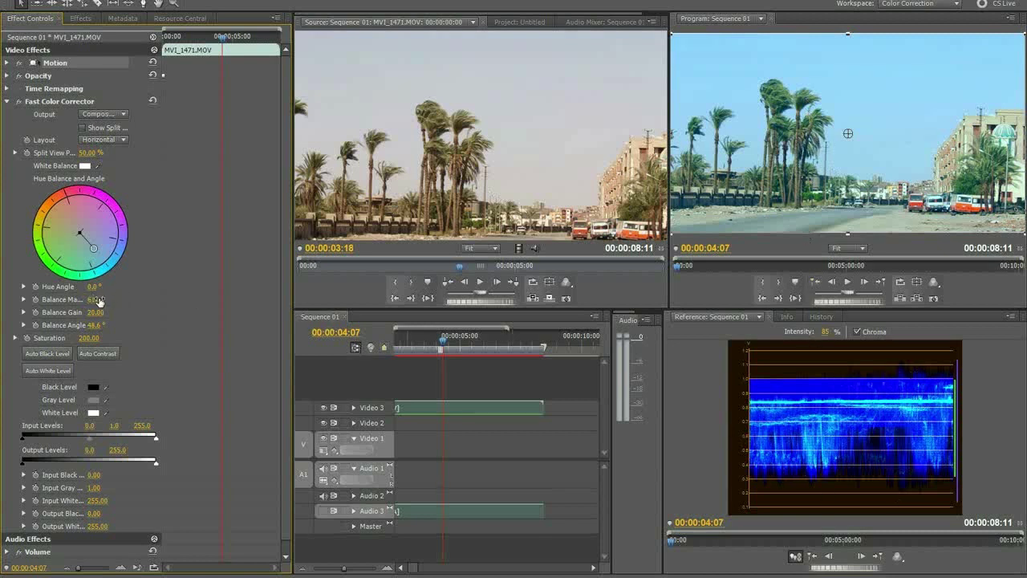
pyautogui.moveTo(100, 338); pyautogui.dragTo(86, 337)
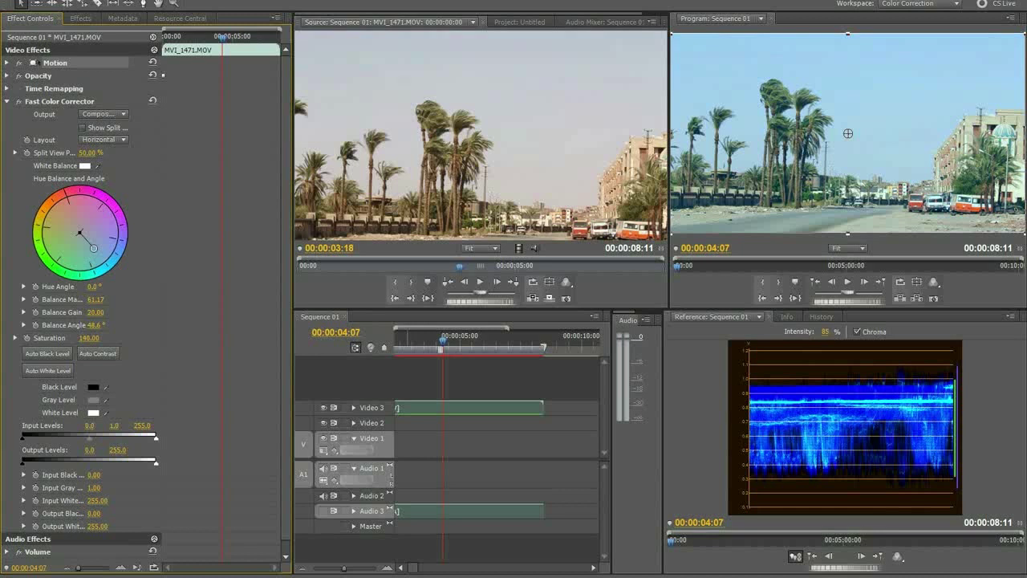
pyautogui.moveTo(89, 338); pyautogui.dragTo(132, 362)
pyautogui.press('Right')
pyautogui.moveTo(489, 346); pyautogui.dragTo(510, 343)
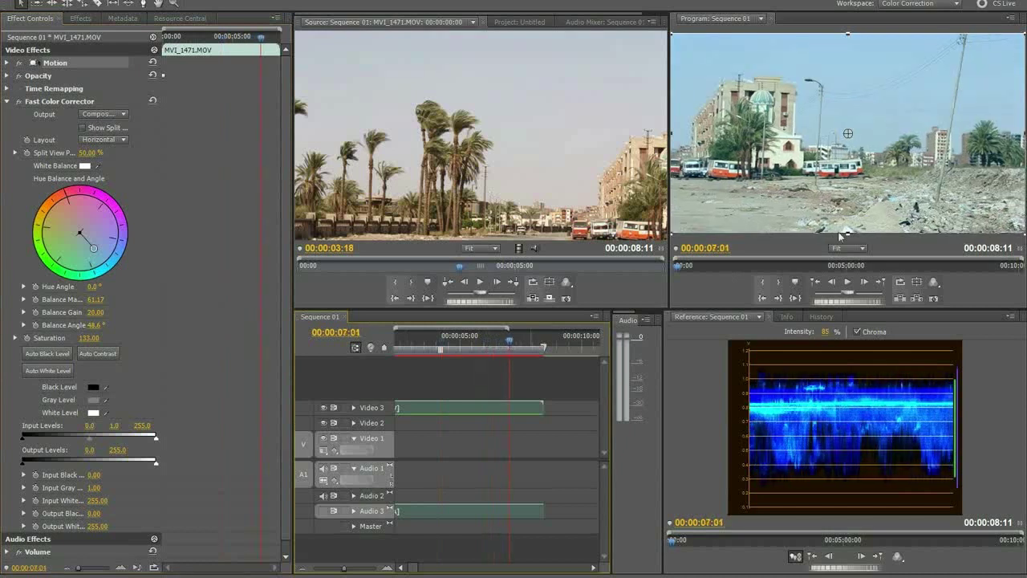
# - Sample shadows and highlights in the Program monitor with the Black and White Level eyedroppers, setting white to 238
pyautogui.moveTo(109, 387); pyautogui.dragTo(899, 439)
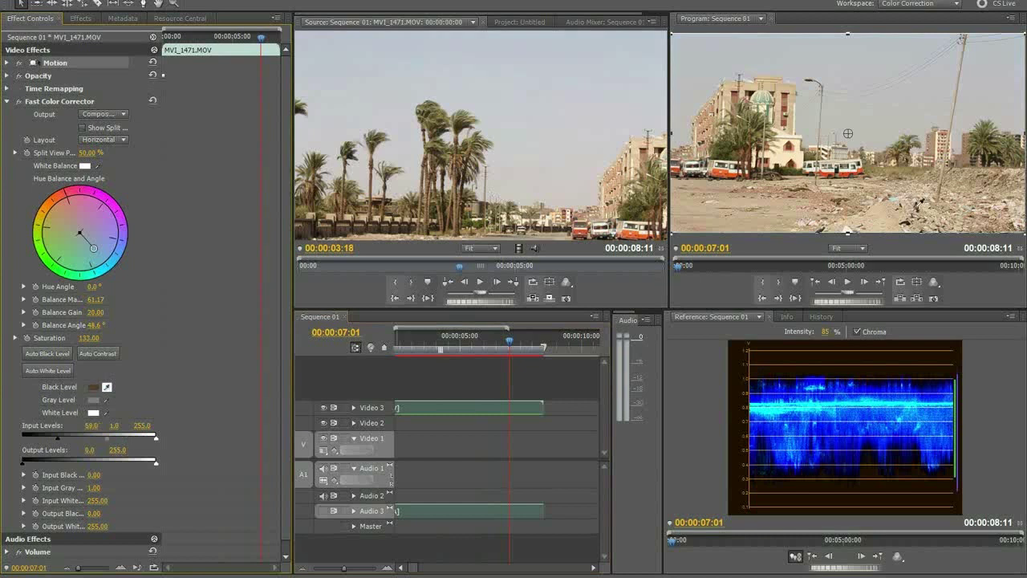
pyautogui.moveTo(922, 206); pyautogui.dragTo(923, 199)
pyautogui.moveTo(922, 201); pyautogui.dragTo(692, 181)
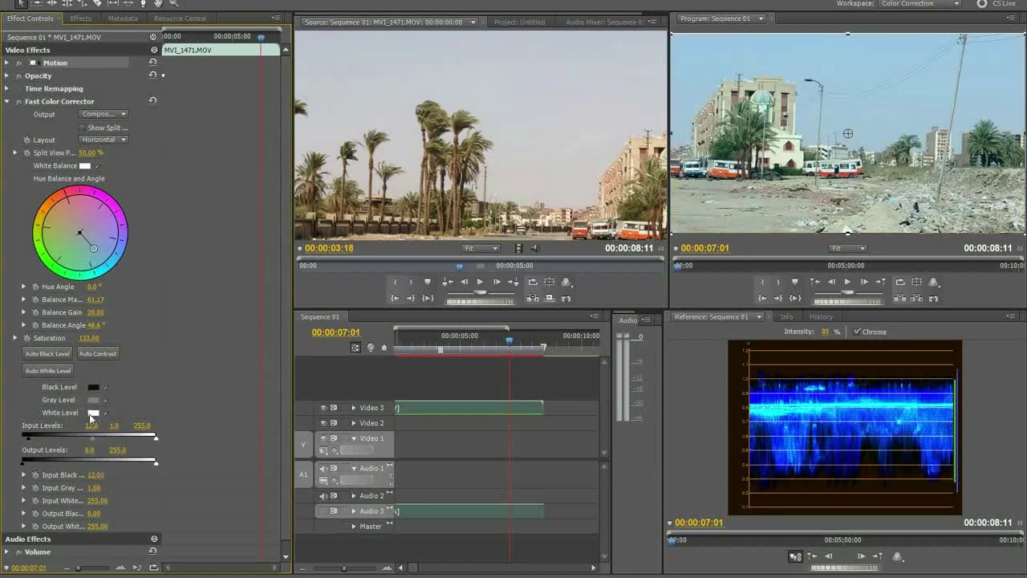
pyautogui.moveTo(106, 413); pyautogui.dragTo(753, 178)
pyautogui.moveTo(847, 133); pyautogui.dragTo(849, 171)
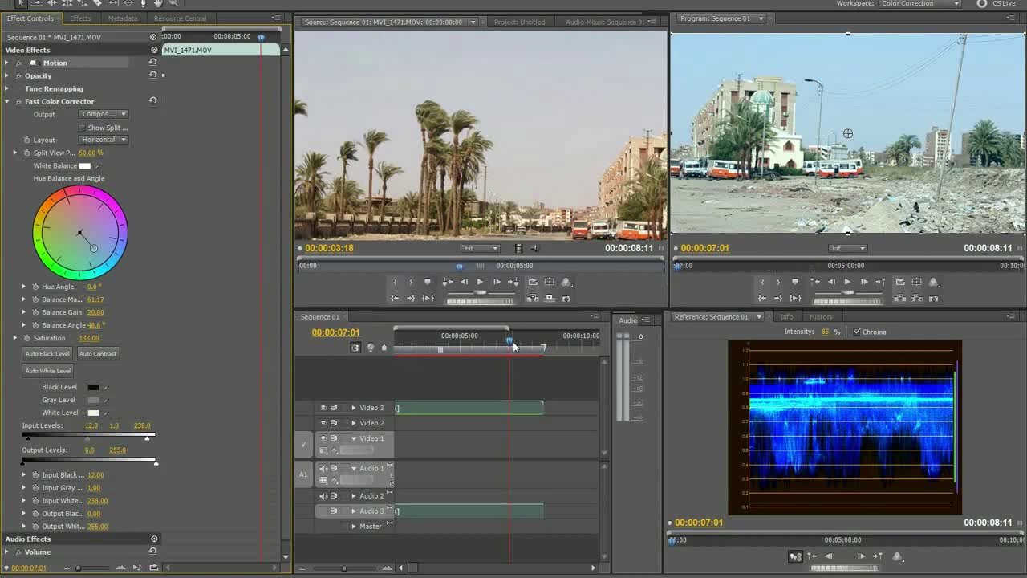
pyautogui.moveTo(511, 340)
pyautogui.mouseDown()
pyautogui.moveTo(485, 341)
pyautogui.moveTo(496, 341)
pyautogui.mouseUp()
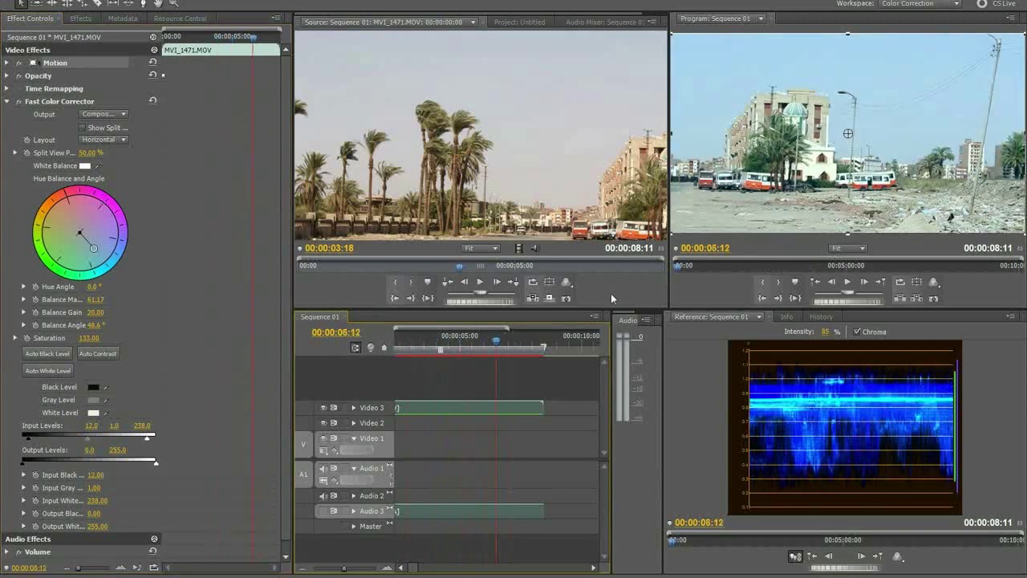
# - Fine-tune the input black level and resample the black point to settle it at 15
pyautogui.scroll(-1, 200, 420)
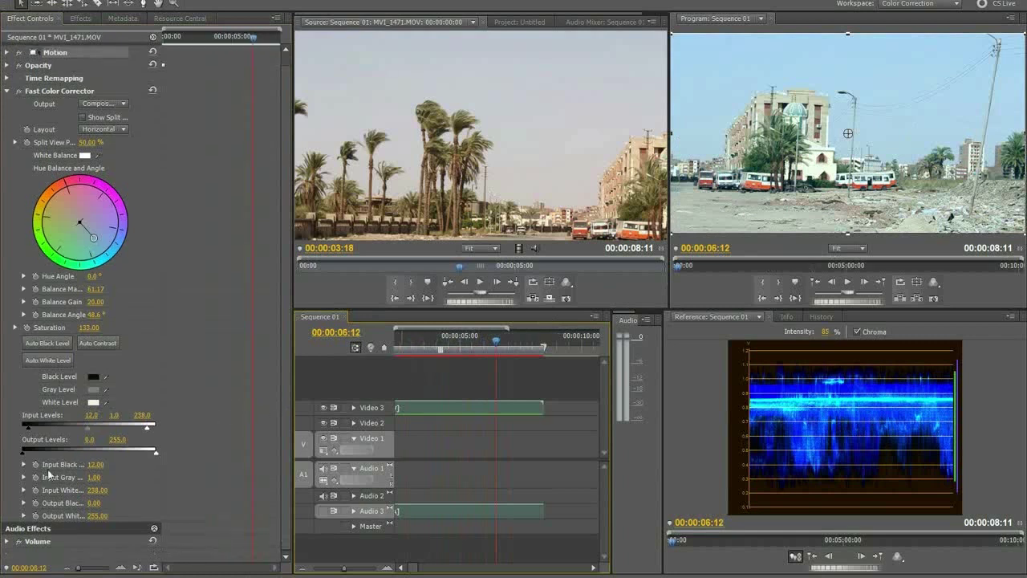
pyautogui.moveTo(89, 463); pyautogui.dragTo(93, 464)
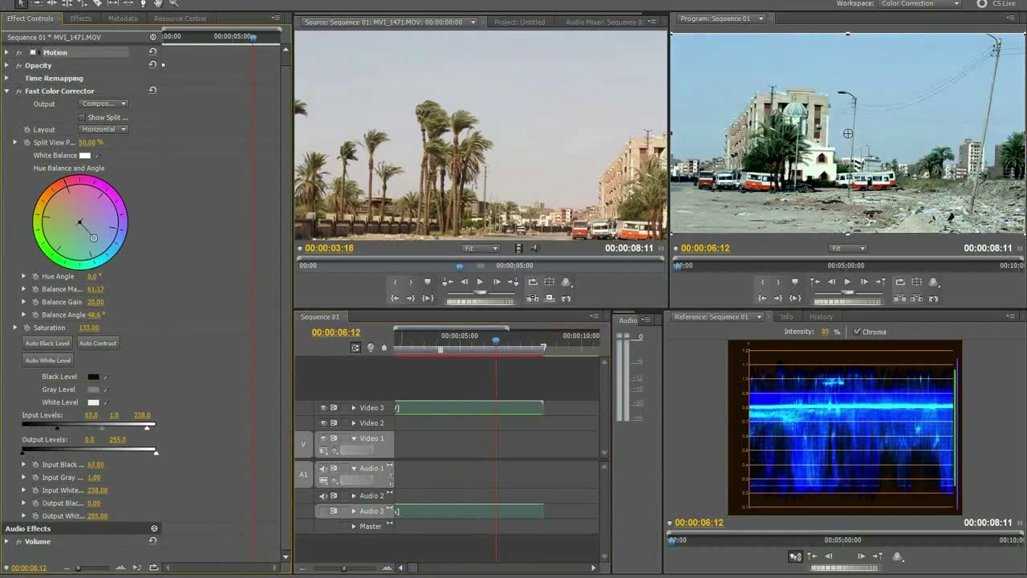
pyautogui.moveTo(28, 428); pyautogui.dragTo(26, 428)
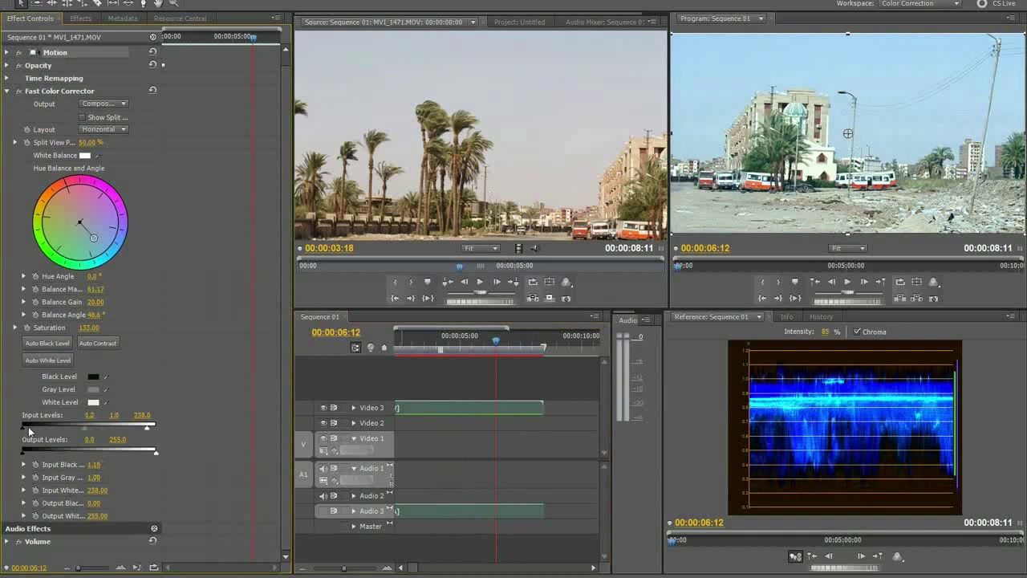
pyautogui.click(110, 375)
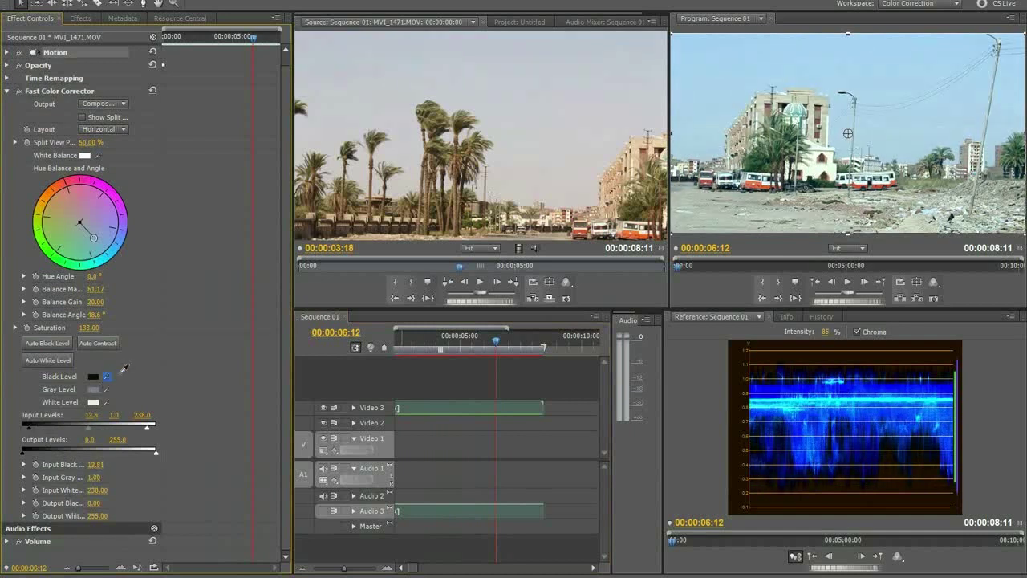
pyautogui.click(711, 185)
pyautogui.moveTo(740, 182); pyautogui.dragTo(731, 191)
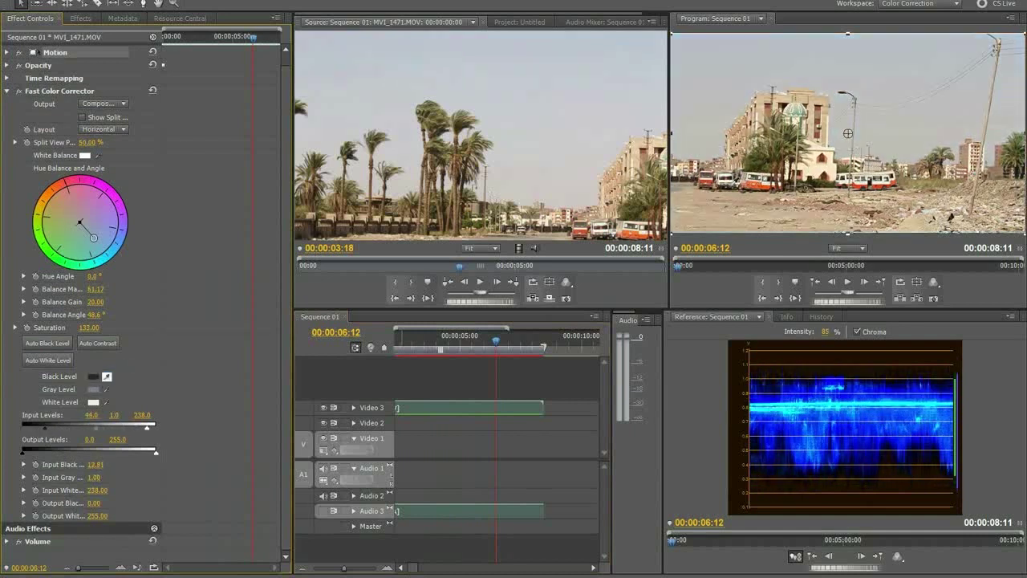
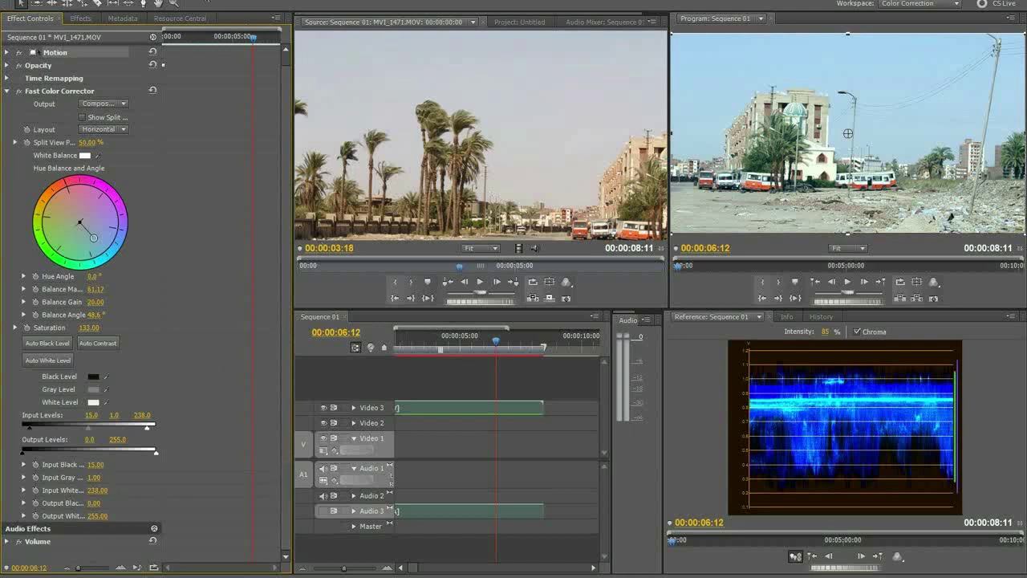
# - Switch to the Editing workspace and apply Three-Way Color Corrector to the Video 3 clip
pyautogui.click(943, 4)
pyautogui.click(895, 45)
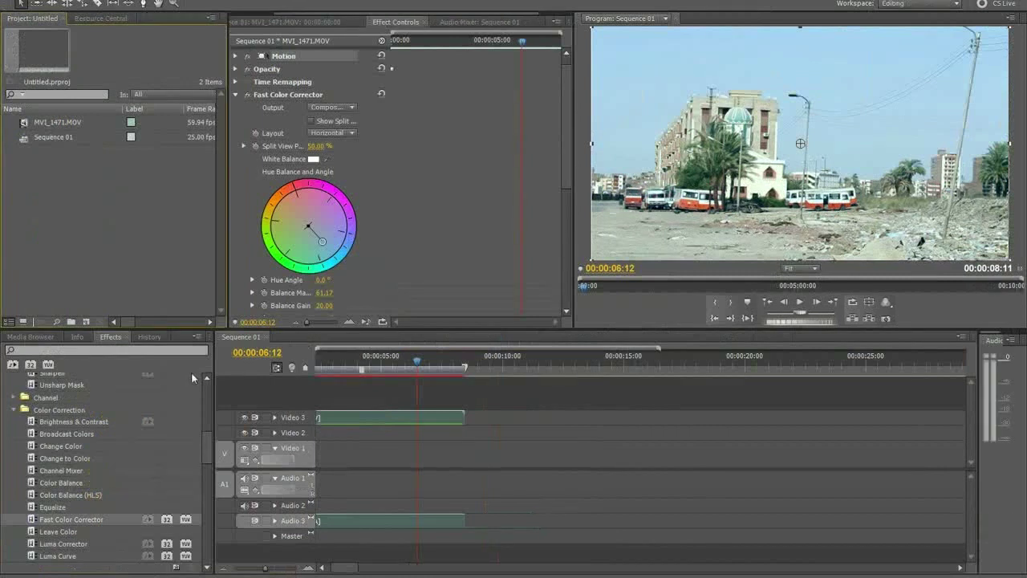
pyautogui.scroll(-1, 81, 525)
pyautogui.scroll(-2, 81, 525)
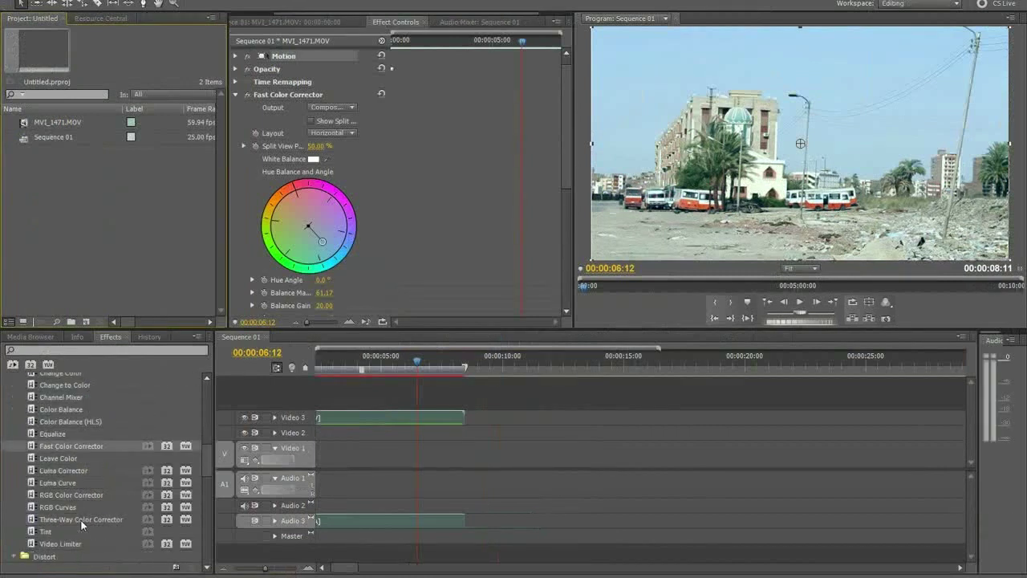
pyautogui.moveTo(82, 520); pyautogui.dragTo(350, 415)
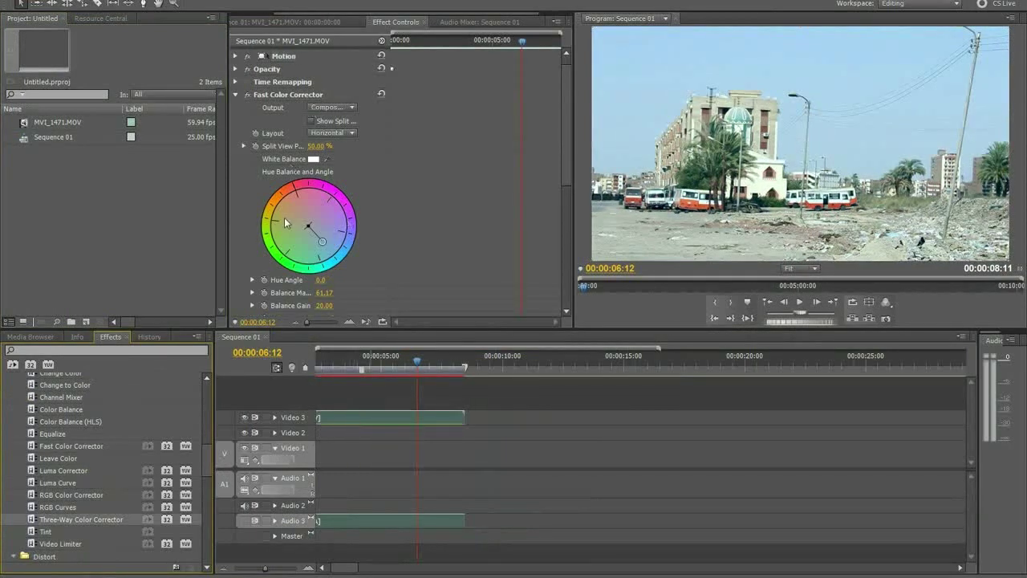
# - Expand Three-Way Color Corrector, set Output to Tonal Range, and nudge the highlights balance
pyautogui.click(236, 105)
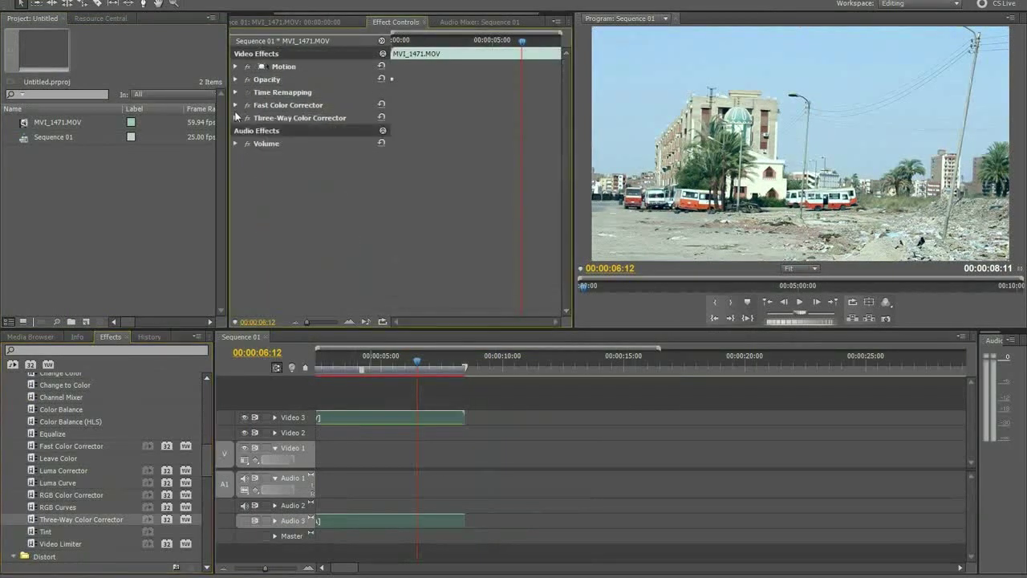
pyautogui.click(238, 119)
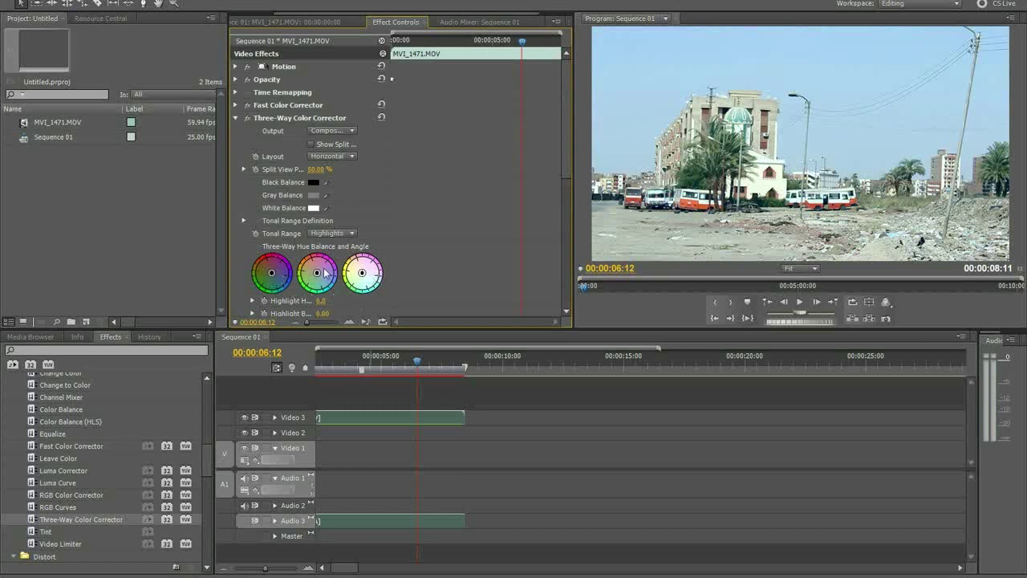
pyautogui.click(352, 131)
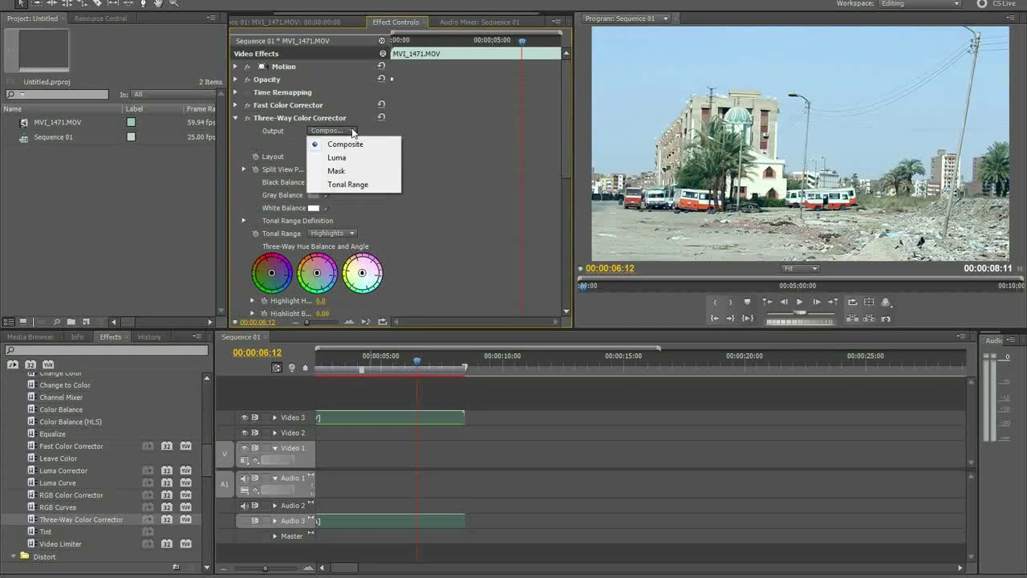
pyautogui.click(367, 190)
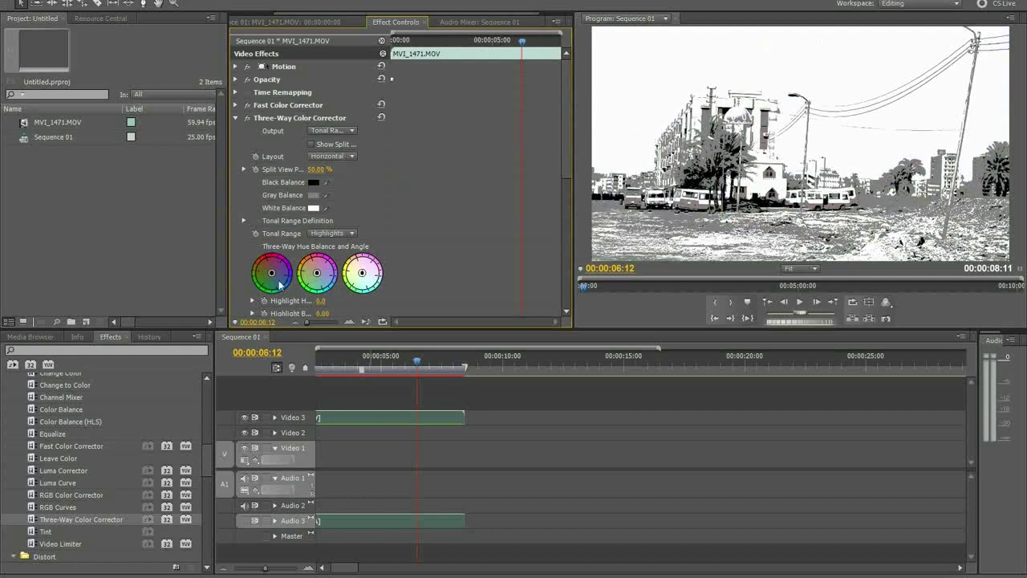
pyautogui.moveTo(273, 275); pyautogui.dragTo(278, 276)
# - Adjust the highlights balance to about 56.85, comparing Composite and Tonal Range outputs
pyautogui.click(350, 132)
pyautogui.click(353, 143)
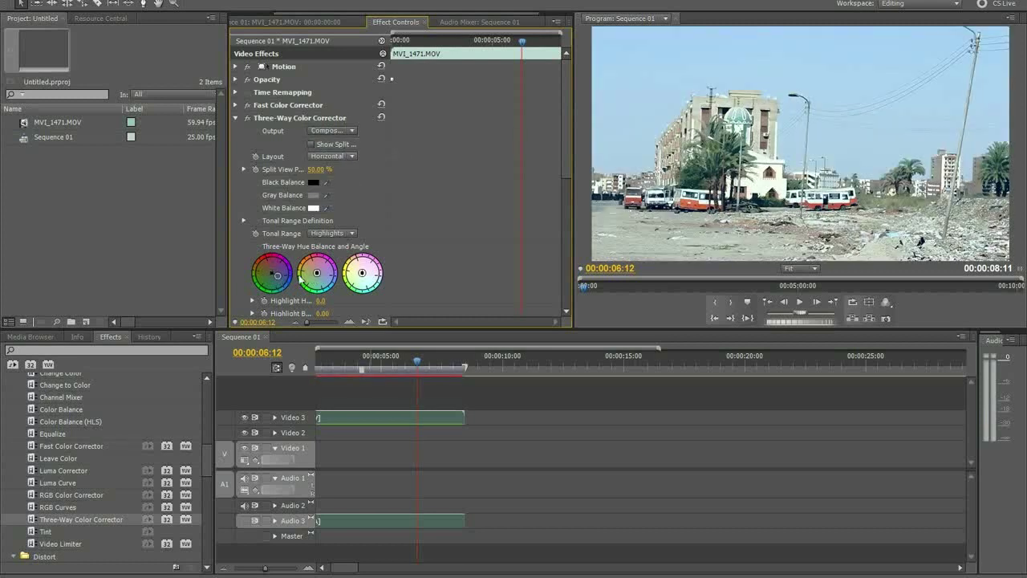
pyautogui.moveTo(278, 276); pyautogui.dragTo(281, 285)
pyautogui.click(353, 132)
pyautogui.click(353, 185)
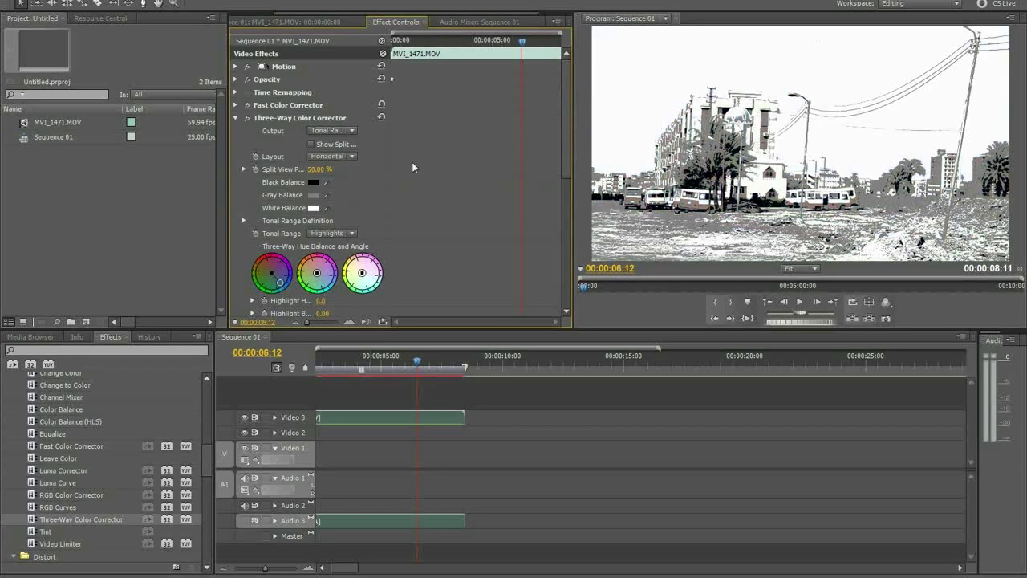
pyautogui.click(339, 131)
pyautogui.click(343, 145)
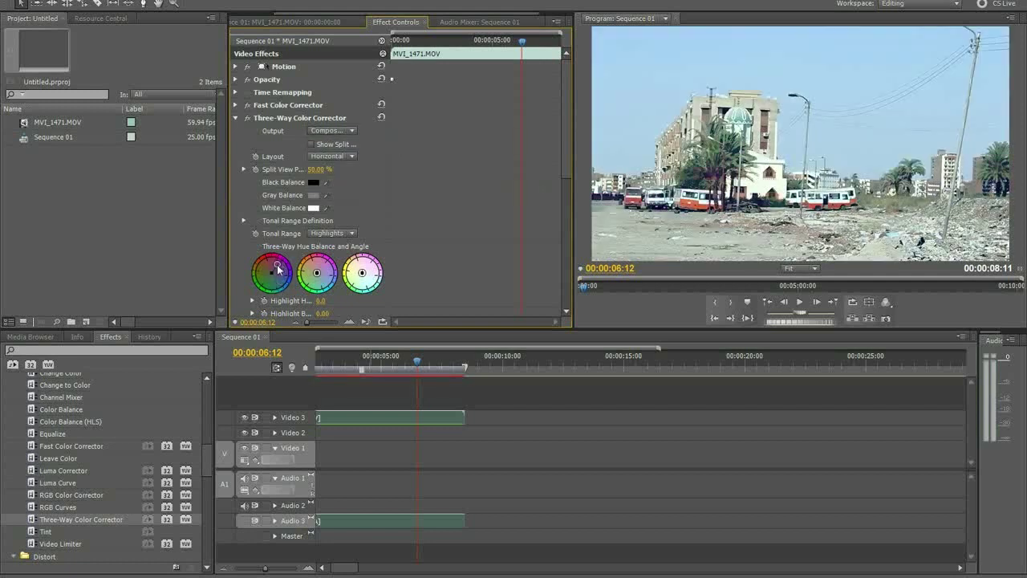
pyautogui.moveTo(256, 287); pyautogui.dragTo(269, 278)
pyautogui.moveTo(362, 276); pyautogui.dragTo(369, 281)
pyautogui.moveTo(369, 281); pyautogui.dragTo(364, 277)
# - Keep the tonal range on Highlights and tint the highlights pinkish in Composite view
pyautogui.click(351, 234)
pyautogui.click(343, 193)
pyautogui.click(352, 137)
pyautogui.click(348, 184)
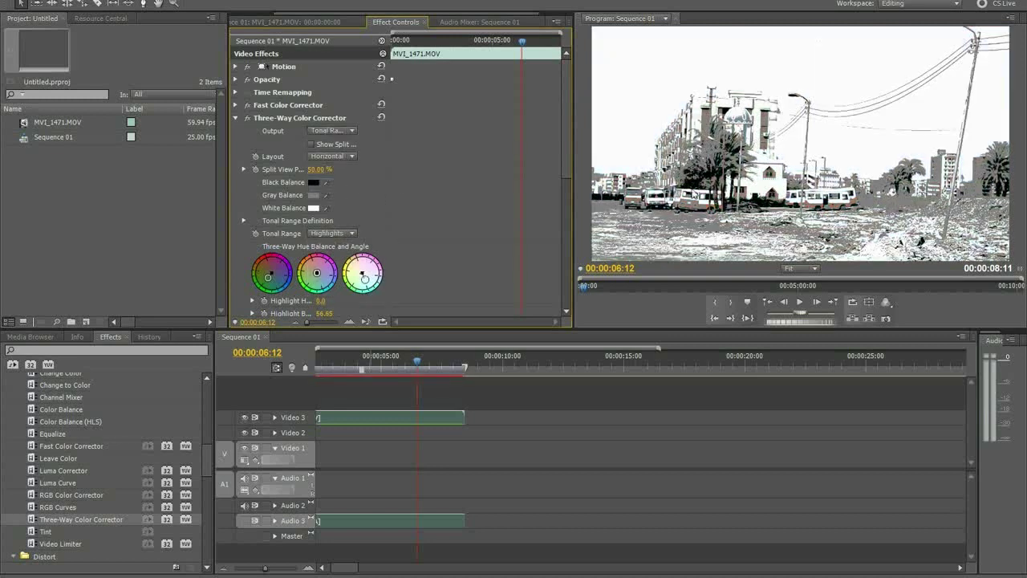
pyautogui.click(346, 131)
pyautogui.click(347, 143)
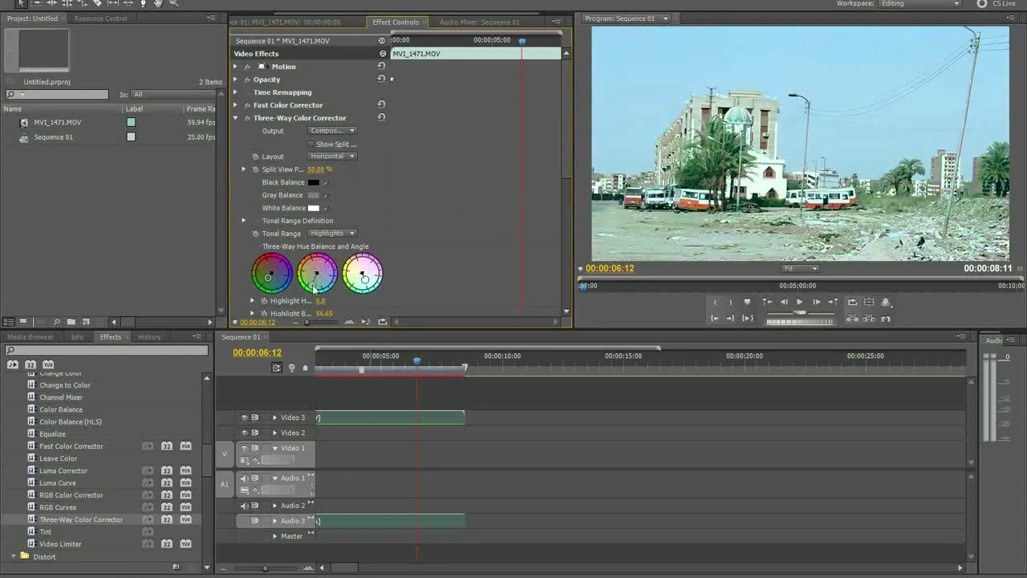
pyautogui.moveTo(312, 262)
pyautogui.mouseDown()
pyautogui.moveTo(325, 264)
pyautogui.moveTo(319, 277)
pyautogui.mouseUp()
# - Reveal Split View Percent, hide Tonal Range Definition, and try the black and white balance eyedroppers
pyautogui.click(244, 220)
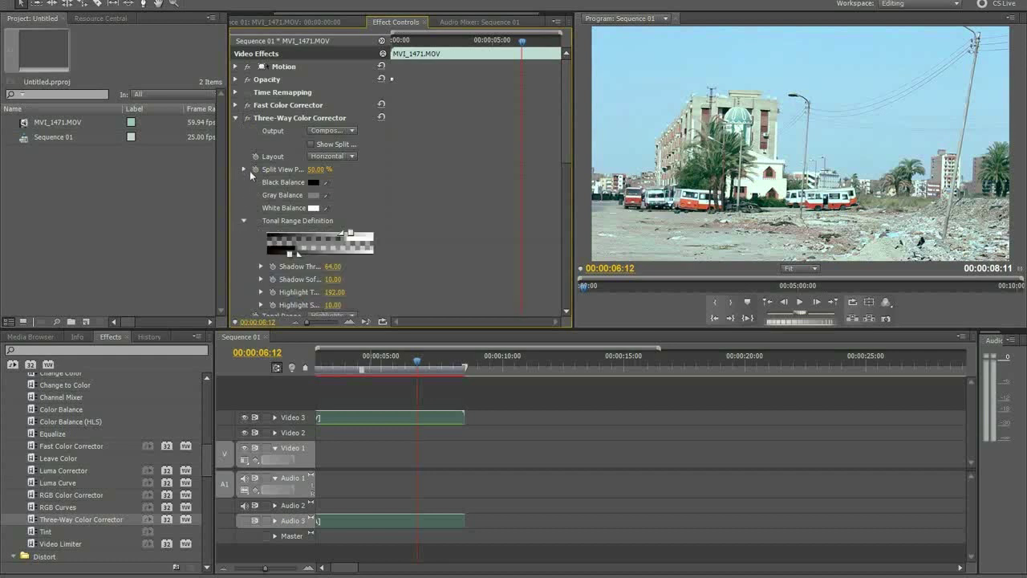
pyautogui.click(246, 170)
pyautogui.click(242, 242)
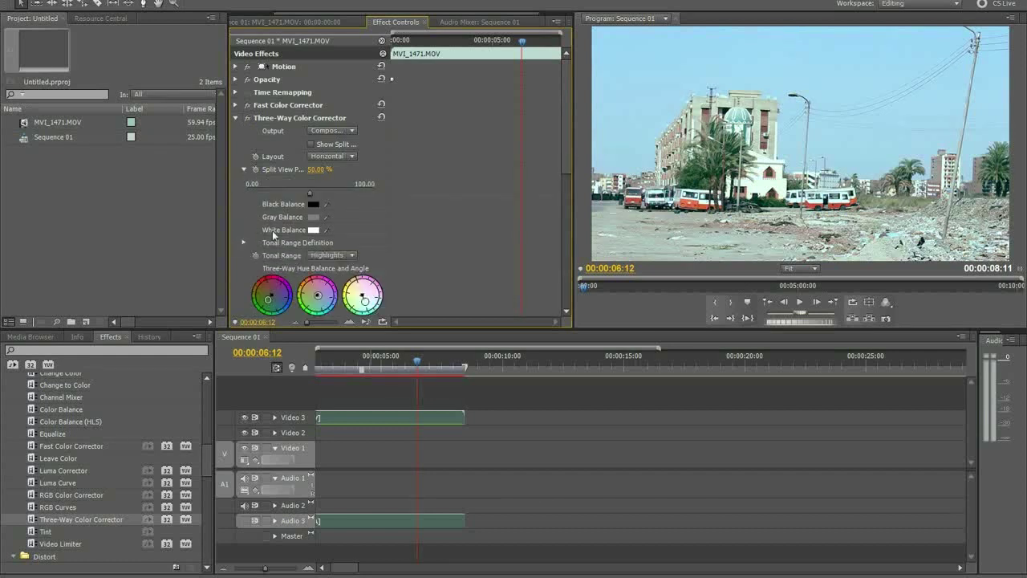
pyautogui.click(330, 200)
pyautogui.moveTo(326, 204); pyautogui.dragTo(435, 203)
pyautogui.moveTo(329, 228); pyautogui.dragTo(676, 210)
# - Nudge the highlights balance on the Tonal Range map, then return Output to Composite
pyautogui.click(350, 135)
pyautogui.click(350, 185)
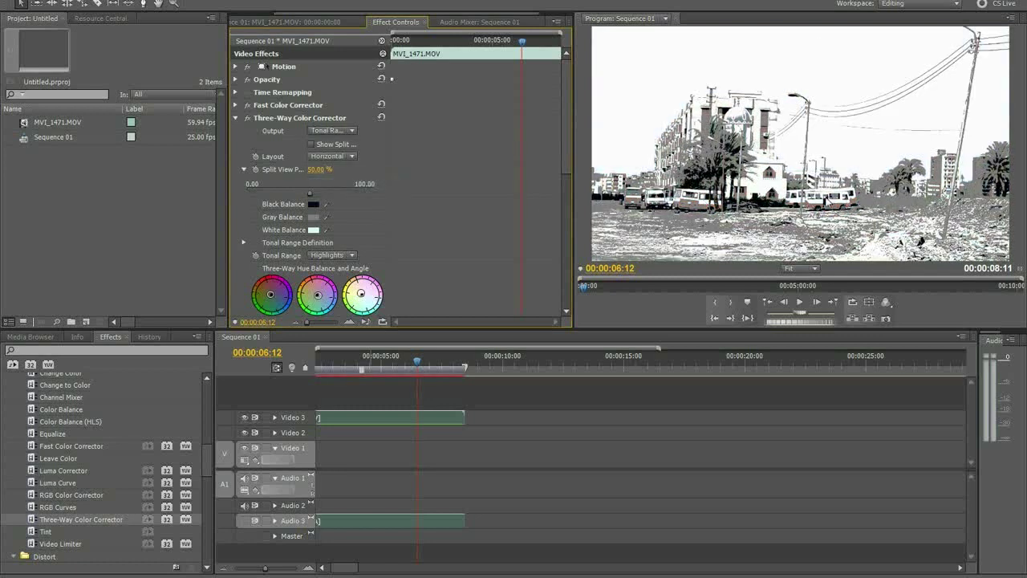
pyautogui.moveTo(364, 293); pyautogui.dragTo(359, 296)
pyautogui.click(345, 130)
pyautogui.click(353, 142)
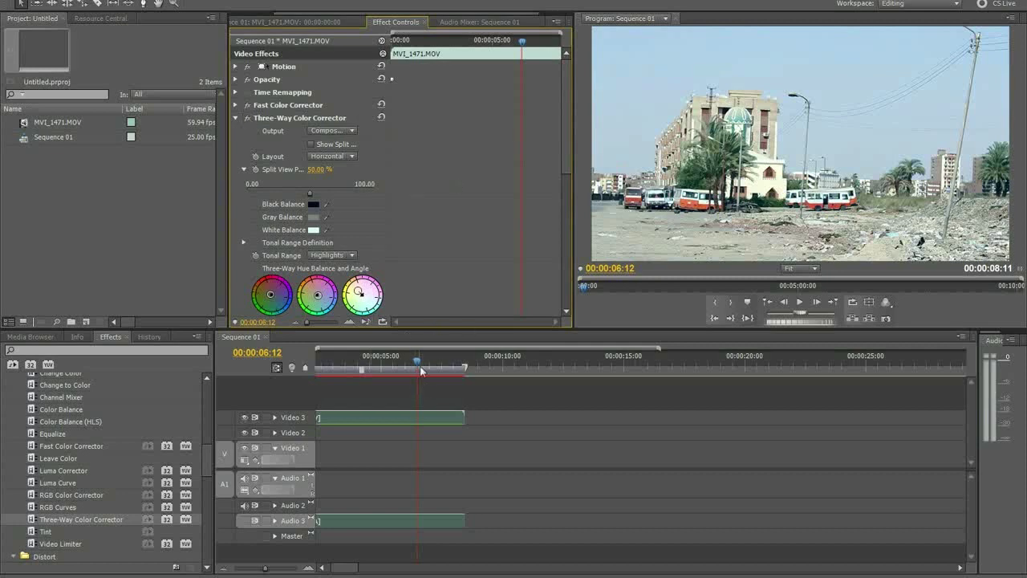
pyautogui.moveTo(423, 367)
pyautogui.mouseDown()
pyautogui.moveTo(301, 369)
pyautogui.moveTo(460, 365)
pyautogui.mouseUp()
# - Delete the Video 3 and Audio 3 clips from Sequence 01
pyautogui.scroll(2, 637, 237)
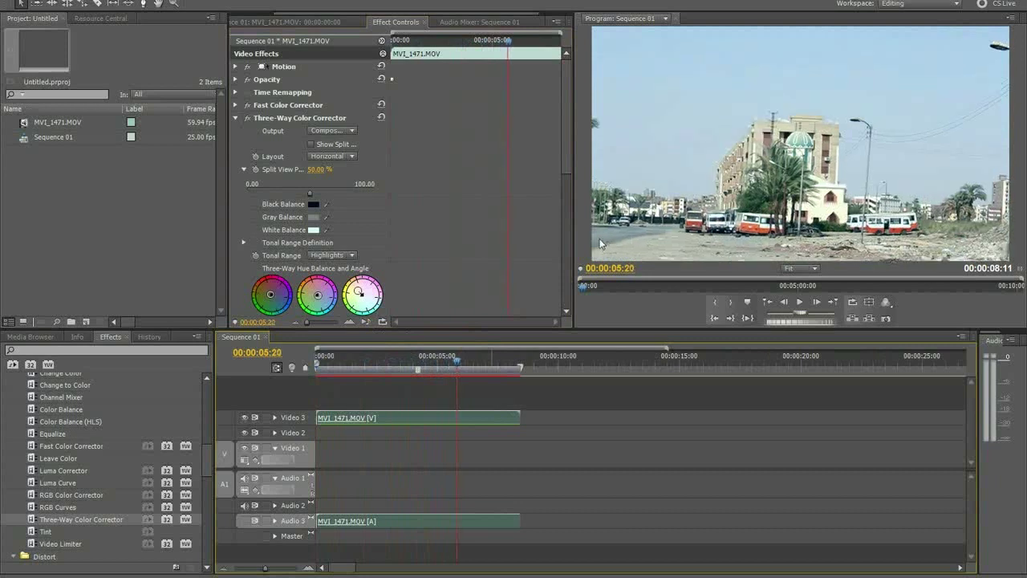
pyautogui.scroll(-5, 514, 292)
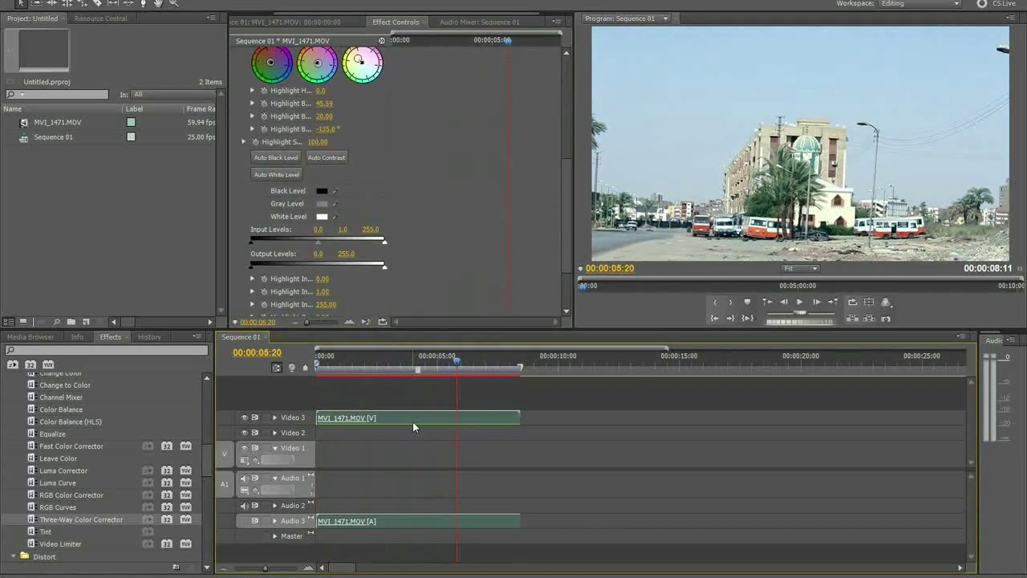
pyautogui.scroll(-2, 439, 412)
pyautogui.scroll(2, 438, 406)
pyautogui.click(426, 408)
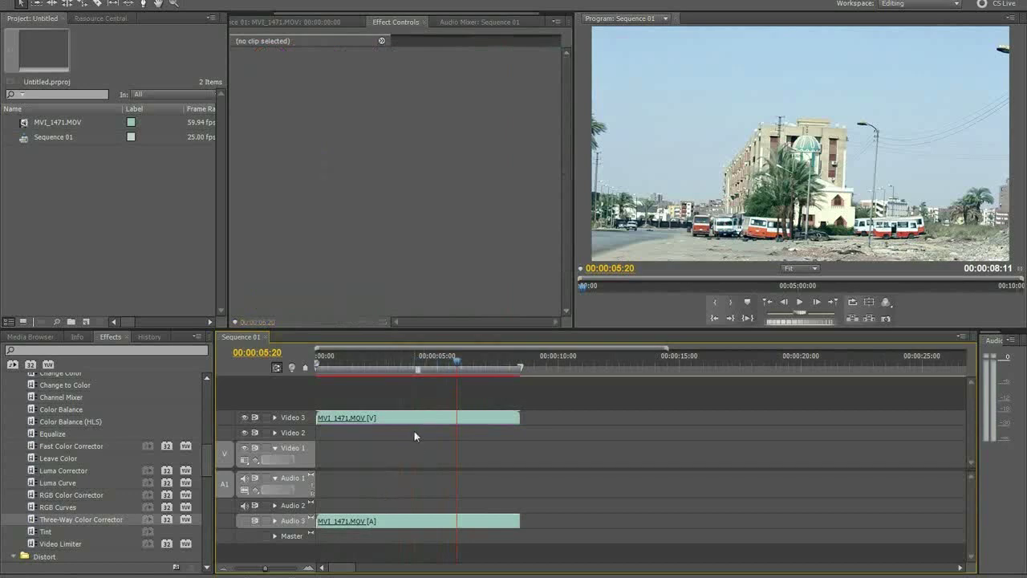
pyautogui.click(412, 419)
pyautogui.press('Delete')
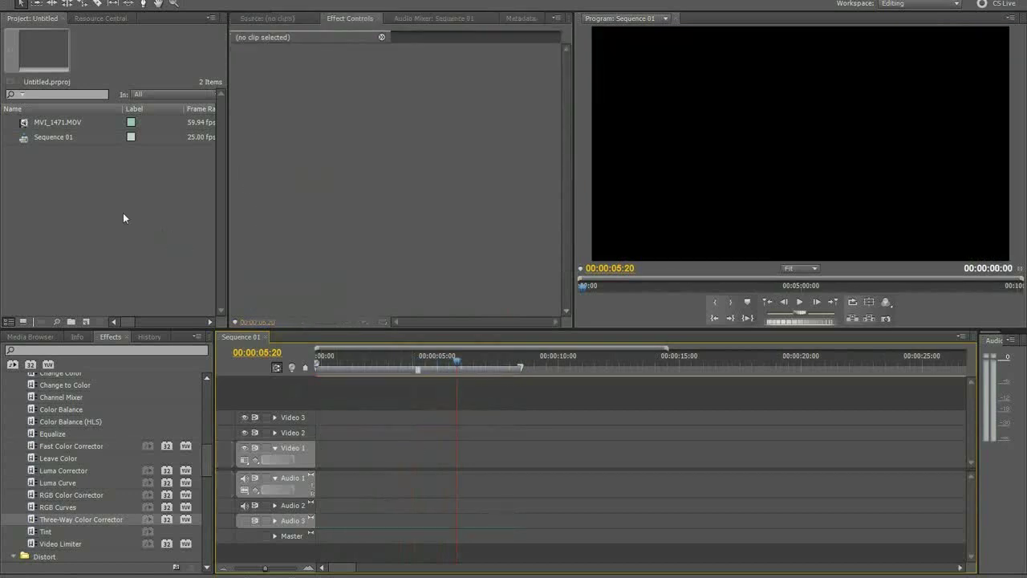
# - Import MVI_1461.MOV into the project
pyautogui.doubleClick(65, 180)
pyautogui.click(275, 189)
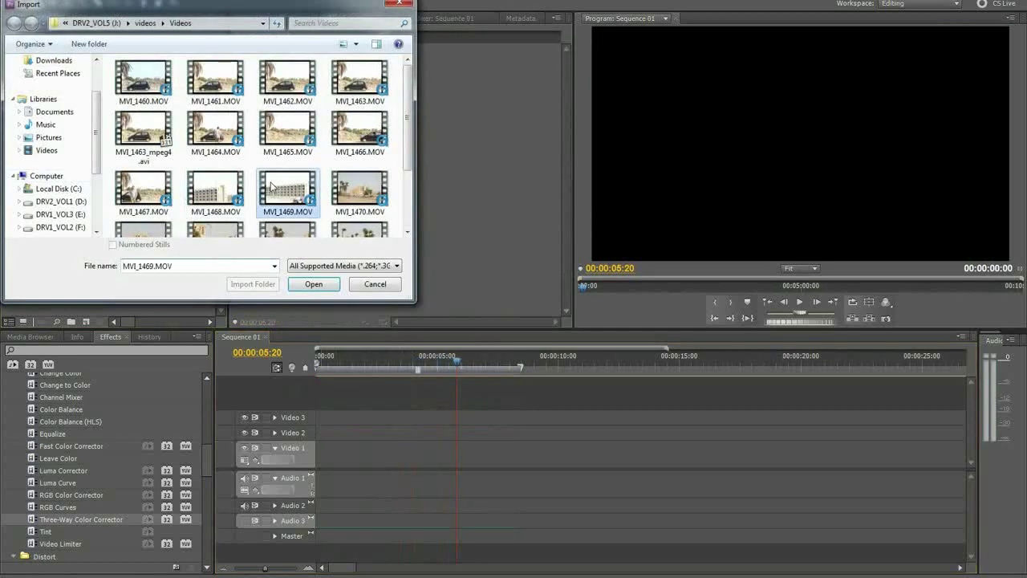
pyautogui.doubleClick(217, 95)
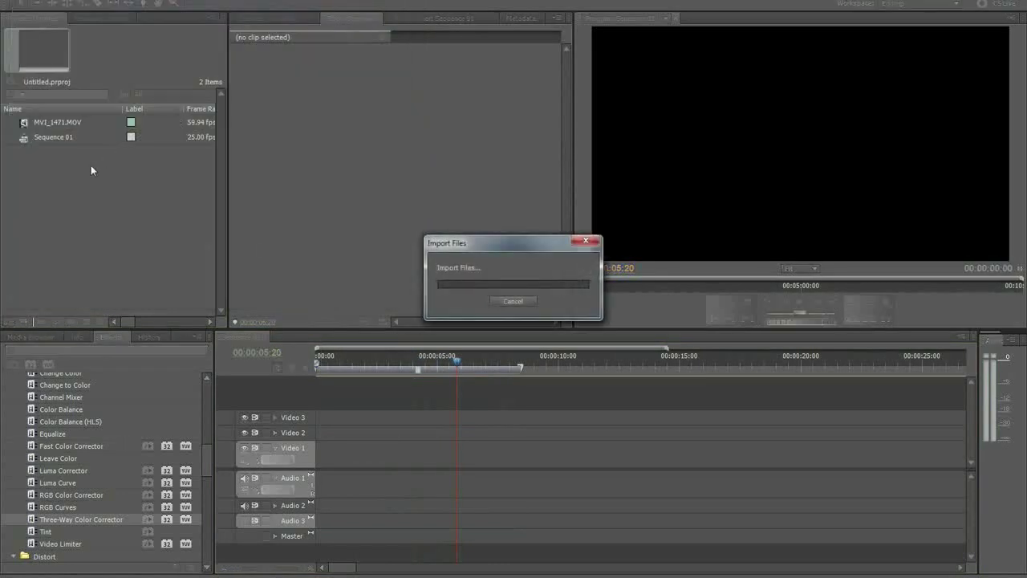
# - Import 7607104.flv from Downloads and place MVI_1461.MOV on Video 1 and Audio 1
pyautogui.doubleClick(85, 170)
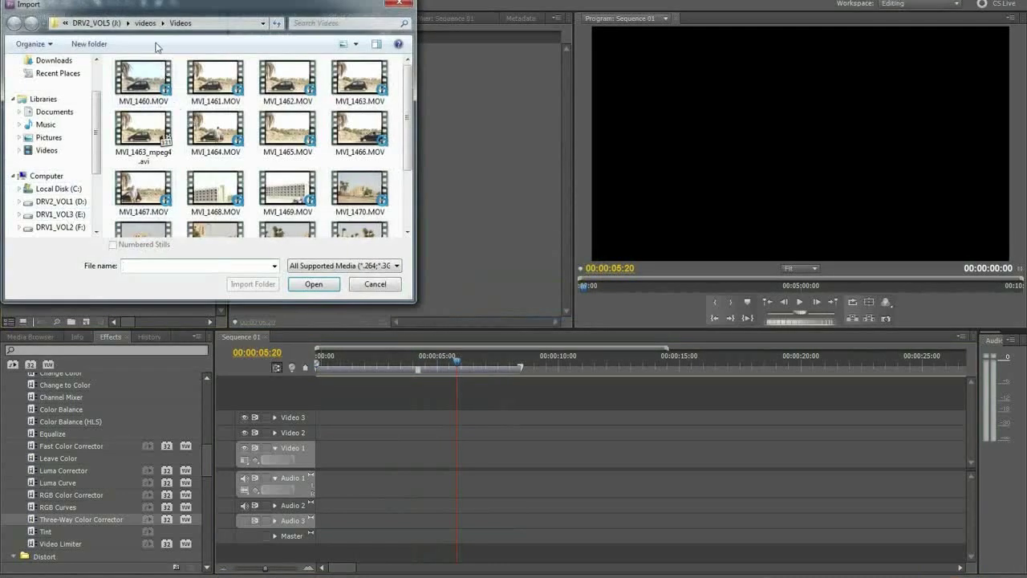
pyautogui.click(70, 64)
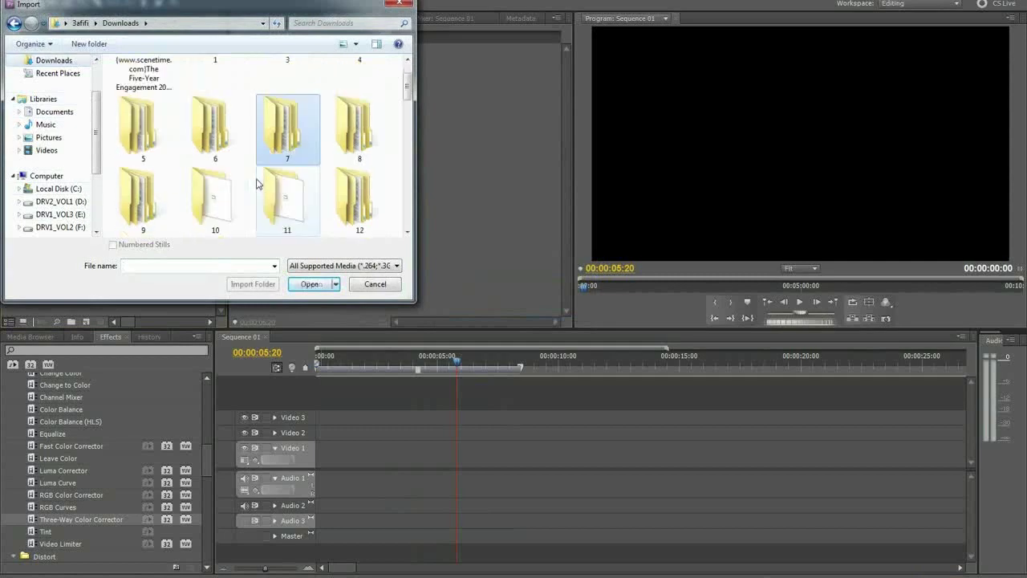
pyautogui.scroll(-10, 256, 185)
pyautogui.scroll(2, 253, 183)
pyautogui.scroll(-1, 240, 180)
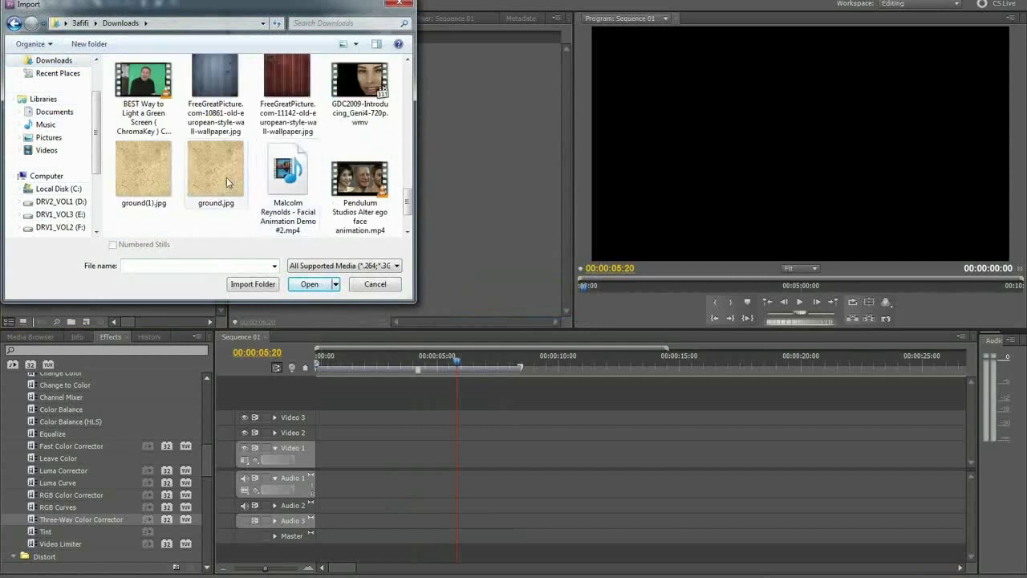
pyautogui.scroll(1, 229, 179)
pyautogui.scroll(1, 226, 177)
pyautogui.doubleClick(287, 170)
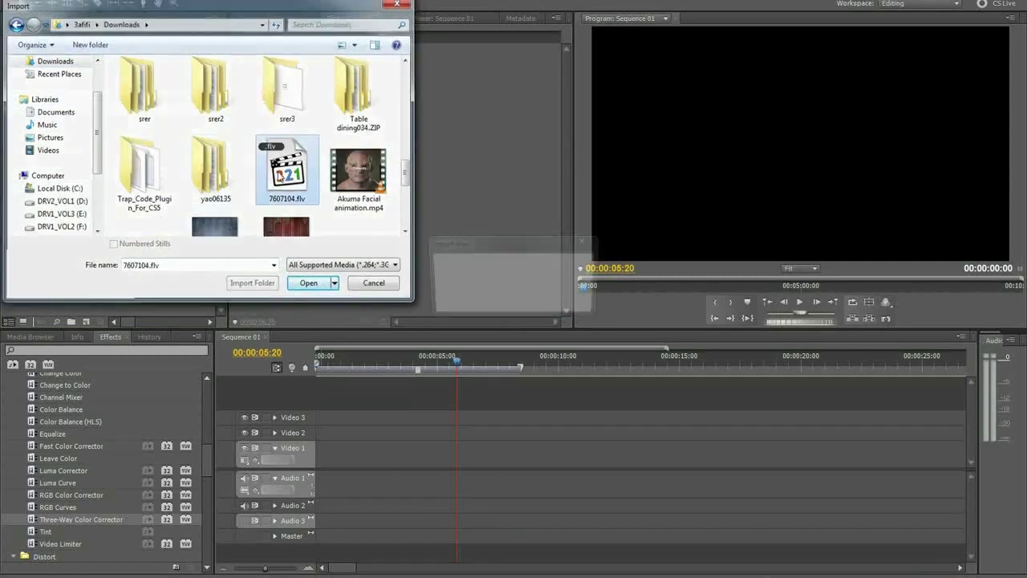
pyautogui.click(51, 153)
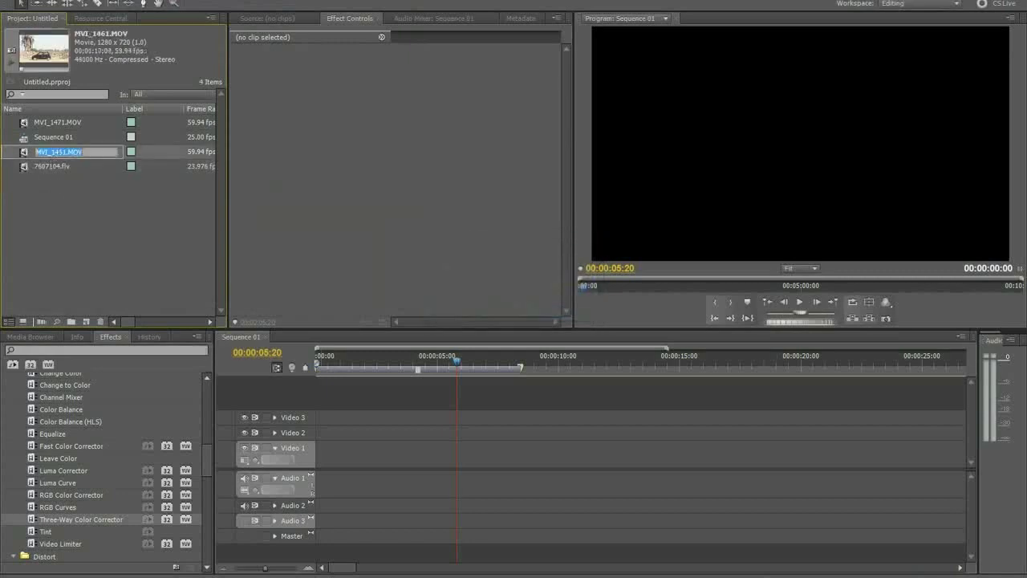
pyautogui.moveTo(32, 157)
pyautogui.mouseDown()
pyautogui.moveTo(305, 432)
pyautogui.moveTo(306, 450)
pyautogui.mouseUp()
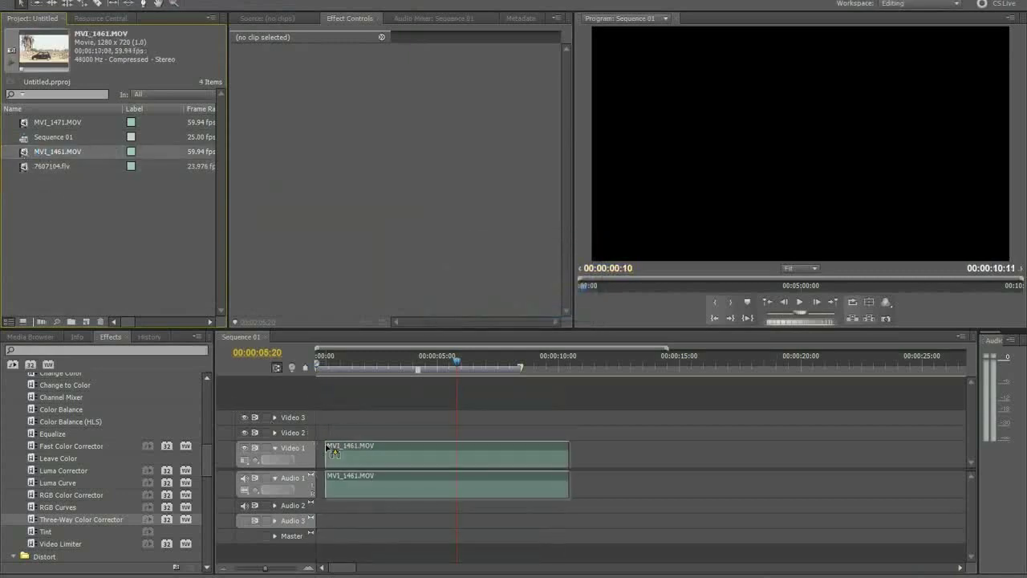
# - Scrub through the MVI_1461.MOV car footage to review it
pyautogui.click(382, 361)
pyautogui.moveTo(379, 363); pyautogui.dragTo(523, 369)
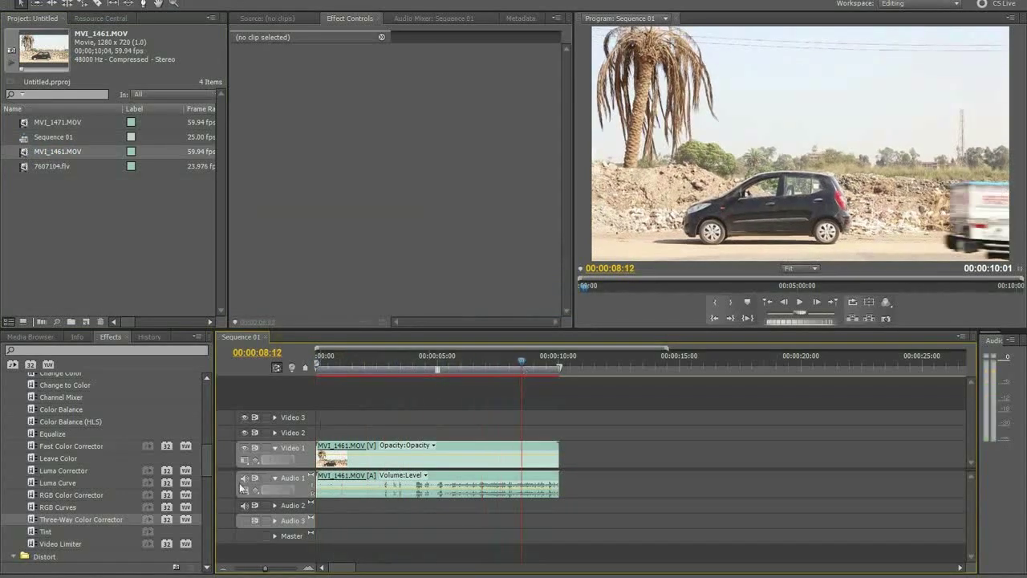
pyautogui.moveTo(485, 370); pyautogui.dragTo(523, 359)
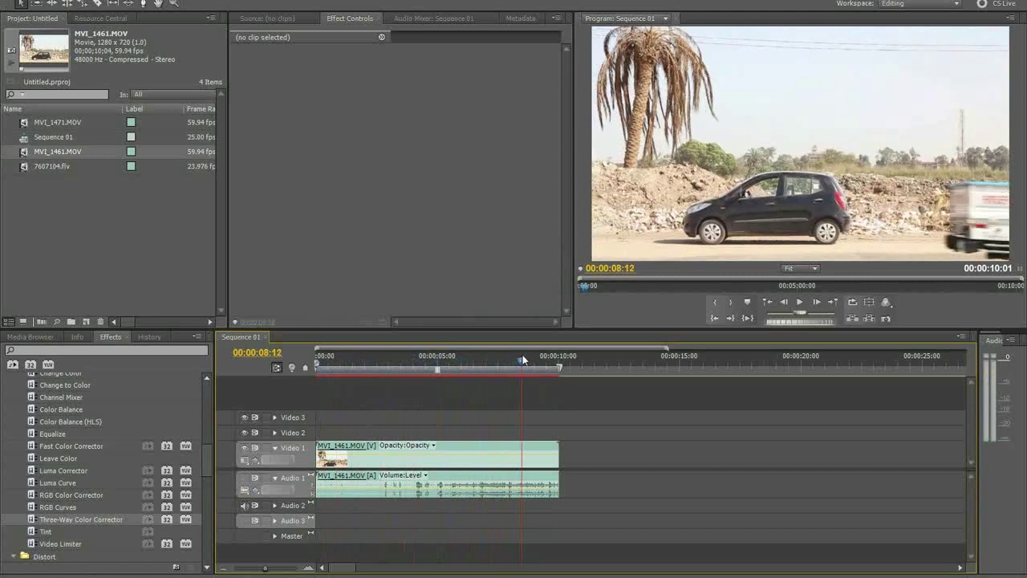
# - Drop 7607104.flv onto Video 2 and park the playhead at 00:00:05:18
pyautogui.moveTo(52, 167); pyautogui.dragTo(322, 436)
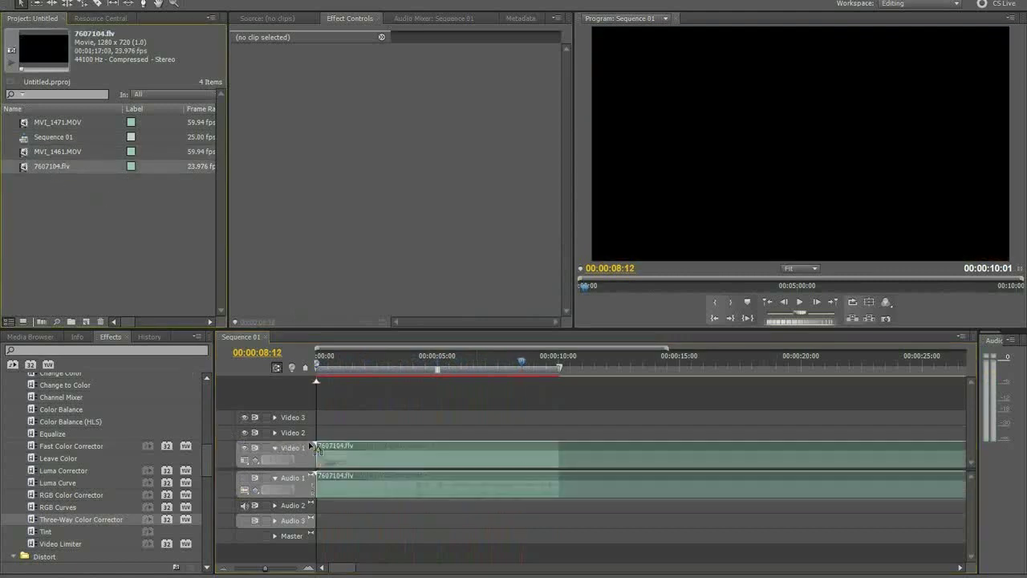
pyautogui.moveTo(398, 360)
pyautogui.mouseDown()
pyautogui.moveTo(385, 362)
pyautogui.moveTo(511, 367)
pyautogui.mouseUp()
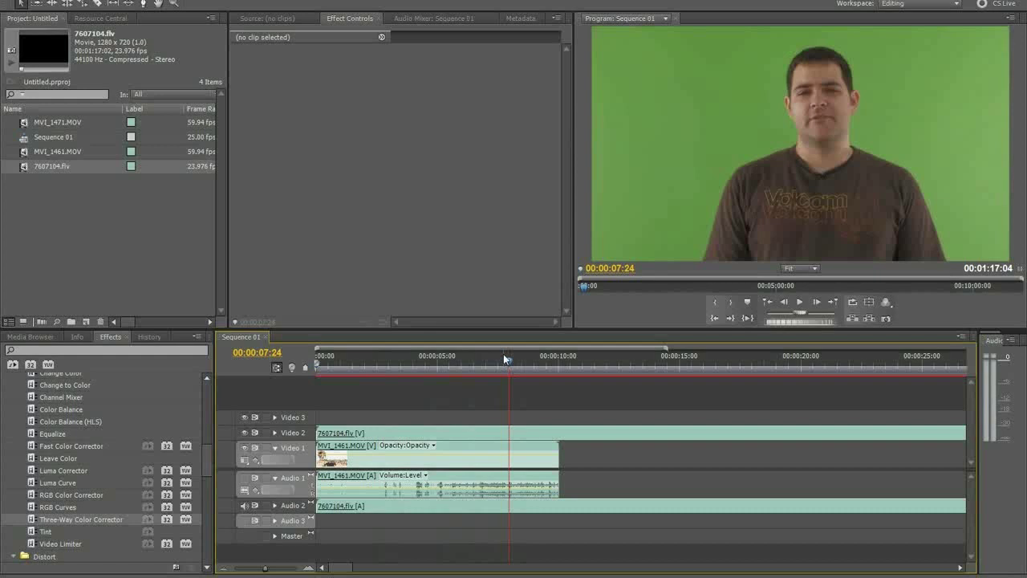
pyautogui.moveTo(505, 359); pyautogui.dragTo(456, 365)
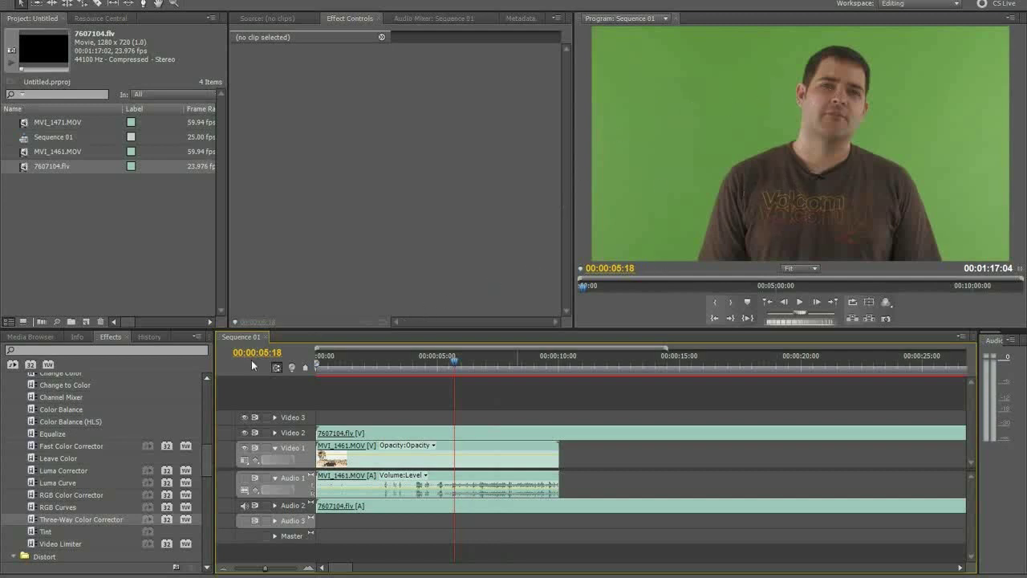
# - Apply Ultra Key from the Keying folder to the 7607104.flv clip on Video 2
pyautogui.scroll(3, 28, 393)
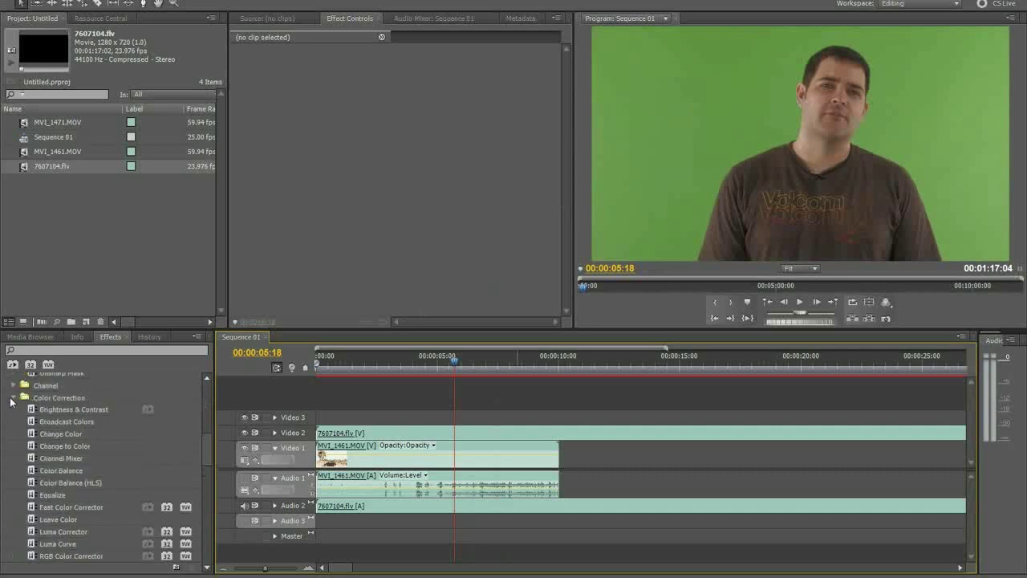
pyautogui.click(13, 398)
pyautogui.click(13, 409)
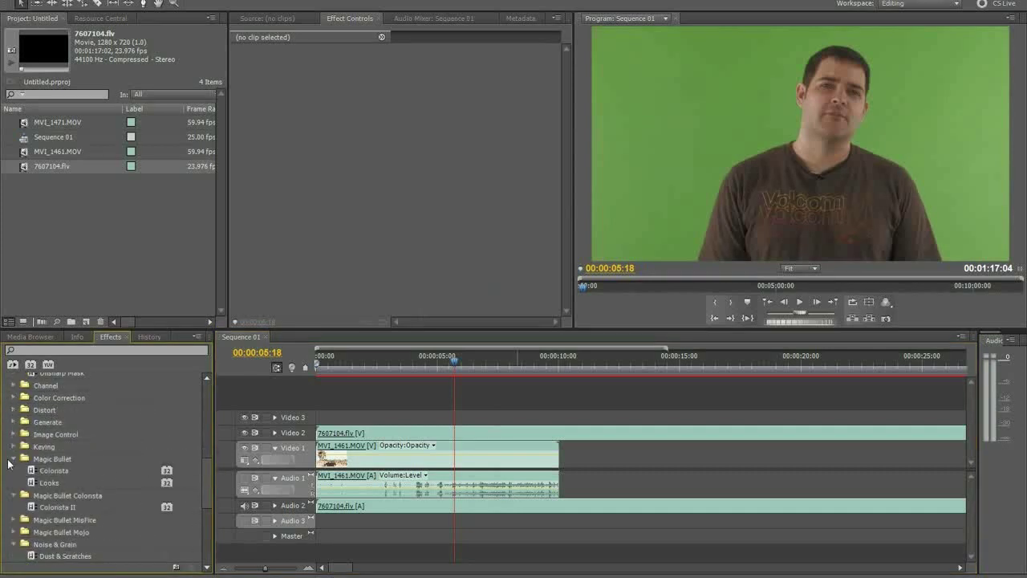
pyautogui.click(13, 458)
pyautogui.click(13, 446)
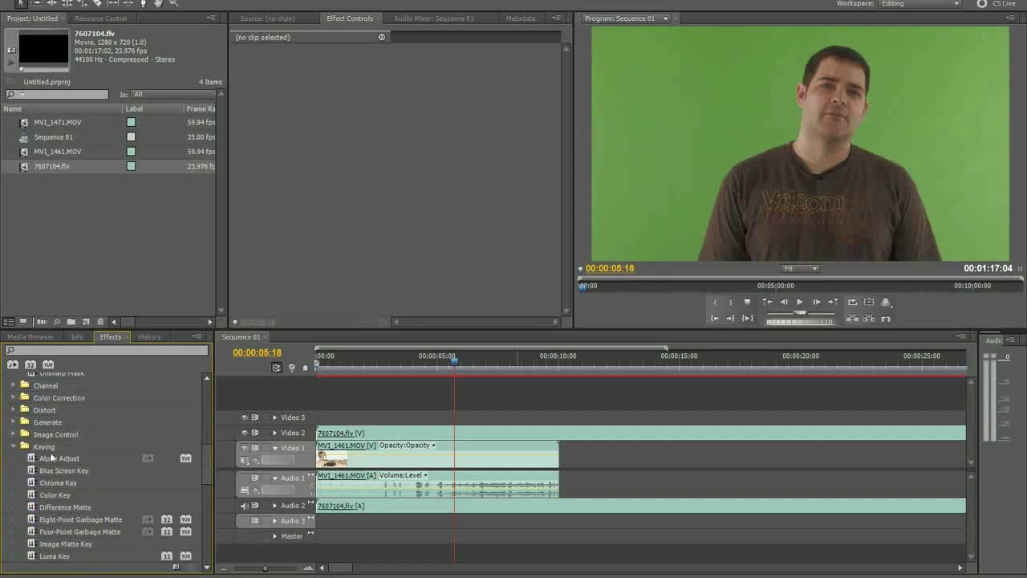
pyautogui.scroll(-2, 68, 459)
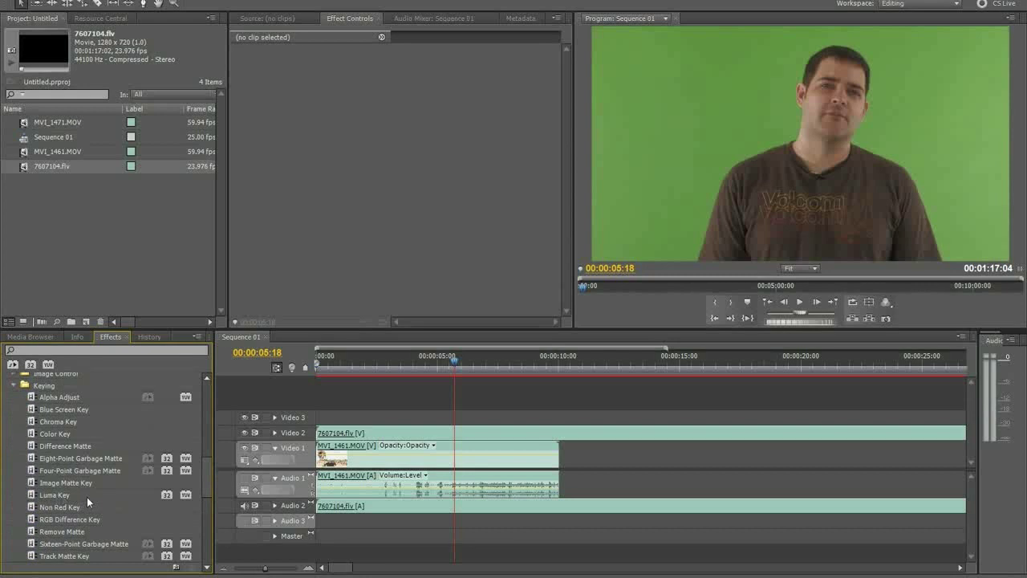
pyautogui.scroll(-4, 87, 497)
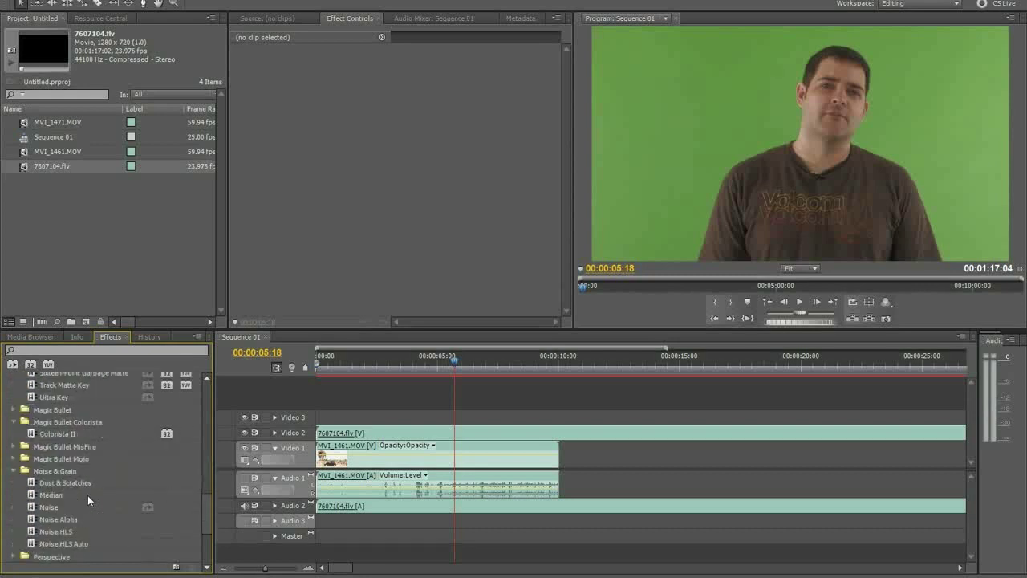
pyautogui.moveTo(66, 411); pyautogui.dragTo(366, 433)
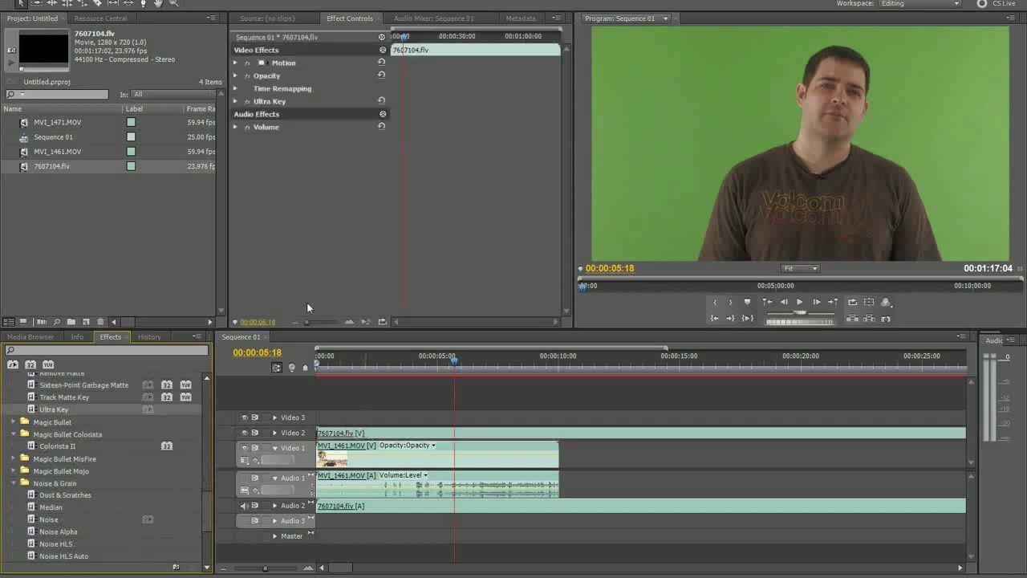
# - Sample the green backdrop as Ultra Key's Key Color and set Output to Color Channel
pyautogui.click(235, 101)
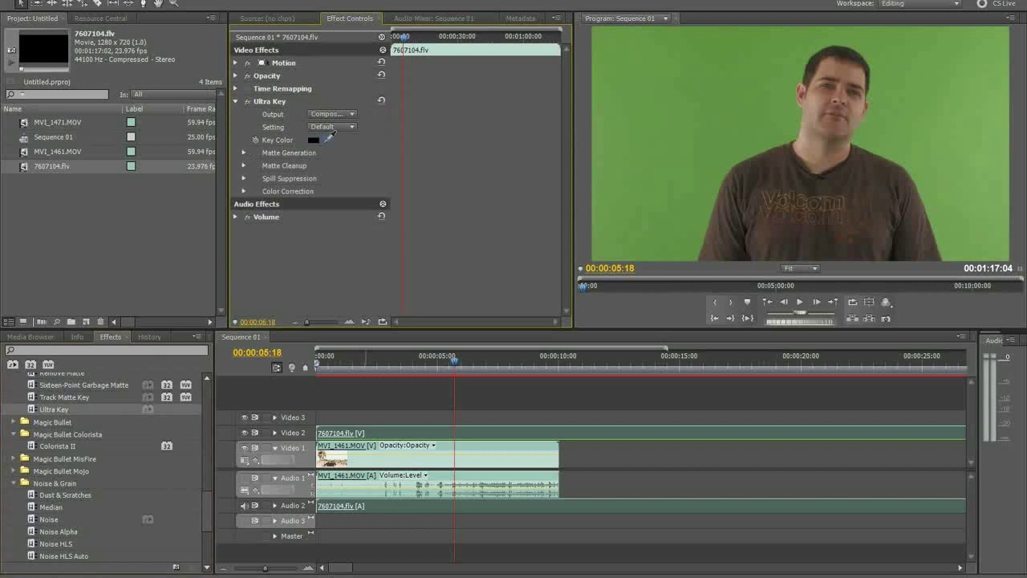
pyautogui.moveTo(328, 137); pyautogui.dragTo(635, 111)
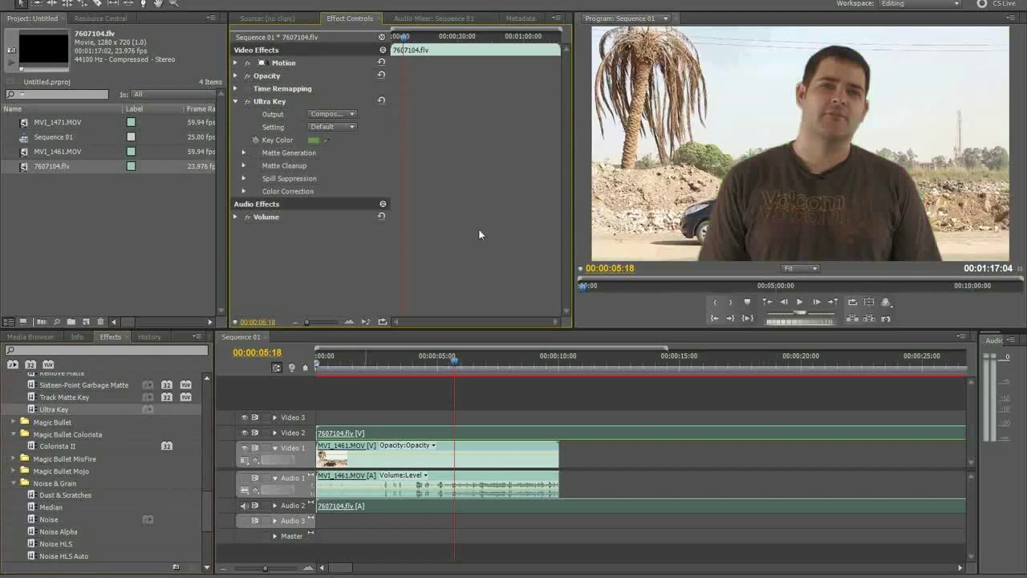
pyautogui.click(352, 115)
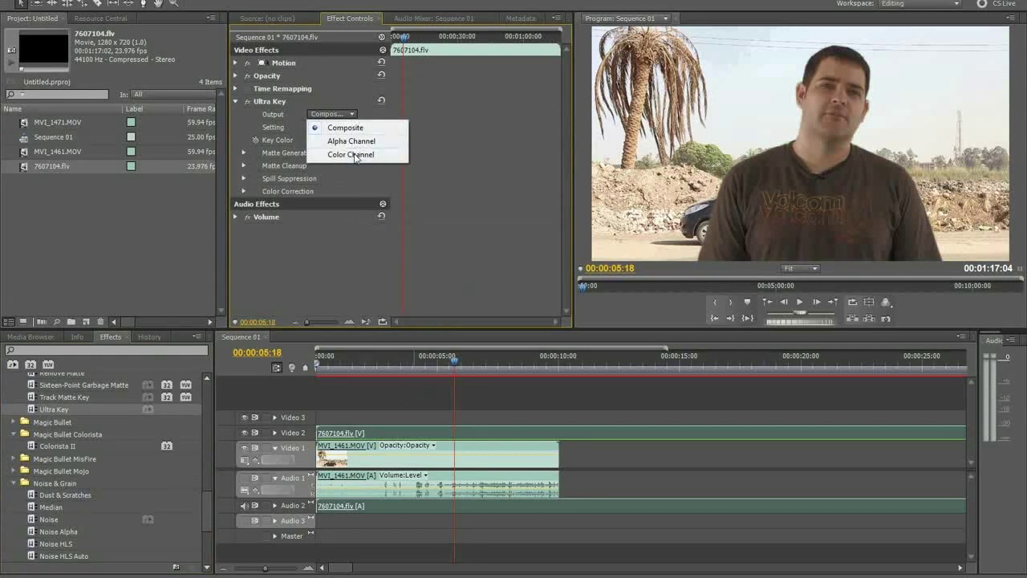
pyautogui.click(358, 154)
# - Show the Ultra Key alpha matte and set Transparency 57, Highlight 0, Shadow 54, Tolerance 100
pyautogui.click(352, 115)
pyautogui.click(354, 139)
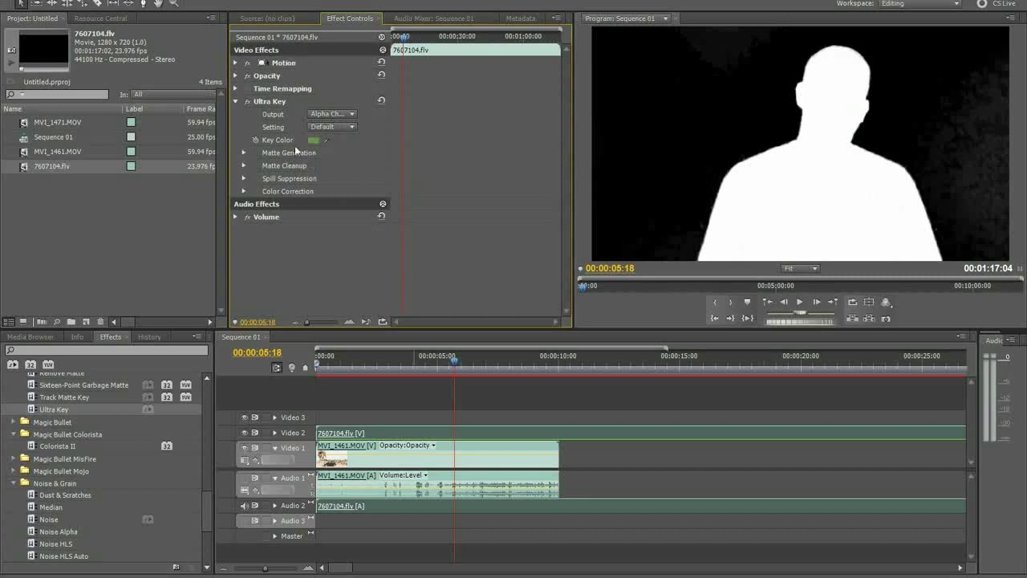
pyautogui.click(244, 153)
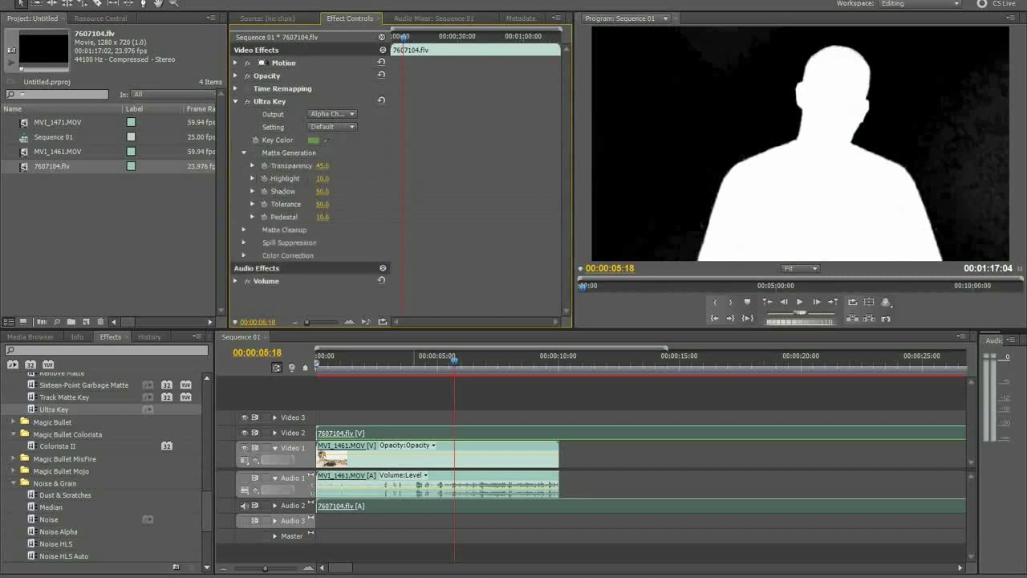
pyautogui.moveTo(321, 165); pyautogui.dragTo(314, 178)
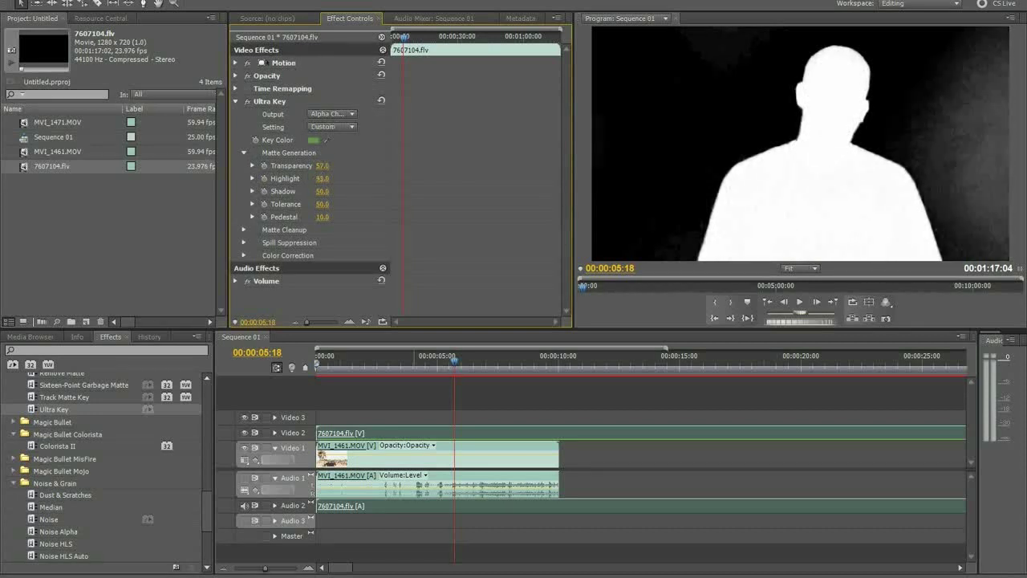
pyautogui.moveTo(321, 179)
pyautogui.mouseDown()
pyautogui.moveTo(316, 194)
pyautogui.moveTo(343, 191)
pyautogui.mouseUp()
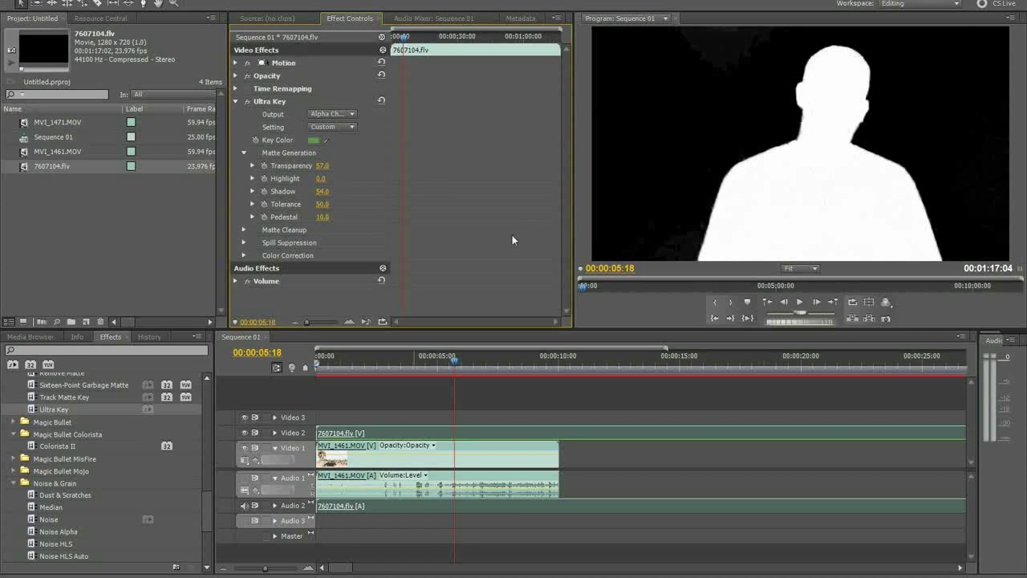
pyautogui.moveTo(322, 204); pyautogui.dragTo(332, 204)
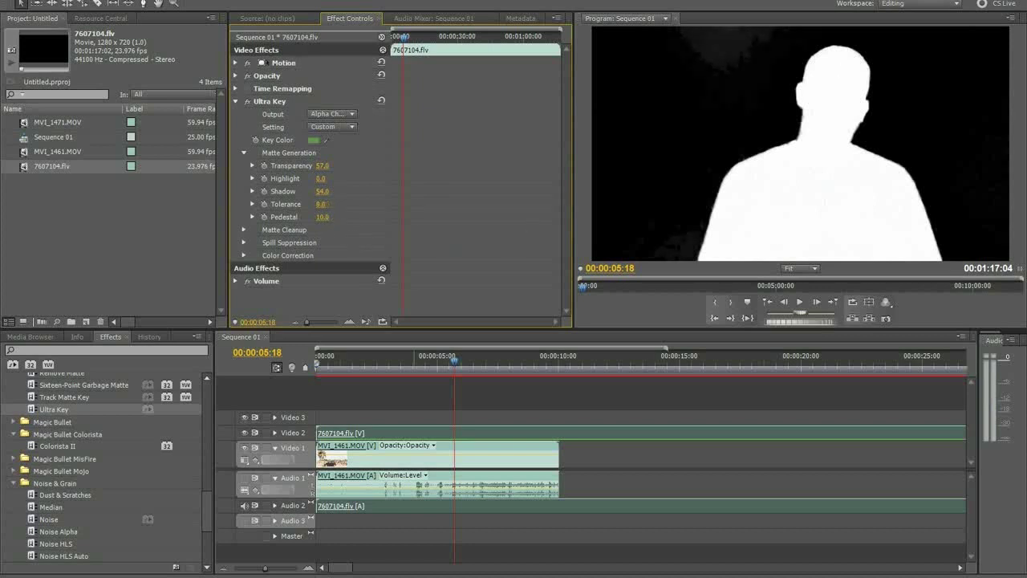
pyautogui.moveTo(323, 204); pyautogui.dragTo(332, 204)
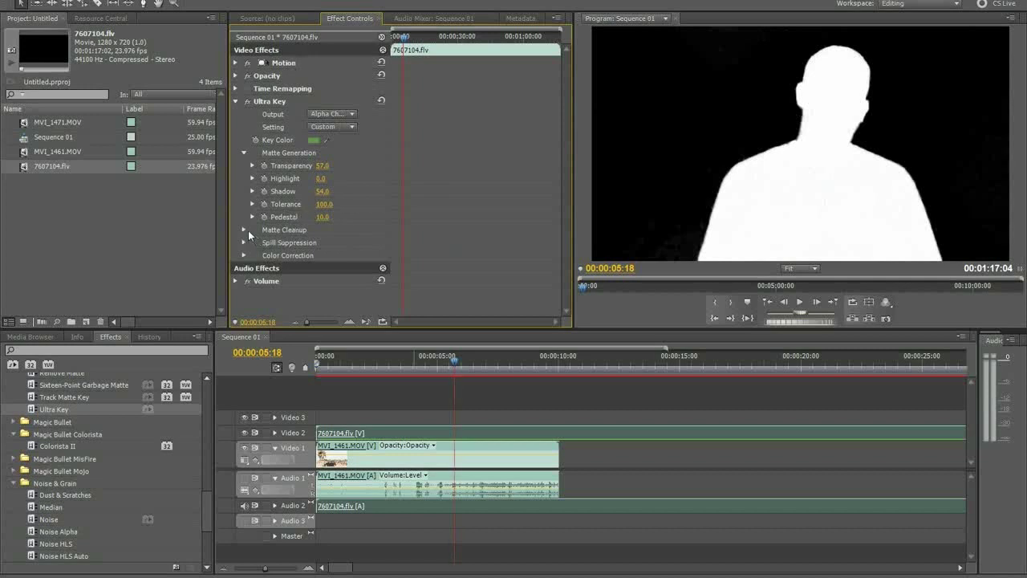
pyautogui.click(244, 256)
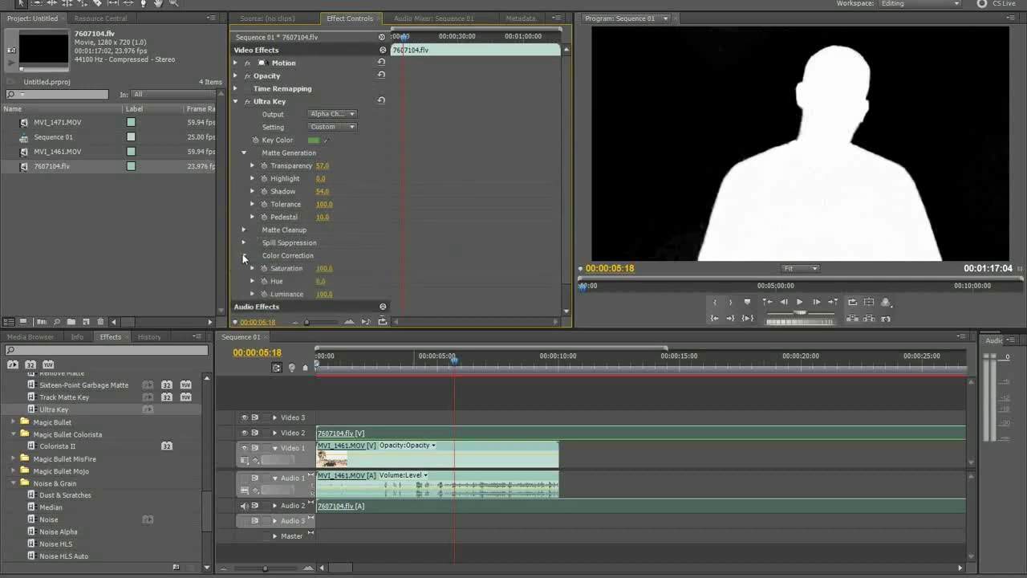
pyautogui.click(331, 114)
# - Switch Ultra Key back to Composite, lower Saturation slightly, and park the playhead at 00:00:02:21
pyautogui.click(346, 127)
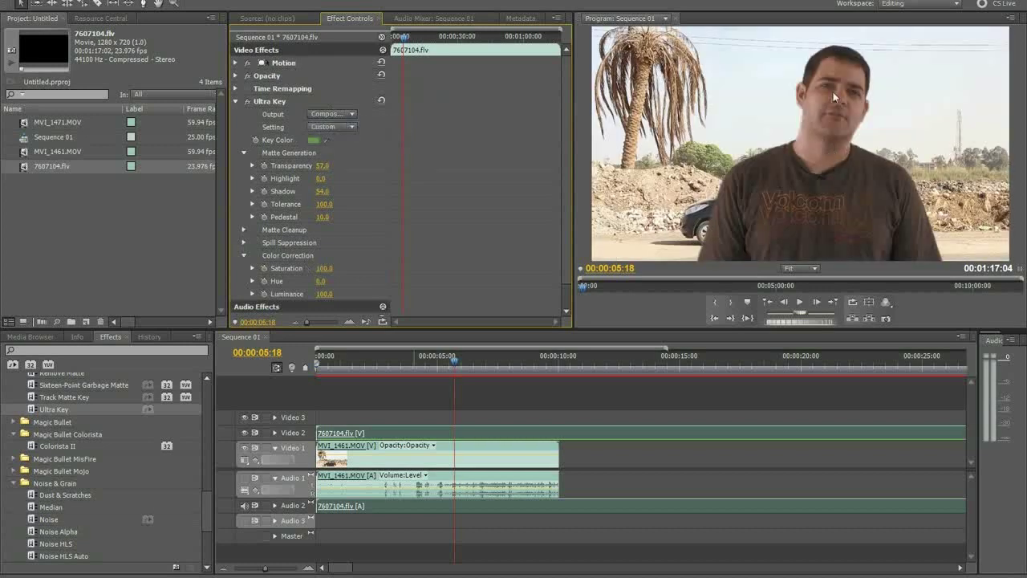
pyautogui.moveTo(325, 268)
pyautogui.mouseDown()
pyautogui.moveTo(314, 268)
pyautogui.moveTo(345, 294)
pyautogui.moveTo(363, 294)
pyautogui.mouseUp()
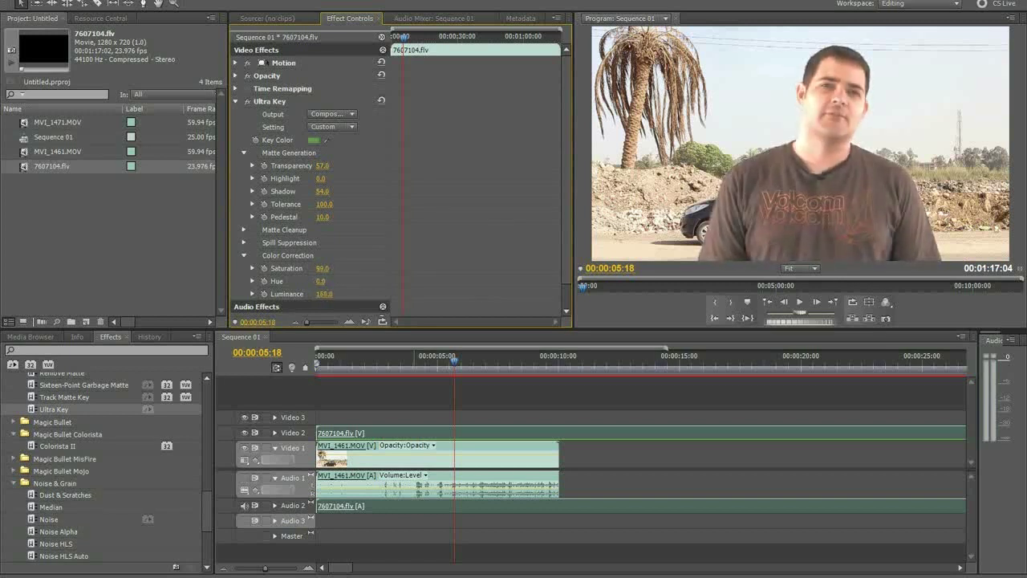
pyautogui.moveTo(455, 369); pyautogui.dragTo(390, 362)
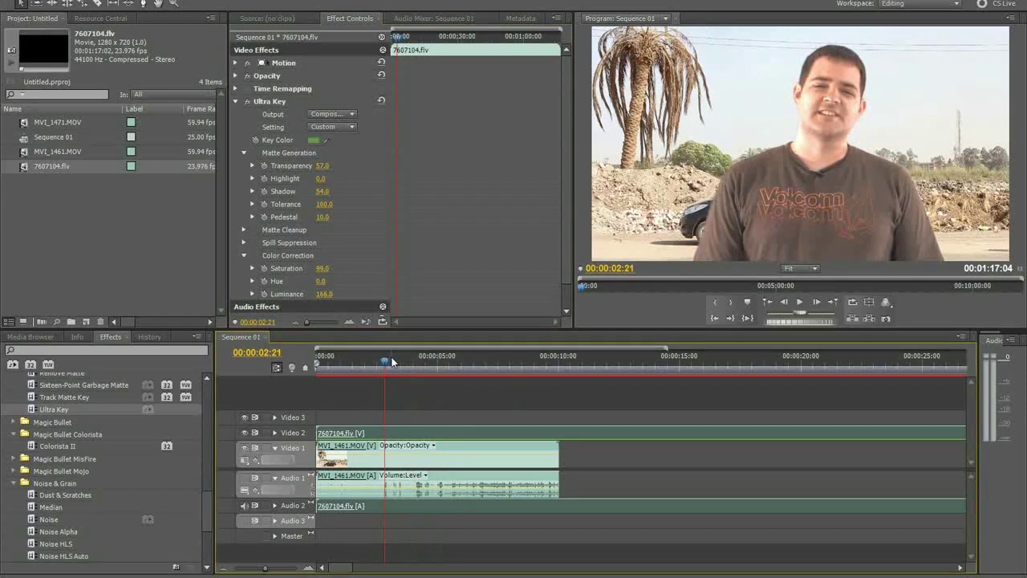
# - Set the presenter's Motion Scale to 75 and Position to 585, 476
pyautogui.click(236, 63)
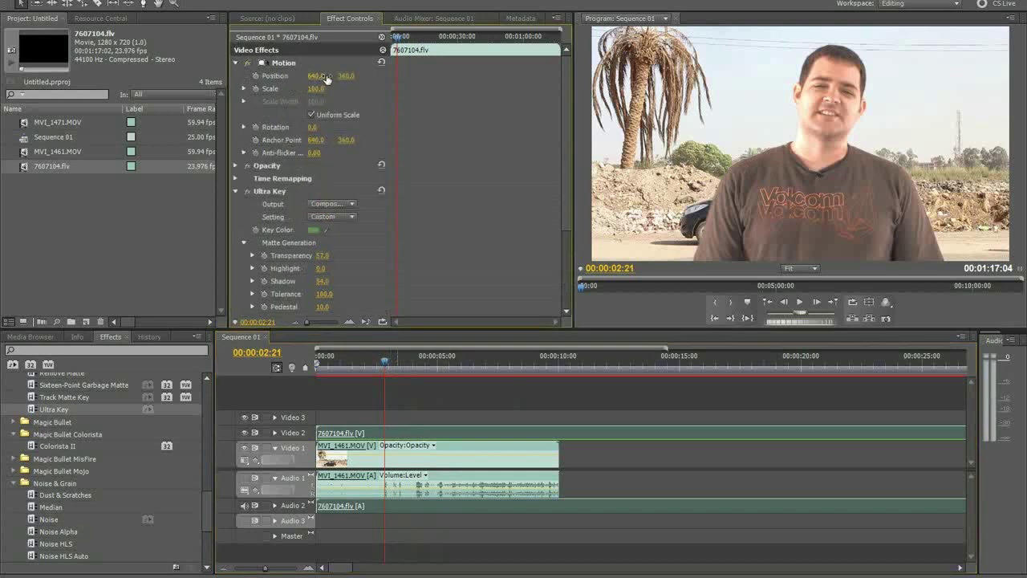
pyautogui.moveTo(314, 88); pyautogui.dragTo(274, 75)
pyautogui.moveTo(346, 76); pyautogui.dragTo(439, 75)
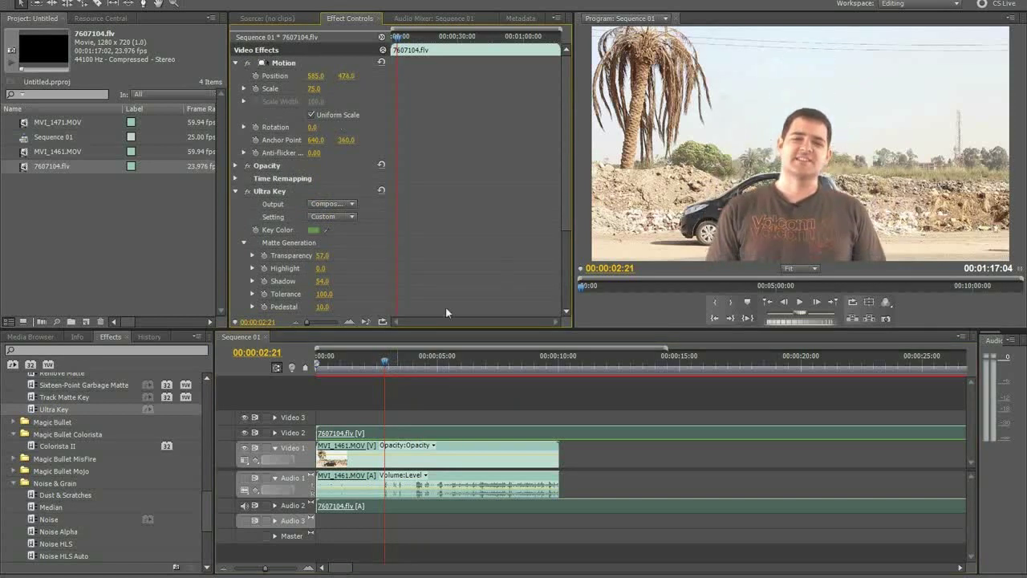
# - Preview the composite from the sequence start, then select the background and green-screen clips
pyautogui.moveTo(385, 362); pyautogui.dragTo(296, 368)
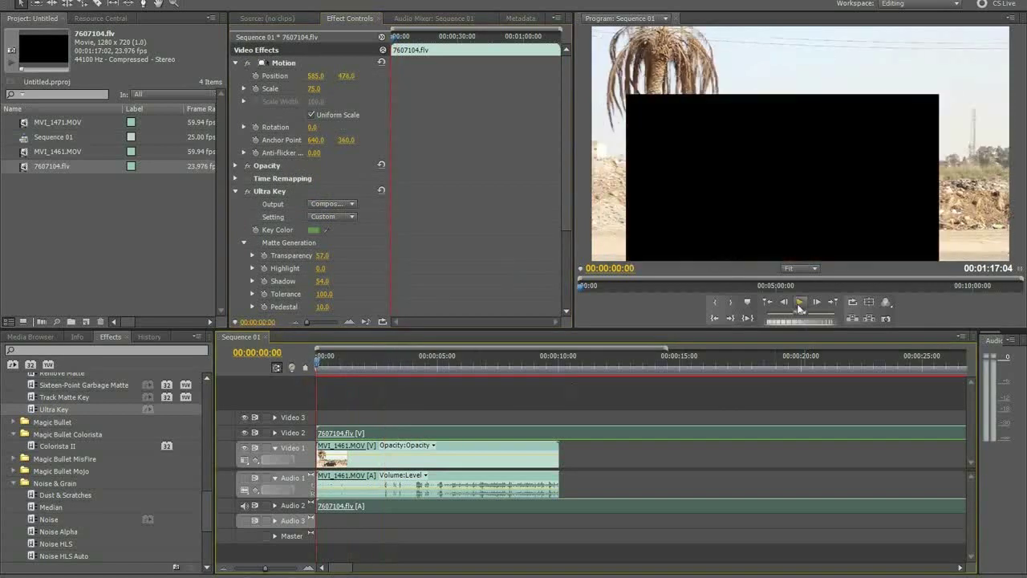
pyautogui.click(800, 305)
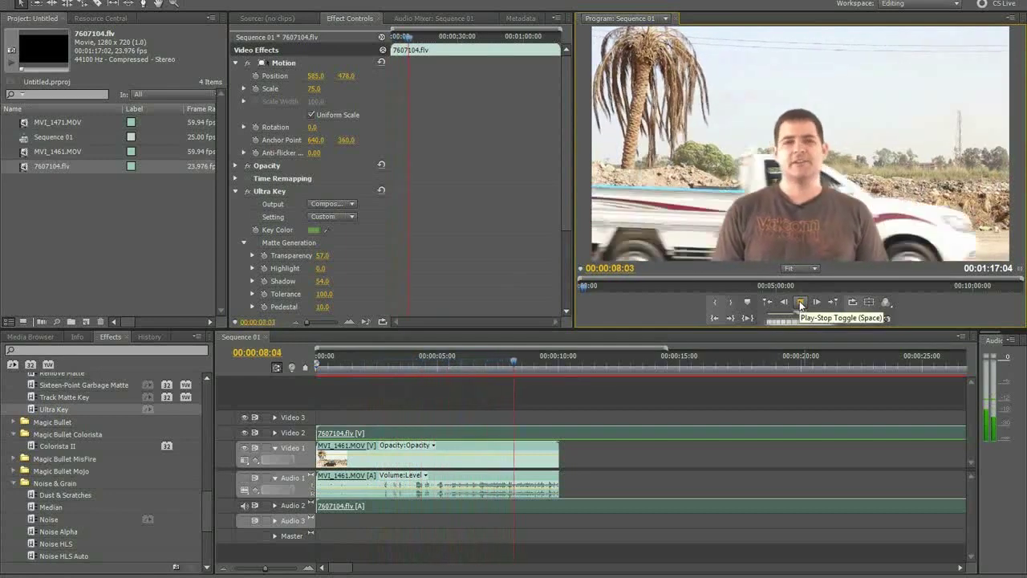
pyautogui.click(800, 303)
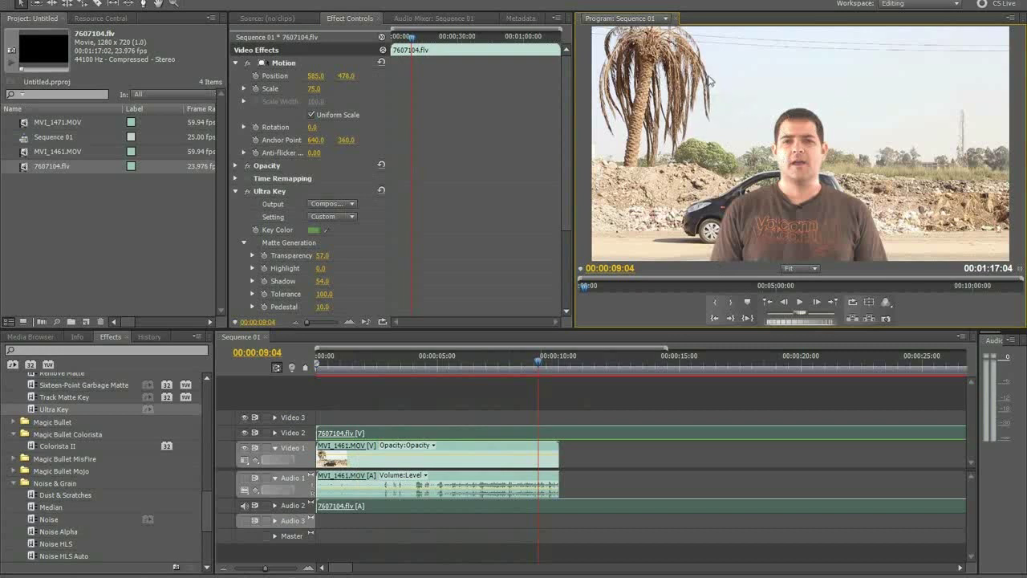
pyautogui.click(452, 447)
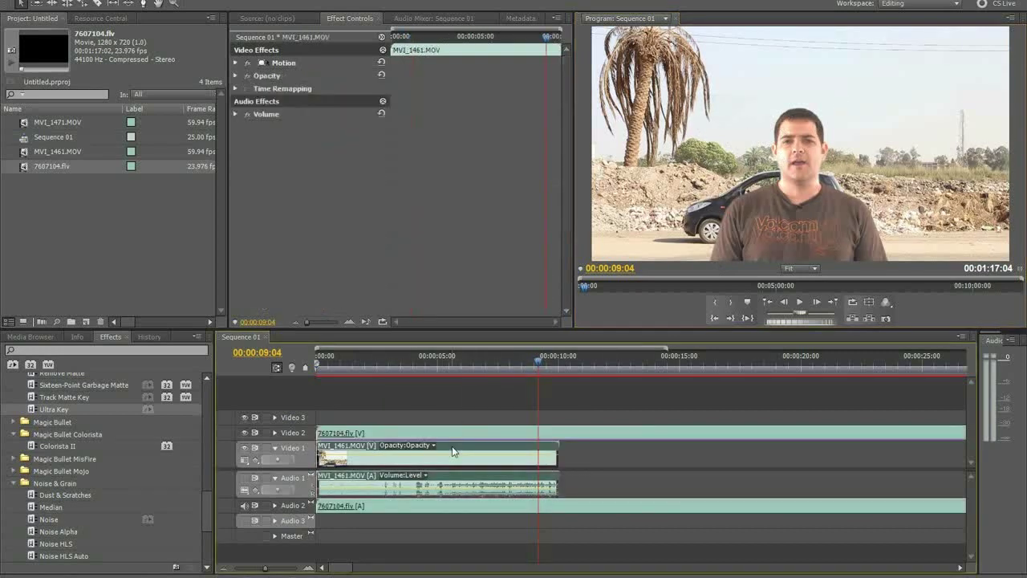
pyautogui.click(458, 438)
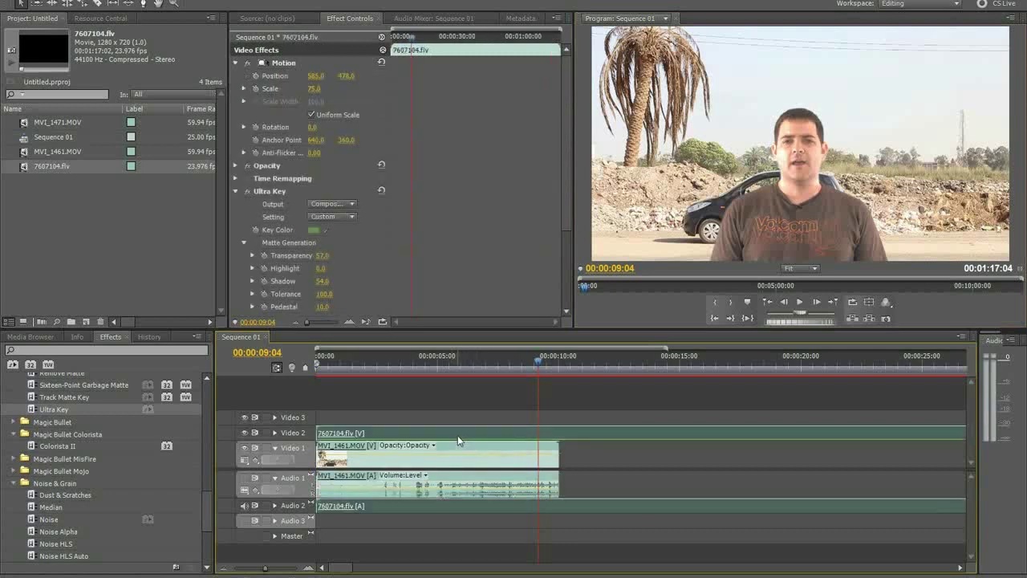
# - Remove the old green-screen clip and import the 'BEST Way to Light a Green Screen' video
pyautogui.press('Delete')
pyautogui.doubleClick(93, 205)
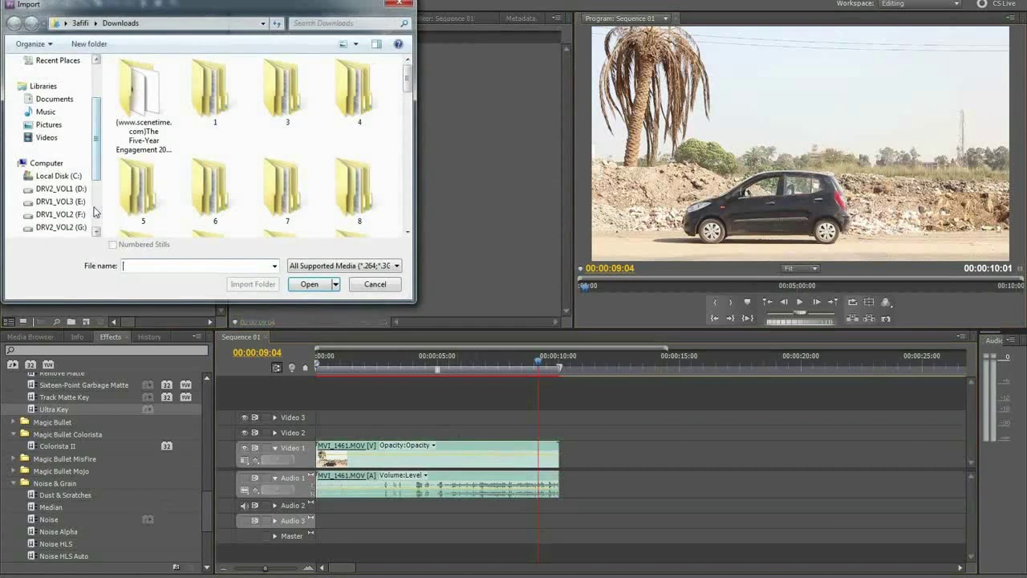
pyautogui.scroll(-5, 218, 193)
pyautogui.scroll(-5, 234, 165)
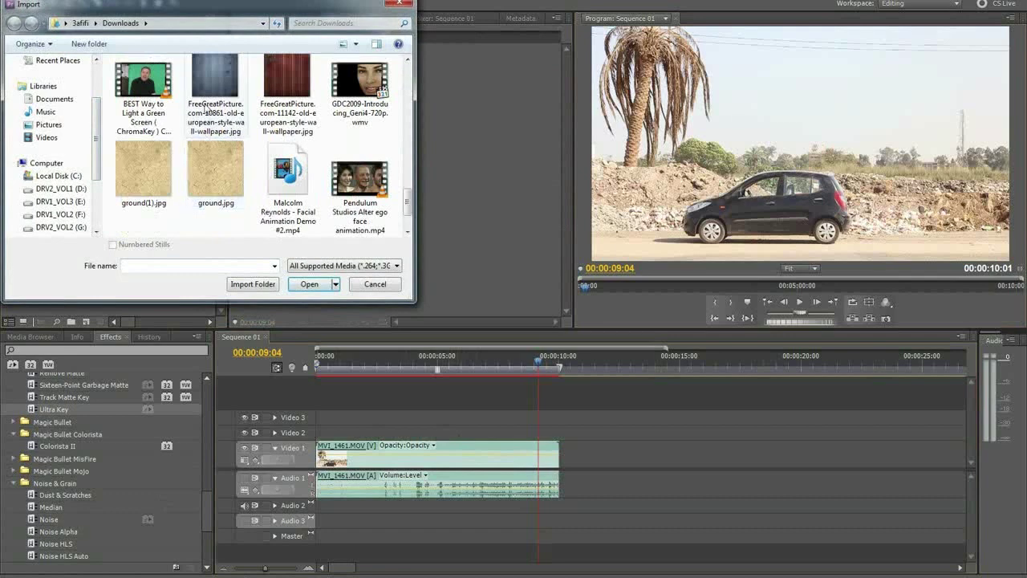
pyautogui.doubleClick(144, 77)
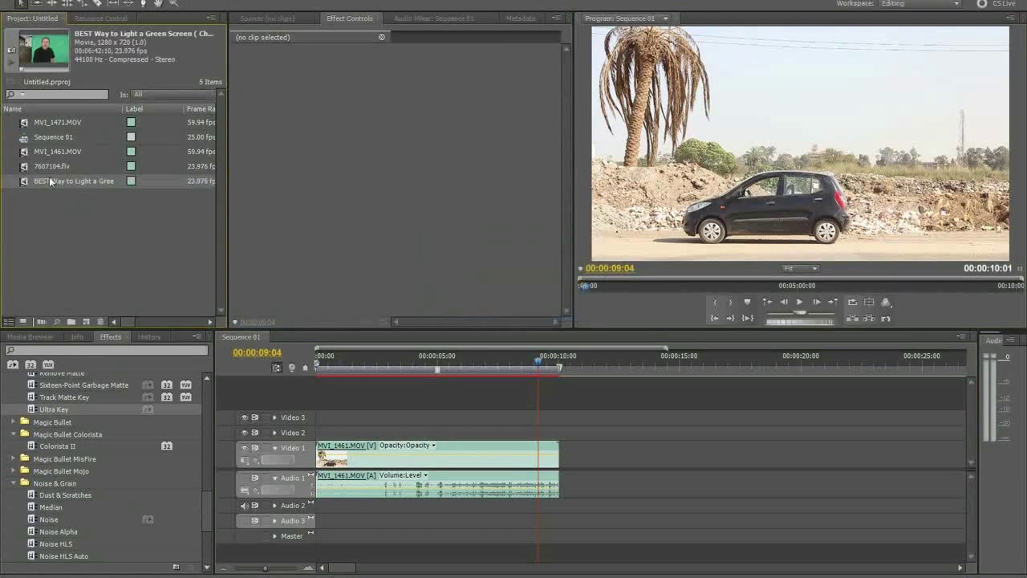
# - Place the new green-screen clip on Video 2, play from near the start, and apply Ultra Key
pyautogui.moveTo(50, 181); pyautogui.dragTo(361, 433)
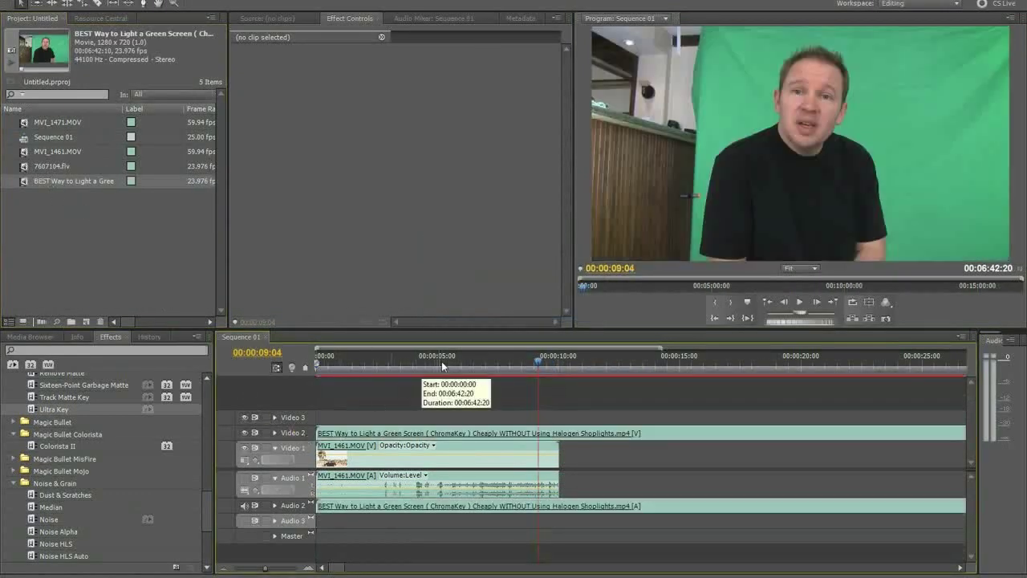
pyautogui.click(331, 366)
pyautogui.press('space')
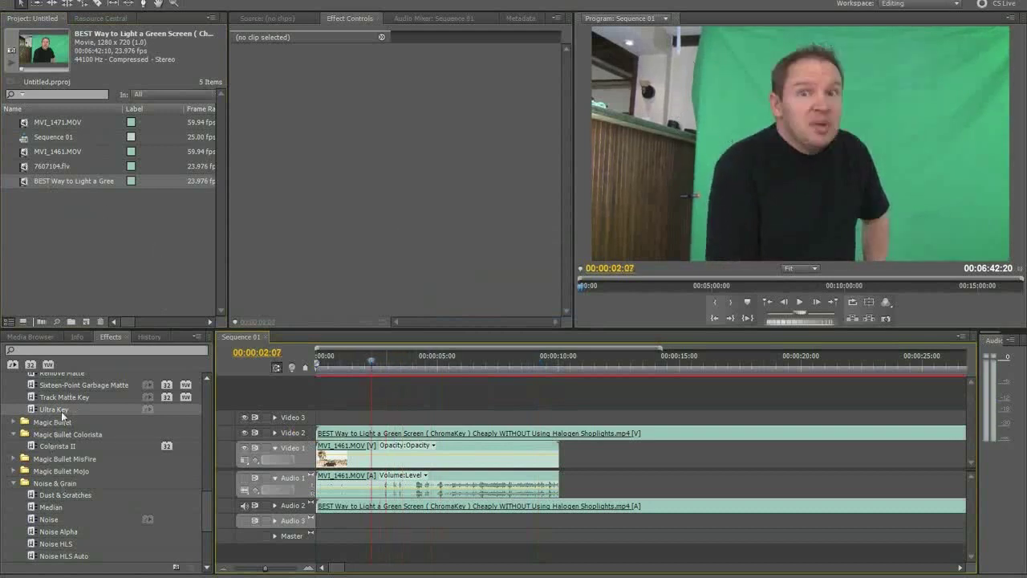
pyautogui.moveTo(54, 409); pyautogui.dragTo(434, 436)
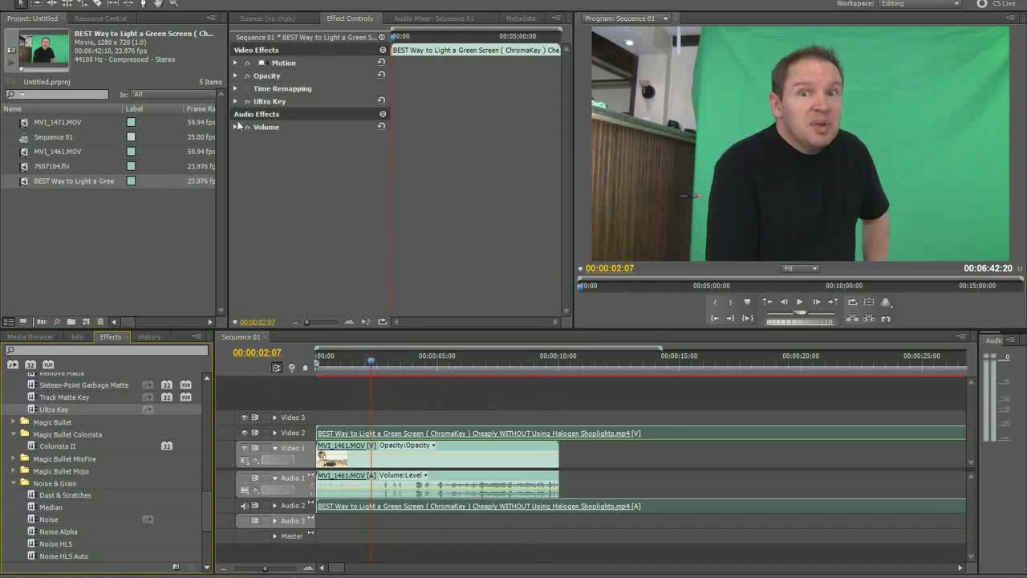
# - Sample the green backdrop as Ultra Key's key colour so the street shows behind the presenter
pyautogui.click(236, 102)
pyautogui.click(334, 138)
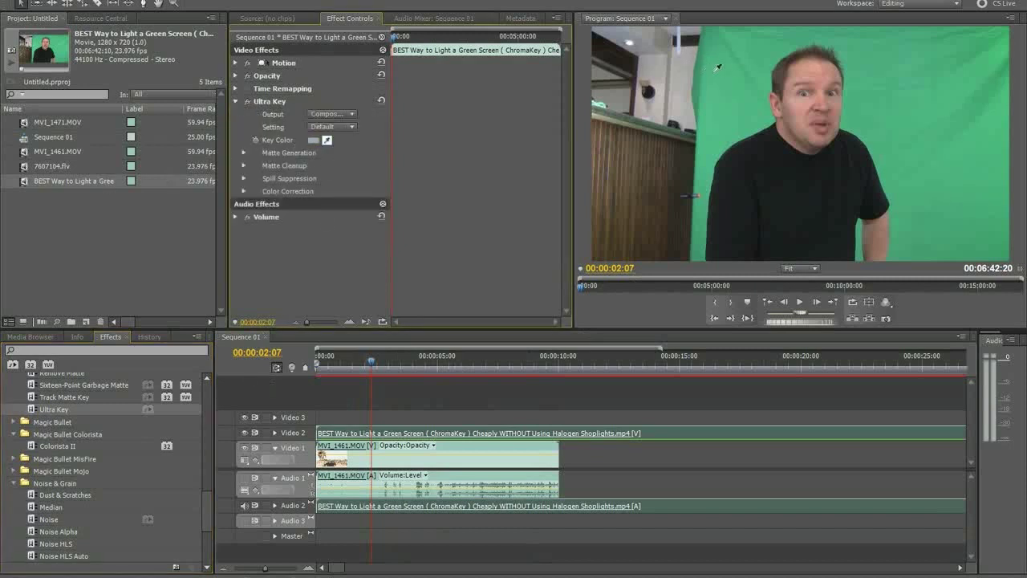
pyautogui.click(722, 71)
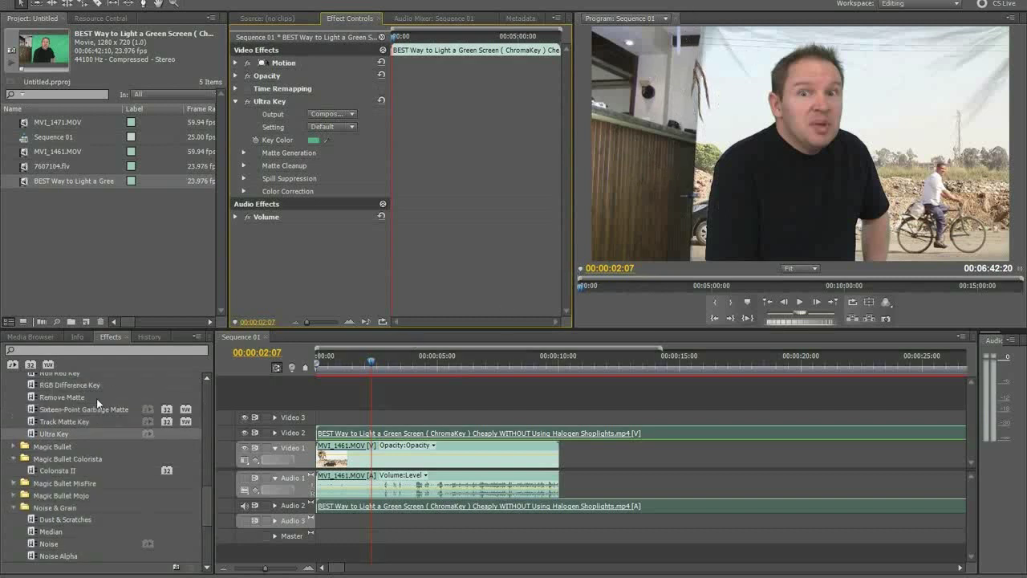
# - Find the Four-Point and Eight-Point Garbage Matte effects in the Effects list
pyautogui.scroll(5, 85, 405)
pyautogui.scroll(1, 85, 406)
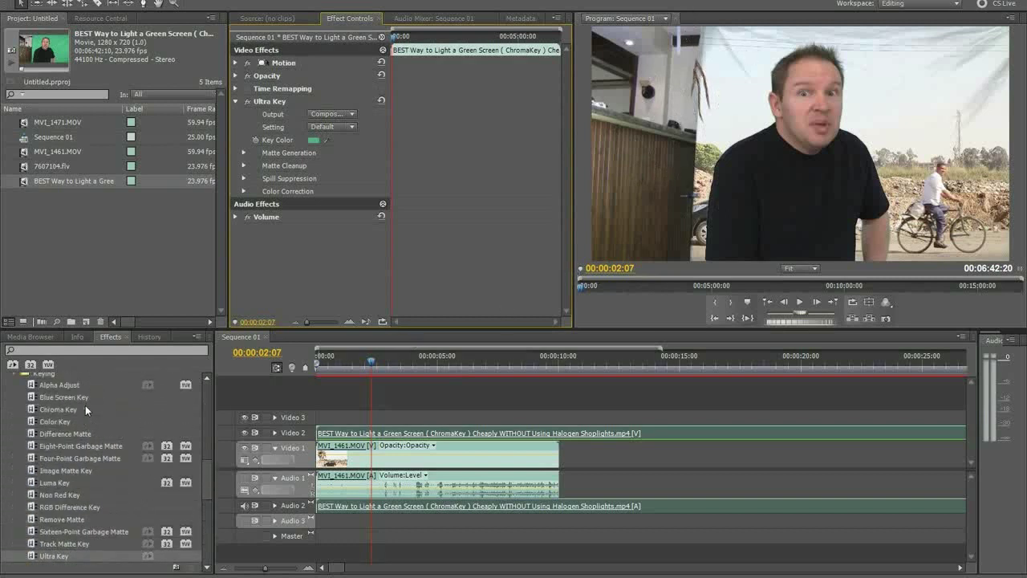
pyautogui.click(84, 461)
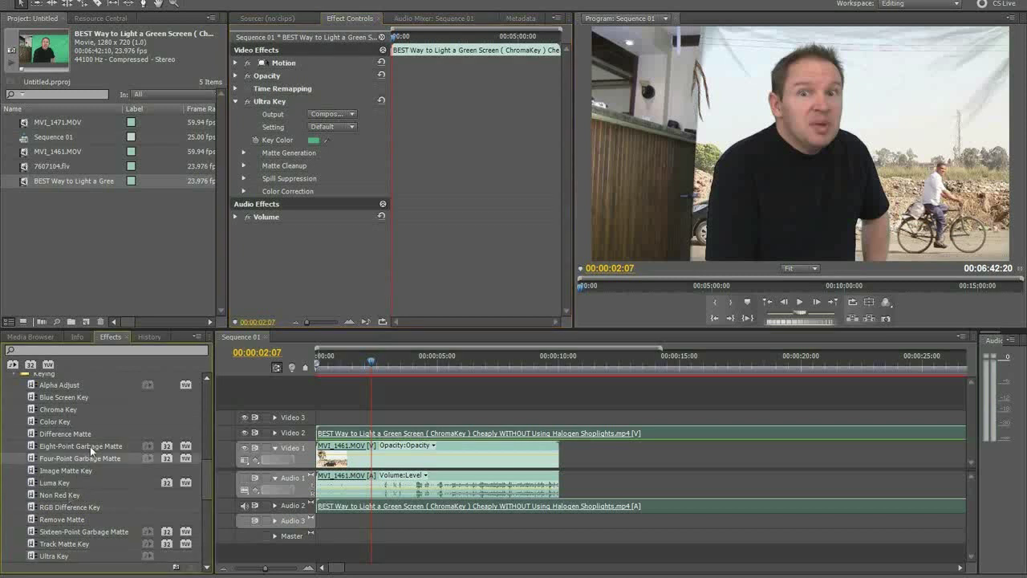
pyautogui.click(90, 447)
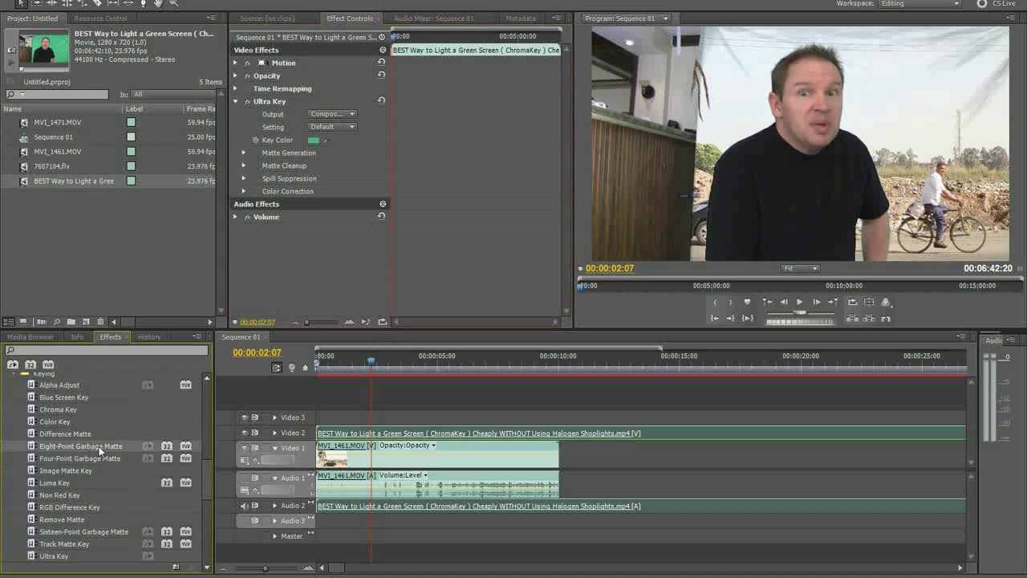
# - Apply Four-Point Garbage Matte to the presenter clip and pull its left corners in past the studio wall
pyautogui.moveTo(102, 459); pyautogui.dragTo(437, 434)
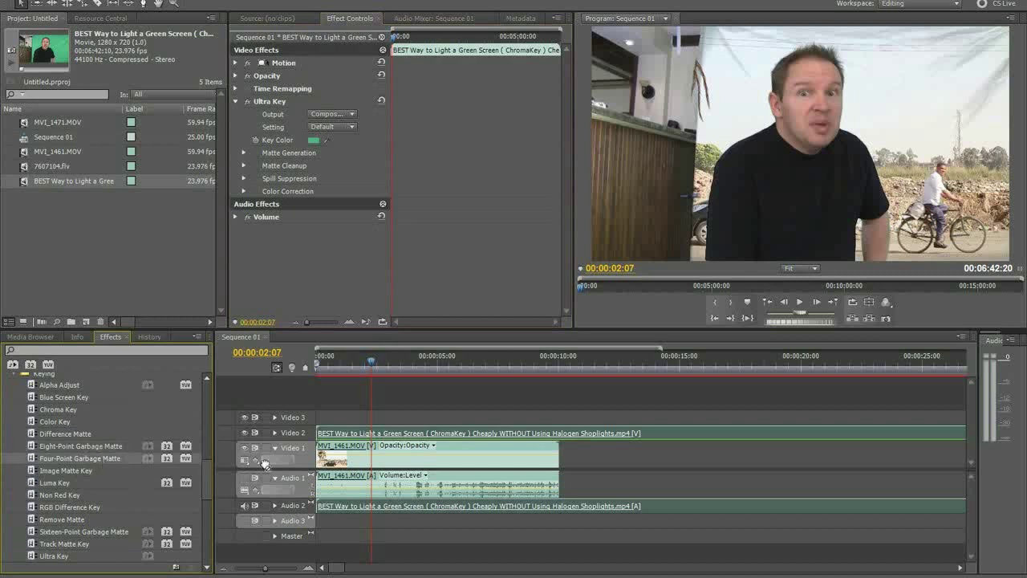
pyautogui.press('Left')
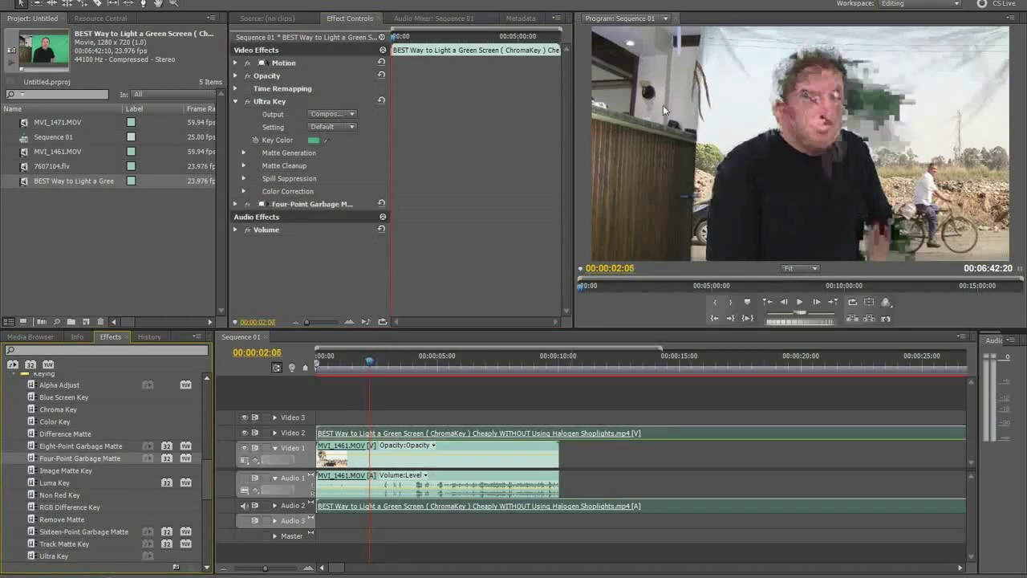
pyautogui.click(259, 205)
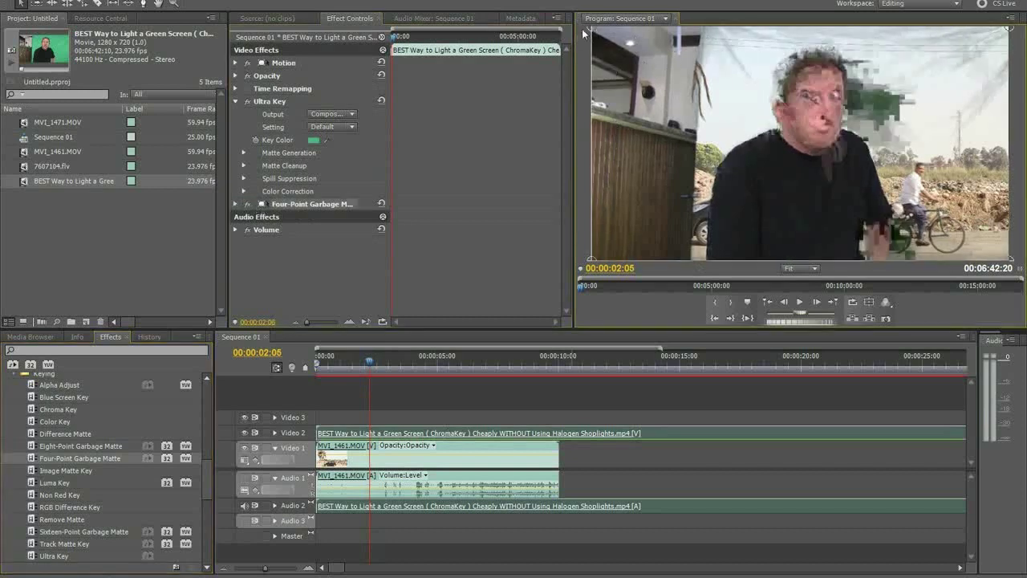
pyautogui.moveTo(590, 30); pyautogui.dragTo(717, 31)
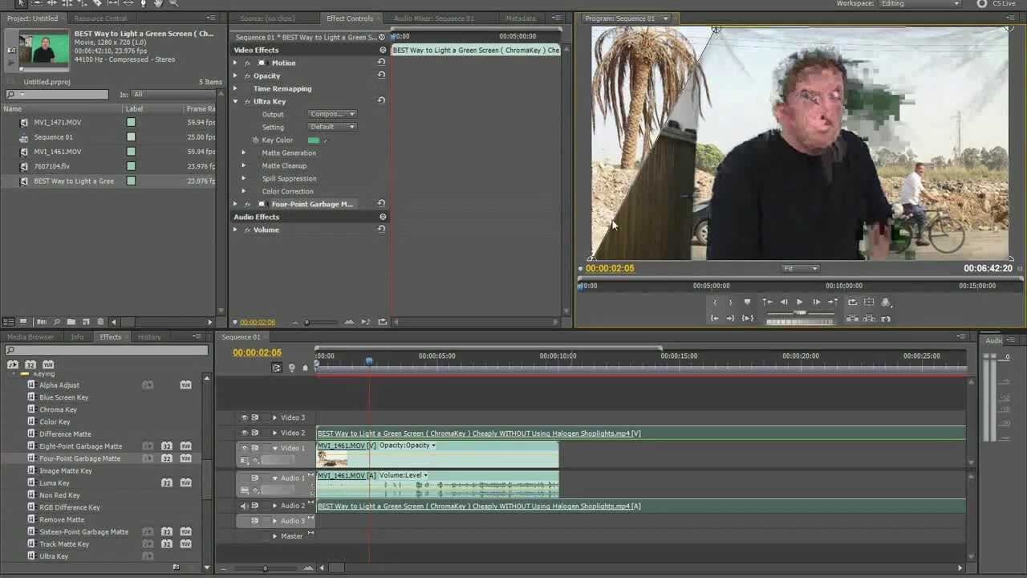
pyautogui.moveTo(597, 261); pyautogui.dragTo(708, 259)
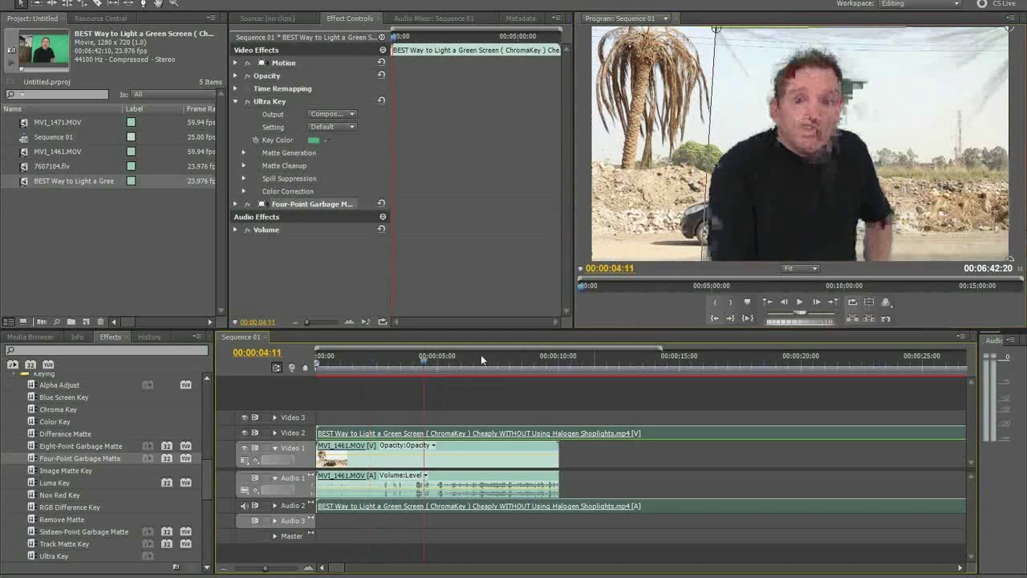
pyautogui.click(401, 365)
pyautogui.moveTo(401, 366); pyautogui.dragTo(387, 363)
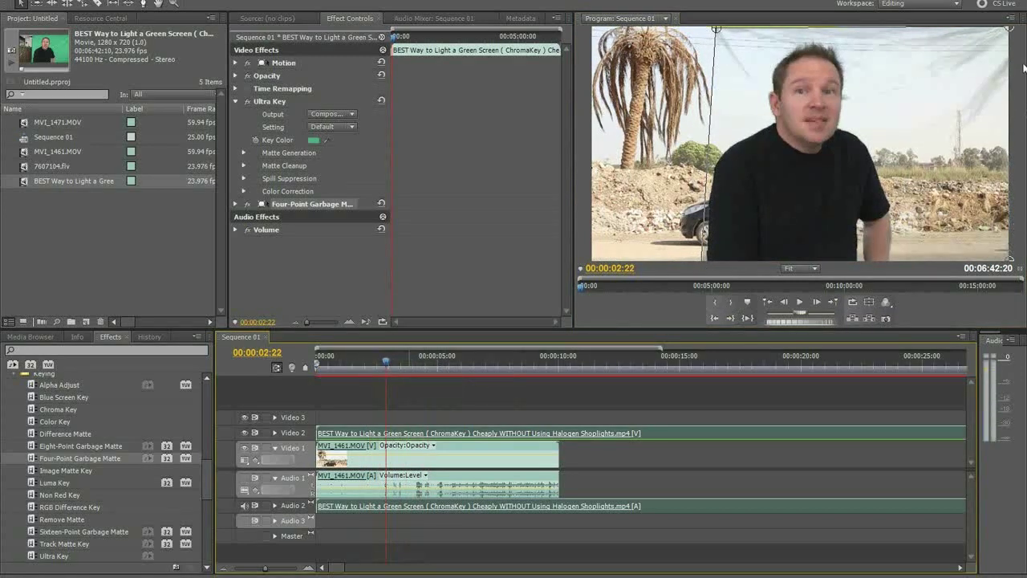
# - Tune Ultra Key's matte: Transparency 41, Highlight 33, Tolerance 57, Choke 2
pyautogui.moveTo(1010, 32); pyautogui.dragTo(1005, 30)
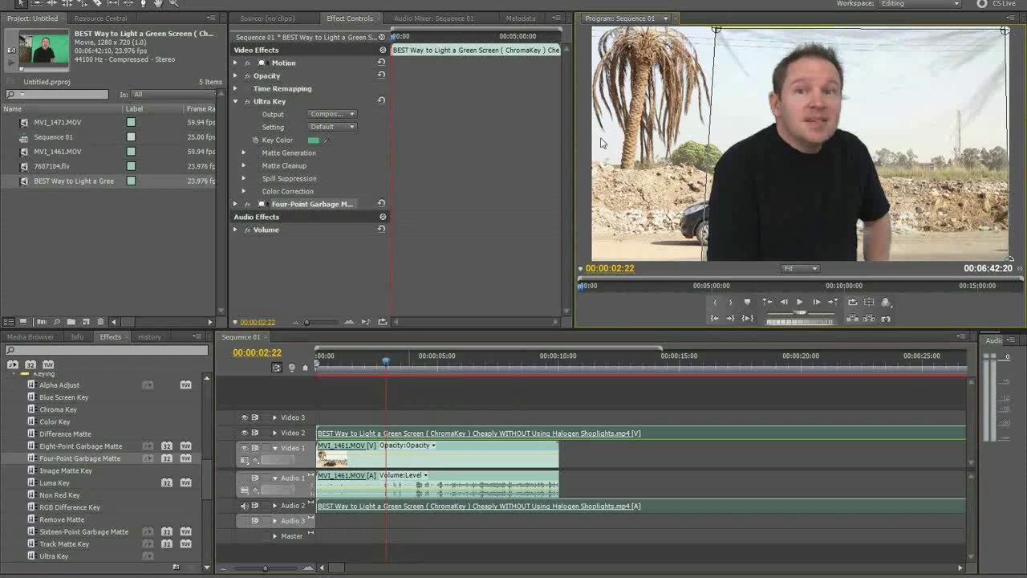
pyautogui.click(243, 153)
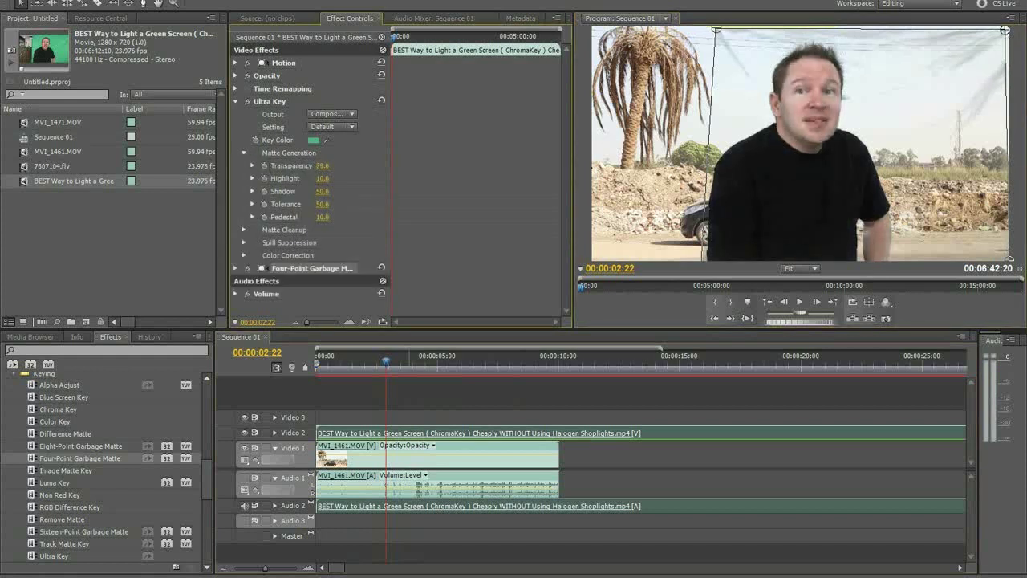
pyautogui.moveTo(322, 165); pyautogui.dragTo(333, 166)
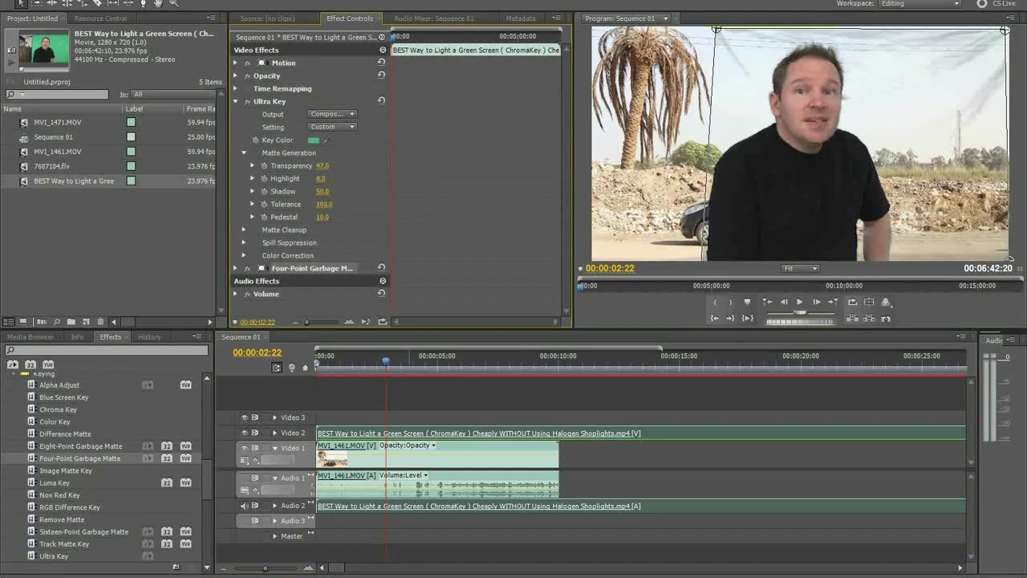
pyautogui.moveTo(322, 204); pyautogui.dragTo(305, 212)
pyautogui.click(245, 230)
pyautogui.moveTo(320, 243); pyautogui.dragTo(333, 255)
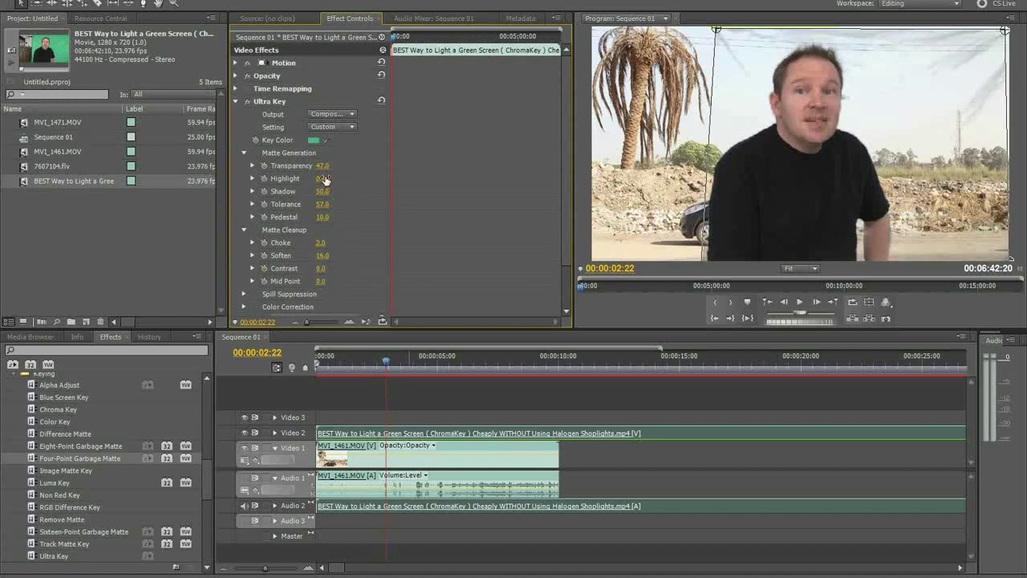
pyautogui.moveTo(322, 165); pyautogui.dragTo(351, 165)
# - Pull the garbage matte's top-right and bottom-right corners inward and preview the cleaner composite
pyautogui.moveTo(1005, 29); pyautogui.dragTo(869, 30)
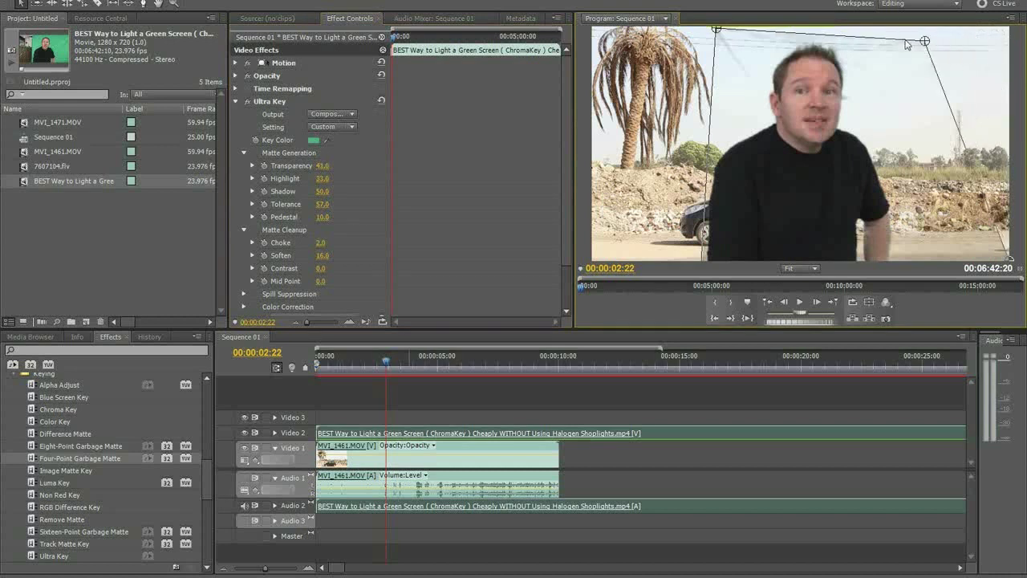
pyautogui.moveTo(1009, 260); pyautogui.dragTo(905, 267)
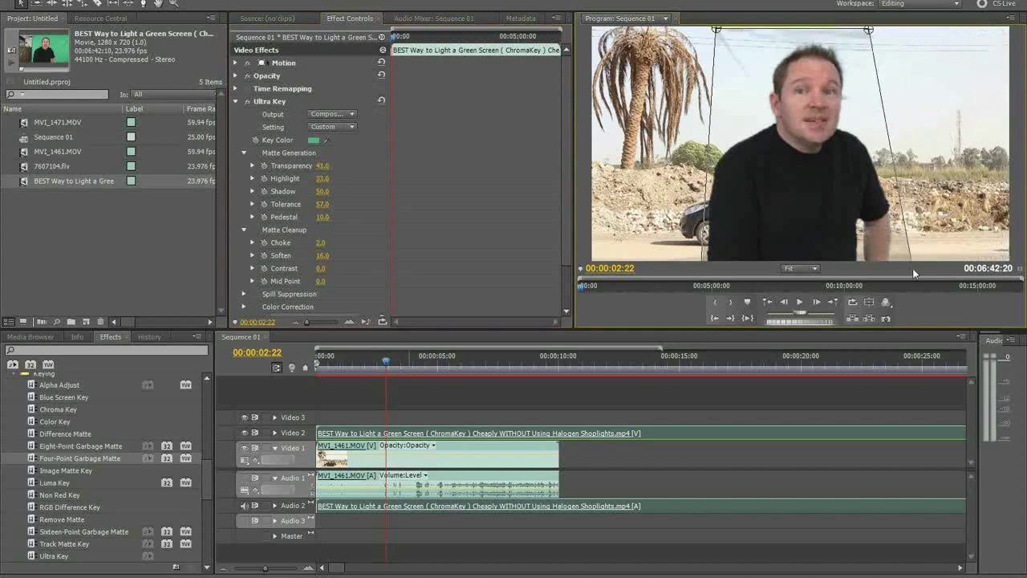
pyautogui.click(580, 117)
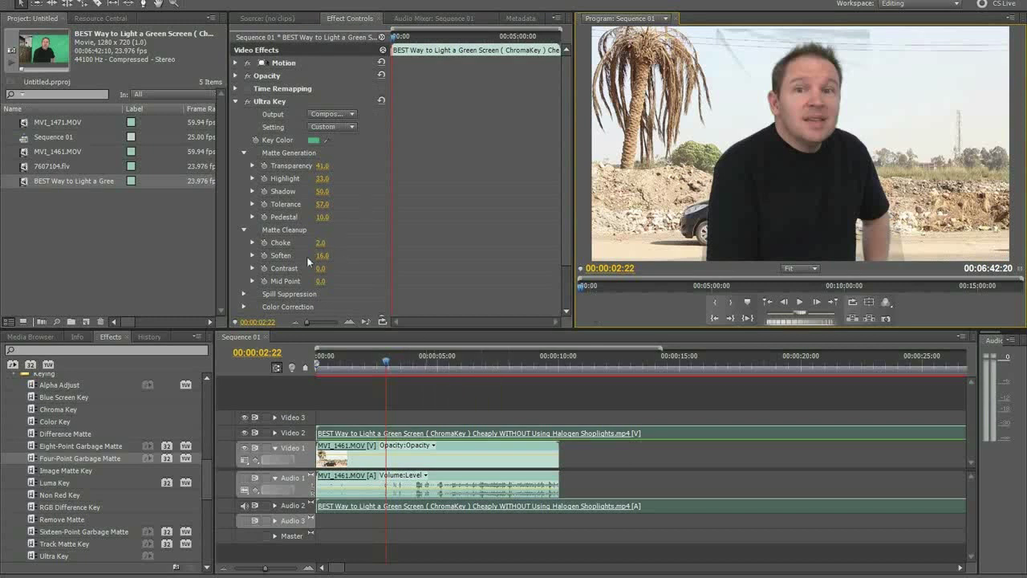
pyautogui.scroll(-2, 295, 277)
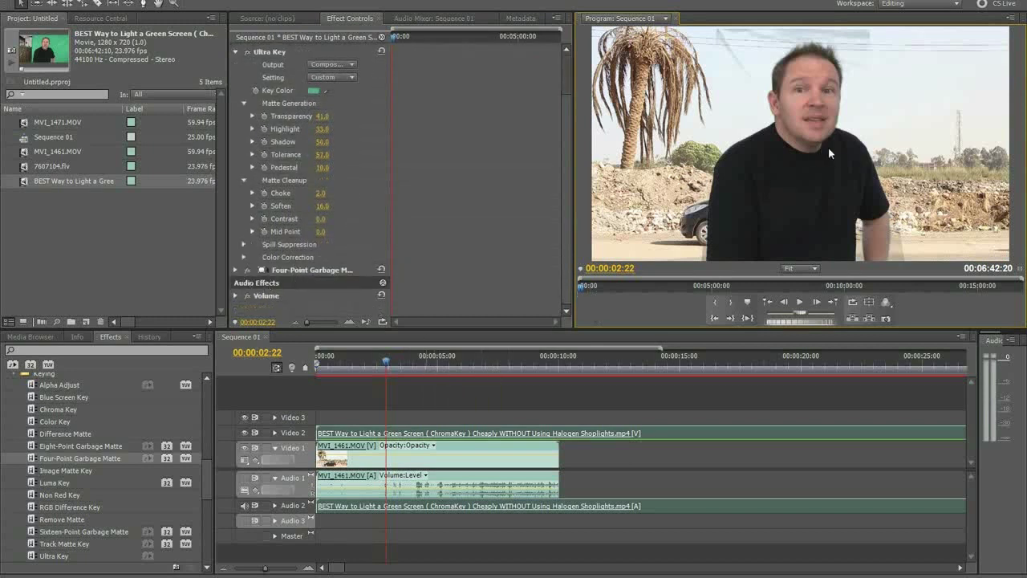
# - Delete the green-screen presenter clip and the MVI_1461.MOV car clip from Sequence 01
pyautogui.click(235, 270)
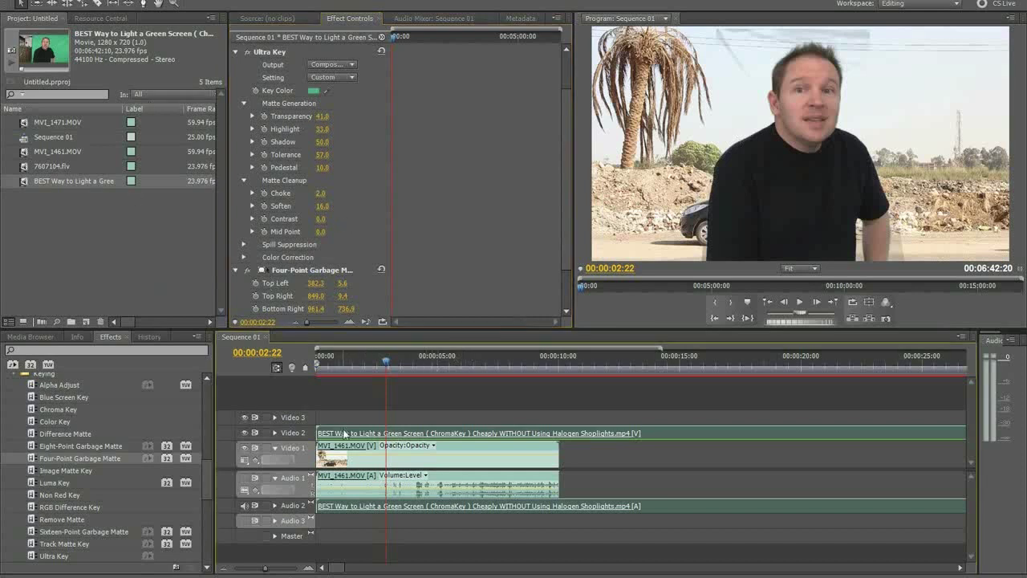
pyautogui.press('Delete')
pyautogui.click(365, 460)
pyautogui.press('Delete')
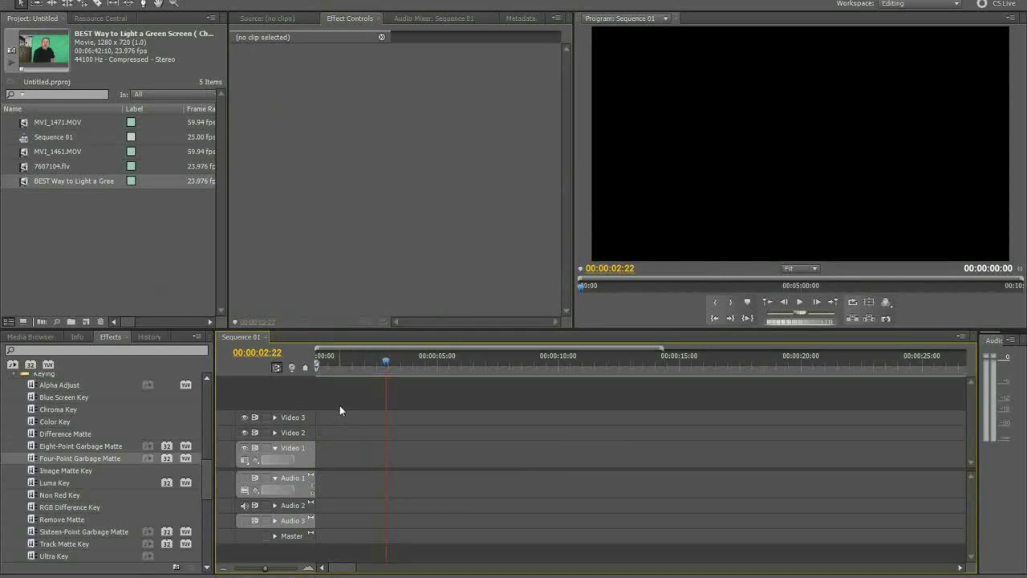
# - Place MVI_1461.MOV at the start of Sequence 01 and scrub through the car footage
pyautogui.click(56, 165)
pyautogui.click(51, 151)
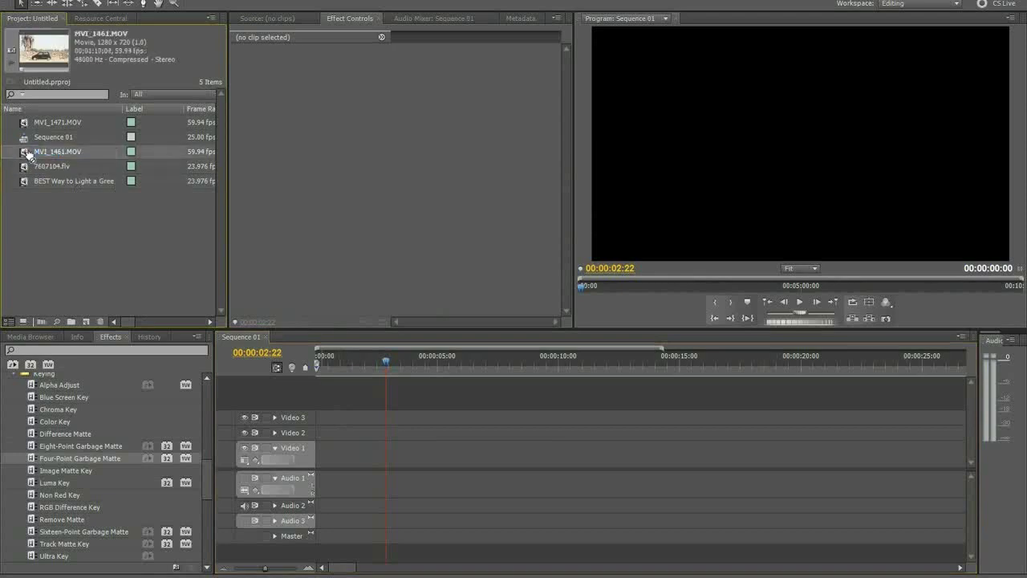
pyautogui.moveTo(29, 154); pyautogui.dragTo(345, 453)
pyautogui.click(400, 363)
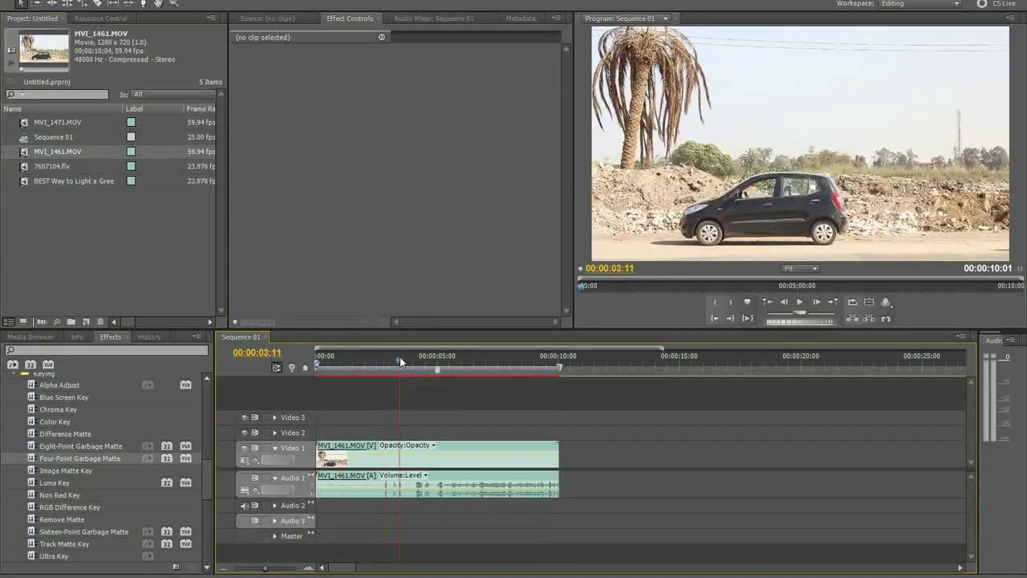
pyautogui.moveTo(401, 363)
pyautogui.mouseDown()
pyautogui.moveTo(505, 351)
pyautogui.moveTo(432, 358)
pyautogui.mouseUp()
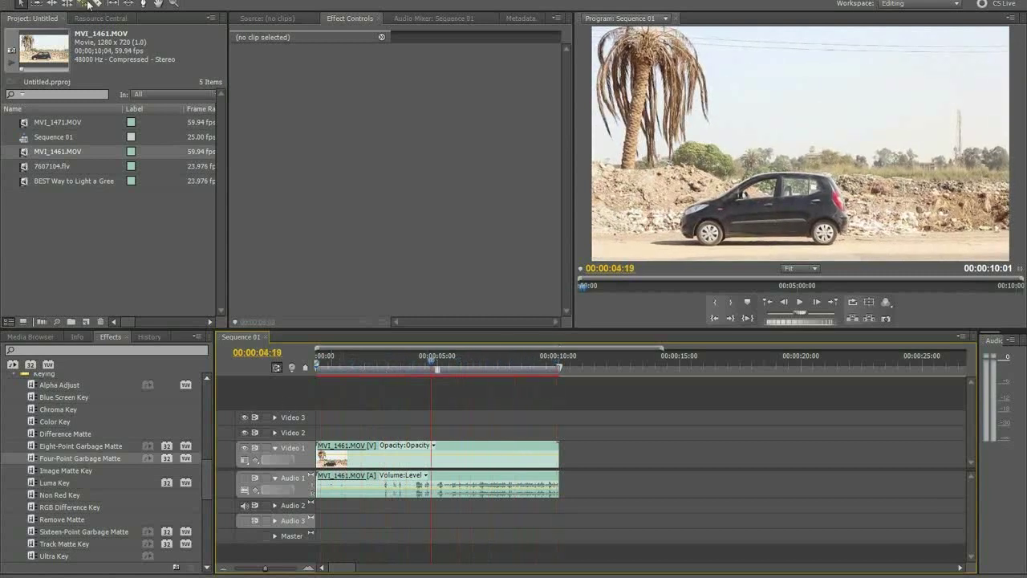
# - Try the Rate Stretch tool on the car clip's end, leaving its length unchanged
pyautogui.click(83, 3)
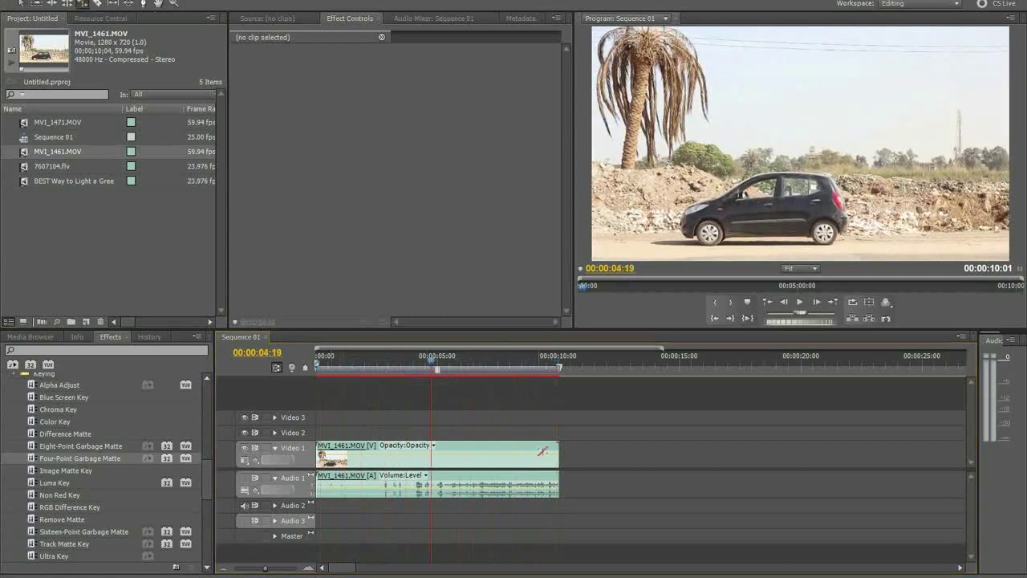
pyautogui.moveTo(560, 454); pyautogui.dragTo(559, 456)
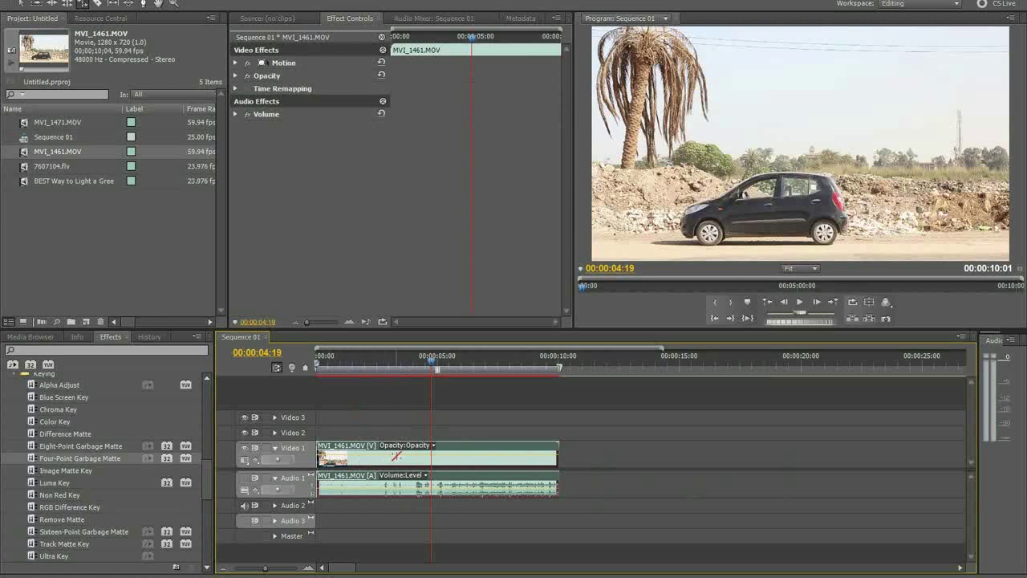
pyautogui.click(402, 359)
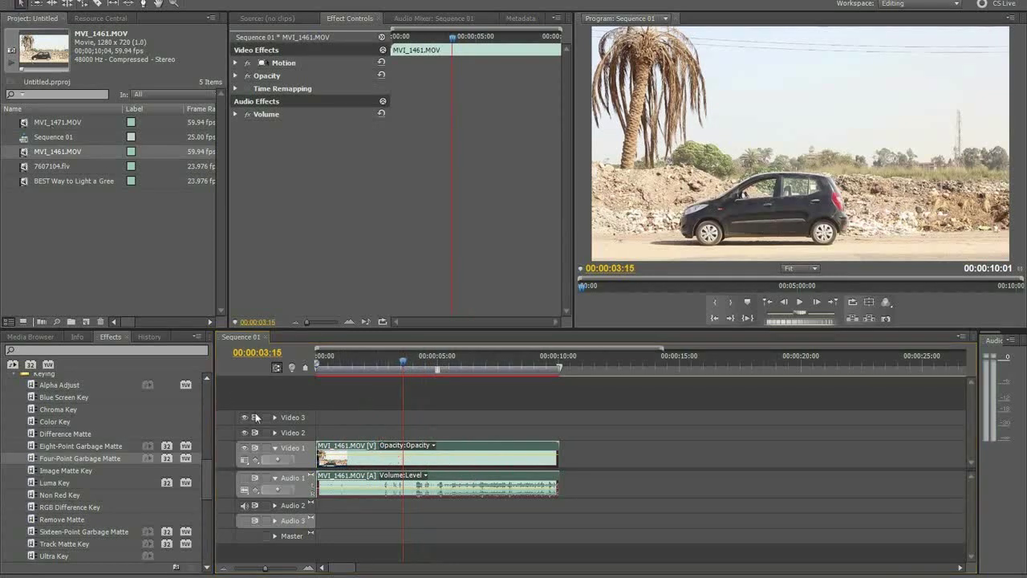
pyautogui.click(287, 421)
# - Delete all empty video and audio tracks, then make the Video 1 track taller
pyautogui.rightClick(294, 434)
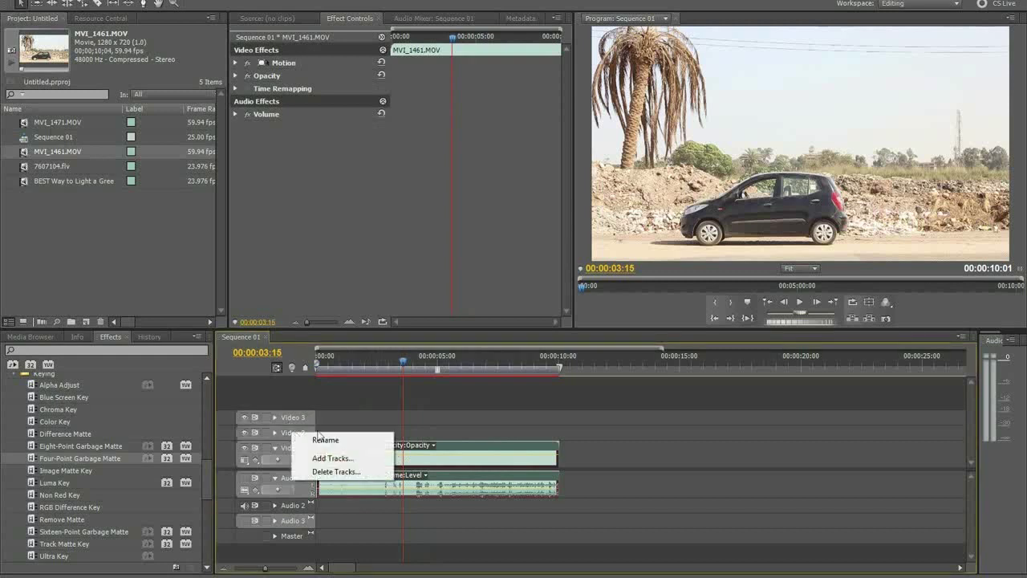
pyautogui.click(337, 472)
pyautogui.click(434, 276)
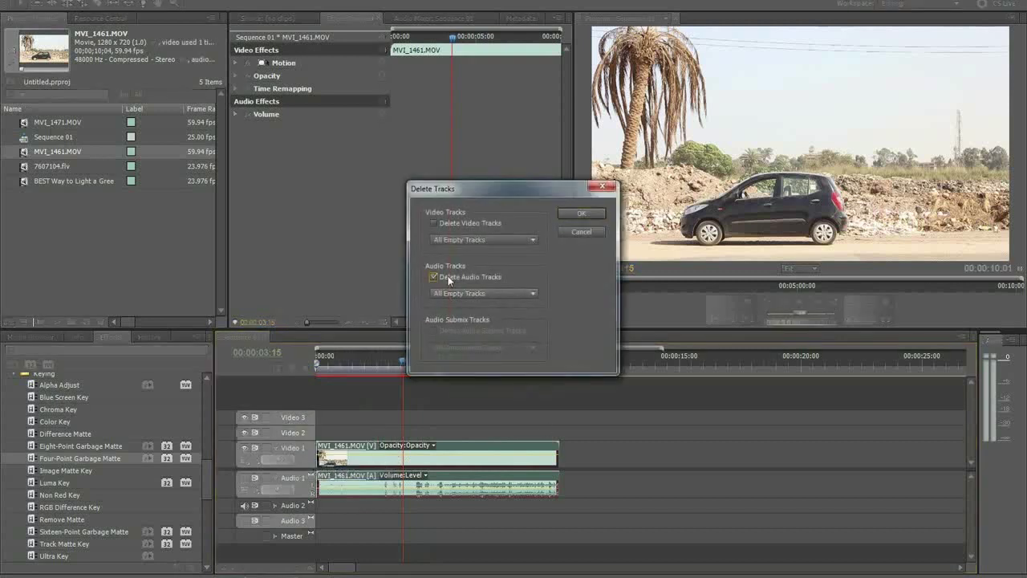
pyautogui.click(581, 215)
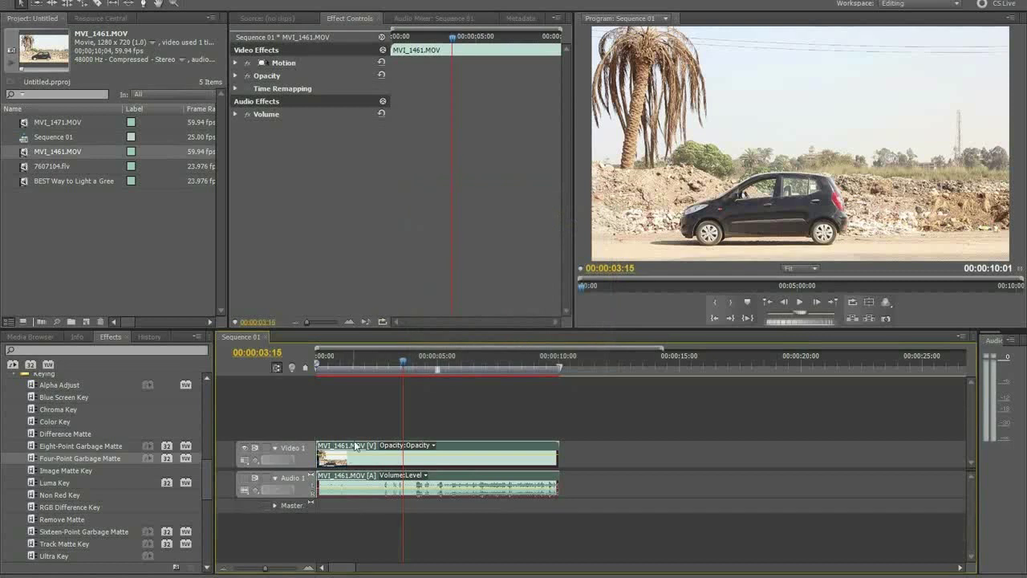
pyautogui.moveTo(289, 442); pyautogui.dragTo(290, 400)
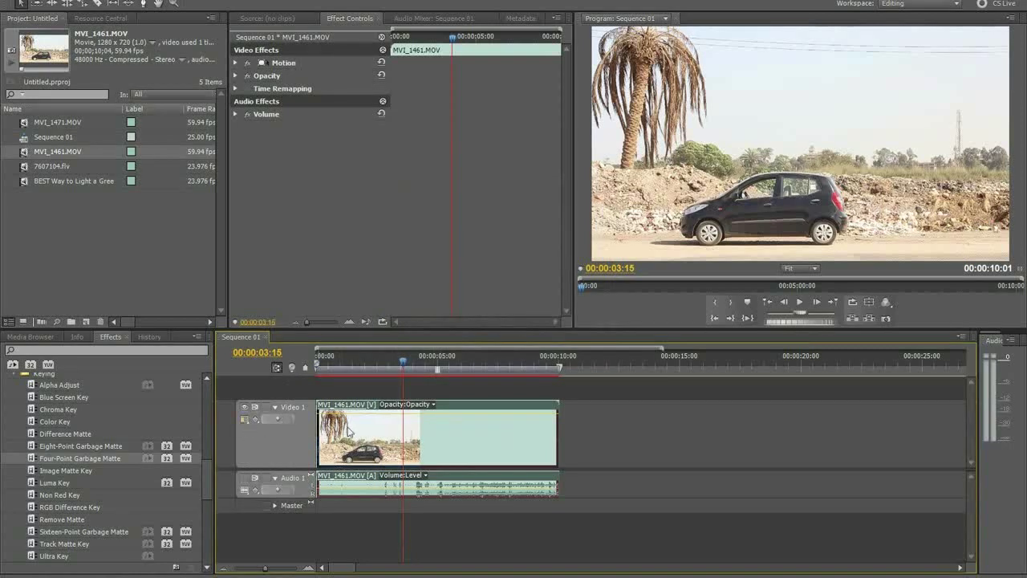
# - Show the car clip's Time Remapping > Speed line instead of Opacity
pyautogui.click(433, 404)
pyautogui.moveTo(440, 447)
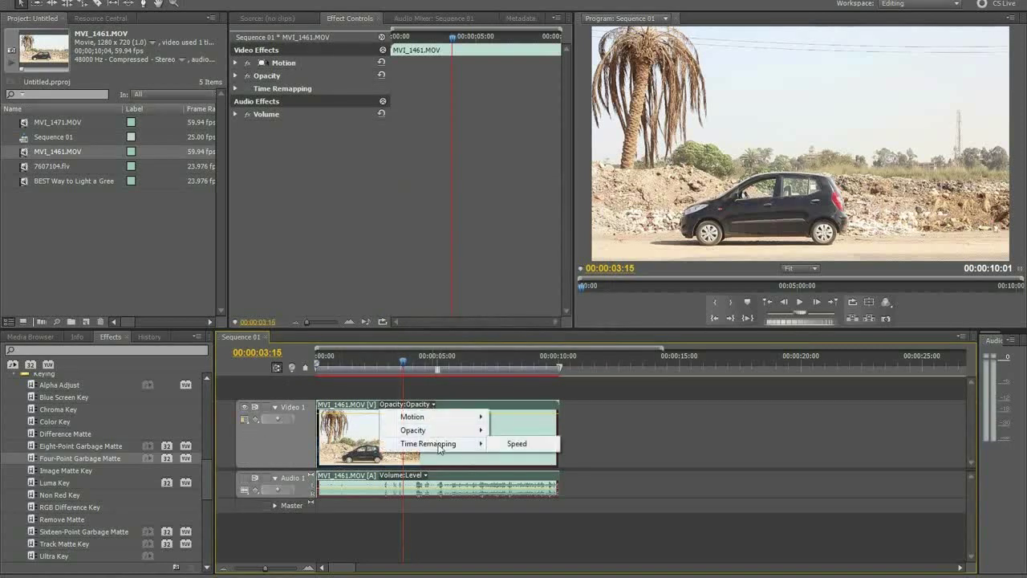
pyautogui.click(508, 446)
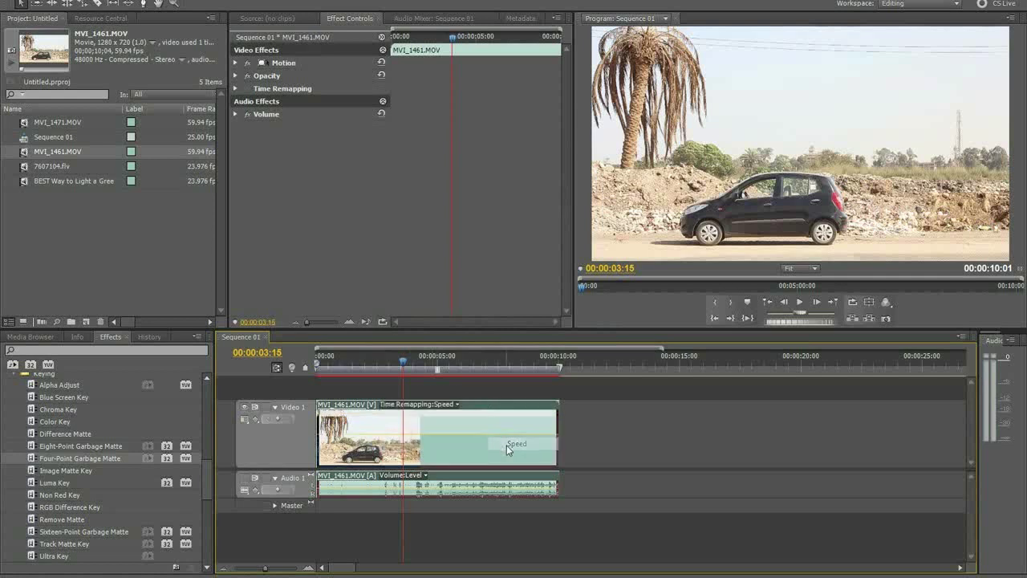
# - Set Video 1 to Show Name Only and add speed keyframes near 00:00:01:24 and 00:00:06:14
pyautogui.click(245, 419)
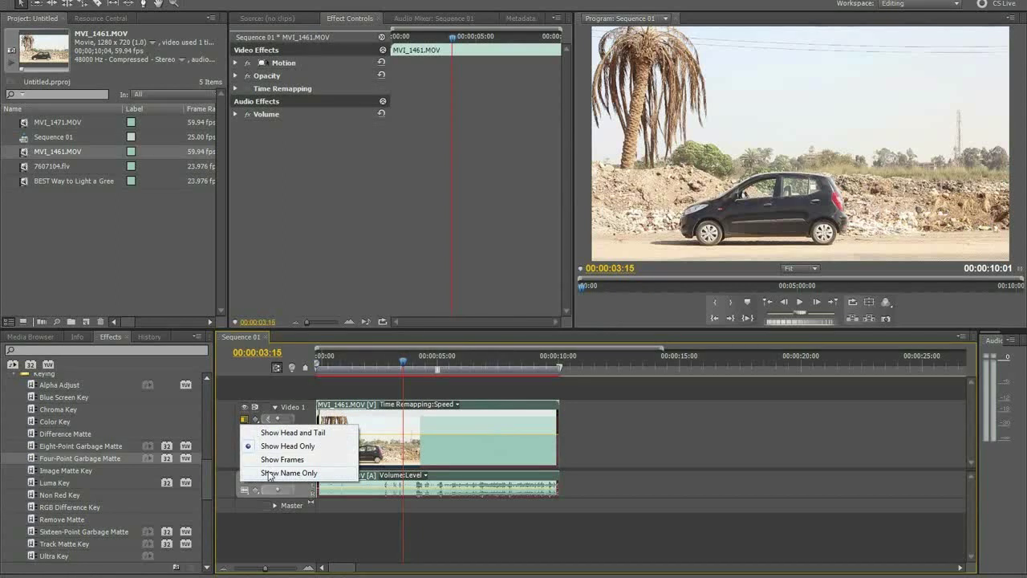
pyautogui.click(271, 473)
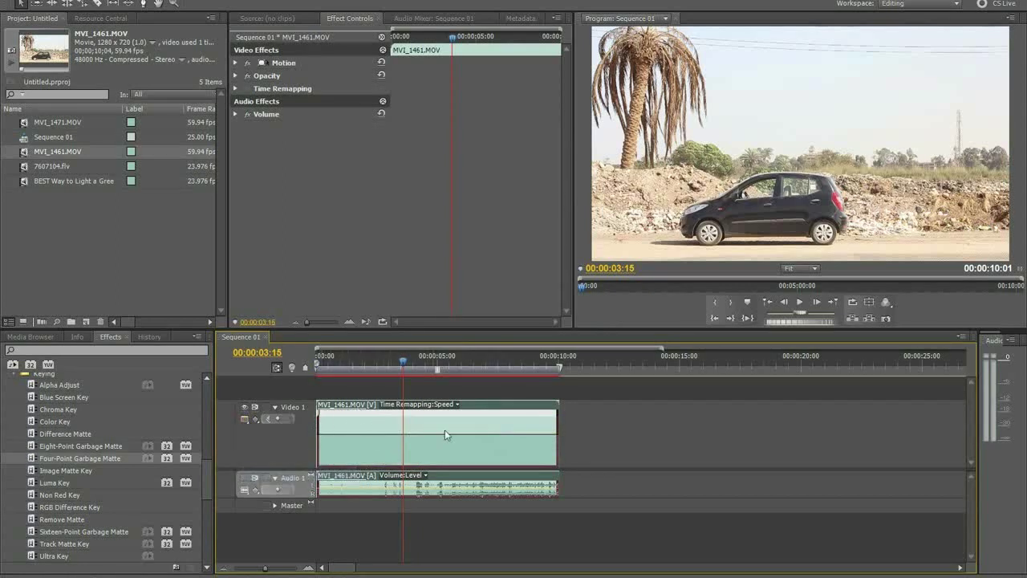
pyautogui.keyDown('ctrl'); pyautogui.click(366, 435); pyautogui.keyUp('ctrl')
# - Raise the speed between the two keyframes to about 239% and play it back
pyautogui.moveTo(370, 370); pyautogui.dragTo(451, 385)
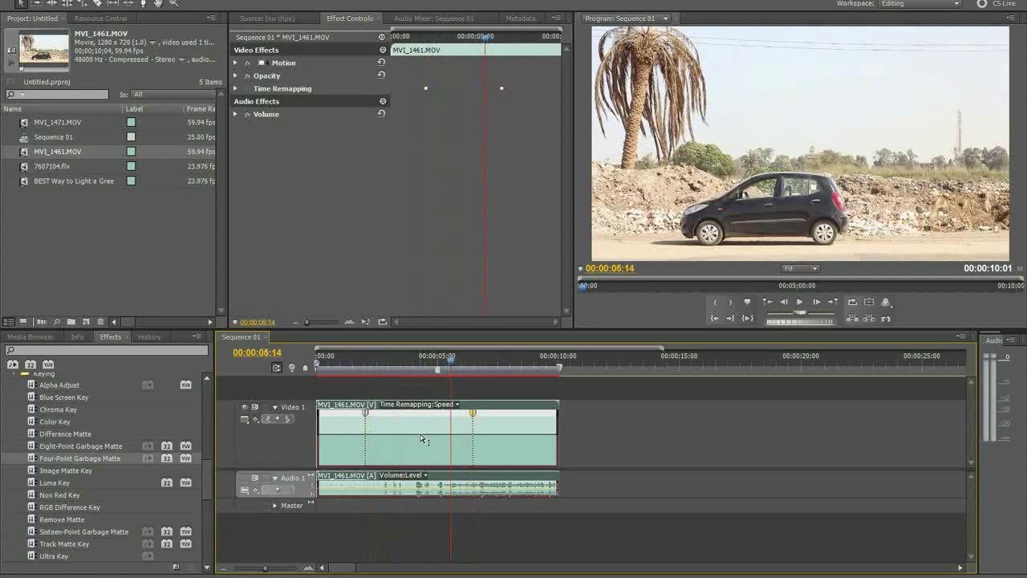
pyautogui.moveTo(420, 434)
pyautogui.mouseDown()
pyautogui.moveTo(421, 421)
pyautogui.moveTo(420, 447)
pyautogui.moveTo(421, 431)
pyautogui.mouseUp()
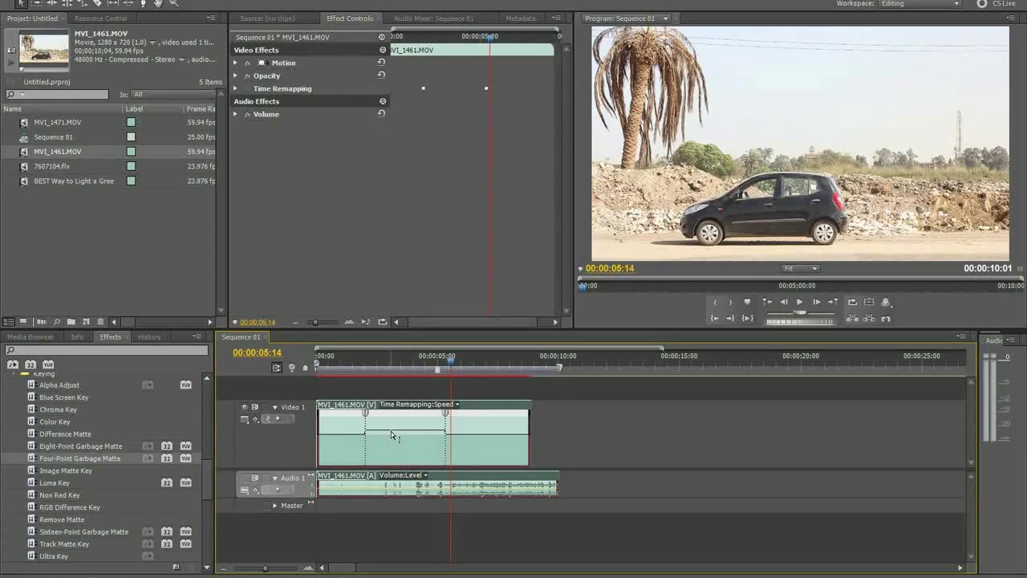
pyautogui.moveTo(393, 436); pyautogui.dragTo(394, 420)
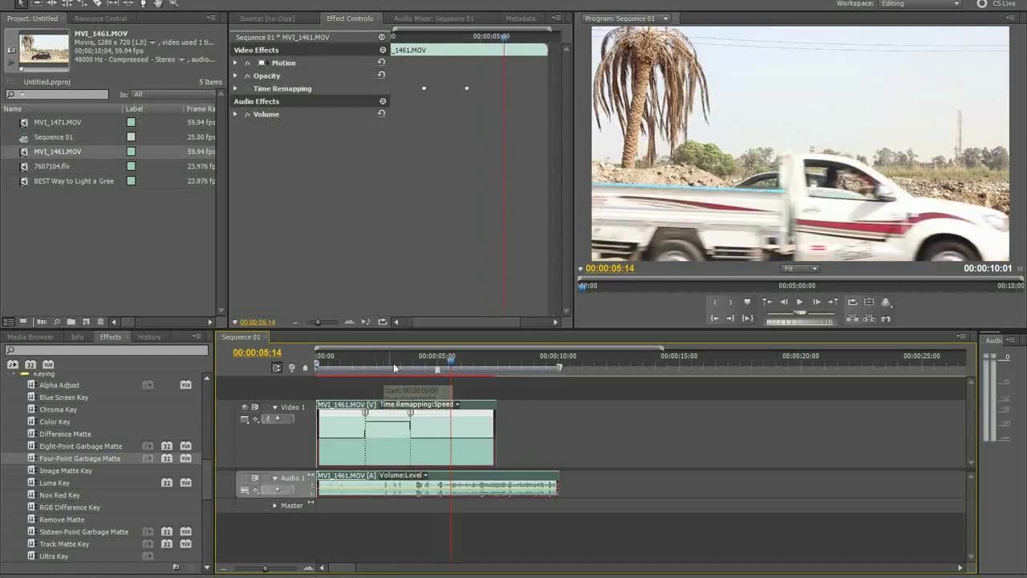
pyautogui.click(336, 362)
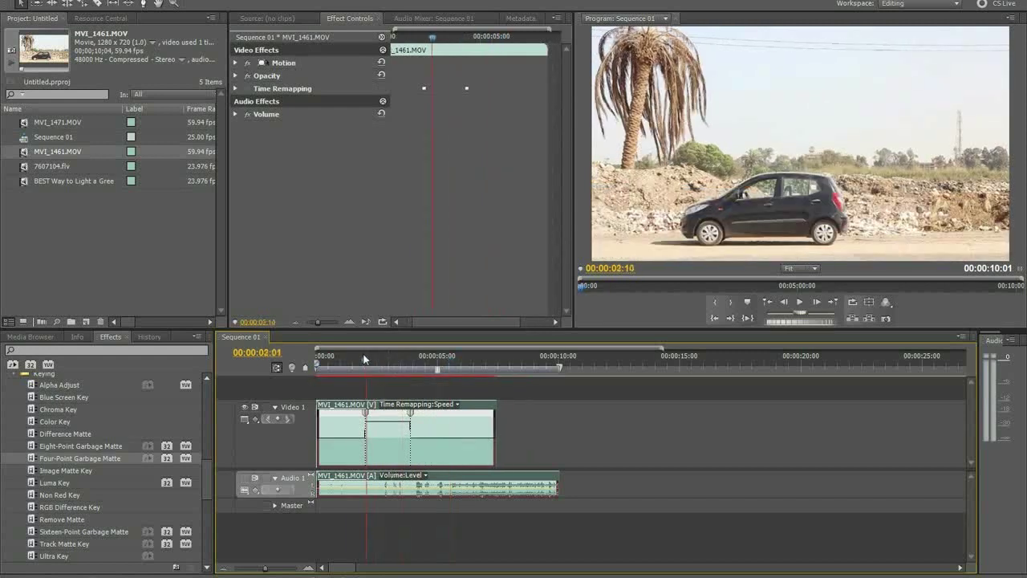
pyautogui.click(798, 304)
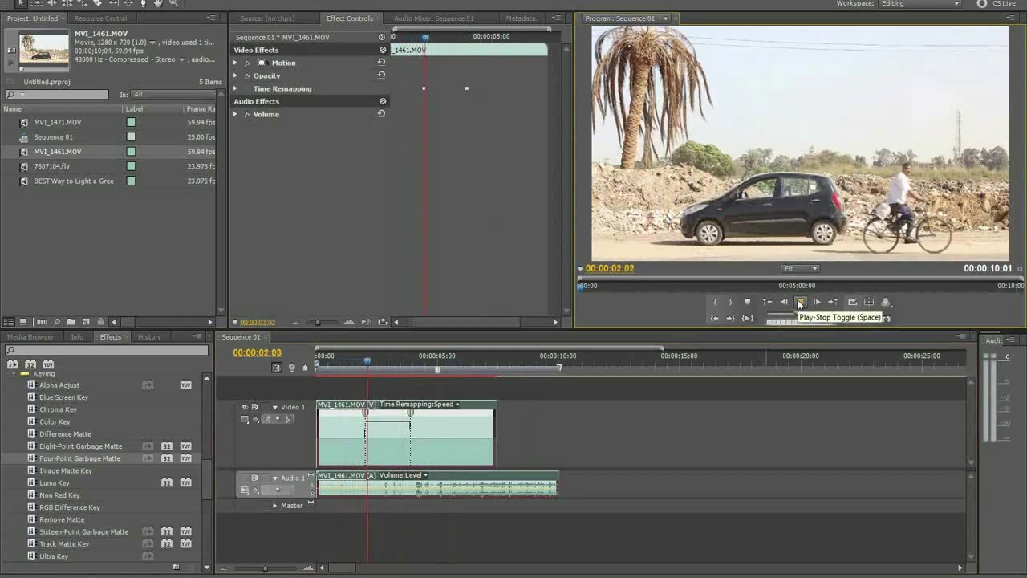
pyautogui.click(799, 303)
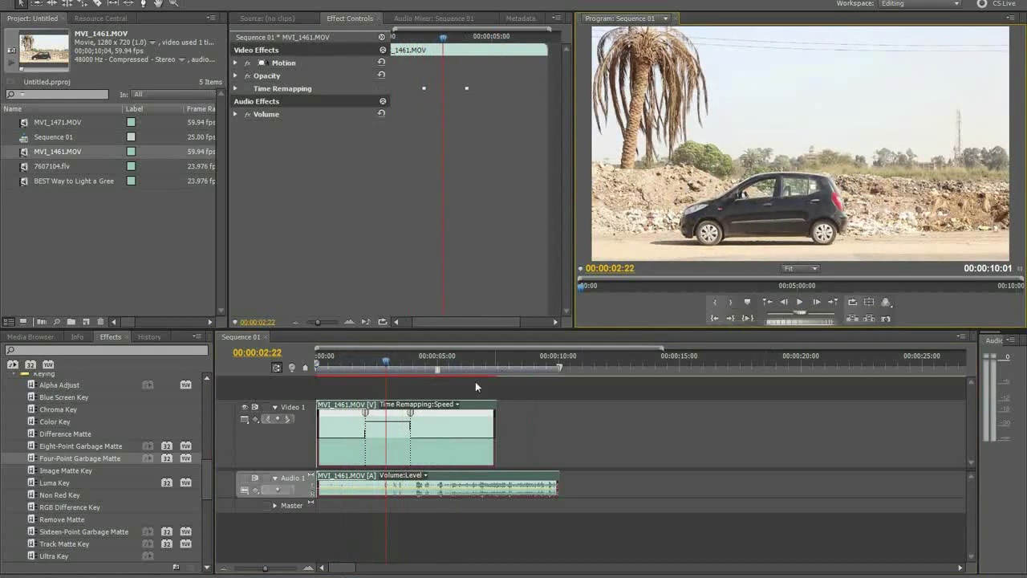
pyautogui.click(413, 415)
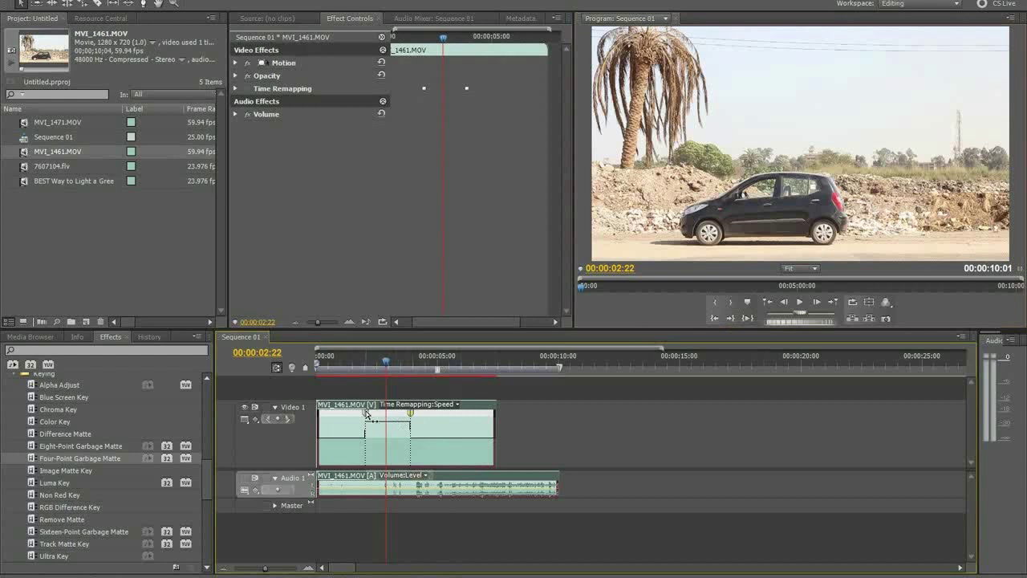
pyautogui.moveTo(417, 413)
pyautogui.mouseDown()
pyautogui.moveTo(353, 419)
pyautogui.moveTo(418, 419)
pyautogui.mouseUp()
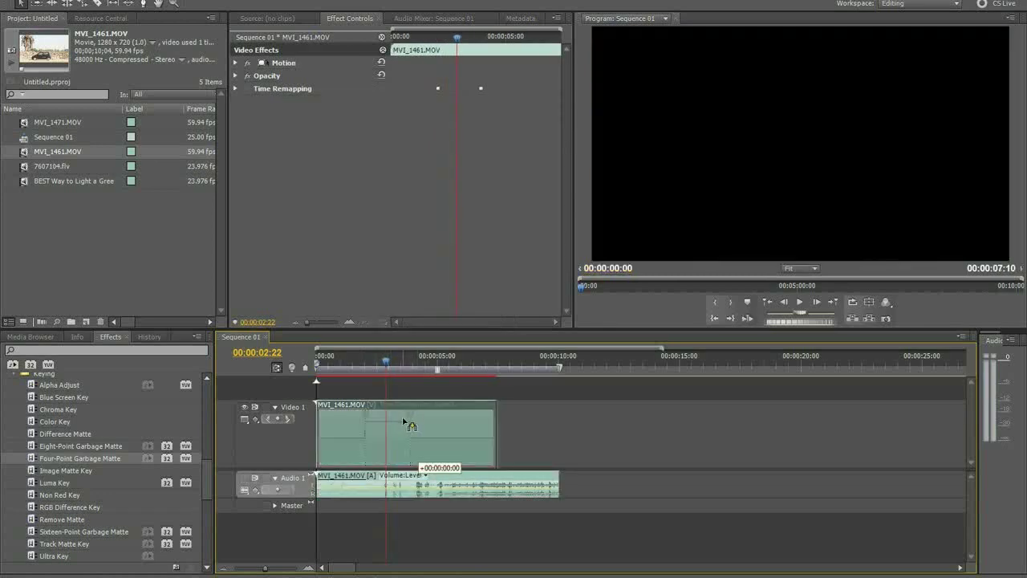
# - Move the second speed keyframe earlier and preview the faster section
pyautogui.click(412, 414)
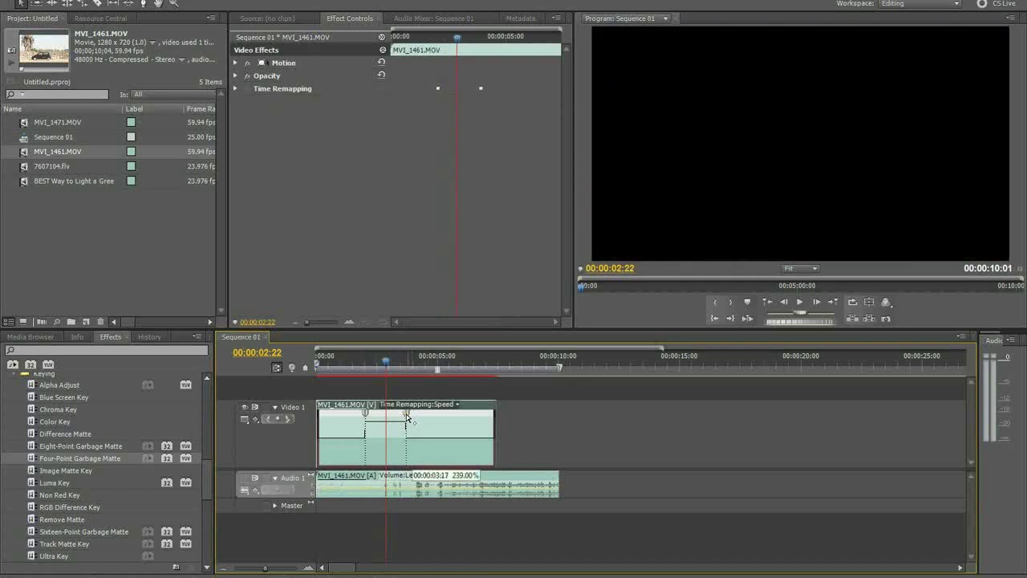
pyautogui.moveTo(412, 414); pyautogui.dragTo(341, 414)
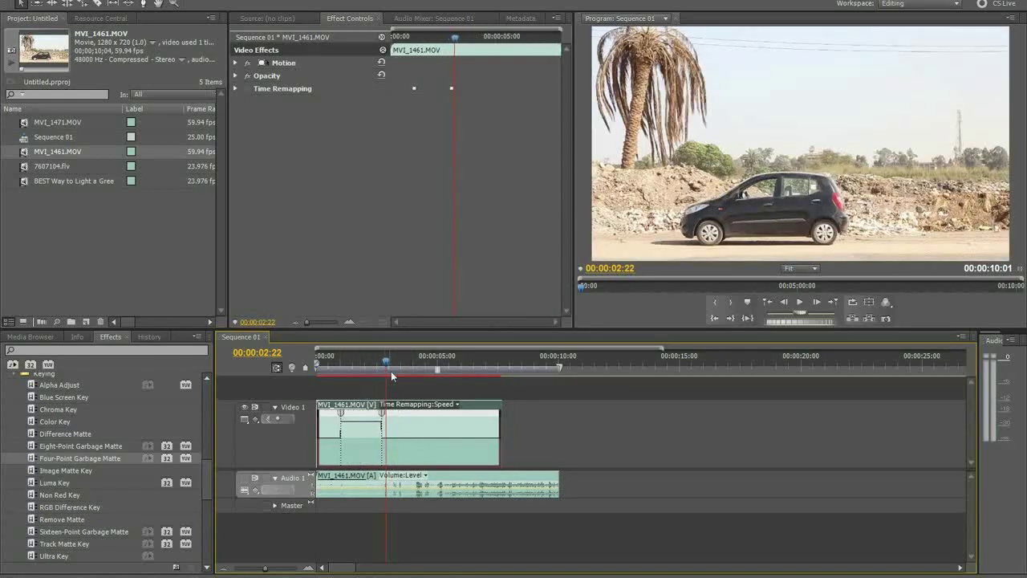
pyautogui.moveTo(391, 371); pyautogui.dragTo(324, 374)
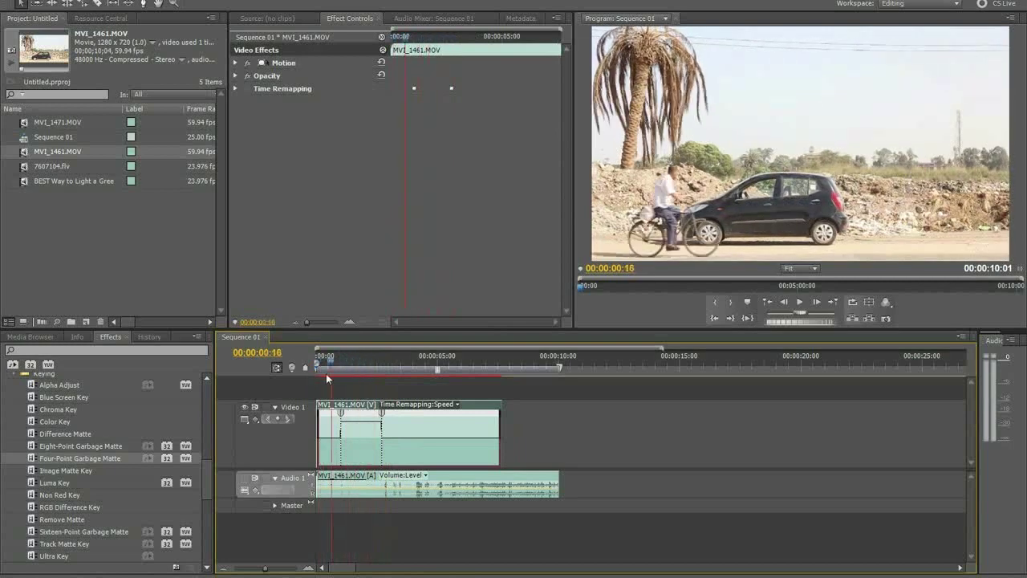
pyautogui.click(798, 302)
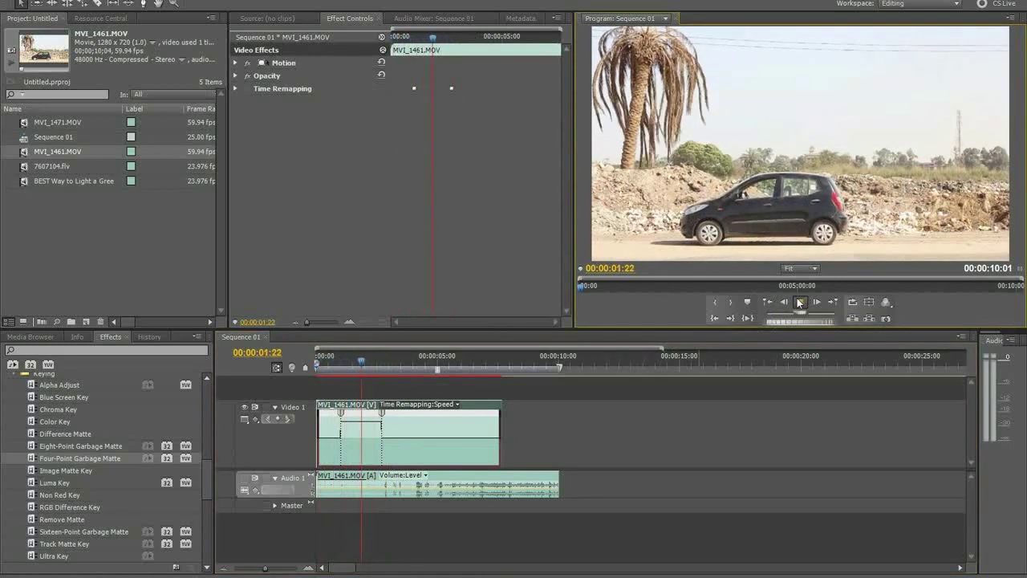
pyautogui.click(798, 302)
# - Split both speed keyframes into ramps leading into and out of the fast section
pyautogui.moveTo(364, 371); pyautogui.dragTo(349, 368)
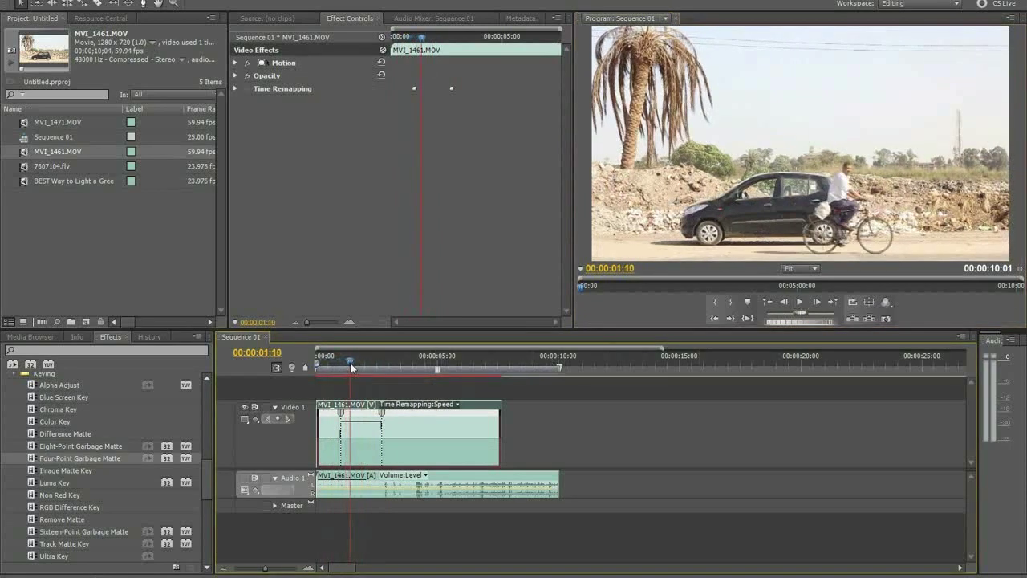
pyautogui.moveTo(348, 369); pyautogui.dragTo(354, 368)
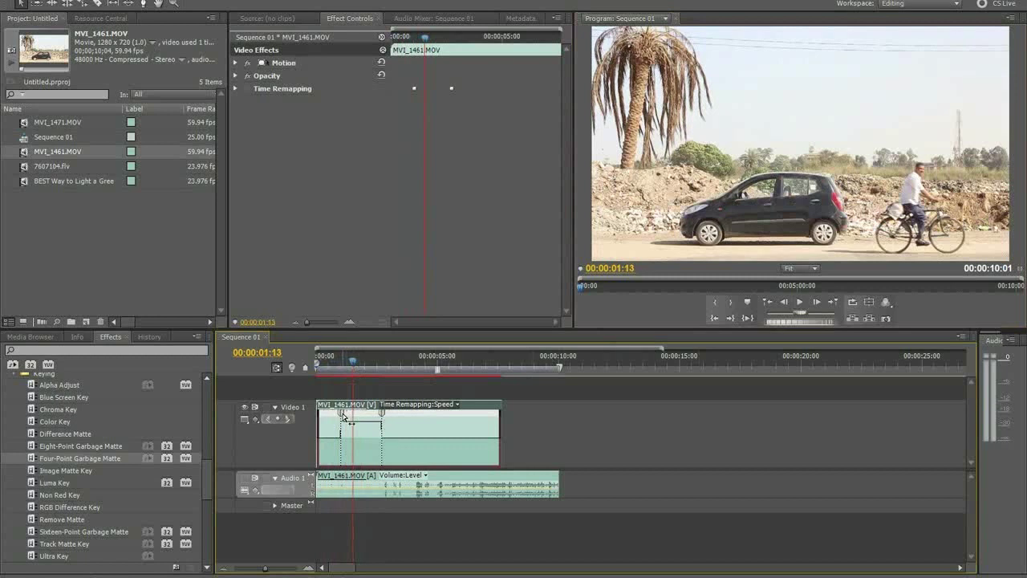
pyautogui.moveTo(343, 416); pyautogui.dragTo(334, 414)
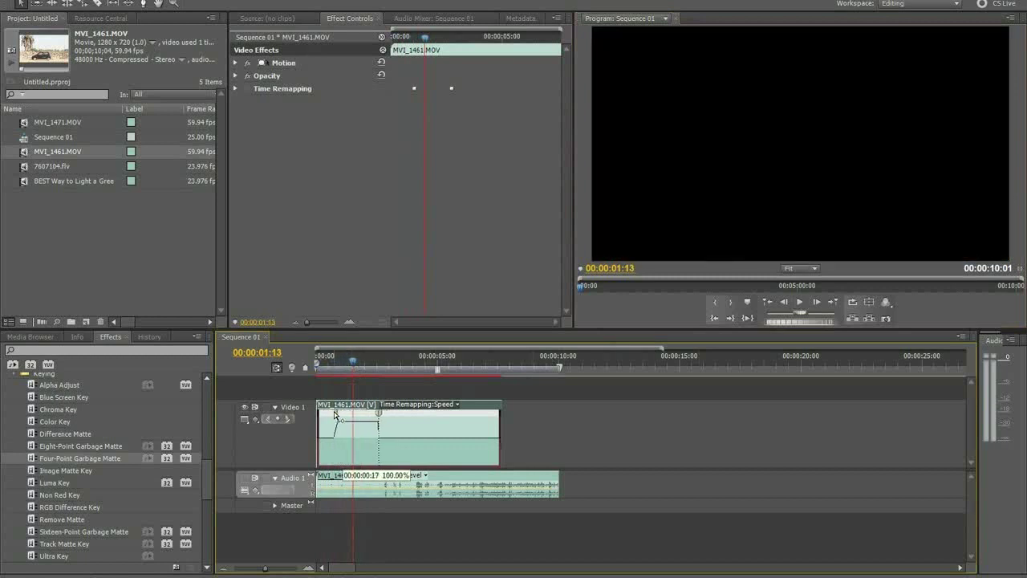
pyautogui.moveTo(334, 414); pyautogui.dragTo(337, 436)
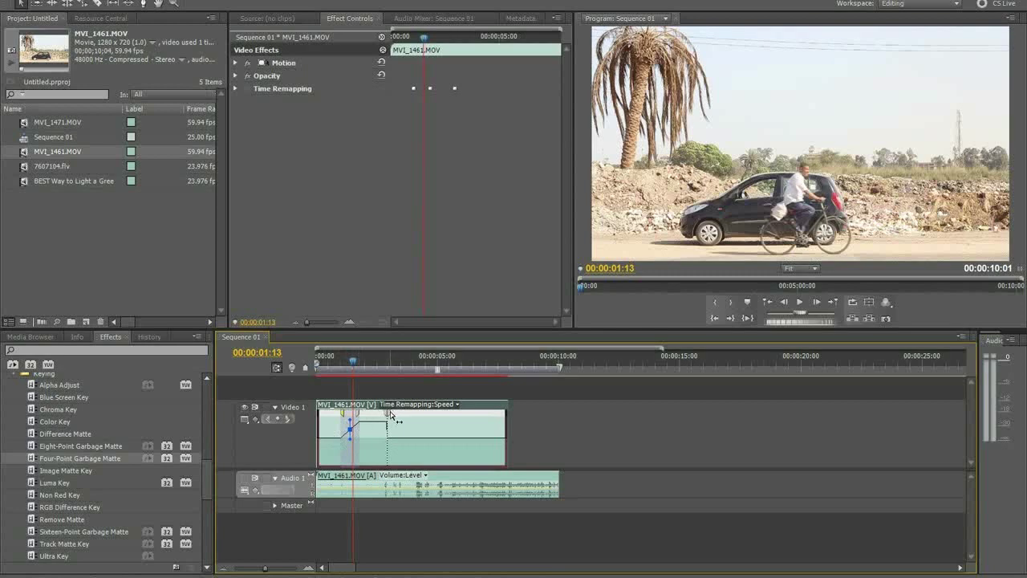
pyautogui.moveTo(391, 415); pyautogui.dragTo(383, 422)
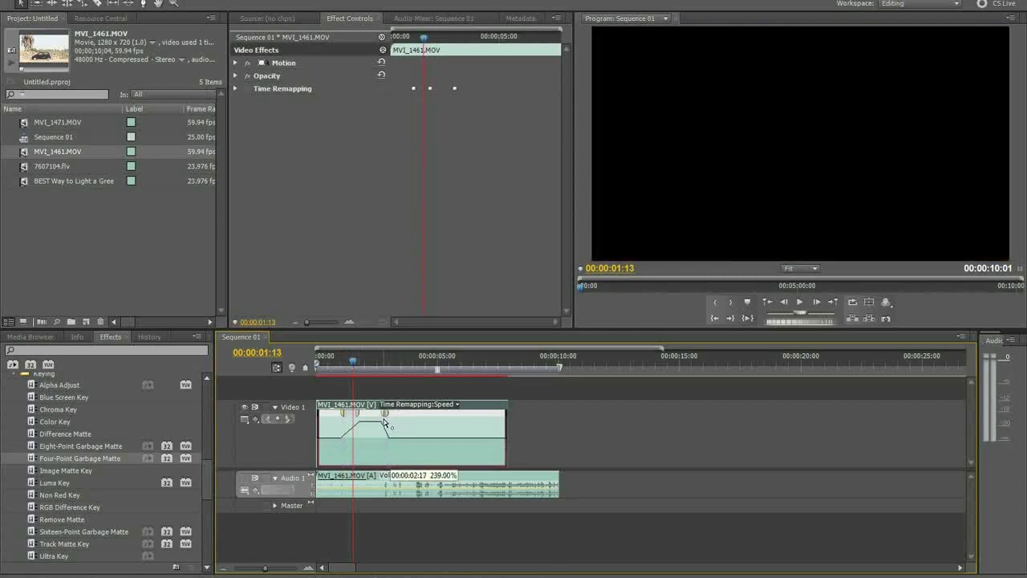
pyautogui.moveTo(384, 422); pyautogui.dragTo(394, 411)
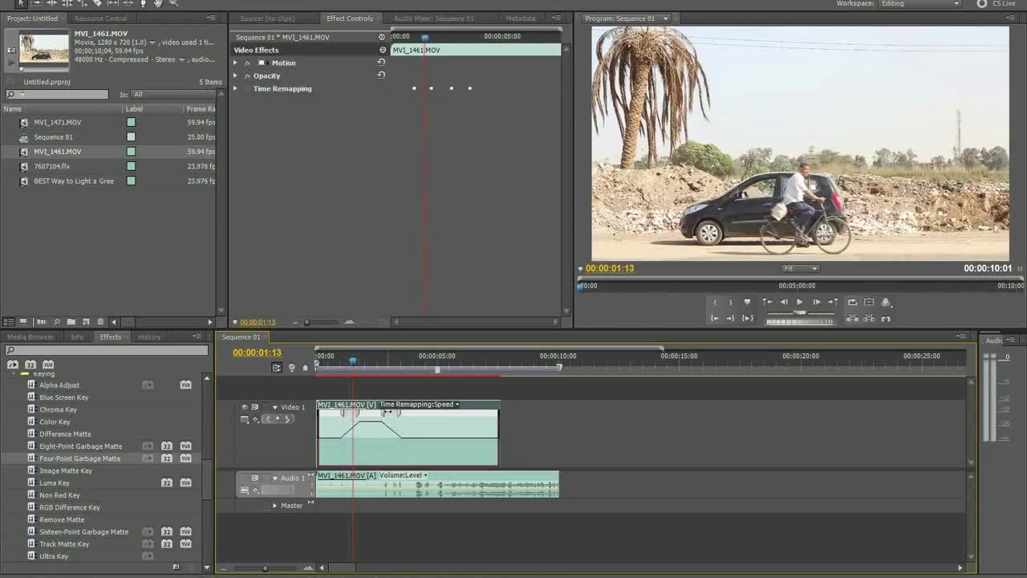
# - Smooth the curves of the left and right speed ramps
pyautogui.click(383, 426)
pyautogui.click(391, 430)
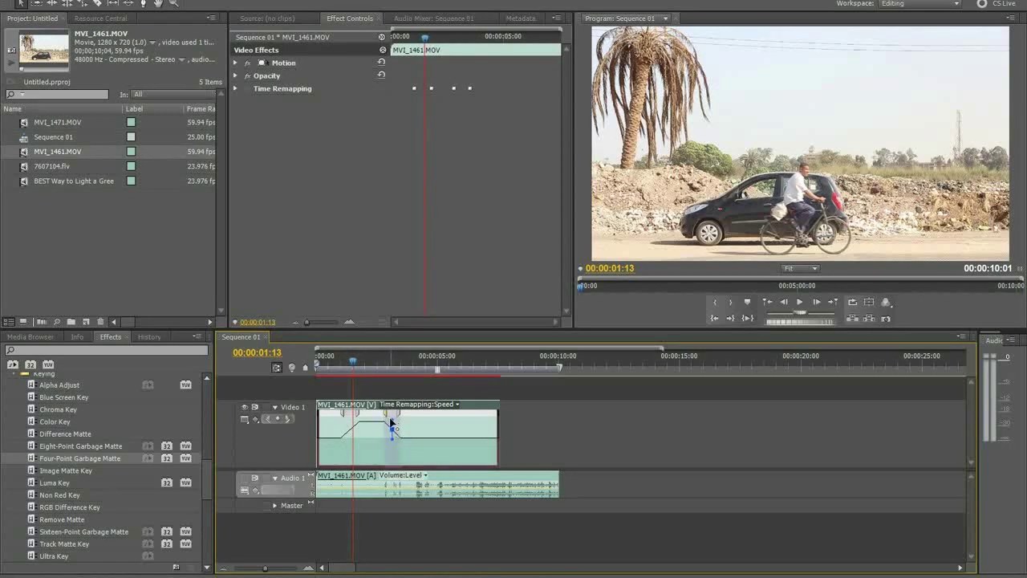
pyautogui.moveTo(391, 422); pyautogui.dragTo(386, 424)
pyautogui.click(360, 413)
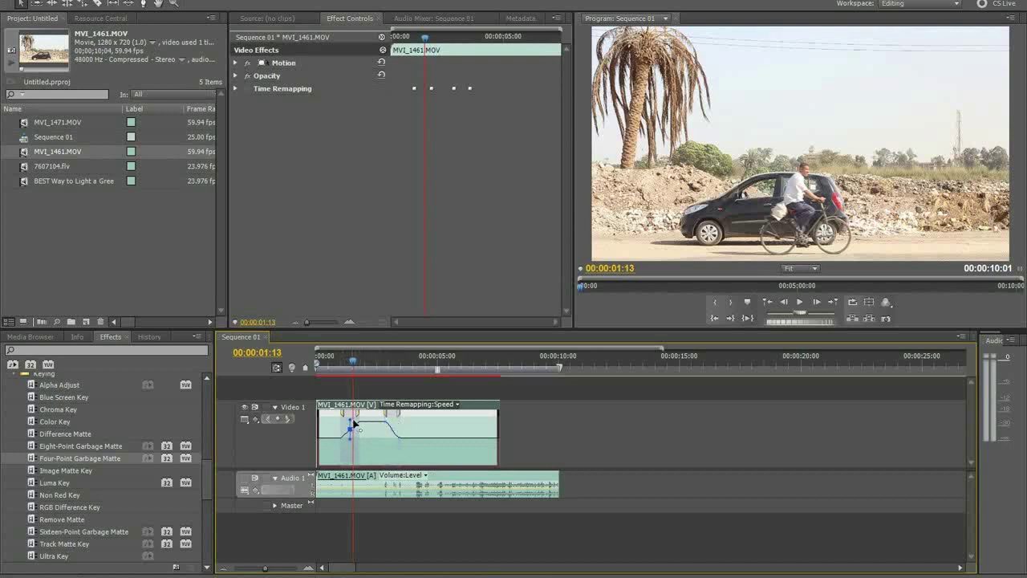
pyautogui.moveTo(364, 431); pyautogui.dragTo(388, 446)
pyautogui.moveTo(356, 430); pyautogui.dragTo(353, 425)
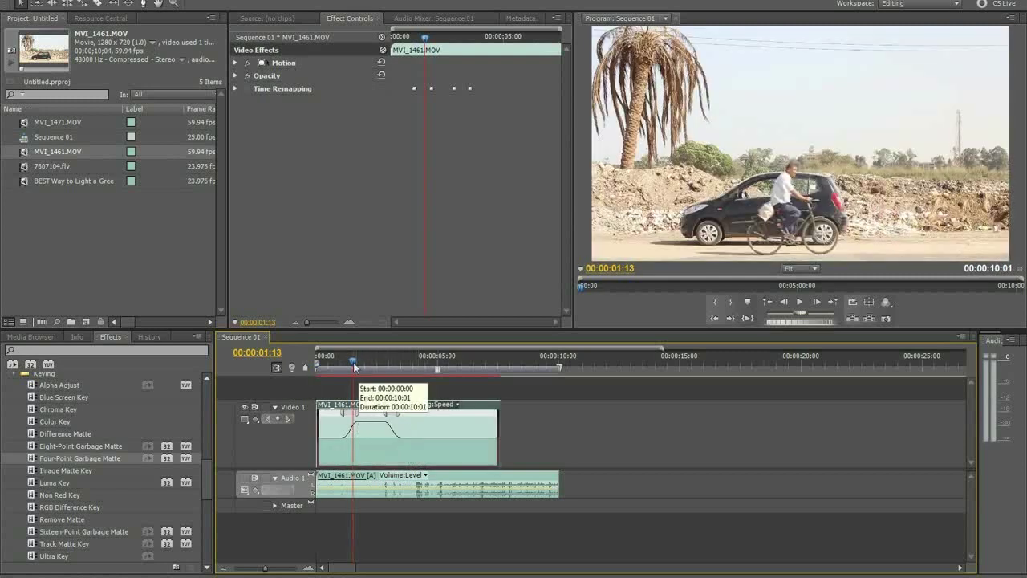
# - Preview the ramped clip from near the start and make the ending slow-down abrupt
pyautogui.moveTo(321, 363)
pyautogui.mouseDown()
pyautogui.moveTo(392, 363)
pyautogui.moveTo(330, 362)
pyautogui.mouseUp()
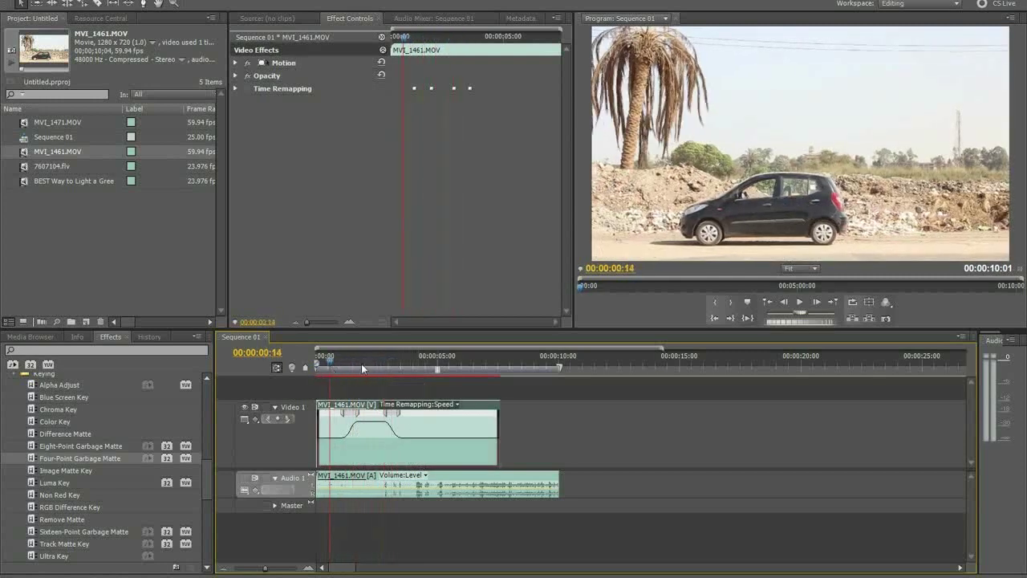
pyautogui.click(800, 303)
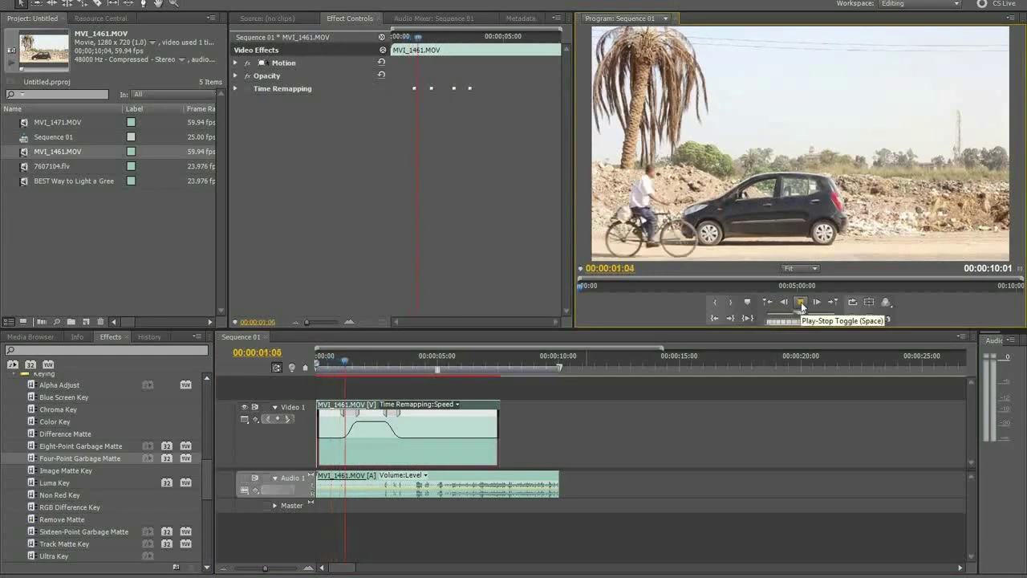
pyautogui.click(801, 303)
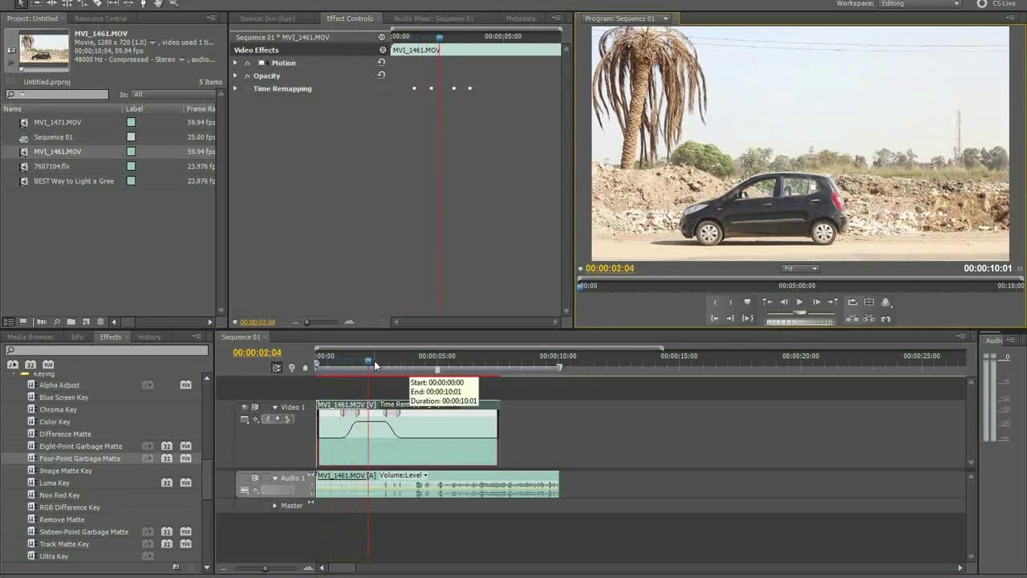
pyautogui.moveTo(399, 413); pyautogui.dragTo(386, 419)
# - Undo the ramp, add a speed keyframe, and try then undo a speed-up and a 45% slow-down
pyautogui.hotkey('ctrl', 'z')
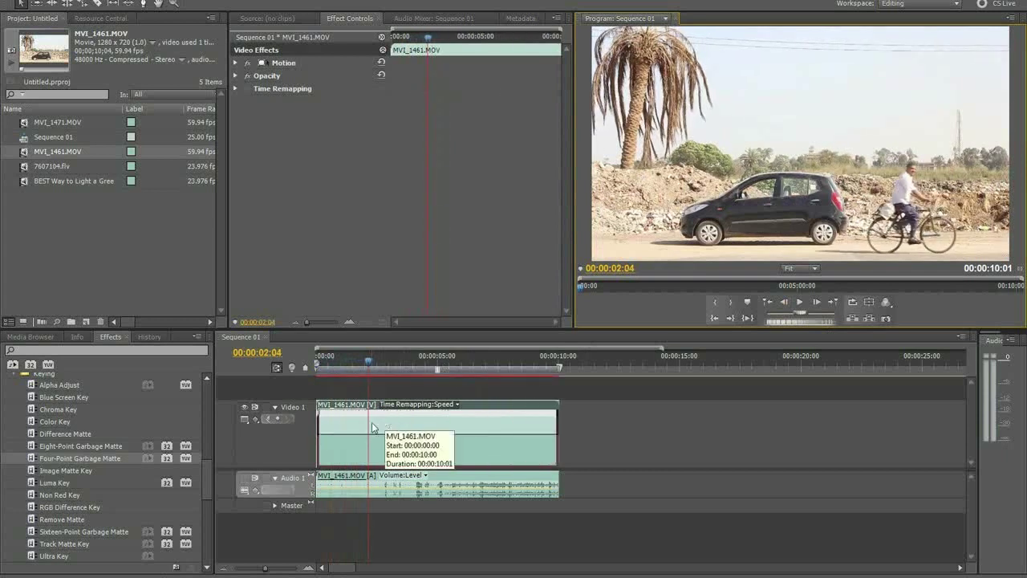
pyautogui.keyDown('ctrl'); pyautogui.click(374, 441); pyautogui.keyUp('ctrl')
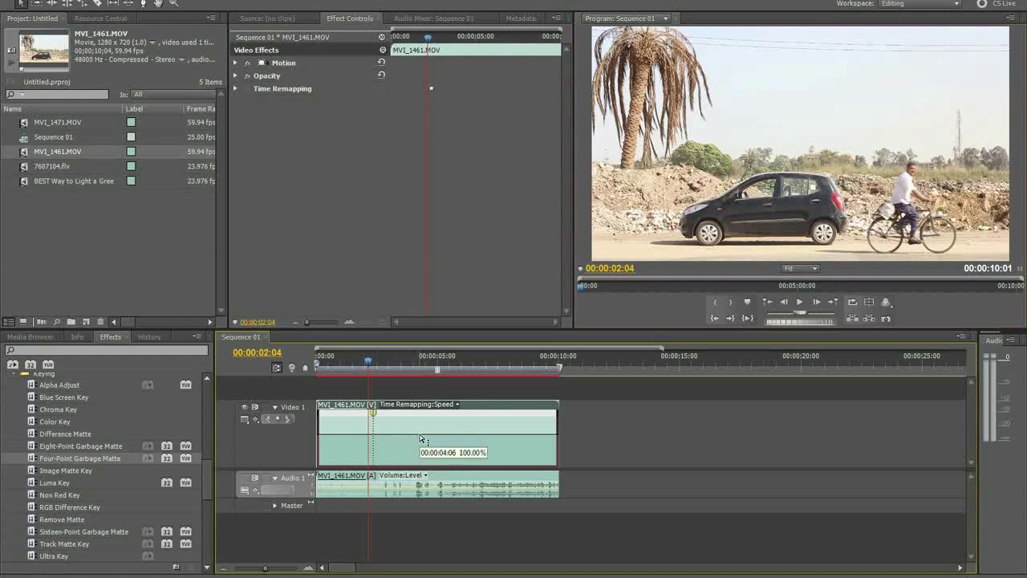
pyautogui.moveTo(421, 439); pyautogui.dragTo(419, 432)
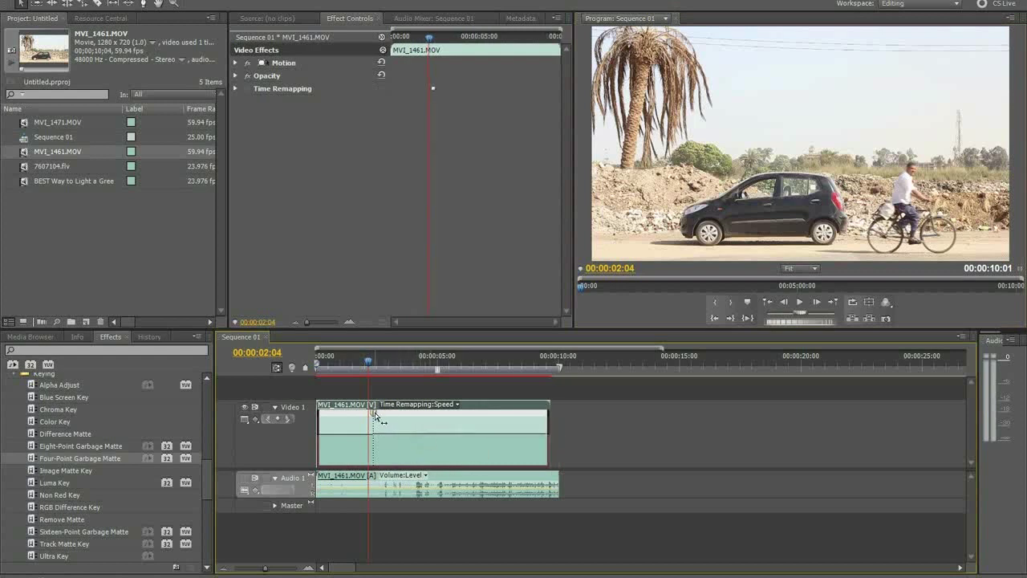
pyautogui.hotkey('ctrl', 'z')
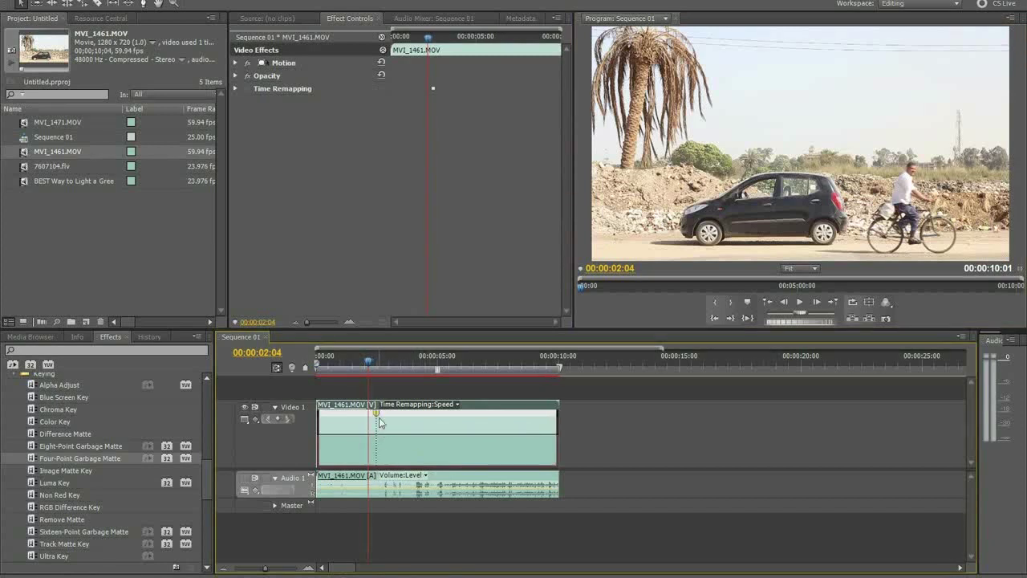
pyautogui.moveTo(381, 419)
pyautogui.moveTo(377, 418); pyautogui.dragTo(452, 419)
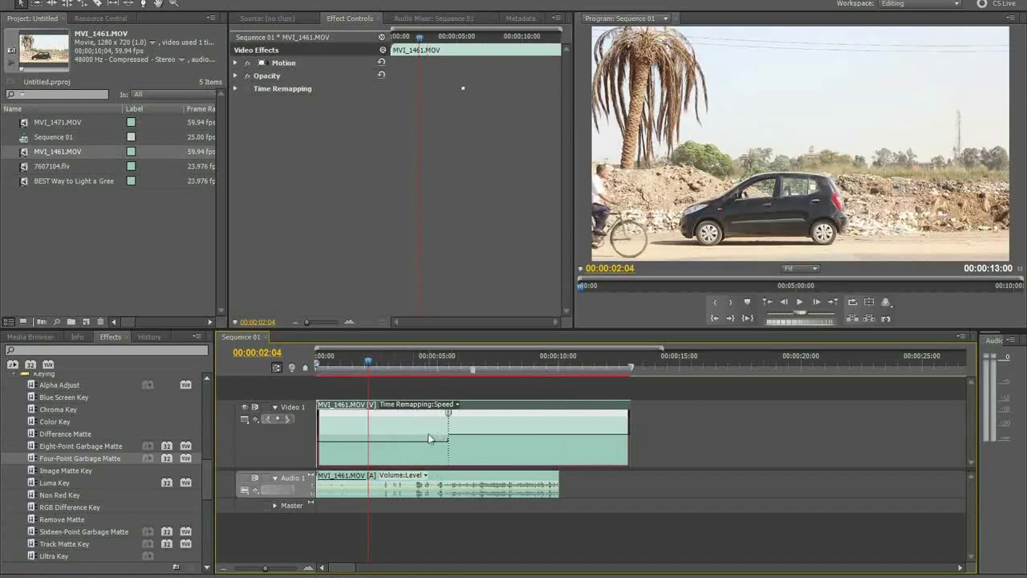
pyautogui.hotkey('ctrl', 'z')
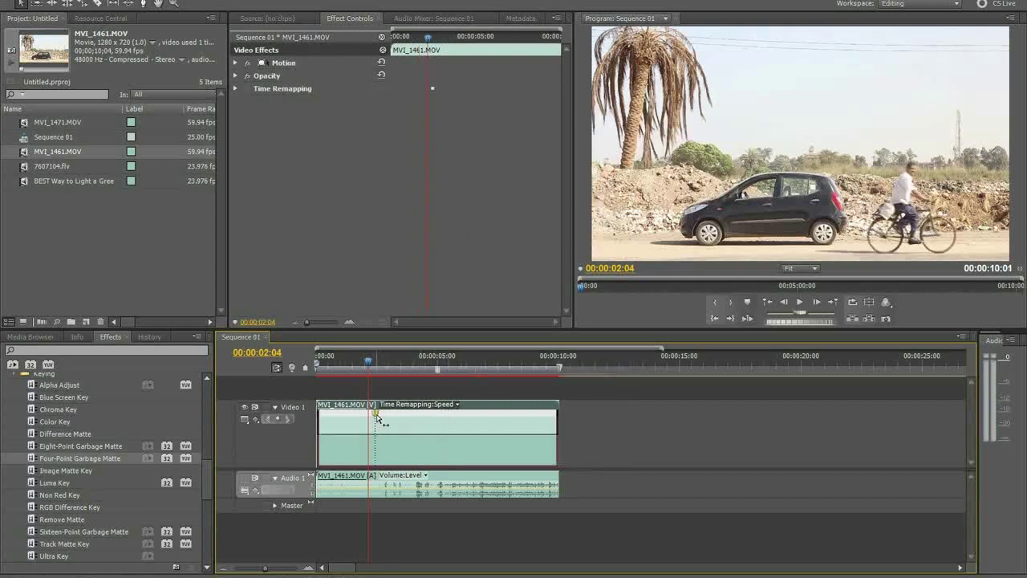
# - Turn the keyframe into a -100% reverse section, extending the sequence to 00:00:14:23
pyautogui.moveTo(377, 419)
pyautogui.mouseDown()
pyautogui.moveTo(425, 413)
pyautogui.moveTo(379, 418)
pyautogui.mouseUp()
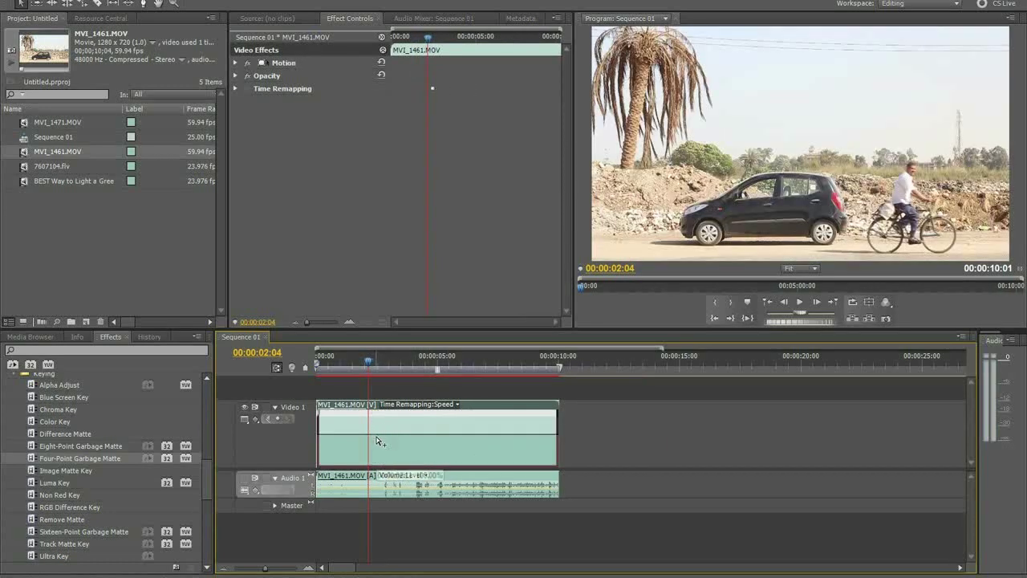
pyautogui.moveTo(377, 418); pyautogui.dragTo(413, 416)
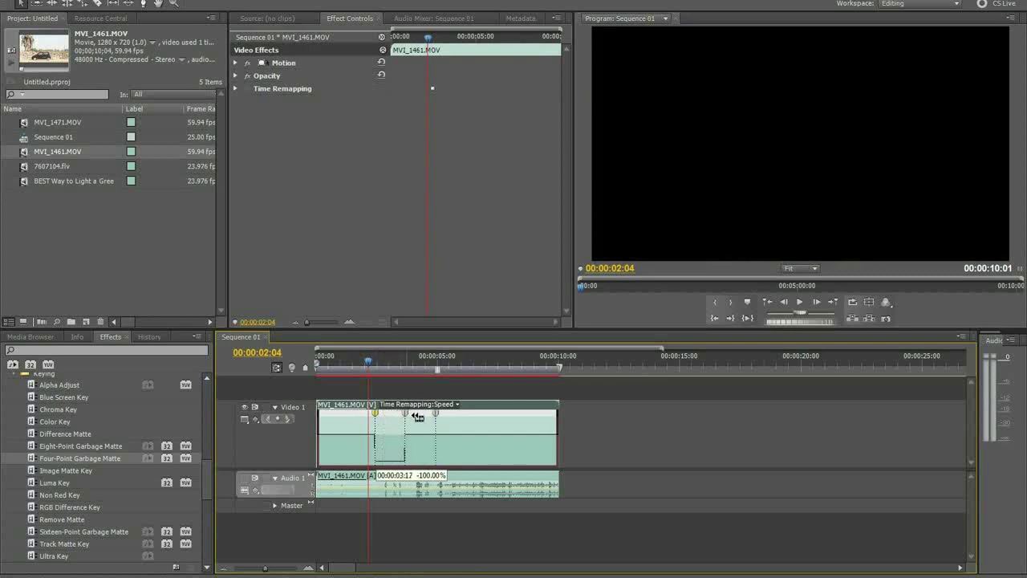
pyautogui.moveTo(393, 360); pyautogui.dragTo(343, 364)
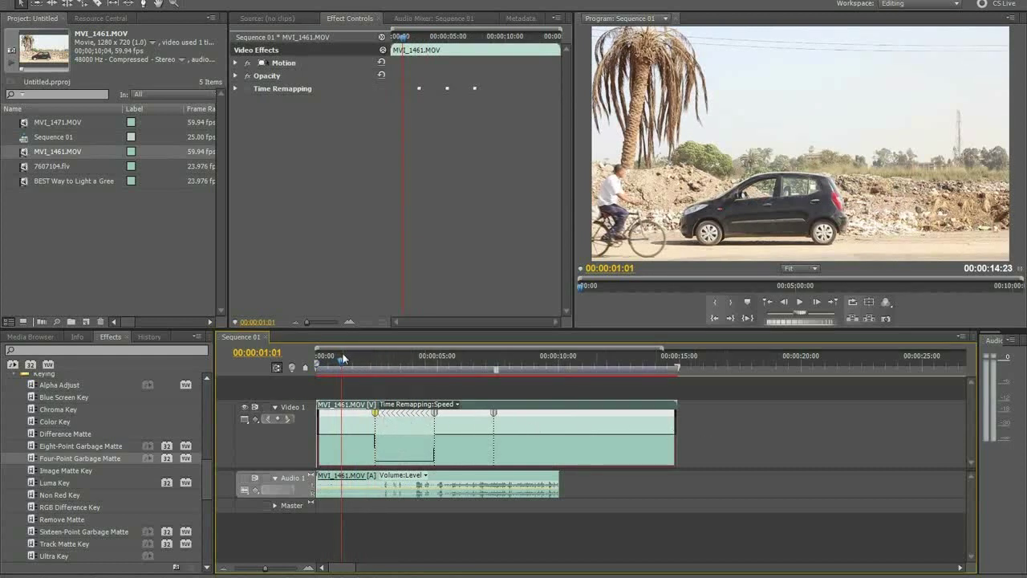
# - Scrub the playhead through the car clip's reverse section to preview it
pyautogui.moveTo(343, 359)
pyautogui.mouseDown()
pyautogui.moveTo(391, 371)
pyautogui.moveTo(587, 358)
pyautogui.moveTo(325, 389)
pyautogui.moveTo(492, 379)
pyautogui.mouseUp()
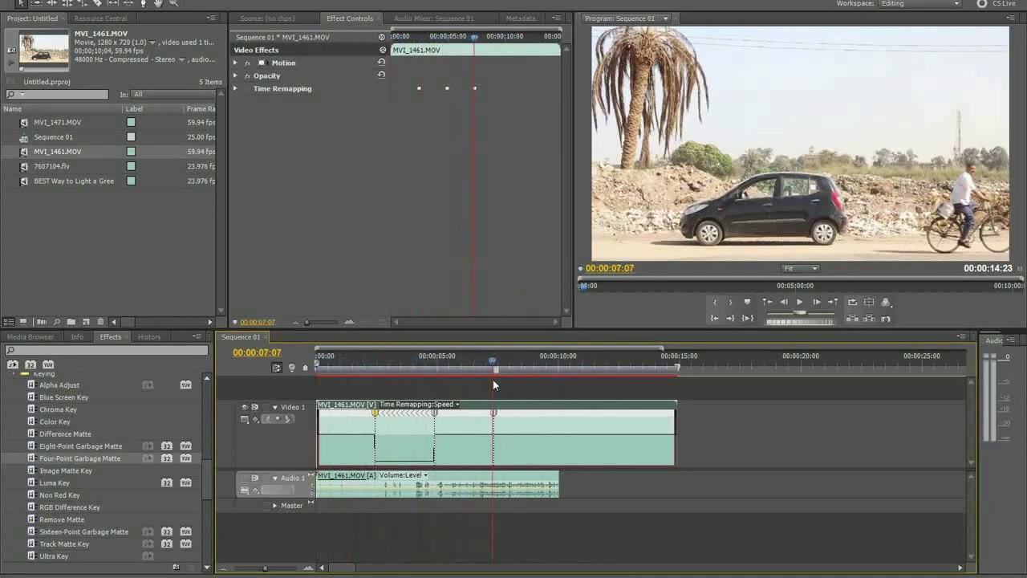
# - Undo the reverse section and its leftover speed keyframe, restoring the unaltered 10-second clip
pyautogui.hotkey('ctrl', 'z')
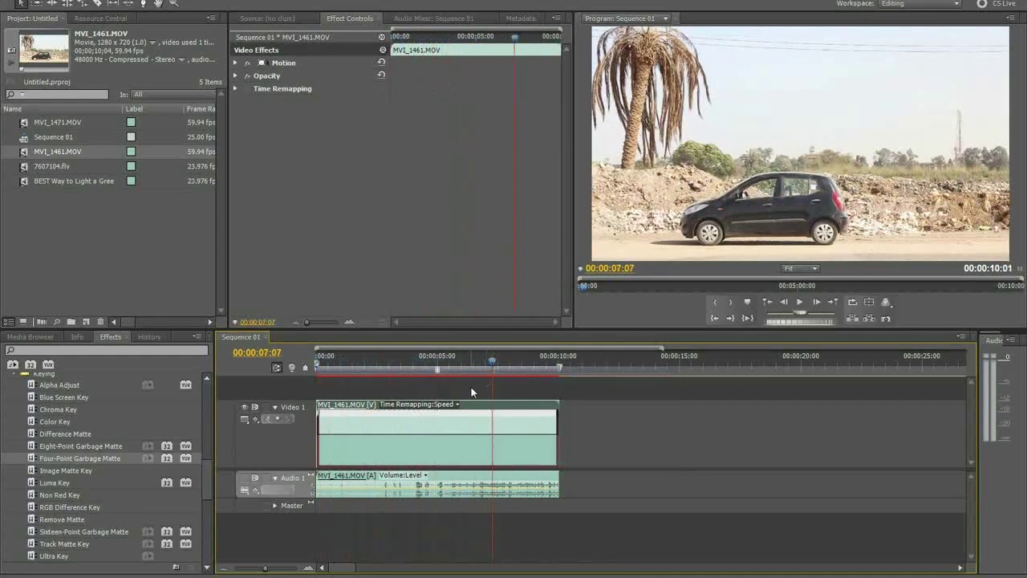
pyautogui.hotkey('ctrl', 'z')
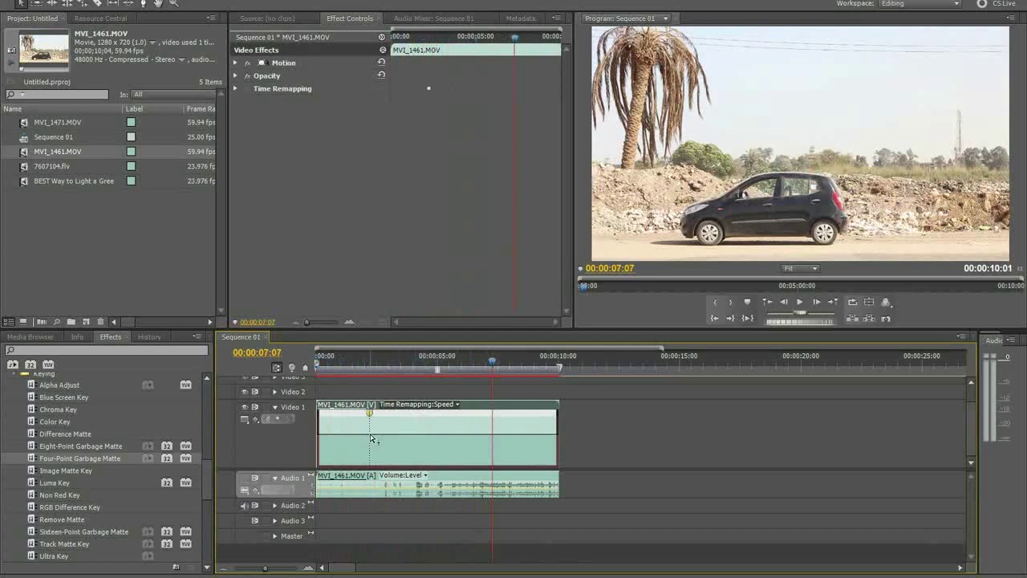
pyautogui.moveTo(371, 414); pyautogui.dragTo(423, 417)
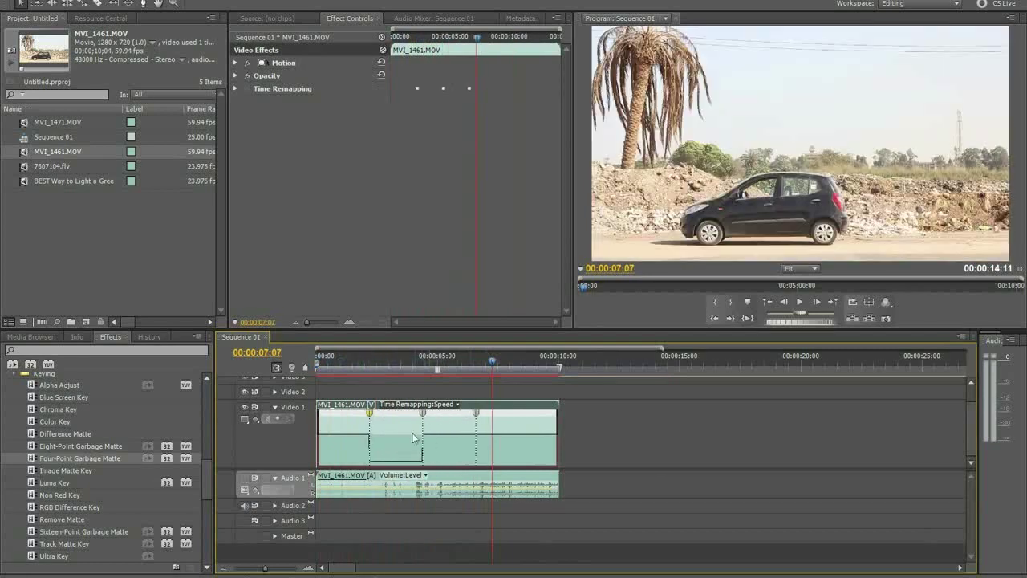
pyautogui.hotkey('ctrl', 'z')
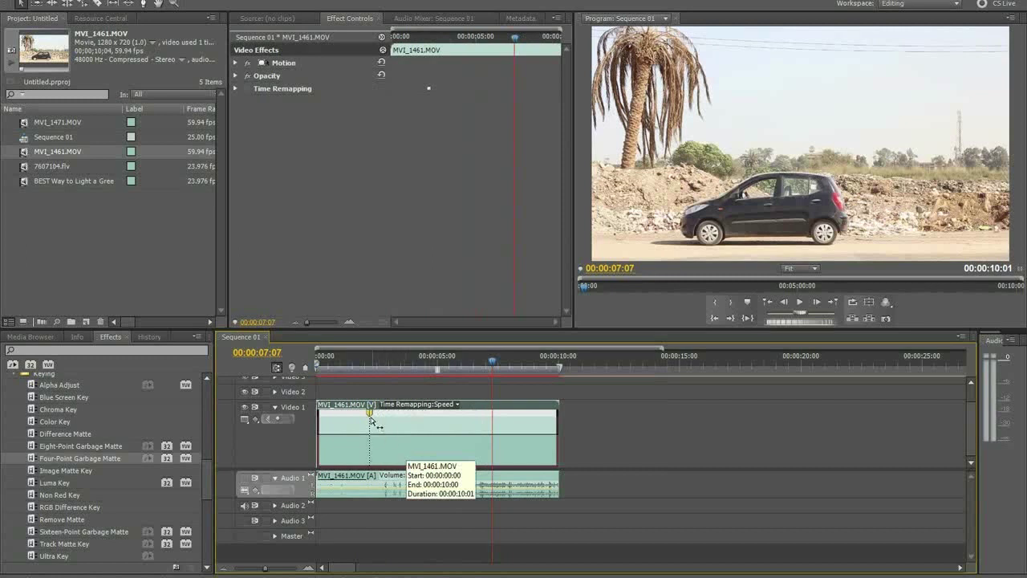
pyautogui.hotkey('ctrl', 'z')
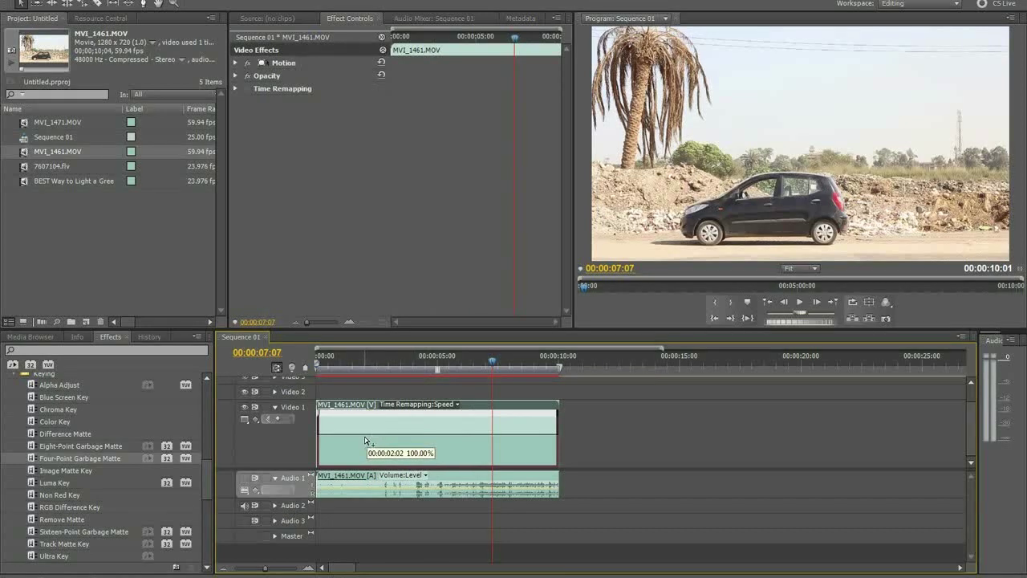
# - Try speed keyframes near 00:00:01:24 and two seconds, undoing the trial held and reverse sections
pyautogui.keyDown('ctrl'); pyautogui.click(365, 435); pyautogui.keyUp('ctrl')
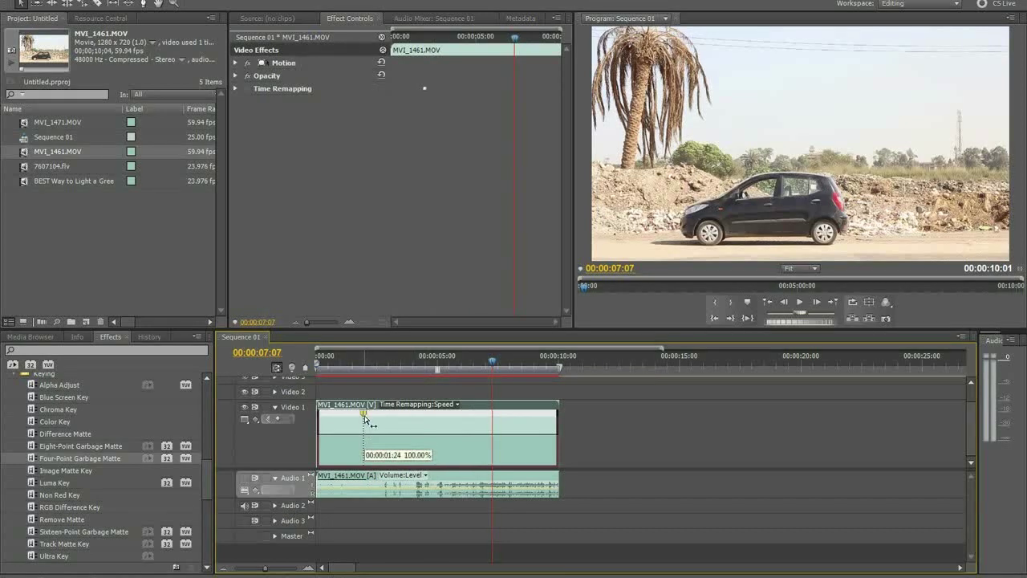
pyautogui.moveTo(363, 415); pyautogui.dragTo(442, 416)
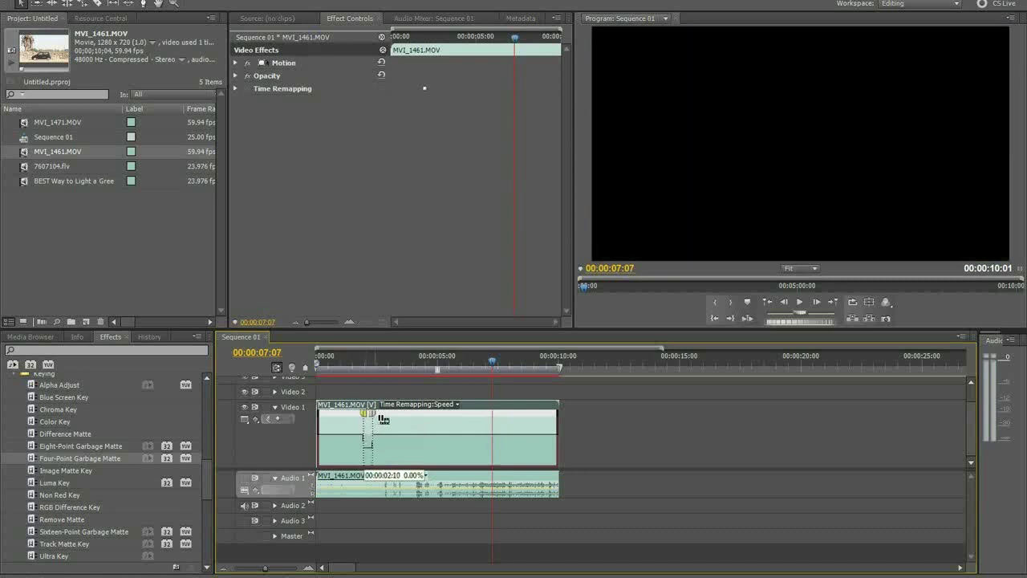
pyautogui.hotkey('ctrl', 'z')
pyautogui.hotkey('ctrl', 'z')
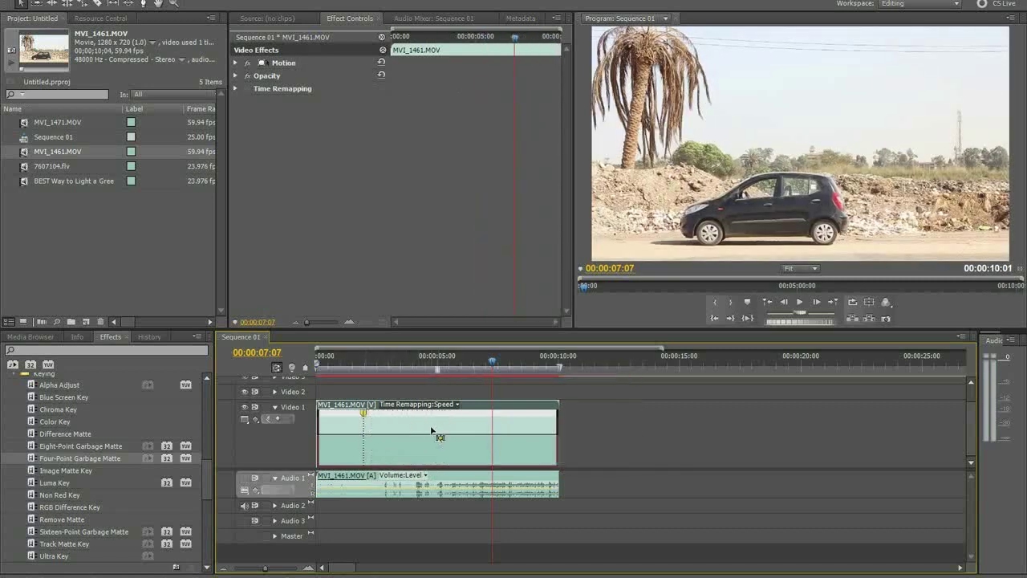
pyautogui.keyDown('ctrl'); pyautogui.click(370, 437); pyautogui.keyUp('ctrl')
pyautogui.moveTo(369, 414); pyautogui.dragTo(434, 420)
pyautogui.moveTo(420, 361); pyautogui.dragTo(409, 363)
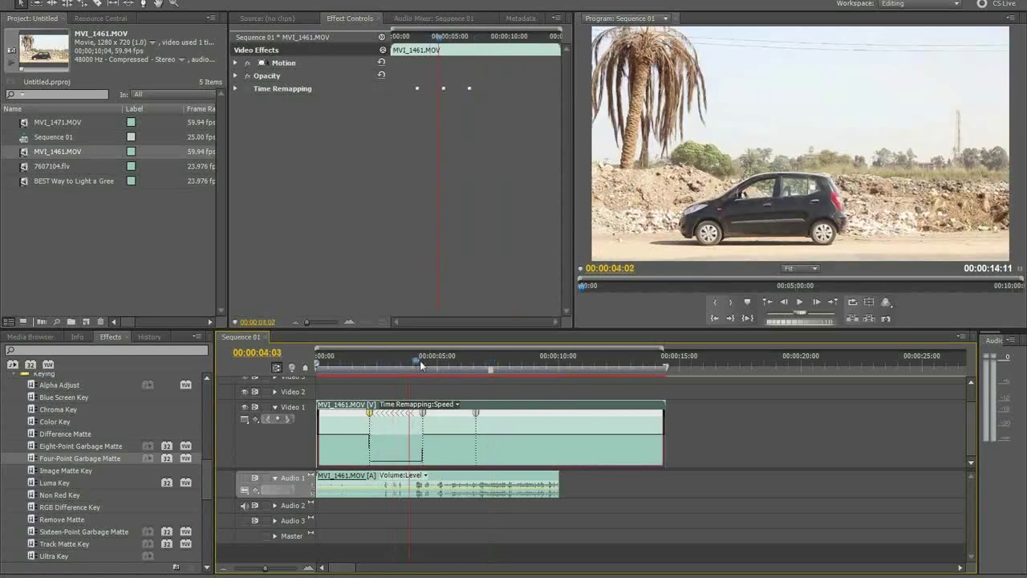
pyautogui.hotkey('ctrl', 'z')
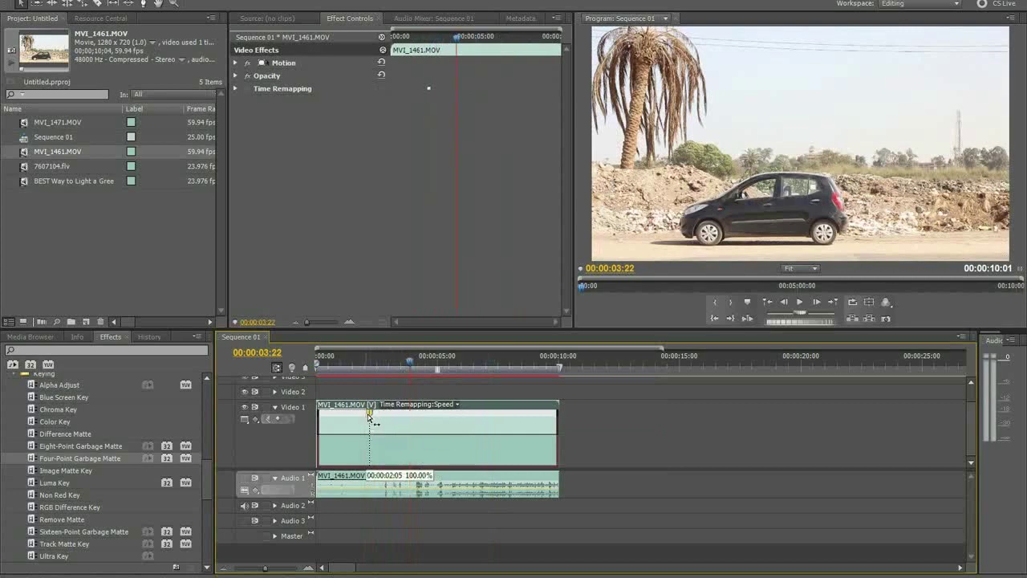
# - Create a freeze-frame hold after the two-second keyframe and play the sequence from about two seconds
pyautogui.moveTo(370, 414); pyautogui.dragTo(440, 419)
pyautogui.moveTo(431, 358); pyautogui.dragTo(318, 375)
pyautogui.click(799, 303)
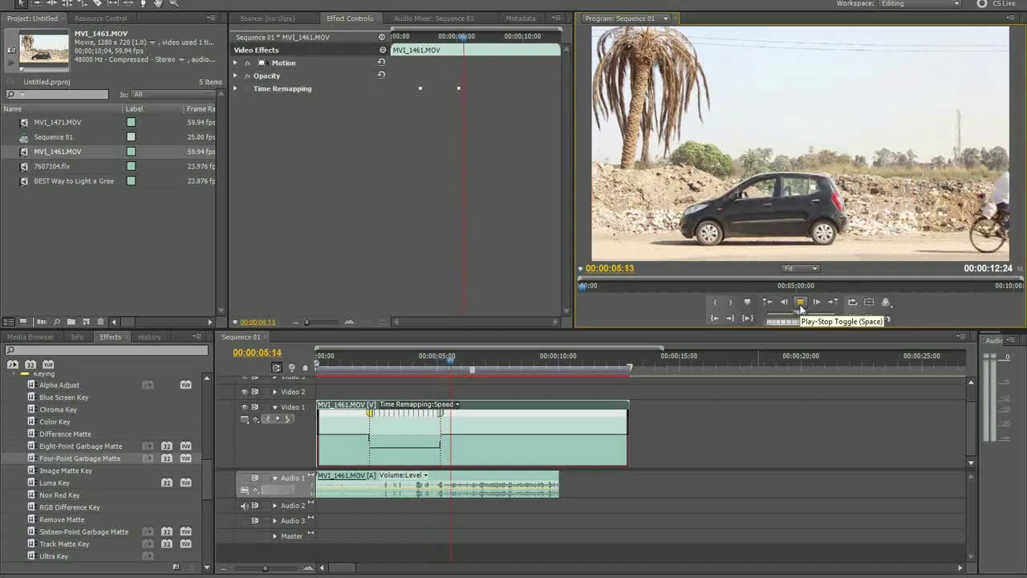
# - Stop playback, show Time Remapping speed, and scrub into the hold to confirm 0.00% speed
pyautogui.click(799, 303)
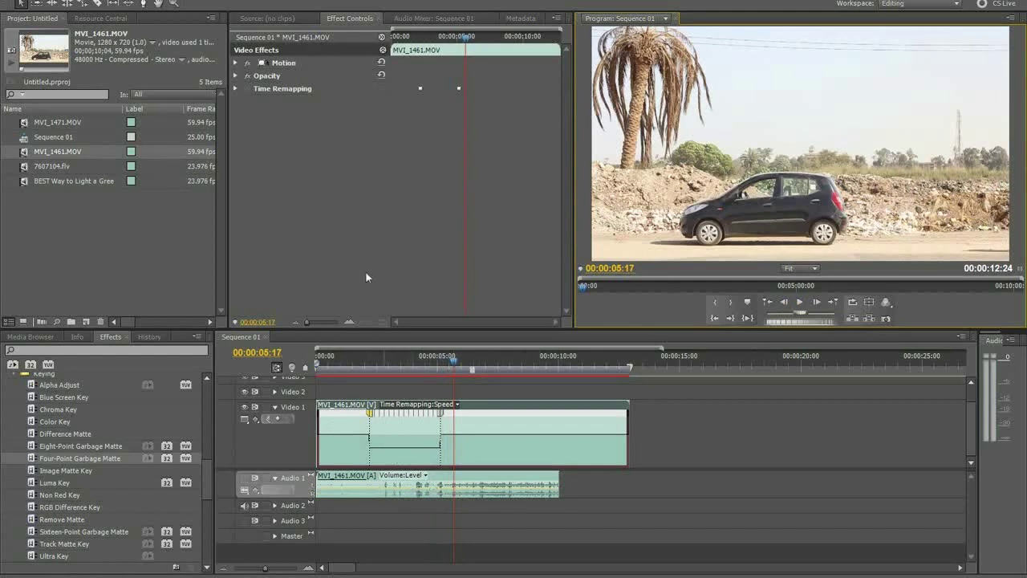
pyautogui.click(236, 88)
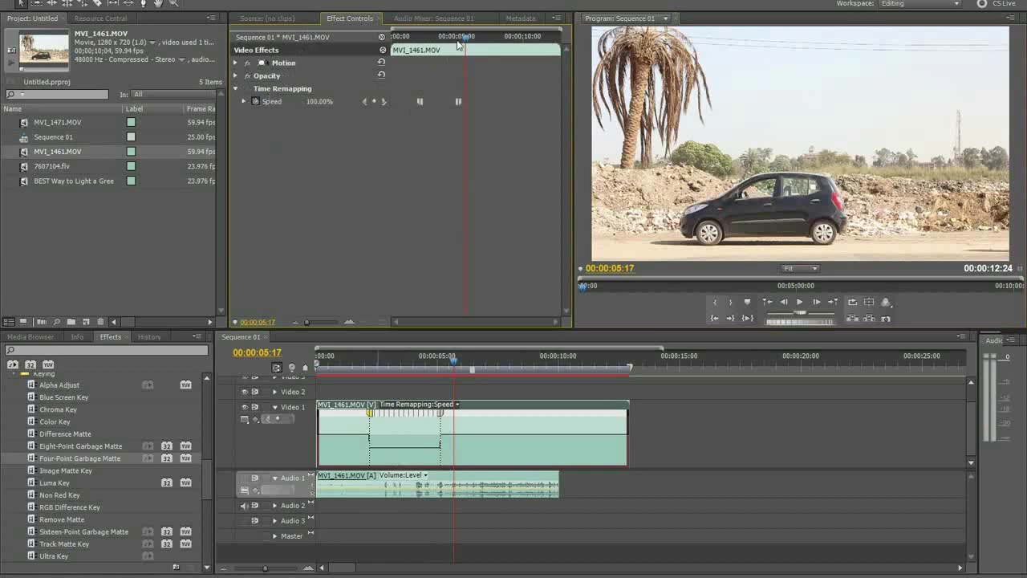
pyautogui.moveTo(459, 45); pyautogui.dragTo(458, 45)
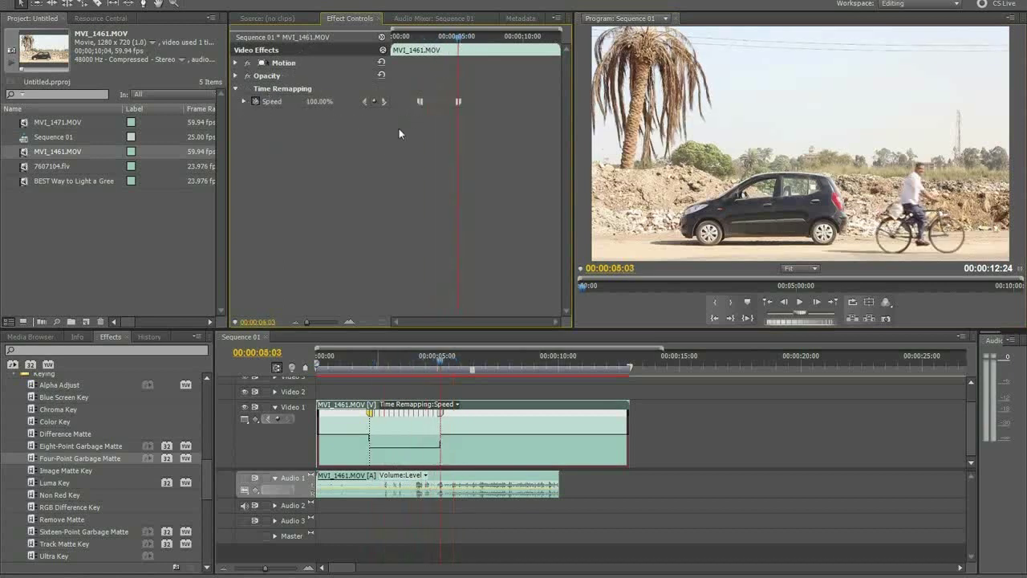
pyautogui.click(363, 367)
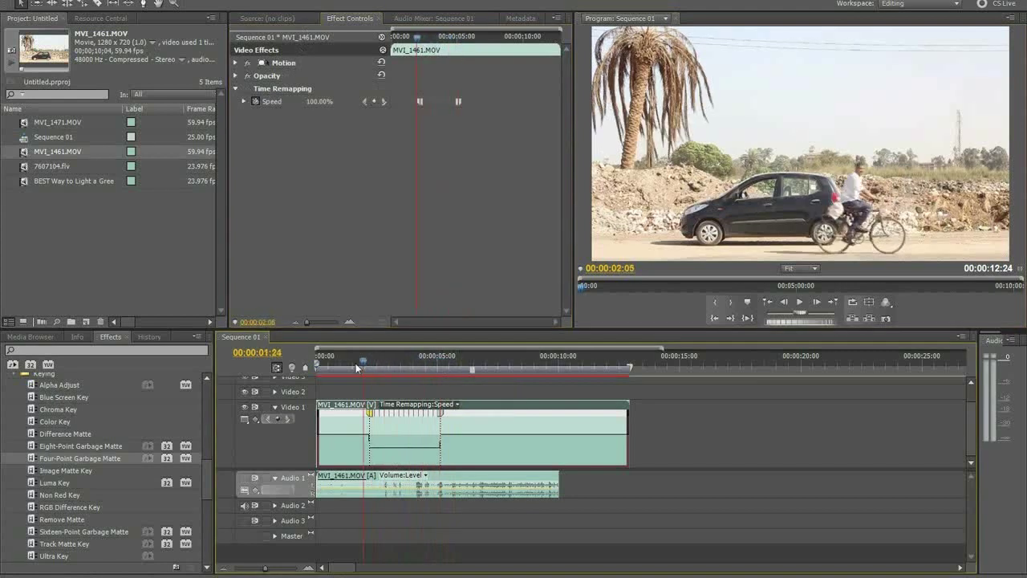
pyautogui.moveTo(358, 366); pyautogui.dragTo(409, 361)
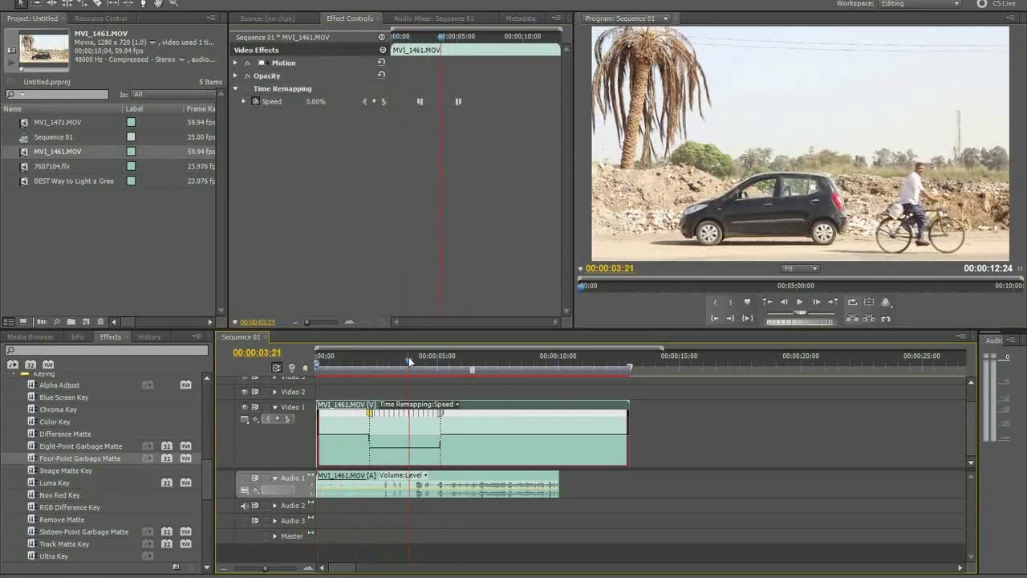